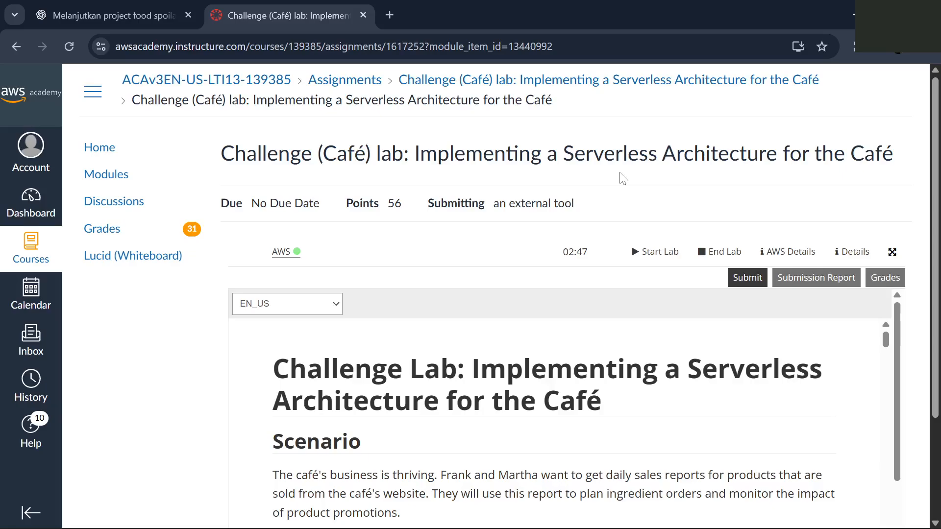
# Read the café lab's scenario, overview and objectives, and the starting and final architecture diagrams
pyautogui.scroll(-1, 584, 245)
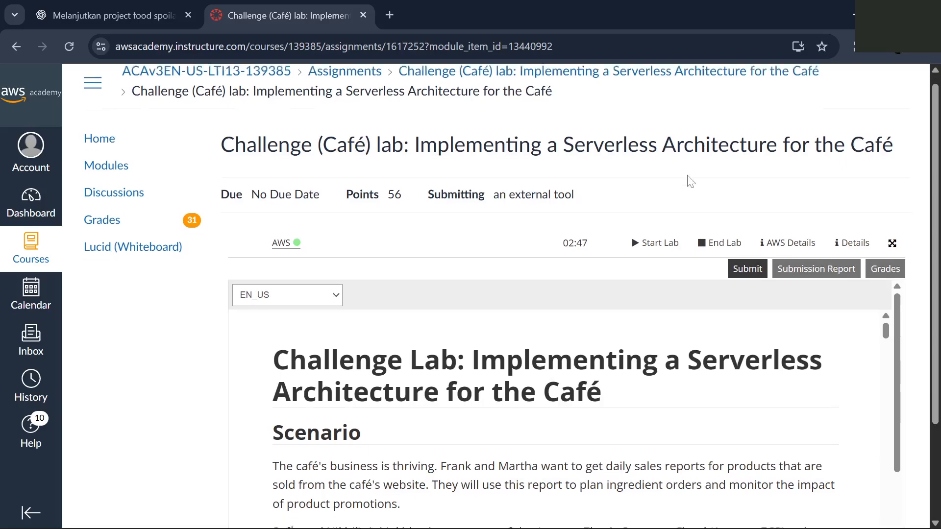
pyautogui.scroll(-2, 585, 245)
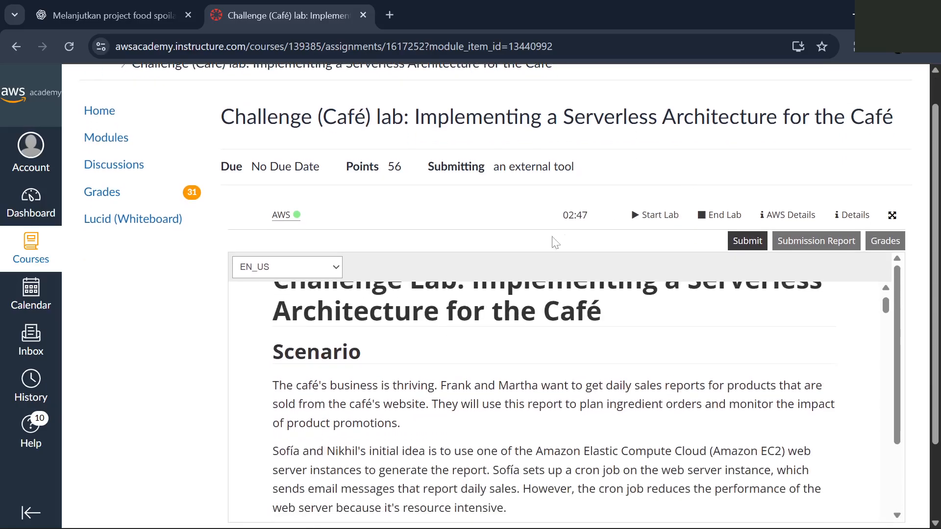
pyautogui.scroll(-1, 552, 241)
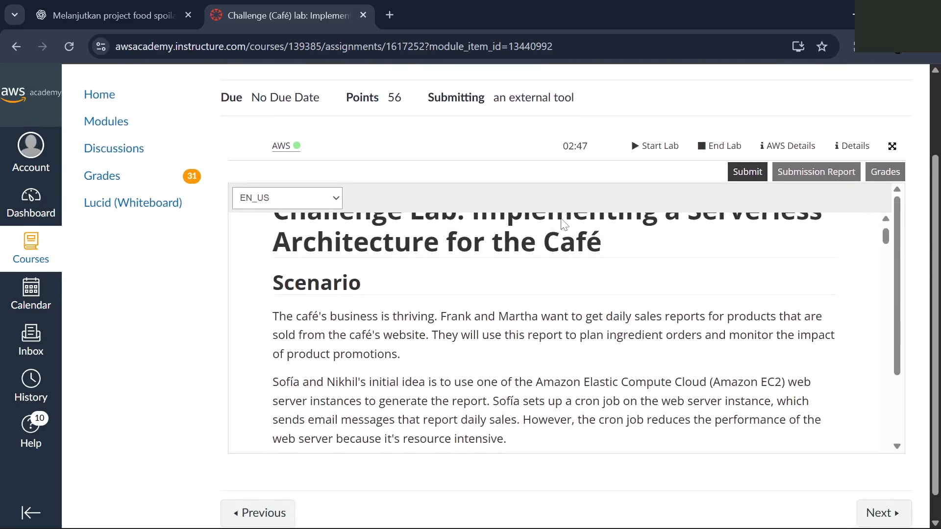
pyautogui.scroll(-1, 564, 225)
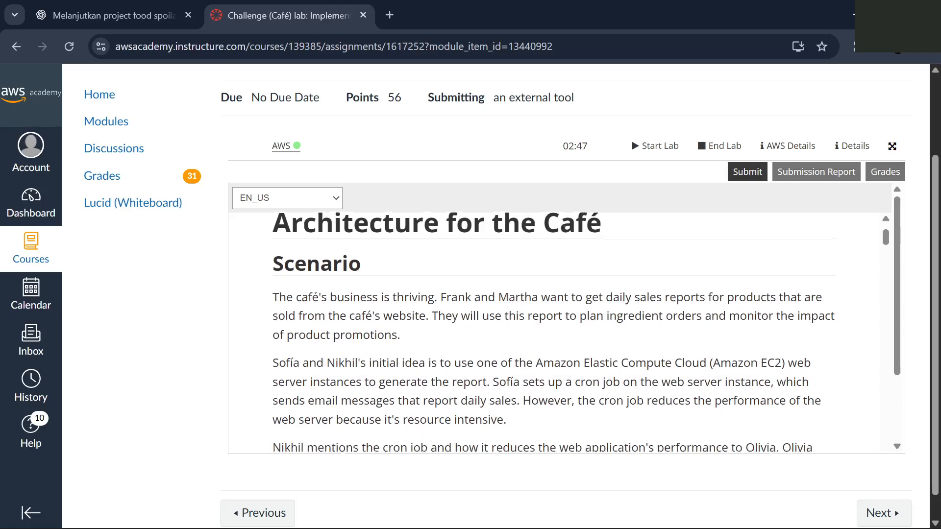
pyautogui.scroll(-10, 553, 333)
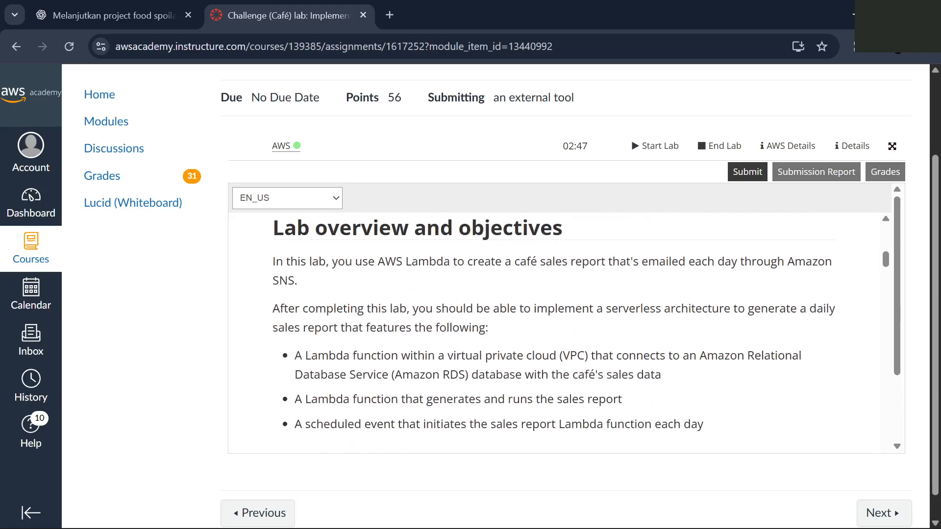
pyautogui.scroll(-1, 554, 321)
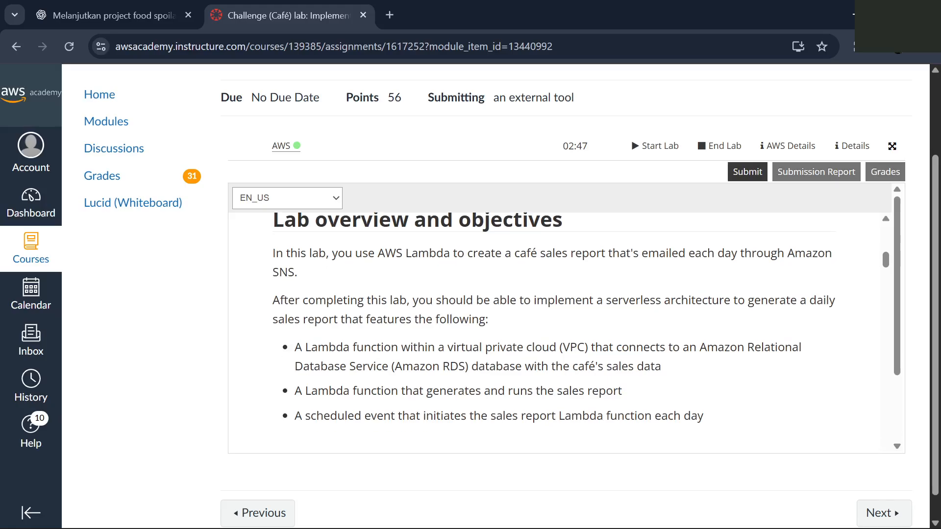
pyautogui.scroll(-1, 554, 322)
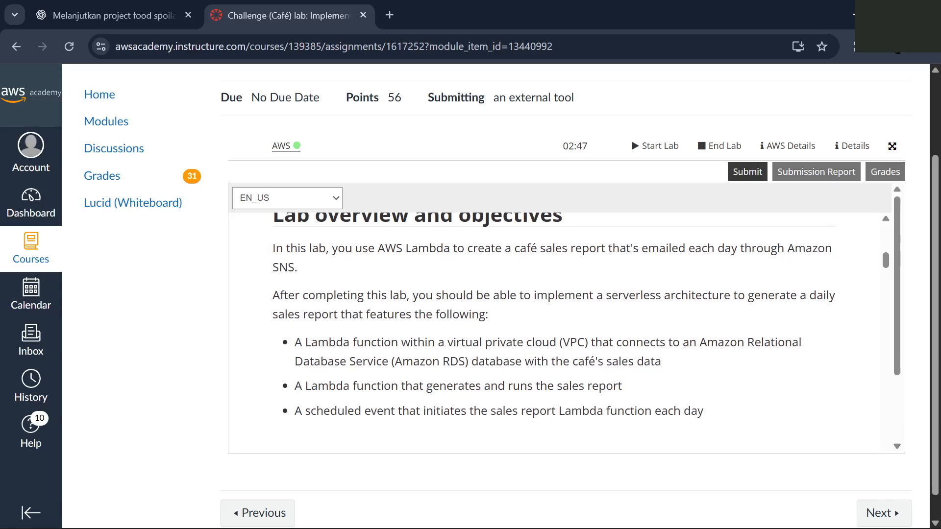
pyautogui.scroll(-1, 443, 338)
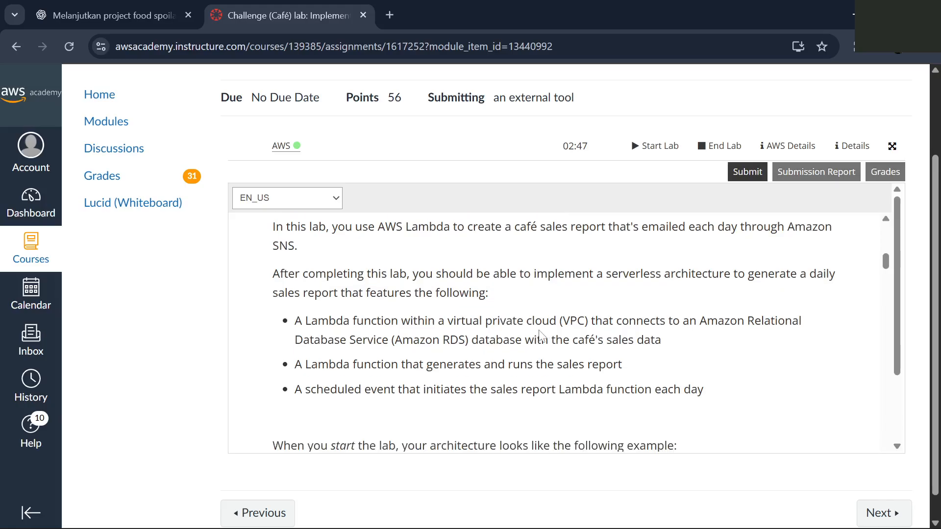
pyautogui.scroll(-1, 540, 336)
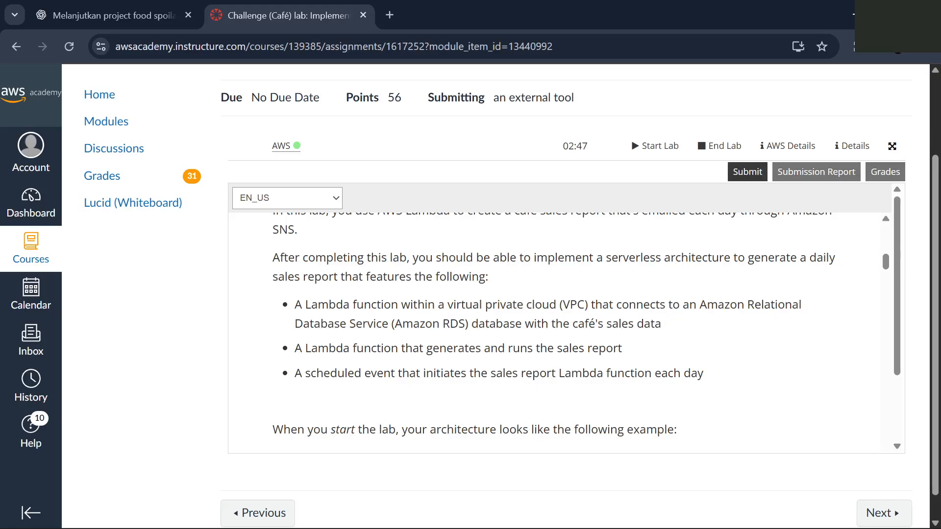
pyautogui.scroll(-1, 627, 323)
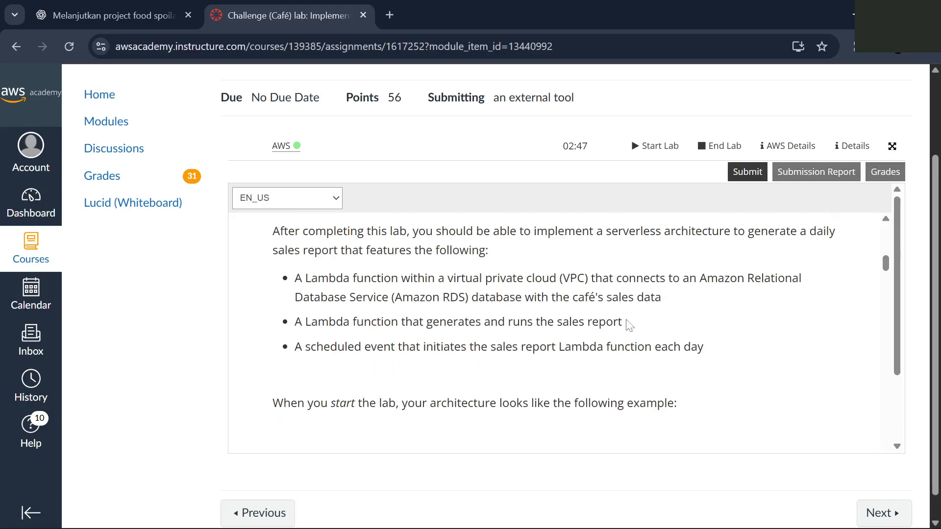
pyautogui.scroll(-2, 629, 324)
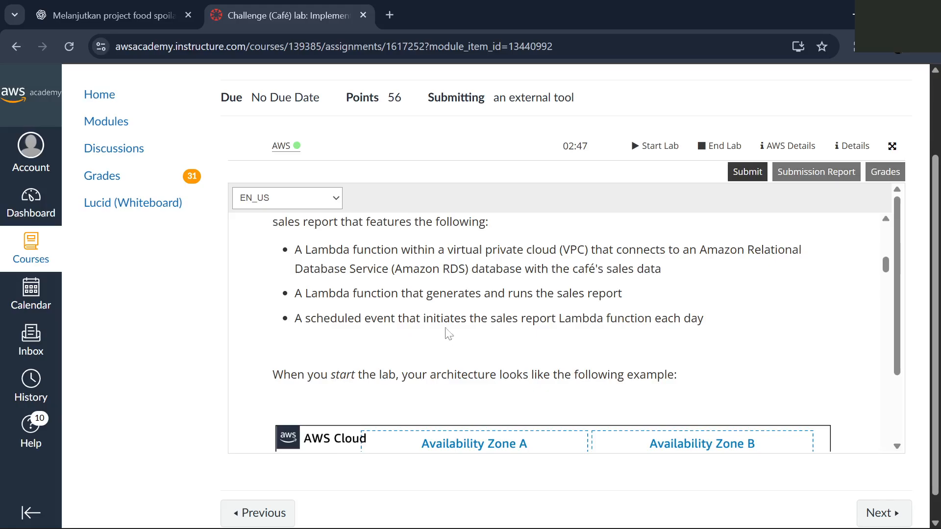
pyautogui.scroll(-1, 473, 337)
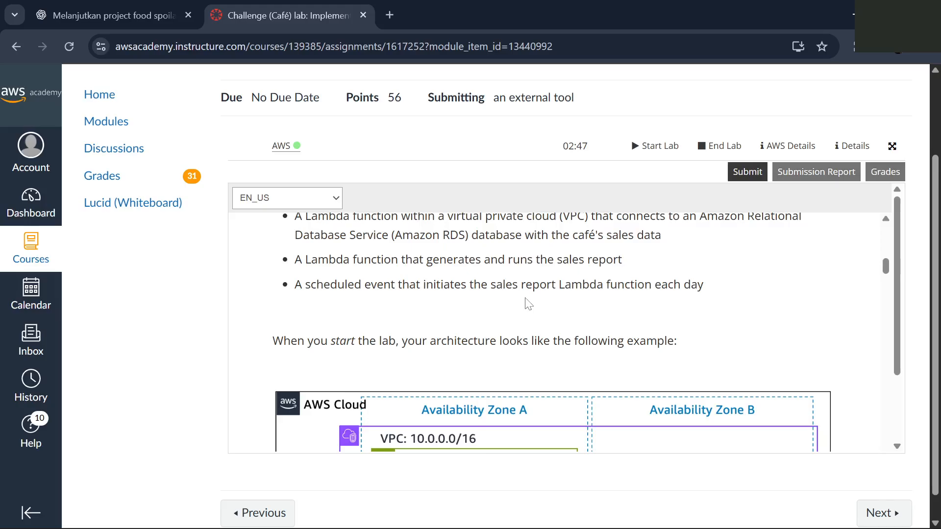
pyautogui.scroll(-1, 529, 304)
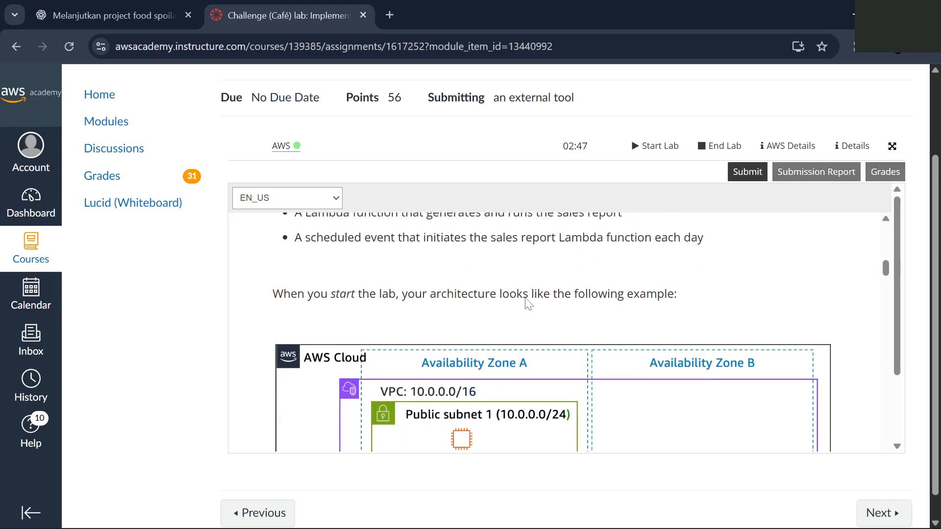
pyautogui.scroll(-8, 528, 304)
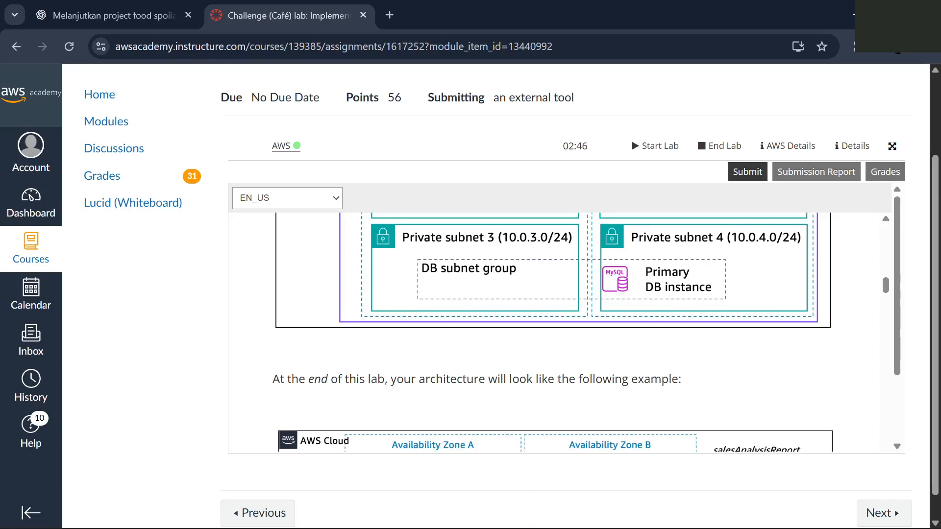
pyautogui.scroll(-15, 554, 332)
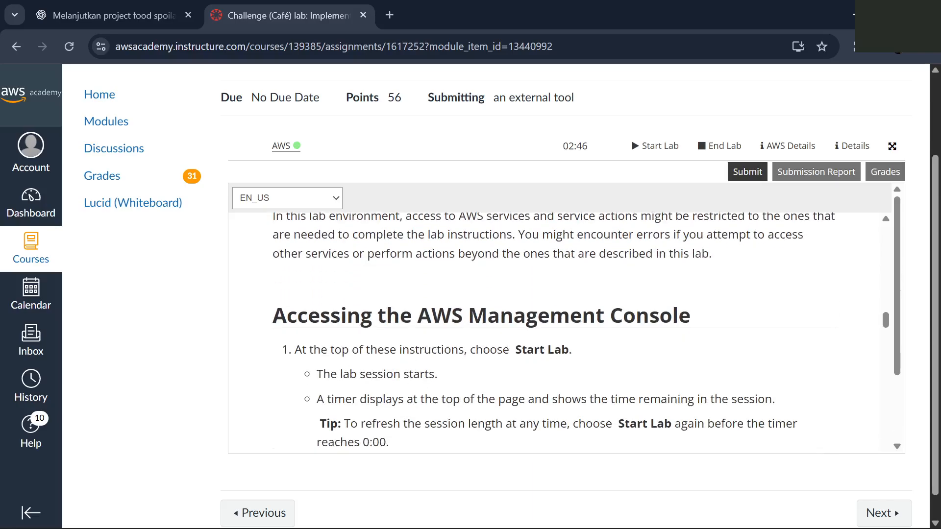
# Download the salesAnalysisReportDataExtractor and salesAnalysisReport code archives from Task 1 of the lab instructions
pyautogui.scroll(-2, 553, 332)
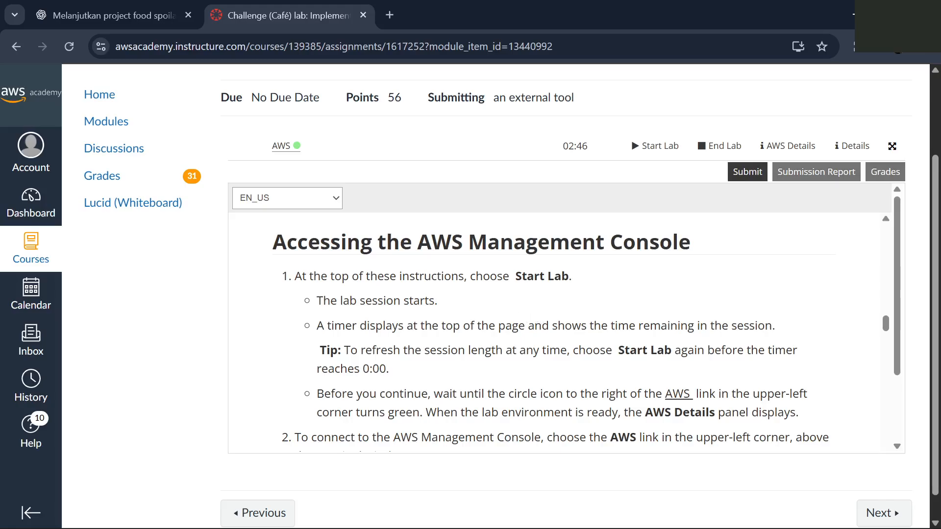
pyautogui.scroll(-5, 552, 308)
pyautogui.scroll(-4, 552, 319)
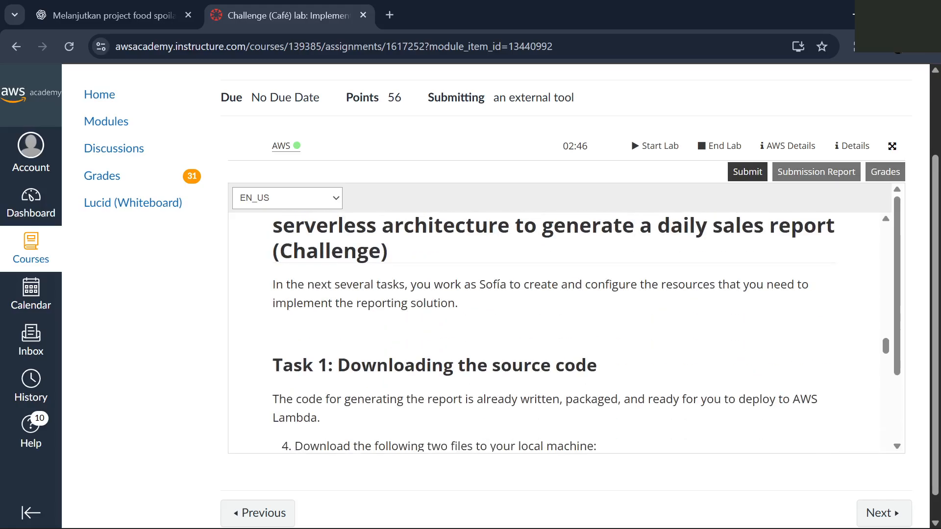
pyautogui.scroll(-2, 552, 318)
pyautogui.scroll(5, 553, 318)
pyautogui.scroll(-7, 455, 392)
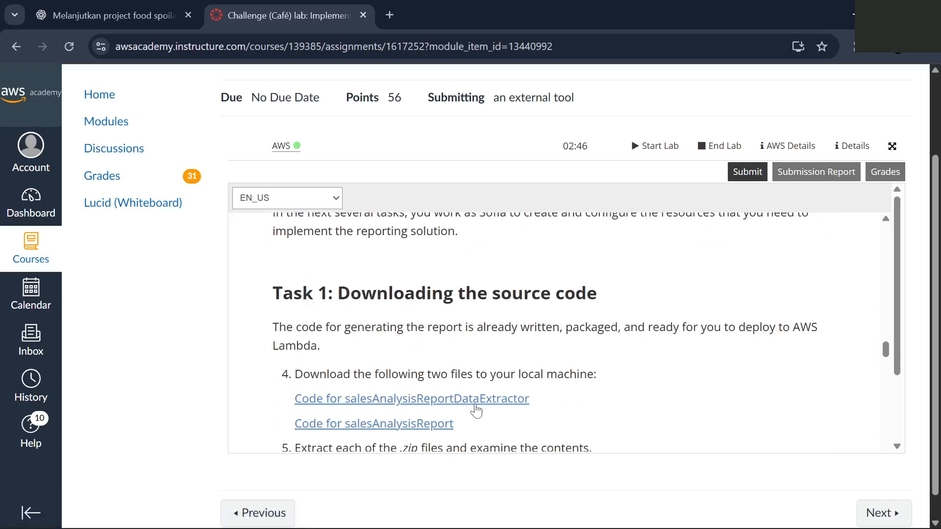
pyautogui.click(482, 398)
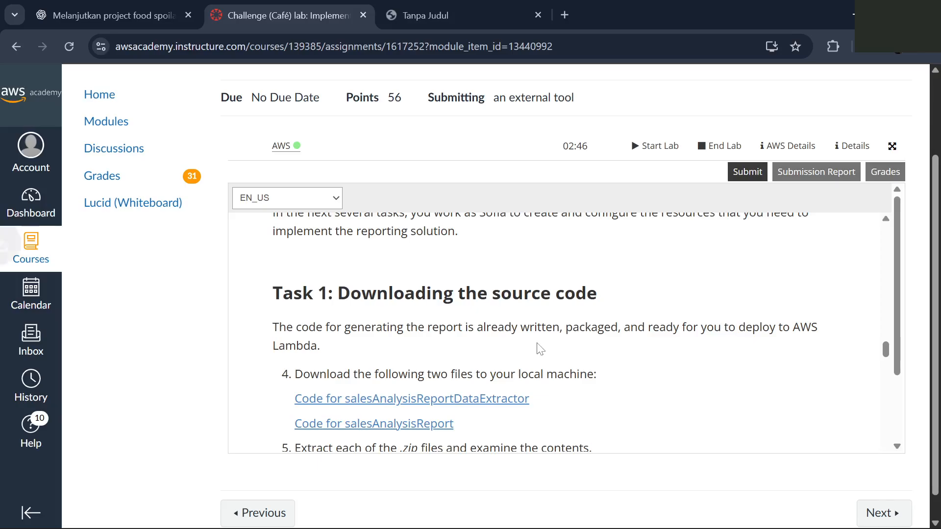
pyautogui.scroll(-2, 445, 335)
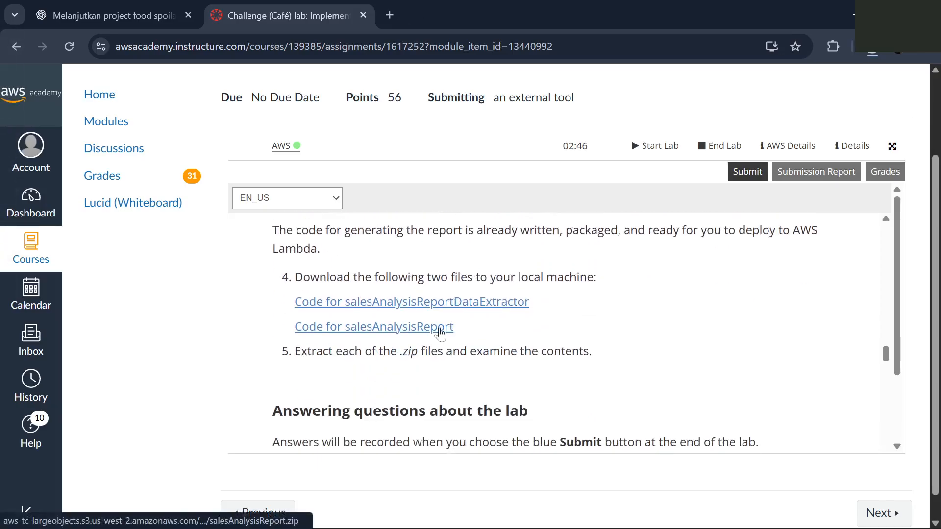
pyautogui.click(445, 334)
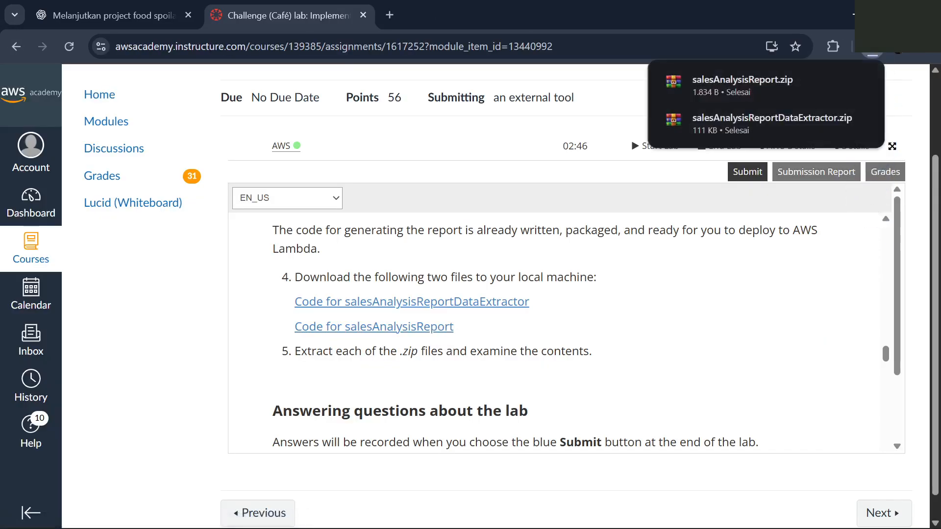
# Read how to answer the lab questions, and find the multiple choice questions link in the AWS details
pyautogui.scroll(-1, 444, 326)
pyautogui.scroll(-1, 543, 327)
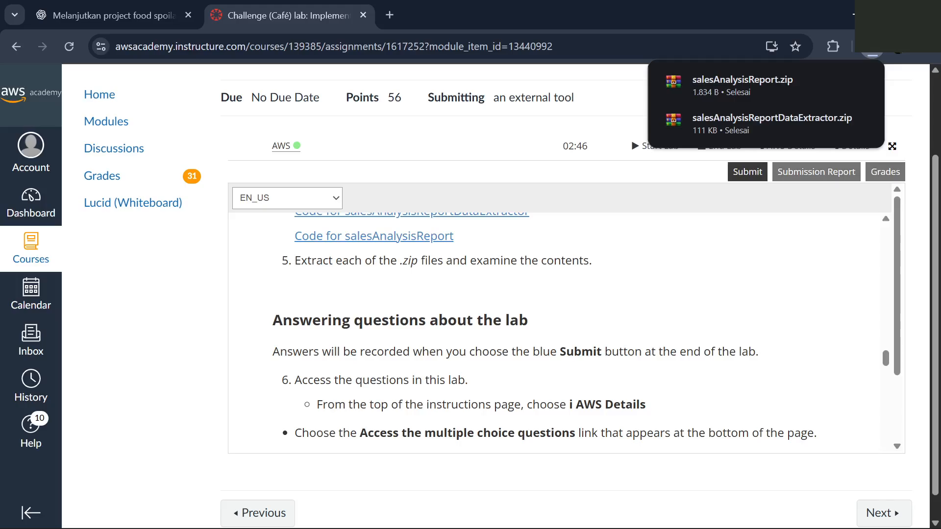
pyautogui.scroll(-2, 544, 333)
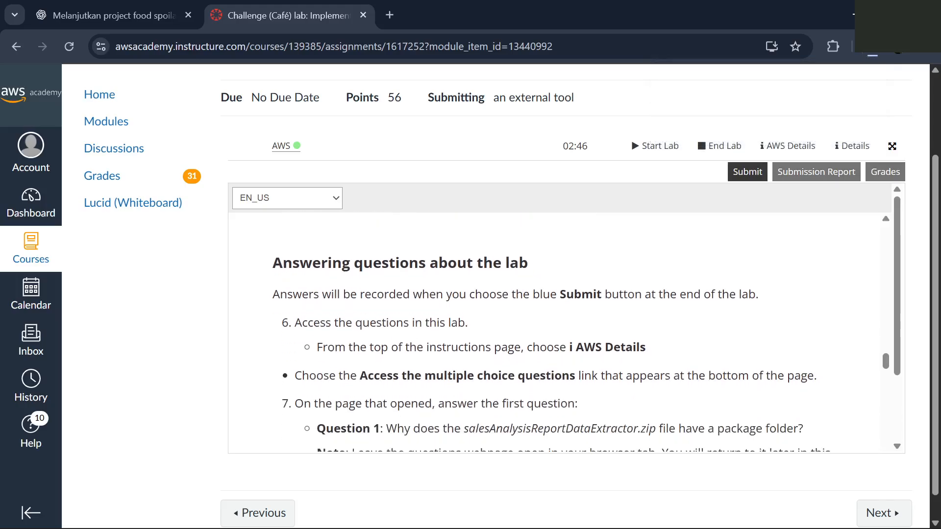
pyautogui.scroll(-1, 552, 338)
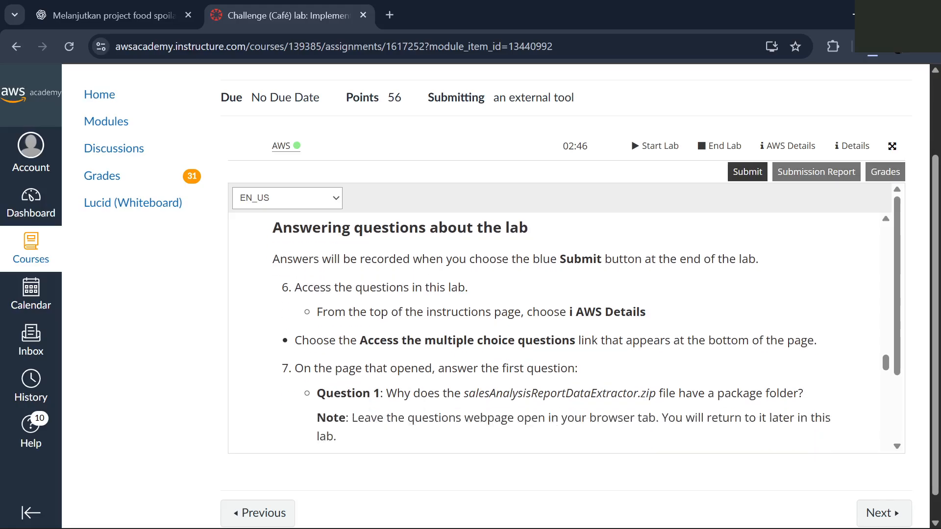
pyautogui.scroll(-1, 507, 281)
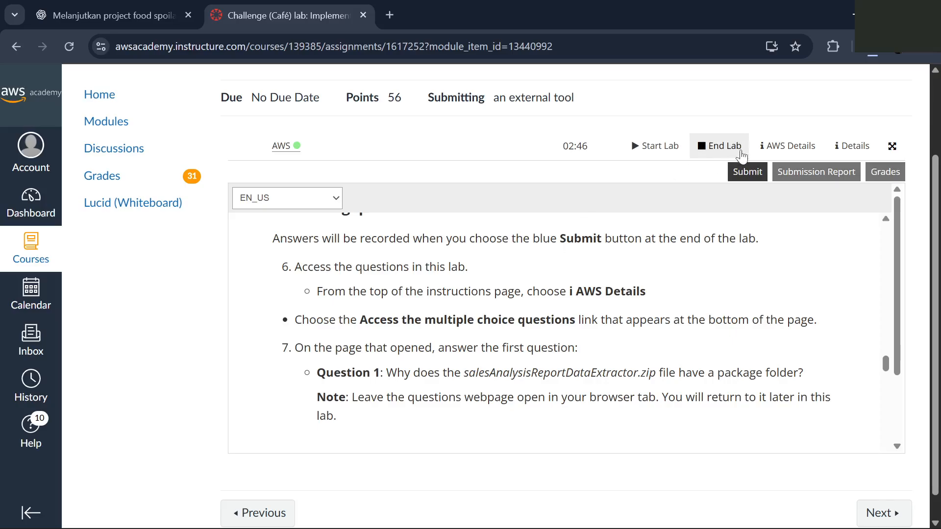
pyautogui.click(780, 148)
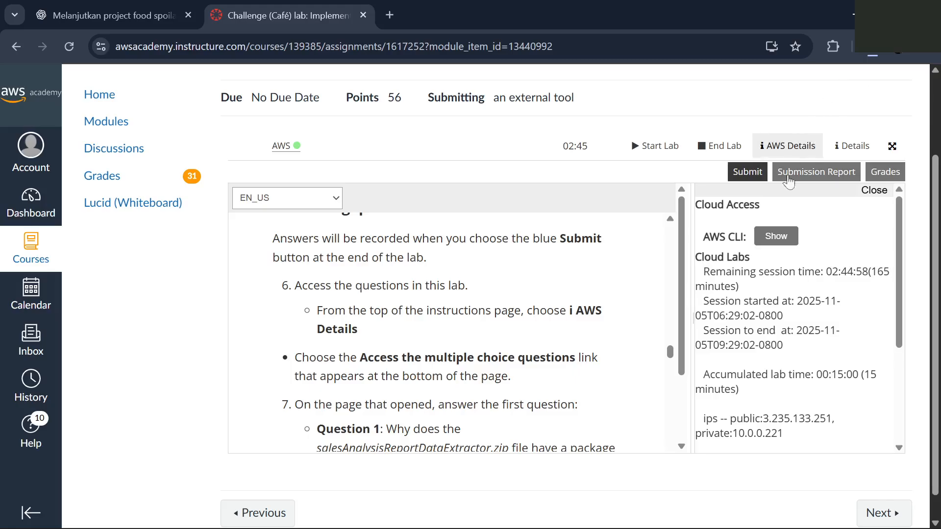
pyautogui.scroll(-3, 776, 251)
pyautogui.scroll(-1, 776, 251)
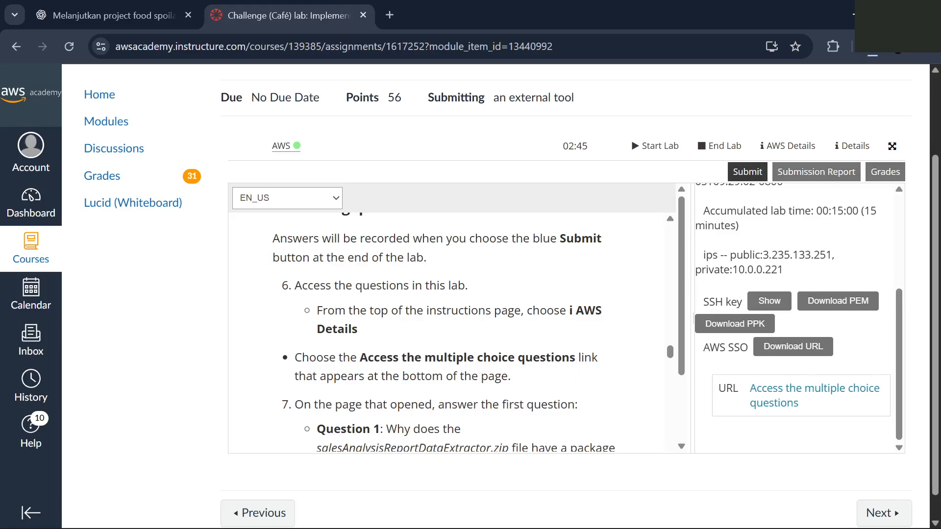
# Switch to File Explorer, cut the salesAnalysisReportDataExtractor and salesAnalysisReport archives in Downloads, and delete the memreduct-3.5.2-setup installer there
pyautogui.scroll(5, 586, 294)
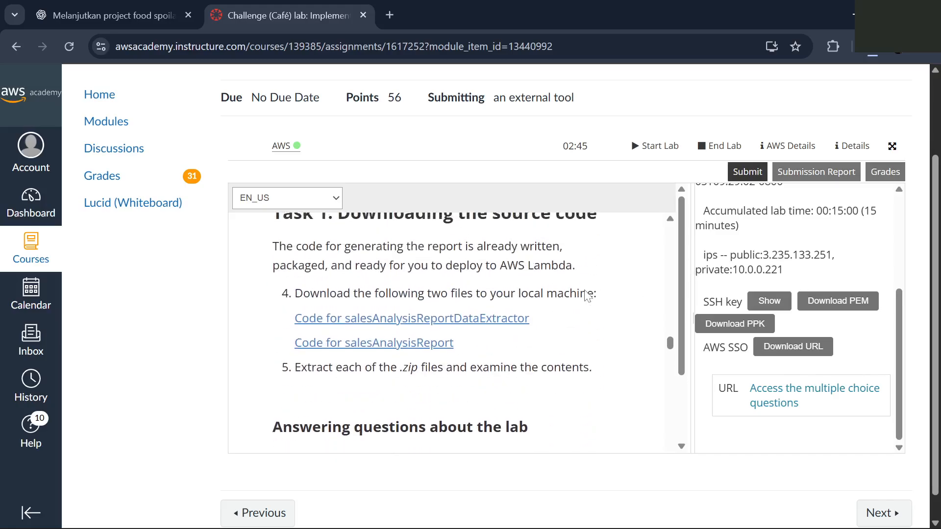
pyautogui.scroll(-1, 586, 294)
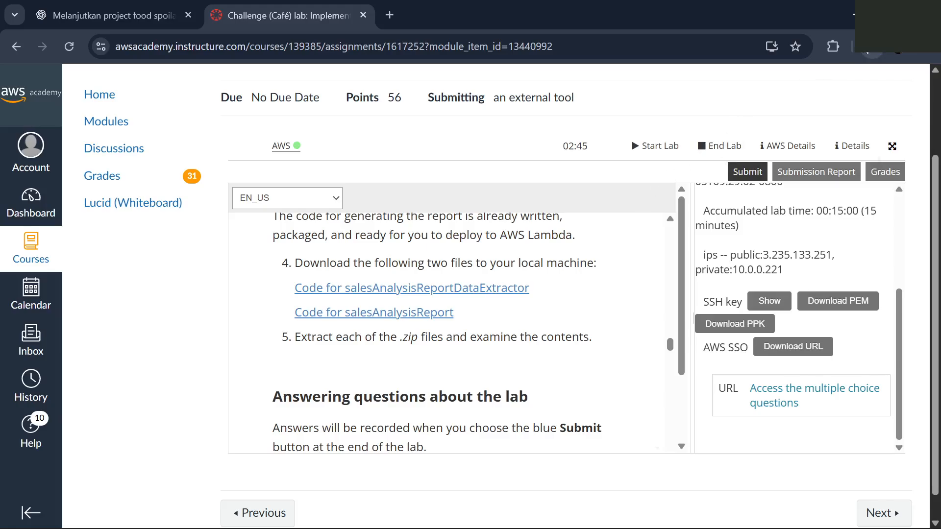
pyautogui.click(873, 54)
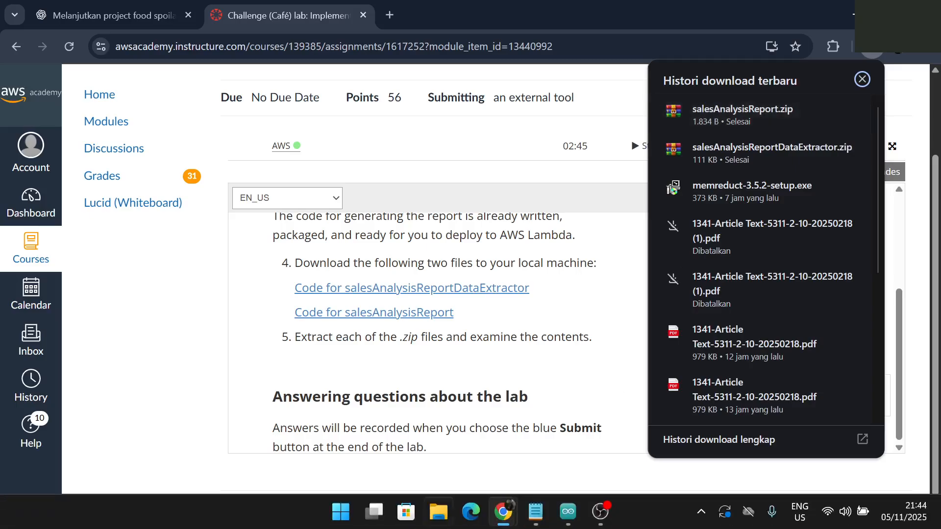
pyautogui.click(438, 511)
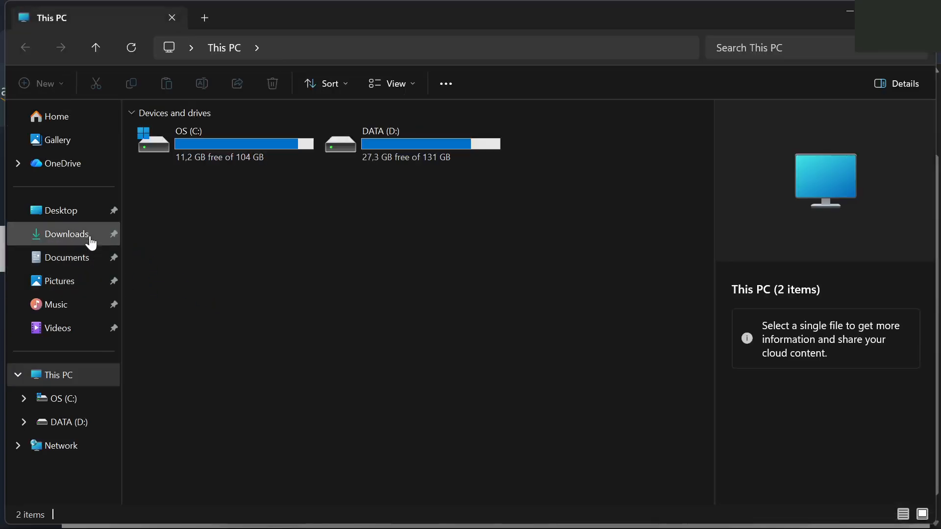
pyautogui.click(90, 242)
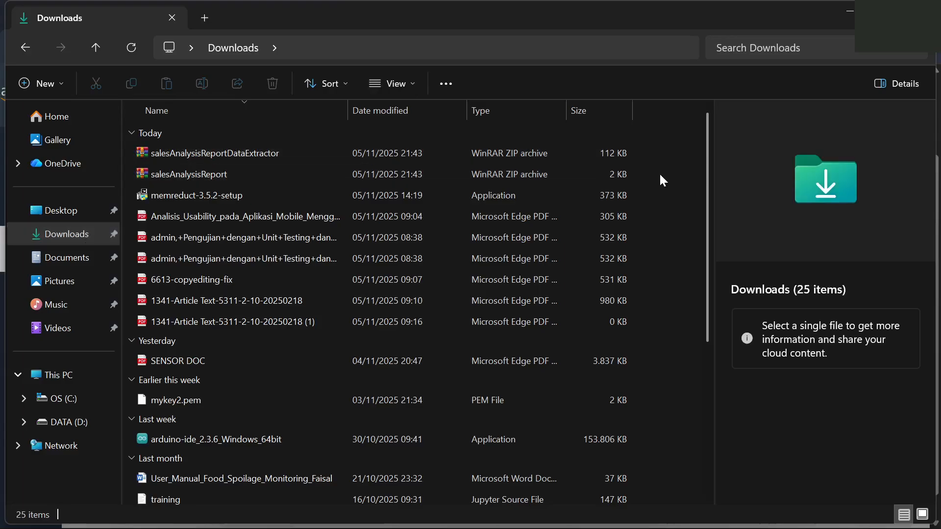
pyautogui.moveTo(660, 173); pyautogui.dragTo(605, 145)
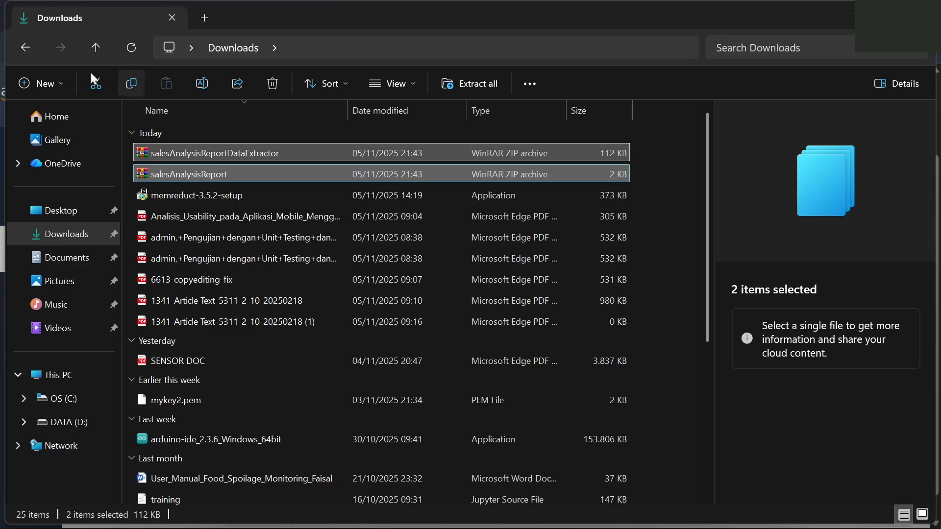
pyautogui.click(96, 84)
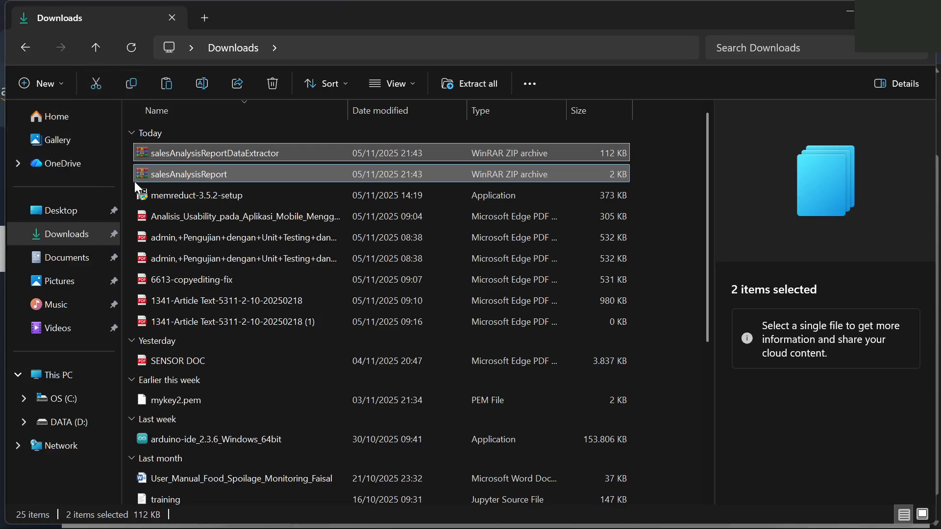
pyautogui.click(149, 190)
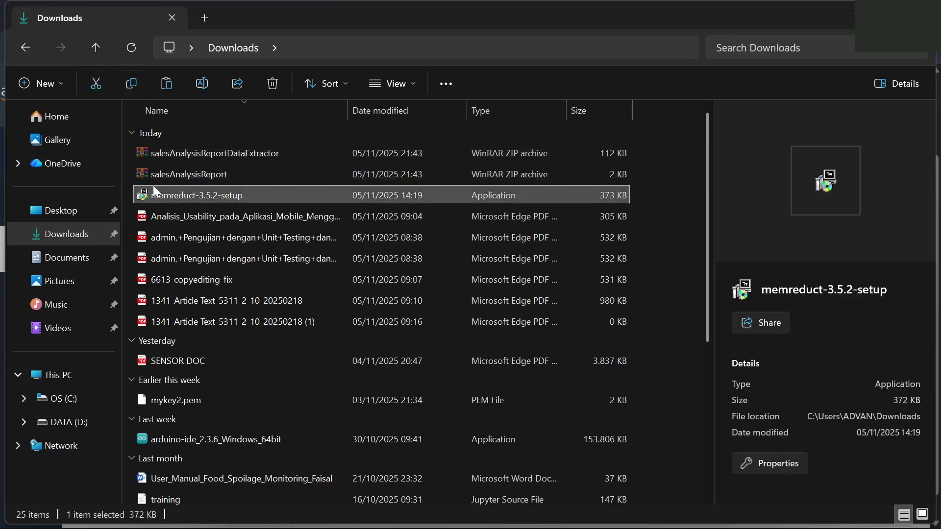
pyautogui.click(276, 82)
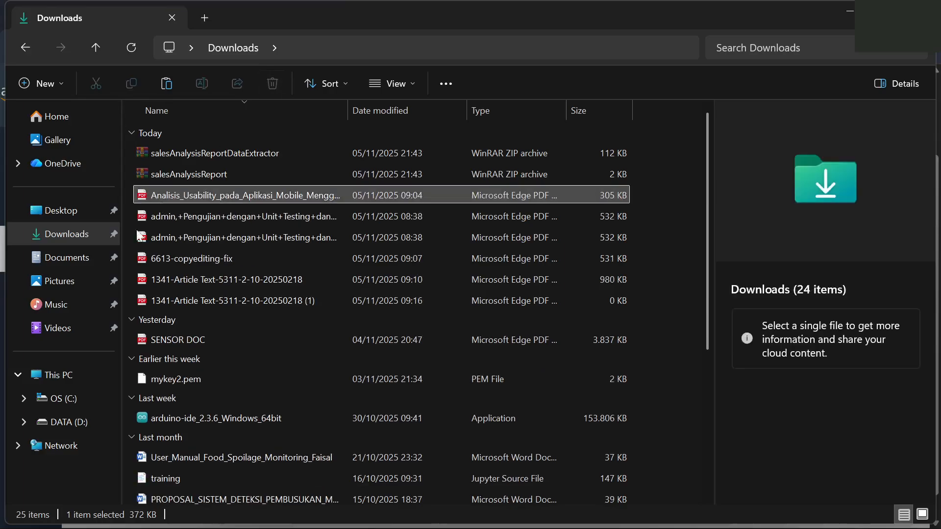
# Create a folder named "File exkstrak" in D:\Tugas Kuliah\Semester 5\Cloud Computing II
pyautogui.click(52, 417)
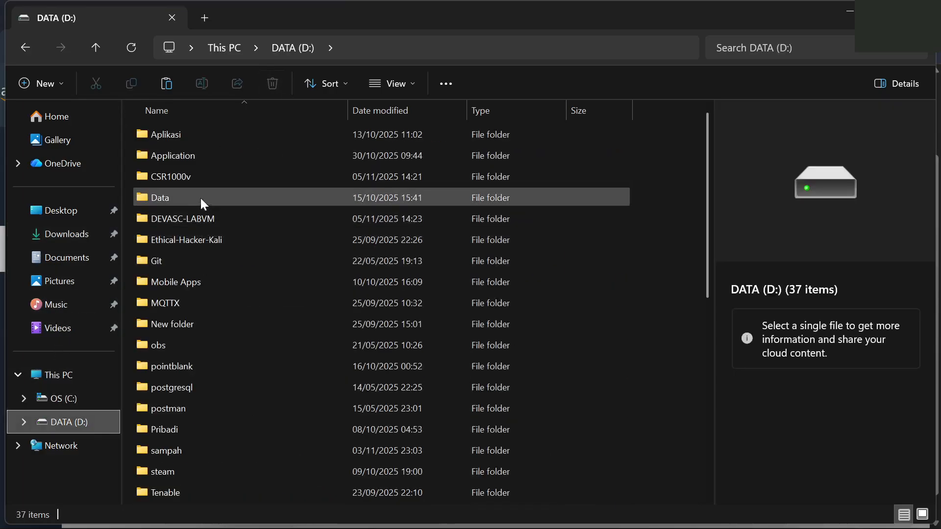
pyautogui.scroll(-2, 174, 387)
pyautogui.doubleClick(196, 412)
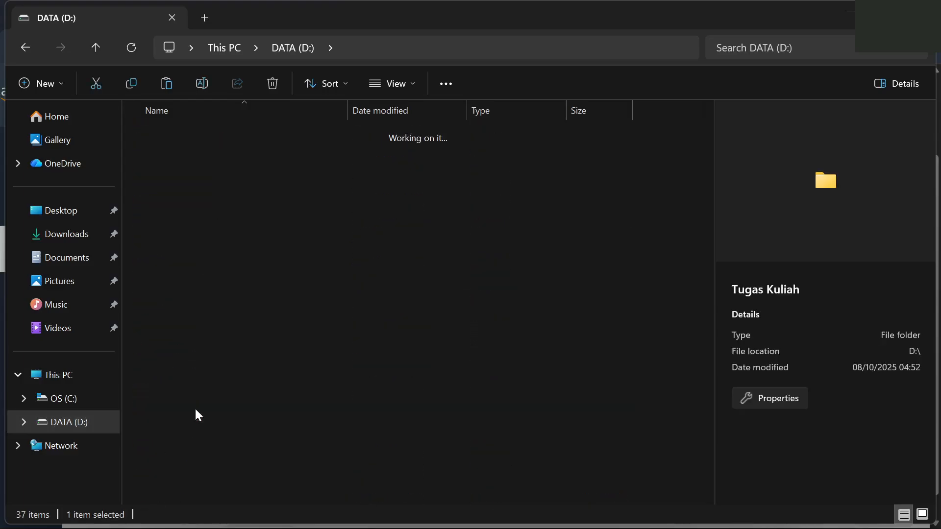
pyautogui.doubleClick(221, 159)
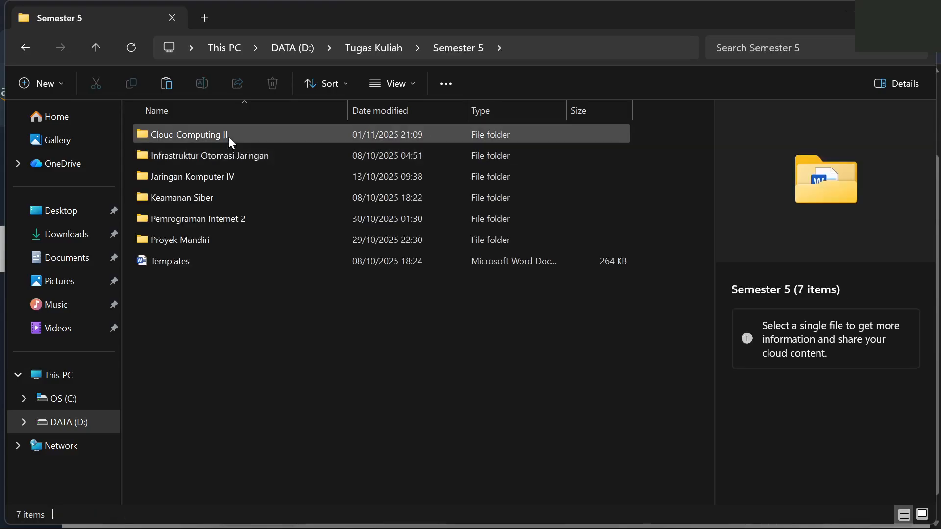
pyautogui.doubleClick(228, 135)
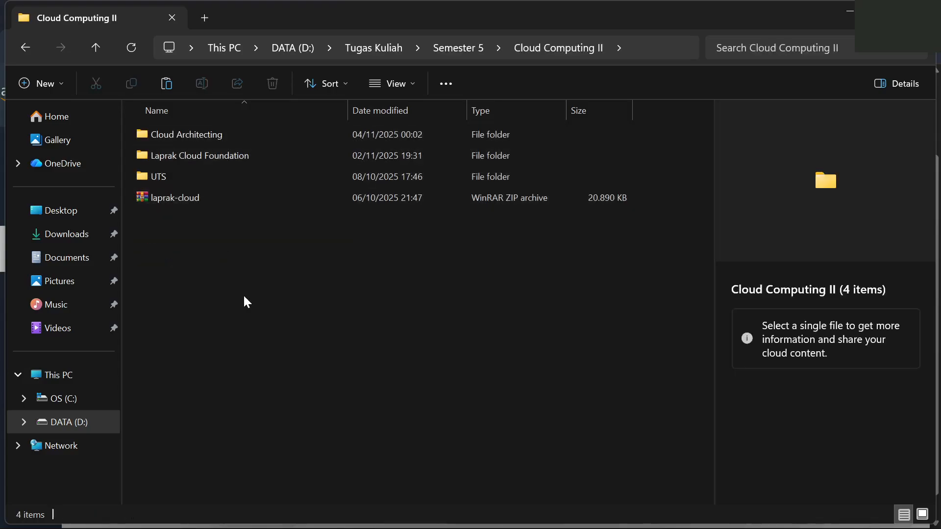
pyautogui.click(28, 83)
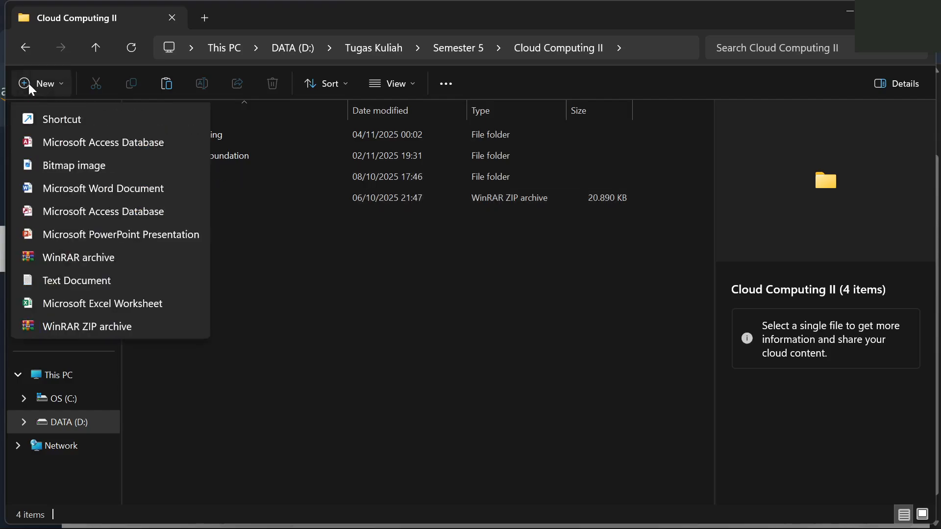
pyautogui.click(70, 122)
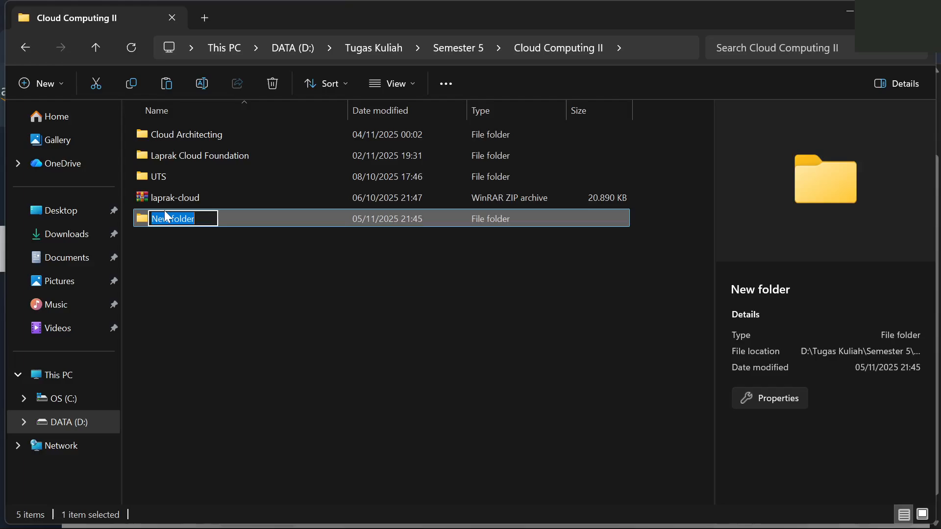
pyautogui.write('fil')
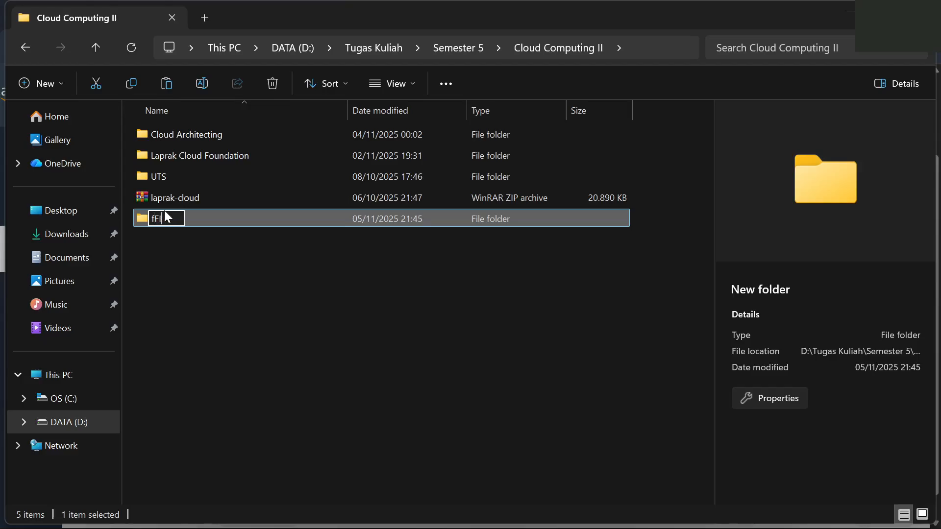
pyautogui.write('leExkstrak')
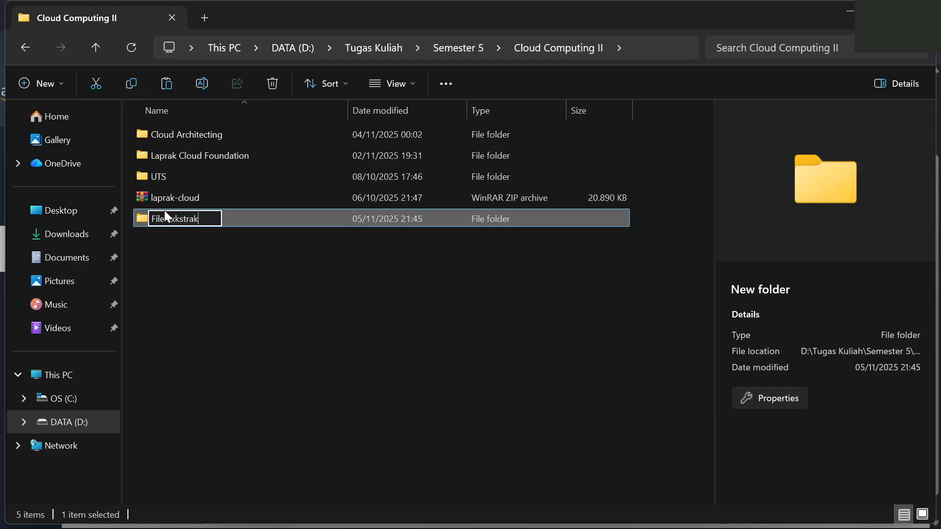
pyautogui.press('Return')
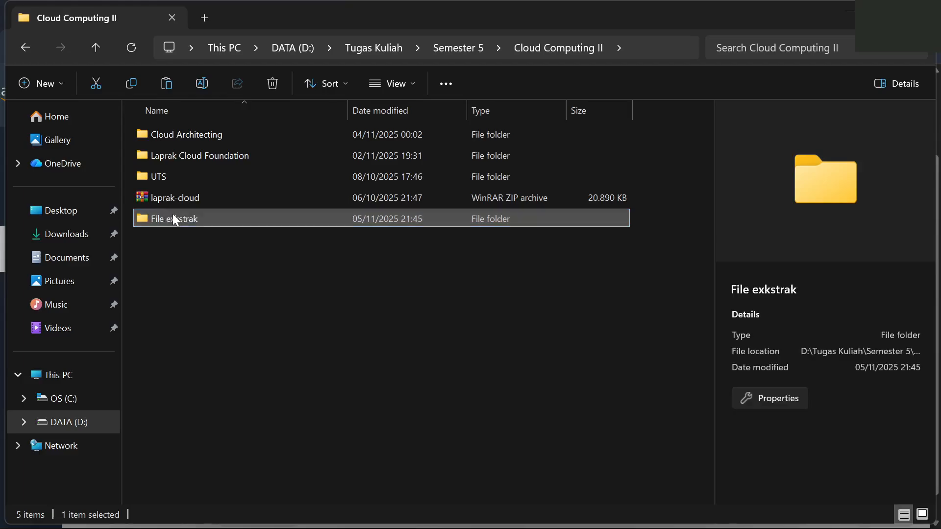
# Paste the two cut archives into the File exkstrak folder and extract salesAnalysisReportDataExtractor into its own subfolder
pyautogui.doubleClick(211, 218)
pyautogui.hotkey('ctrl', 'v')
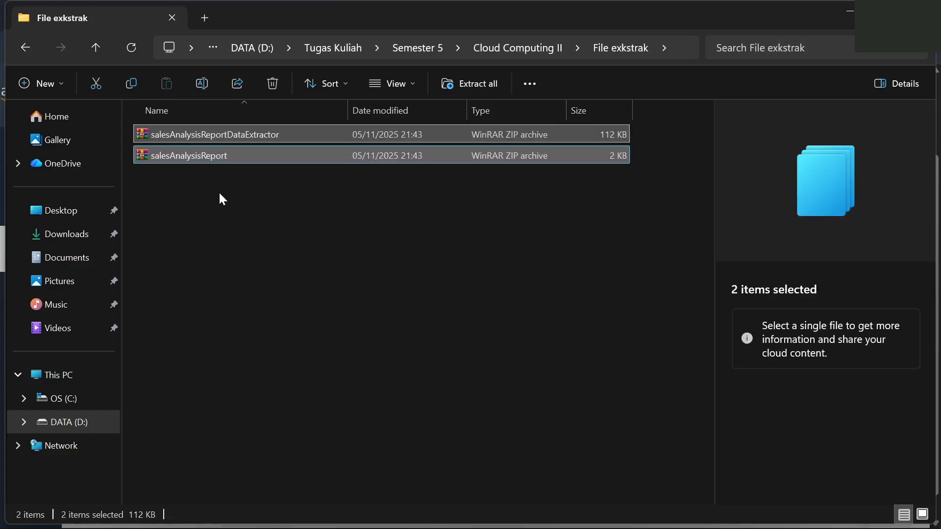
pyautogui.click(467, 87)
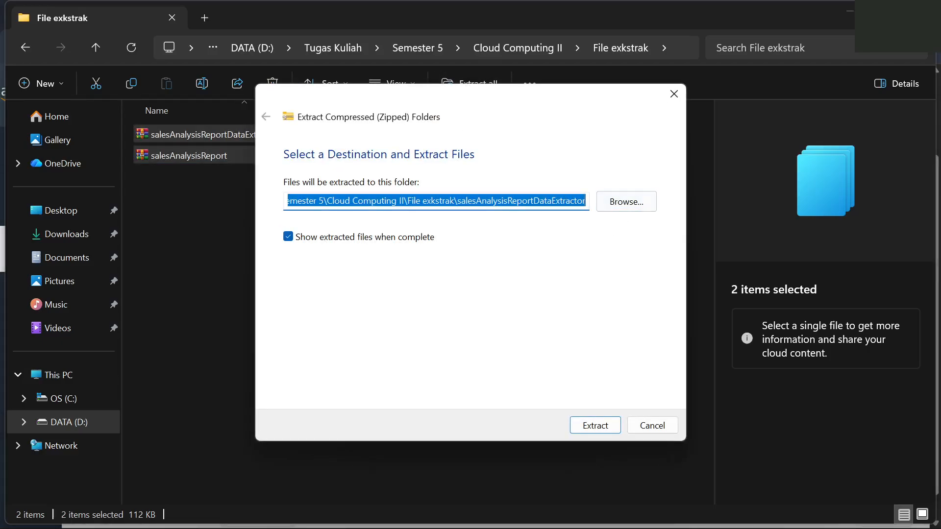
pyautogui.click(581, 427)
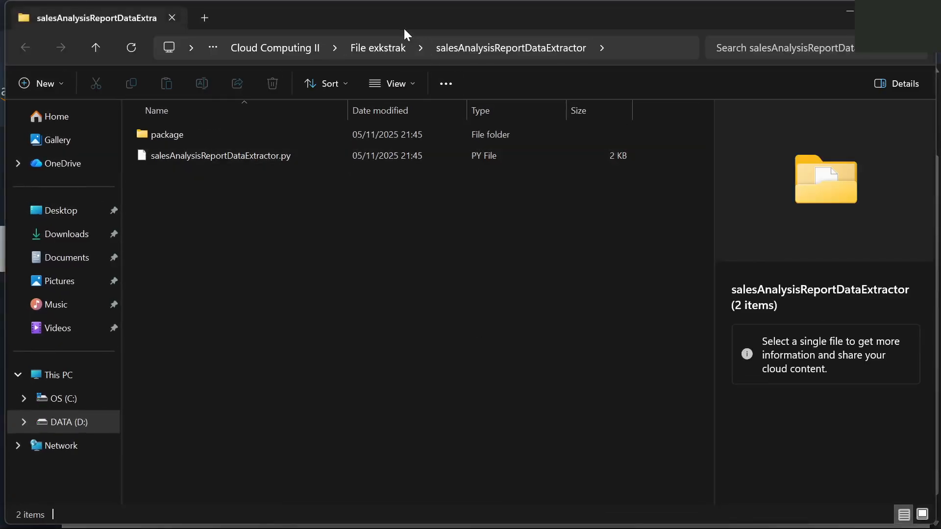
pyautogui.click(387, 49)
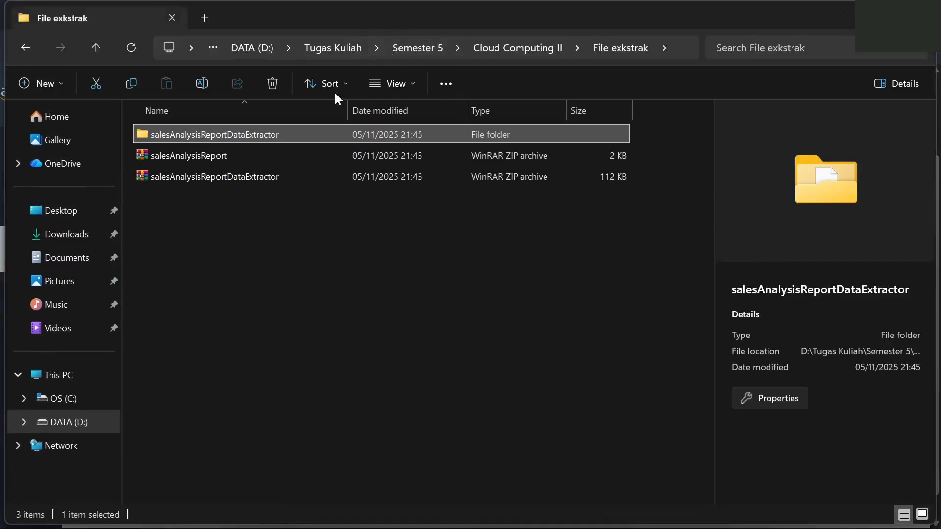
# Extract the salesAnalysisReport archive into its own subfolder of File exkstrak and close the window showing the extracted files
pyautogui.click(287, 160)
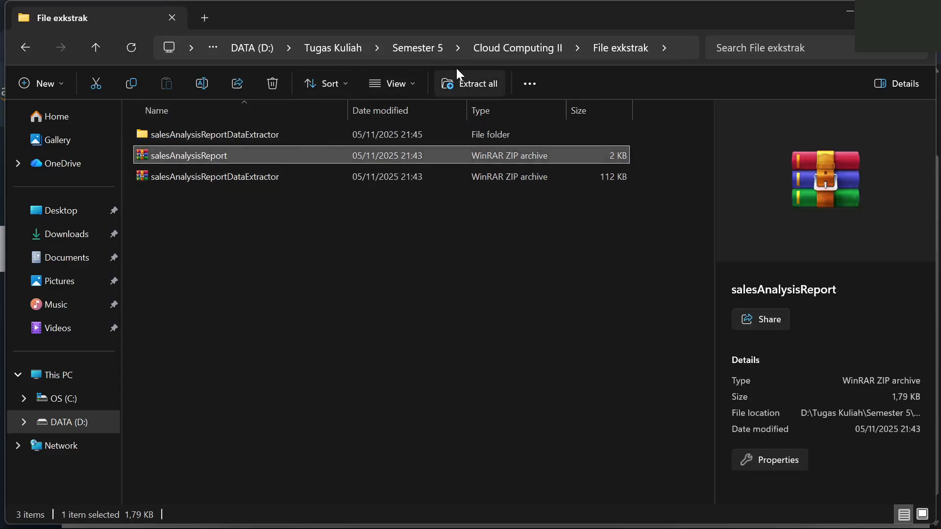
pyautogui.click(458, 82)
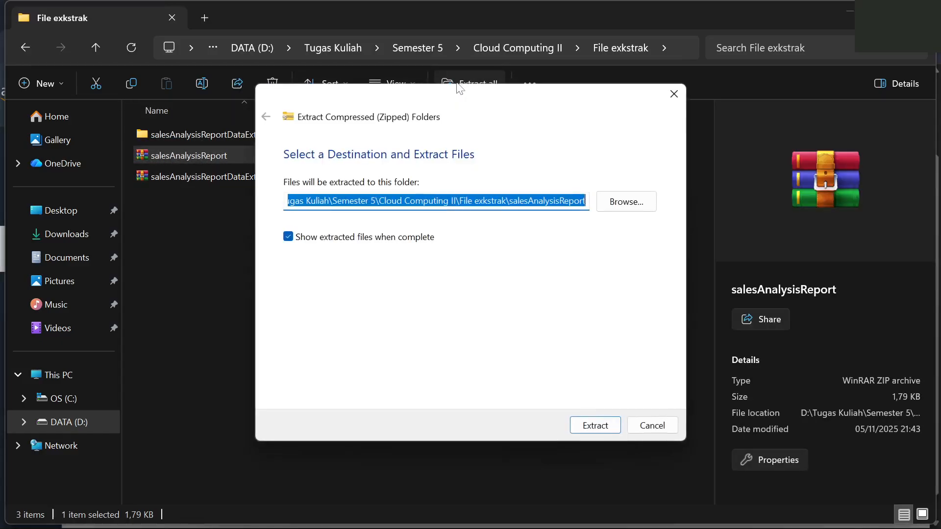
pyautogui.click(594, 424)
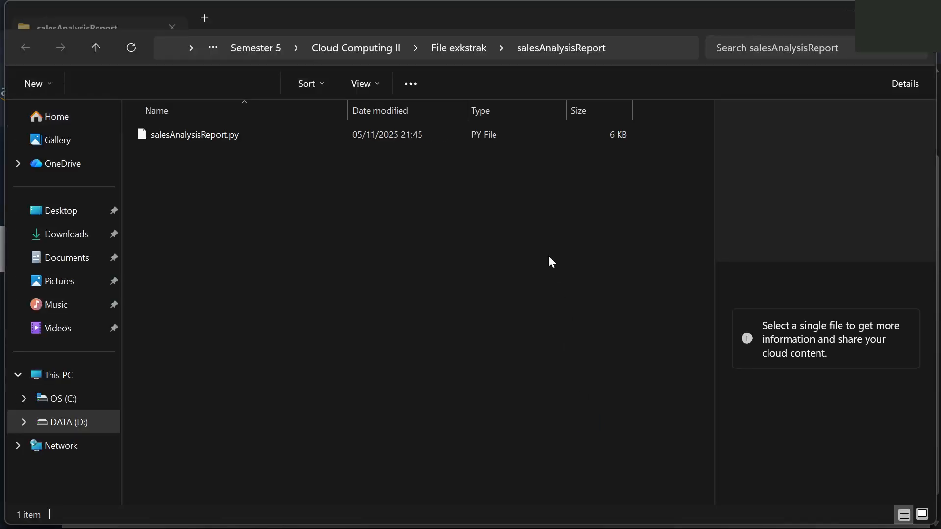
pyautogui.hotkey('alt', 'F4')
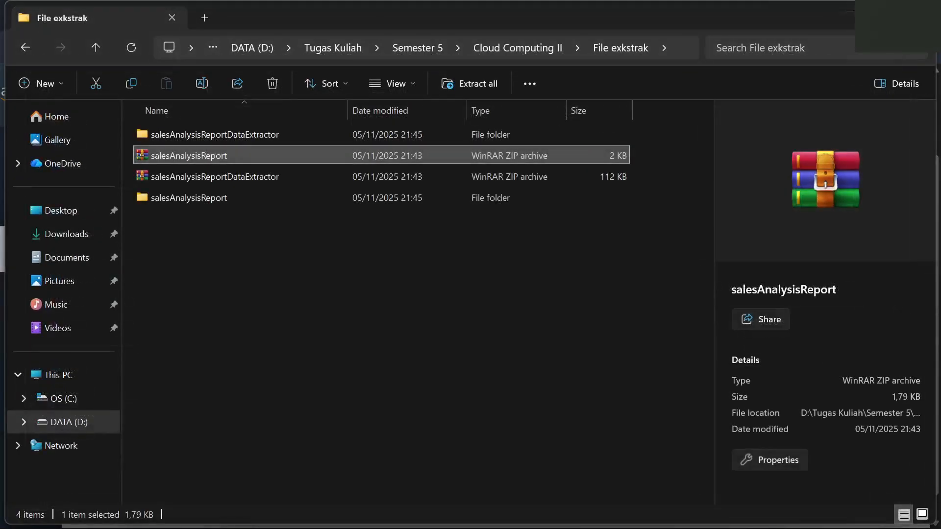
# Examine the contents of the extracted salesAnalysisReportDataExtractor and salesAnalysisReport folders
pyautogui.doubleClick(371, 131)
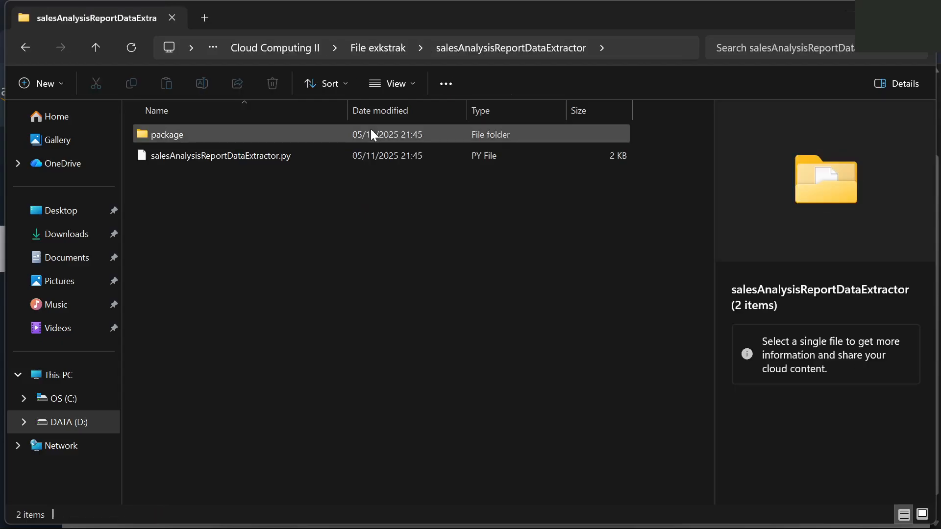
pyautogui.click(386, 49)
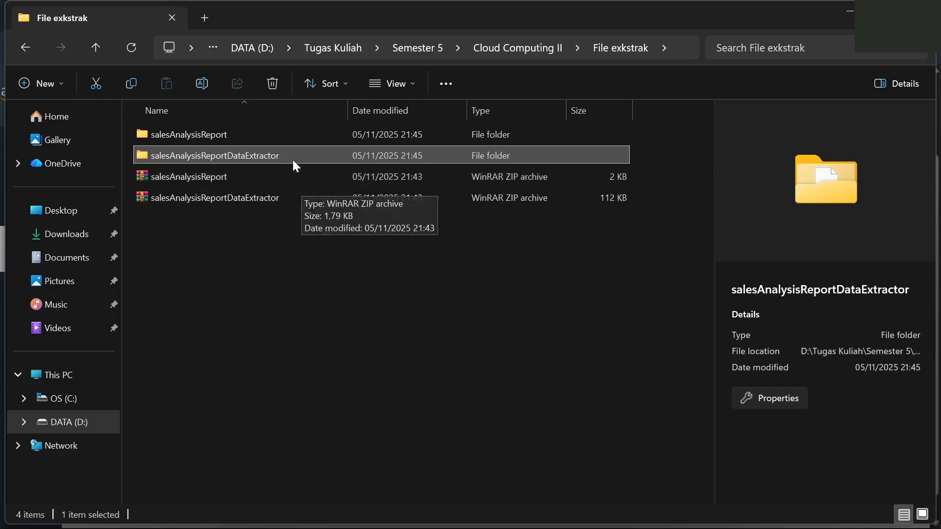
pyautogui.doubleClick(273, 140)
pyautogui.click(272, 140)
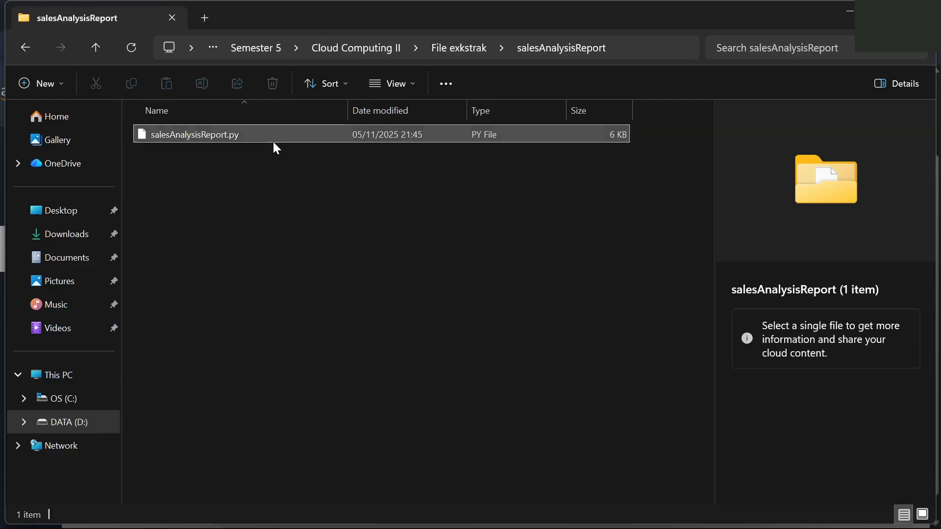
pyautogui.click(446, 48)
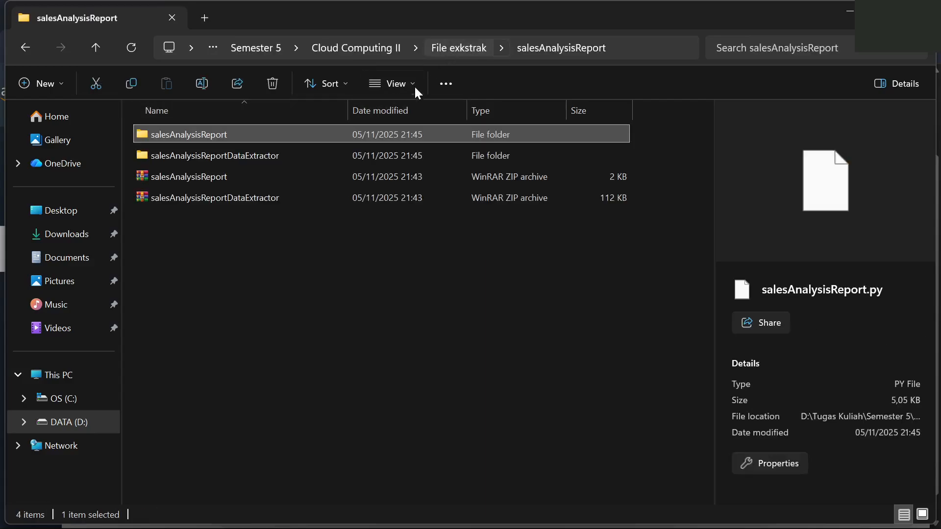
pyautogui.doubleClick(363, 151)
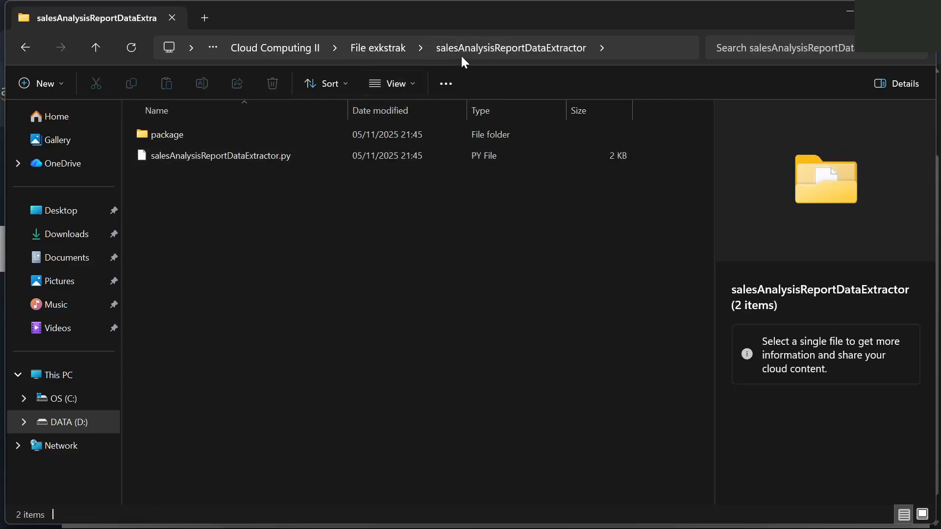
pyautogui.click(406, 51)
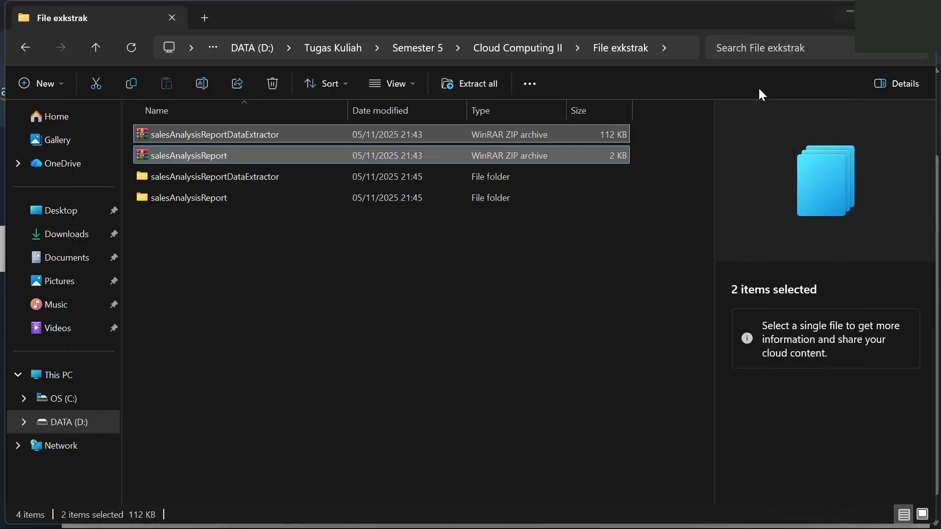
# Close the extra File Explorer window and return to the "Answering questions about the lab" section of the lab instructions in Chrome
pyautogui.hotkey('alt', 'Tab')
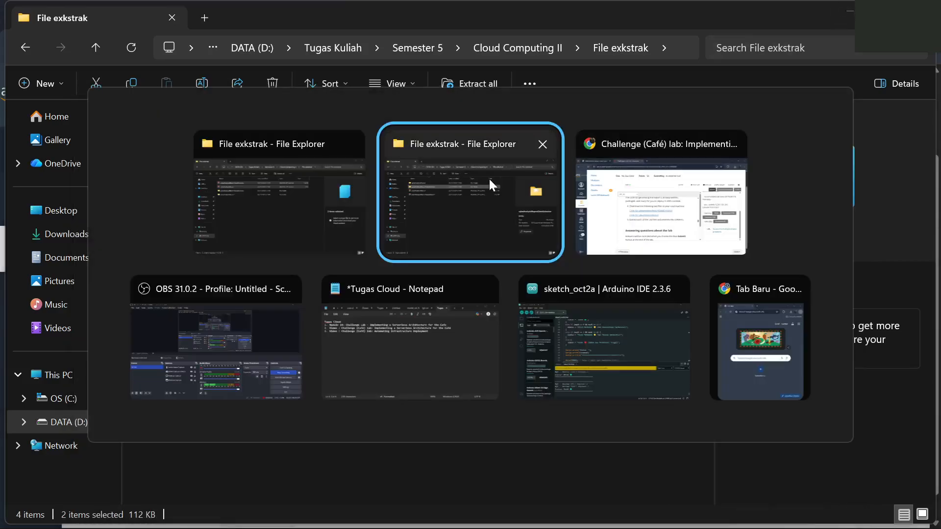
pyautogui.click(541, 143)
pyautogui.click(560, 193)
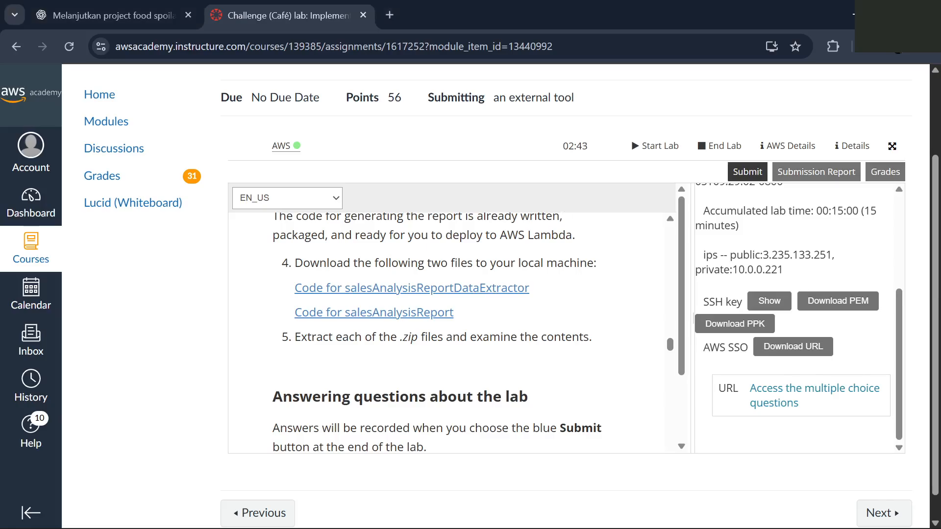
pyautogui.scroll(-2, 446, 333)
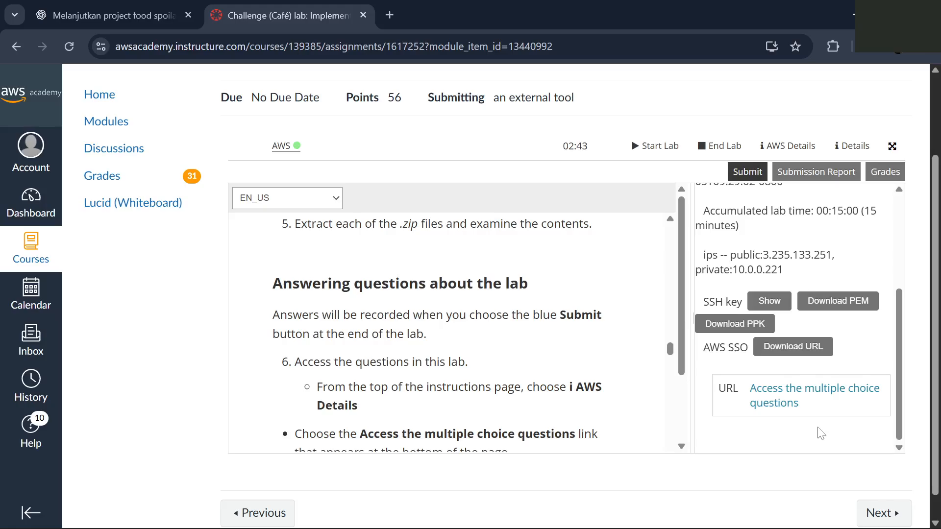
# Open the lab's multiple choice questions page and return to the lab instructions
pyautogui.moveTo(876, 528)
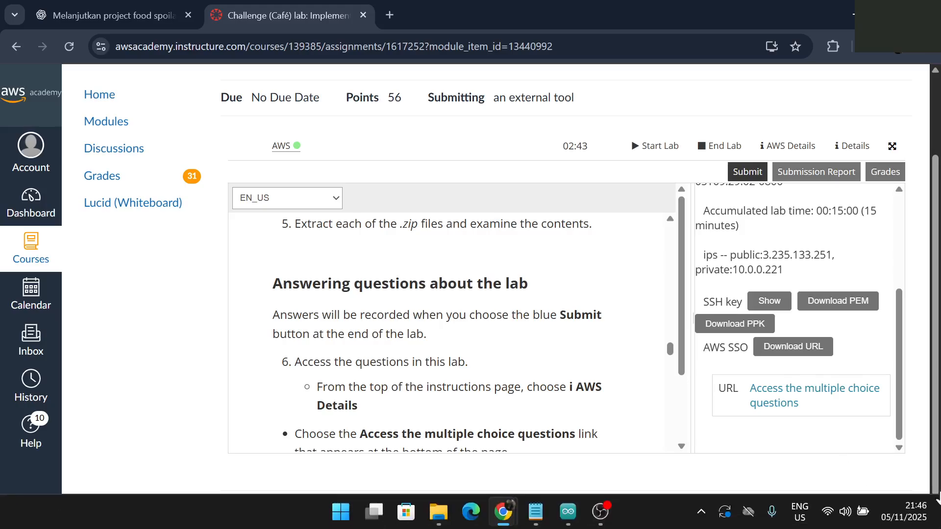
pyautogui.click(860, 392)
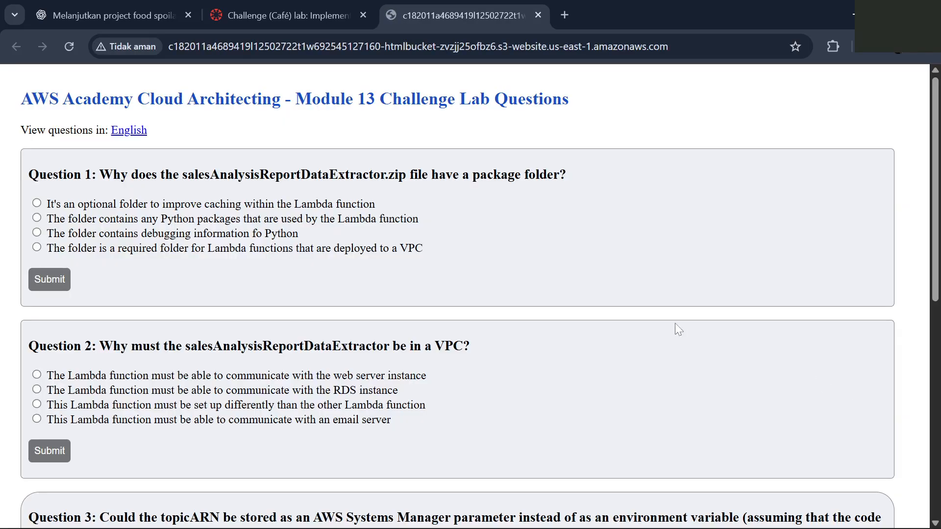
pyautogui.click(268, 2)
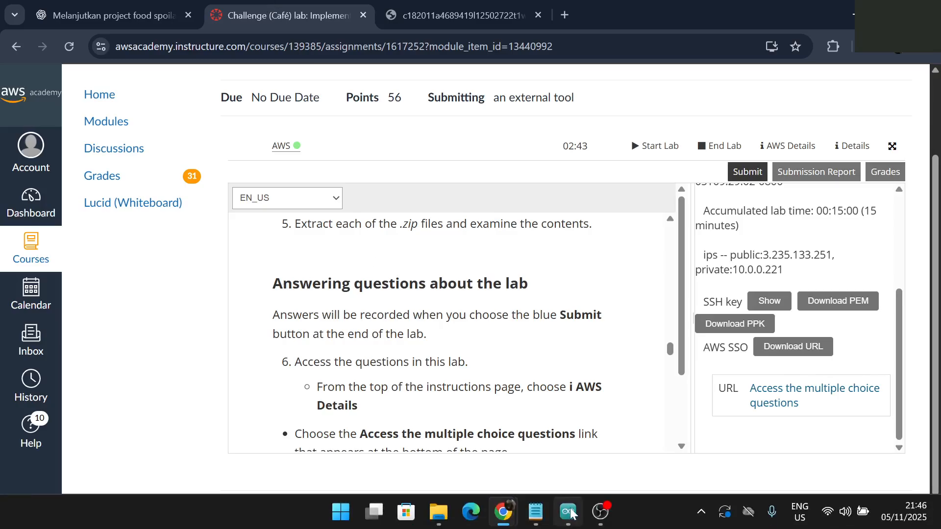
# Read the lab instructions from Question 1 through the Task 2 settings for the Lambda function's security group
pyautogui.moveTo(571, 513)
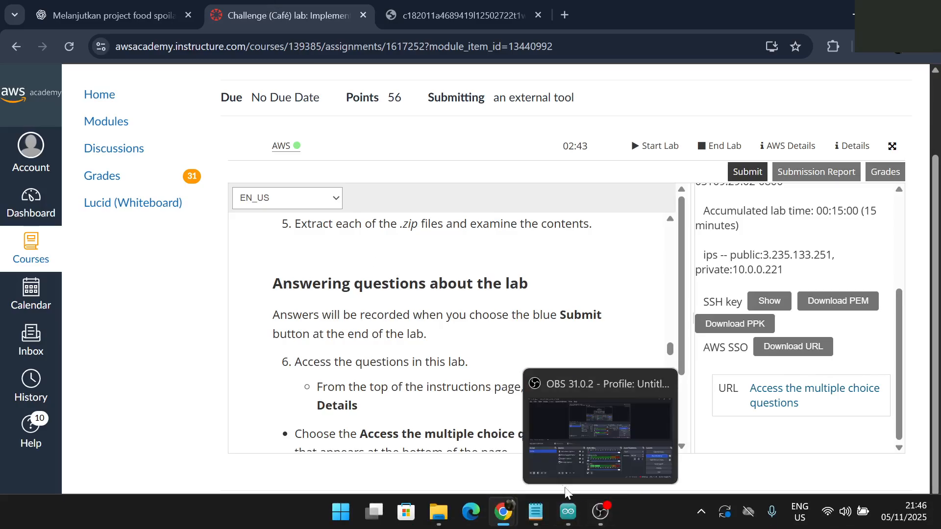
pyautogui.scroll(-4, 450, 333)
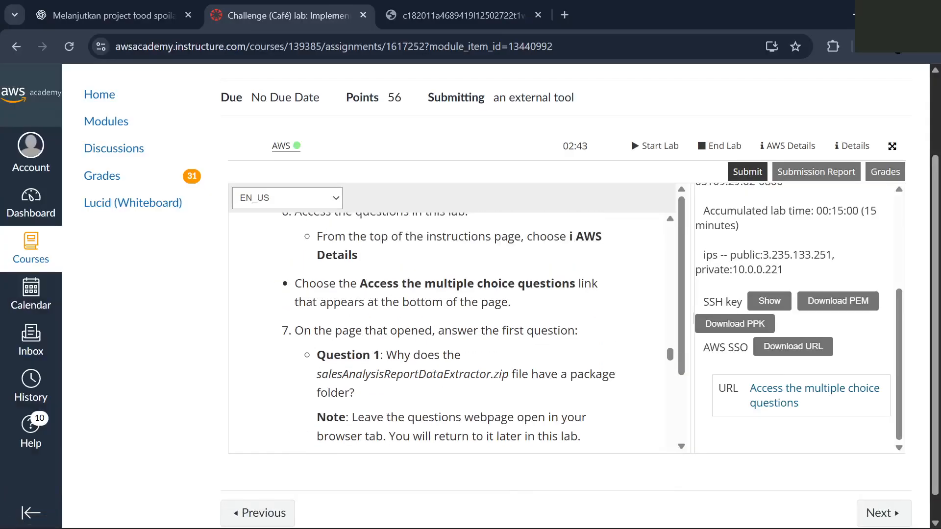
pyautogui.scroll(1, 450, 333)
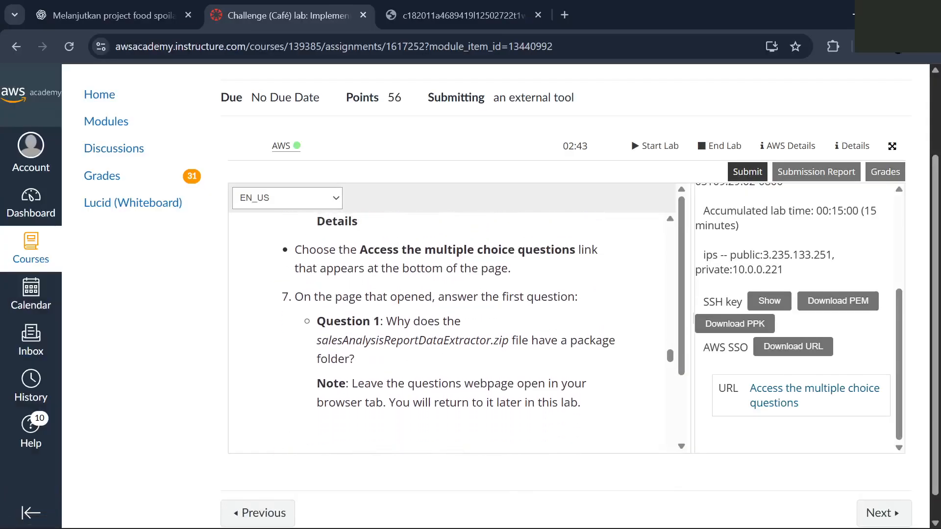
pyautogui.scroll(-1, 451, 333)
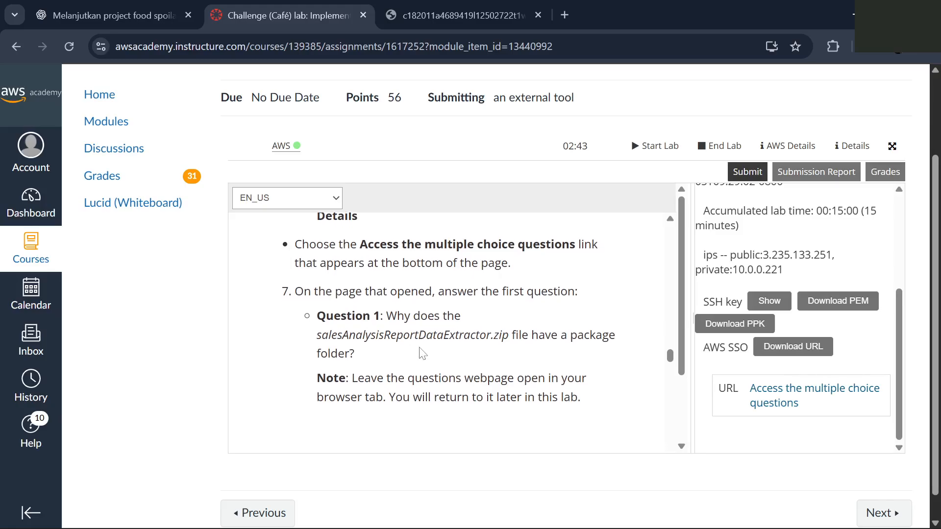
pyautogui.scroll(-1, 421, 354)
pyautogui.scroll(-2, 422, 352)
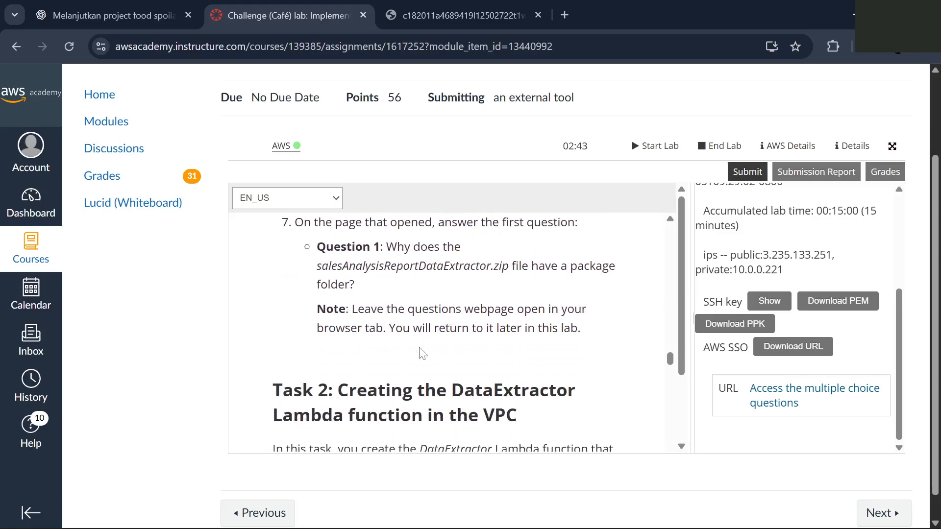
pyautogui.scroll(10, 422, 353)
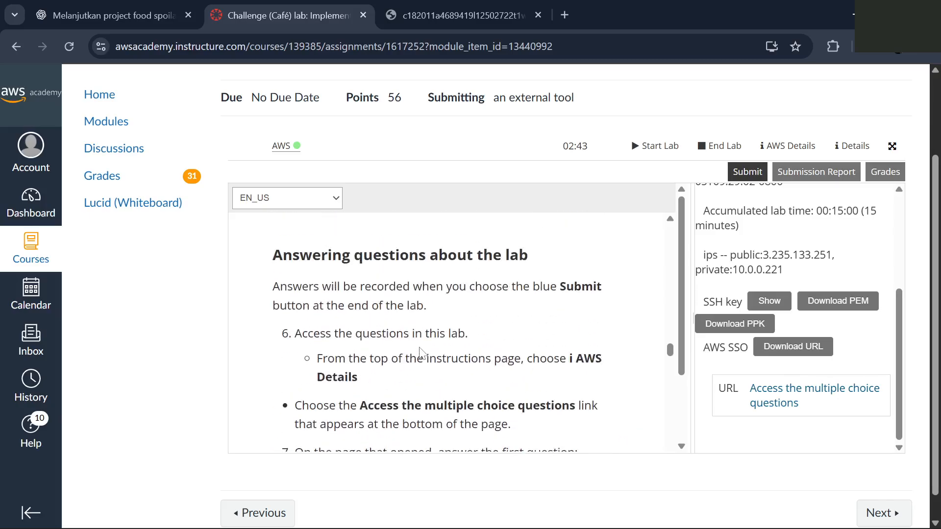
pyautogui.scroll(-20, 422, 353)
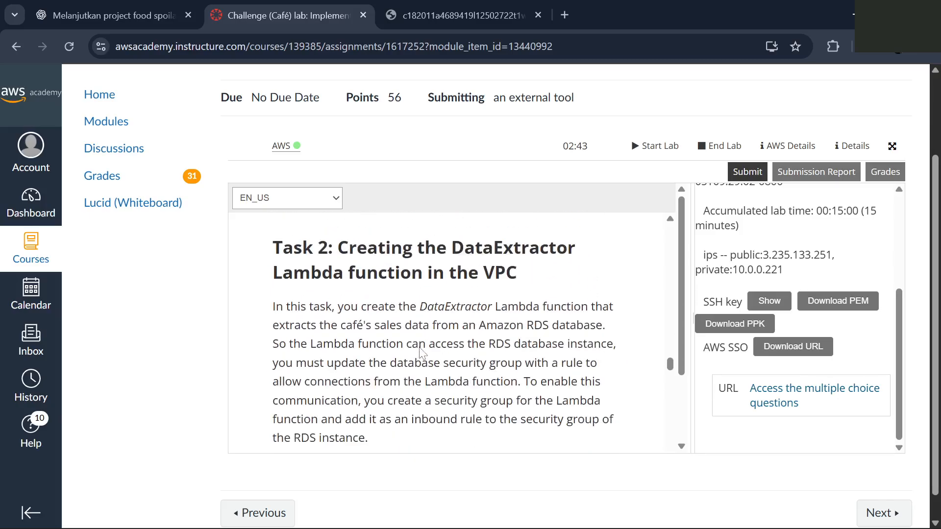
pyautogui.scroll(-2, 422, 353)
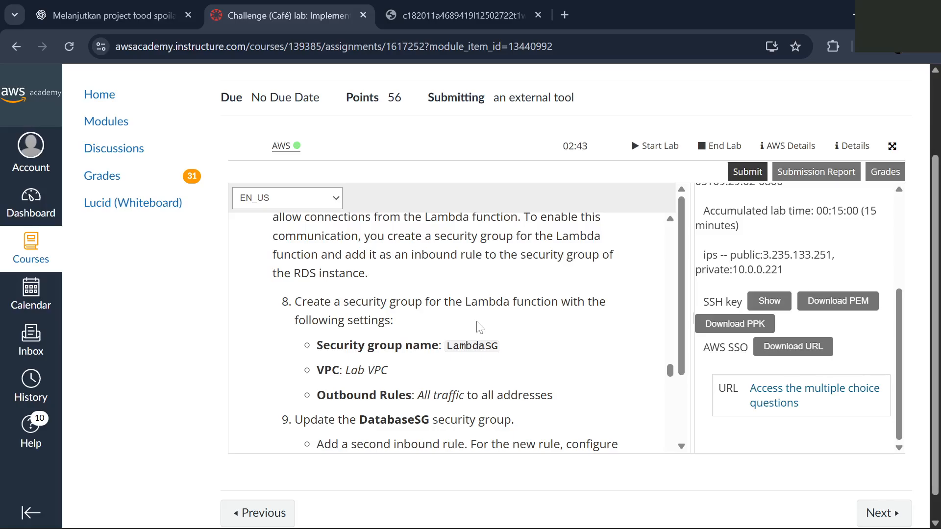
pyautogui.scroll(-1, 475, 323)
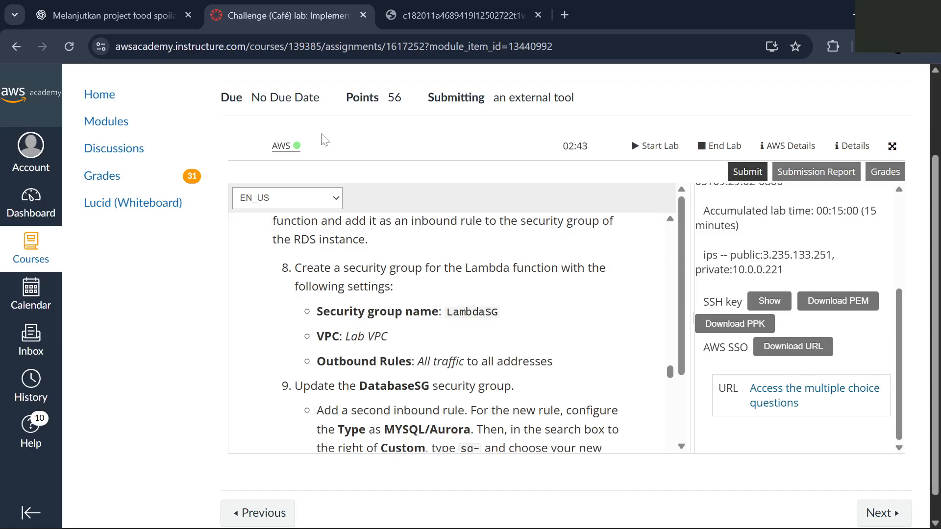
# Launch the AWS Management Console from the lab page and switch to it after rechecking the security group instructions
pyautogui.click(298, 153)
pyautogui.click(305, 7)
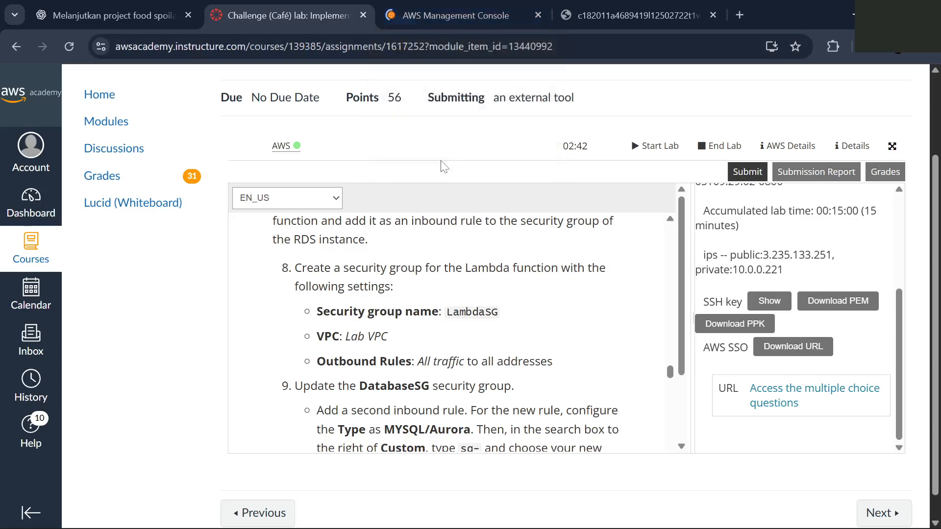
pyautogui.scroll(-1, 425, 290)
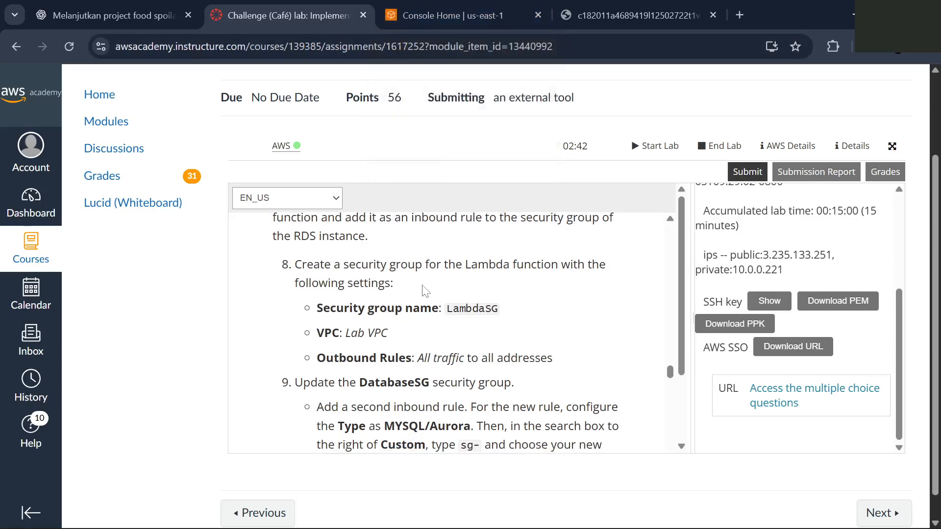
pyautogui.click(449, 18)
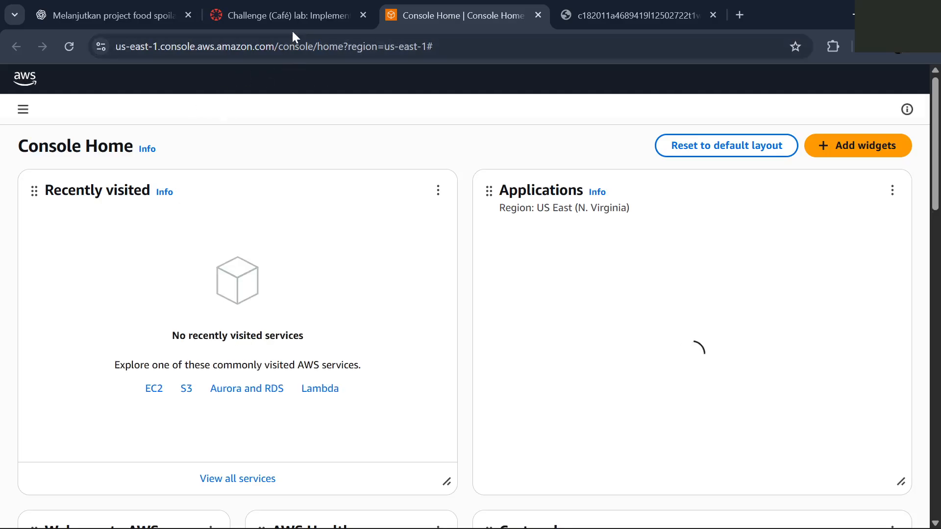
pyautogui.click(284, 12)
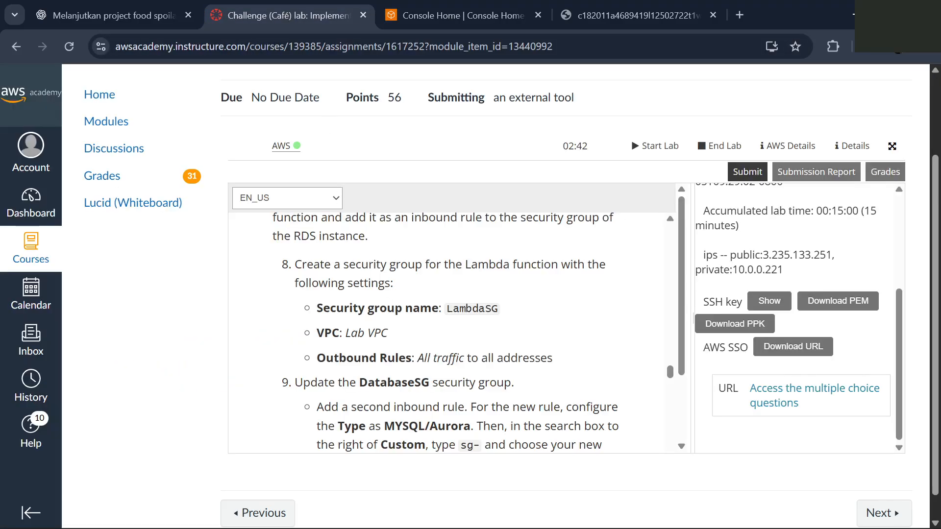
pyautogui.click(446, 14)
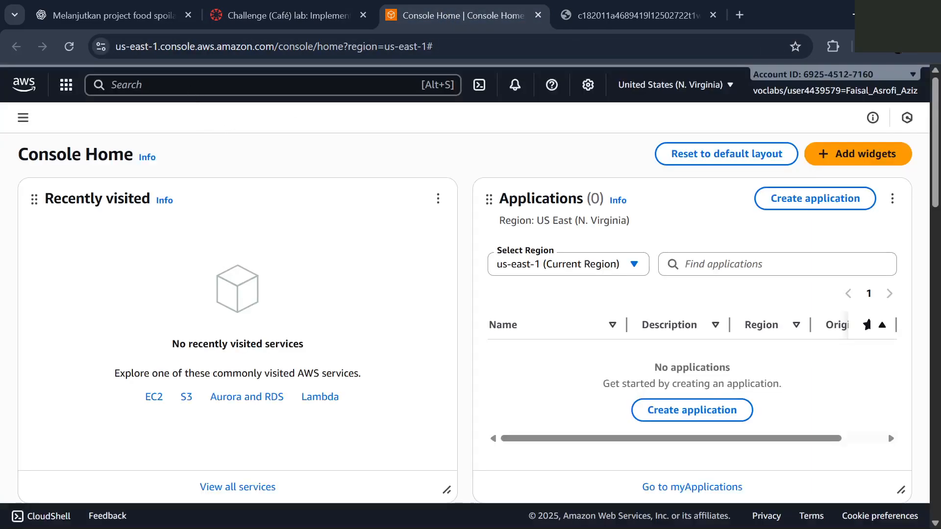
# Search for the VPC service in the AWS console and open its Security Groups list
pyautogui.click(186, 78)
pyautogui.write('vpc')
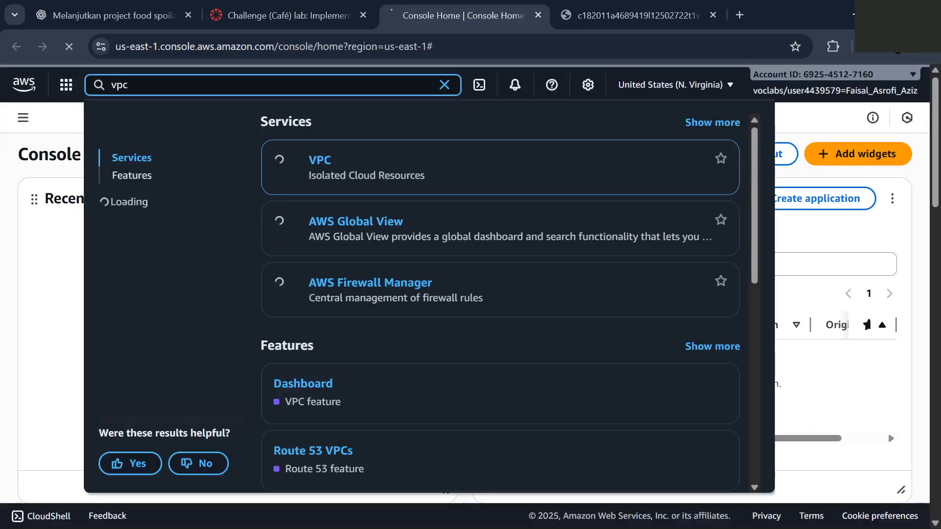
pyautogui.press('Return')
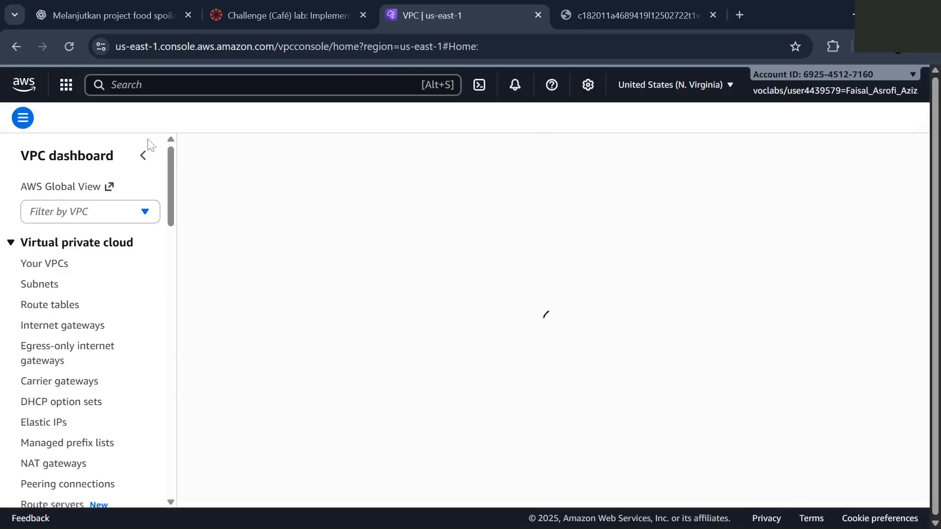
pyautogui.scroll(-6, 23, 318)
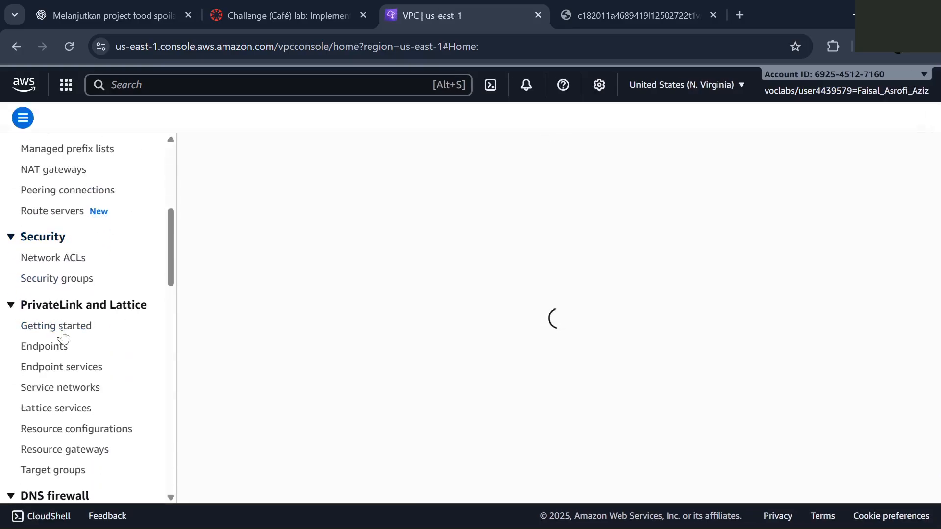
pyautogui.click(79, 280)
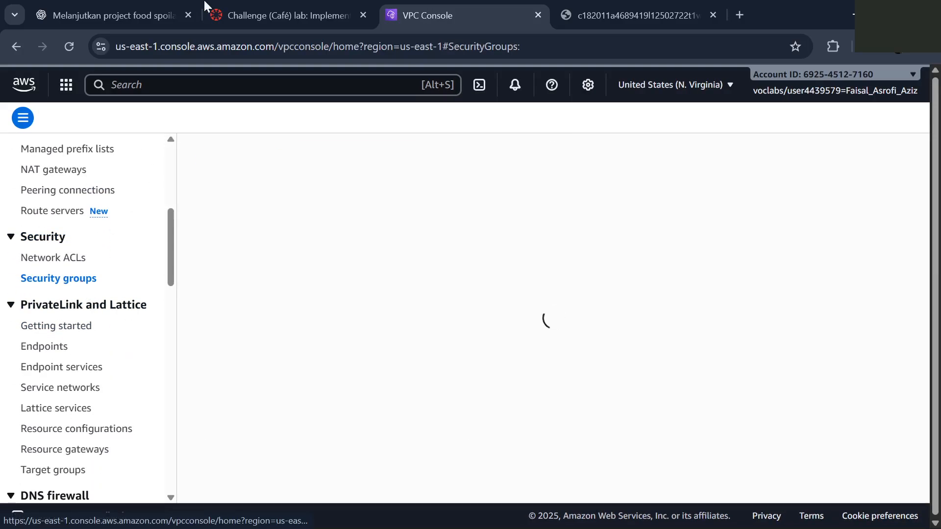
pyautogui.click(255, 6)
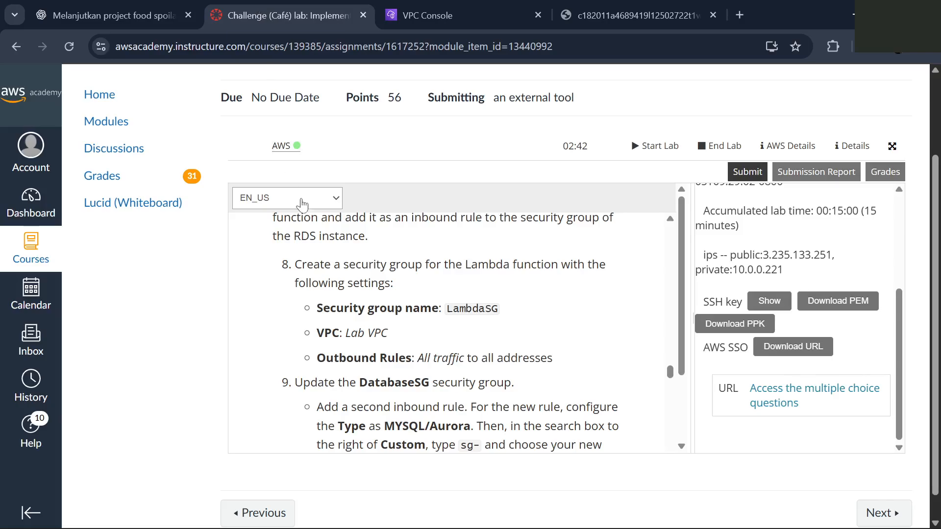
pyautogui.click(456, 6)
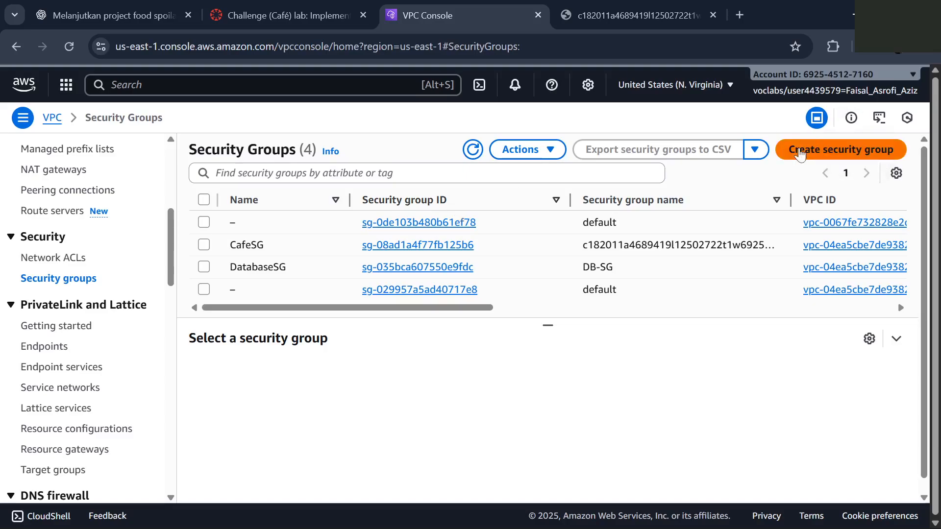
# Start creating a security group and name it LambdaSG, copying the name from the lab instructions
pyautogui.click(800, 153)
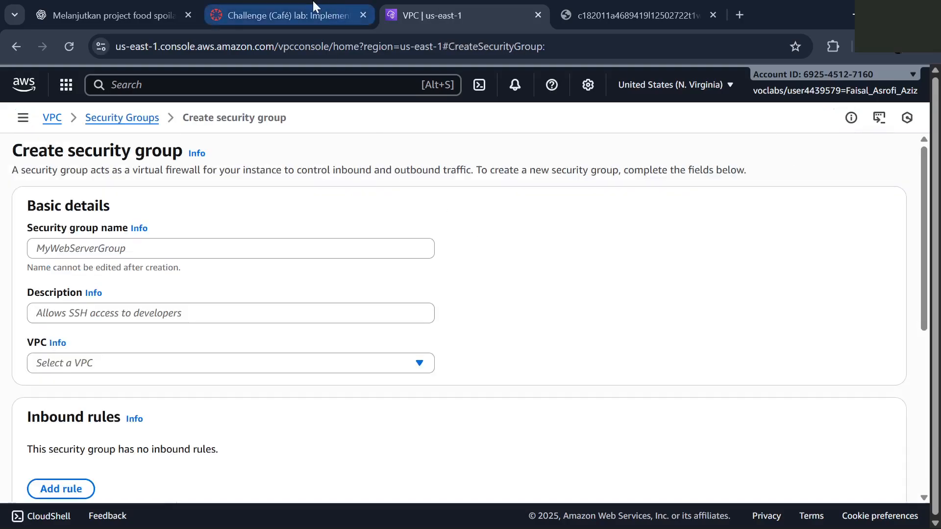
pyautogui.click(313, 1)
pyautogui.moveTo(506, 310); pyautogui.dragTo(446, 309)
pyautogui.hotkey('ctrl', 'c')
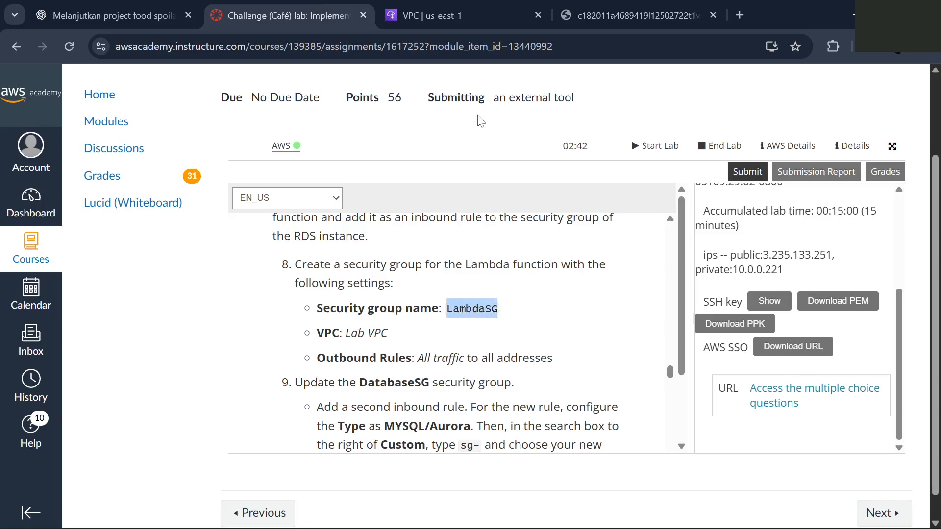
pyautogui.click(455, 8)
pyautogui.scroll(5, 163, 278)
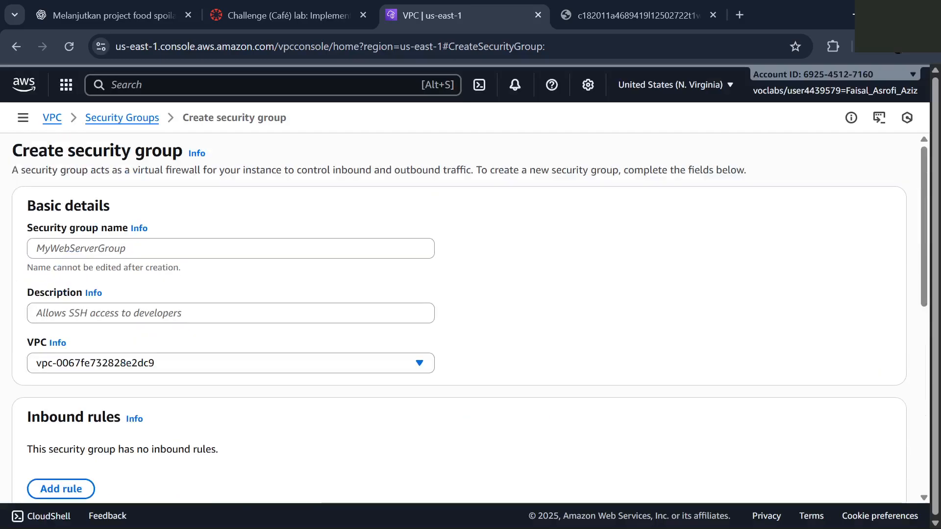
pyautogui.click(162, 249)
pyautogui.hotkey('ctrl', 'v')
# Check the required VPC in the lab instructions and set the new security group's VPC to Lab VPC
pyautogui.click(219, 5)
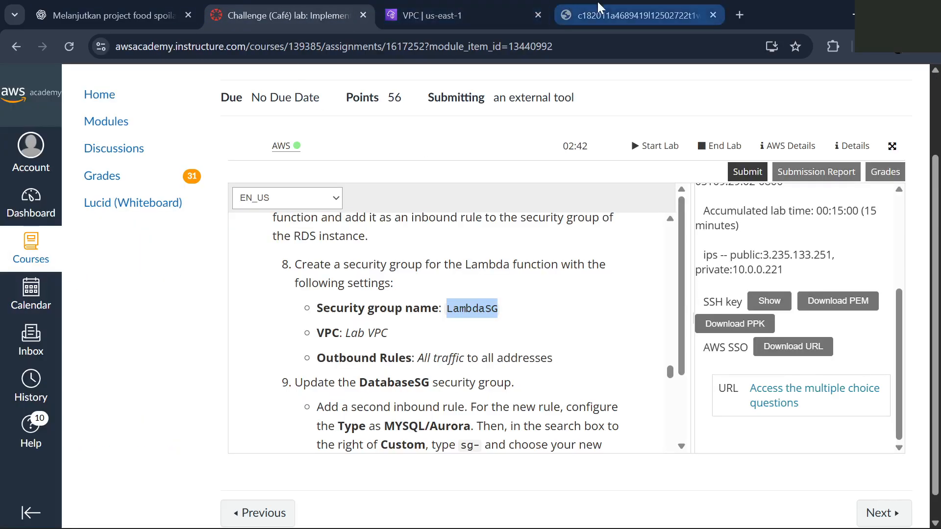
pyautogui.click(478, 6)
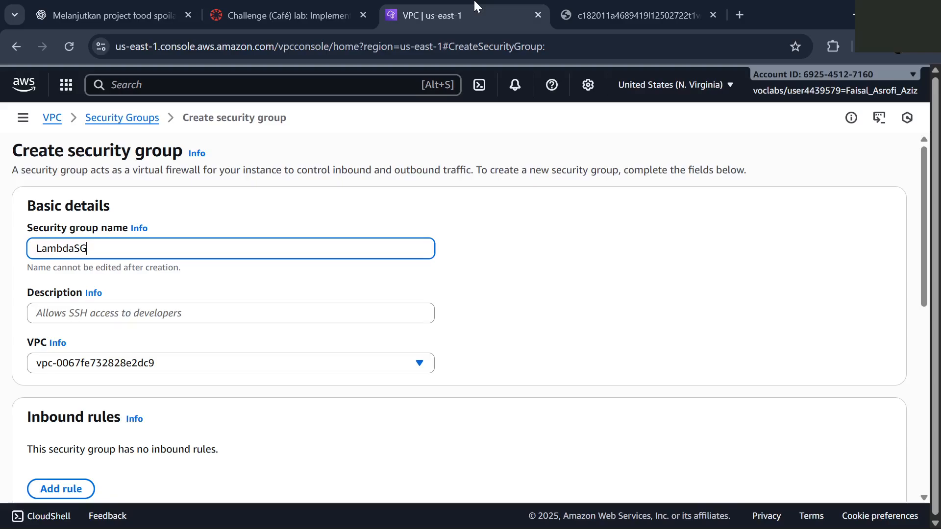
pyautogui.click(196, 363)
pyautogui.click(227, 328)
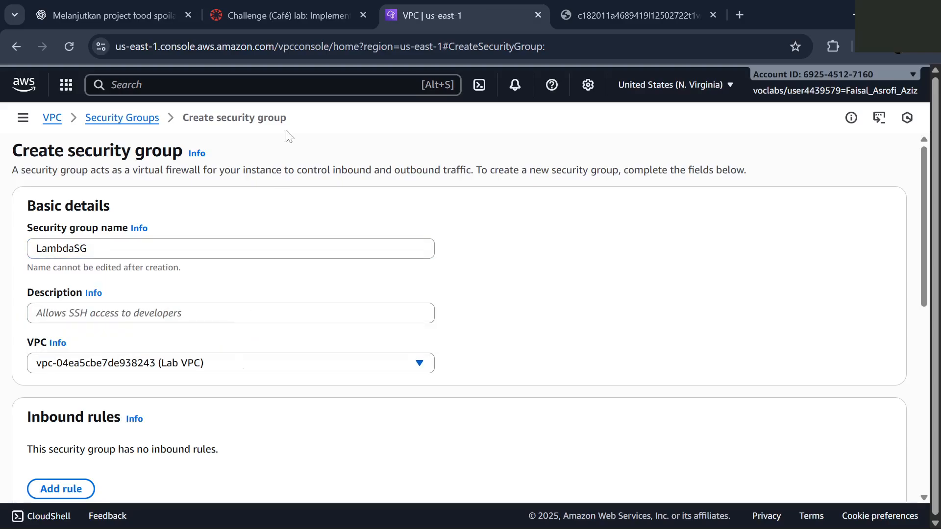
# Compare the new security group's outbound rules with the outbound settings required in the lab instructions
pyautogui.click(278, 7)
pyautogui.scroll(-2, 389, 377)
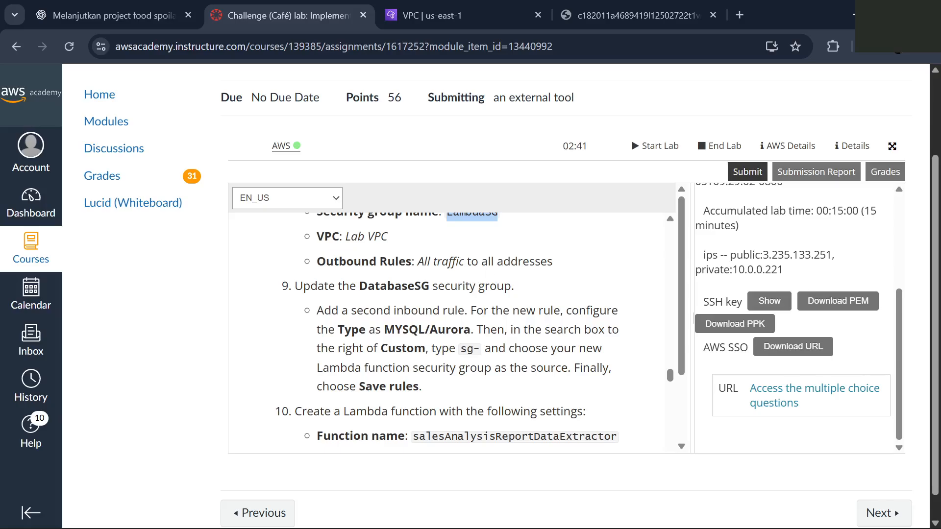
pyautogui.scroll(1, 450, 332)
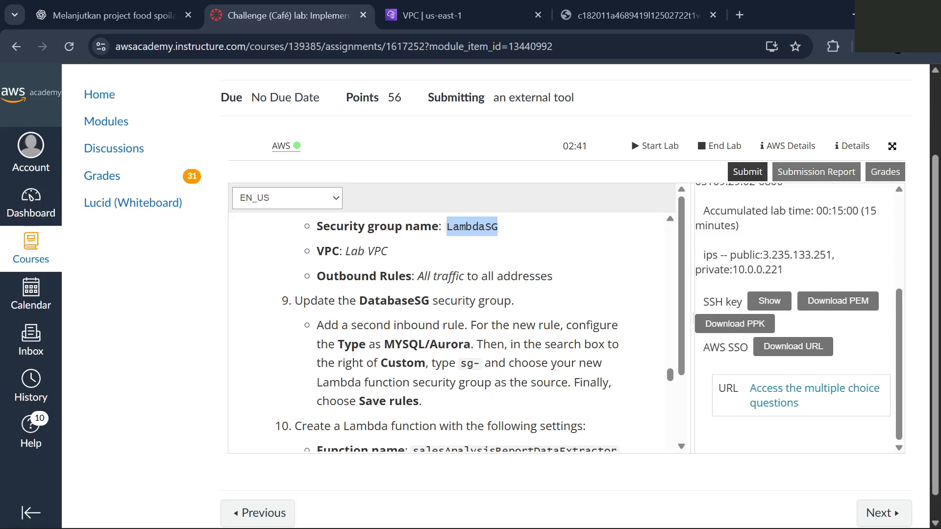
pyautogui.scroll(-1, 451, 333)
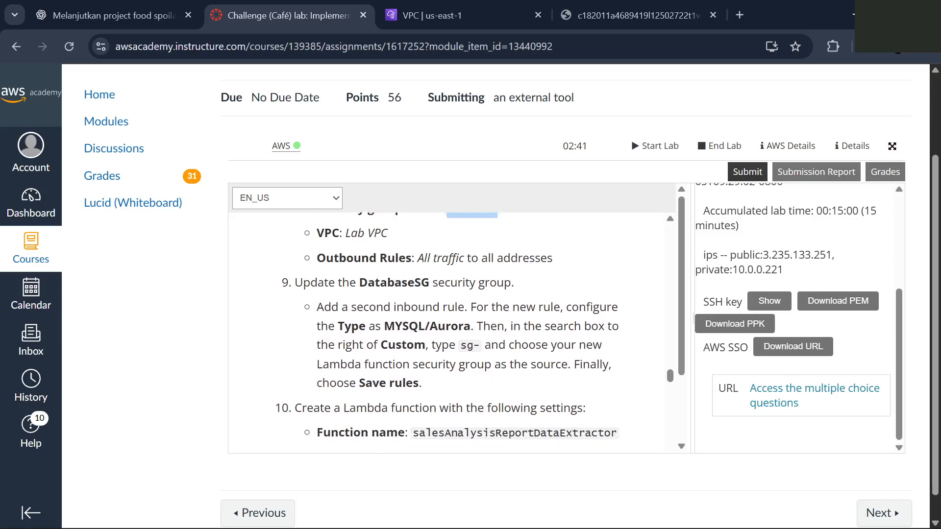
pyautogui.click(492, 10)
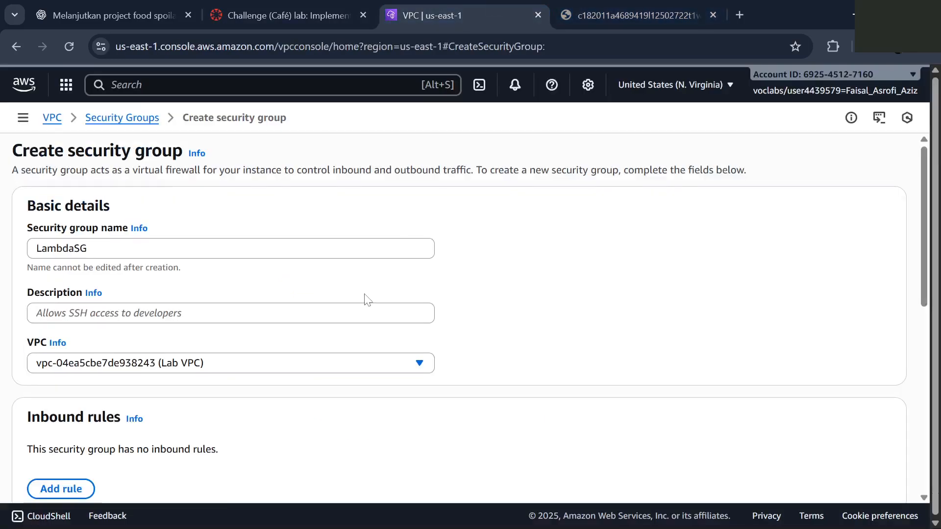
pyautogui.scroll(-8, 381, 299)
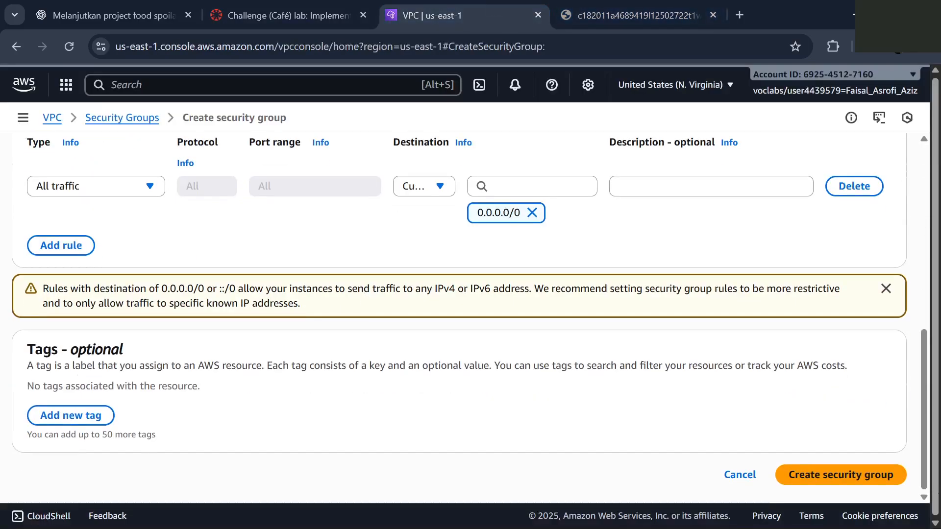
pyautogui.click(333, 12)
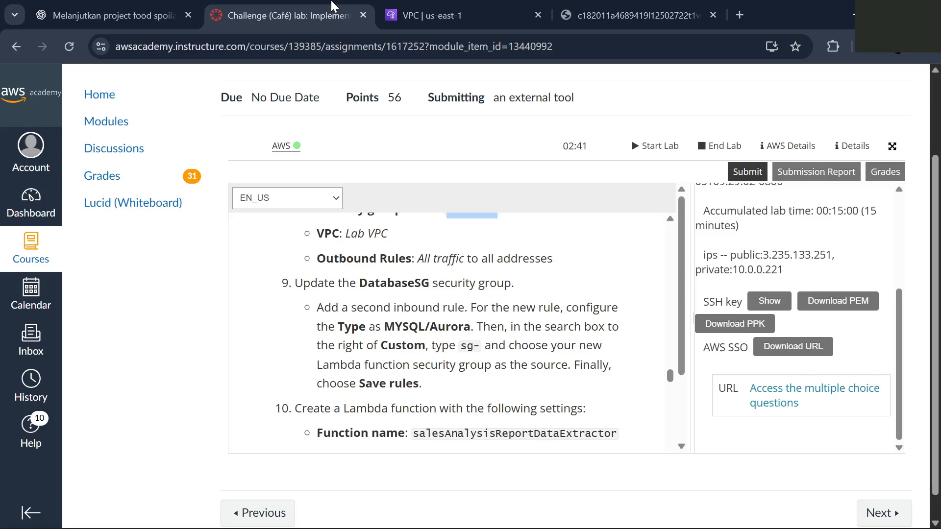
# Review the lab instructions for the LambdaSG settings, the DatabaseSG inbound rule and the Lambda function against the security group form
pyautogui.scroll(-3, 450, 332)
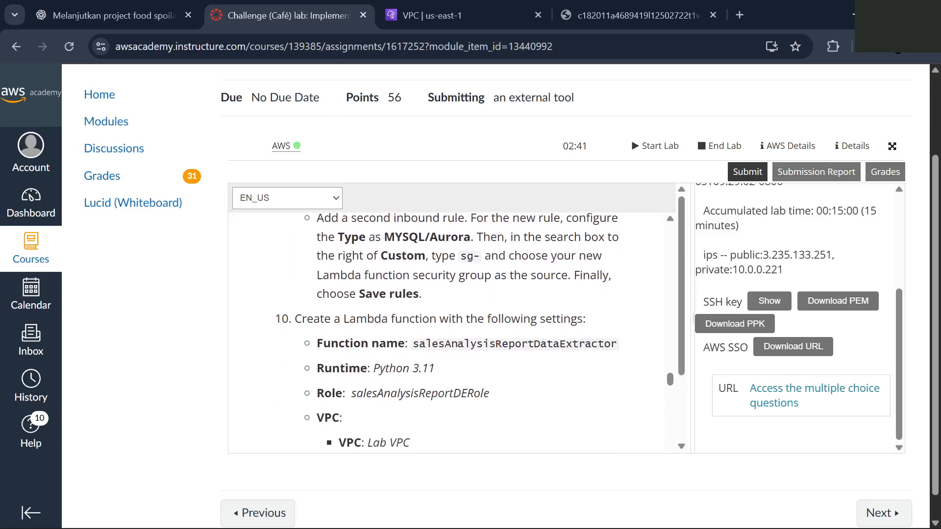
pyautogui.scroll(8, 451, 332)
pyautogui.scroll(-1, 451, 332)
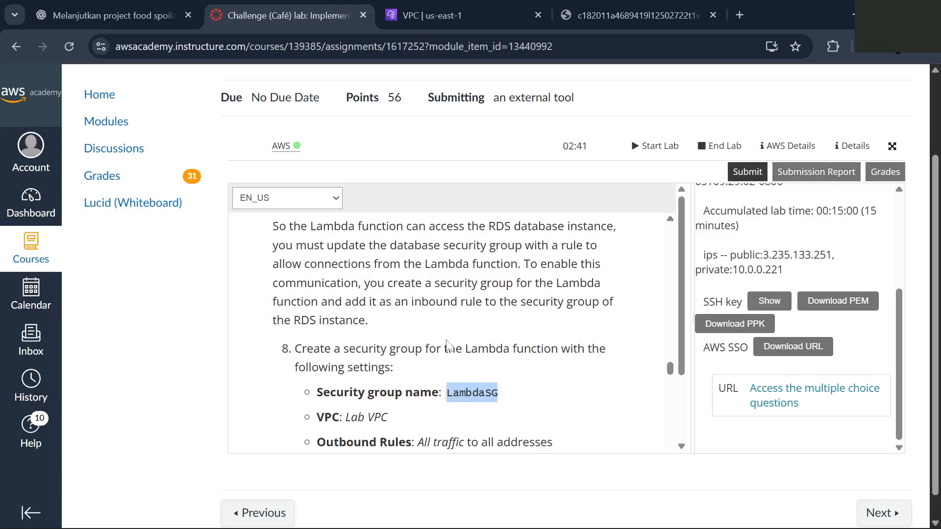
pyautogui.scroll(-3, 449, 349)
pyautogui.scroll(-1, 450, 333)
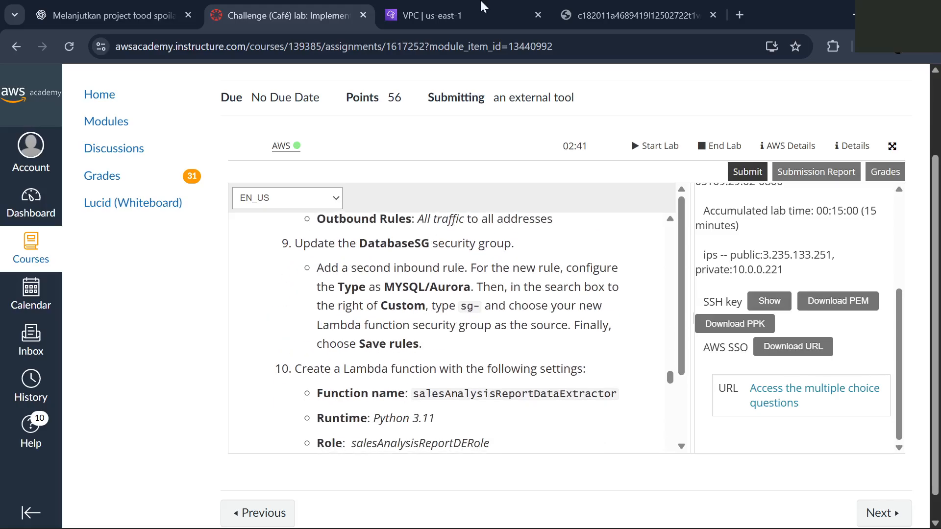
pyautogui.click(483, 6)
pyautogui.scroll(3, 378, 250)
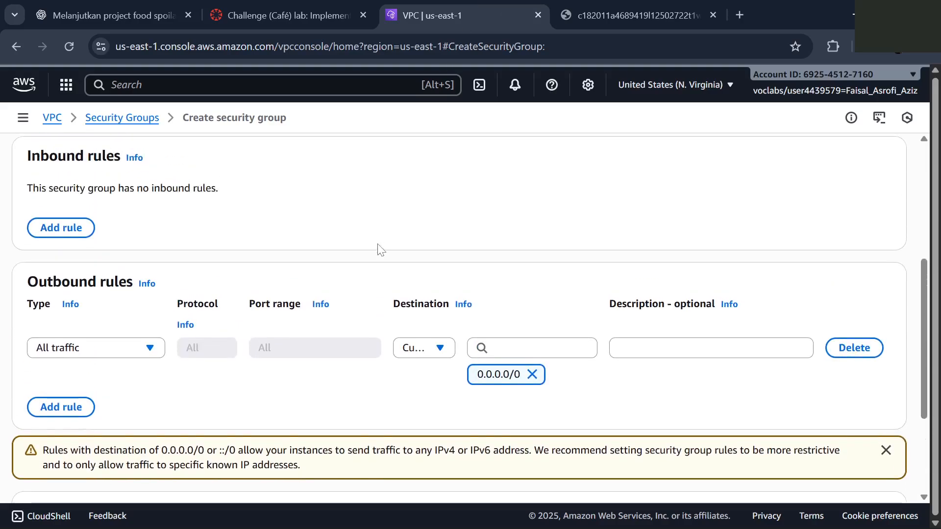
pyautogui.click(309, 7)
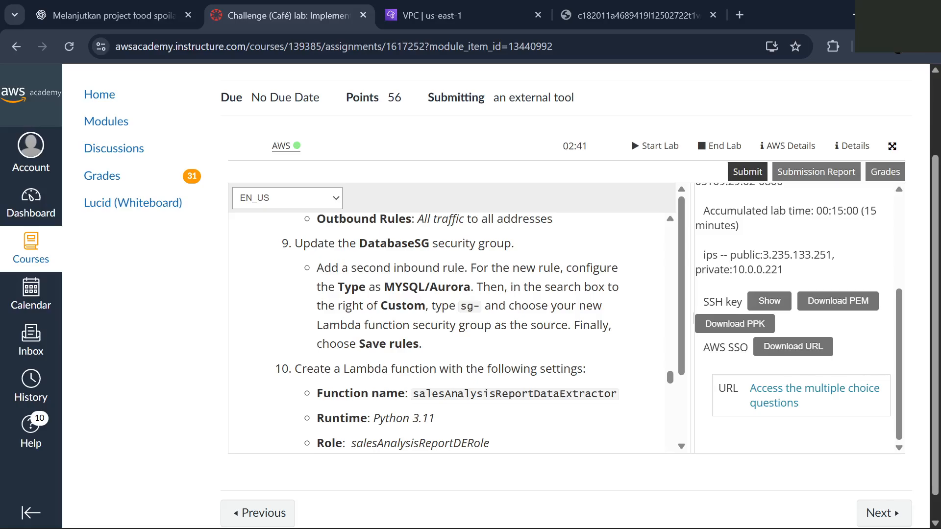
pyautogui.scroll(-1, 446, 333)
pyautogui.scroll(2, 446, 333)
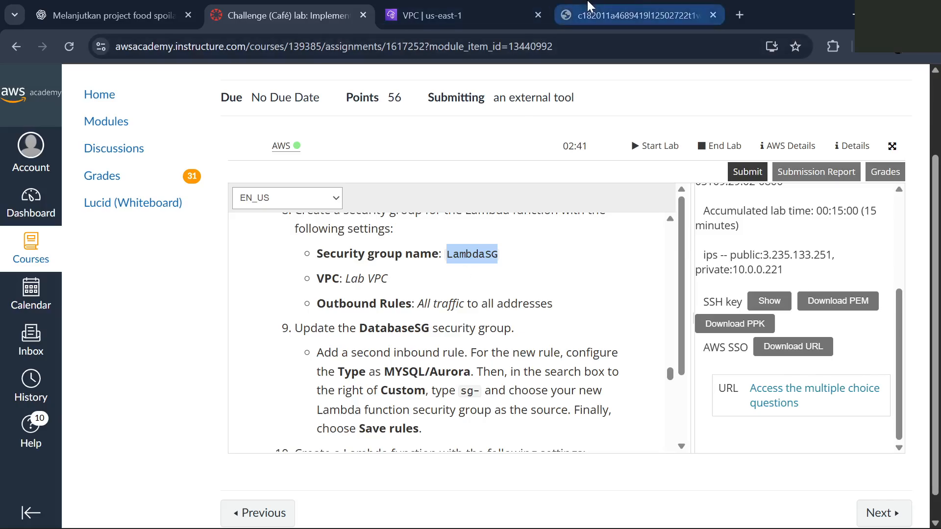
# Check the new security group's outbound rule type and destination options against the lab's requirement of all traffic to all addresses
pyautogui.click(502, 3)
pyautogui.scroll(5, 315, 289)
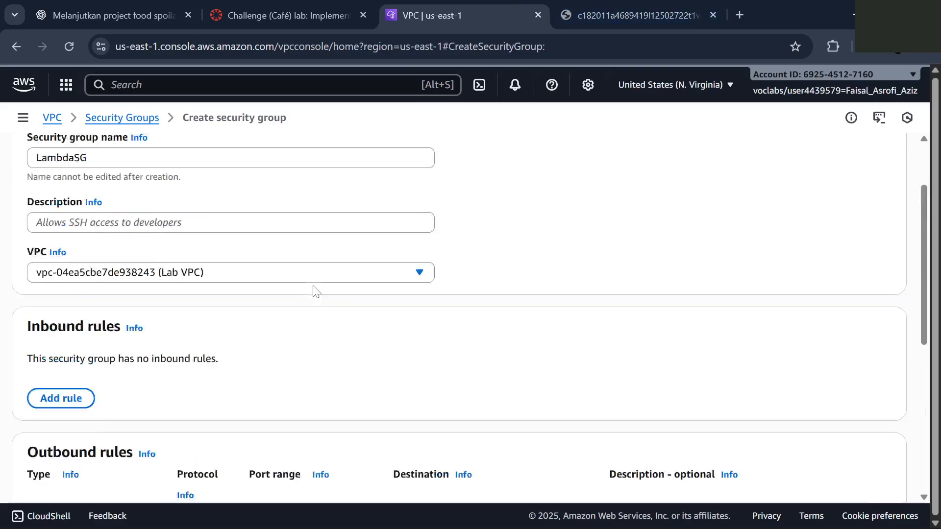
pyautogui.scroll(-5, 171, 358)
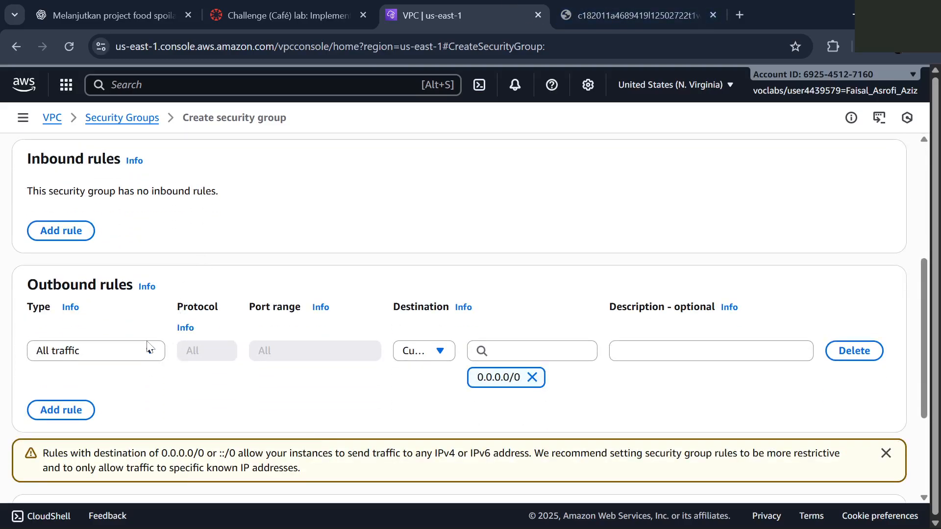
pyautogui.click(316, 19)
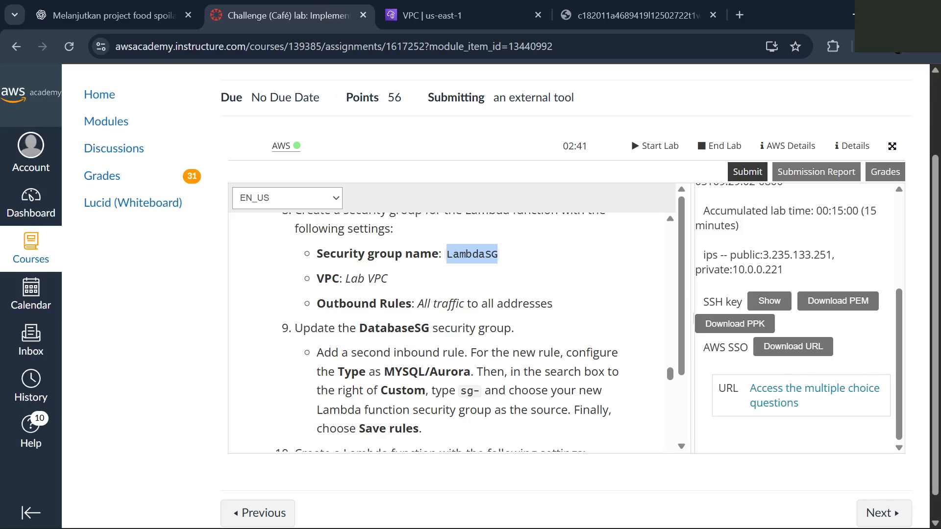
pyautogui.click(482, 4)
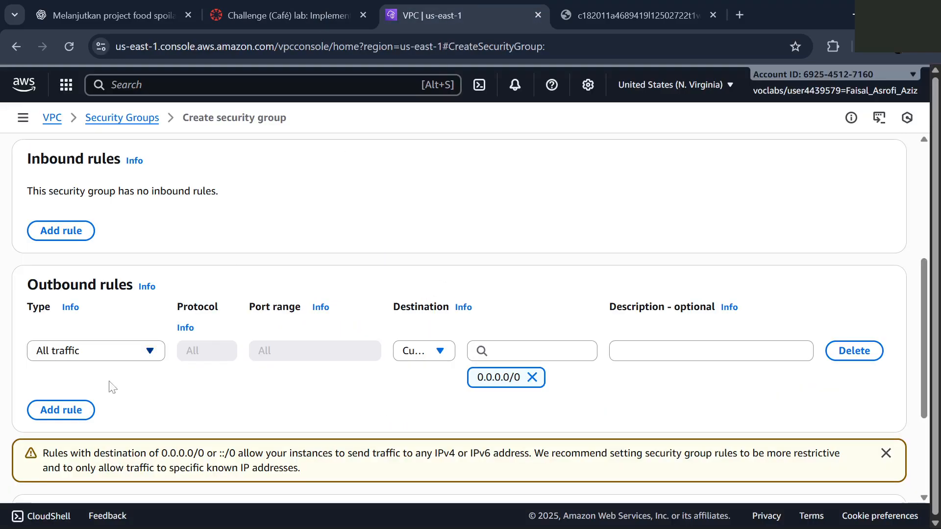
pyautogui.click(349, 9)
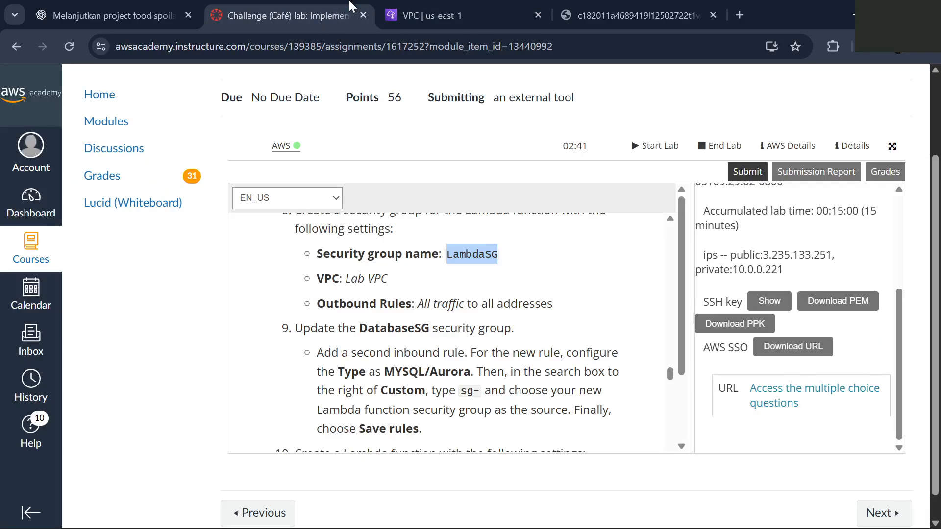
pyautogui.click(452, 2)
pyautogui.click(257, 3)
pyautogui.click(469, 6)
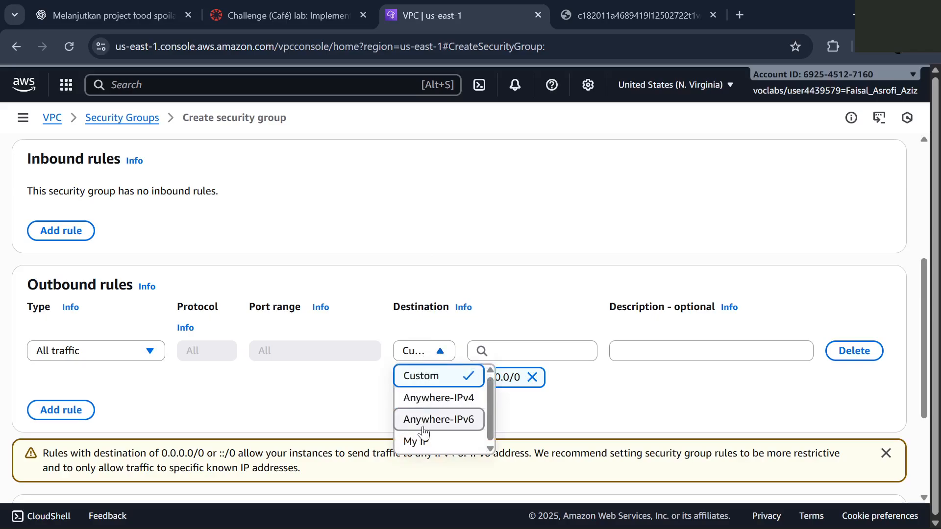
pyautogui.click(544, 317)
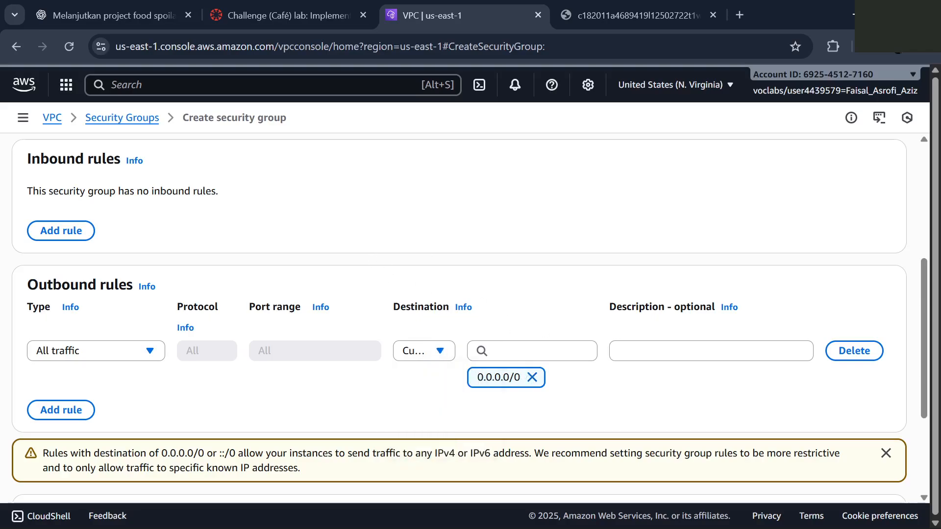
pyautogui.scroll(-1, 445, 300)
pyautogui.click(143, 318)
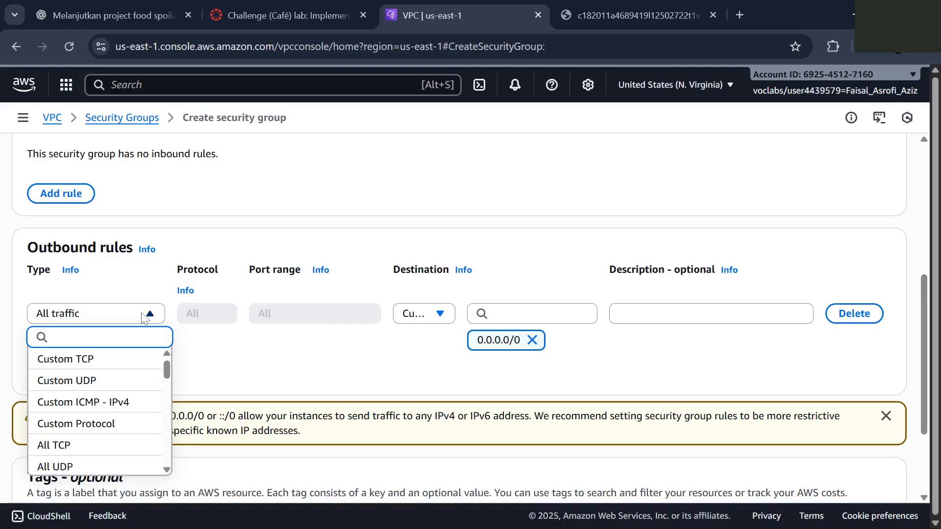
pyautogui.click(145, 316)
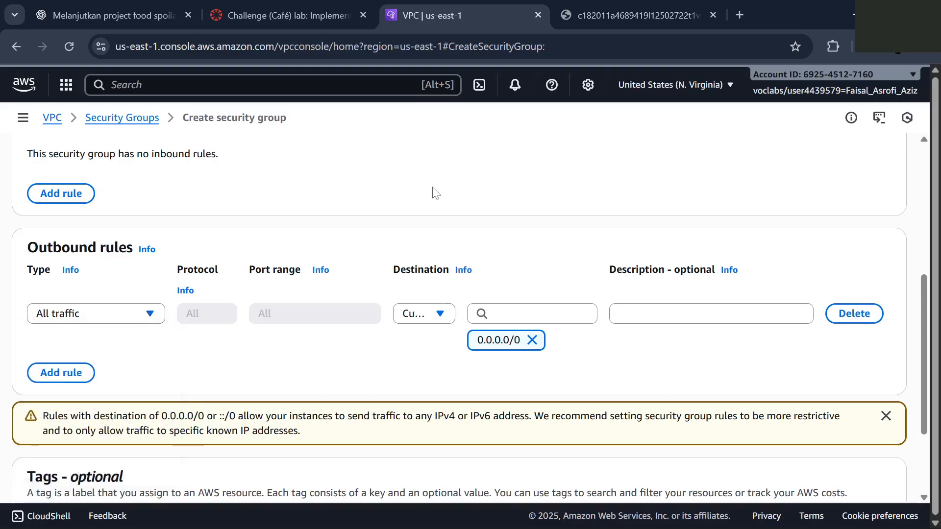
# Set the security group's description to "allowsshsg" and create the LambdaSG security group
pyautogui.scroll(6, 433, 193)
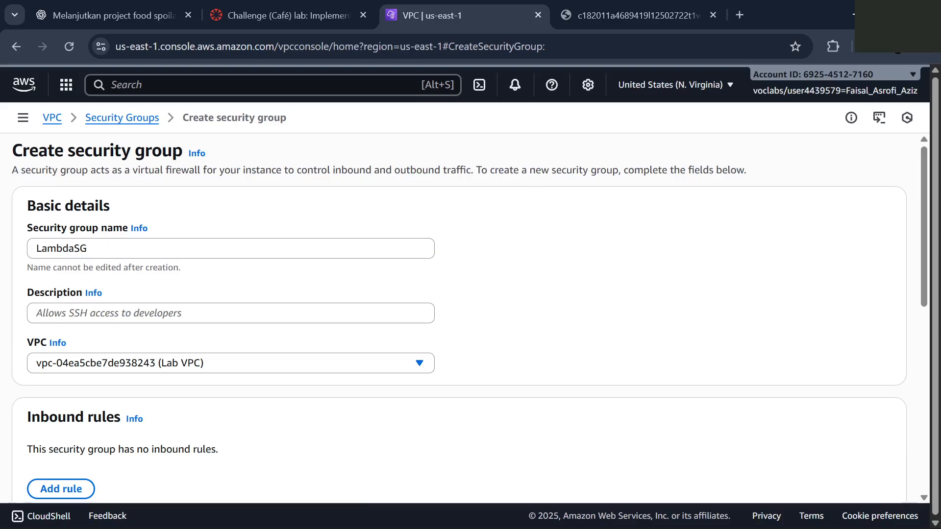
pyautogui.click(230, 313)
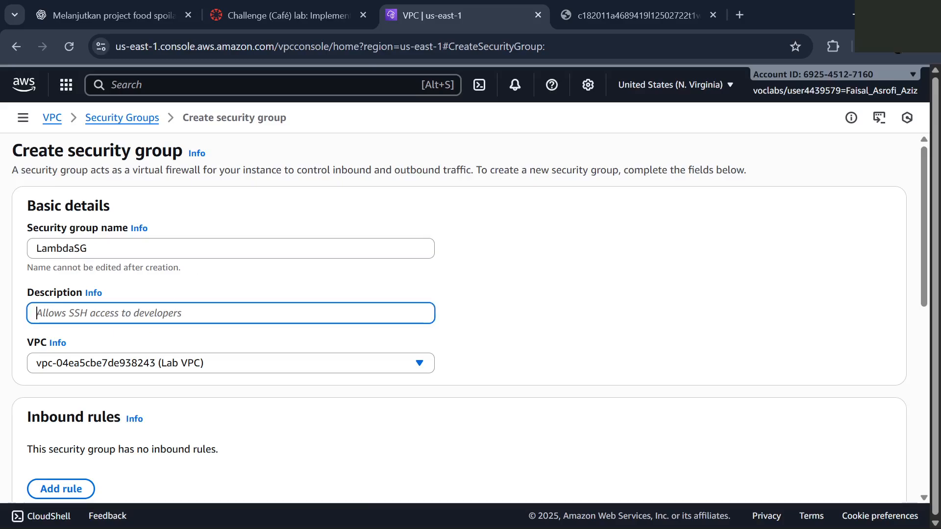
pyautogui.write('a')
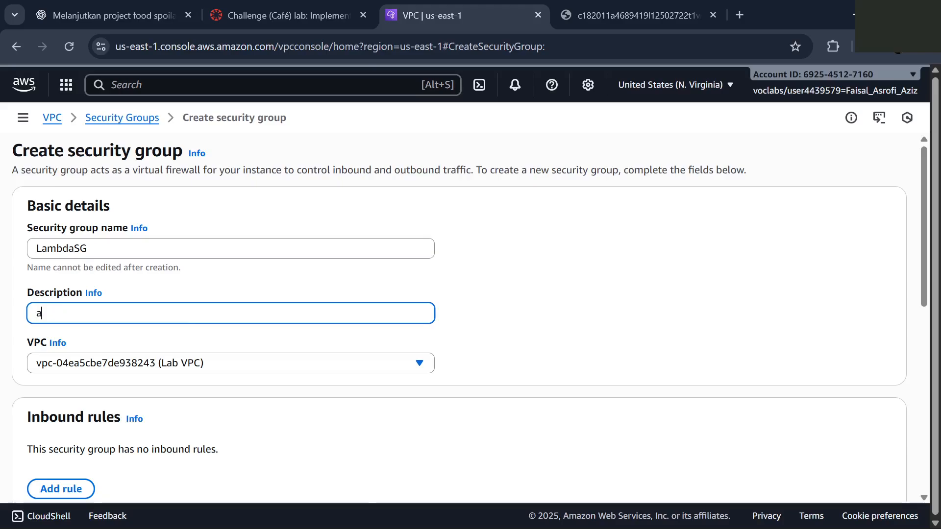
pyautogui.write('llow')
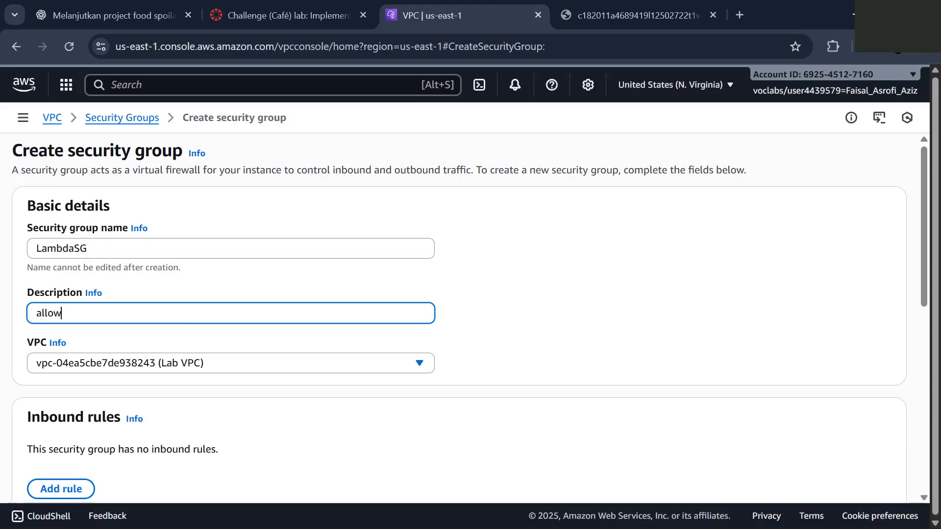
pyautogui.write('sshsg')
pyautogui.scroll(-10, 204, 341)
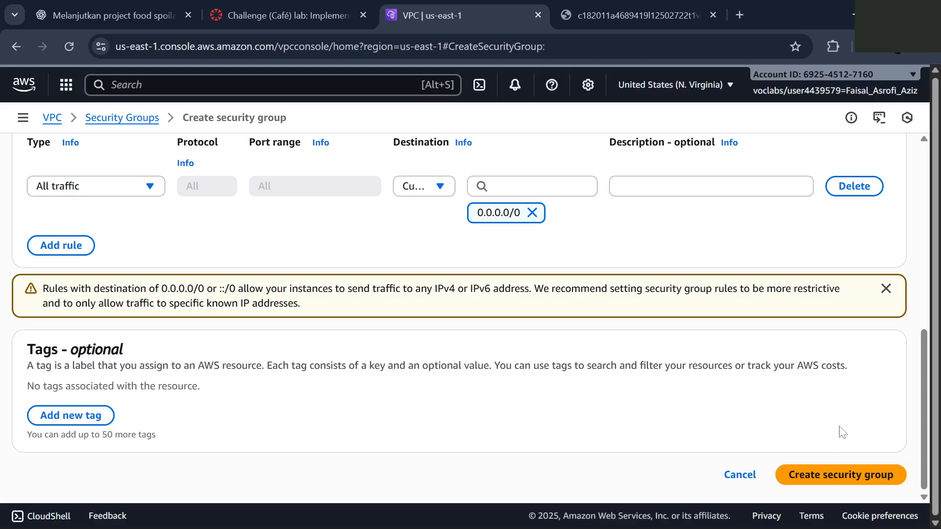
pyautogui.click(874, 474)
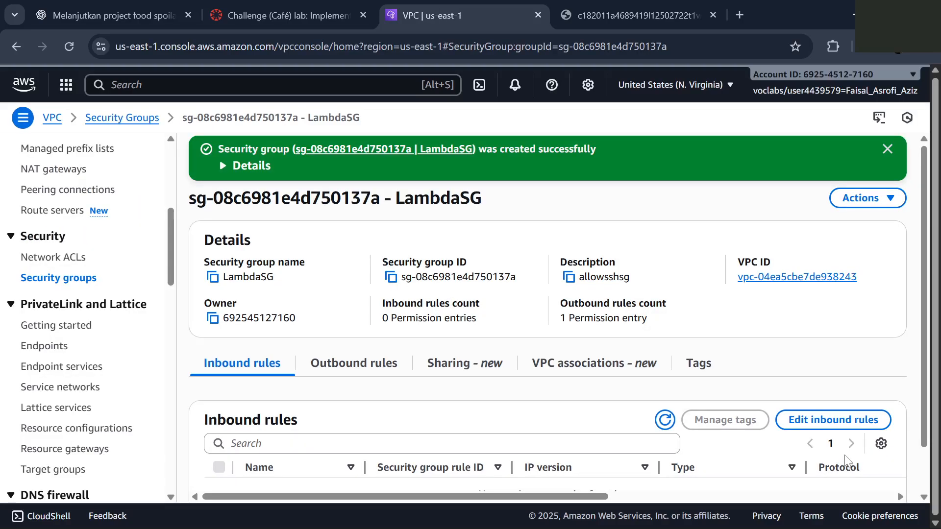
# Check the next task in the lab instructions and return from the LambdaSG details to the Security Groups list
pyautogui.click(289, 15)
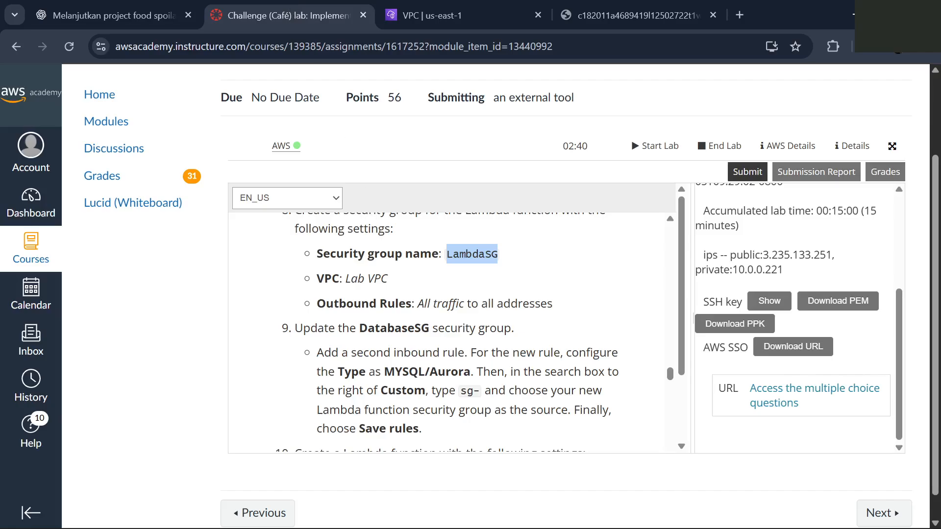
pyautogui.scroll(-3, 448, 328)
pyautogui.click(492, 10)
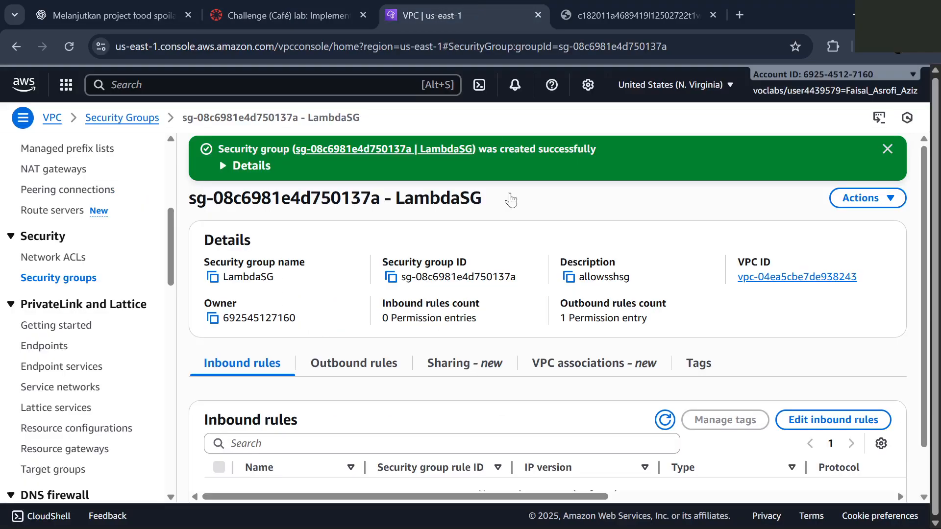
pyautogui.scroll(-1, 466, 321)
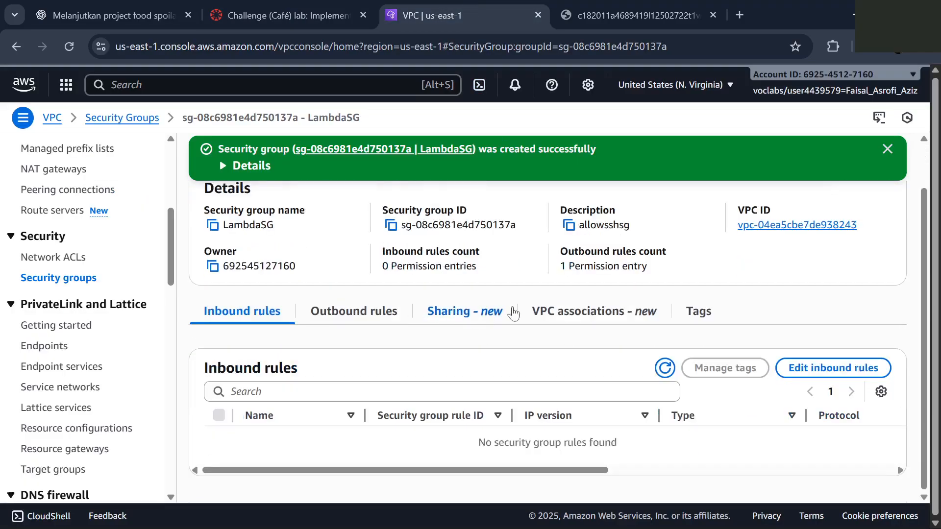
pyautogui.scroll(1, 531, 308)
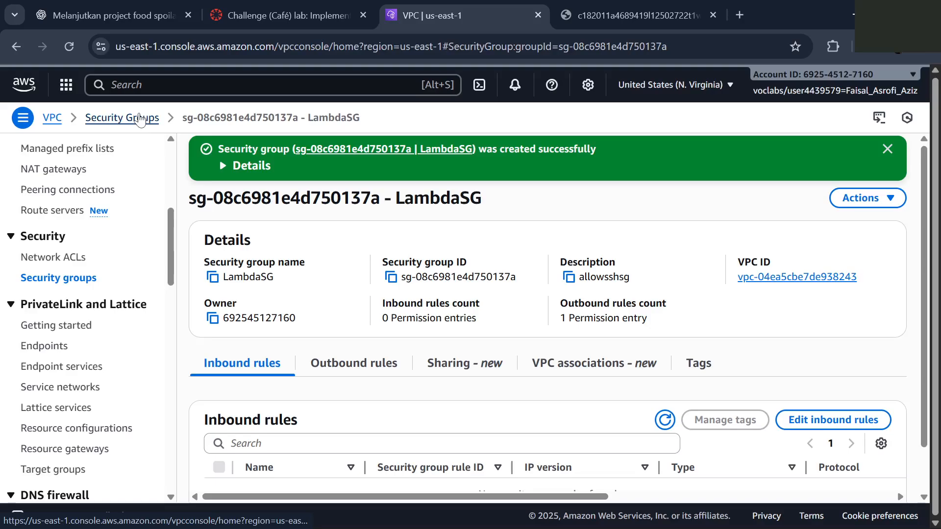
pyautogui.scroll(-1, 534, 238)
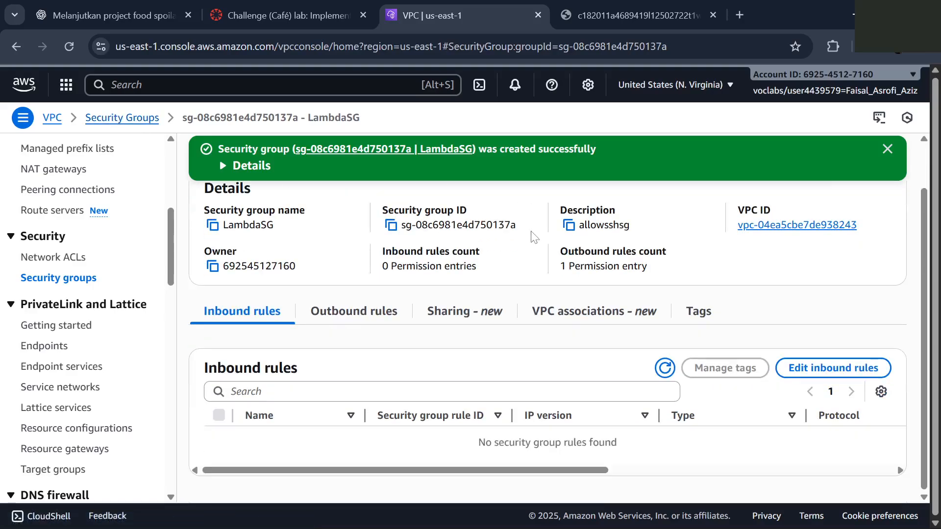
pyautogui.click(153, 120)
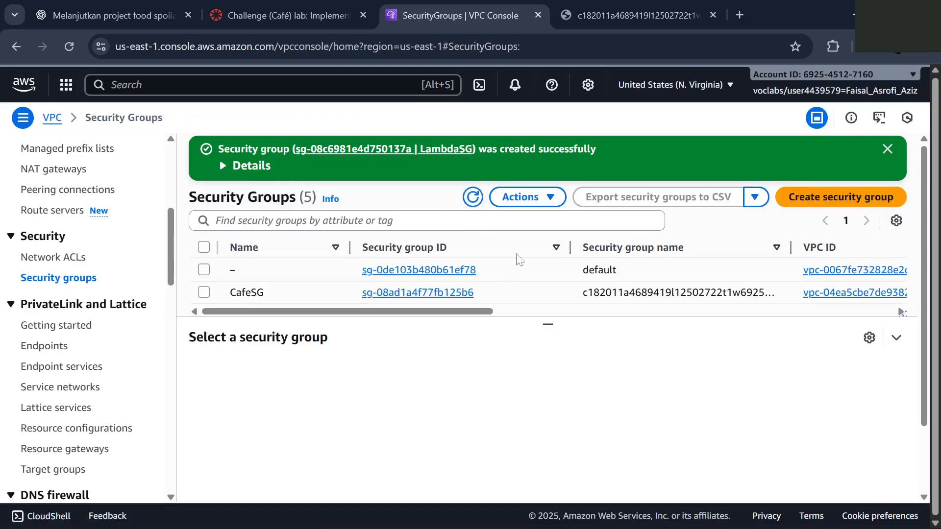
# Find the DatabaseSG security group in the list and select it, consulting the lab instructions for its update
pyautogui.click(245, 10)
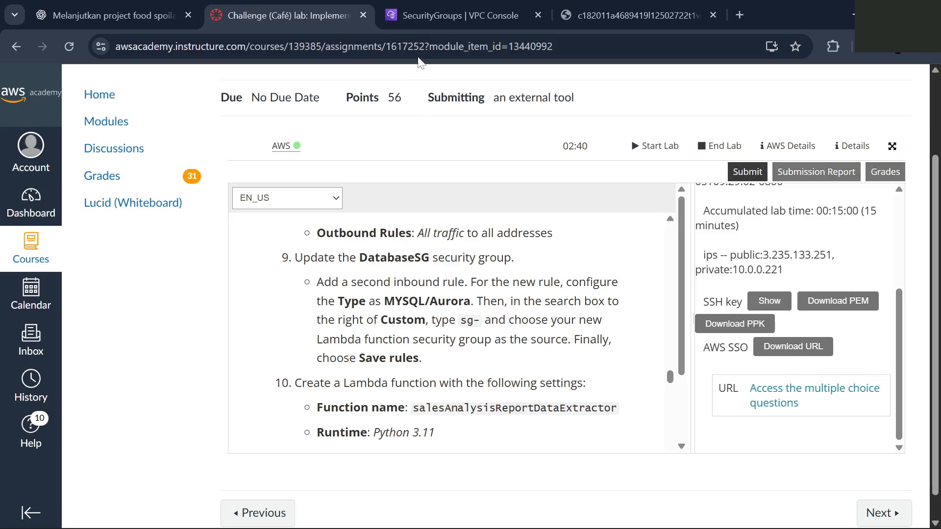
pyautogui.click(406, 10)
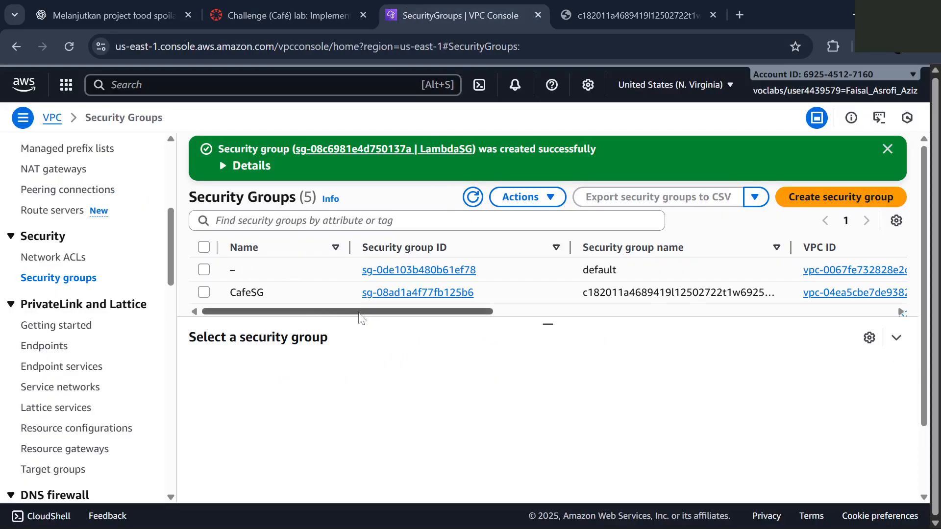
pyautogui.scroll(-2, 441, 290)
pyautogui.scroll(-1, 441, 291)
pyautogui.scroll(2, 441, 291)
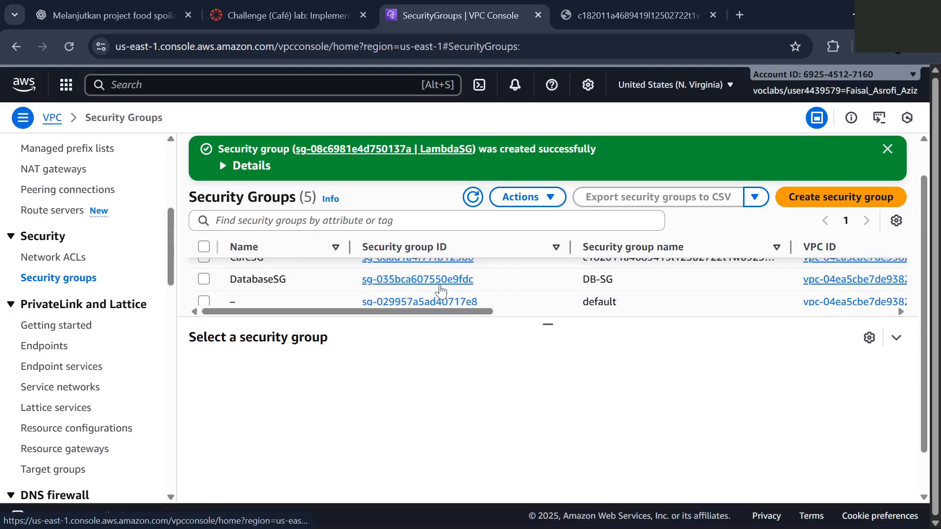
pyautogui.scroll(-2, 441, 291)
pyautogui.scroll(3, 441, 291)
pyautogui.scroll(-2, 441, 291)
pyautogui.scroll(3, 441, 290)
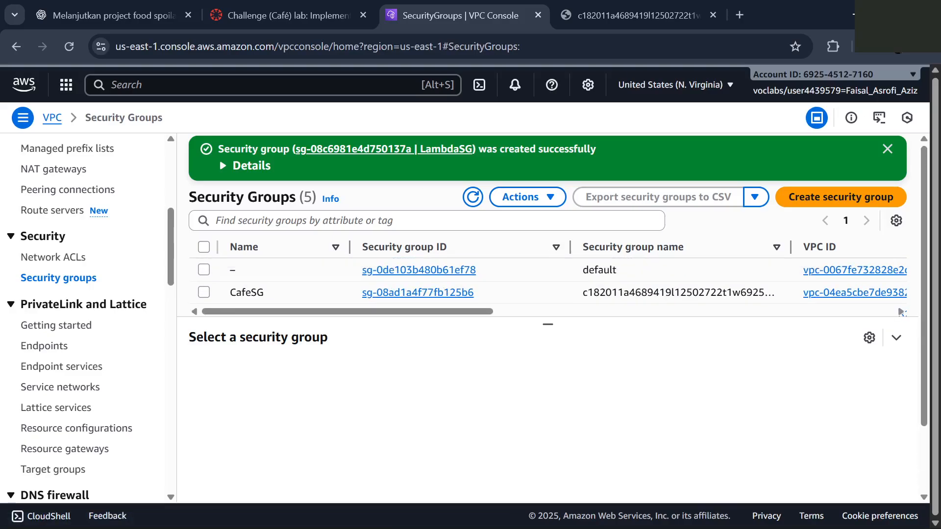
pyautogui.scroll(-1, 384, 285)
pyautogui.scroll(1, 383, 284)
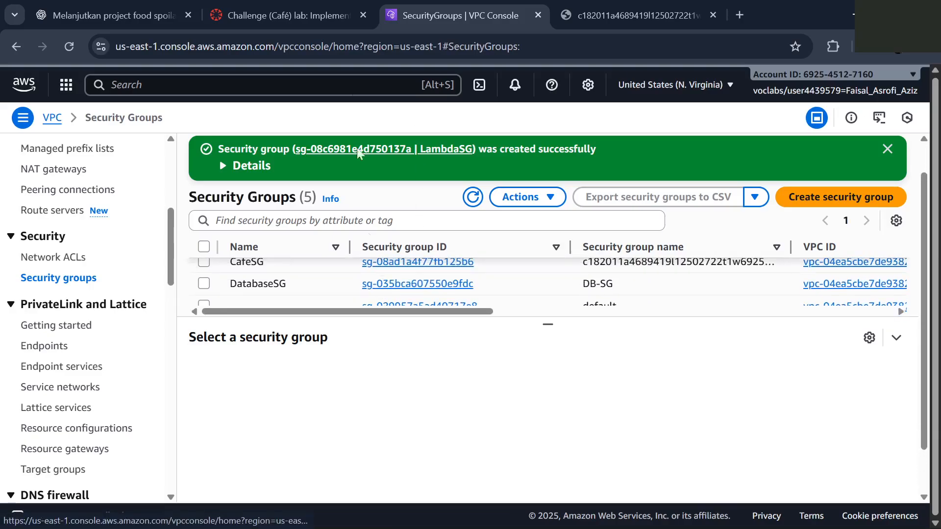
pyautogui.click(348, 15)
pyautogui.click(502, 9)
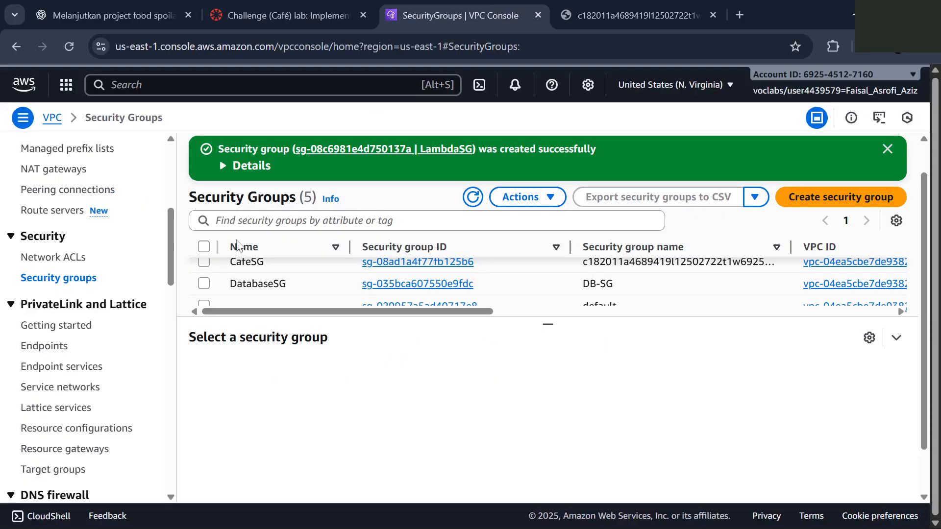
pyautogui.click(205, 284)
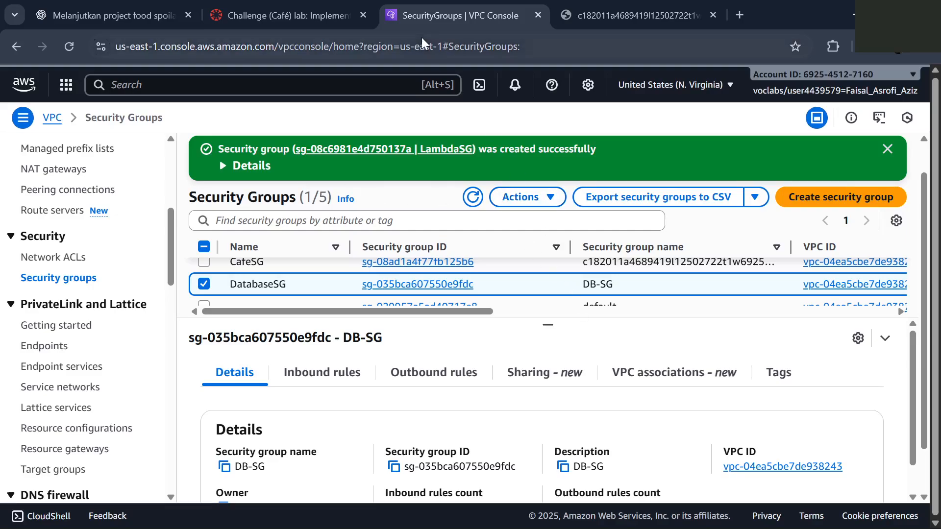
pyautogui.click(282, 15)
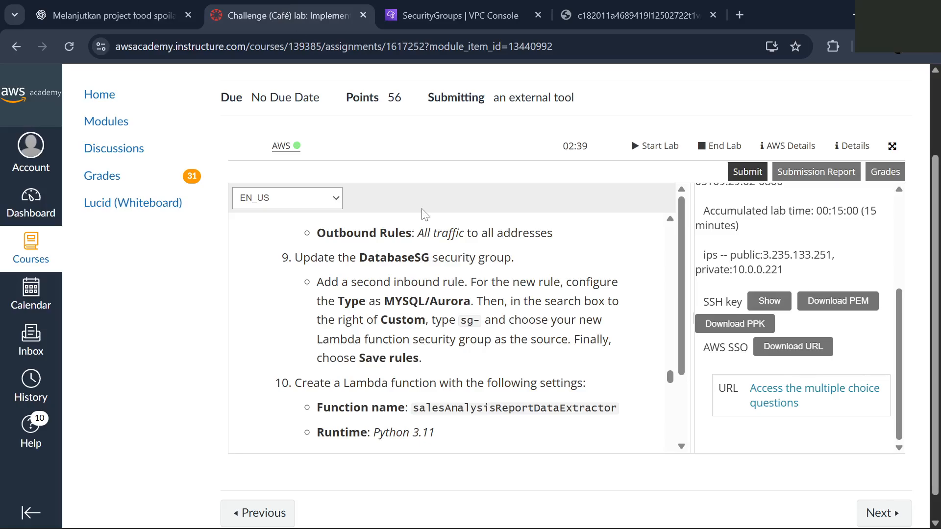
# Open the inbound rules of the selected DatabaseSG security group for editing
pyautogui.click(443, 8)
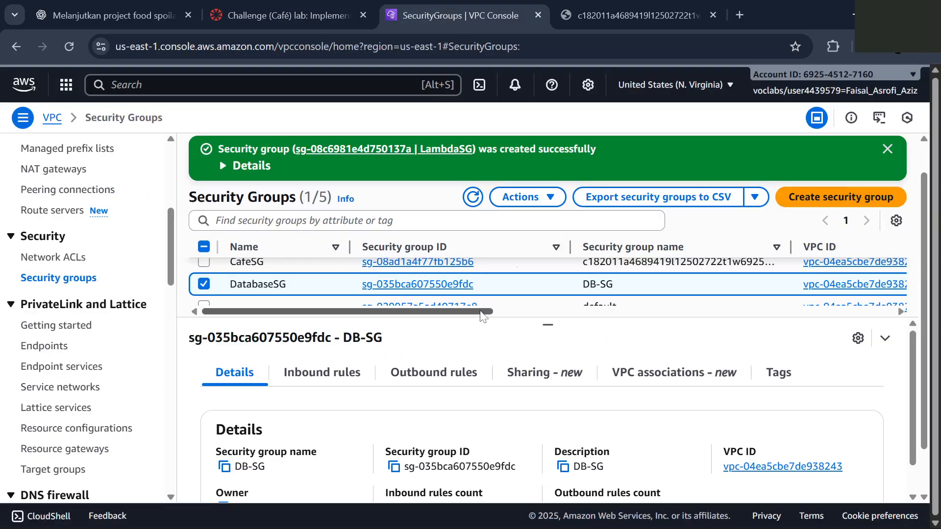
pyautogui.click(521, 197)
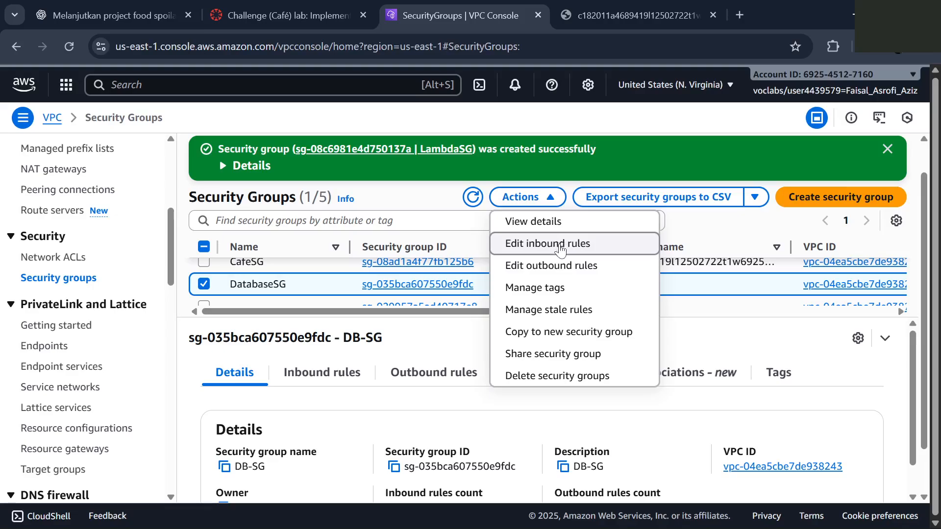
pyautogui.hscroll(5, 730, 319)
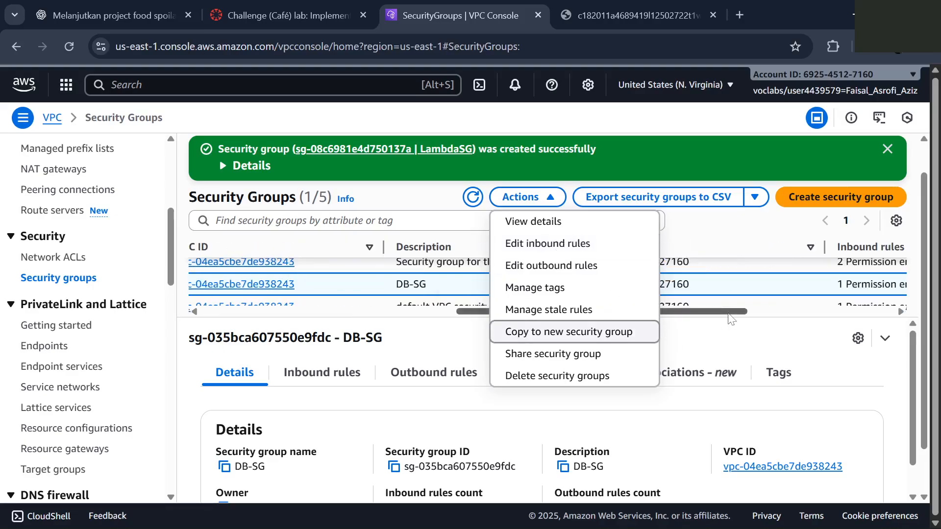
pyautogui.click(700, 341)
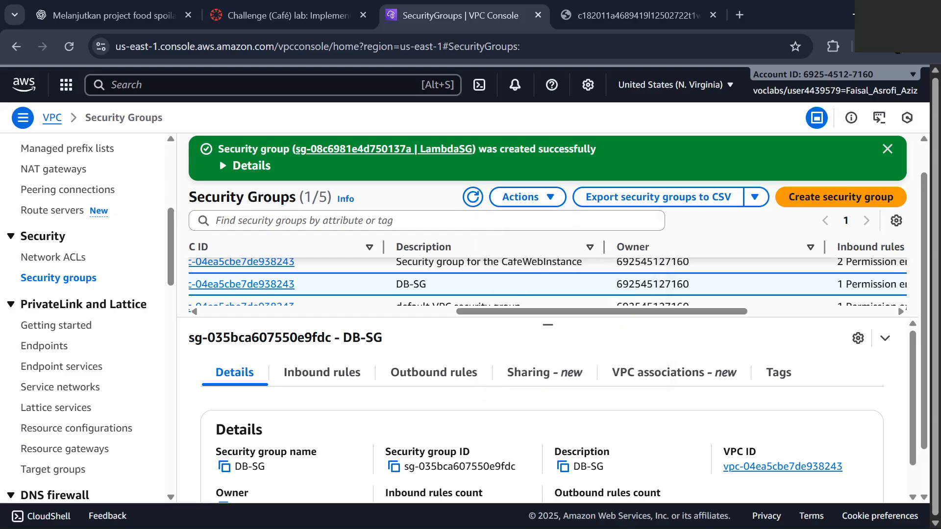
pyautogui.moveTo(562, 313); pyautogui.dragTo(411, 334)
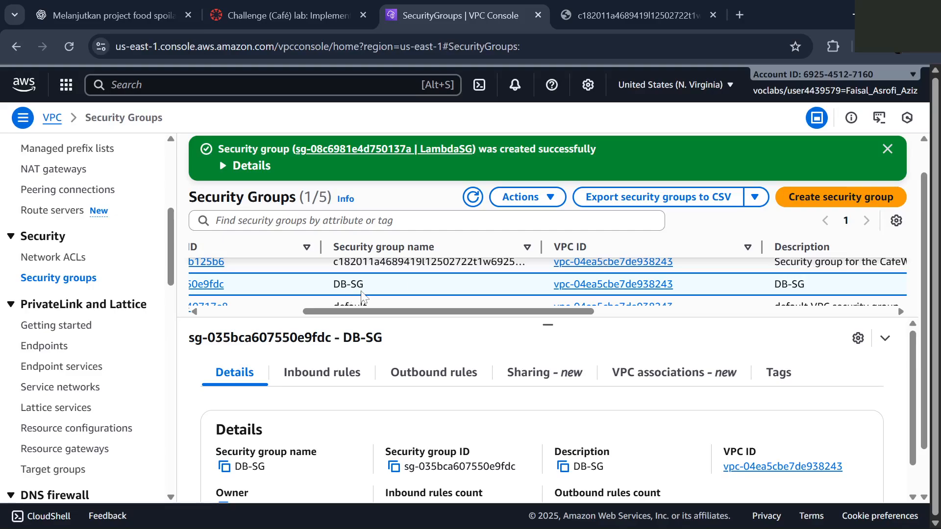
pyautogui.hscroll(-5, 363, 296)
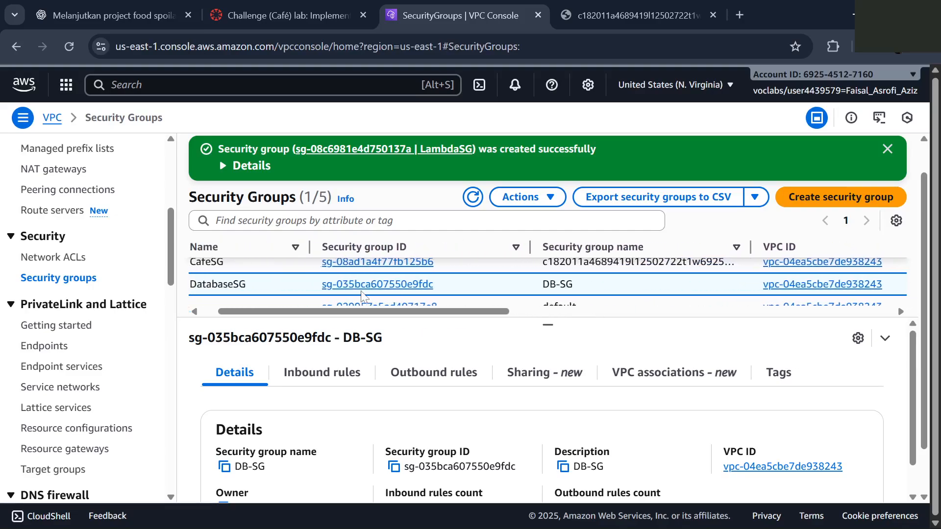
pyautogui.click(548, 197)
pyautogui.click(555, 249)
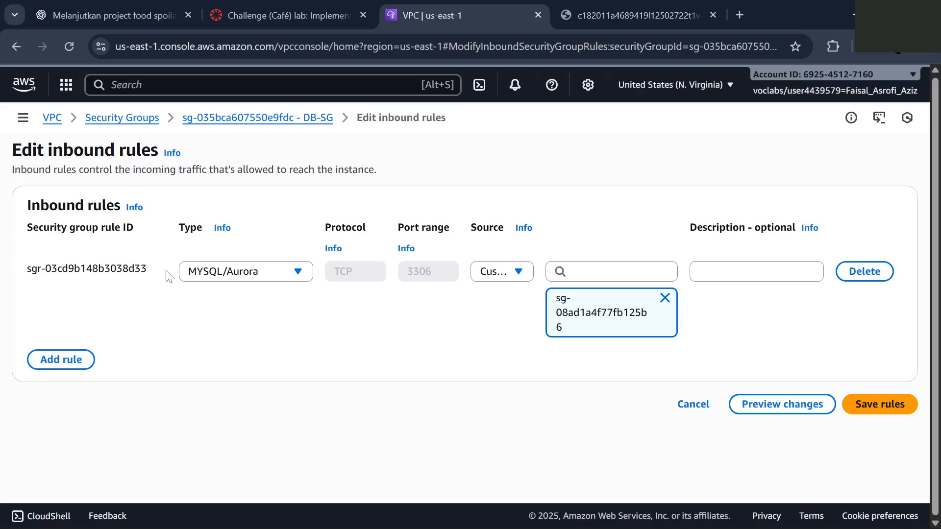
# Add a second inbound rule to DatabaseSG and set its type to MYSQL/Aurora, consulting the lab instructions
pyautogui.click(68, 360)
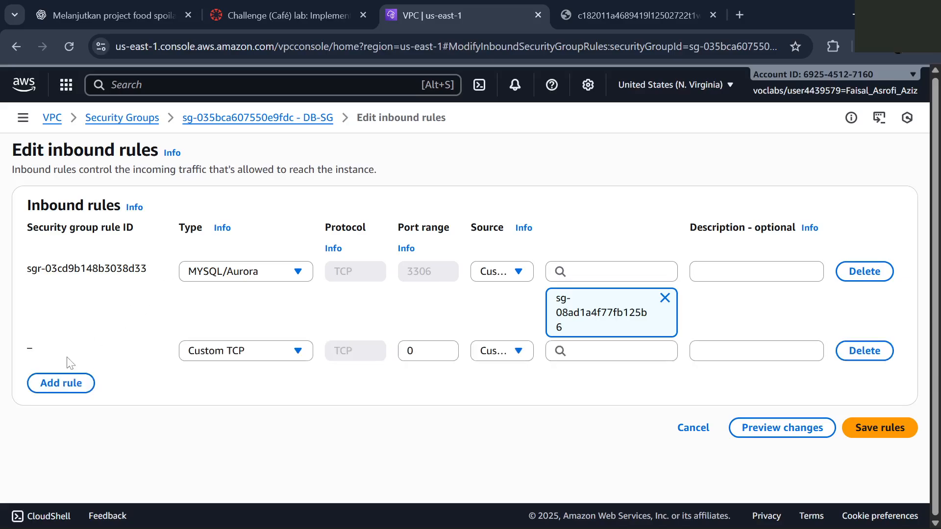
pyautogui.click(211, 352)
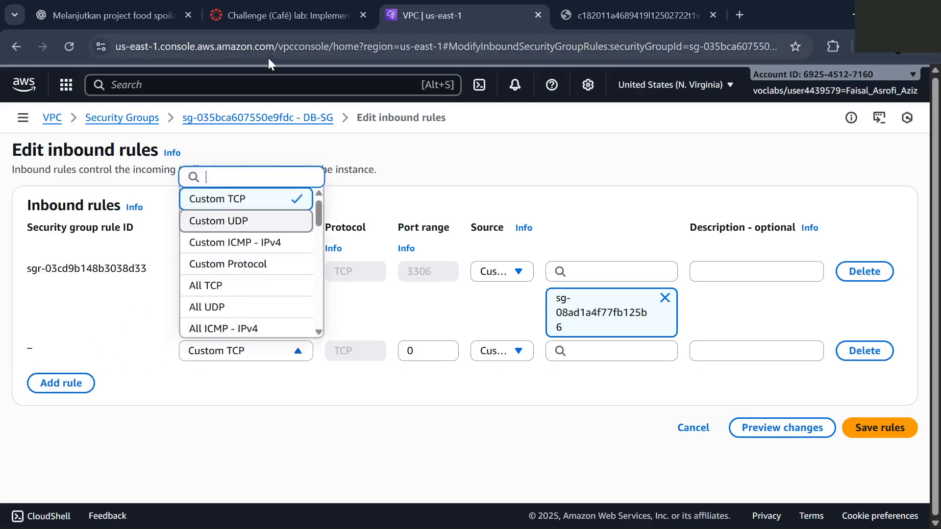
pyautogui.click(288, 6)
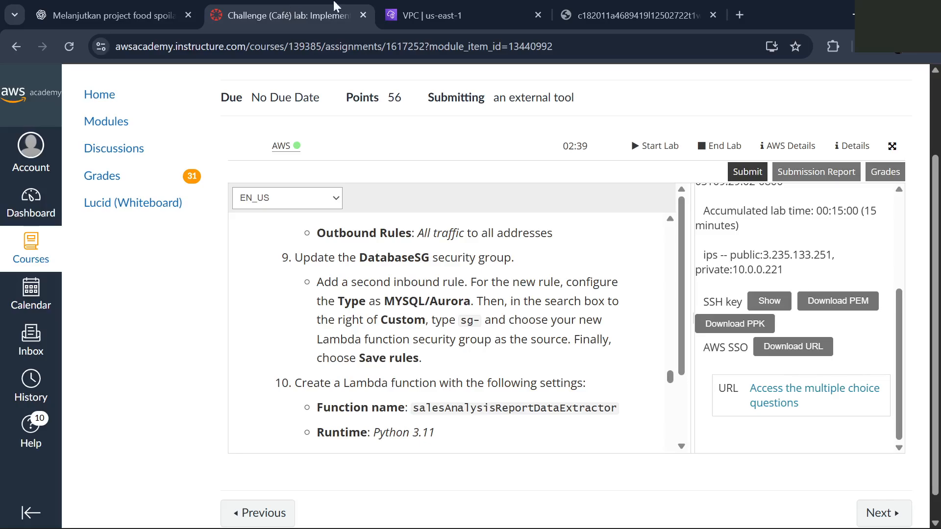
pyautogui.click(400, 9)
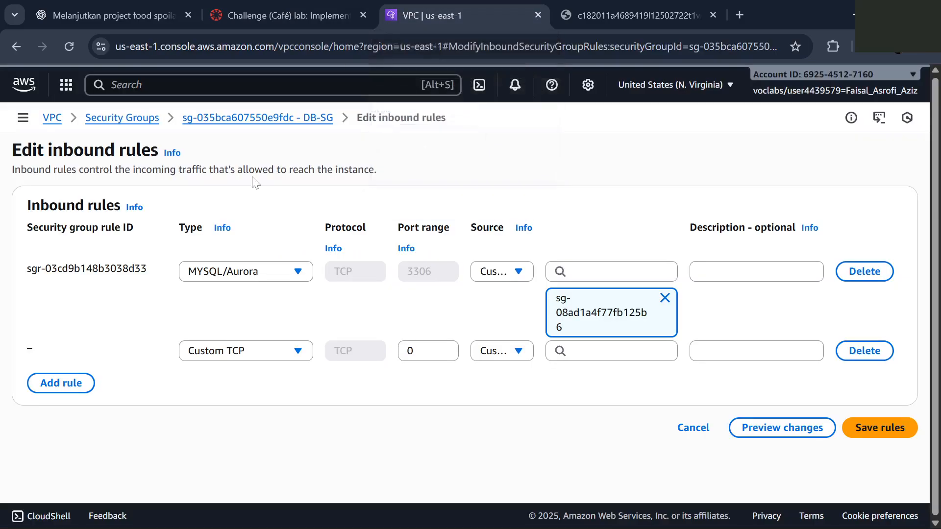
pyautogui.click(304, 6)
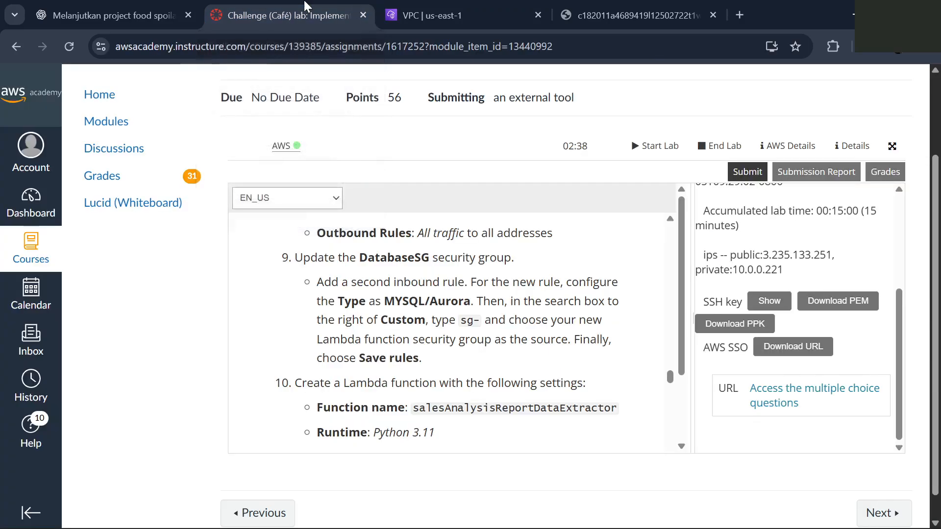
pyautogui.click(412, 6)
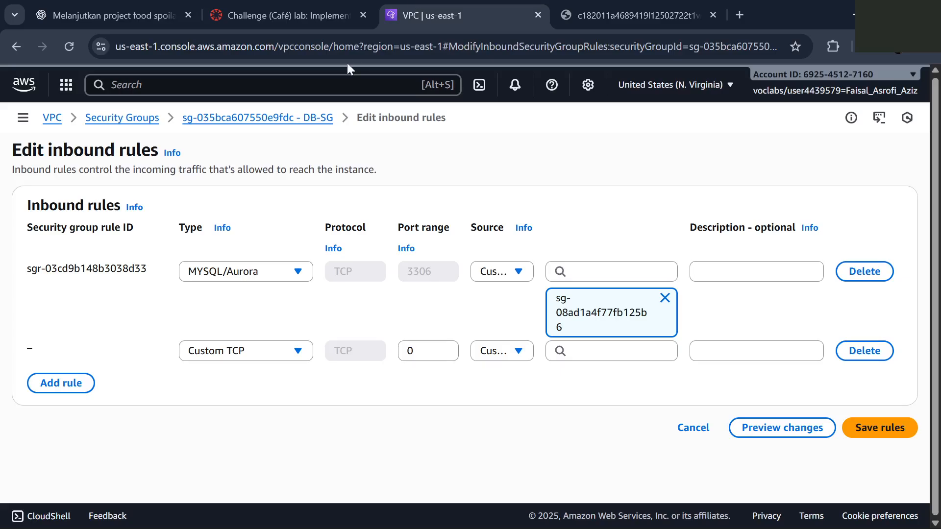
pyautogui.click(232, 350)
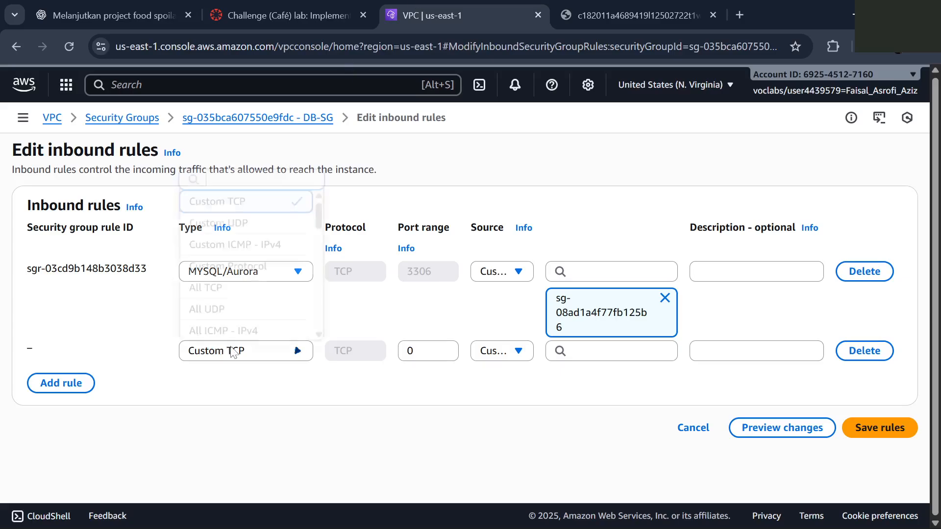
pyautogui.scroll(-10, 246, 306)
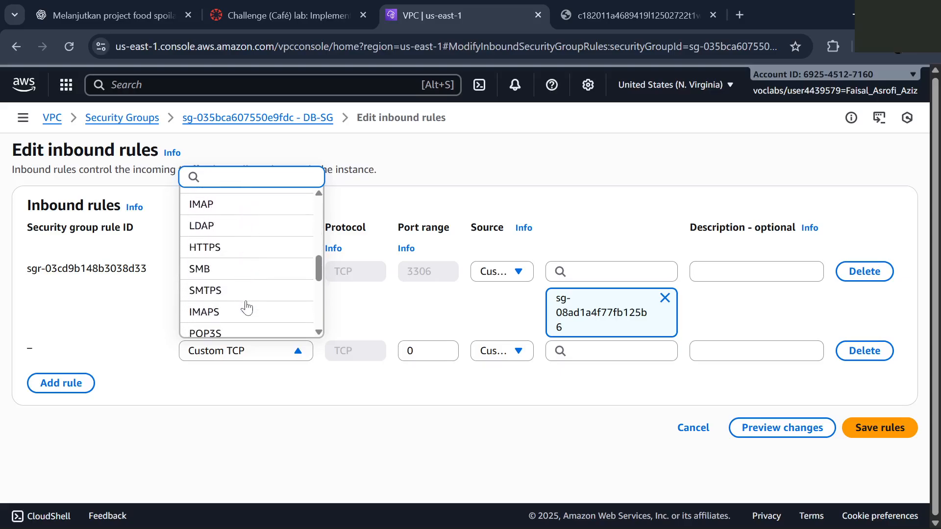
pyautogui.click(252, 210)
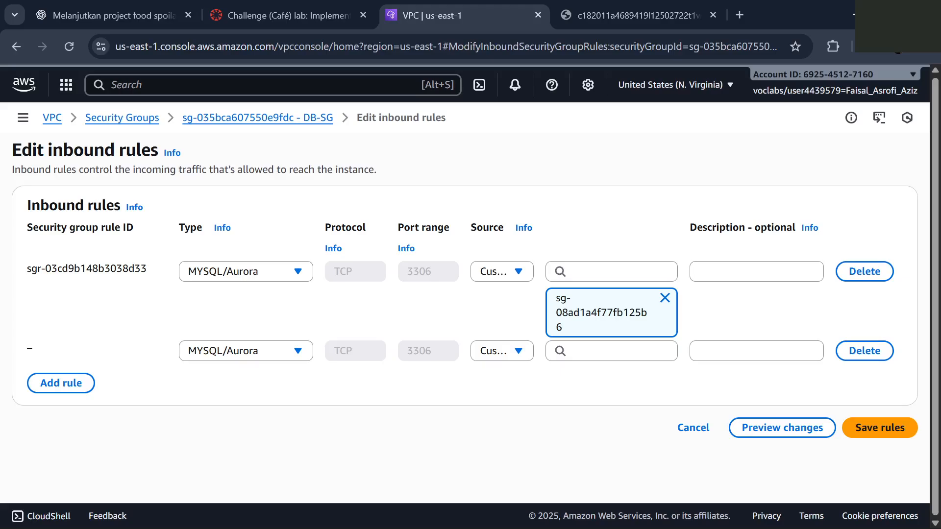
# Search for "sg" as the new rule's custom source, choose the LambdaSG security group and save the inbound rules
pyautogui.click(612, 352)
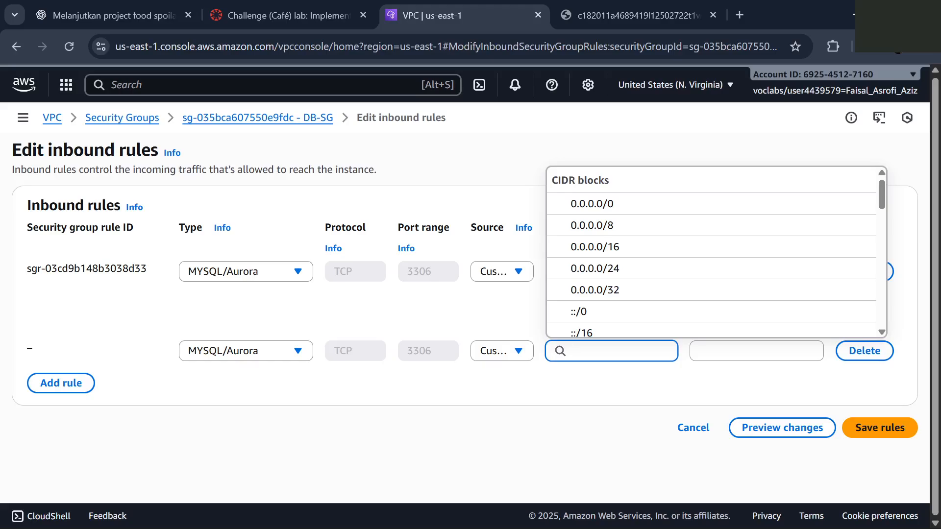
pyautogui.write('sg')
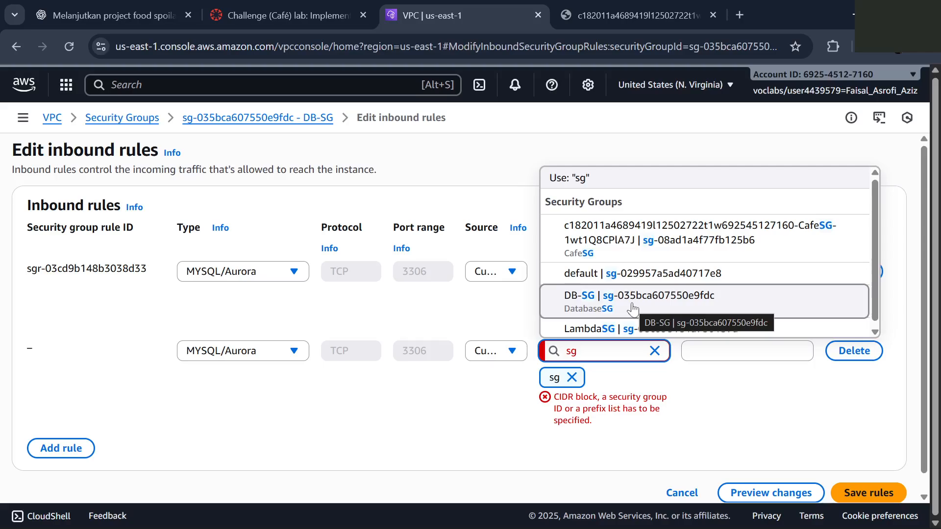
pyautogui.scroll(-1, 627, 302)
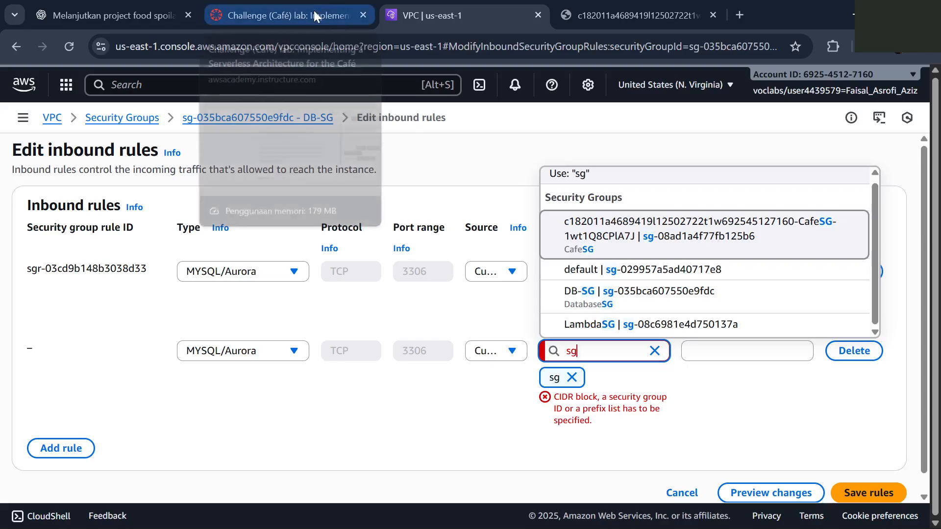
pyautogui.click(576, 324)
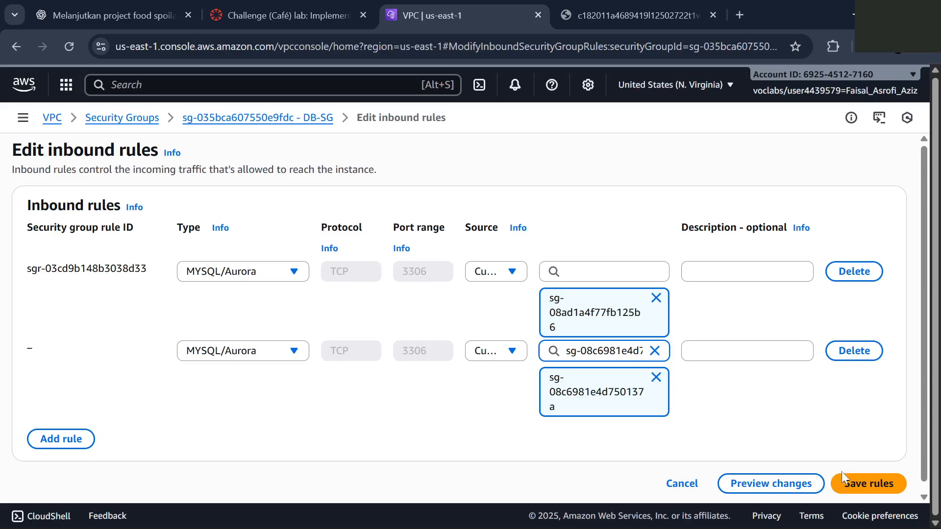
pyautogui.click(845, 485)
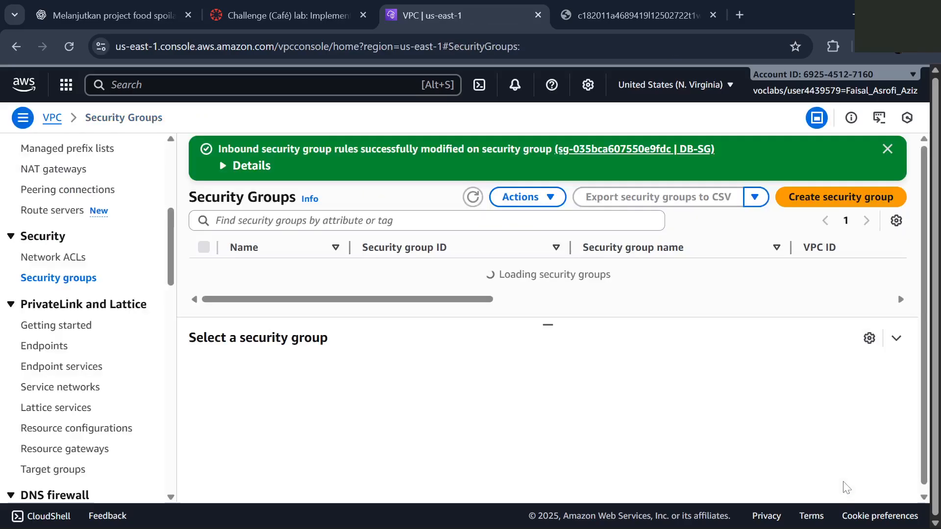
# Check the next lab task, search the console for "lambda", and start creating a new function in the Lambda service
pyautogui.click(301, 9)
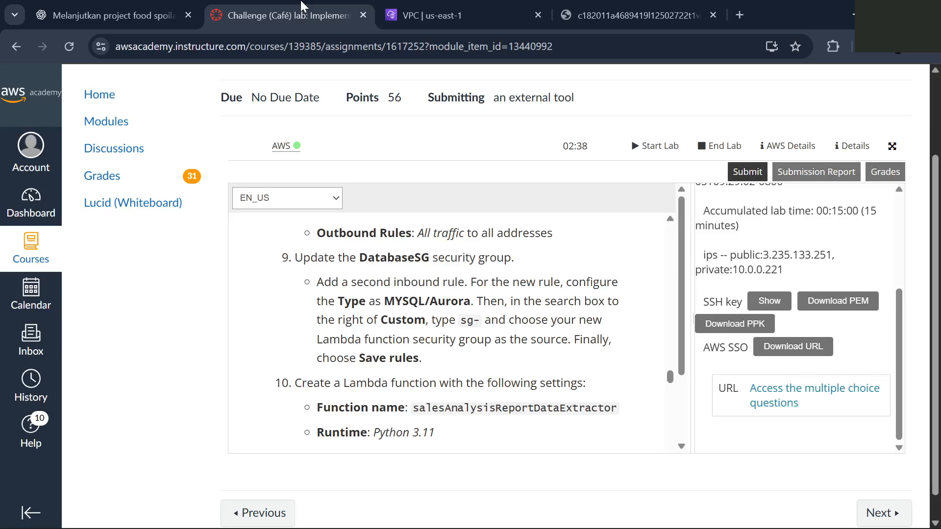
pyautogui.scroll(-3, 441, 333)
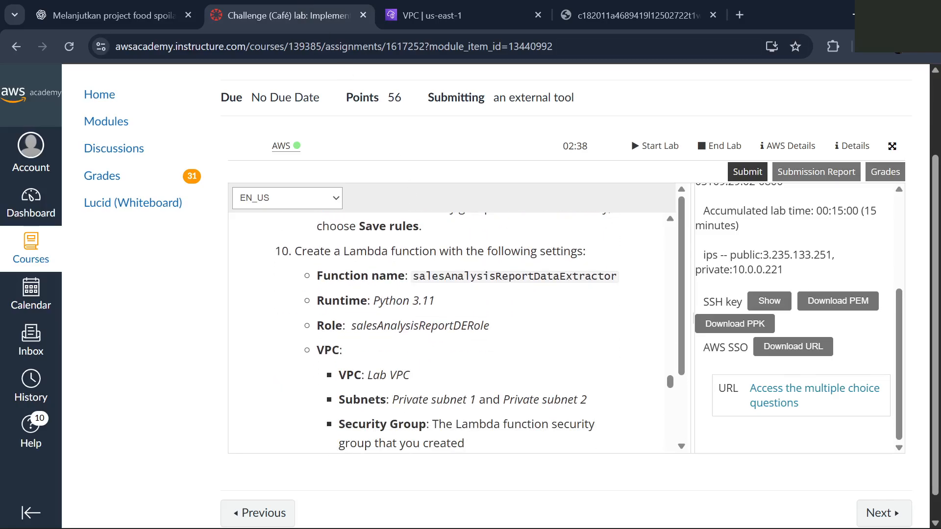
pyautogui.click(447, 11)
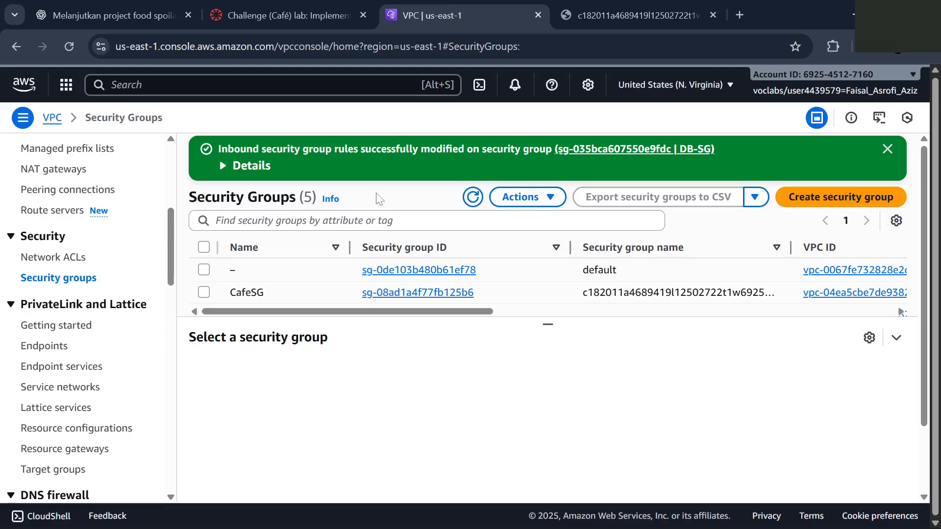
pyautogui.hotkey('alt', 's')
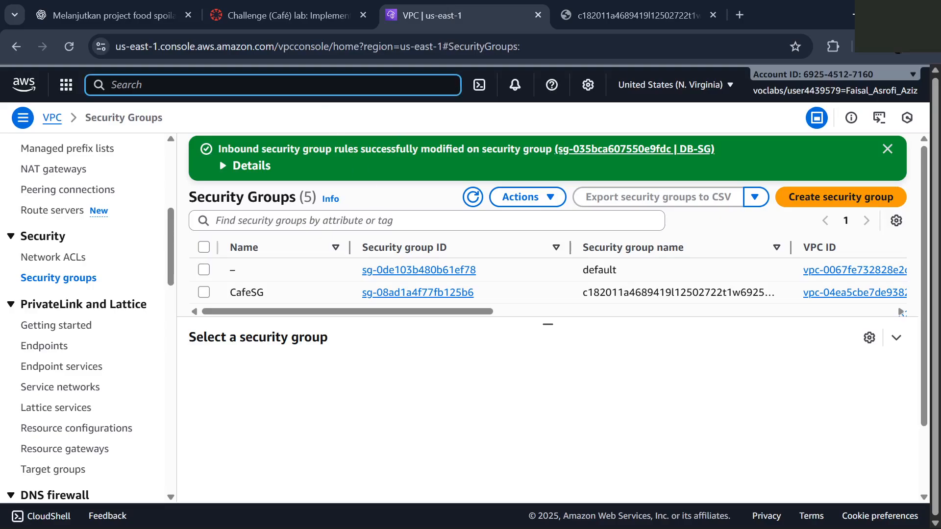
pyautogui.write('lamba')
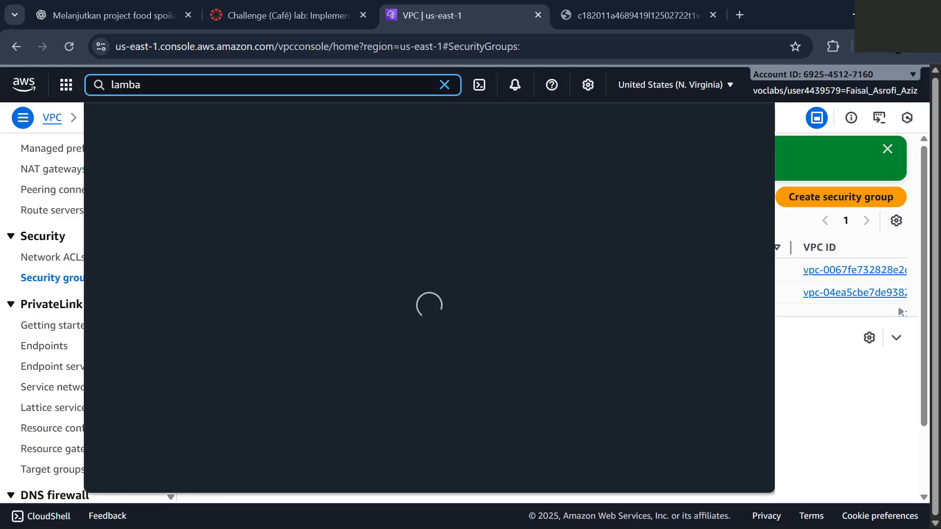
pyautogui.press('BackSpace')
pyautogui.write('da')
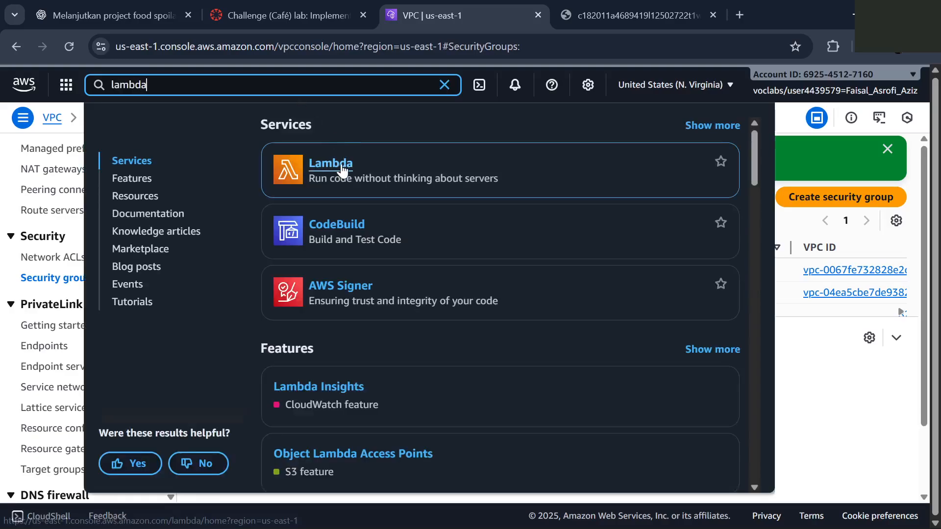
pyautogui.click(341, 164)
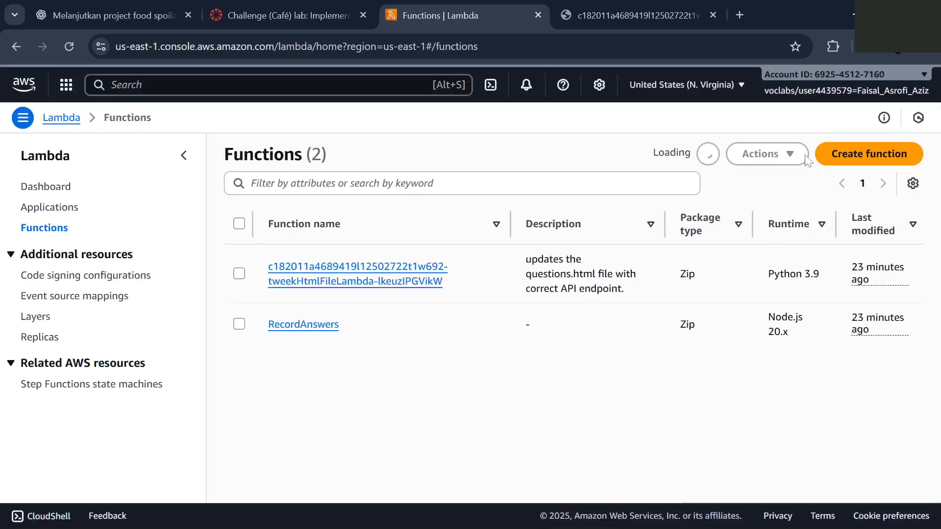
pyautogui.click(840, 156)
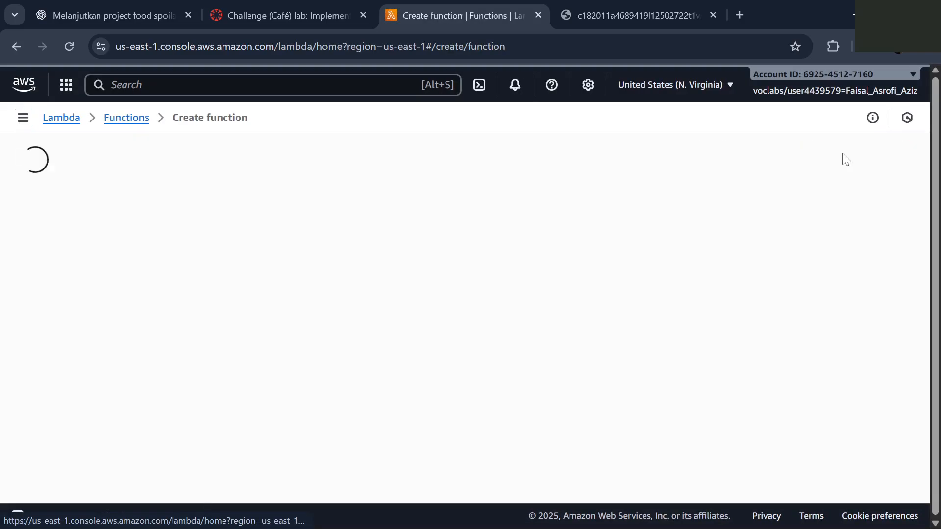
# Copy the function name from the lab instructions and name the new Lambda function salesAnalysisReportDataExtractor
pyautogui.click(299, 6)
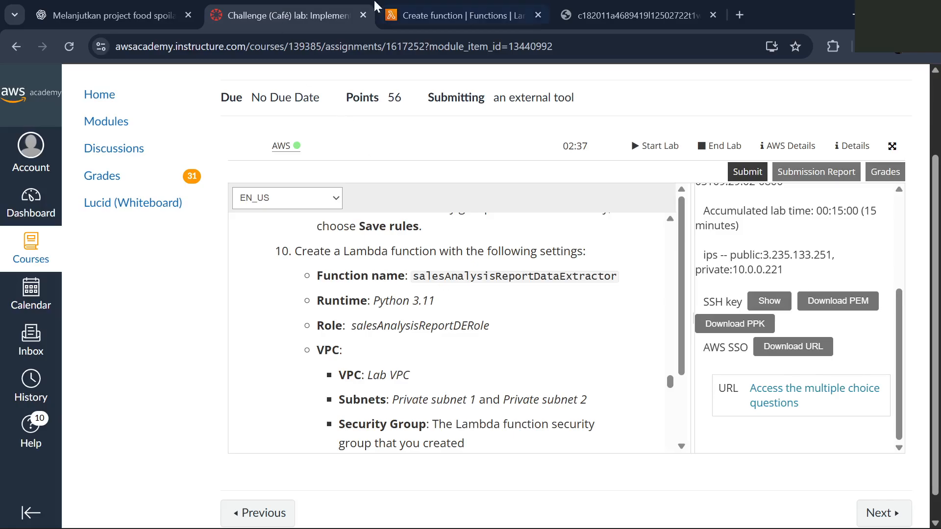
pyautogui.click(399, 12)
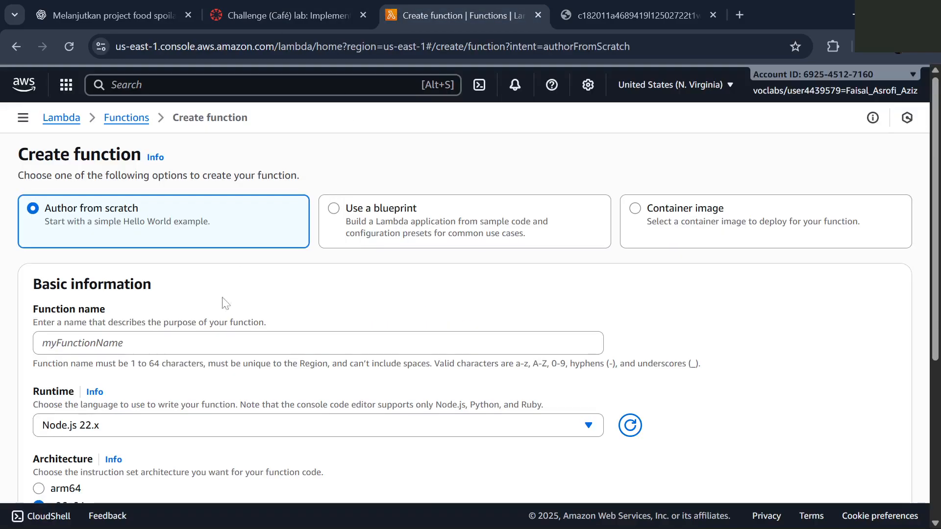
pyautogui.click(285, 11)
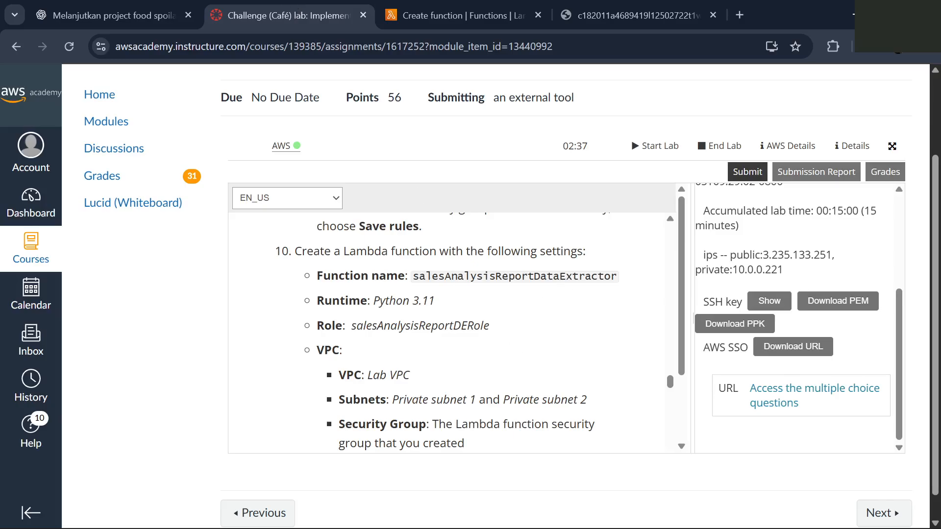
pyautogui.moveTo(611, 277)
pyautogui.mouseDown()
pyautogui.moveTo(432, 278)
pyautogui.moveTo(646, 283)
pyautogui.moveTo(620, 282)
pyautogui.mouseUp()
pyautogui.hotkey('ctrl', 'c')
pyautogui.click(463, 15)
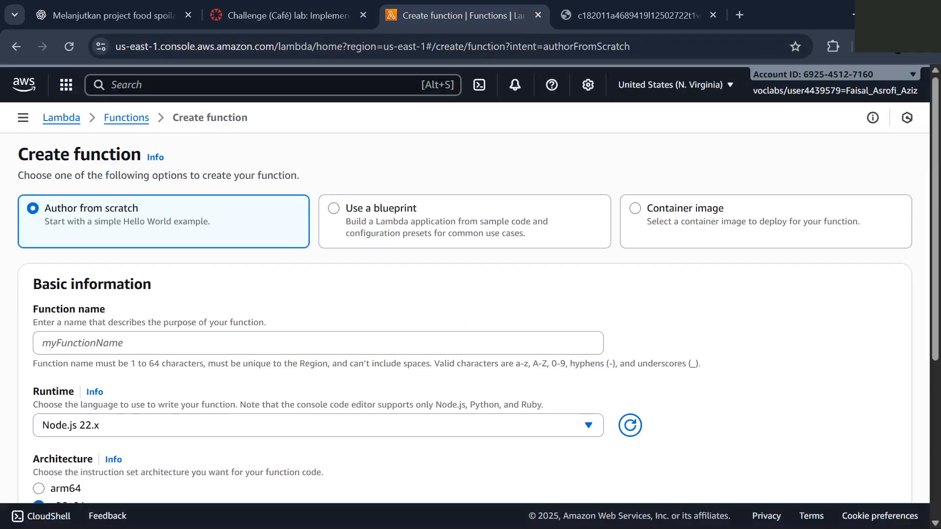
pyautogui.click(123, 343)
pyautogui.hotkey('ctrl', 'v')
# Set the new function's runtime to Python 3.13
pyautogui.scroll(-1, 318, 294)
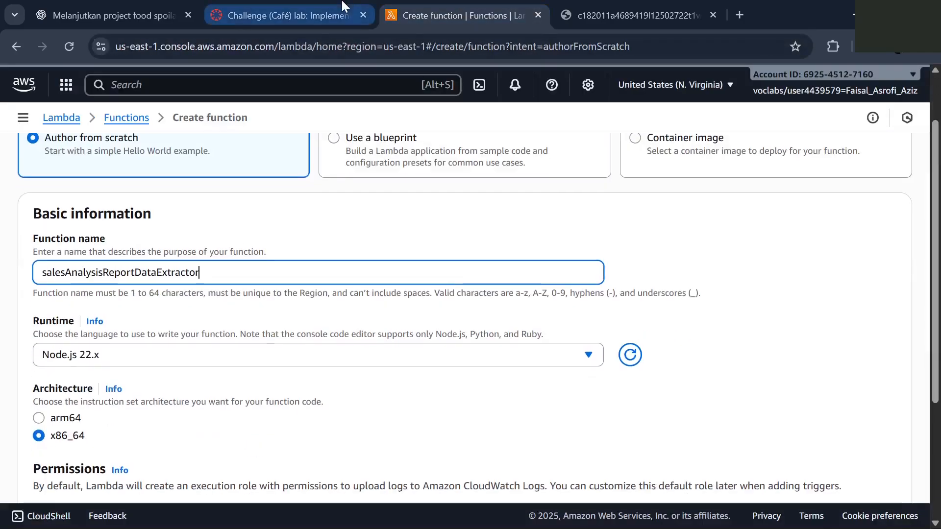
pyautogui.click(341, 6)
pyautogui.click(456, 20)
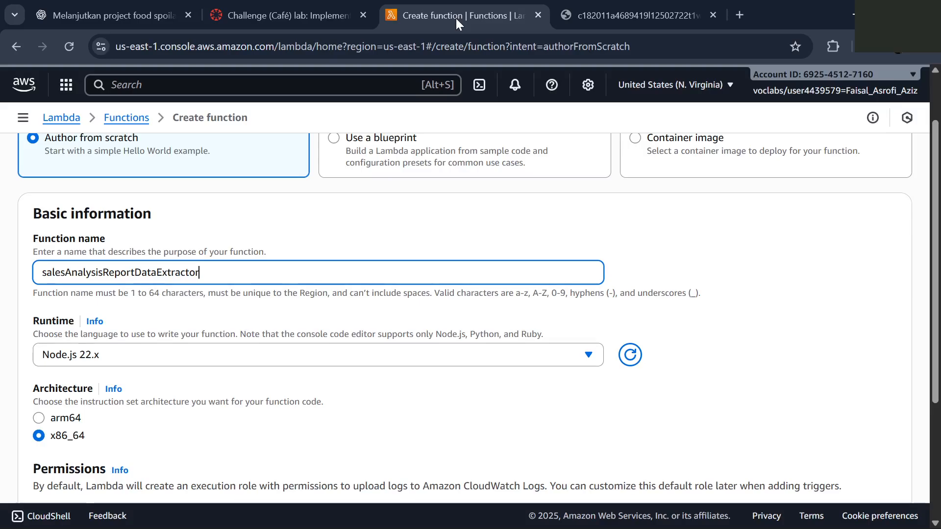
pyautogui.click(286, 355)
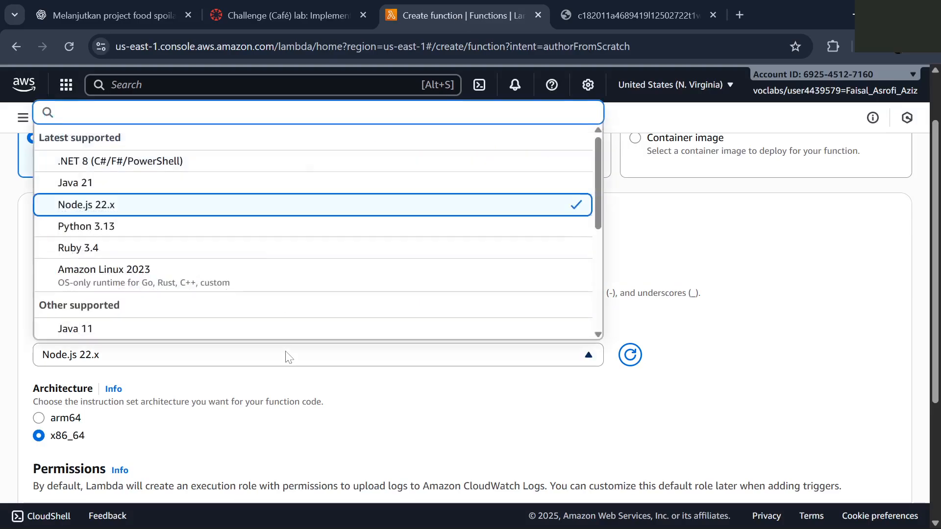
pyautogui.click(177, 227)
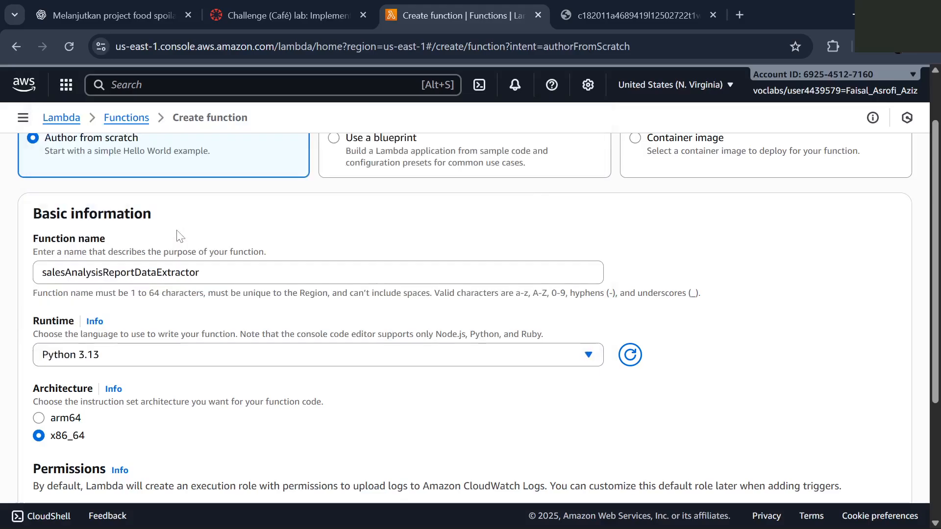
# Check the required runtime in the lab instructions and set the function's runtime to Python 3.11
pyautogui.click(281, 7)
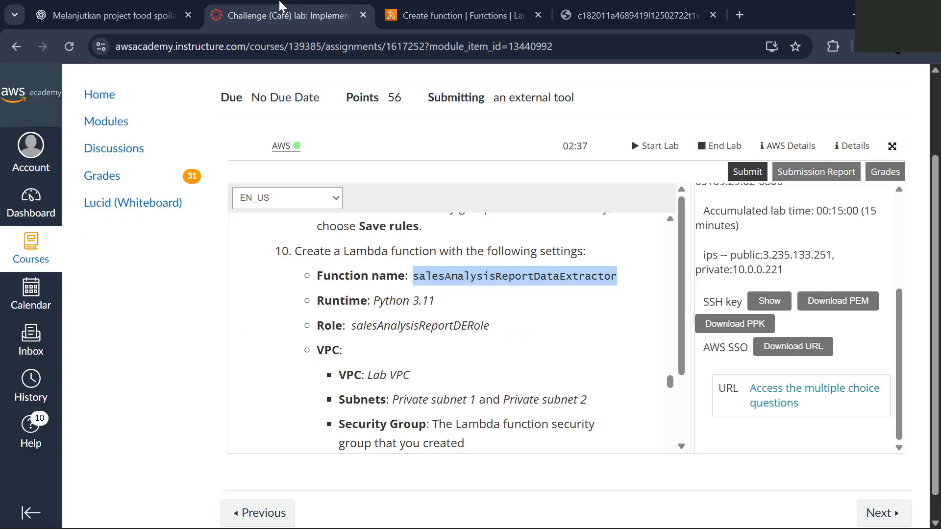
pyautogui.click(439, 7)
pyautogui.click(263, 362)
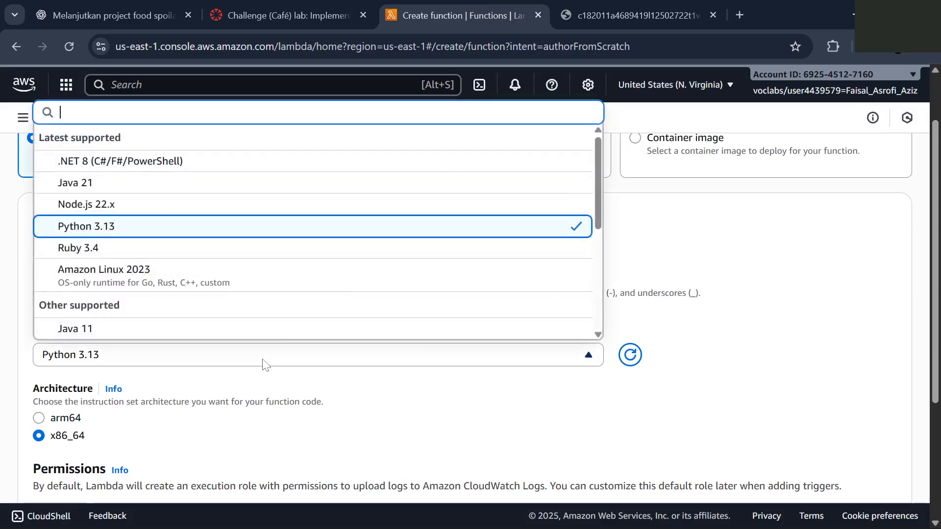
pyautogui.scroll(-5, 286, 294)
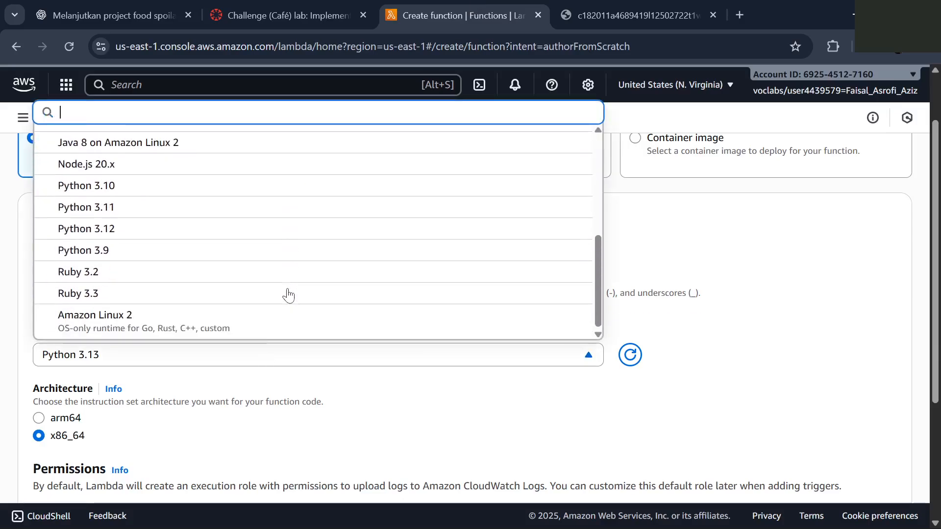
pyautogui.click(220, 207)
# Check the lab's role and VPC settings against the function's execution role and additional configuration options
pyautogui.scroll(-2, 282, 314)
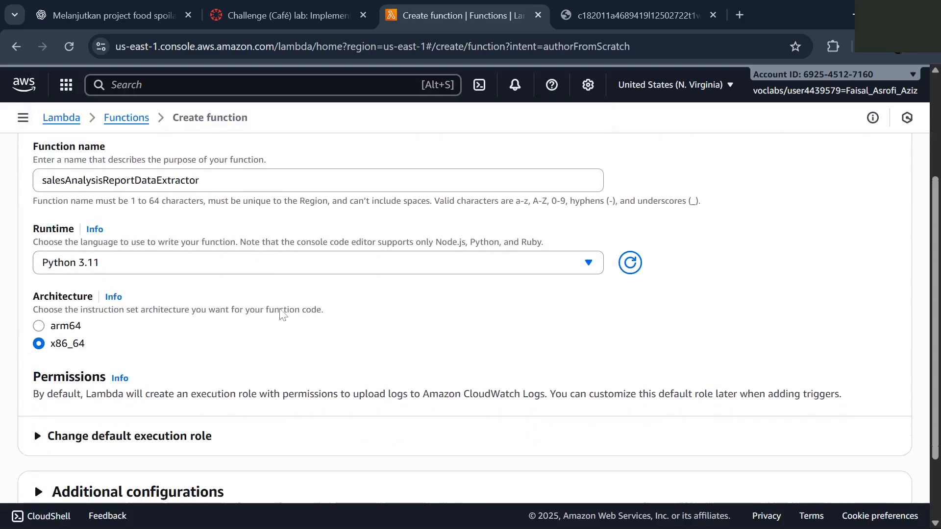
pyautogui.scroll(-1, 282, 314)
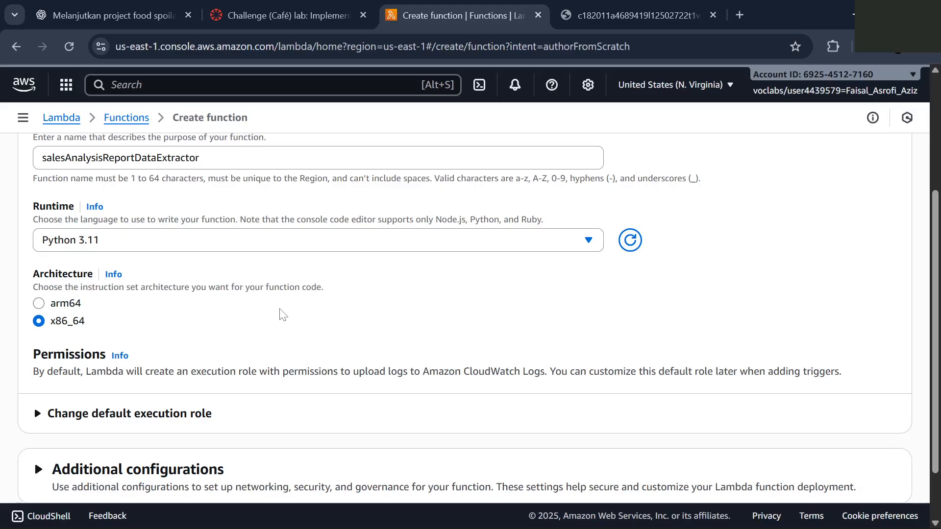
pyautogui.click(275, 15)
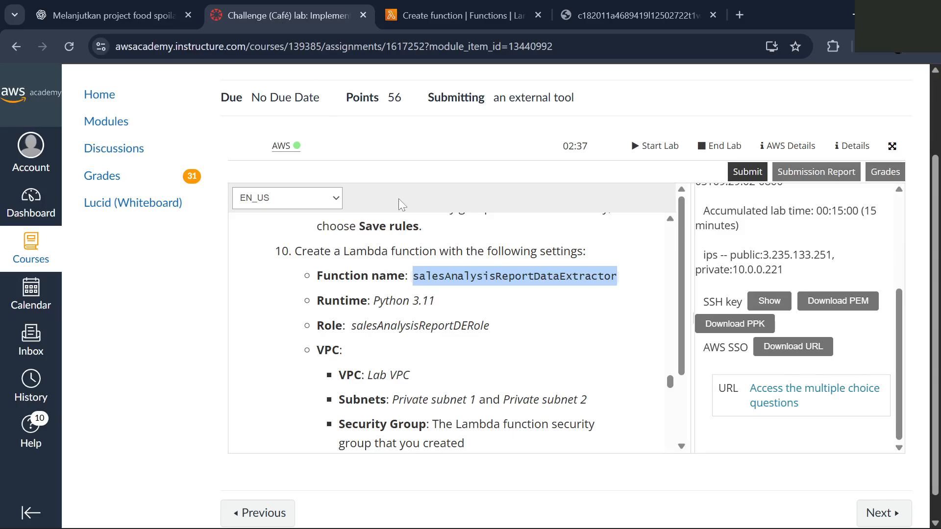
pyautogui.click(448, 17)
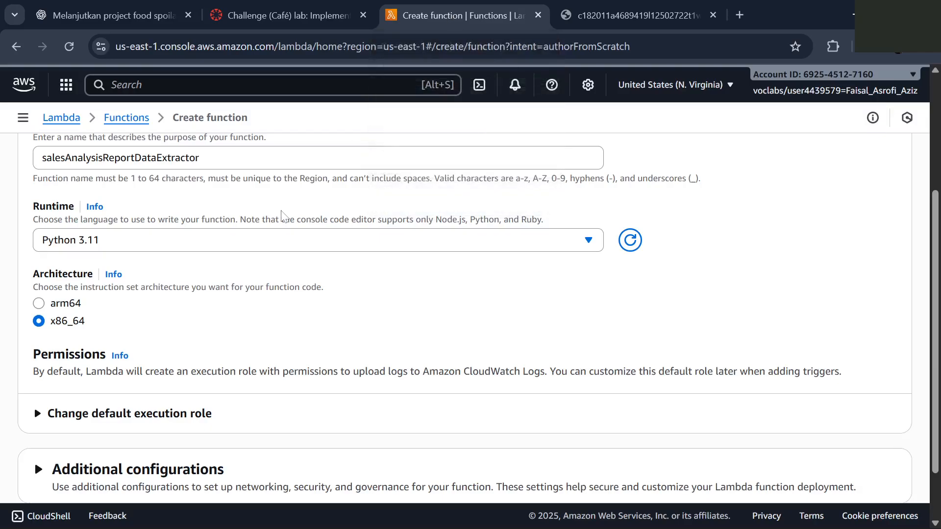
pyautogui.scroll(-2, 157, 338)
pyautogui.click(155, 347)
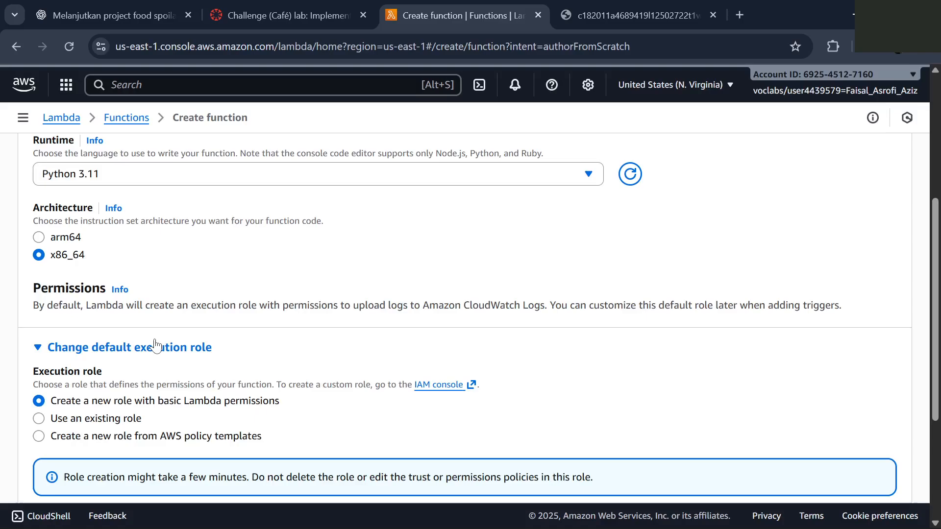
pyautogui.click(155, 347)
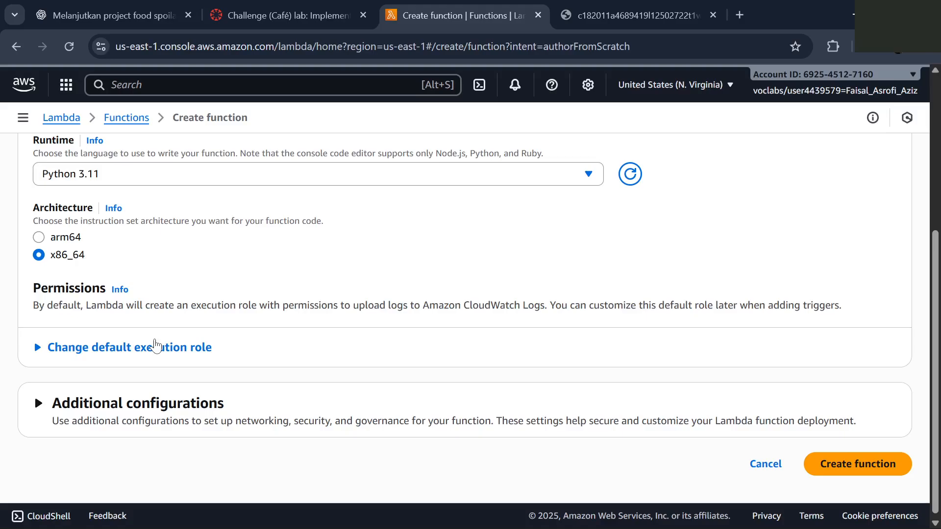
pyautogui.click(168, 403)
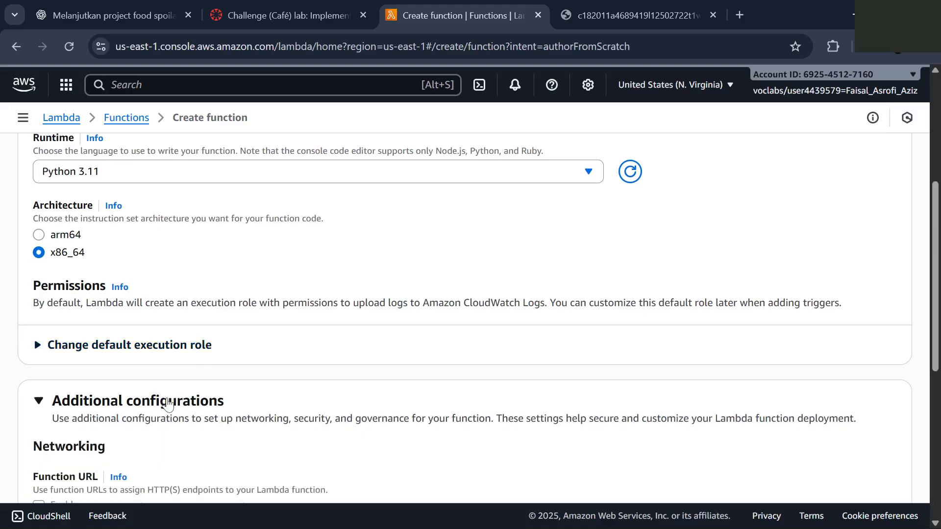
pyautogui.scroll(-2, 168, 404)
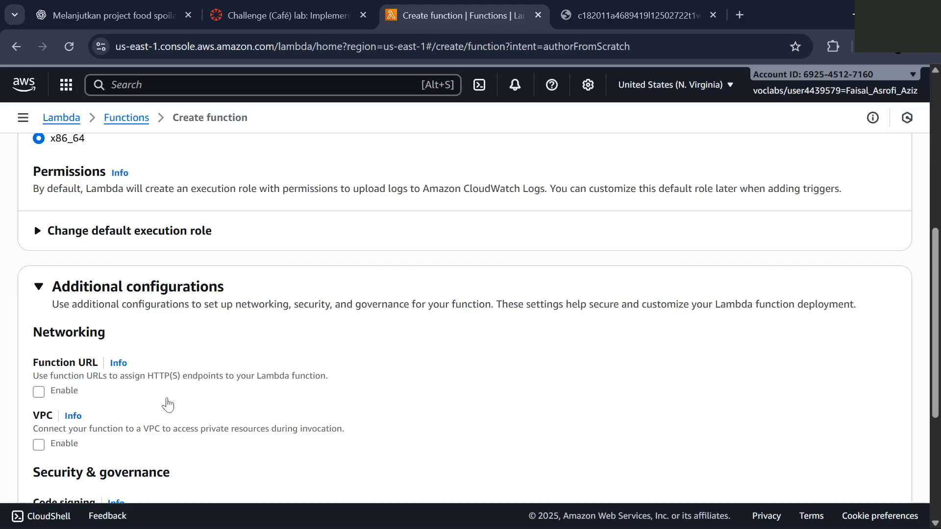
pyautogui.scroll(1, 168, 404)
pyautogui.click(164, 350)
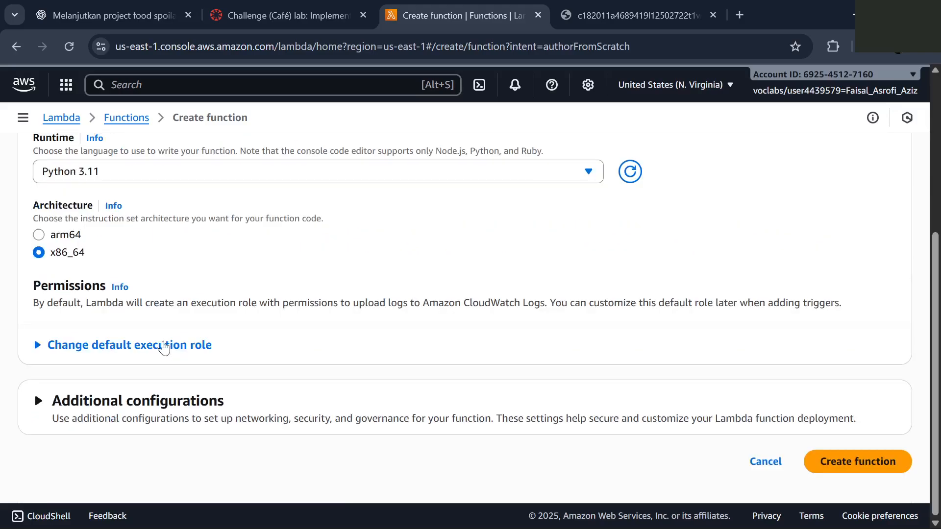
# Set the function to use an existing execution role and choose salesAnalysisReportDERole, checking the role name in the lab instructions
pyautogui.click(166, 345)
pyautogui.scroll(-4, 231, 380)
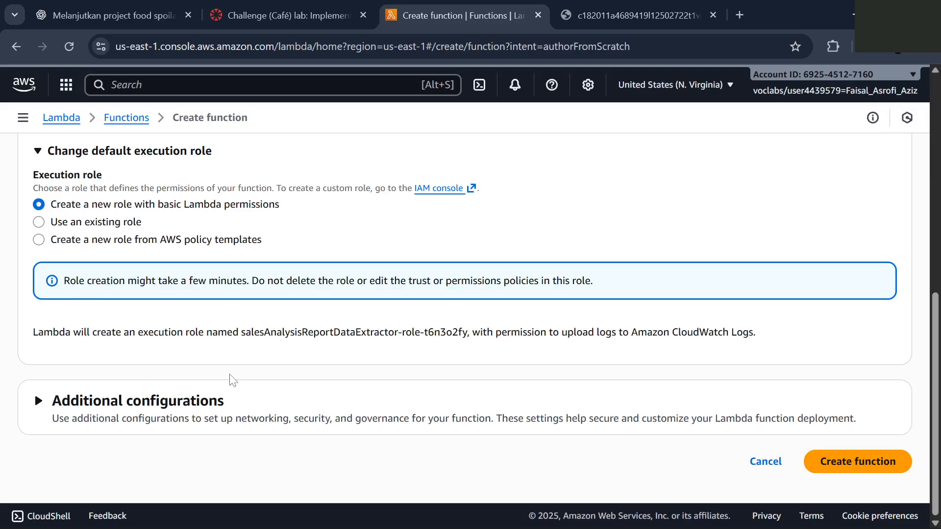
pyautogui.click(106, 223)
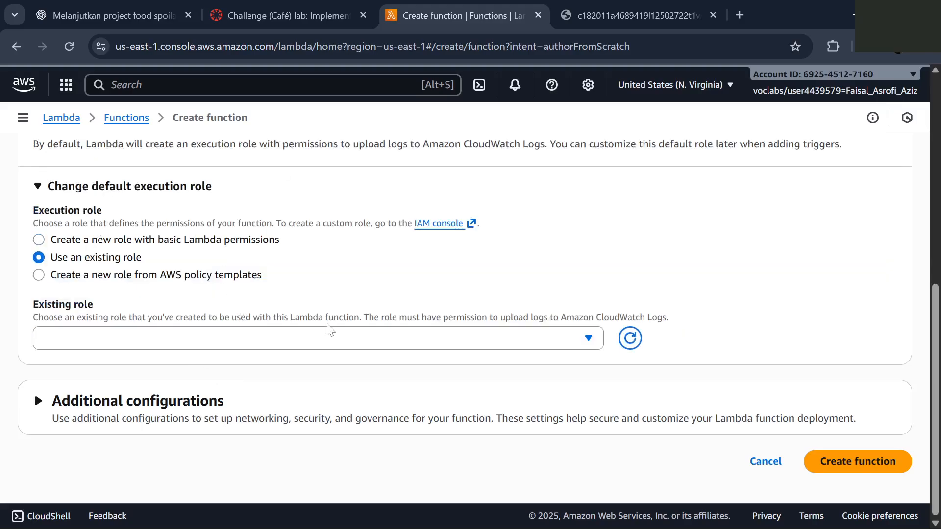
pyautogui.click(337, 336)
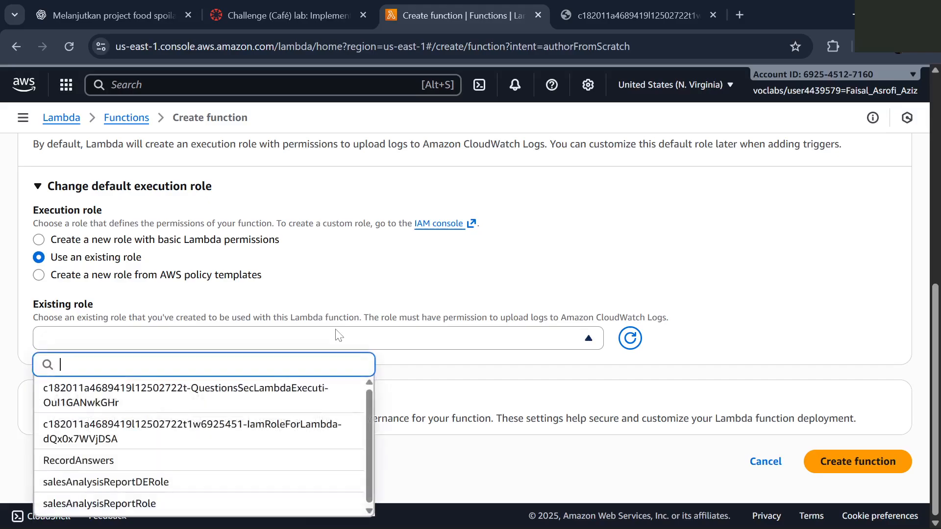
pyautogui.click(347, 7)
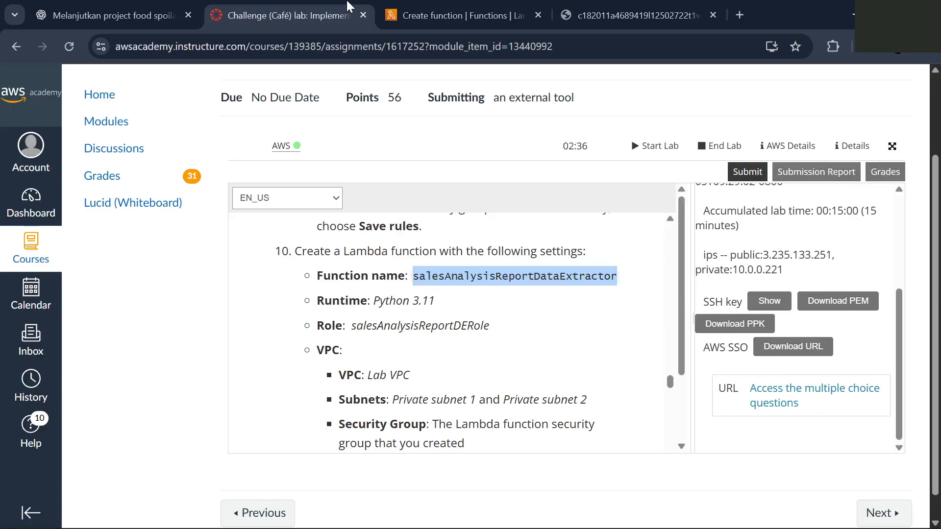
pyautogui.click(442, 7)
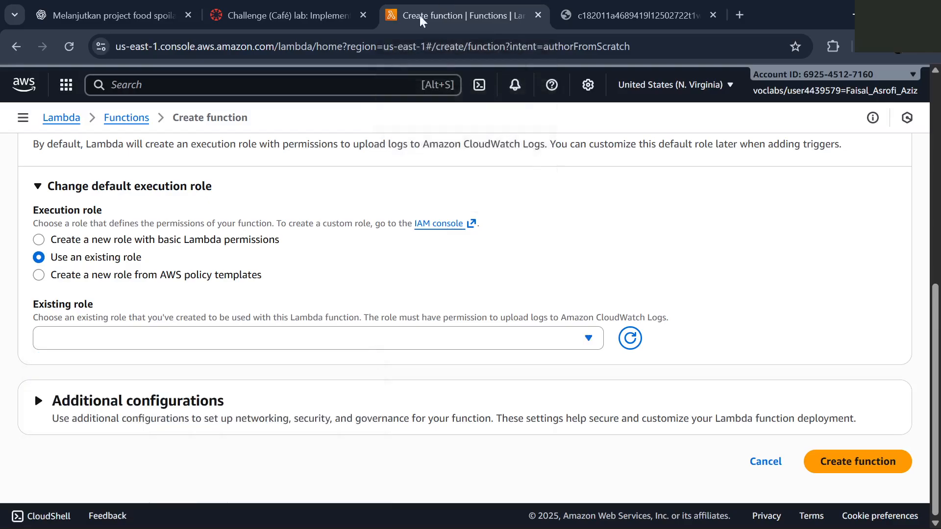
pyautogui.click(279, 336)
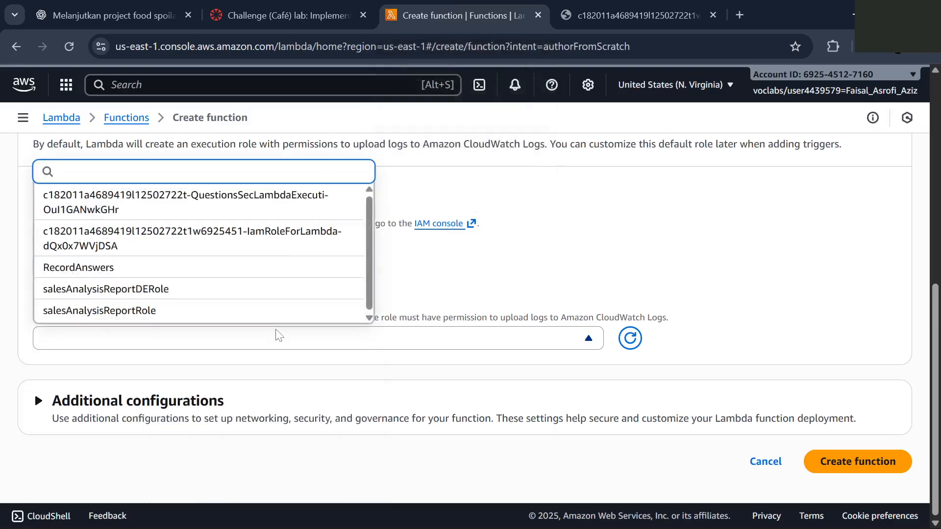
pyautogui.click(325, 22)
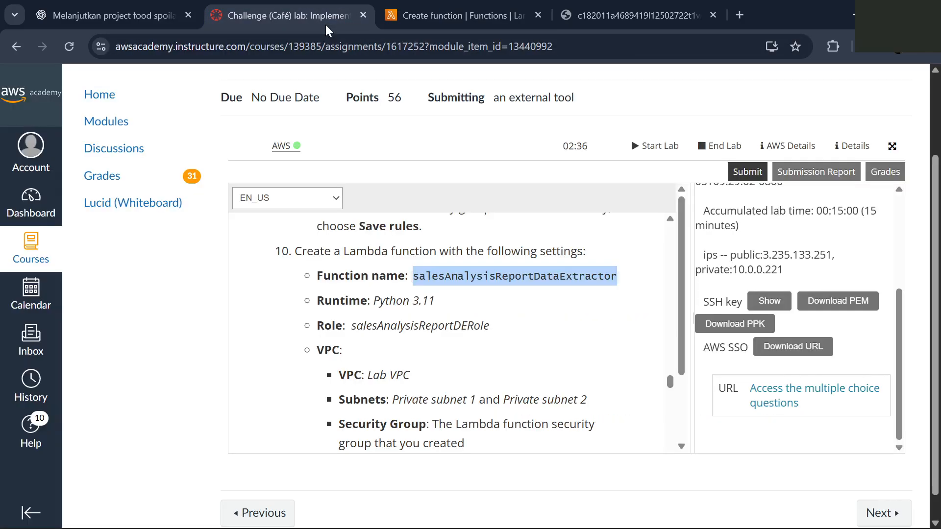
pyautogui.click(431, 4)
pyautogui.click(294, 338)
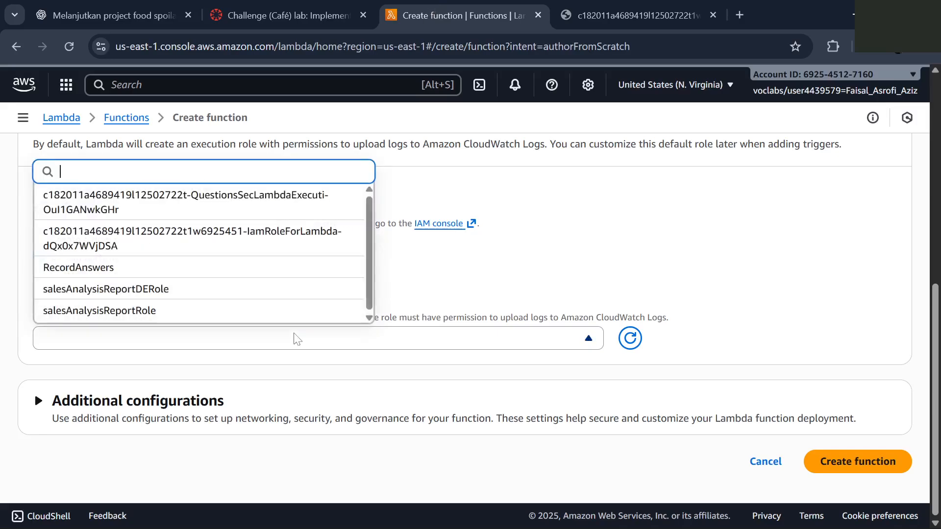
pyautogui.click(245, 286)
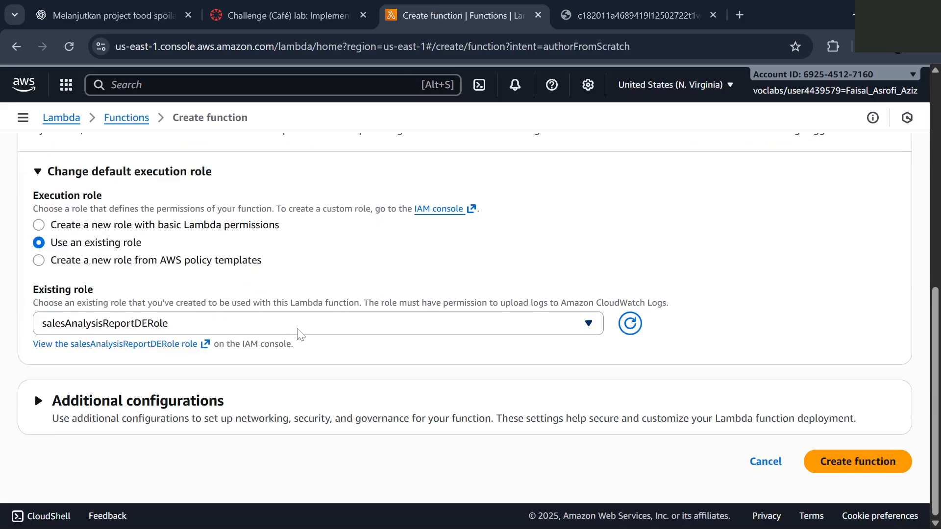
# Compare the lab's VPC, subnet and security group requirements with the networking options in the function's additional configurations
pyautogui.click(289, 15)
pyautogui.scroll(-1, 441, 294)
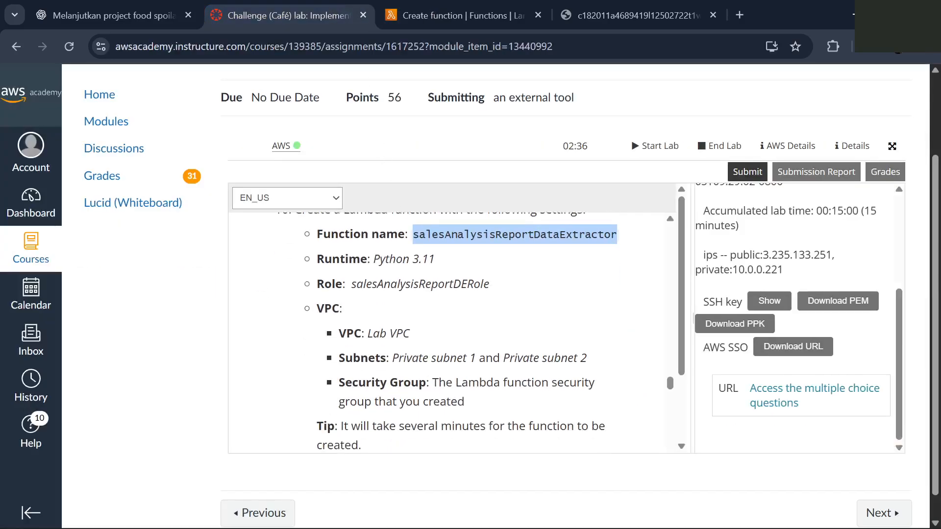
pyautogui.click(459, 10)
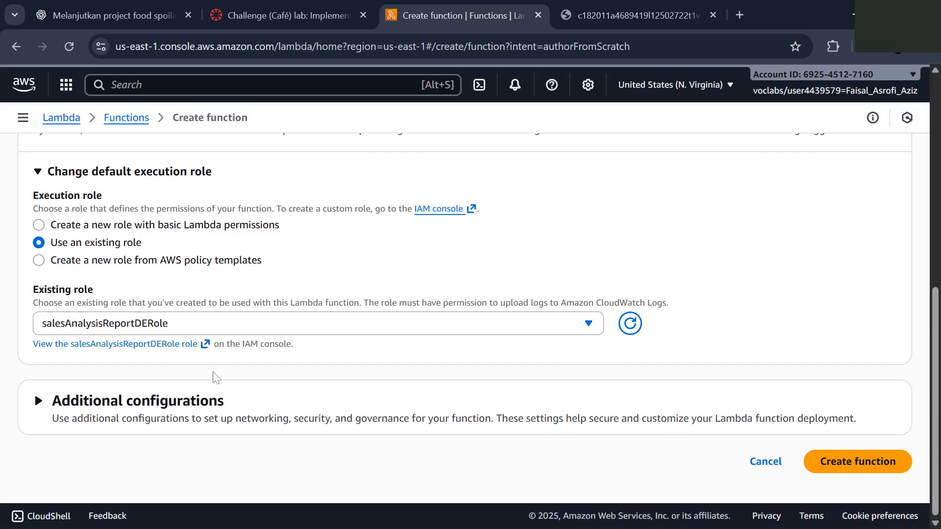
pyautogui.click(196, 409)
pyautogui.scroll(-5, 196, 409)
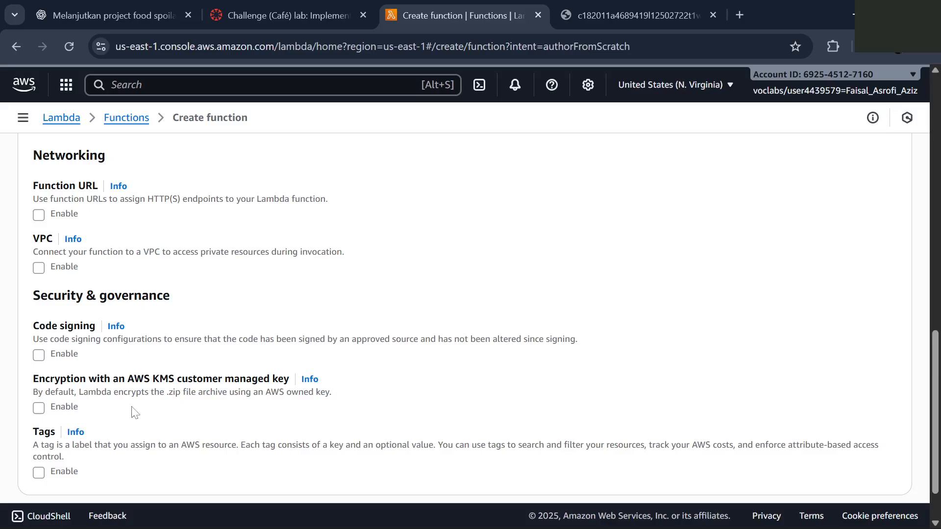
pyautogui.scroll(-1, 354, 280)
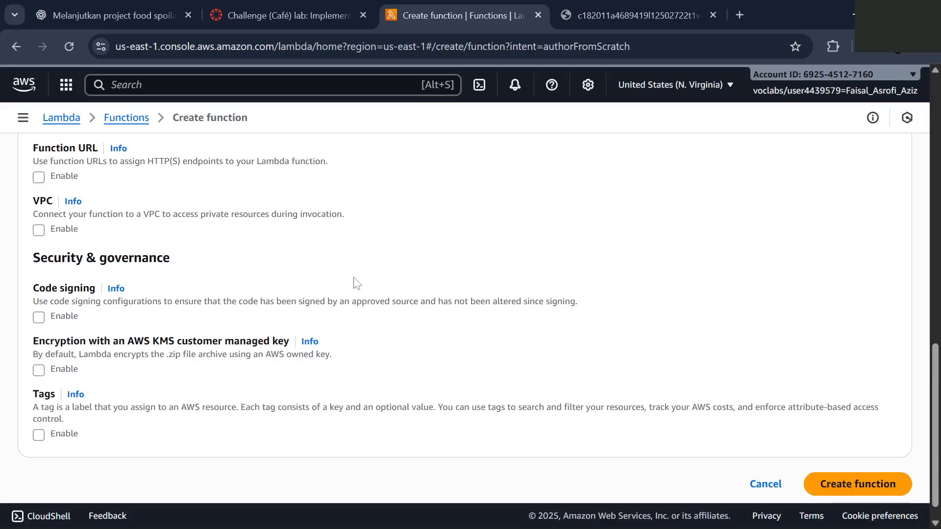
pyautogui.press('XF86MonBrightnessUp')
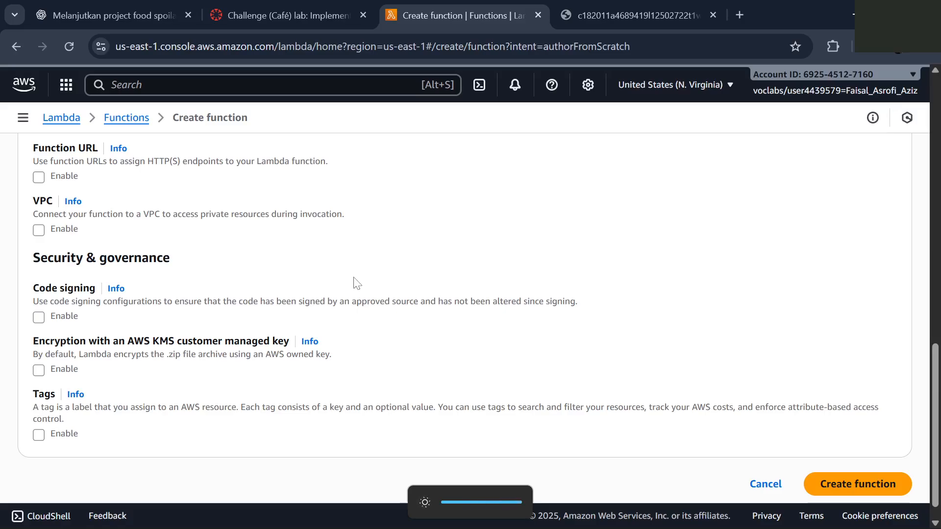
pyautogui.press('XF86MonBrightnessDown')
pyautogui.scroll(1, 381, 275)
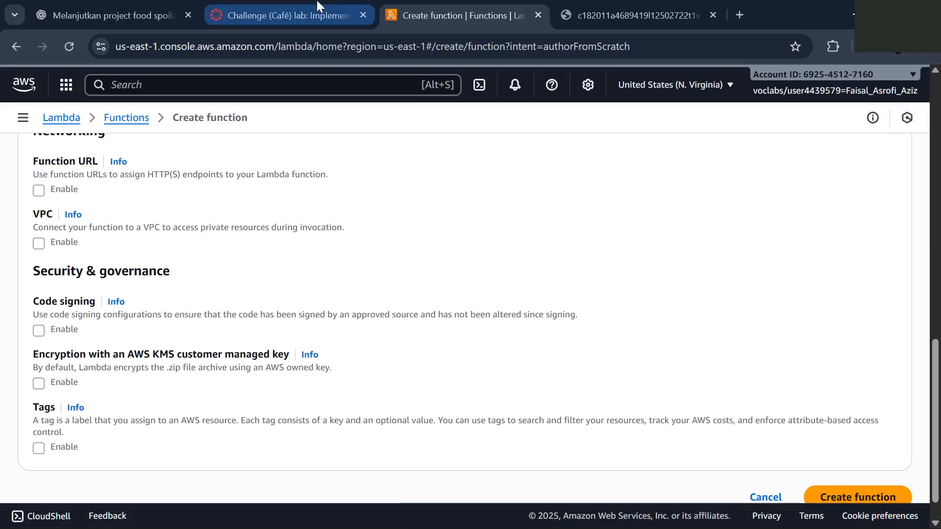
pyautogui.click(340, 18)
pyautogui.scroll(-1, 397, 275)
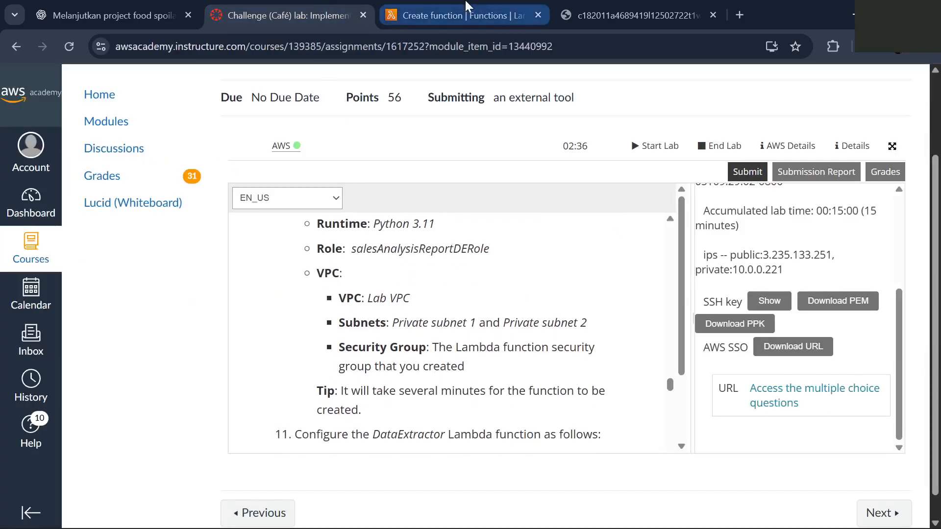
pyautogui.click(468, 16)
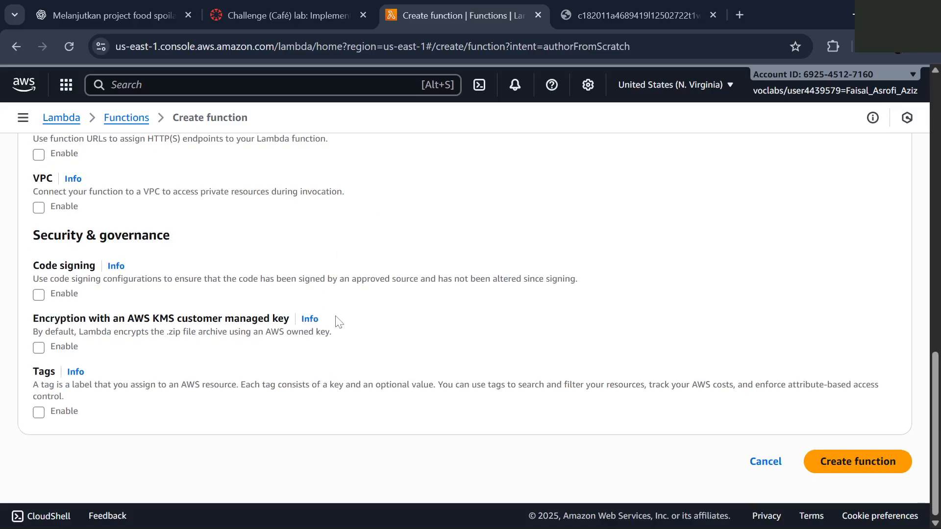
pyautogui.scroll(7, 337, 321)
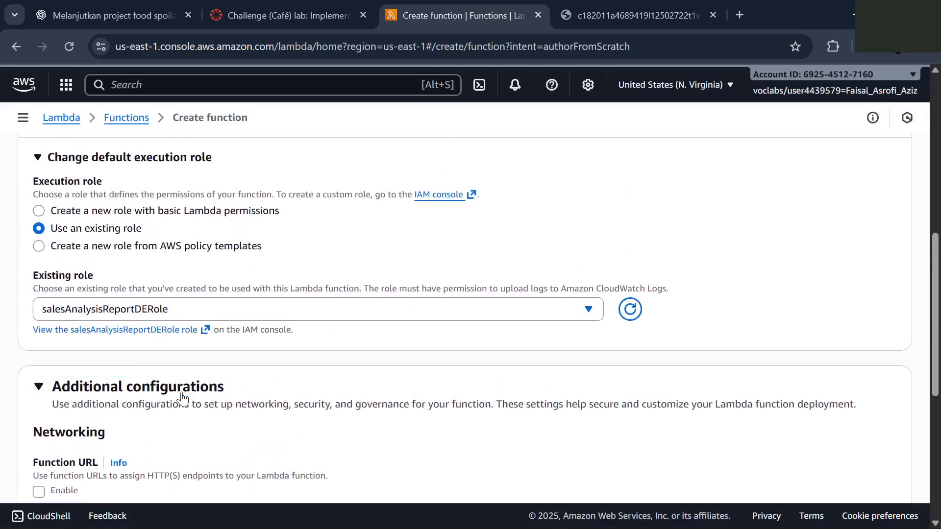
pyautogui.click(181, 392)
pyautogui.scroll(2, 350, 309)
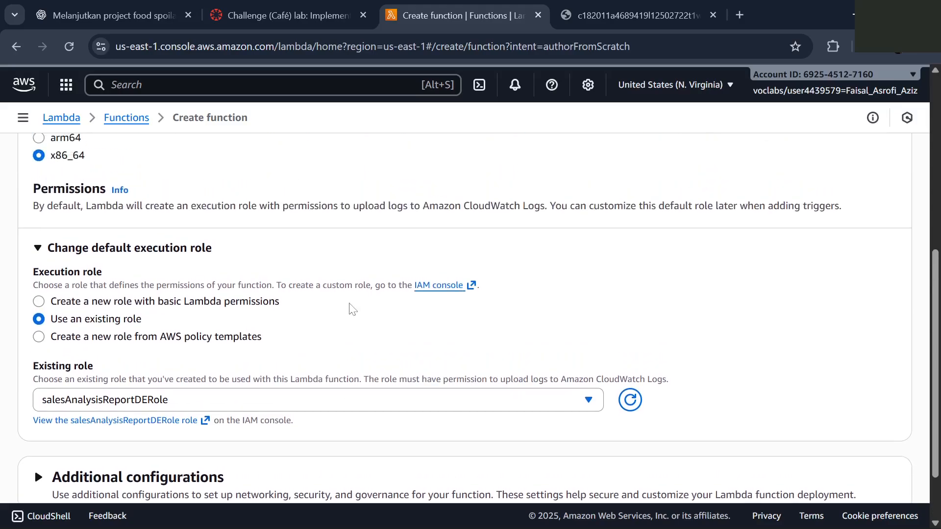
# Enable a VPC connection in the function's additional networking configurations, checking the VPC requirement in the lab instructions
pyautogui.scroll(1, 352, 309)
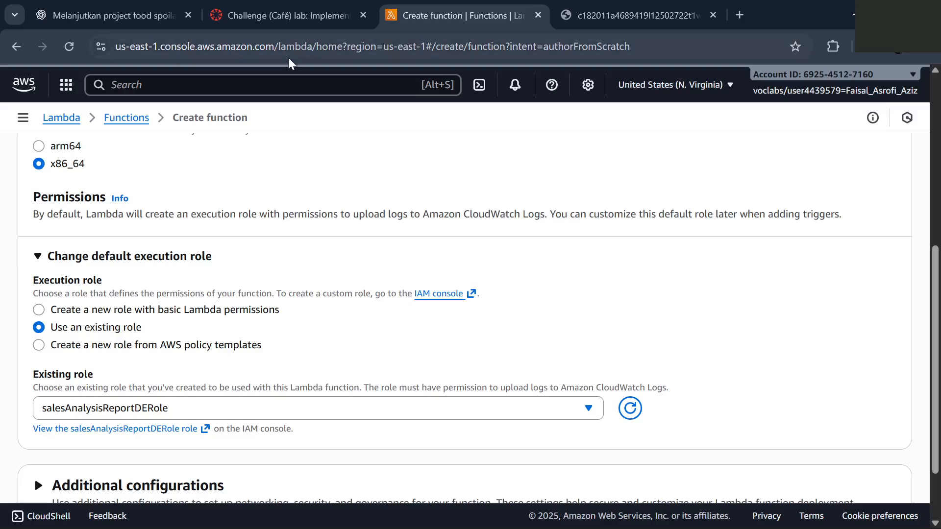
pyautogui.click(289, 10)
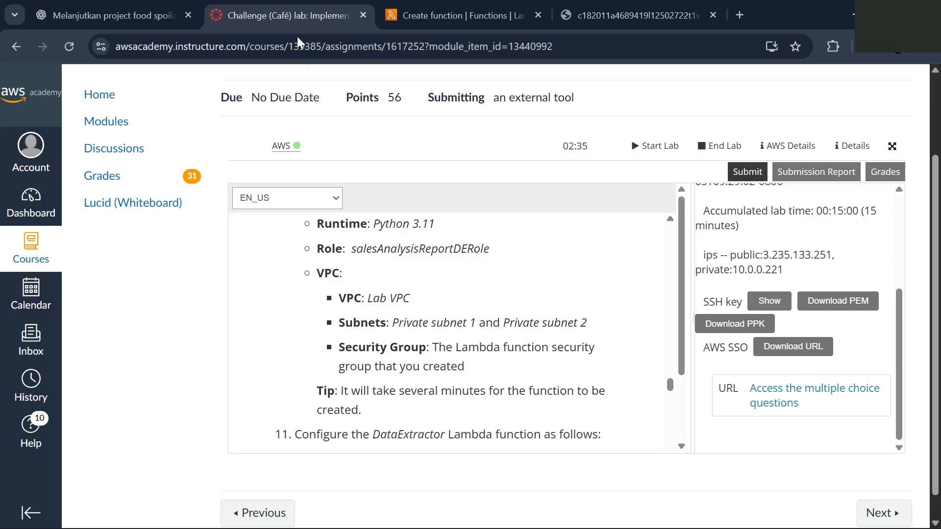
pyautogui.click(422, 12)
pyautogui.scroll(-2, 146, 306)
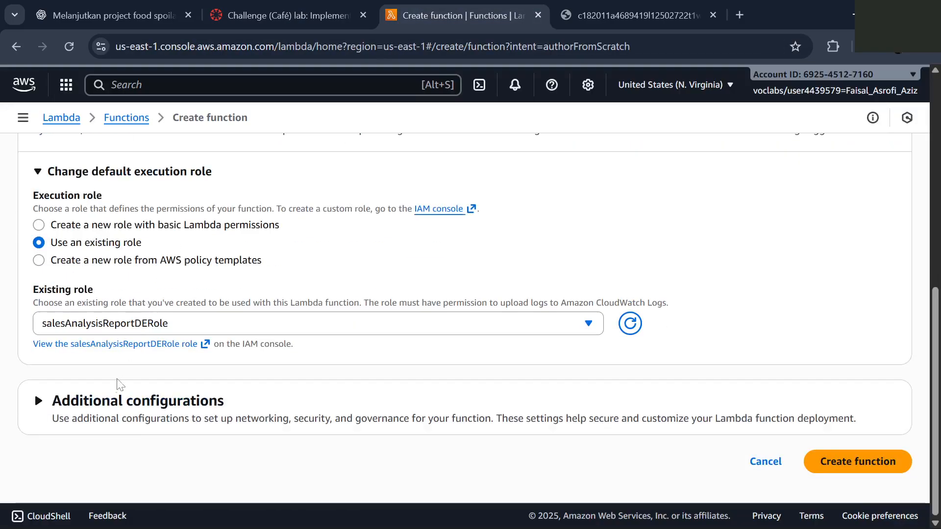
pyautogui.click(111, 403)
pyautogui.scroll(-4, 121, 441)
pyautogui.scroll(-1, 120, 441)
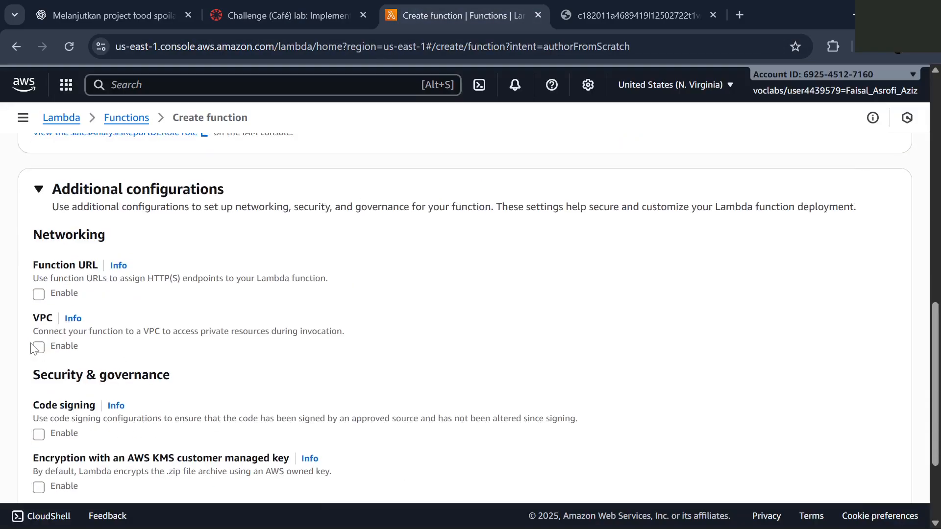
pyautogui.click(41, 349)
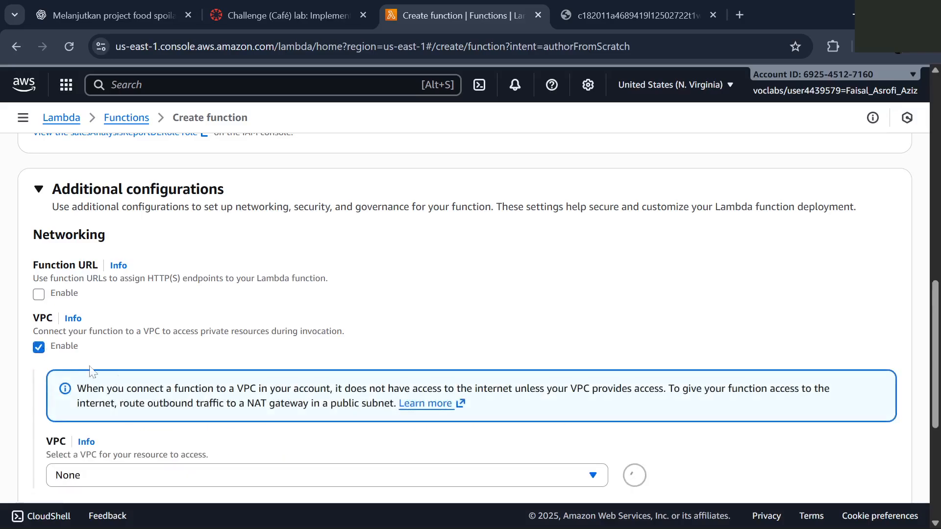
# Set the function's VPC to Lab VPC, finding it with the search term "lab" and checking its name in the lab instructions
pyautogui.scroll(-3, 157, 384)
pyautogui.click(247, 10)
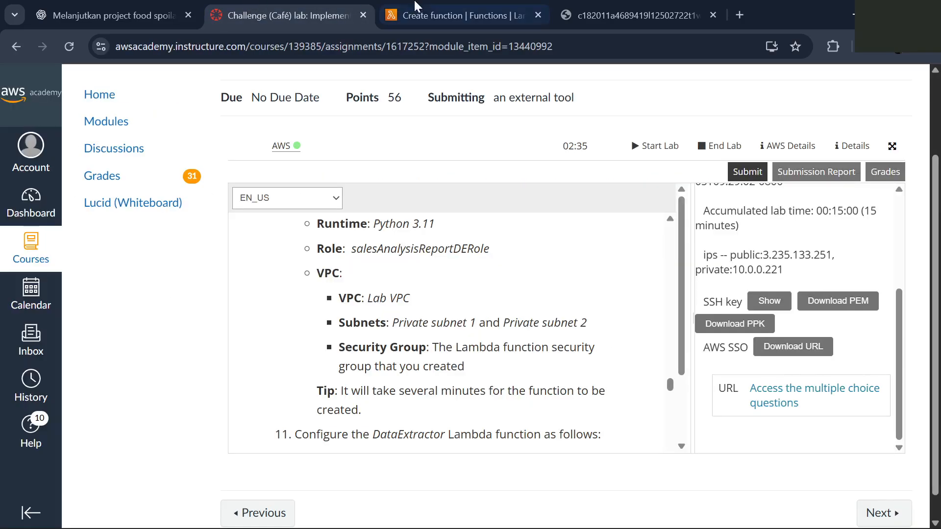
pyautogui.click(430, 7)
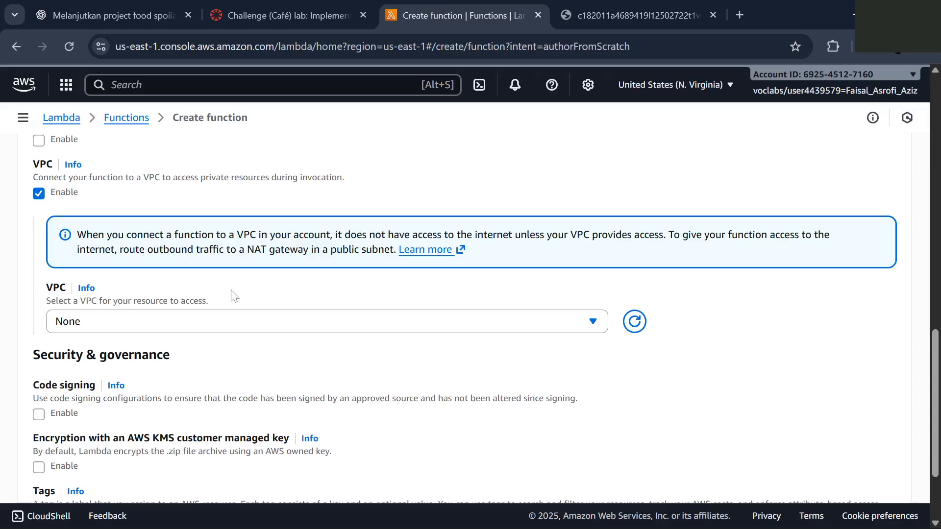
pyautogui.click(225, 331)
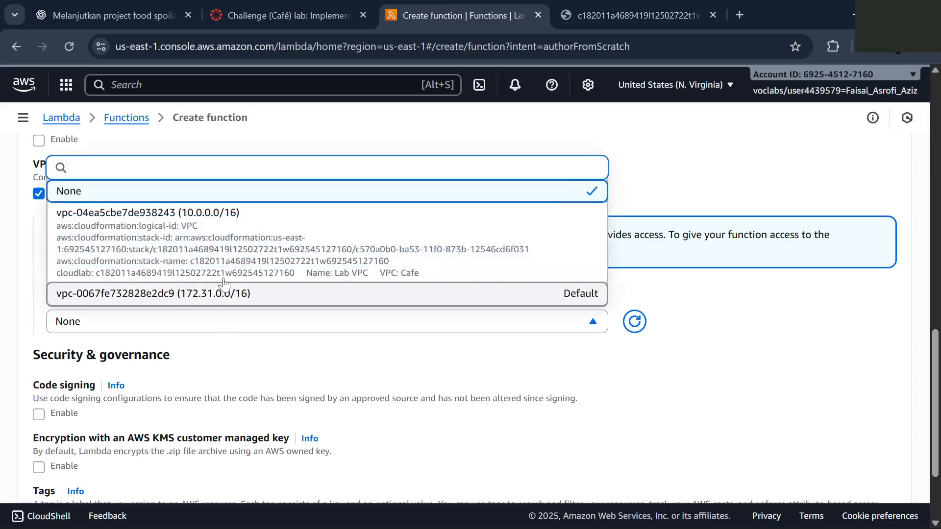
pyautogui.scroll(-3, 274, 241)
pyautogui.scroll(4, 274, 240)
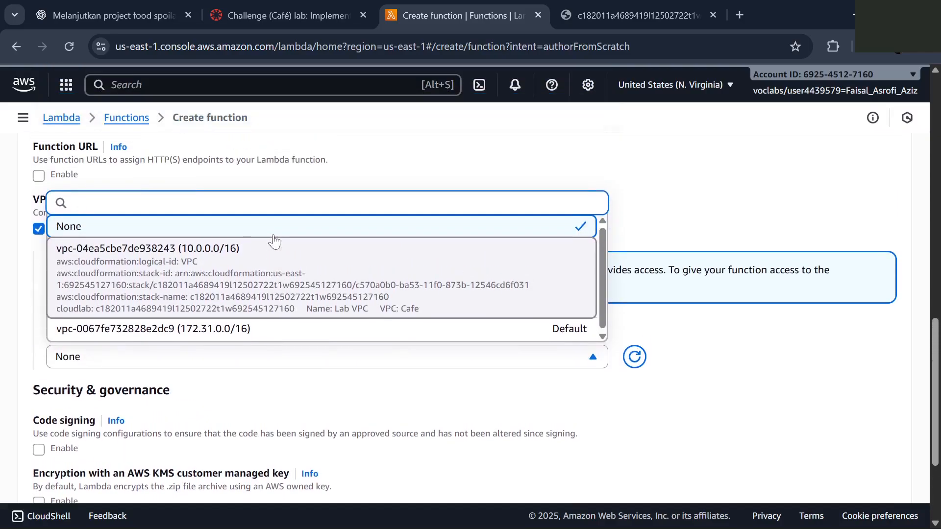
pyautogui.write('lab')
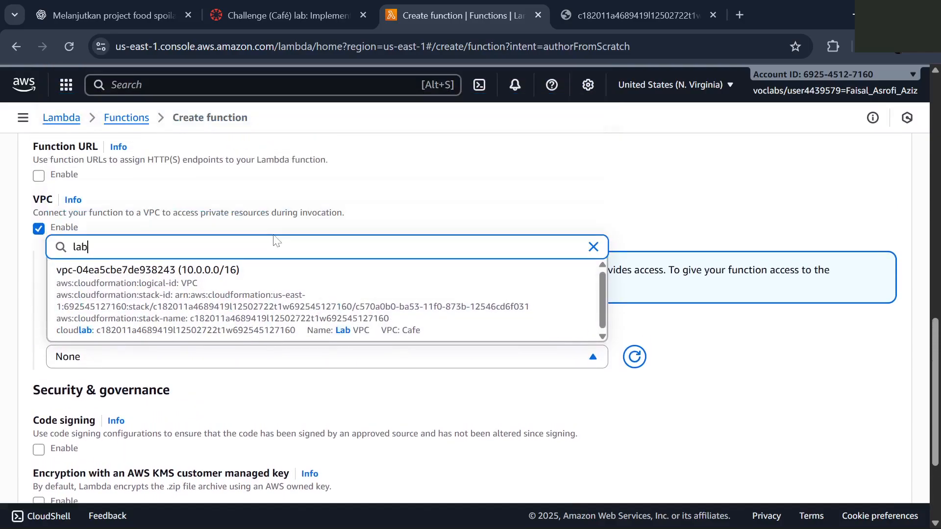
pyautogui.click(273, 297)
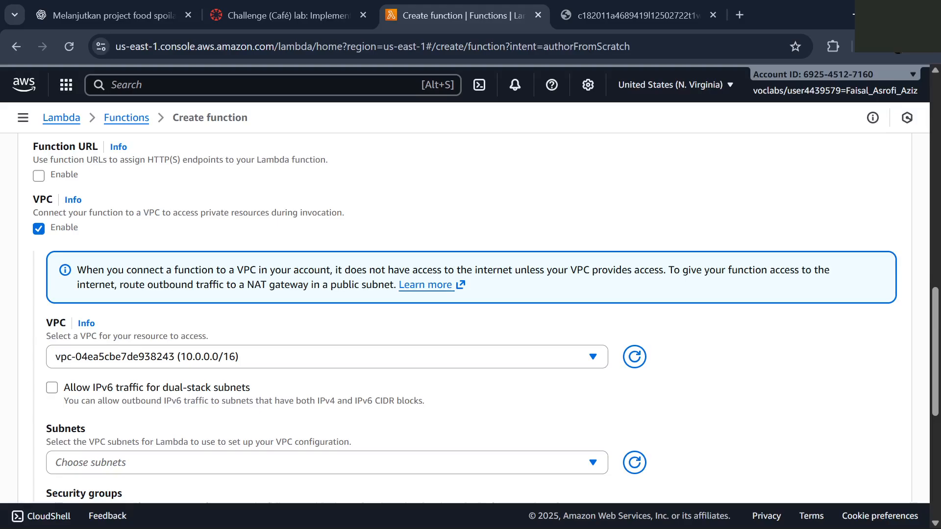
# Check the required subnets in the lab instructions and add Private Subnet 1 and Private Subnet 2 to the function's VPC configuration
pyautogui.click(282, 15)
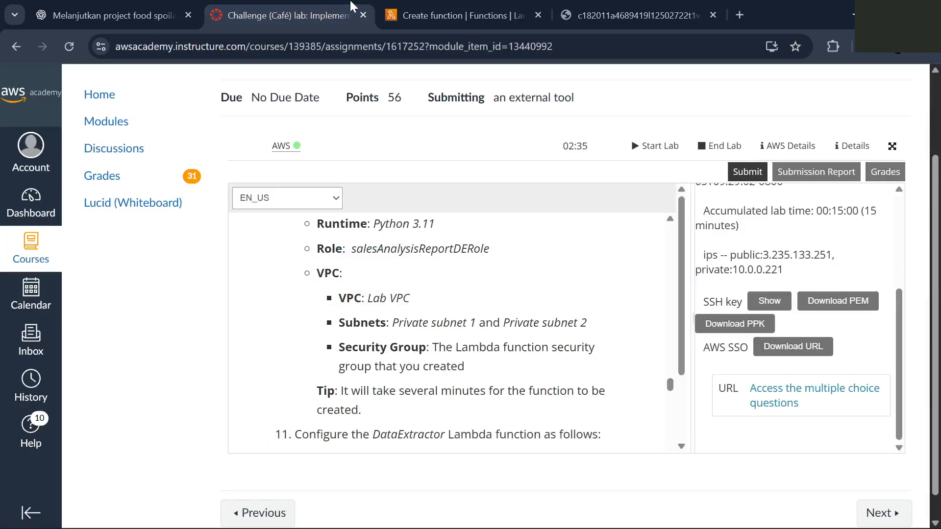
pyautogui.click(478, 6)
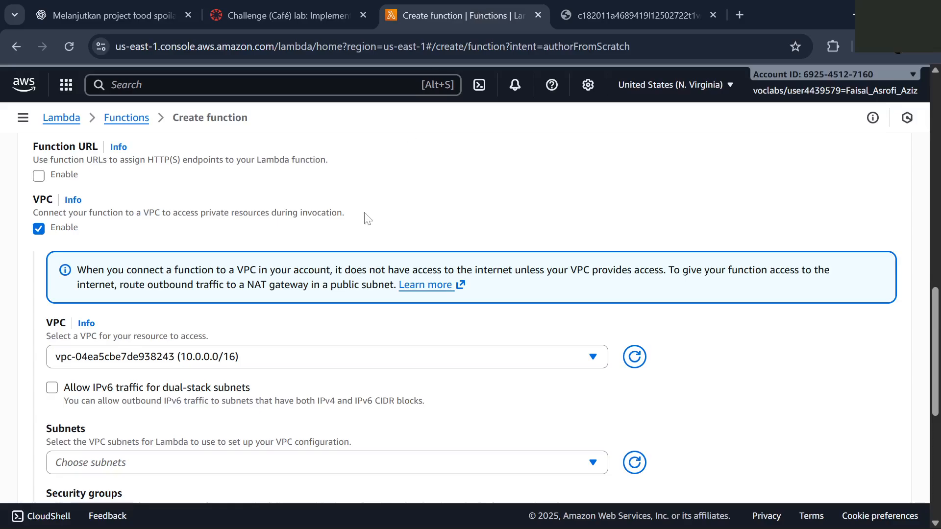
pyautogui.scroll(-3, 366, 217)
pyautogui.click(331, 13)
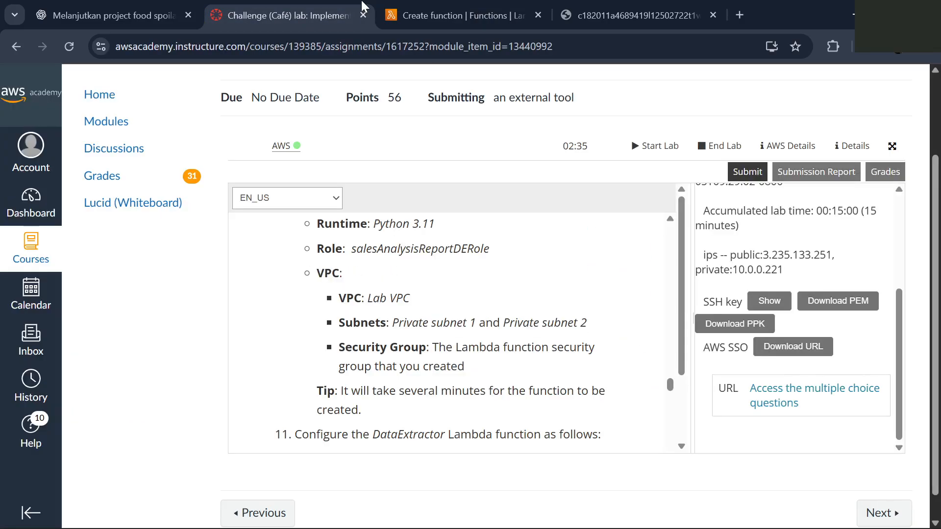
pyautogui.click(454, 7)
pyautogui.click(268, 333)
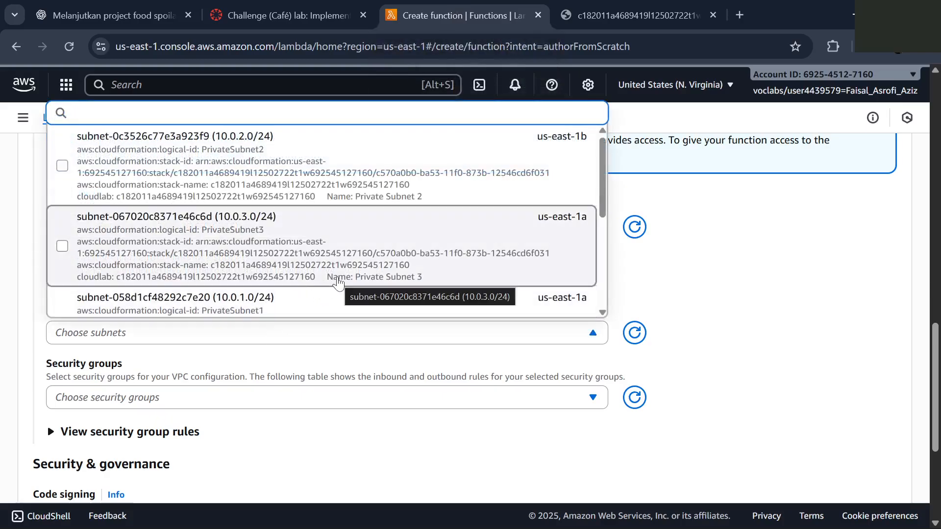
pyautogui.scroll(-4, 338, 282)
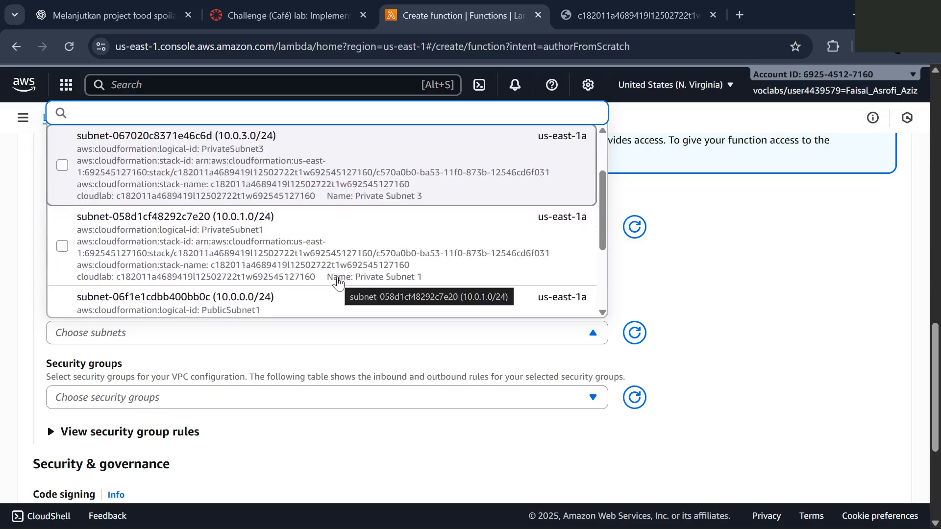
pyautogui.scroll(3, 339, 282)
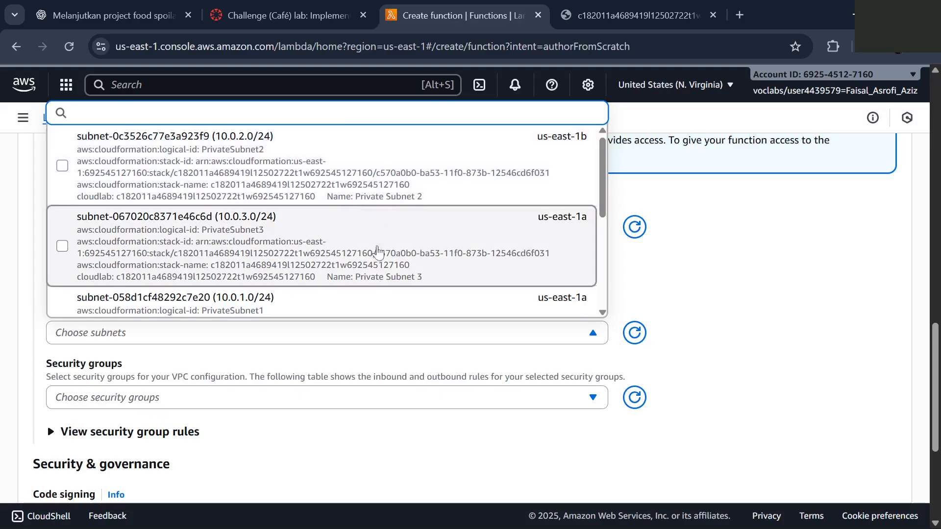
pyautogui.click(364, 300)
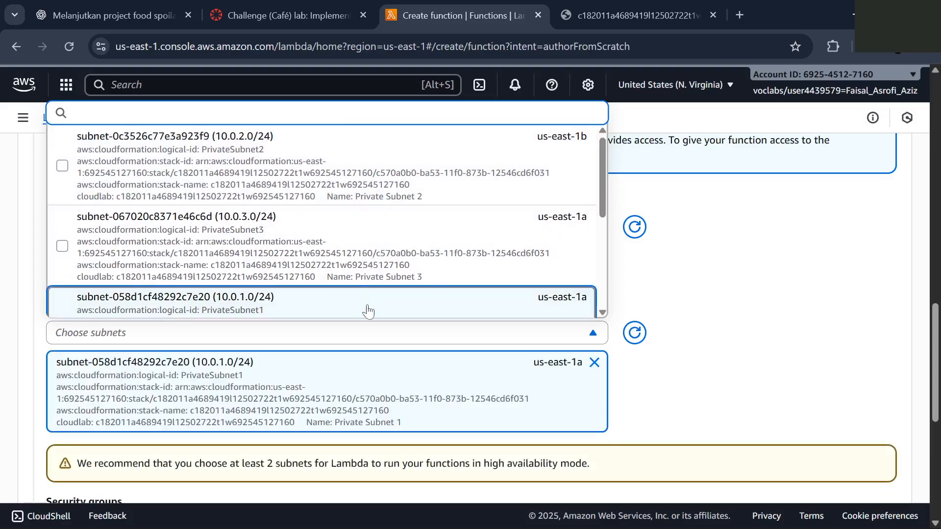
pyautogui.click(458, 194)
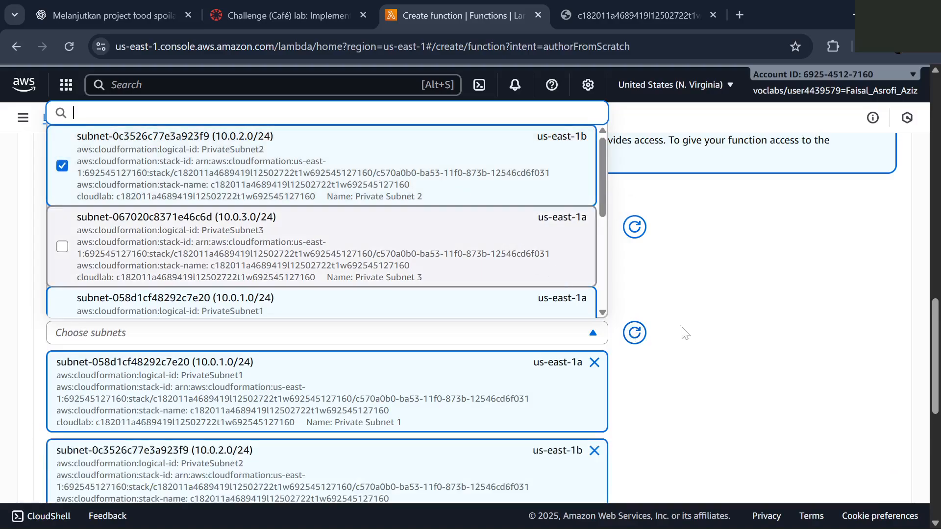
pyautogui.click(713, 336)
pyautogui.scroll(-3, 693, 330)
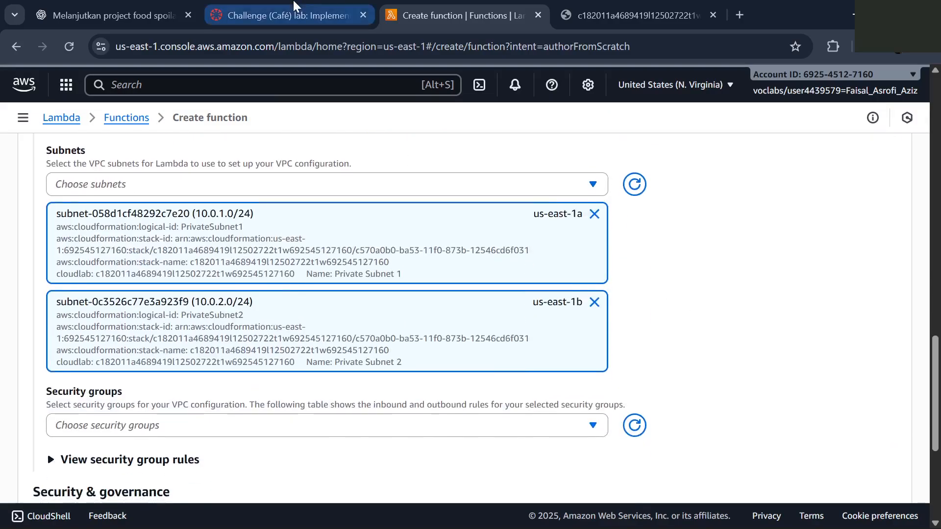
# Compare the lab's security group requirement with the security groups available for the function's VPC configuration
pyautogui.click(294, 9)
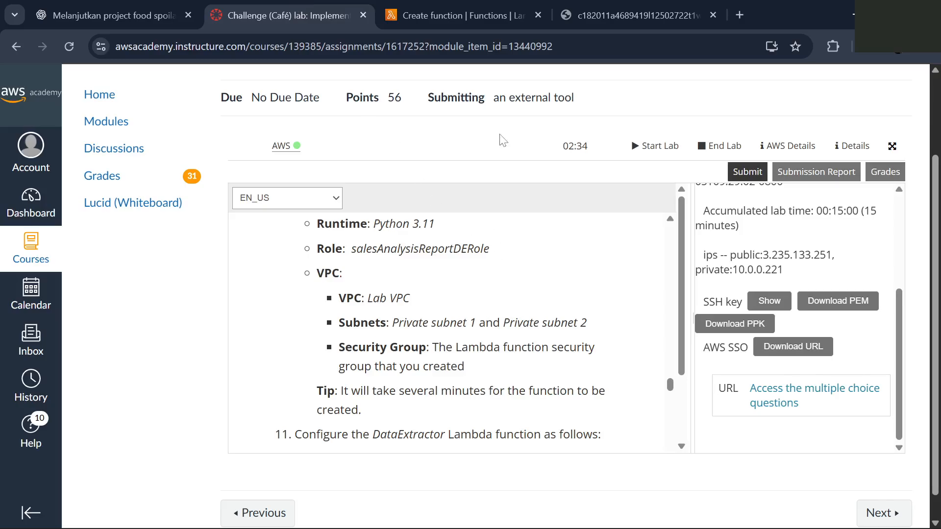
pyautogui.click(469, 6)
pyautogui.click(310, 4)
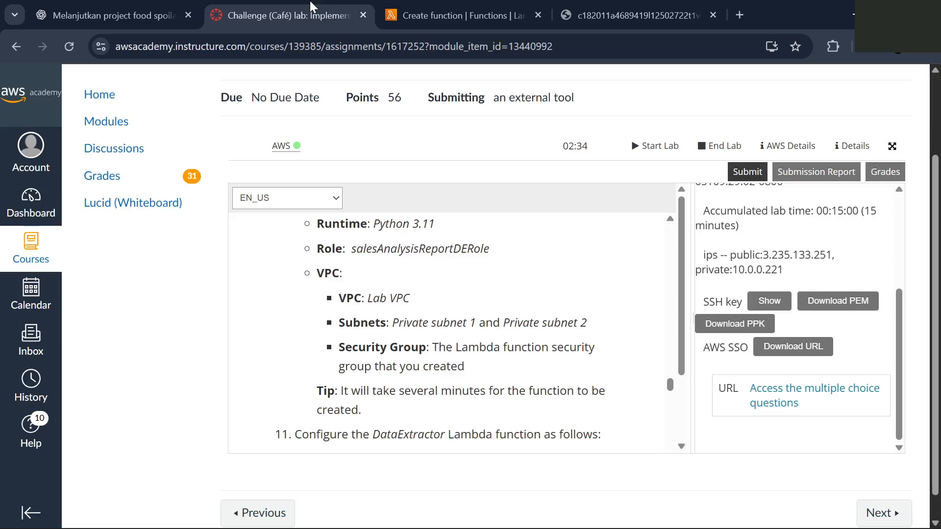
pyautogui.click(444, 4)
pyautogui.scroll(-2, 368, 175)
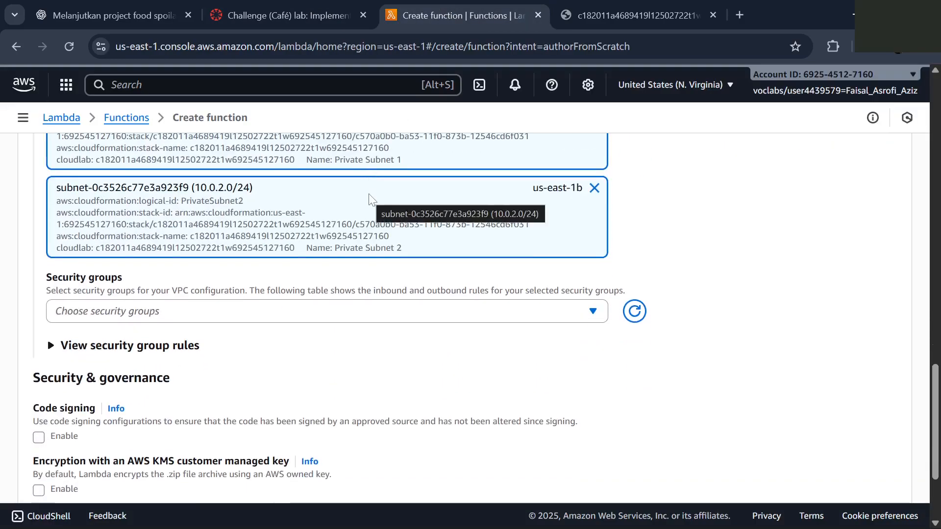
pyautogui.click(311, 310)
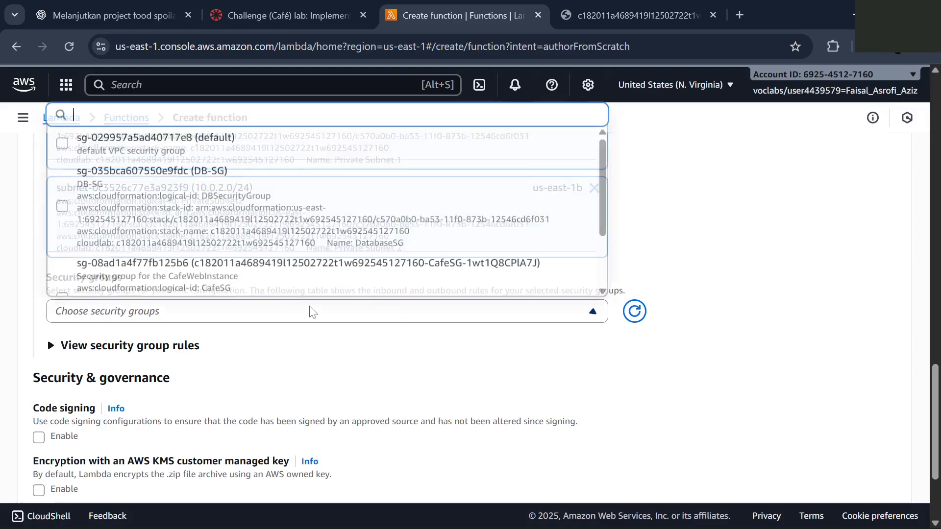
pyautogui.click(287, 15)
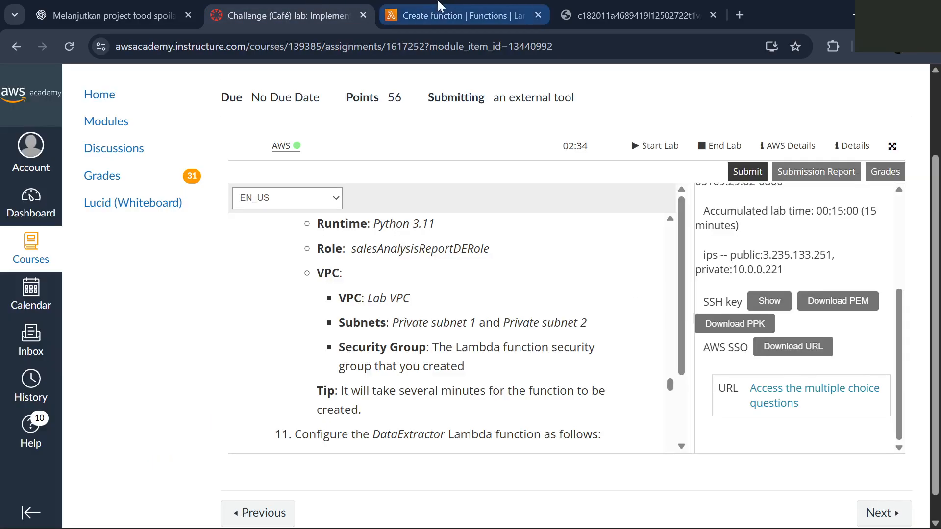
pyautogui.click(449, 5)
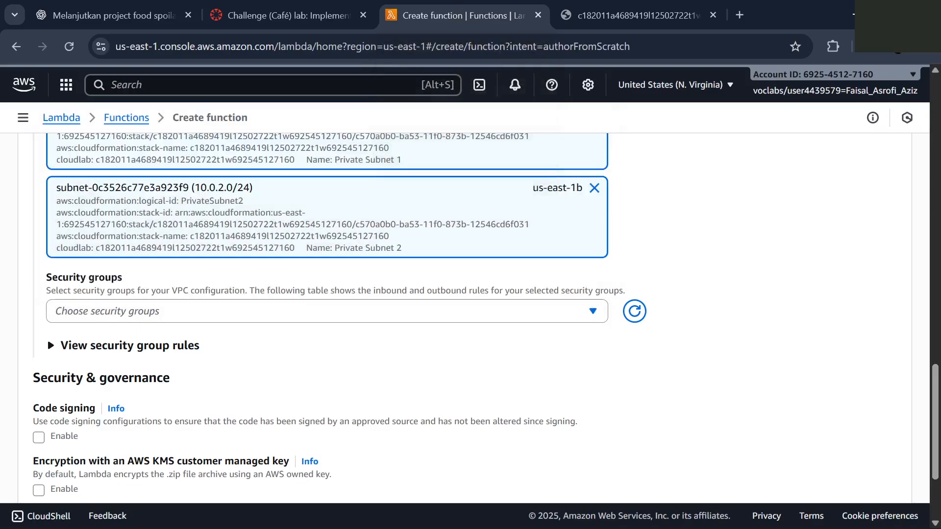
pyautogui.click(264, 315)
pyautogui.click(337, 5)
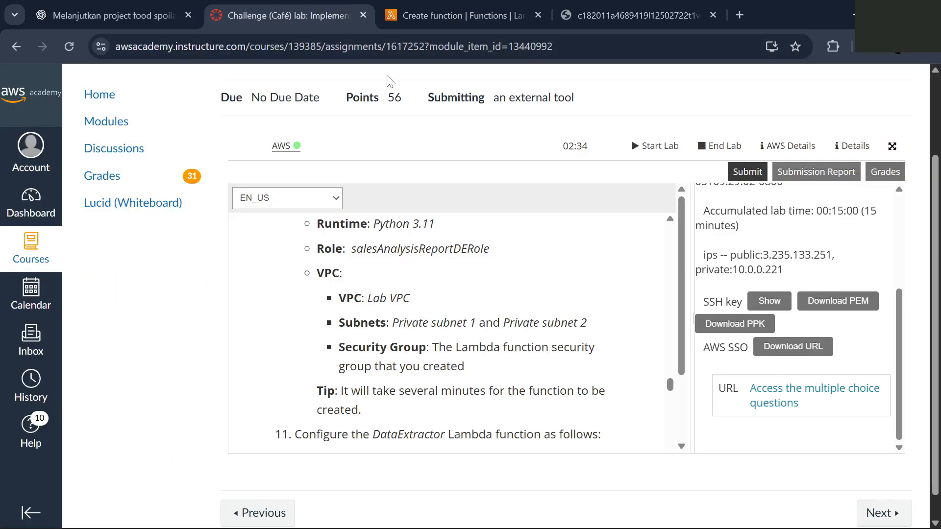
pyautogui.click(400, 6)
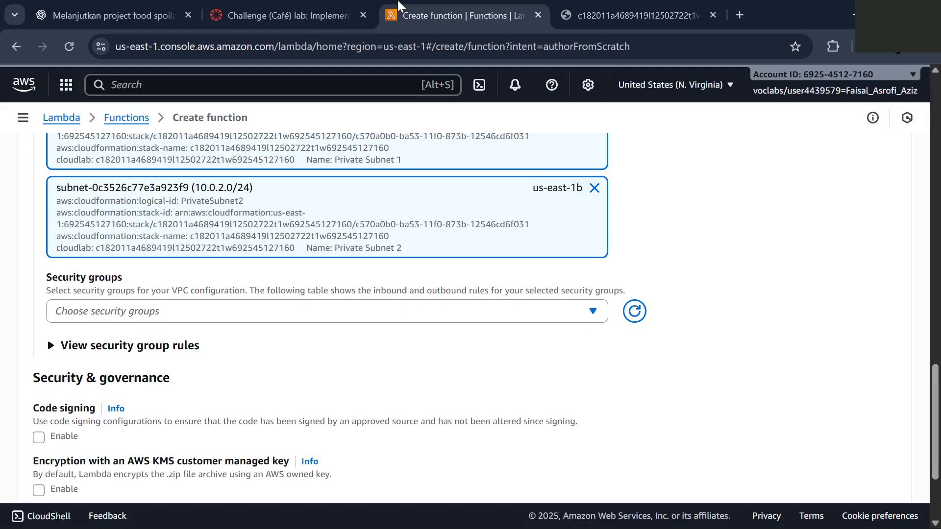
pyautogui.click(188, 319)
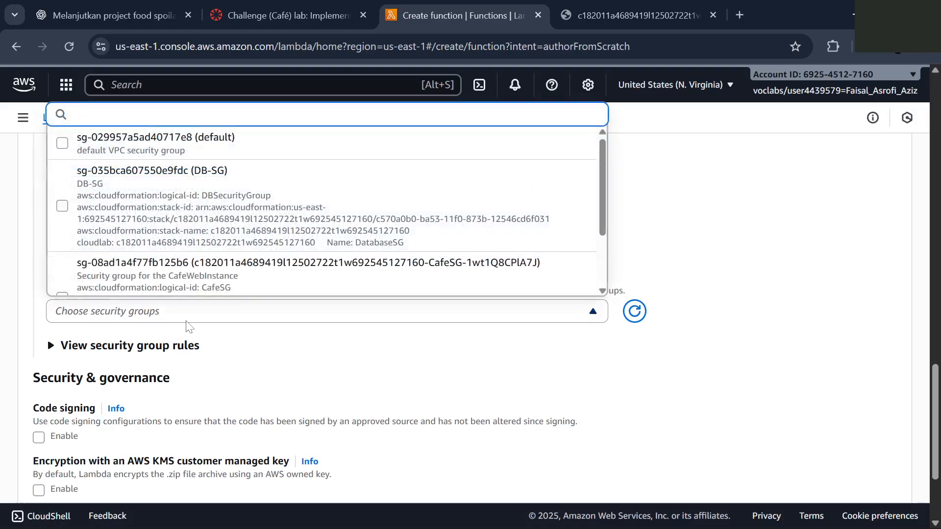
pyautogui.scroll(-2, 282, 215)
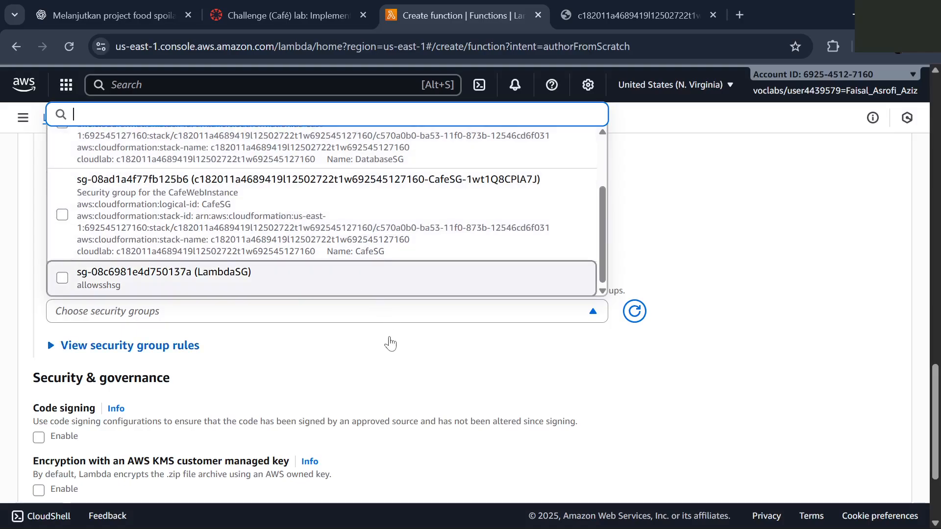
# Examine the security group rules section and reread the lab's security group requirement and the DataExtractor configuration instructions that follow
pyautogui.click(390, 343)
pyautogui.click(391, 345)
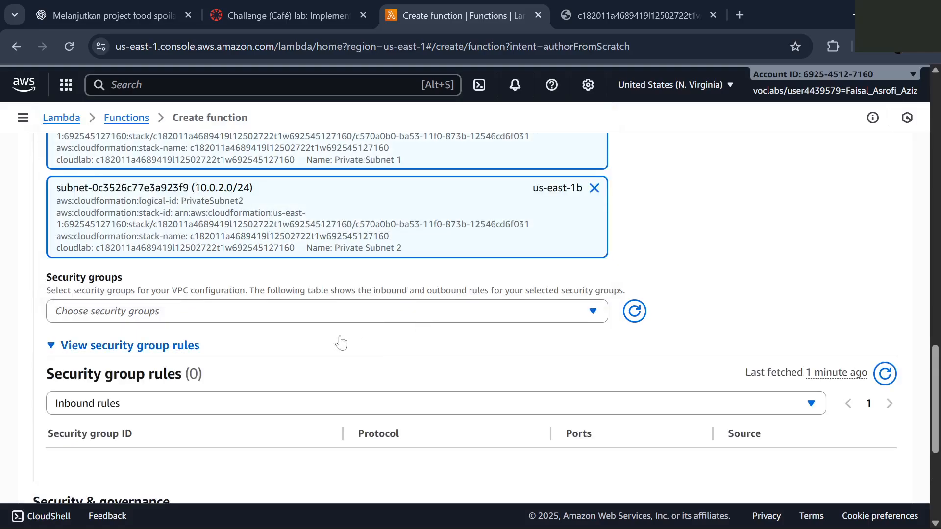
pyautogui.click(161, 346)
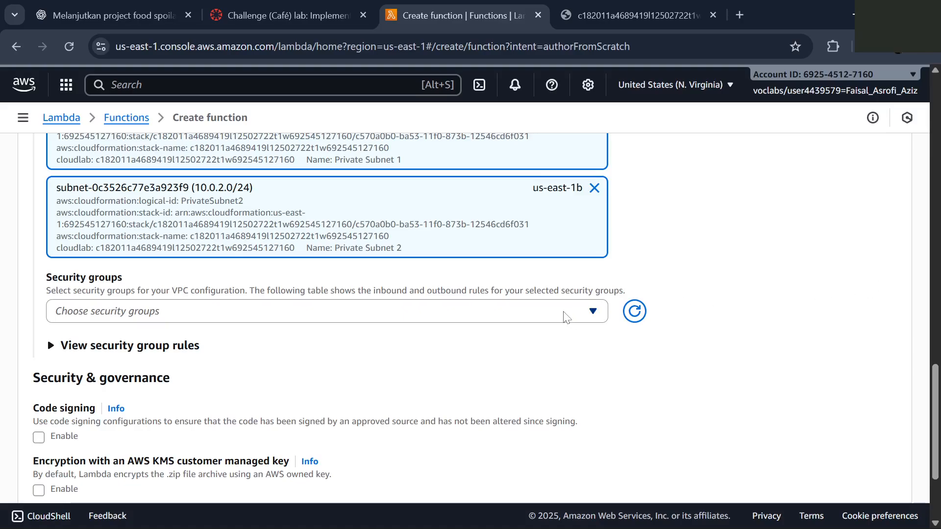
pyautogui.click(161, 345)
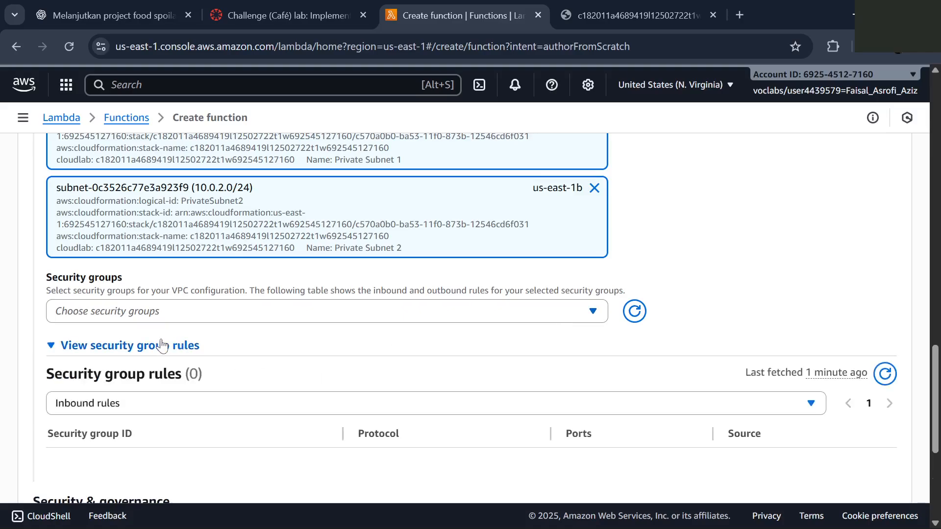
pyautogui.click(281, 2)
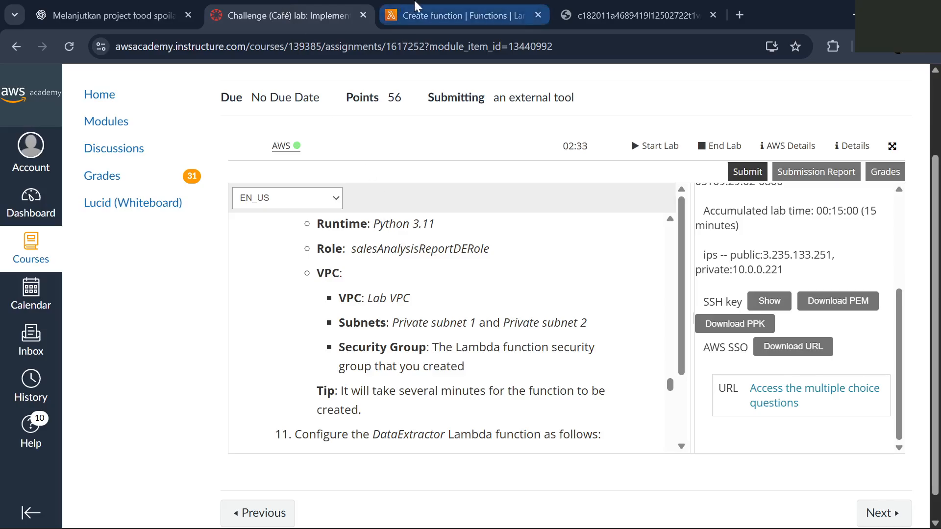
pyautogui.scroll(-2, 449, 286)
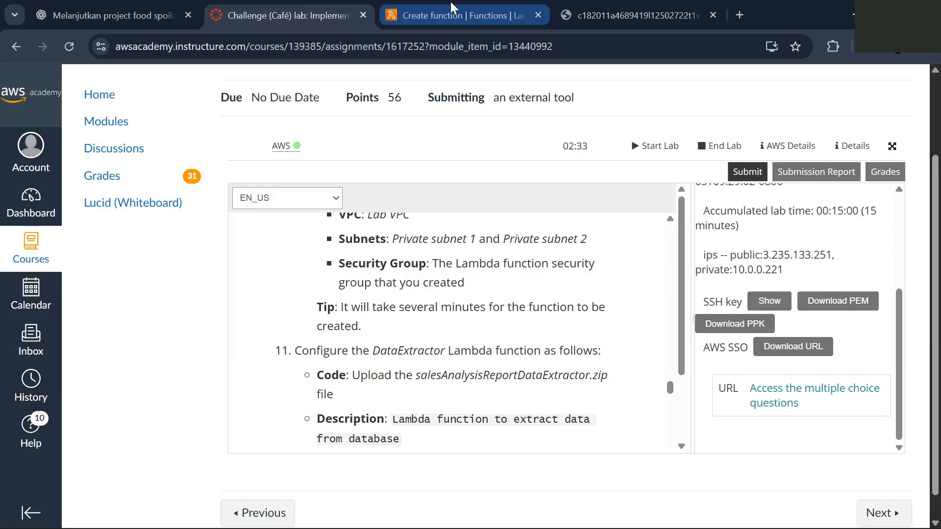
# Refresh the available security groups, add LambdaSG to the function's VPC configuration, and check the lab instructions that follow
pyautogui.click(448, 17)
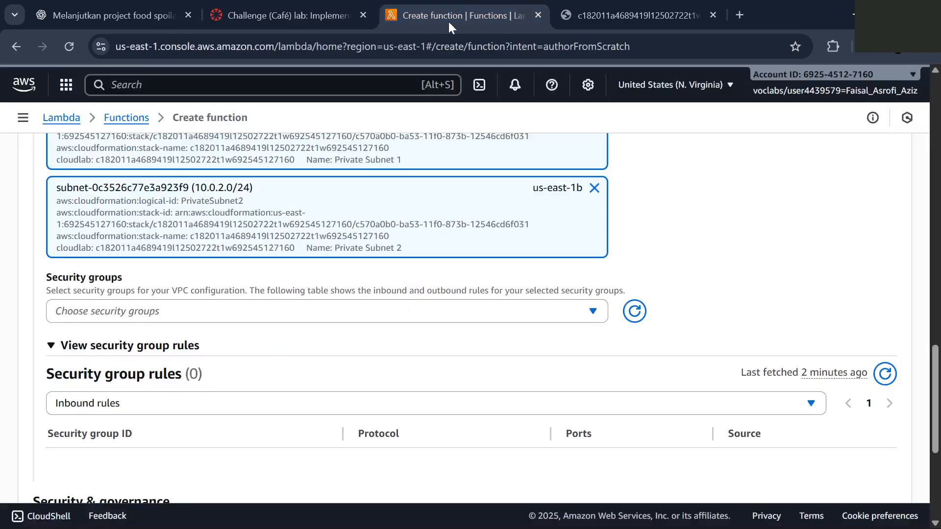
pyautogui.click(183, 346)
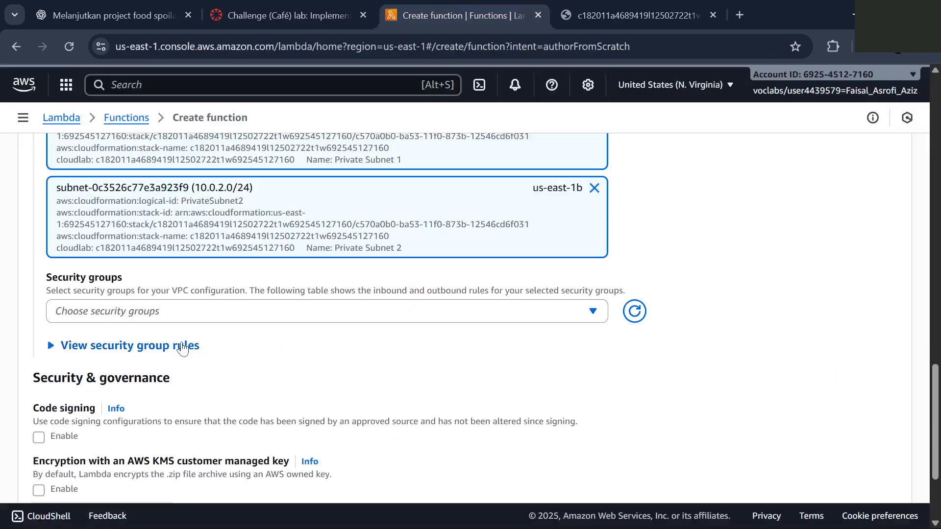
pyautogui.scroll(1, 183, 349)
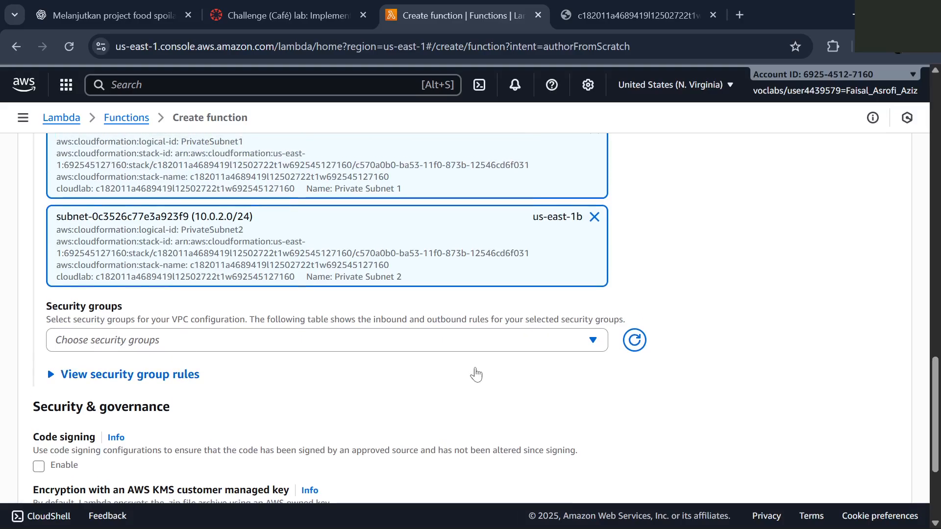
pyautogui.scroll(-1, 567, 342)
pyautogui.scroll(-3, 567, 342)
pyautogui.click(633, 221)
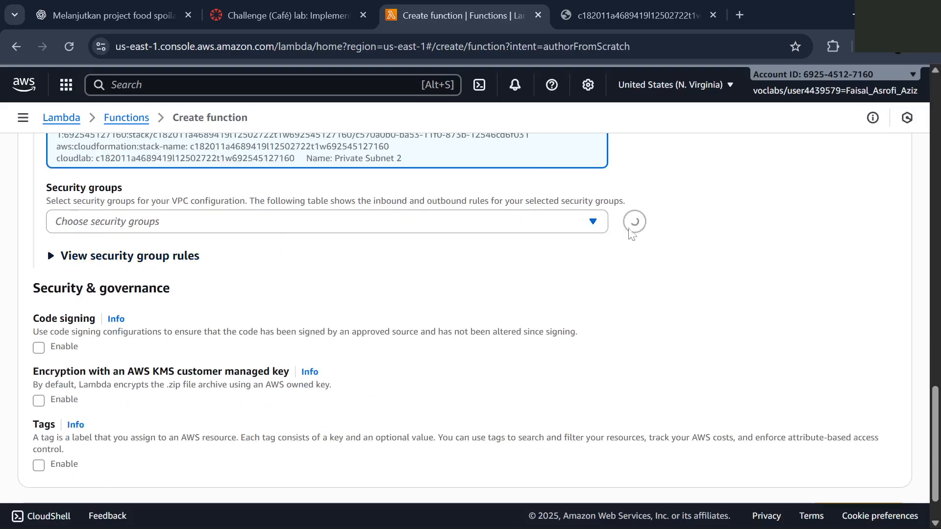
pyautogui.click(592, 224)
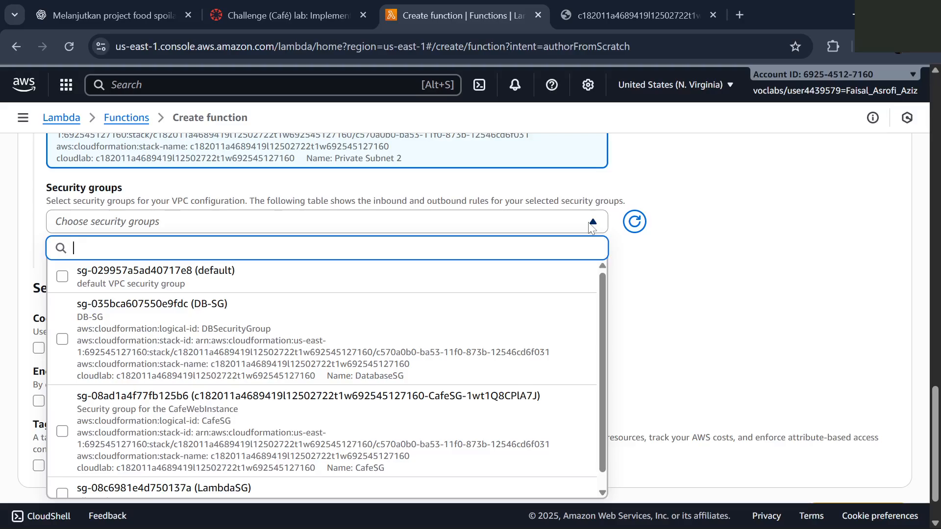
pyautogui.scroll(-1, 436, 355)
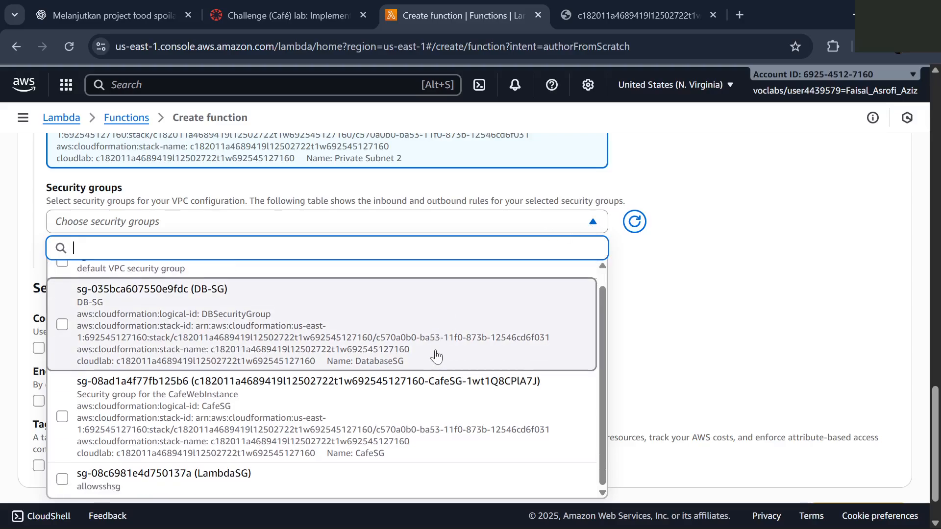
pyautogui.click(321, 497)
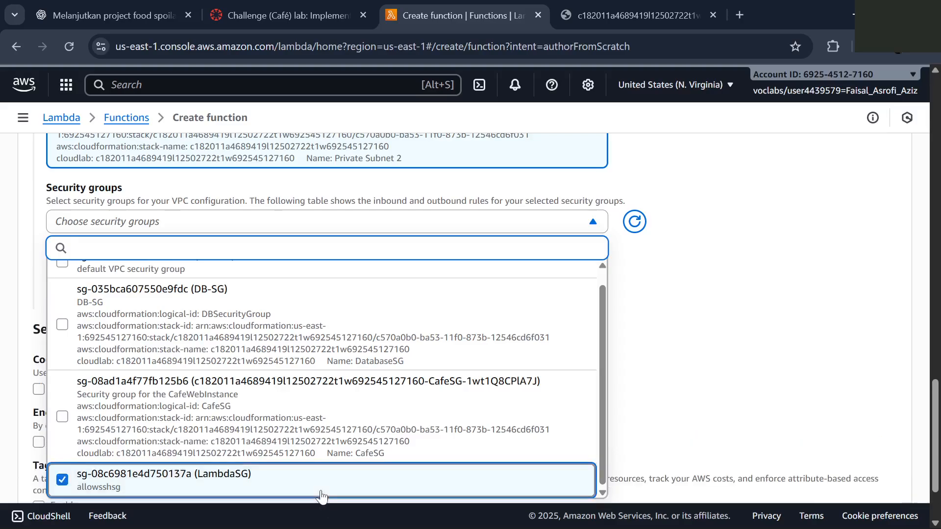
pyautogui.click(720, 316)
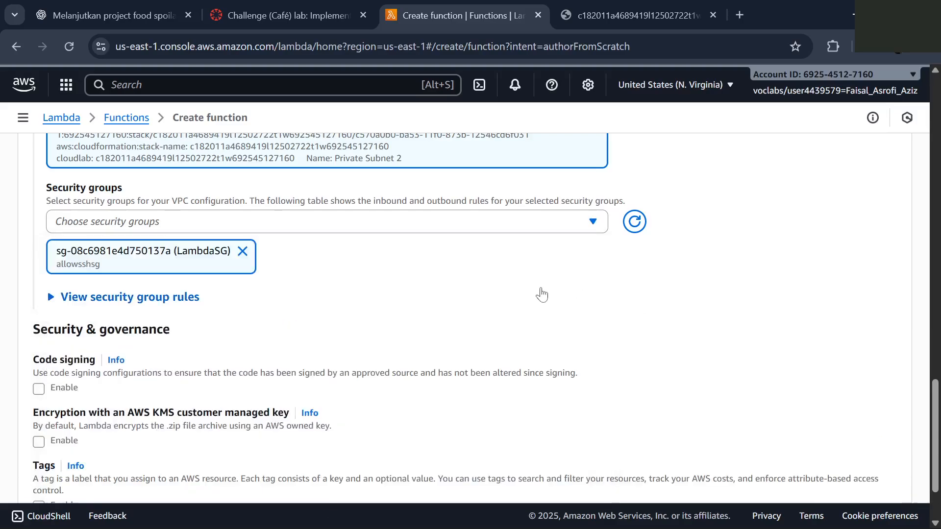
pyautogui.scroll(-2, 541, 294)
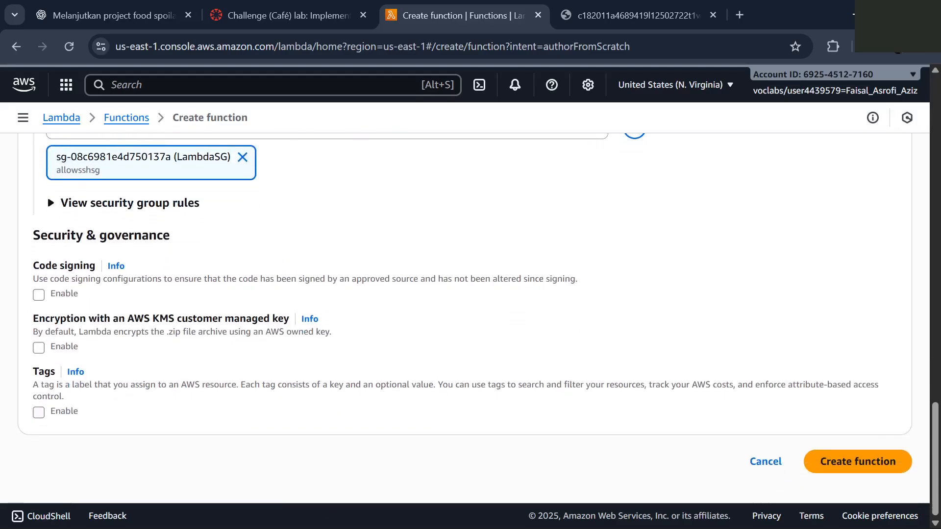
pyautogui.click(323, 5)
pyautogui.scroll(-1, 400, 194)
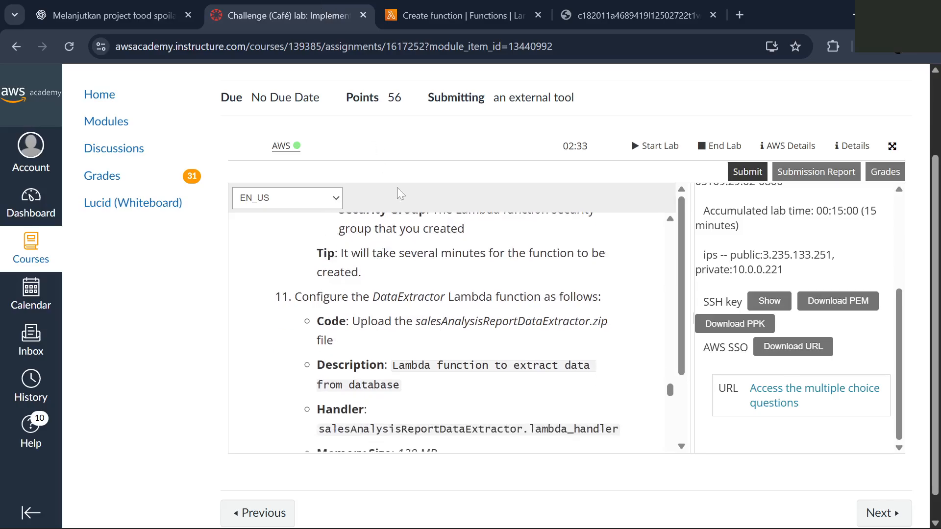
pyautogui.click(437, 9)
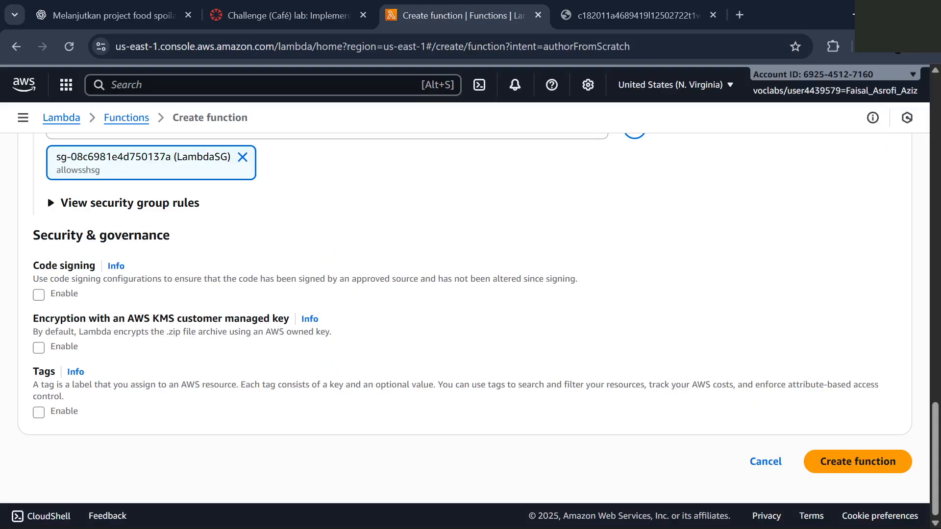
pyautogui.click(39, 295)
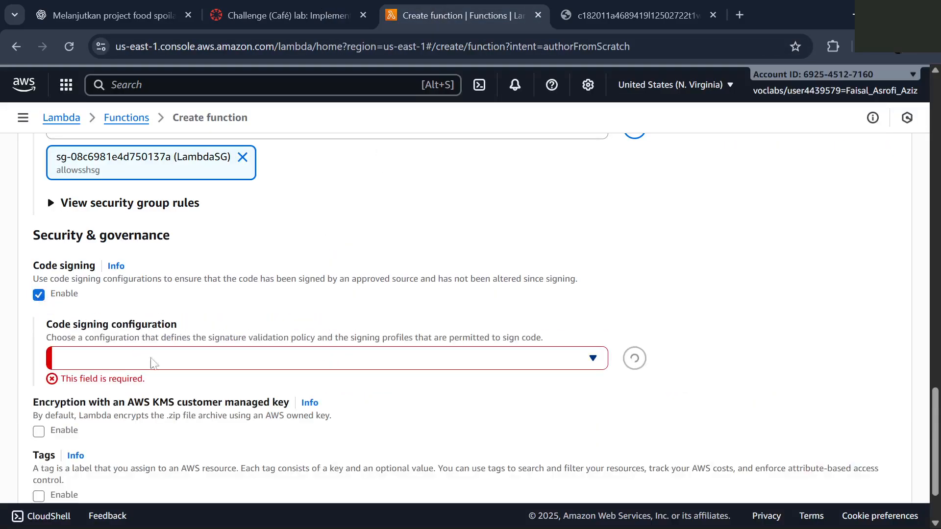
pyautogui.click(184, 368)
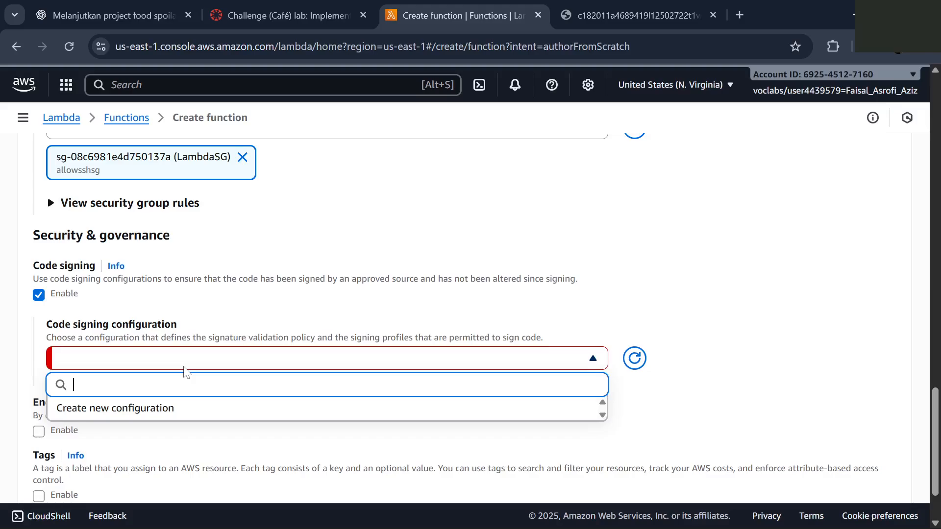
pyautogui.click(49, 297)
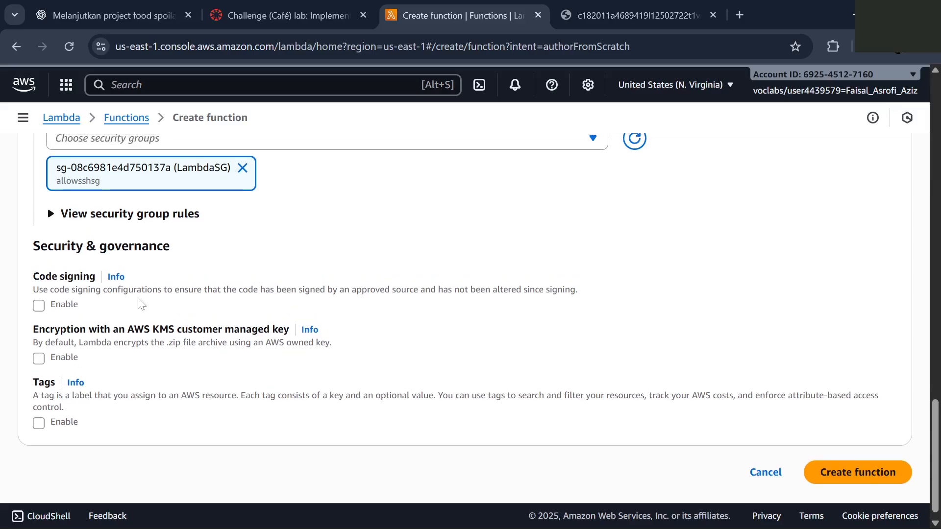
# Review the selected subnets and security group, recheck the lab instructions, and create the Lambda function
pyautogui.scroll(1, 139, 303)
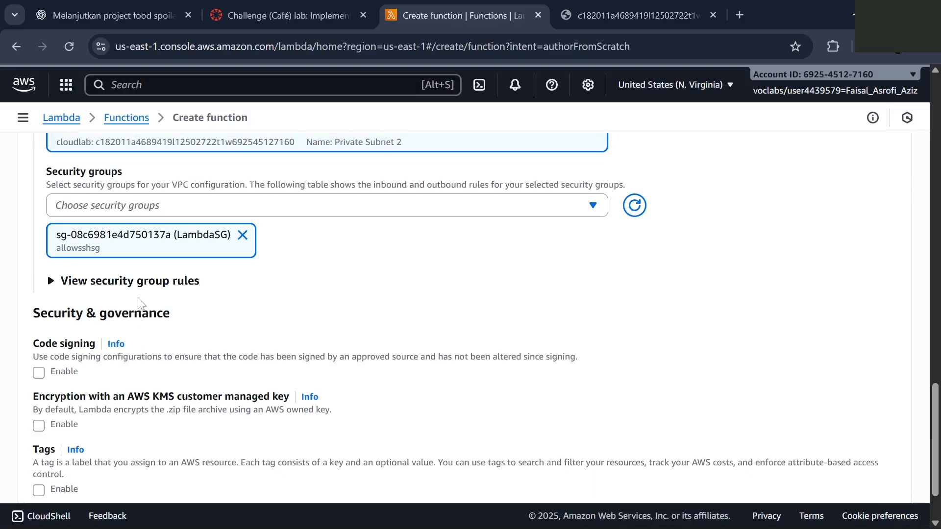
pyautogui.scroll(1, 139, 304)
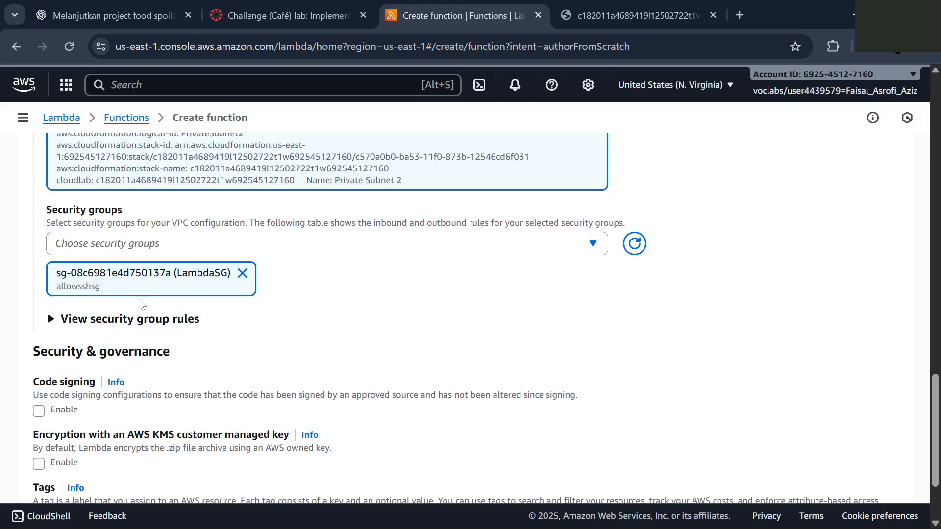
pyautogui.scroll(-2, 139, 304)
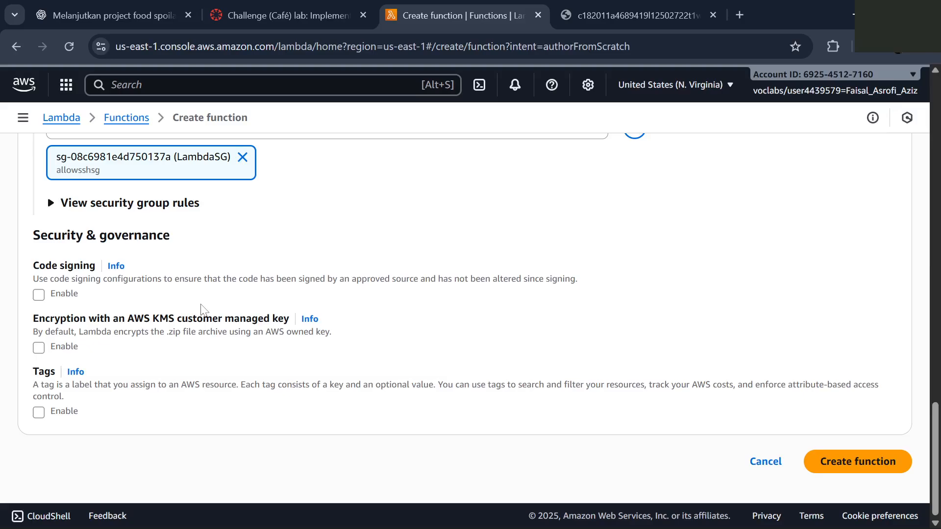
pyautogui.scroll(6, 201, 308)
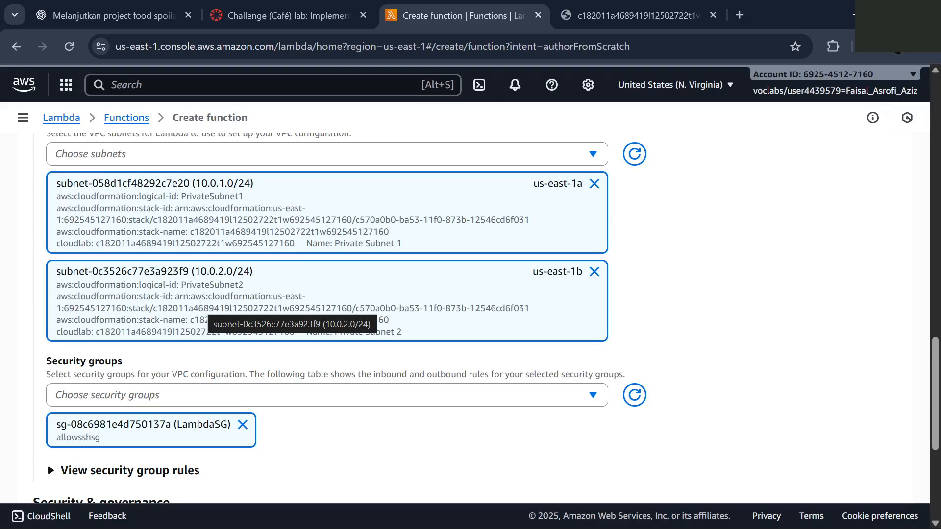
pyautogui.scroll(-5, 201, 308)
pyautogui.click(275, 16)
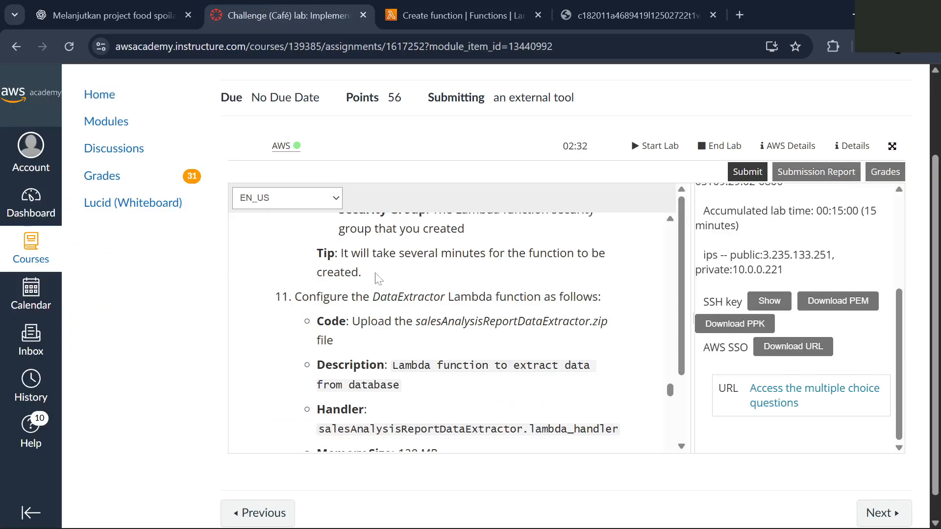
pyautogui.click(444, 16)
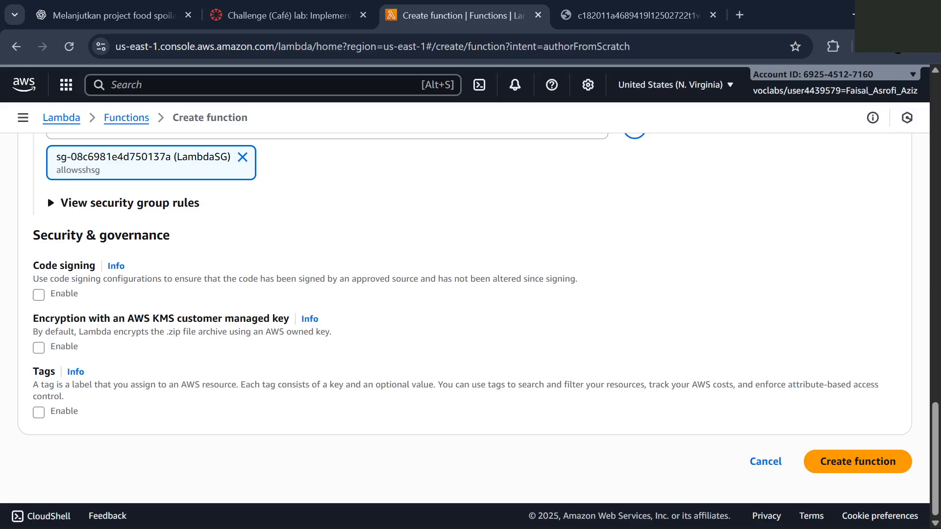
pyautogui.click(255, 6)
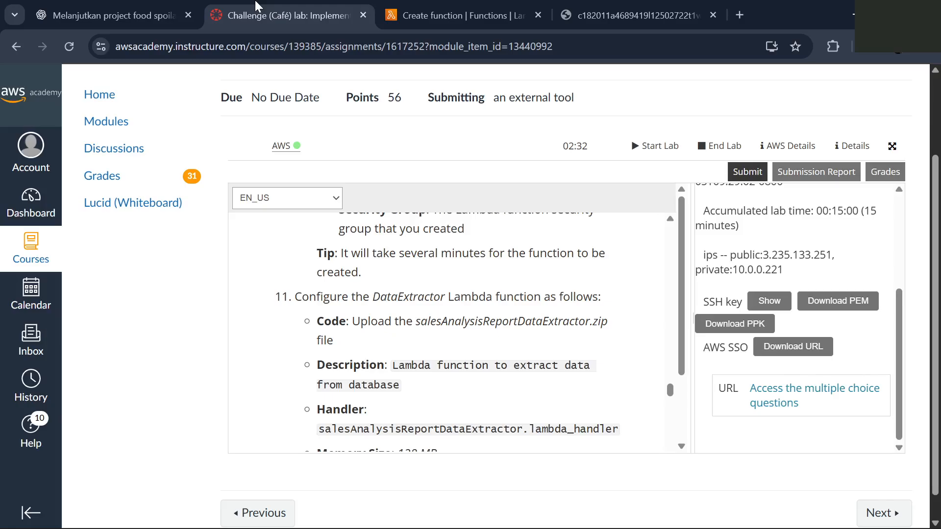
pyautogui.click(397, 22)
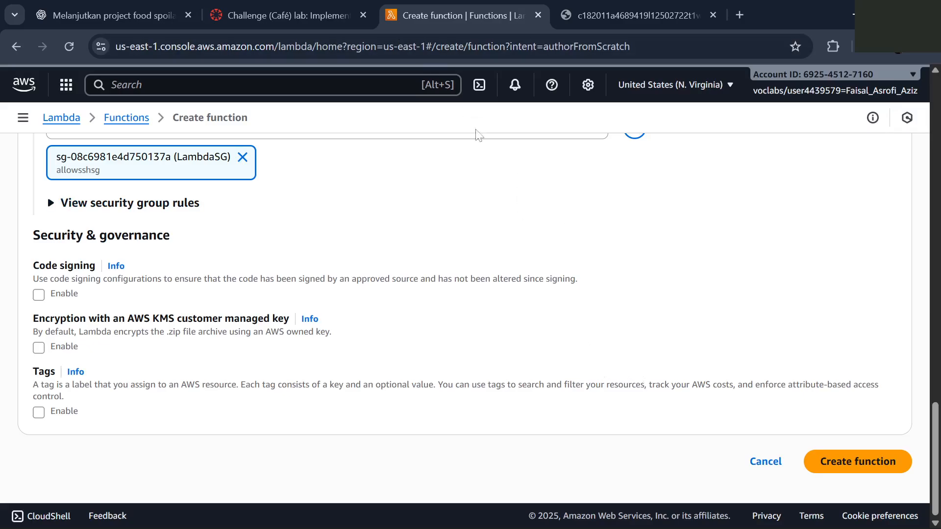
pyautogui.click(307, 5)
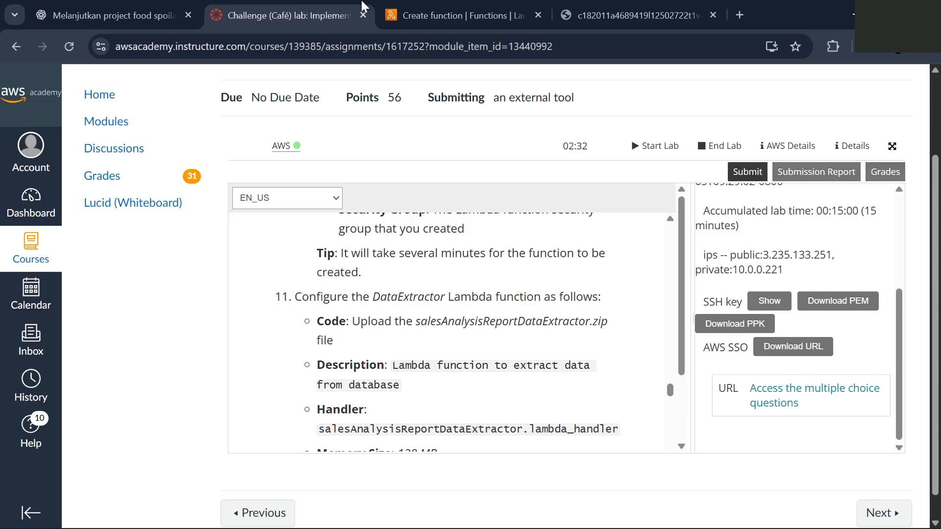
pyautogui.click(388, 5)
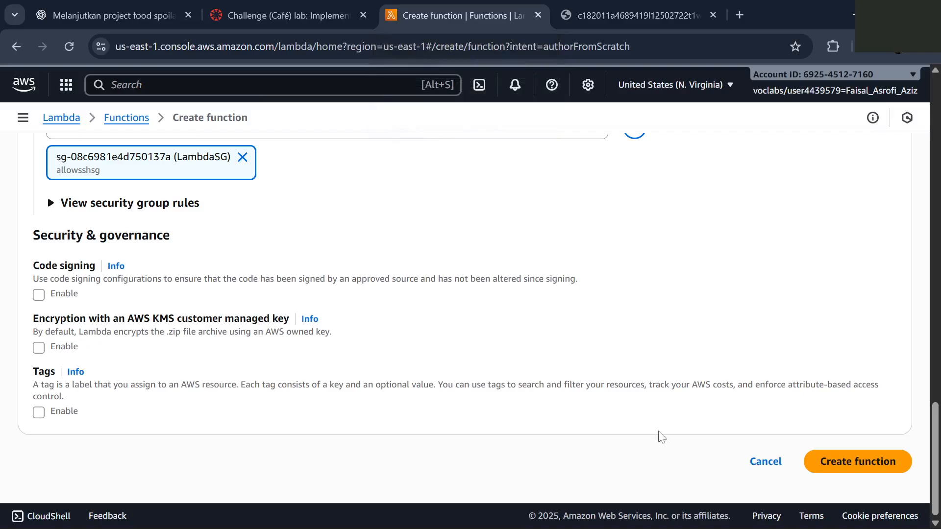
pyautogui.click(820, 471)
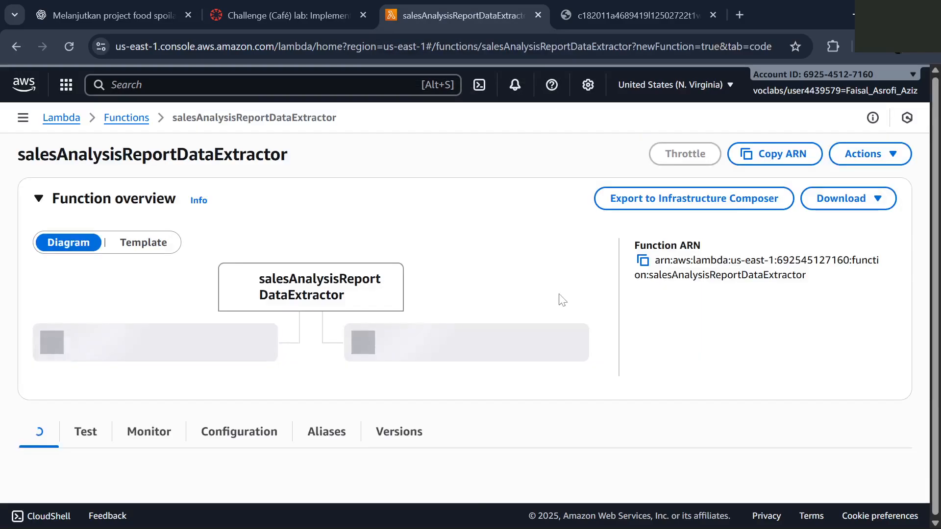
# Check the DataExtractor configuration instructions in the lab and dismiss the new function's Getting started dialog
pyautogui.click(273, 5)
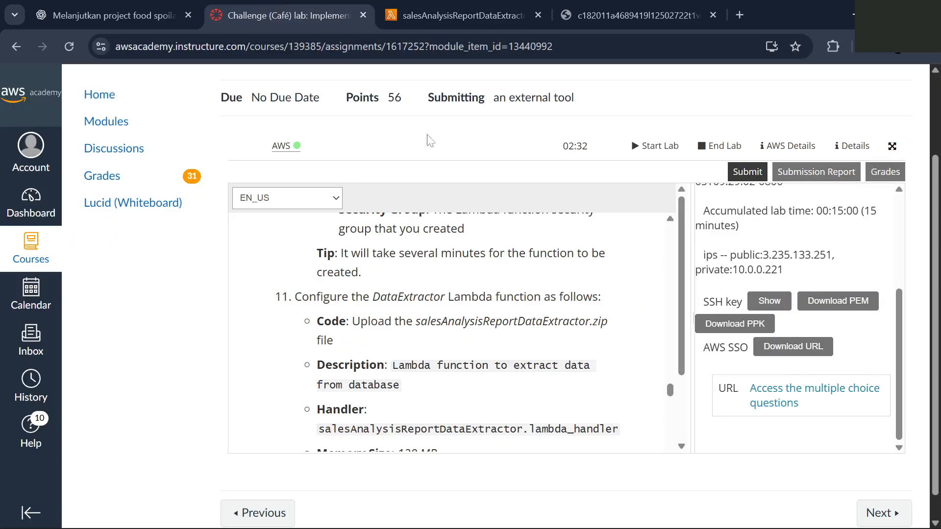
pyautogui.click(435, 9)
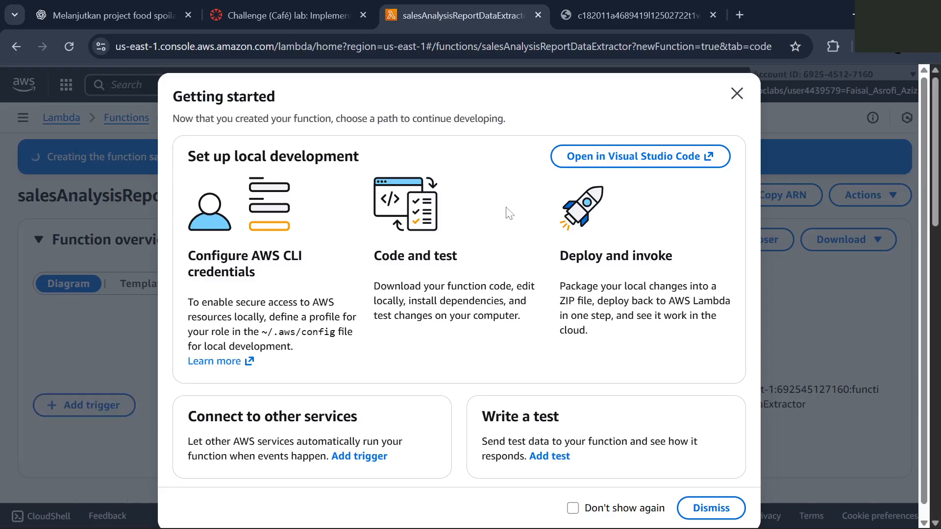
pyautogui.scroll(-1, 524, 248)
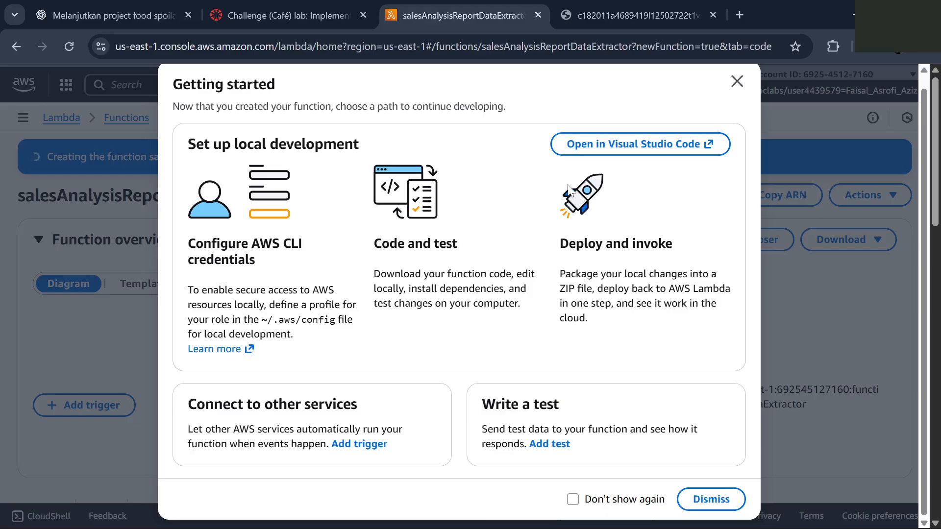
pyautogui.click(737, 82)
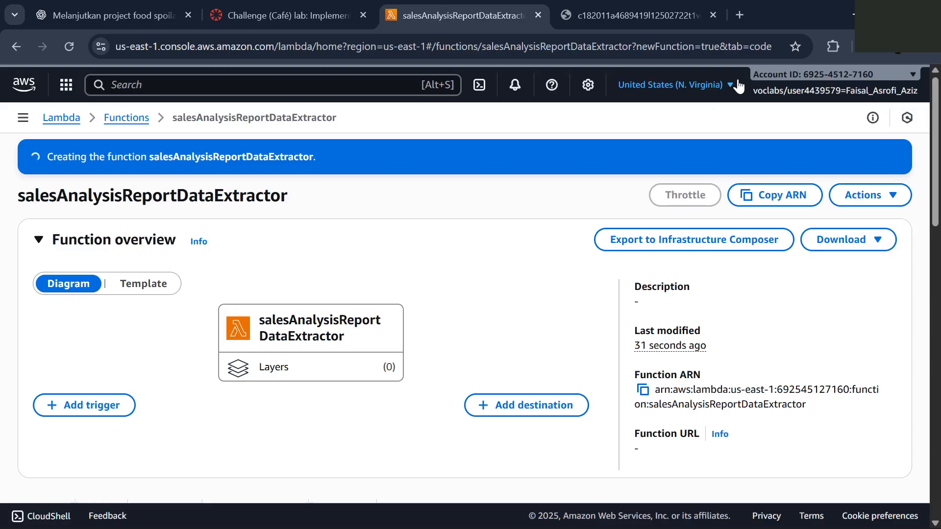
# Examine the new function's code source and compare it with the lab's code upload, description and handler requirements
pyautogui.scroll(-3, 610, 213)
pyautogui.scroll(-3, 610, 213)
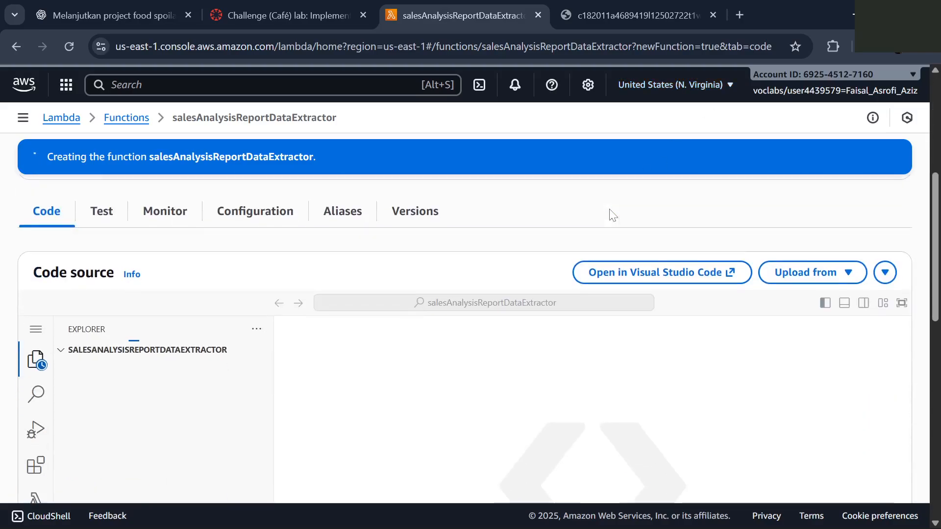
pyautogui.scroll(-1, 611, 213)
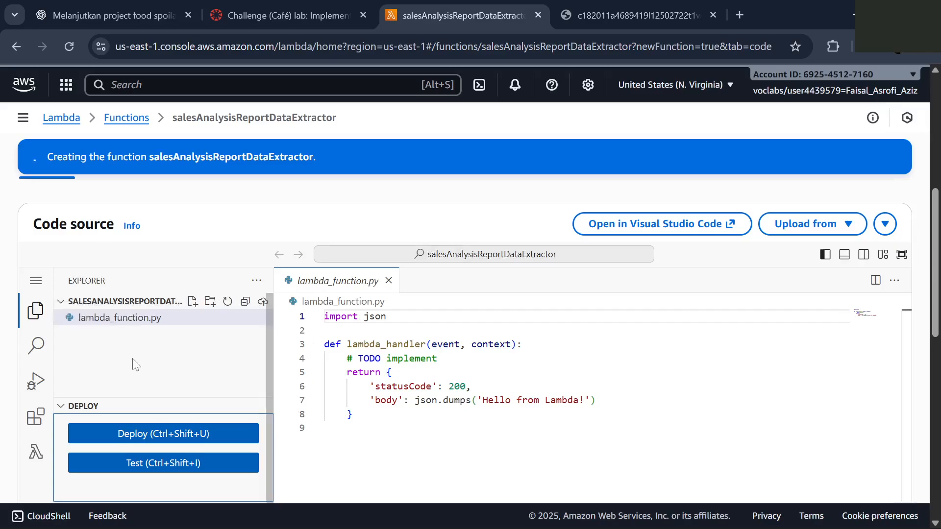
pyautogui.click(237, 12)
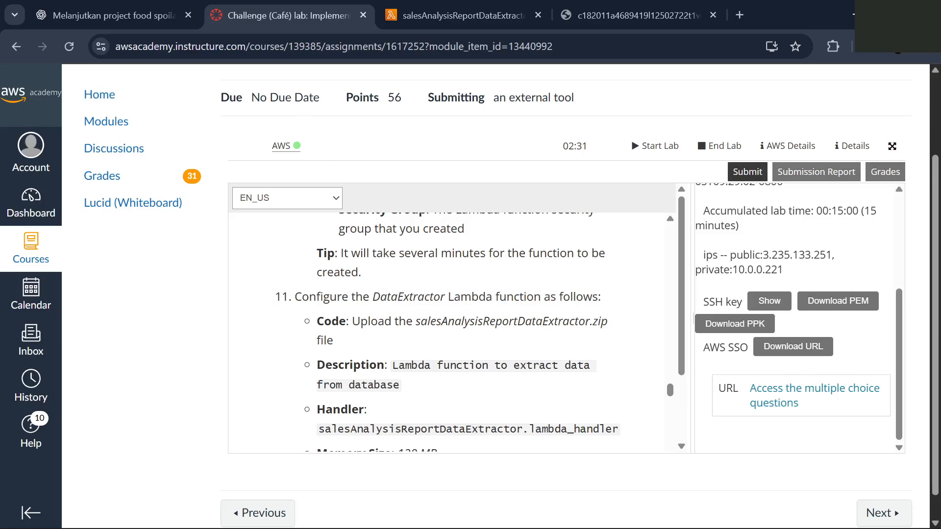
pyautogui.click(478, 12)
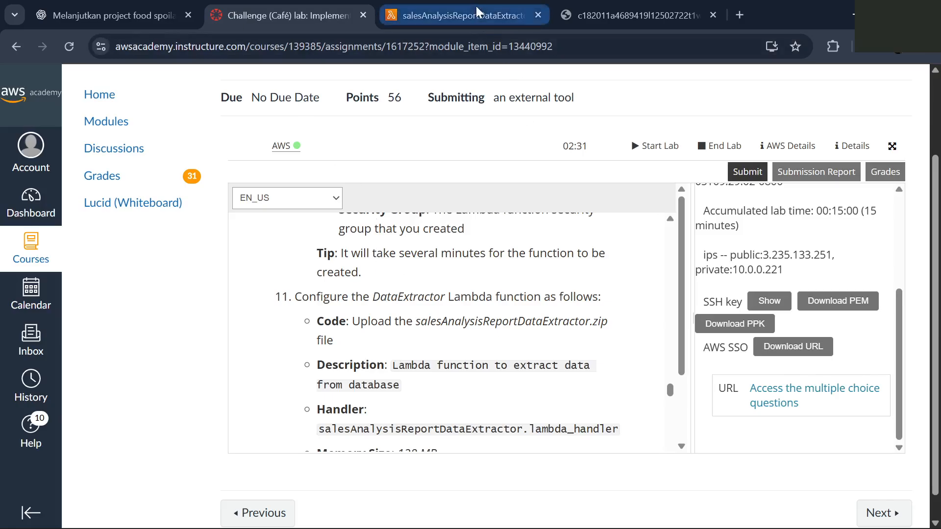
pyautogui.click(478, 11)
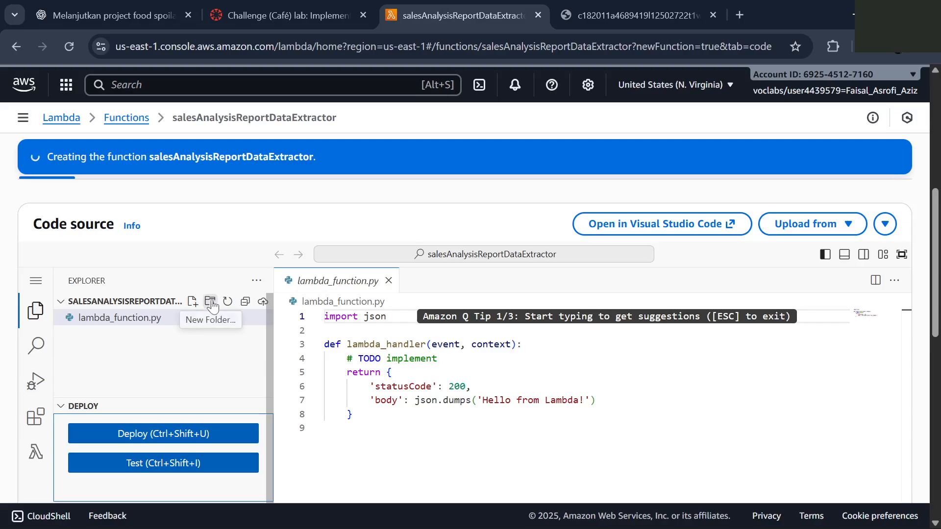
pyautogui.scroll(-2, 297, 331)
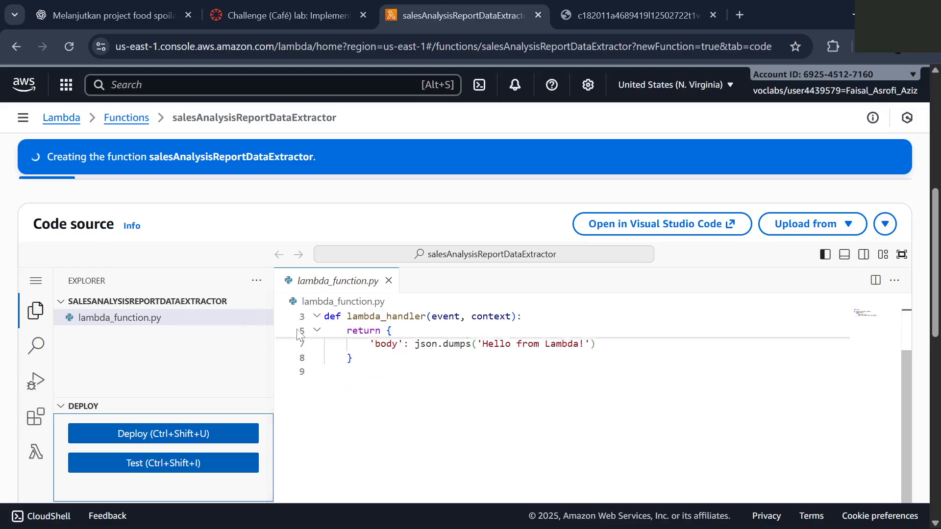
pyautogui.scroll(2, 300, 335)
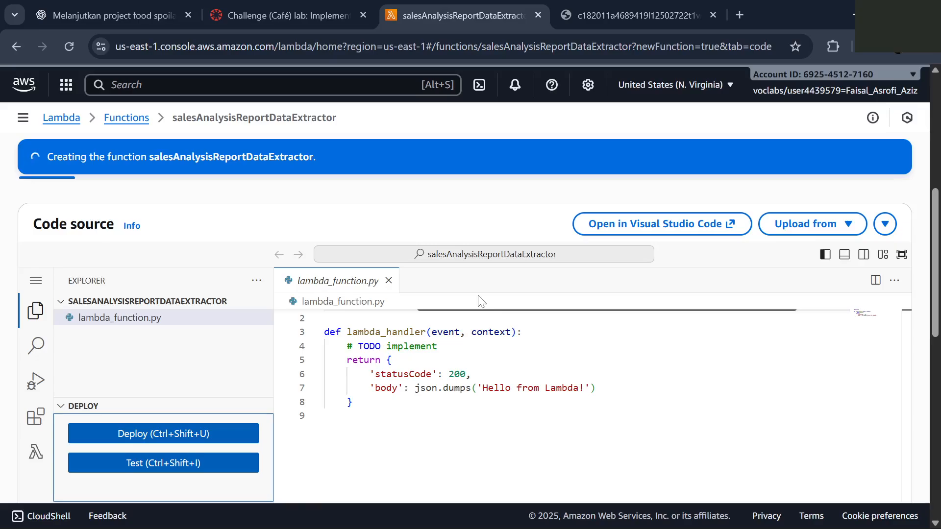
pyautogui.scroll(-1, 480, 299)
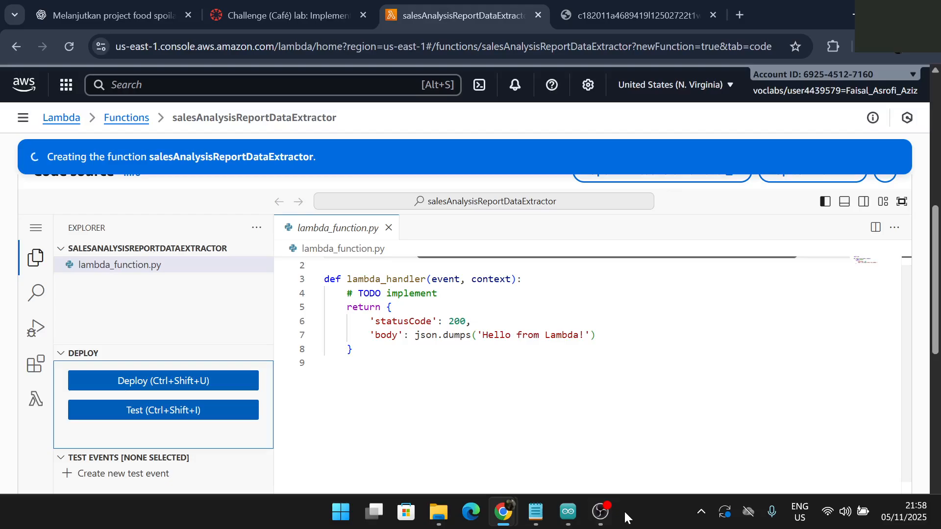
pyautogui.click(617, 510)
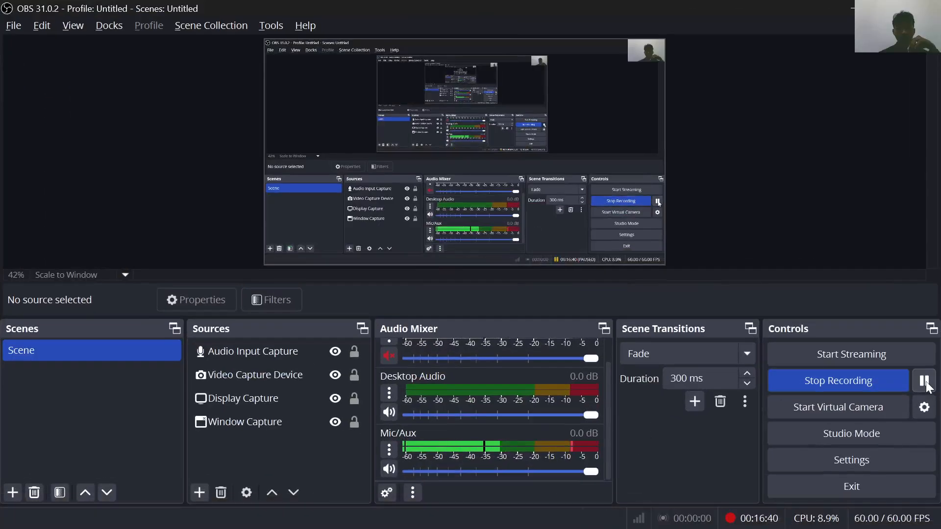
pyautogui.hotkey('alt', 'Tab')
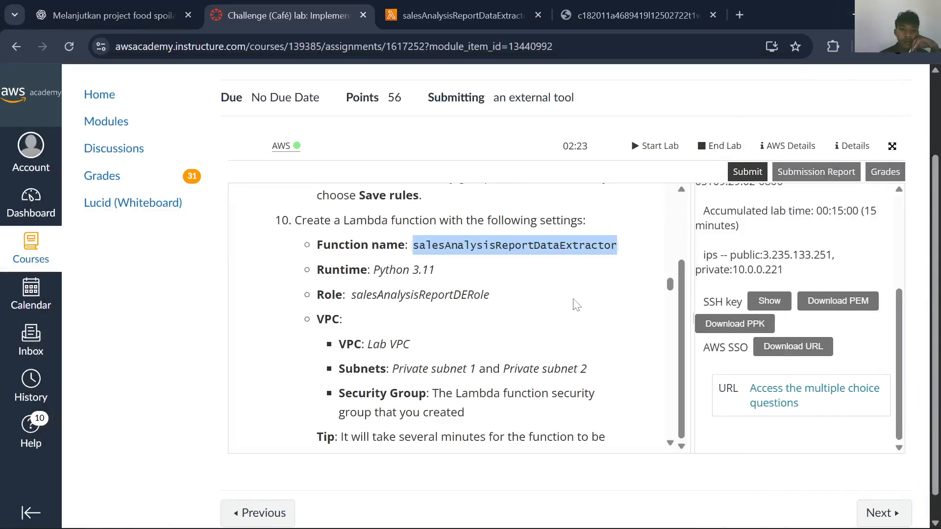
# Recheck the lab's DatabaseSG and Lambda function settings, and check the creation status of salesAnalysisReportDataExtractor
pyautogui.scroll(4, 576, 304)
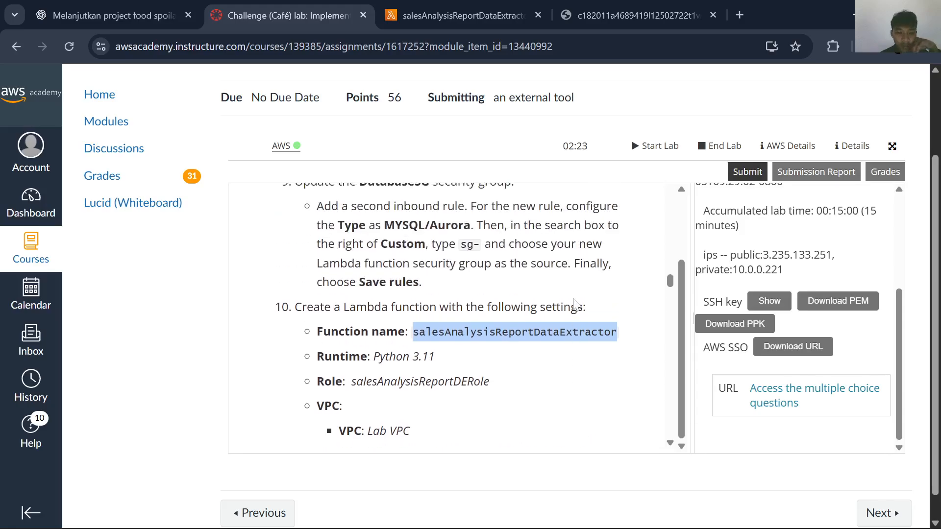
pyautogui.scroll(5, 577, 305)
pyautogui.scroll(-8, 578, 307)
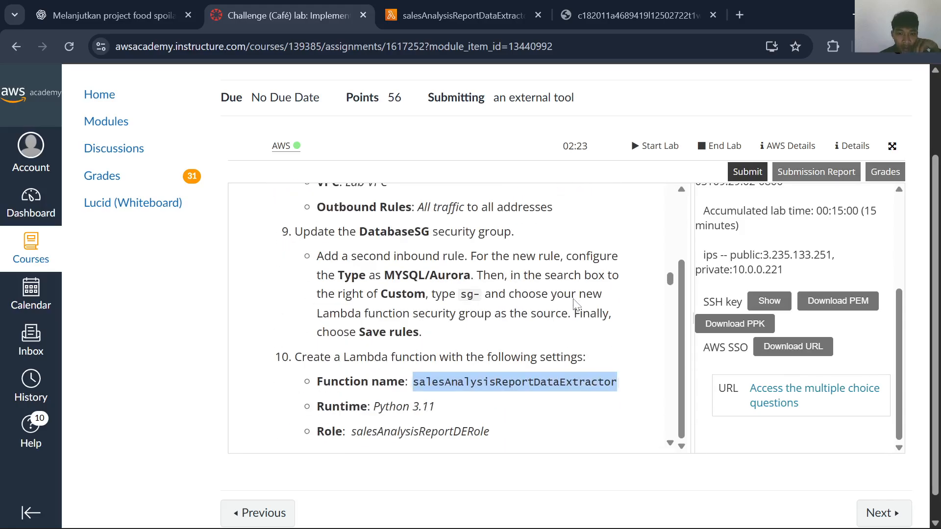
pyautogui.scroll(1, 483, 322)
pyautogui.click(431, 14)
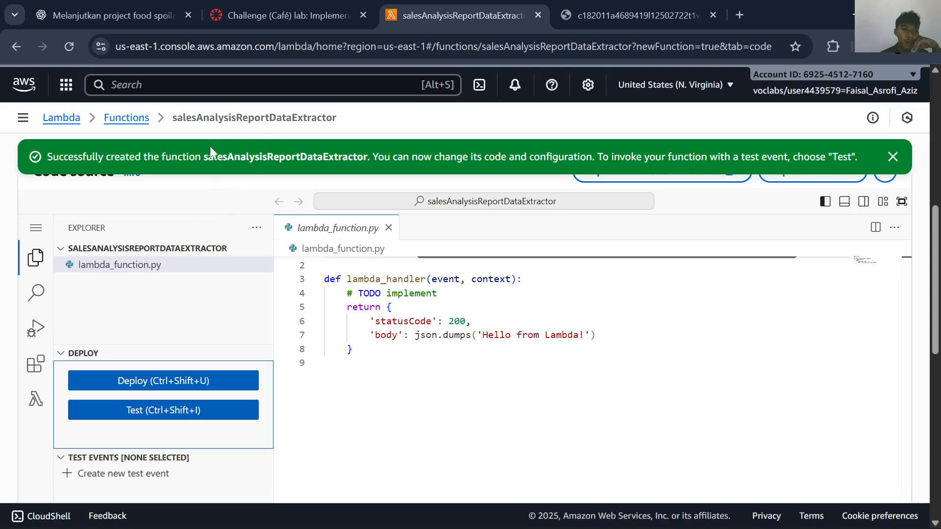
pyautogui.click(342, 7)
pyautogui.click(465, 6)
pyautogui.click(336, 7)
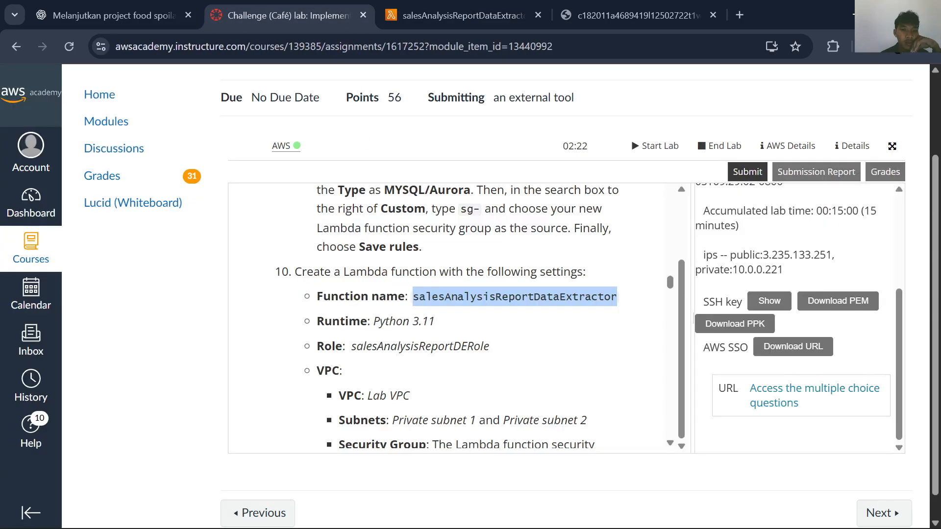
# Read the lab's code, description and handler requirements for the DataExtractor function and find its code source section
pyautogui.scroll(-2, 451, 316)
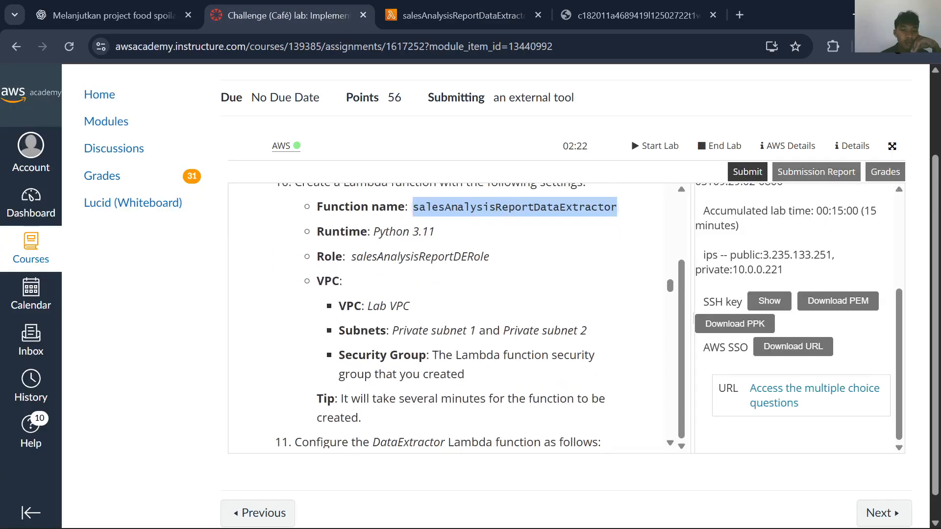
pyautogui.scroll(-1, 424, 343)
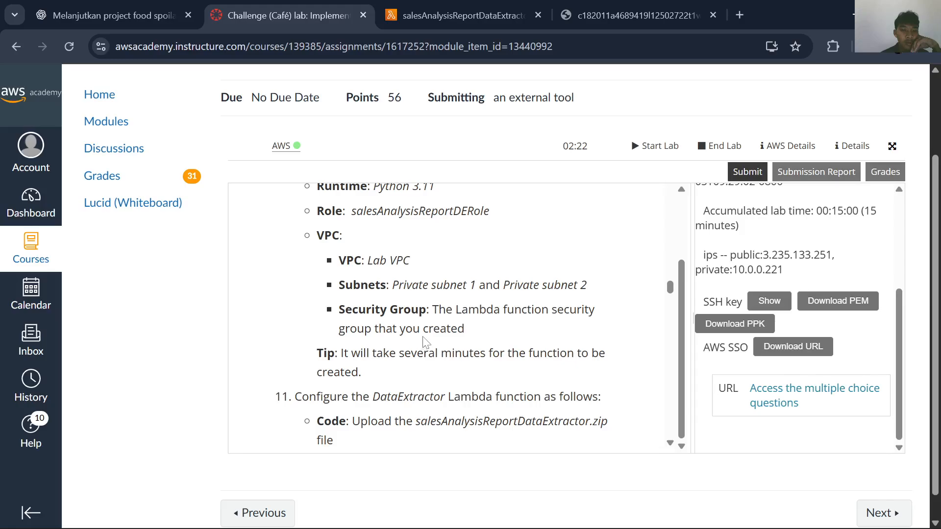
pyautogui.scroll(-1, 425, 342)
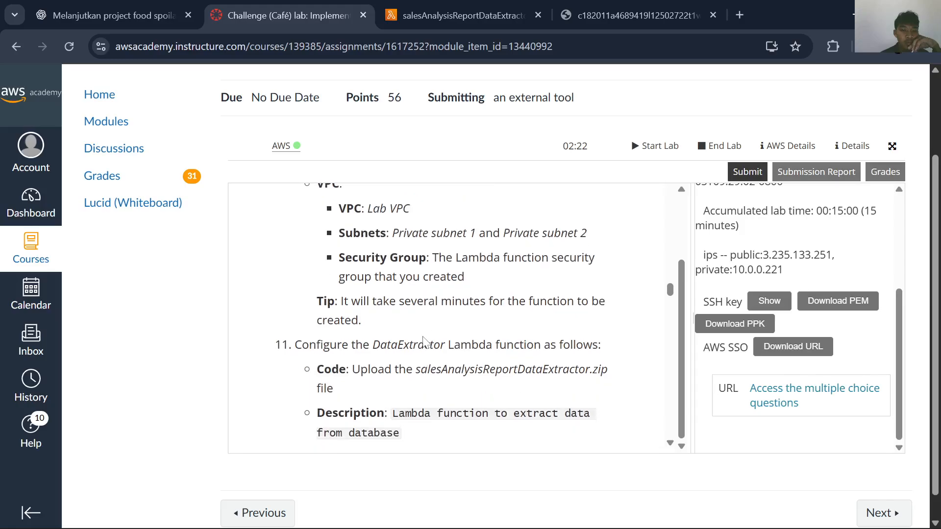
pyautogui.scroll(-1, 424, 342)
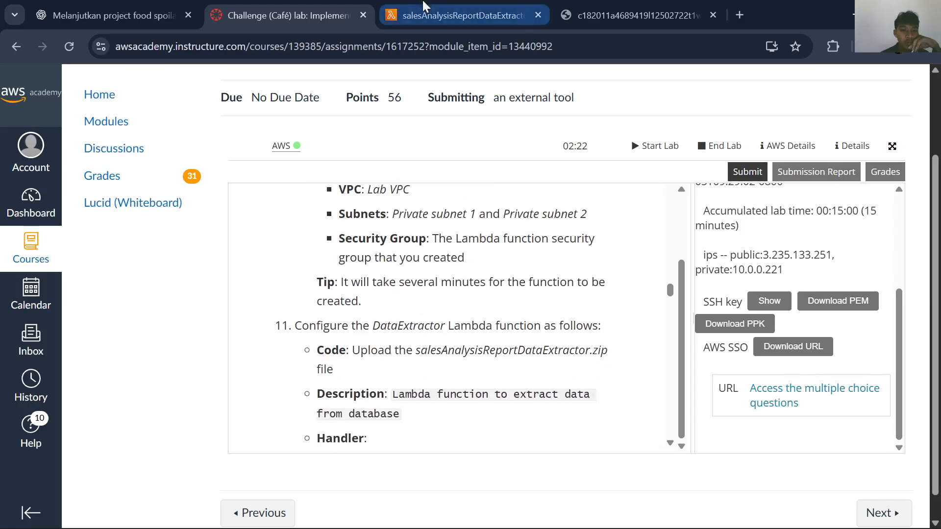
pyautogui.click(419, 11)
pyautogui.scroll(4, 652, 306)
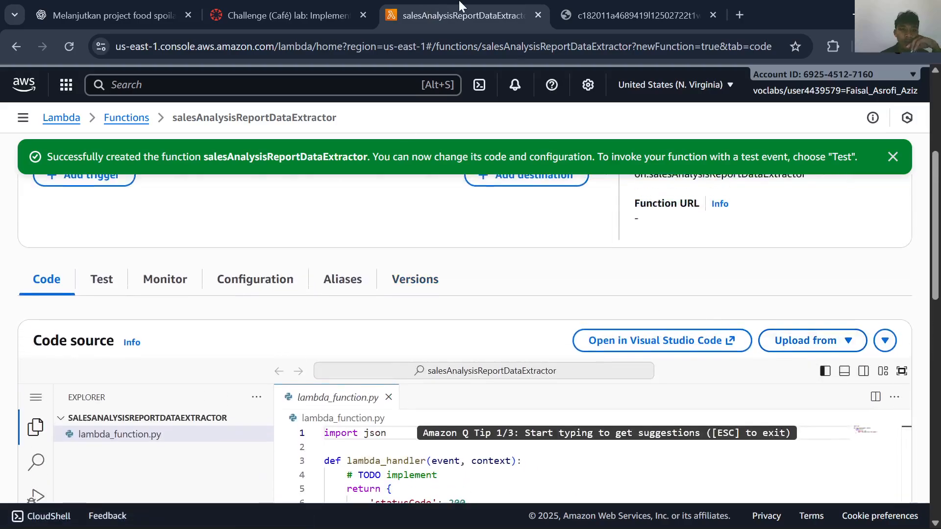
pyautogui.click(238, 10)
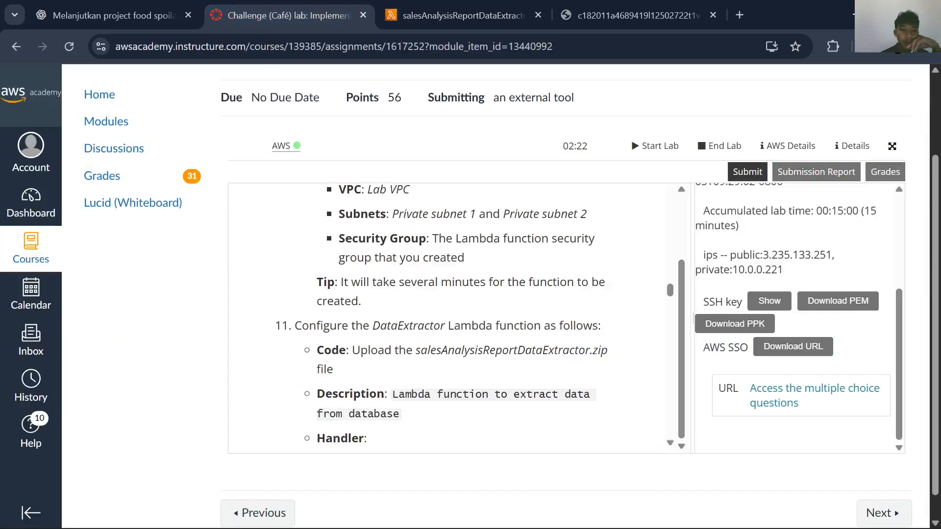
pyautogui.scroll(1, 446, 319)
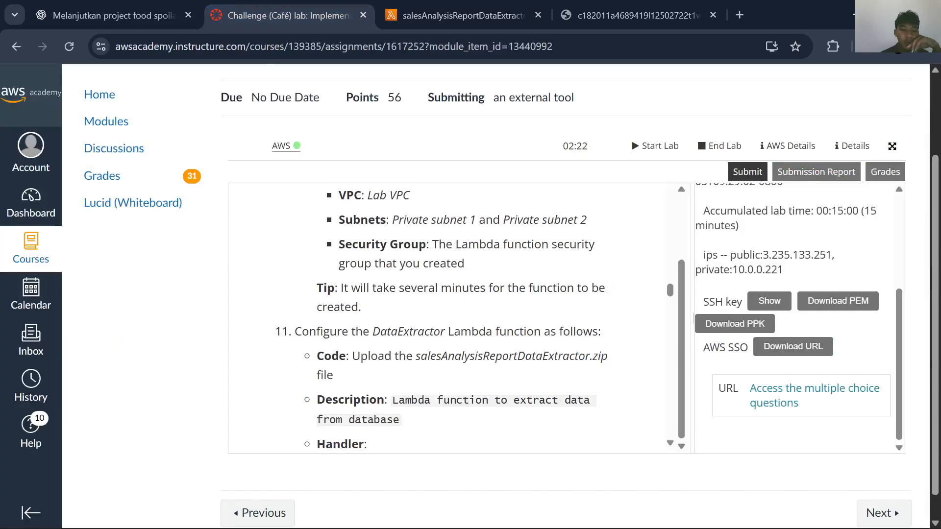
# Start a .zip file upload for the function's code and recheck the required file name in the lab instructions
pyautogui.click(434, 15)
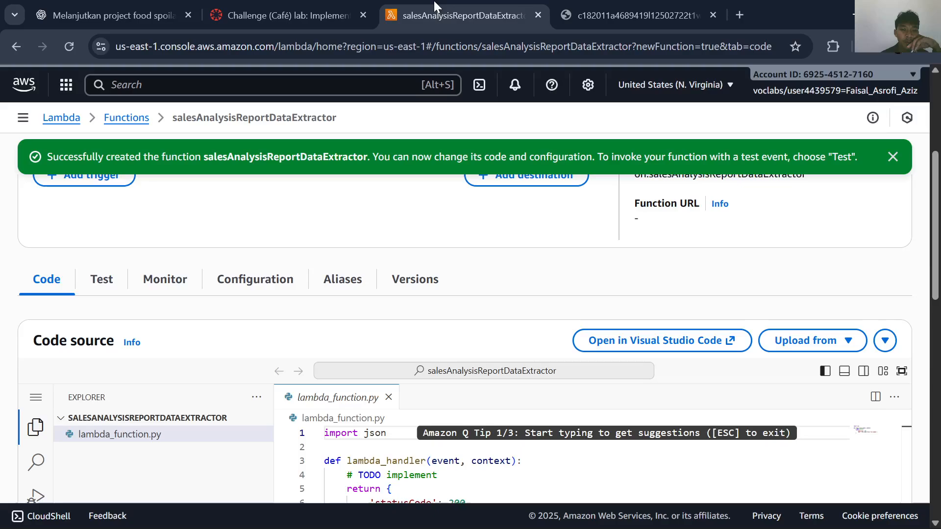
pyautogui.click(808, 341)
pyautogui.click(774, 368)
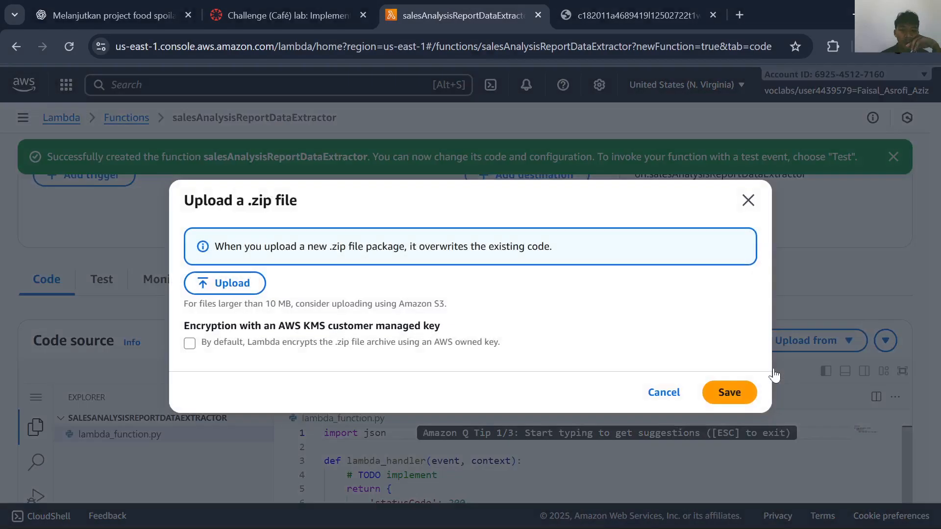
pyautogui.click(253, 12)
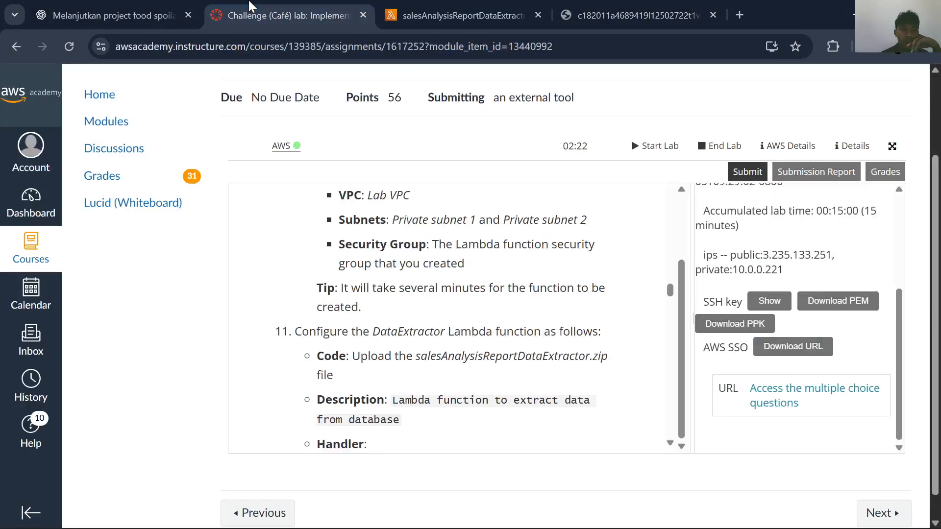
pyautogui.click(461, 6)
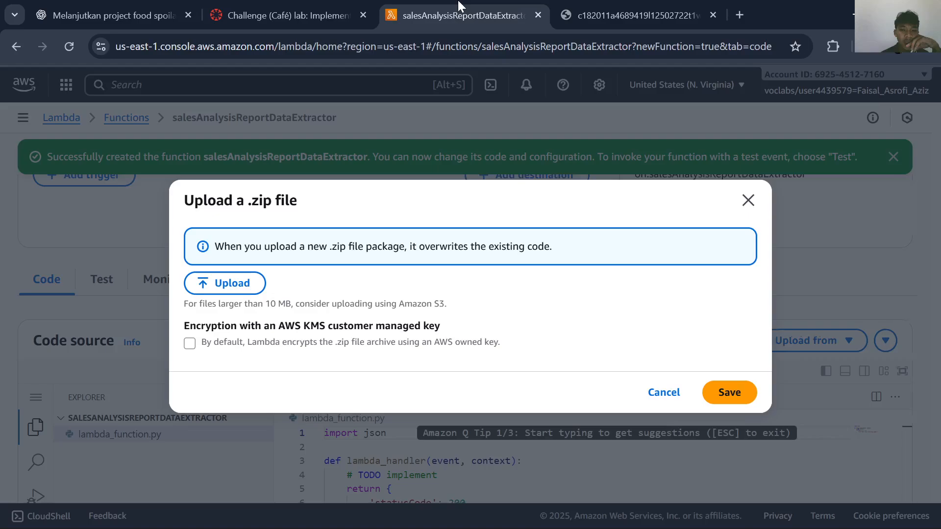
# Upload salesAnalysisReportDataExtractor.zip from the File exkstrak folder in Cloud Computing II and save it as the function's code
pyautogui.click(236, 283)
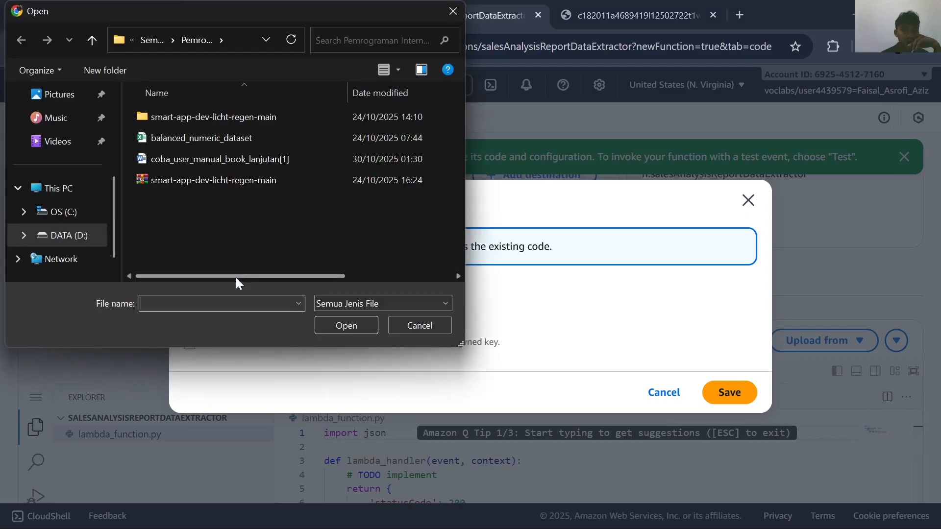
pyautogui.click(155, 42)
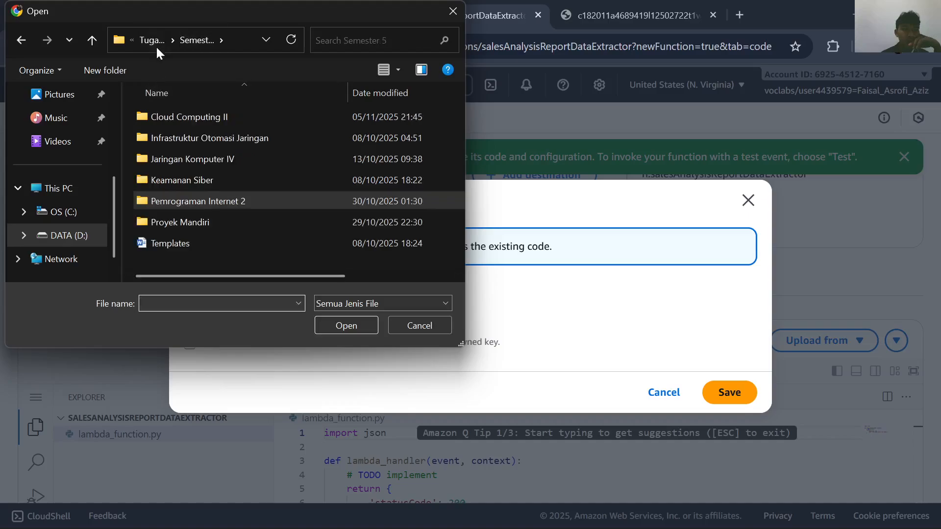
pyautogui.doubleClick(189, 122)
pyautogui.doubleClick(189, 137)
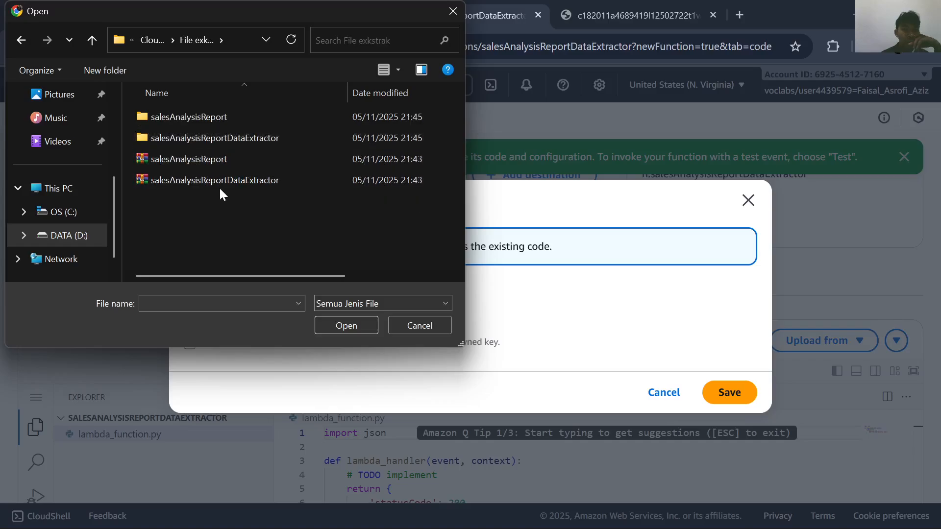
pyautogui.click(212, 181)
pyautogui.click(341, 323)
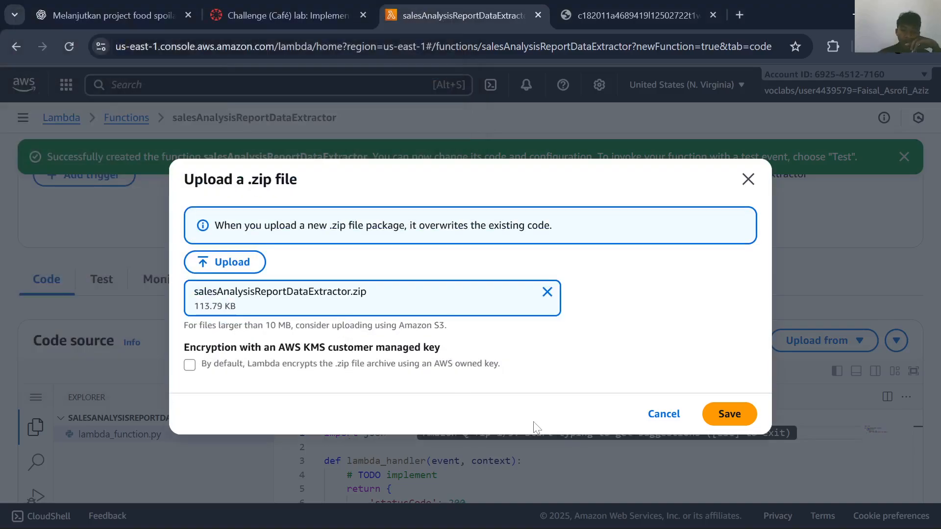
pyautogui.click(724, 414)
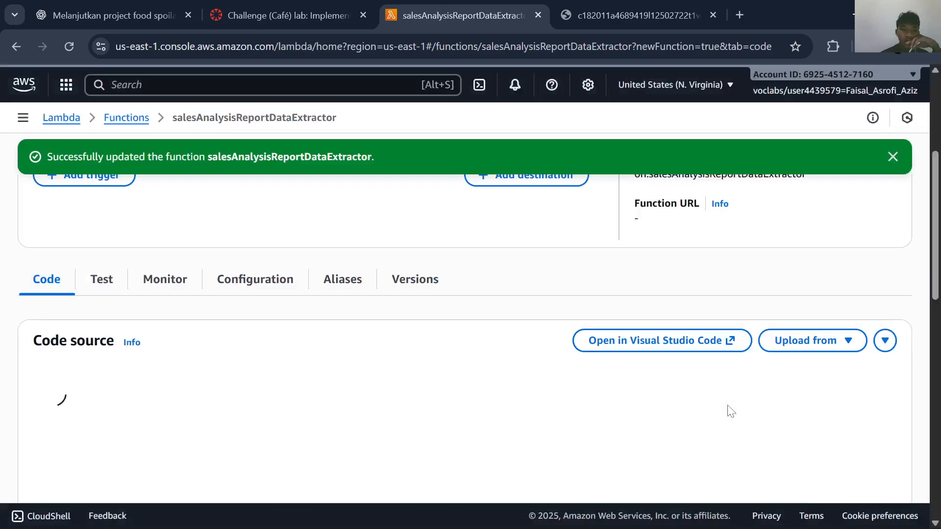
# Review the remaining DataExtractor settings in the lab and copy the description "Lambda function to extract data from database"
pyautogui.click(320, 14)
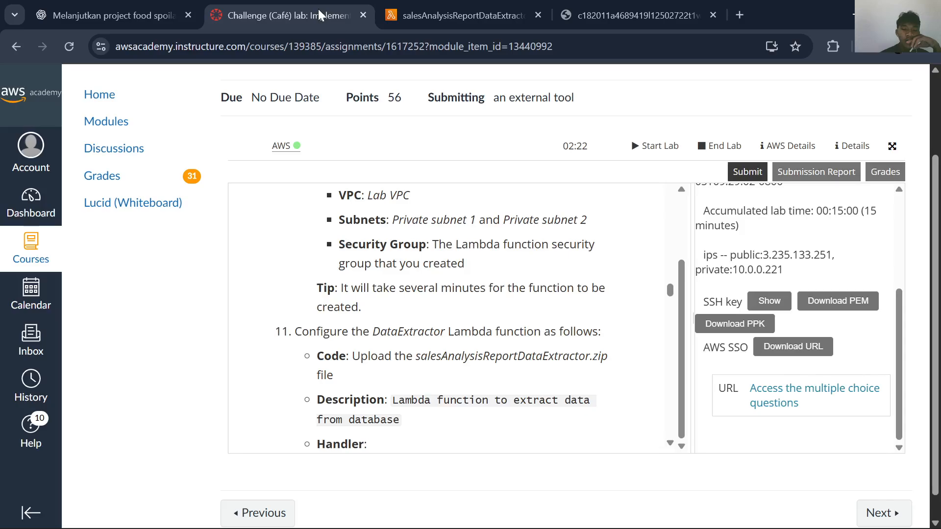
pyautogui.scroll(2, 438, 321)
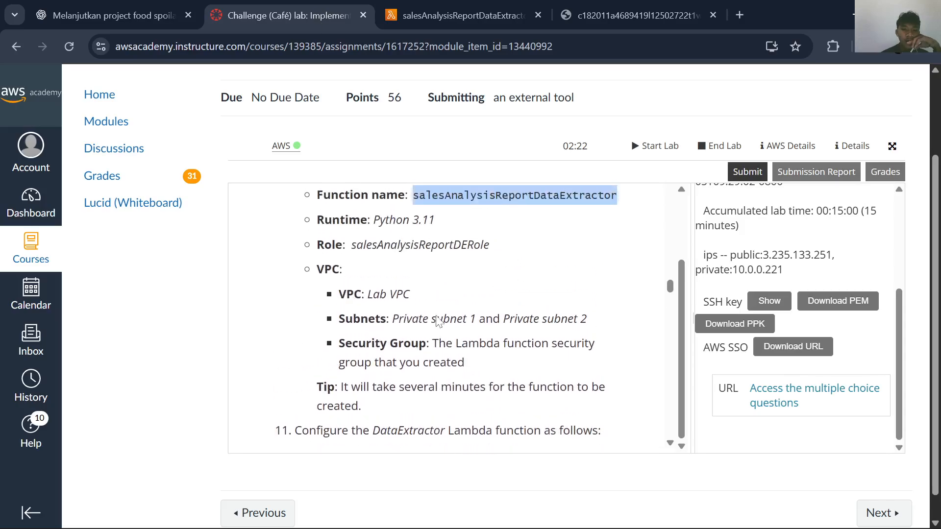
pyautogui.scroll(-5, 437, 321)
pyautogui.scroll(1, 437, 321)
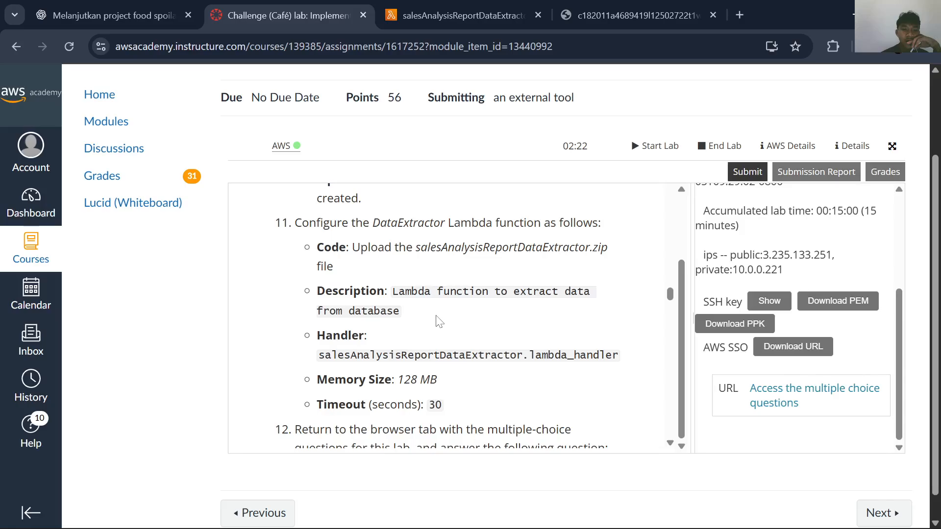
pyautogui.scroll(1, 438, 321)
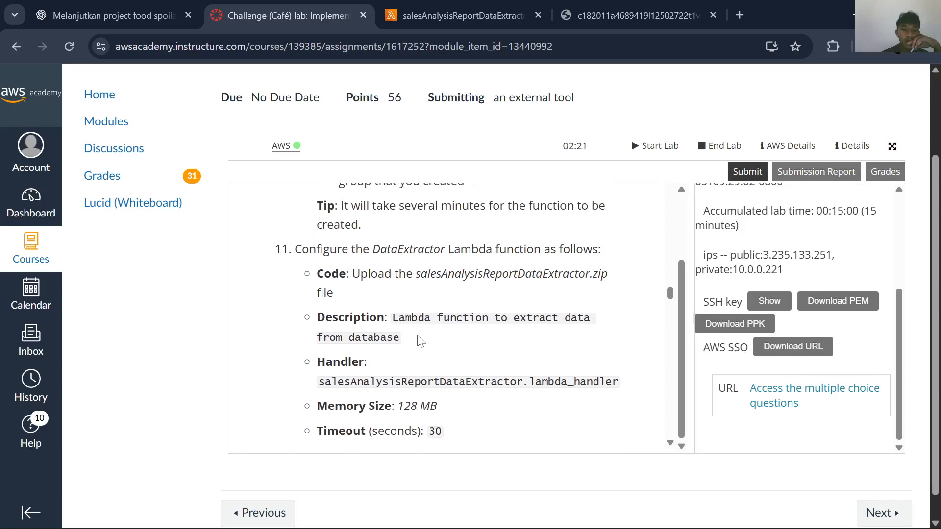
pyautogui.moveTo(392, 319); pyautogui.dragTo(400, 338)
pyautogui.hotkey('ctrl', 'c')
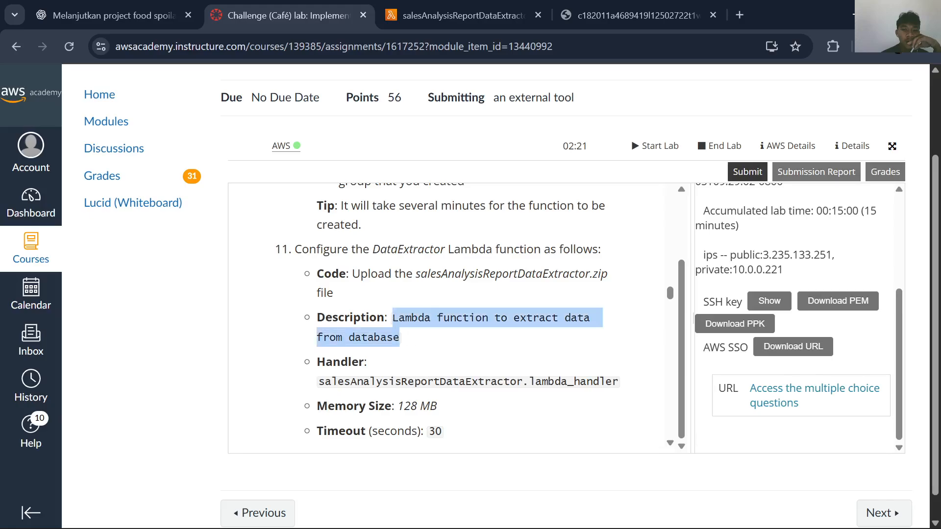
# Return to the salesAnalysisReportDataExtractor function and open its general configuration settings
pyautogui.click(433, 8)
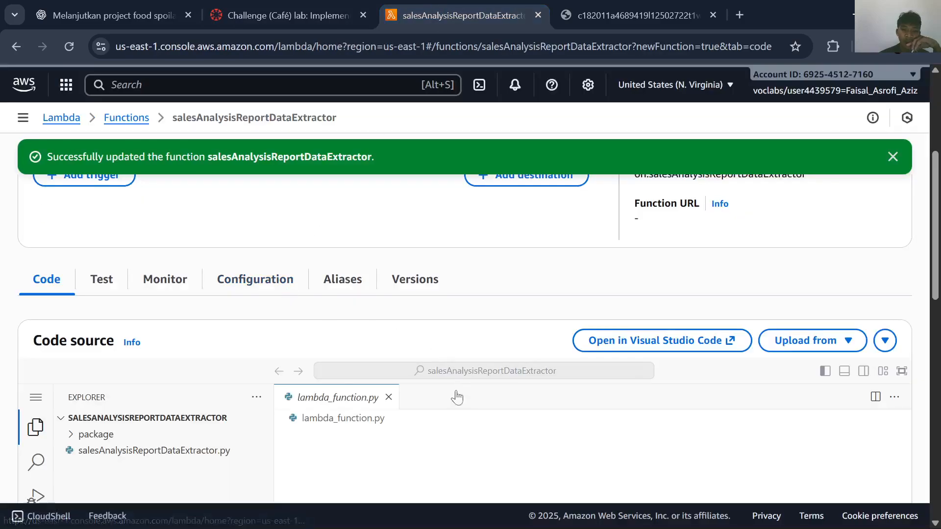
pyautogui.scroll(-2, 343, 382)
pyautogui.scroll(4, 338, 381)
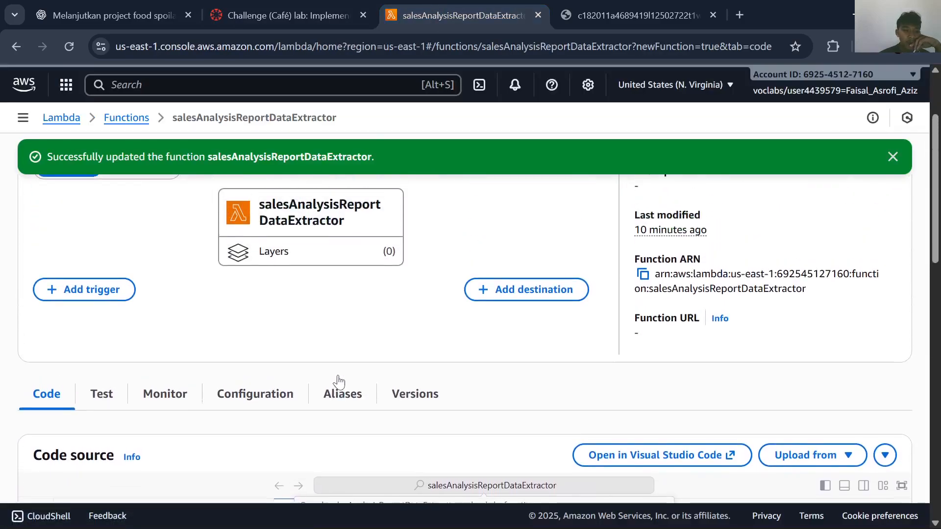
pyautogui.click(171, 392)
pyautogui.scroll(-3, 220, 401)
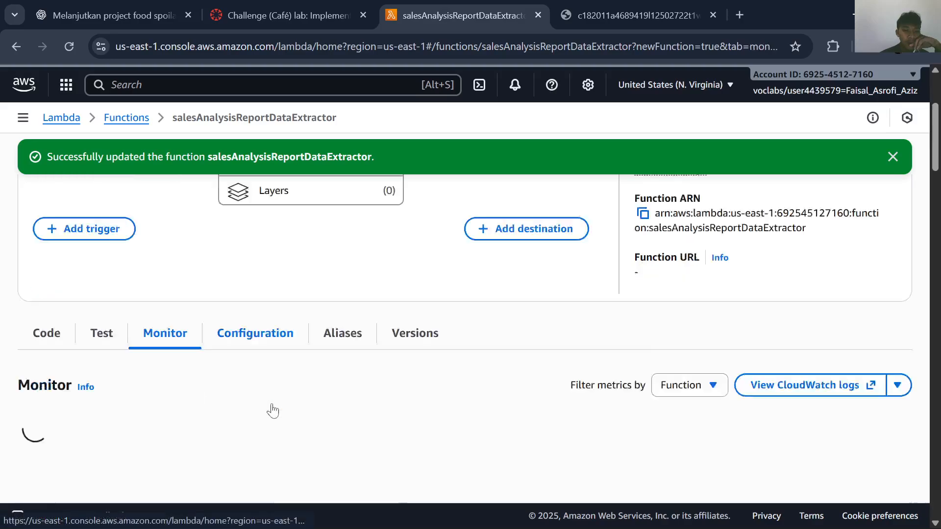
pyautogui.scroll(4, 314, 284)
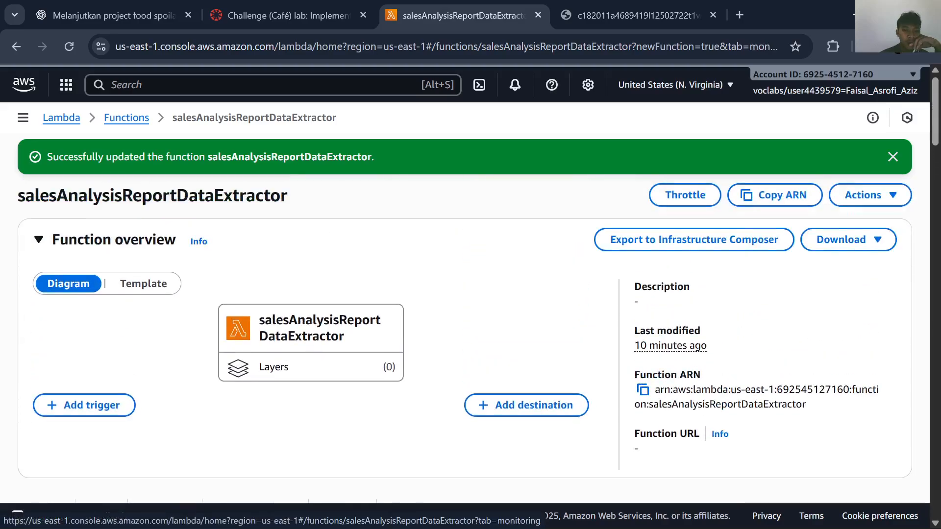
pyautogui.scroll(-4, 314, 284)
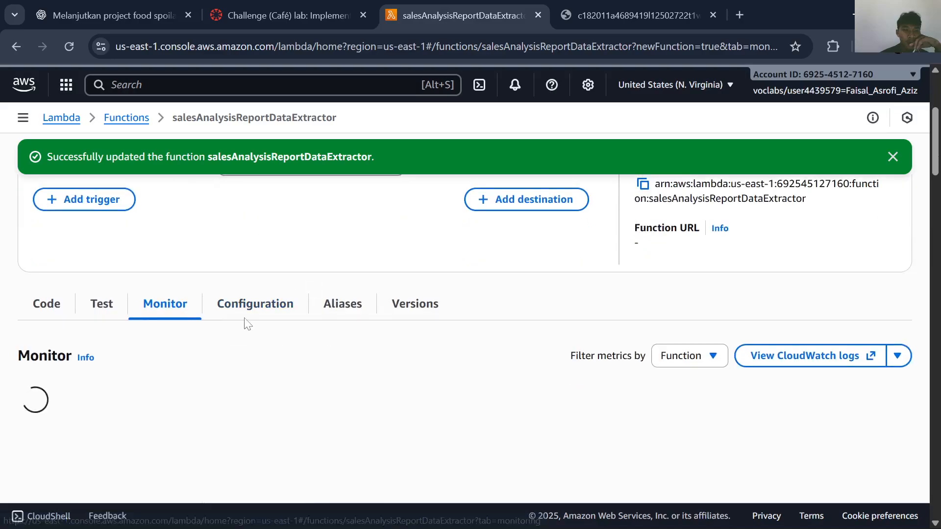
pyautogui.click(286, 316)
pyautogui.scroll(-2, 337, 350)
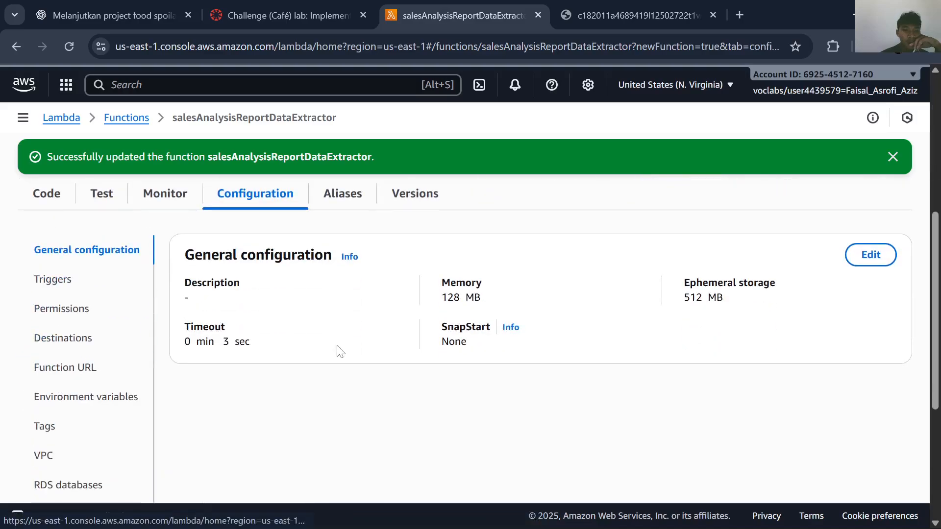
# Edit the function's general configuration and enter the description "Lambda function to extract data from database"
pyautogui.scroll(2, 425, 327)
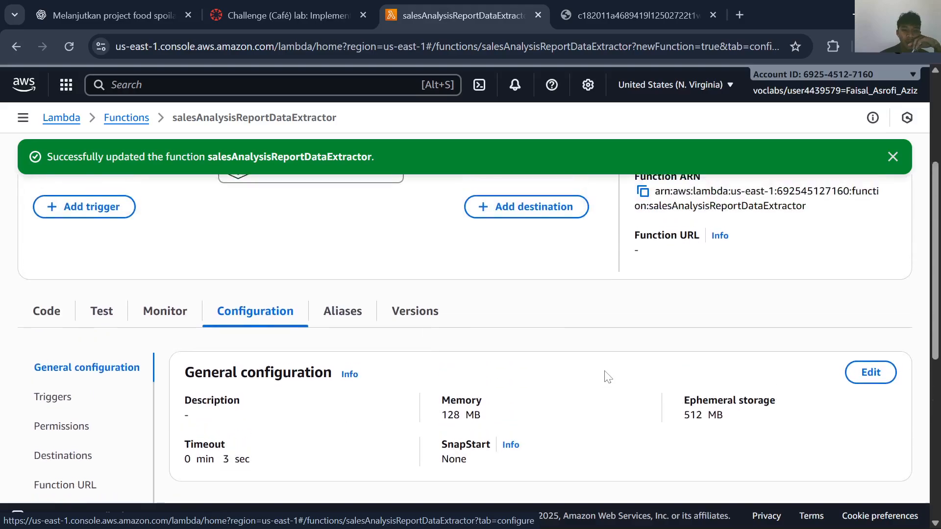
pyautogui.click(870, 372)
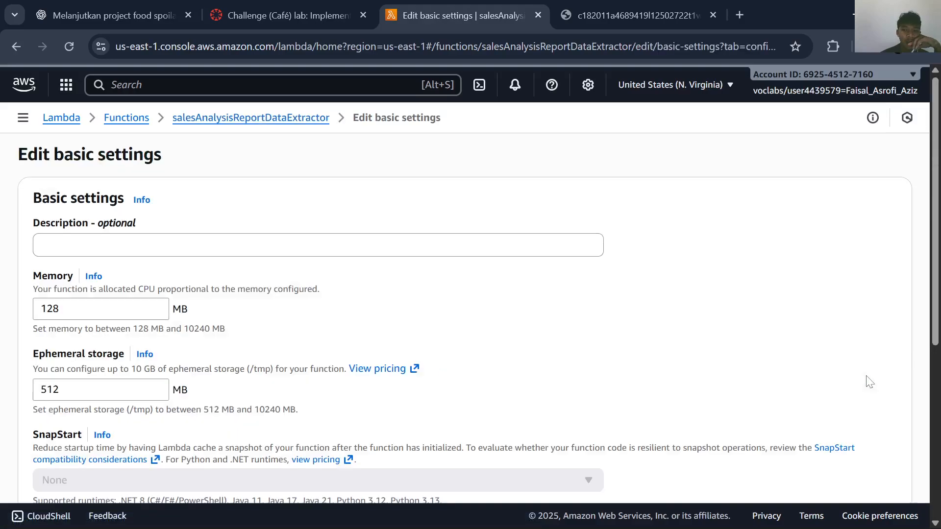
pyautogui.click(318, 245)
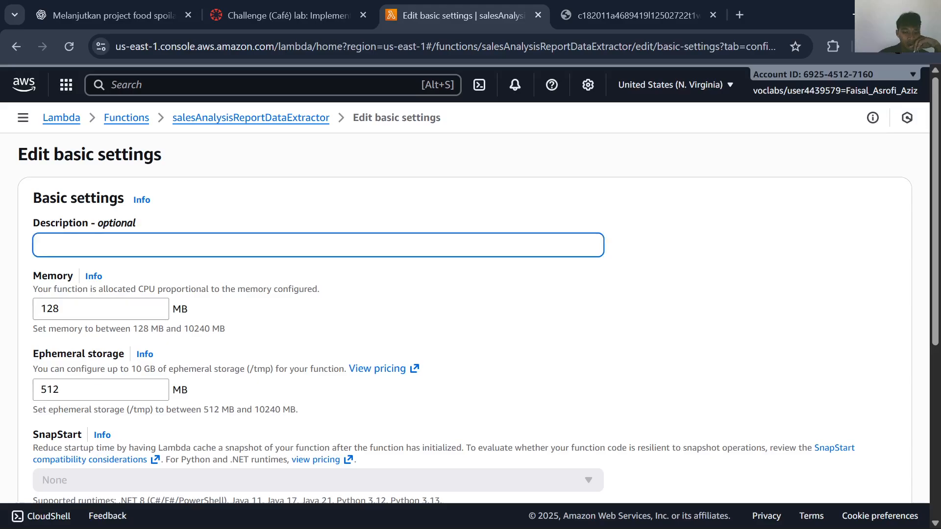
pyautogui.hotkey('ctrl', 'v')
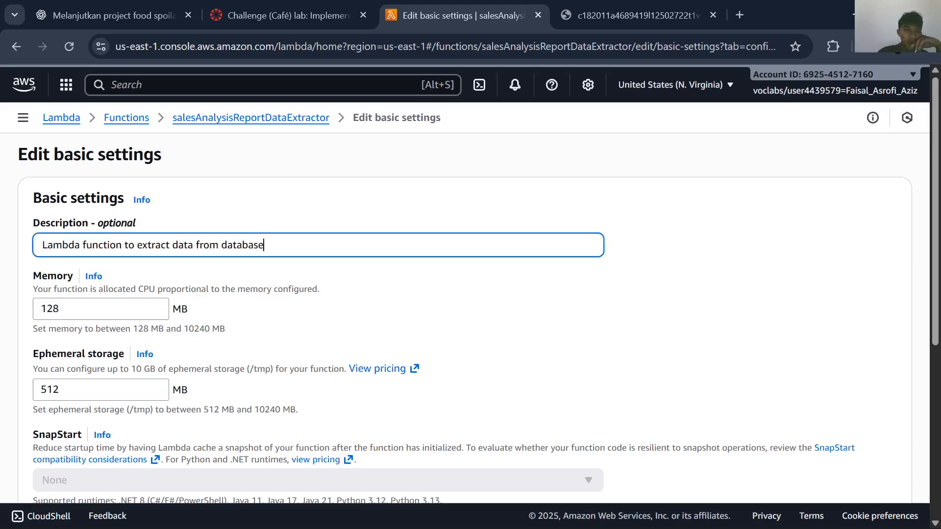
# Check the required memory and timeout in the lab instructions and set the function's timeout to 0 min 30 sec
pyautogui.click(273, 7)
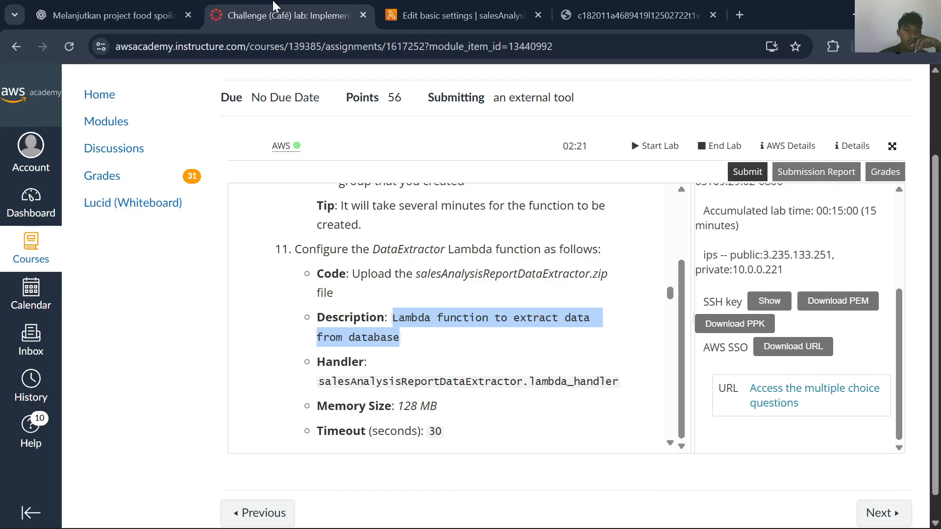
pyautogui.scroll(-1, 345, 398)
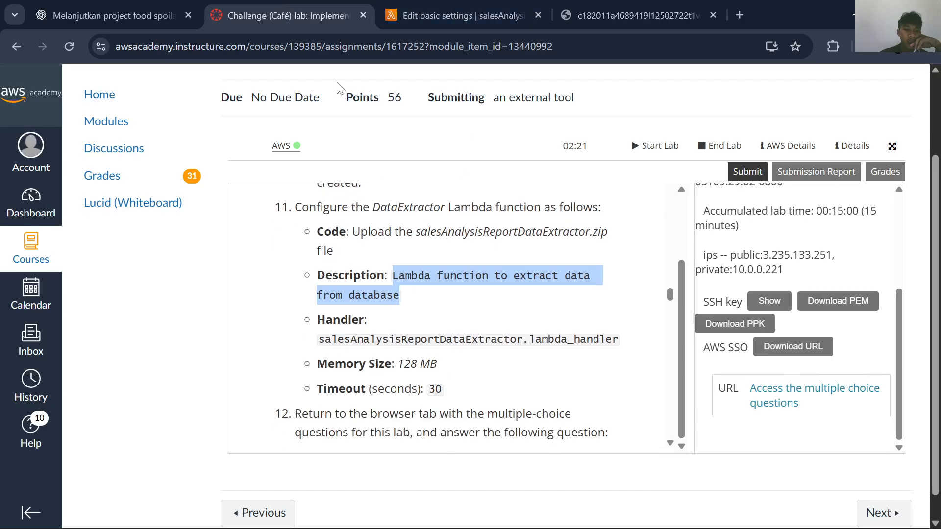
pyautogui.click(442, 12)
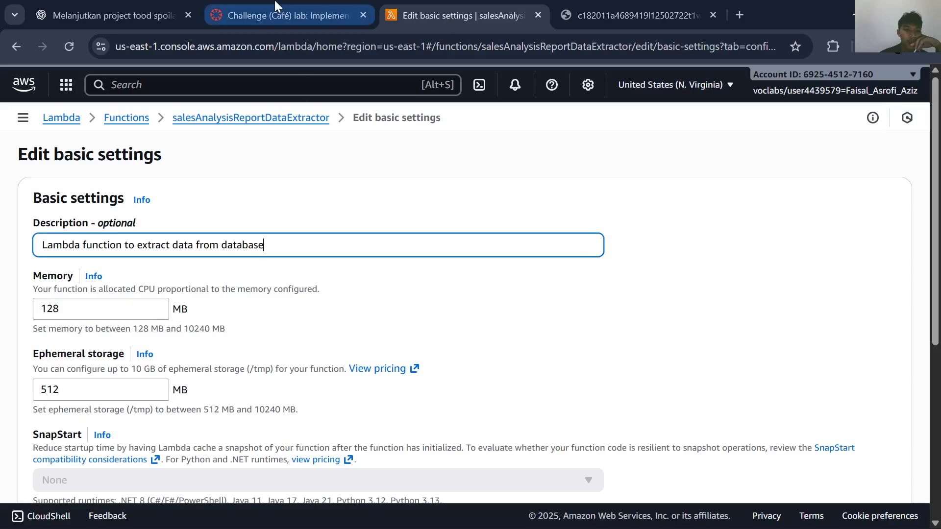
pyautogui.click(276, 6)
pyautogui.click(453, 10)
pyautogui.scroll(-5, 313, 210)
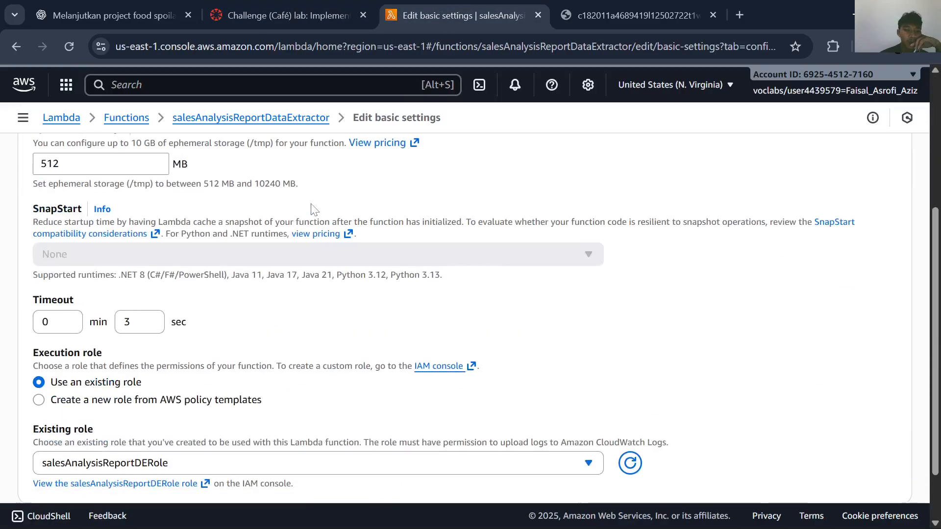
pyautogui.click(264, 7)
pyautogui.click(440, 6)
pyautogui.scroll(-2, 238, 200)
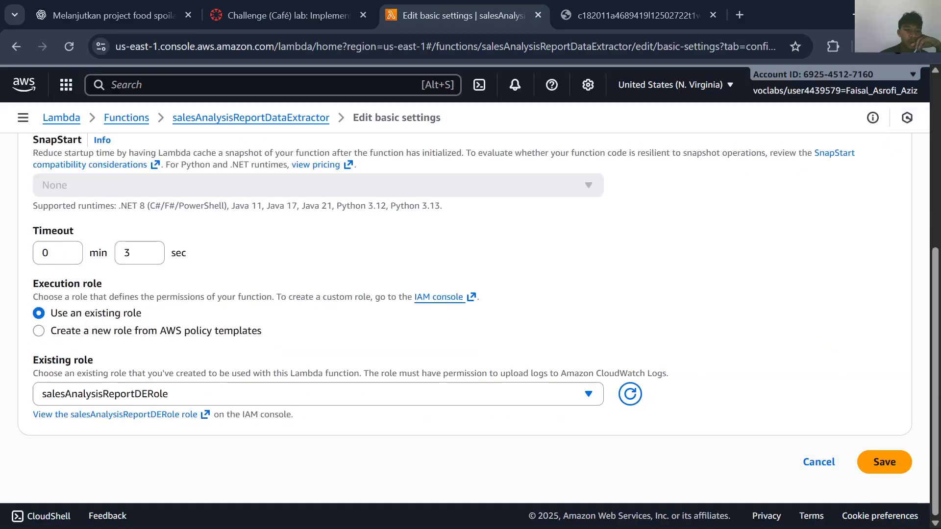
pyautogui.click(131, 253)
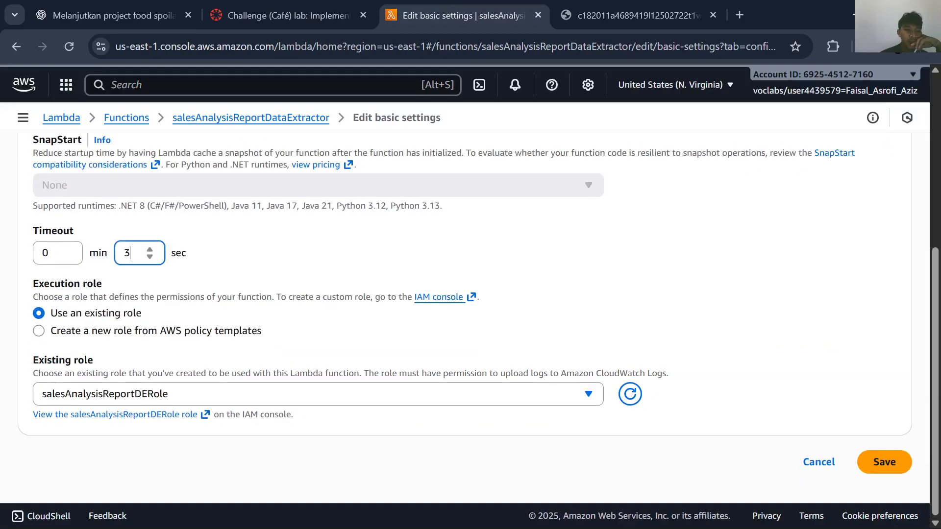
pyautogui.write('0')
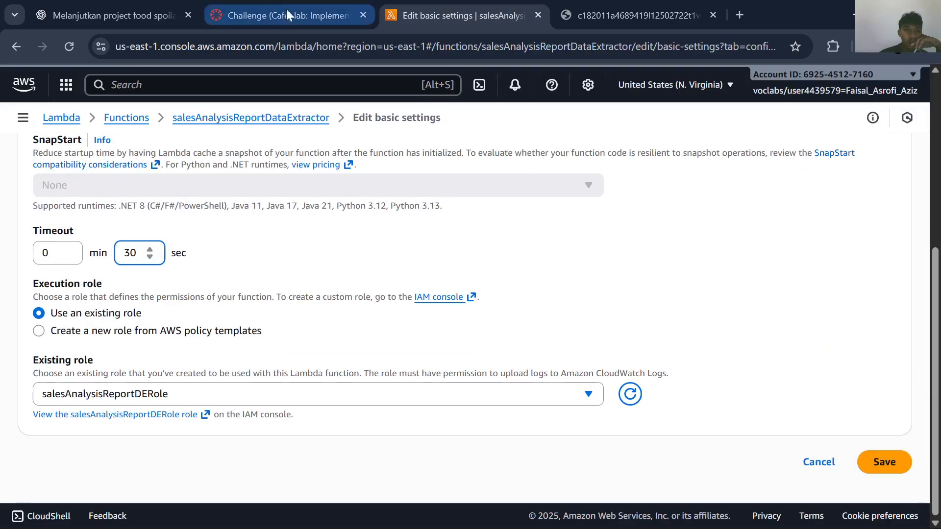
# Recheck the basic settings against the lab instructions and save them
pyautogui.click(288, 15)
pyautogui.click(521, 8)
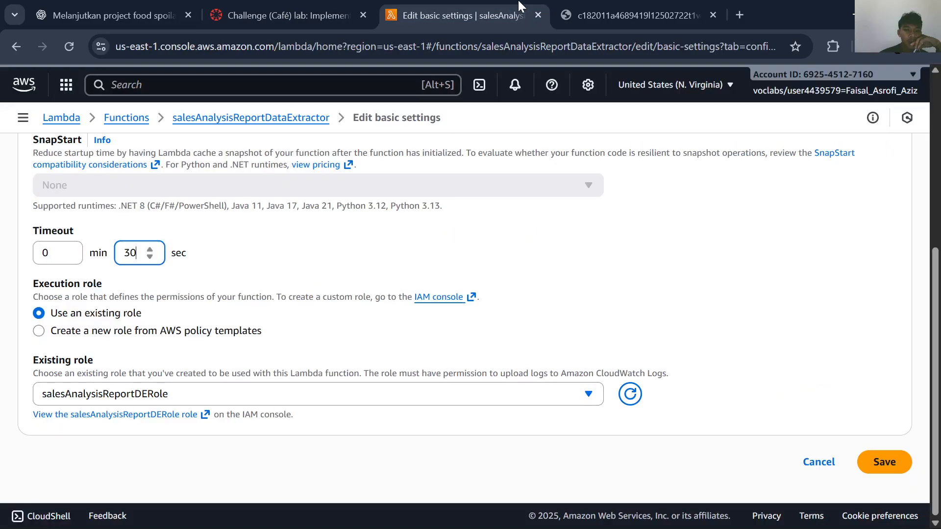
pyautogui.scroll(2, 519, 338)
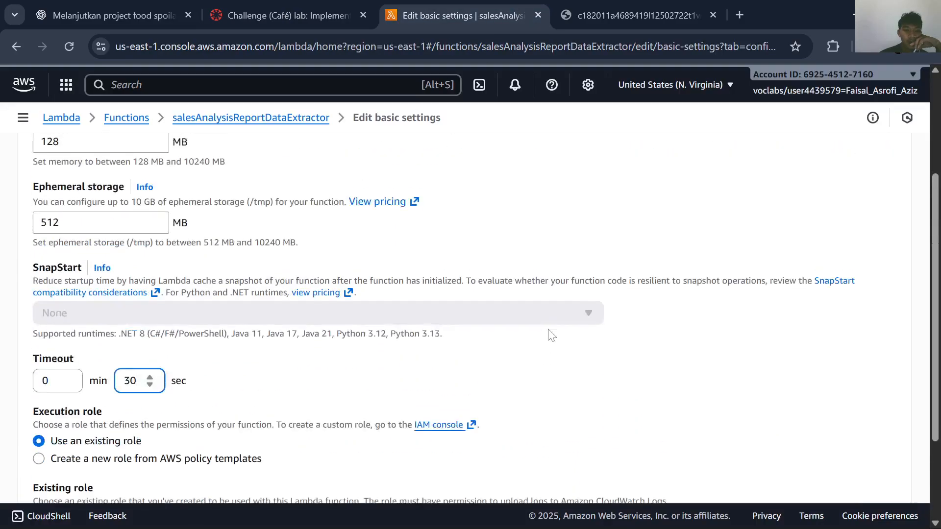
pyautogui.scroll(-2, 550, 332)
pyautogui.click(873, 464)
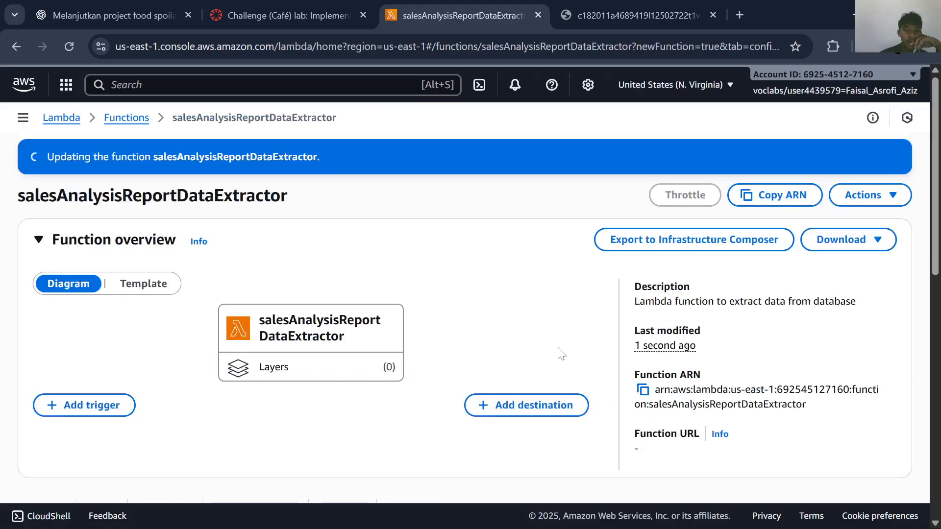
# Copy the handler value salesAnalysisReportDataExtractor.lambda_handler from step 11 of the lab instructions
pyautogui.click(334, 7)
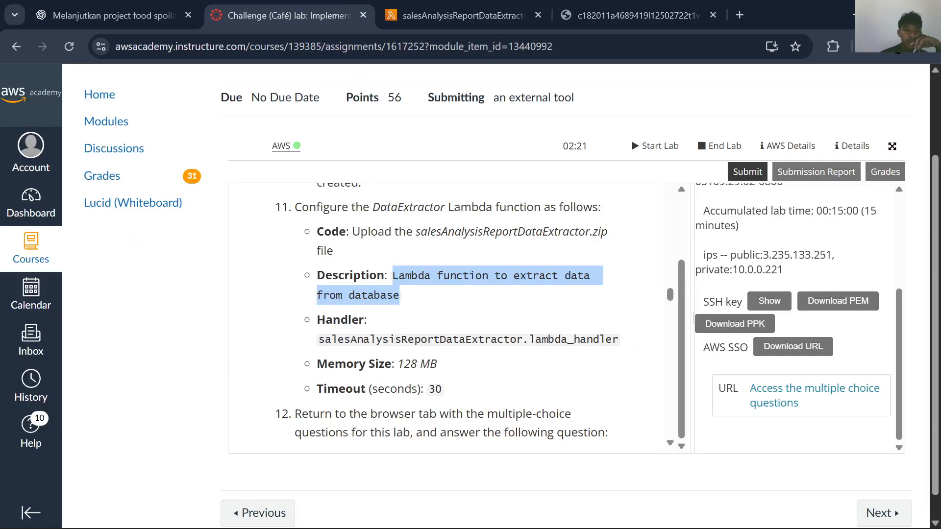
pyautogui.moveTo(619, 339); pyautogui.dragTo(315, 342)
pyautogui.hotkey('ctrl', 'c')
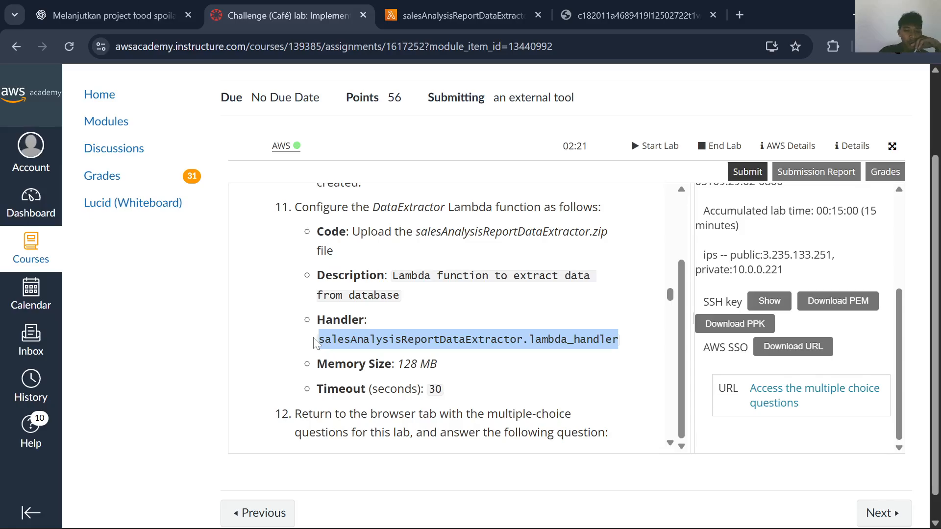
# Look through the salesAnalysisReportDataExtractor function's test, code, monitoring, alias and version sections for the handler setting
pyautogui.click(443, 6)
pyautogui.scroll(-5, 306, 211)
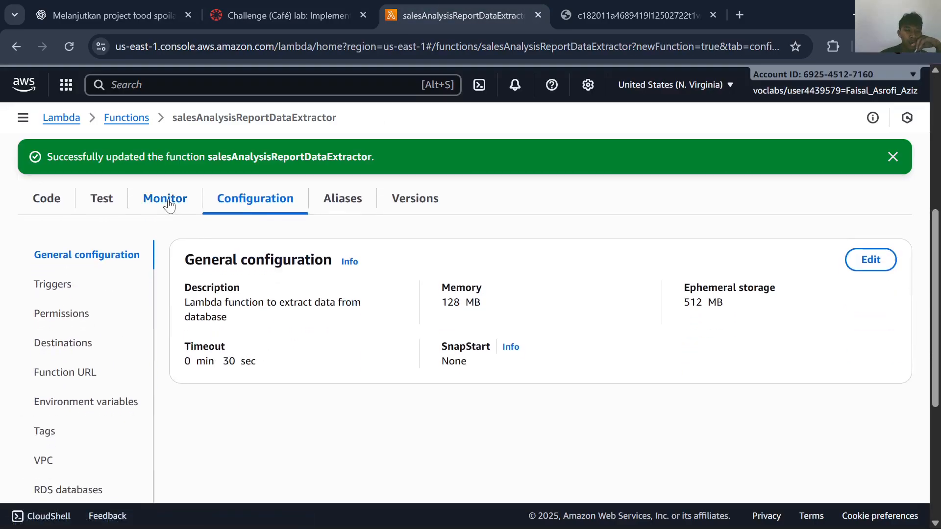
pyautogui.click(99, 198)
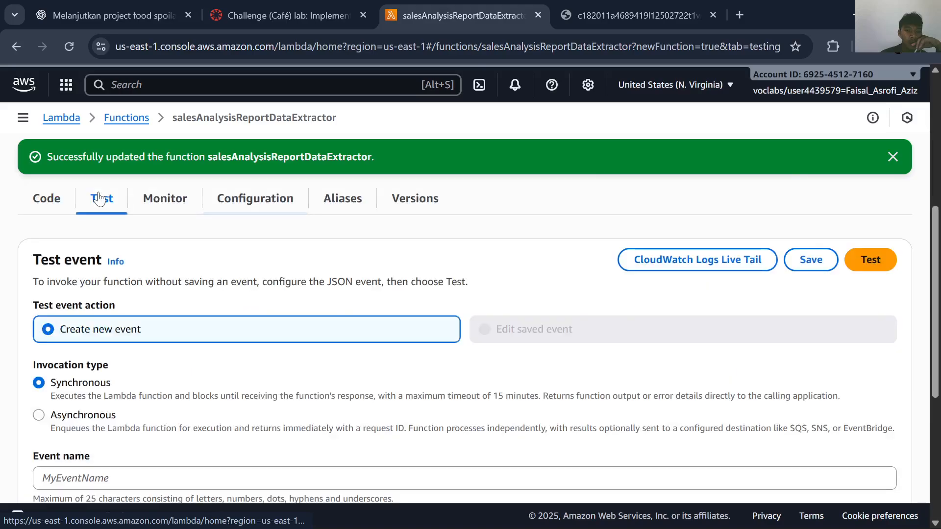
pyautogui.scroll(-3, 138, 321)
pyautogui.scroll(-3, 139, 320)
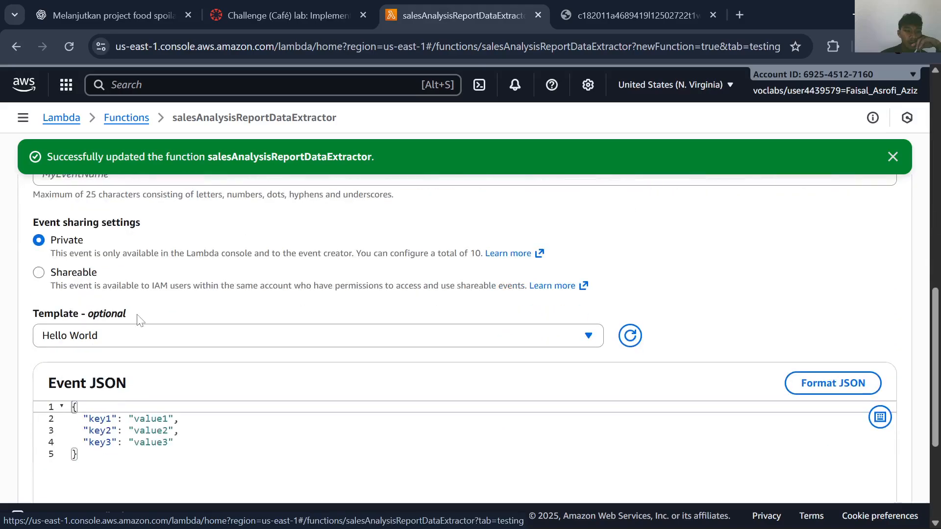
pyautogui.scroll(10, 138, 320)
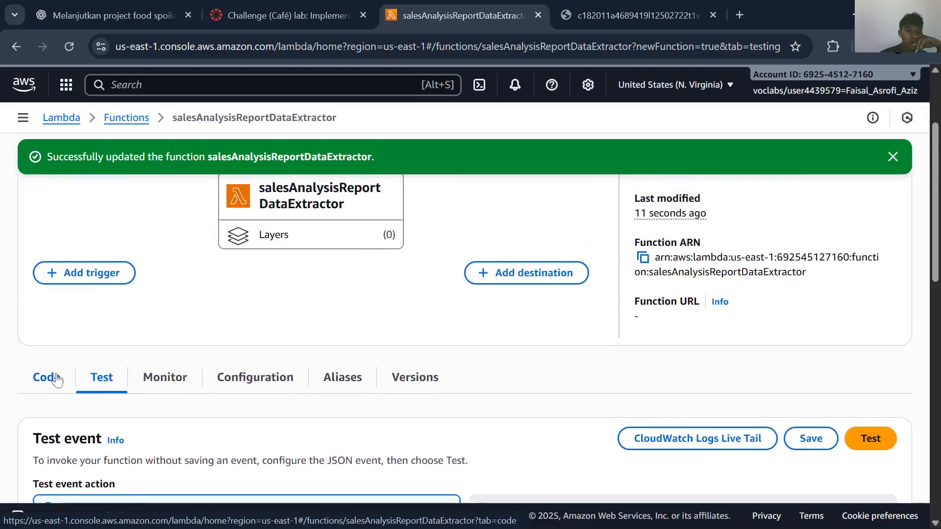
pyautogui.click(55, 378)
pyautogui.scroll(-3, 203, 401)
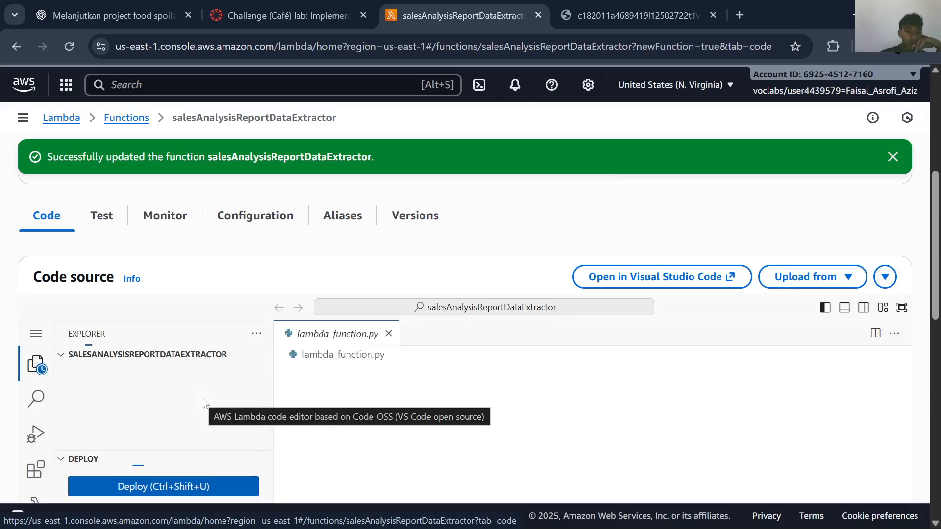
pyautogui.click(182, 214)
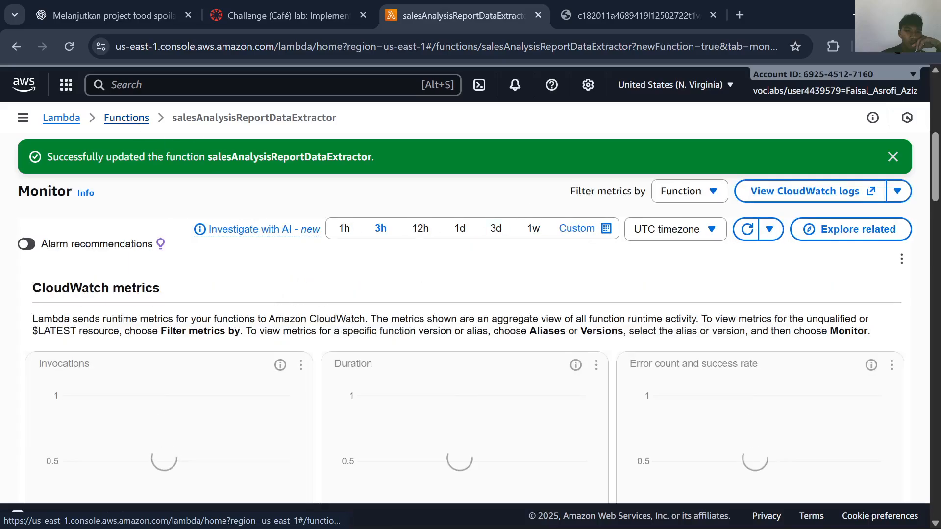
pyautogui.scroll(-20, 293, 211)
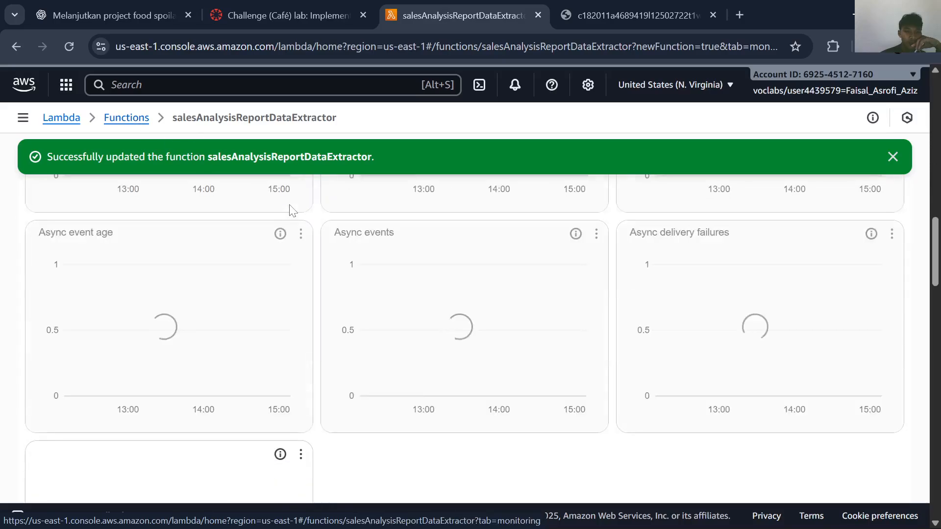
pyautogui.scroll(15, 292, 210)
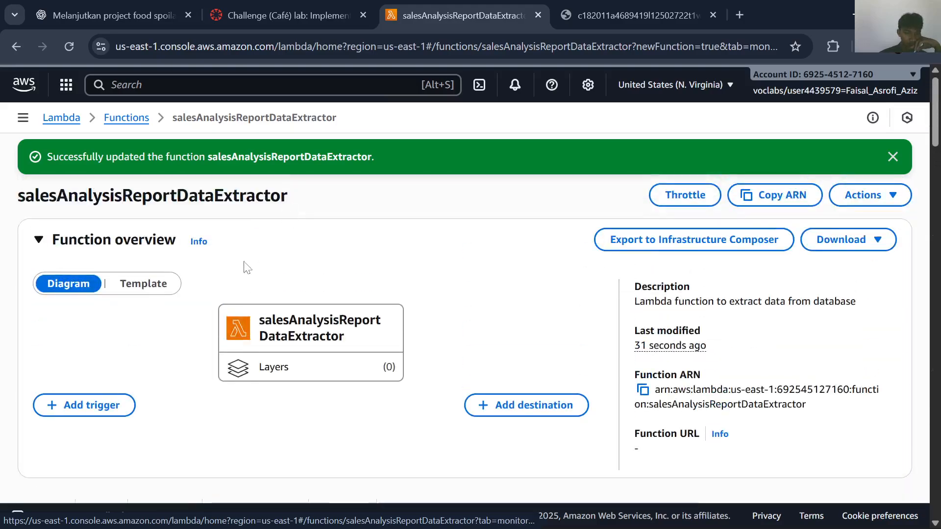
pyautogui.scroll(-5, 193, 317)
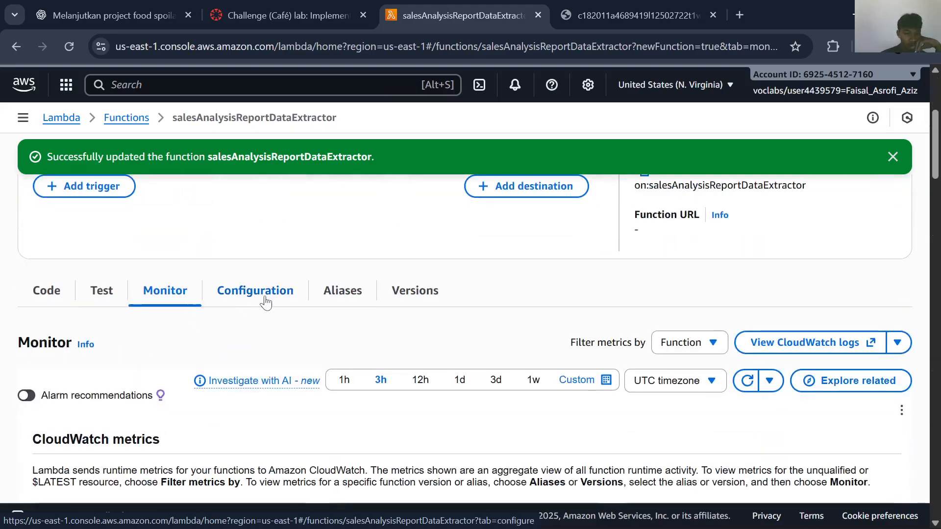
pyautogui.click(336, 296)
pyautogui.scroll(-3, 241, 322)
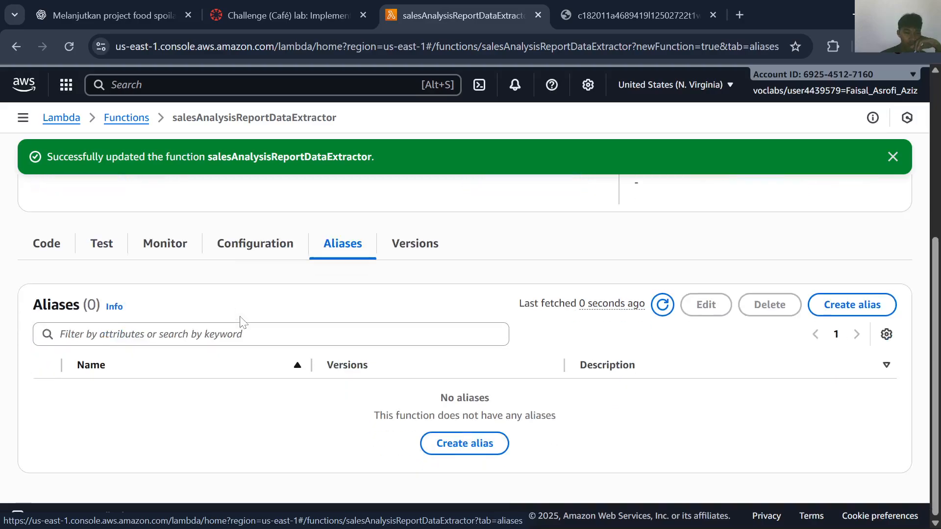
pyautogui.click(401, 249)
# In the function's runtime settings, replace the handler with salesAnalysisReportDataExtractor.lambda_handler
pyautogui.click(49, 244)
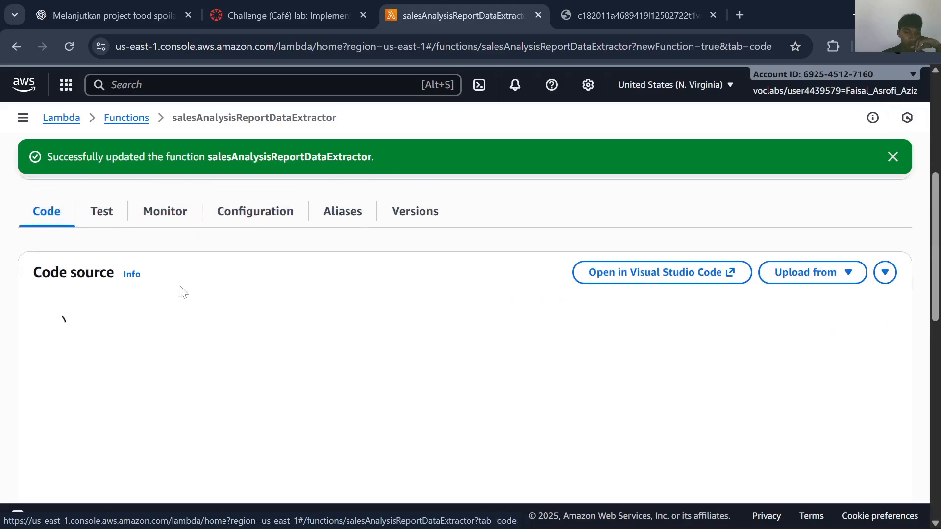
pyautogui.scroll(6, 109, 231)
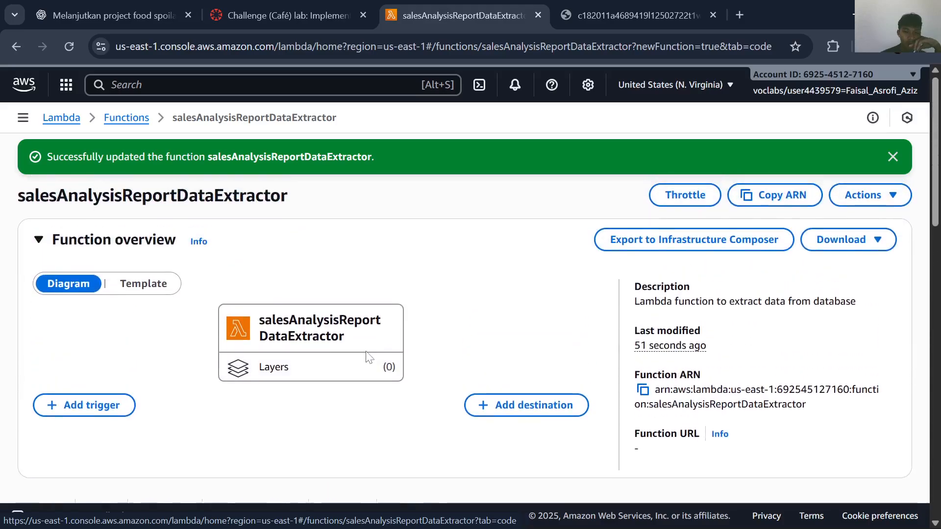
pyautogui.scroll(-10, 369, 356)
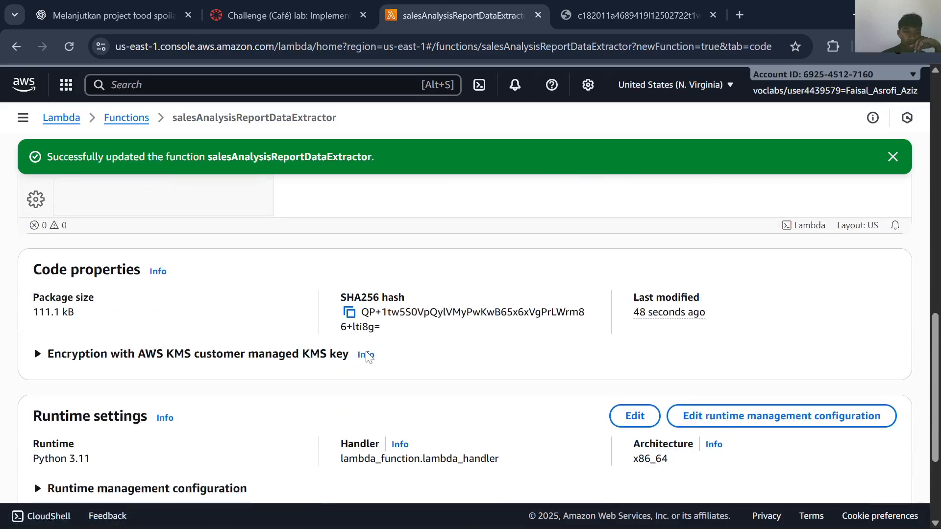
pyautogui.scroll(2, 367, 357)
pyautogui.scroll(-5, 372, 357)
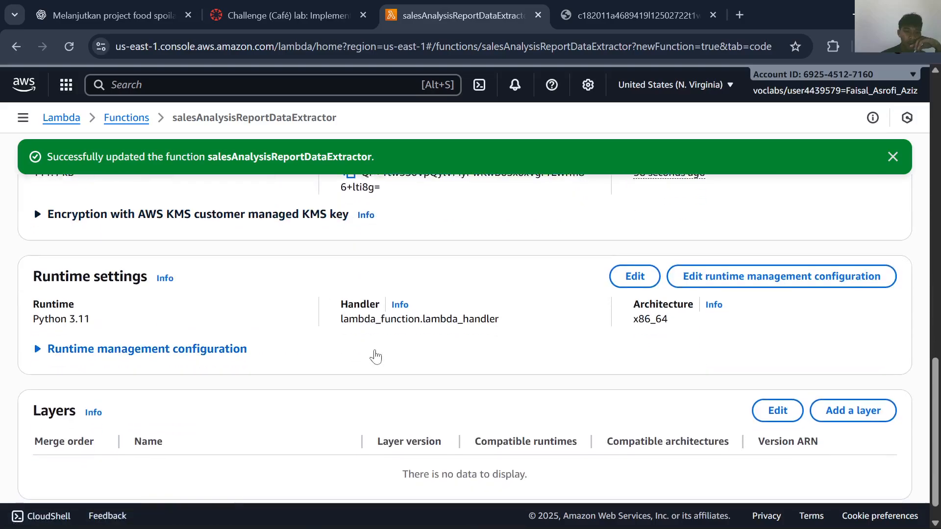
pyautogui.scroll(4, 375, 353)
pyautogui.scroll(-4, 372, 338)
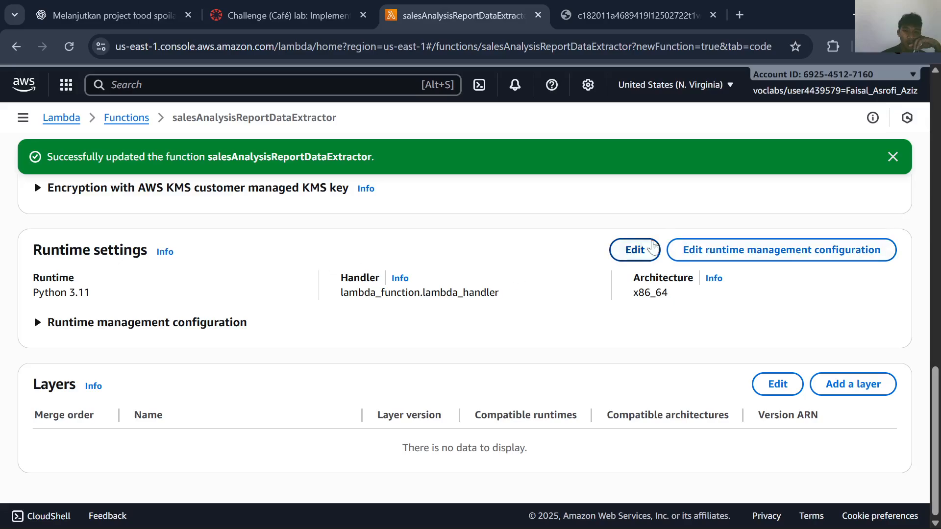
pyautogui.click(639, 250)
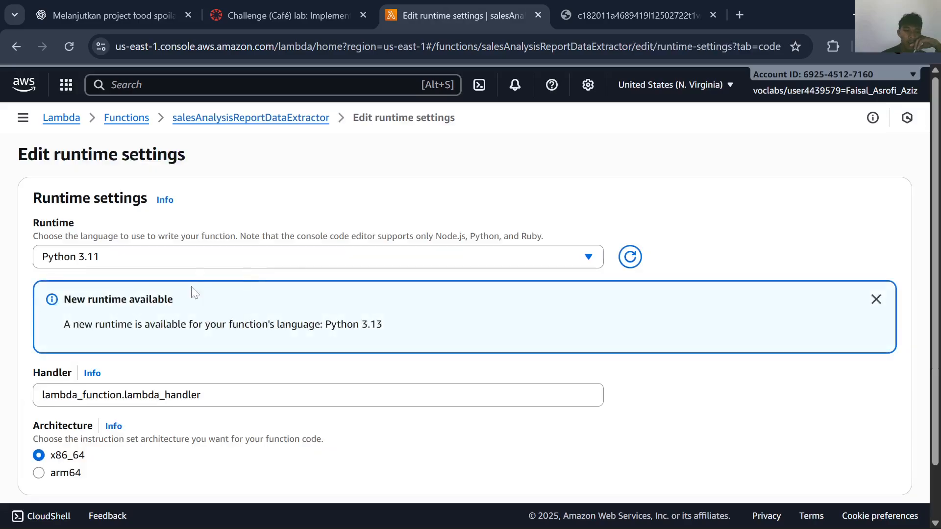
pyautogui.click(182, 395)
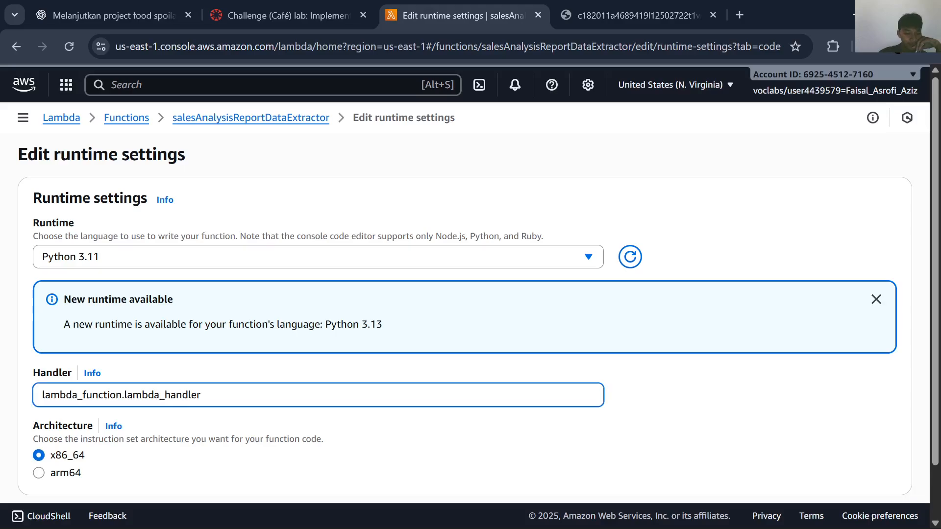
pyautogui.hotkey('ctrl', 'a')
pyautogui.hotkey('ctrl', 'v')
pyautogui.scroll(-3, 219, 259)
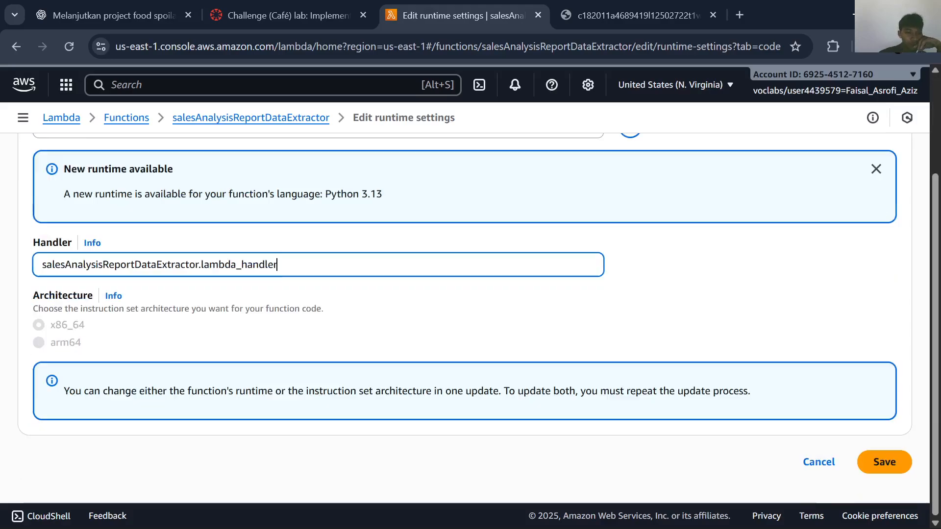
# Check the entered handler against step 11 of the lab instructions and save the runtime settings
pyautogui.scroll(3, 219, 258)
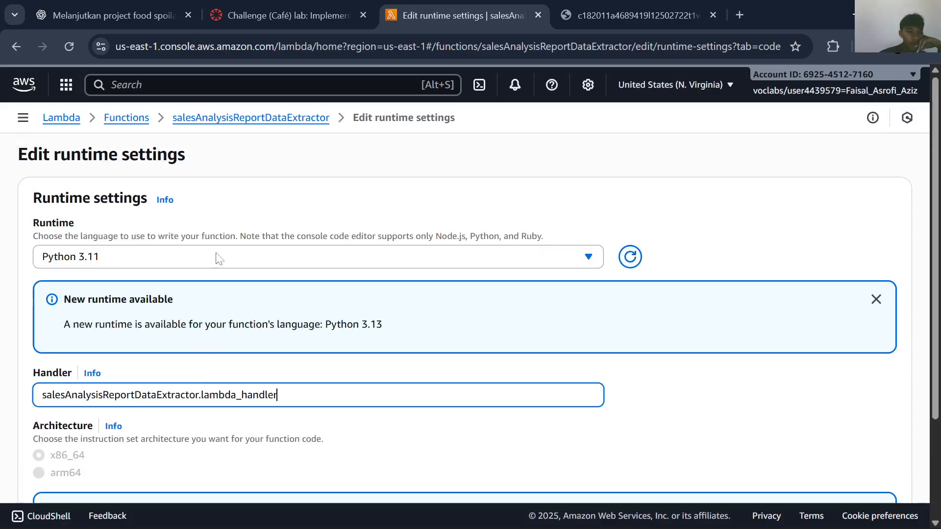
pyautogui.click(263, 6)
pyautogui.scroll(1, 381, 335)
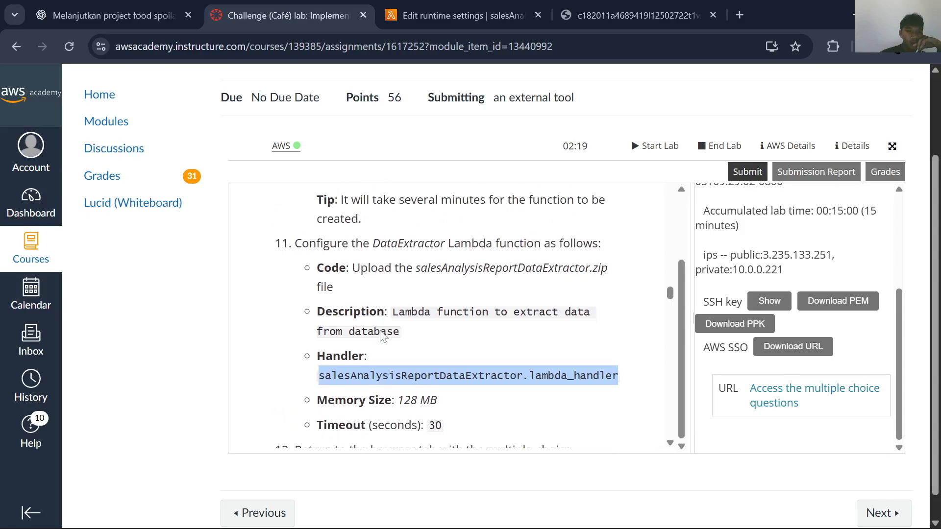
pyautogui.scroll(-3, 381, 336)
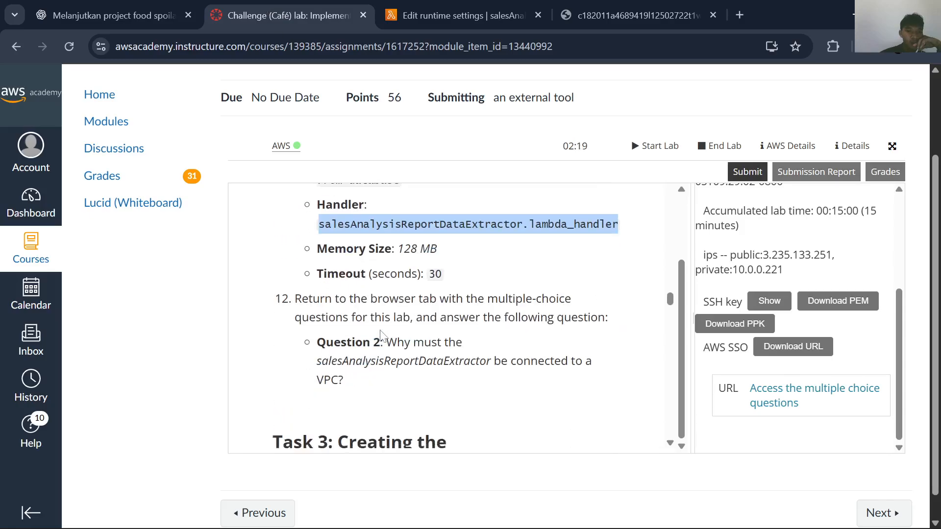
pyautogui.click(441, 6)
pyautogui.scroll(-3, 504, 365)
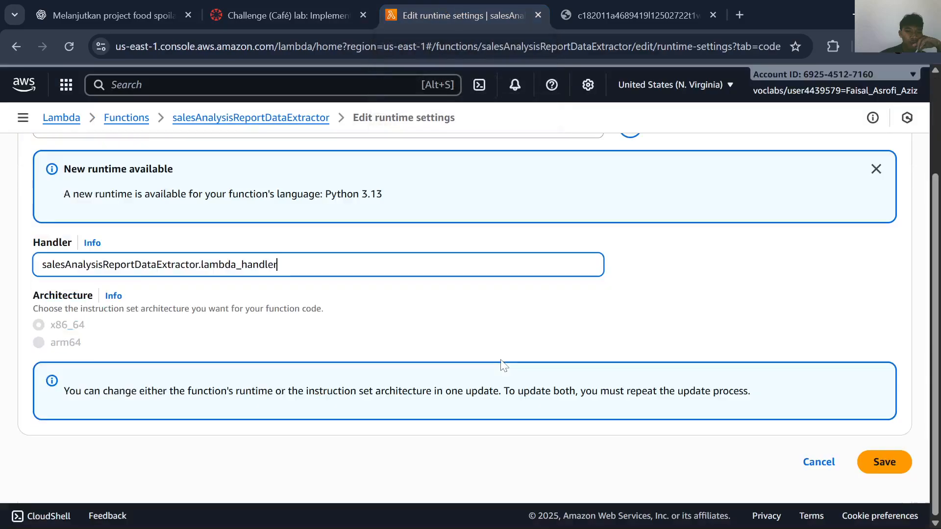
pyautogui.click(885, 465)
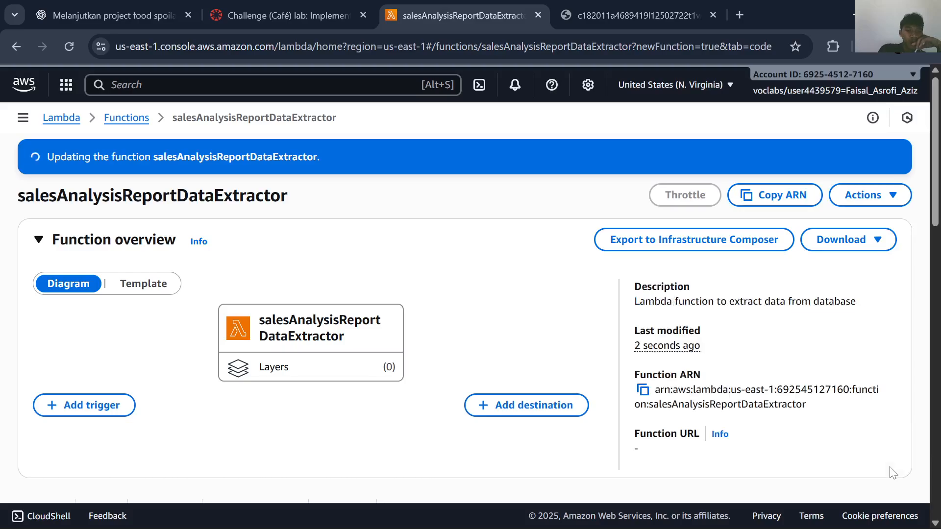
# Review step 12 of the lab instructions and look through the Module 13 challenge lab's multiple-choice questions
pyautogui.click(213, 8)
pyautogui.scroll(3, 455, 357)
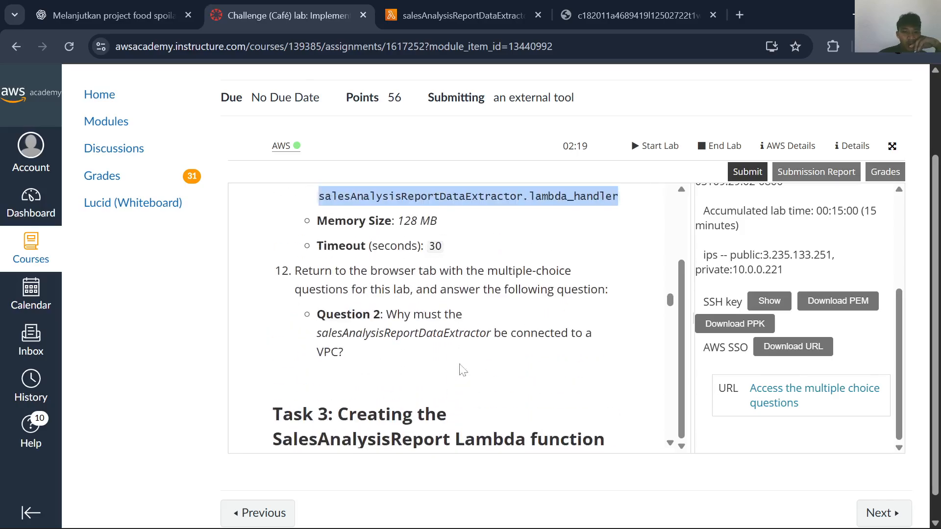
pyautogui.click(666, 15)
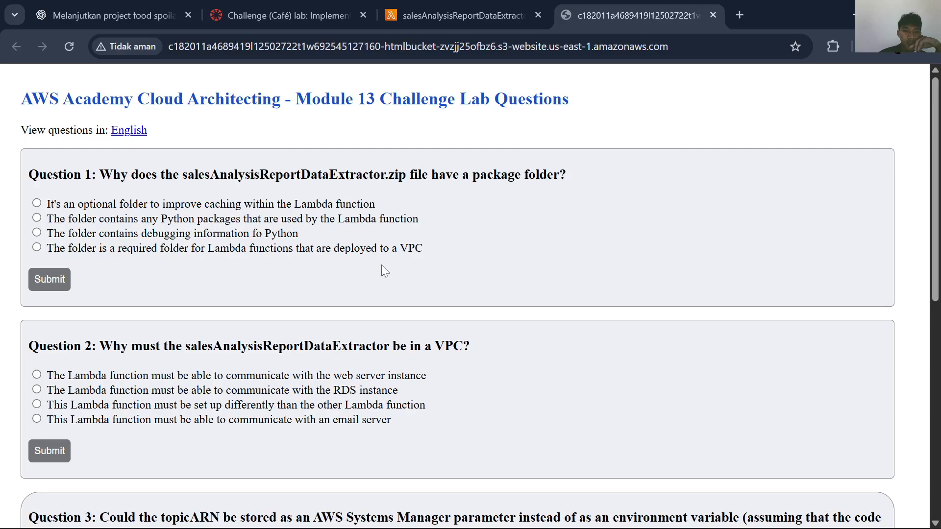
pyautogui.scroll(-8, 381, 265)
pyautogui.scroll(8, 381, 265)
pyautogui.click(439, 6)
pyautogui.click(304, 7)
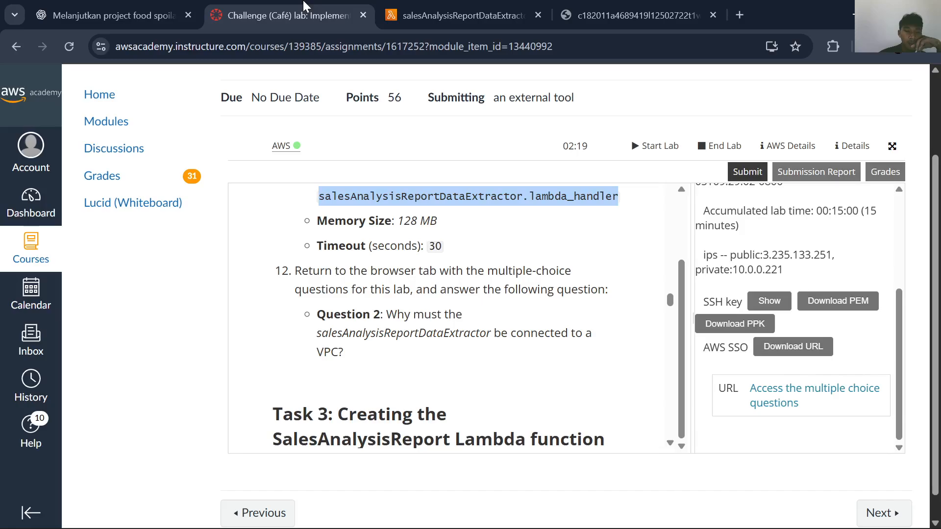
# Read the lab instructions for Task 3 on the salesAnalysisReport Lambda function, including the SNS topic steps that follow
pyautogui.scroll(-4, 362, 264)
pyautogui.scroll(2, 362, 264)
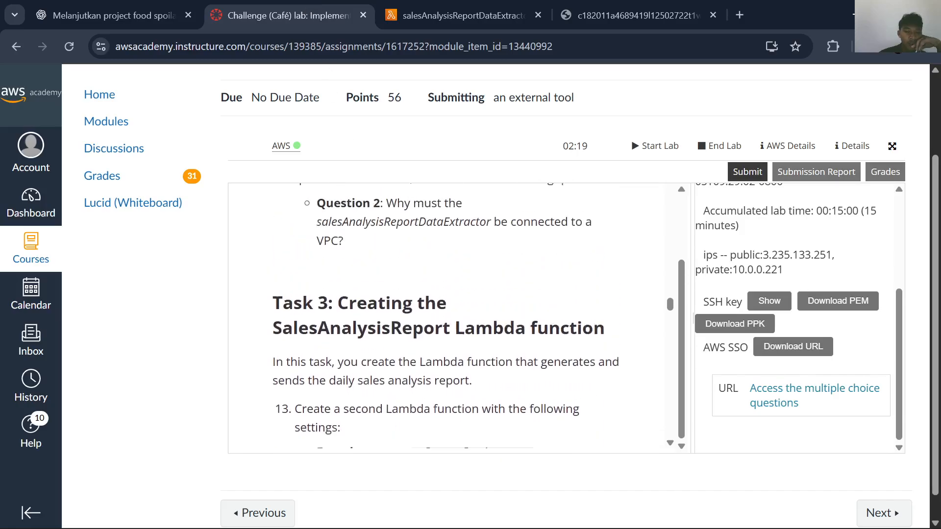
pyautogui.scroll(-1, 362, 265)
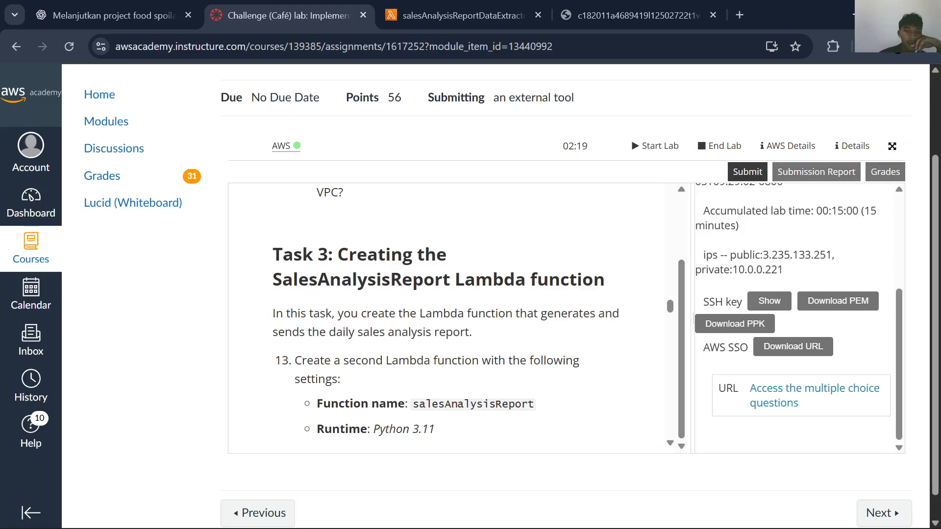
pyautogui.scroll(-1, 446, 319)
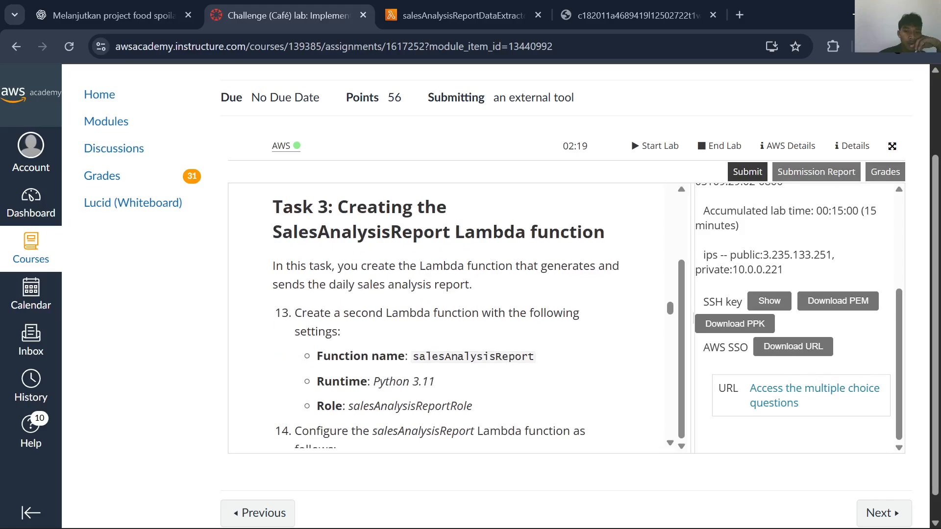
pyautogui.scroll(1, 445, 319)
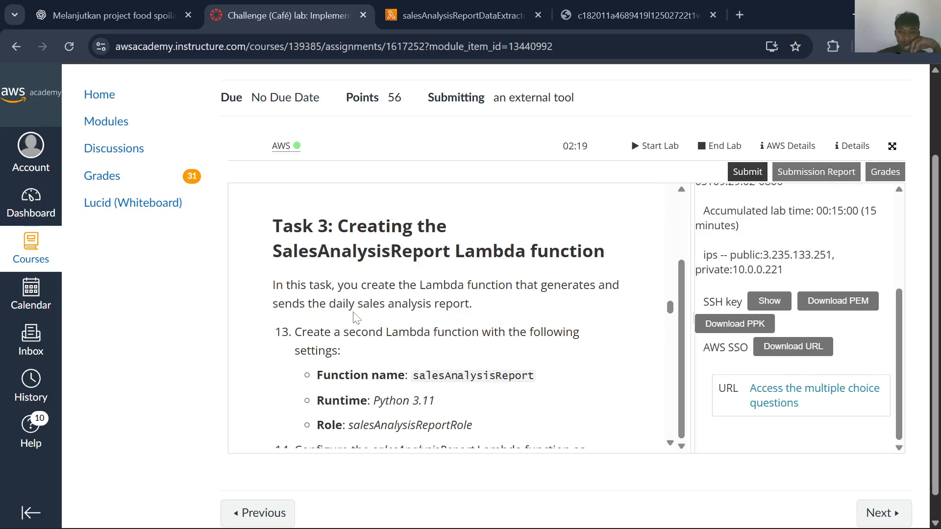
pyautogui.scroll(-4, 583, 428)
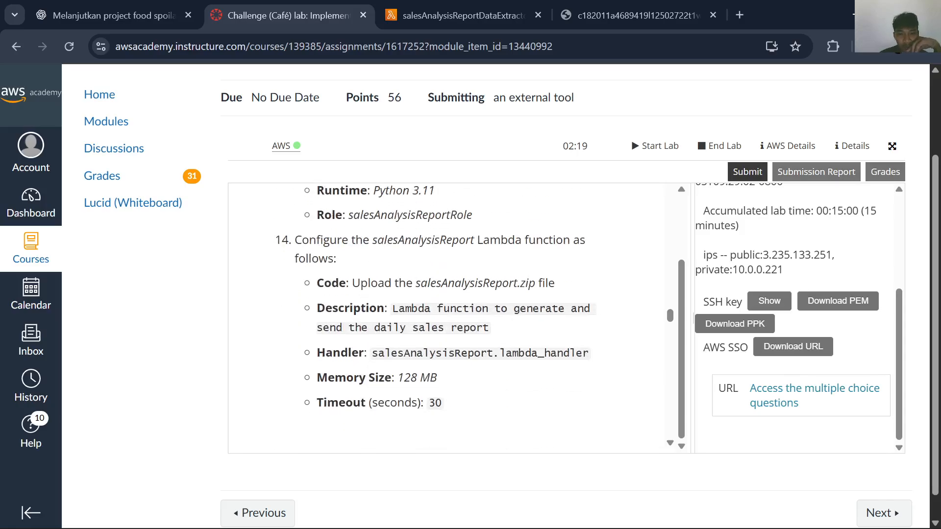
pyautogui.scroll(-7, 441, 319)
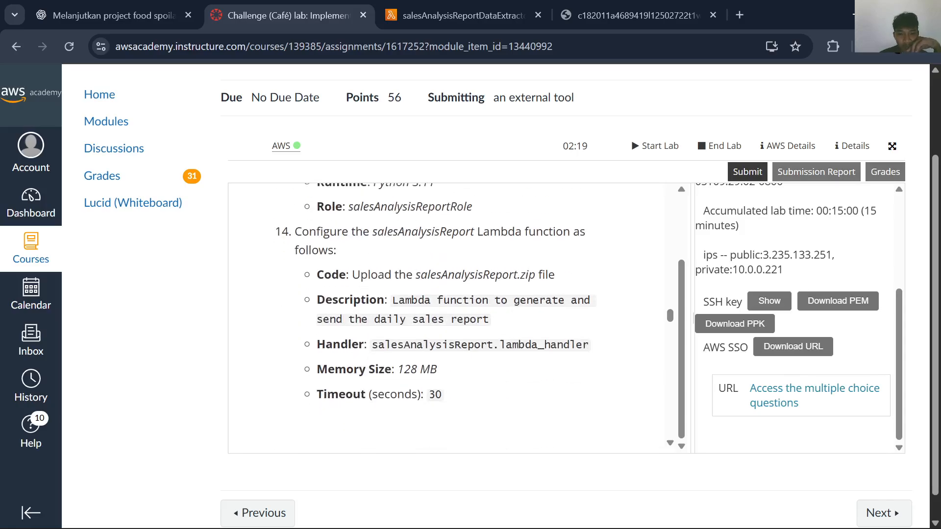
pyautogui.scroll(8, 441, 313)
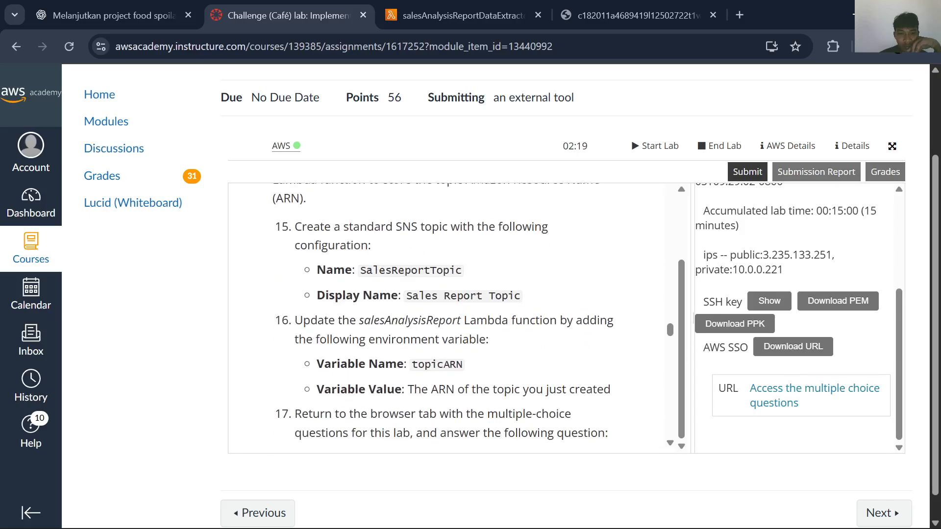
pyautogui.scroll(5, 441, 318)
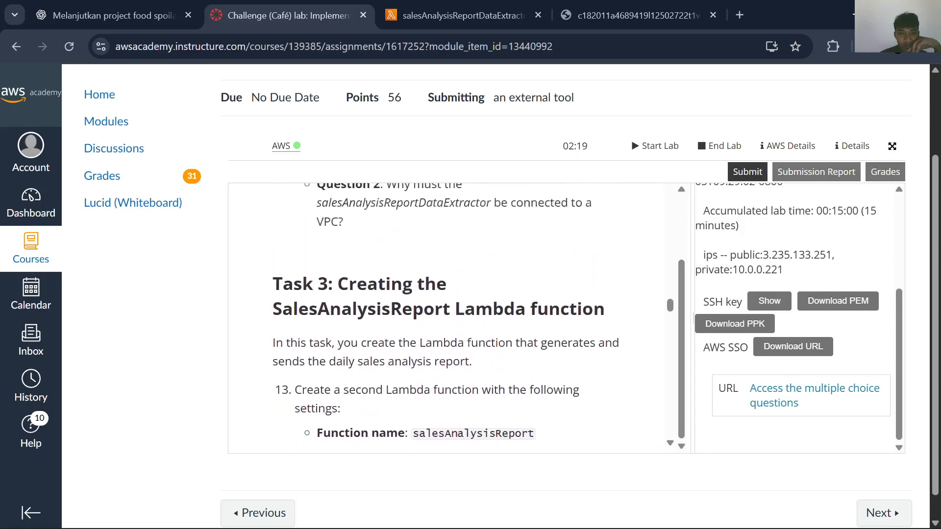
# Check the updated salesAnalysisReportDataExtractor function page against steps 12 to 14 of the lab instructions
pyautogui.click(450, 15)
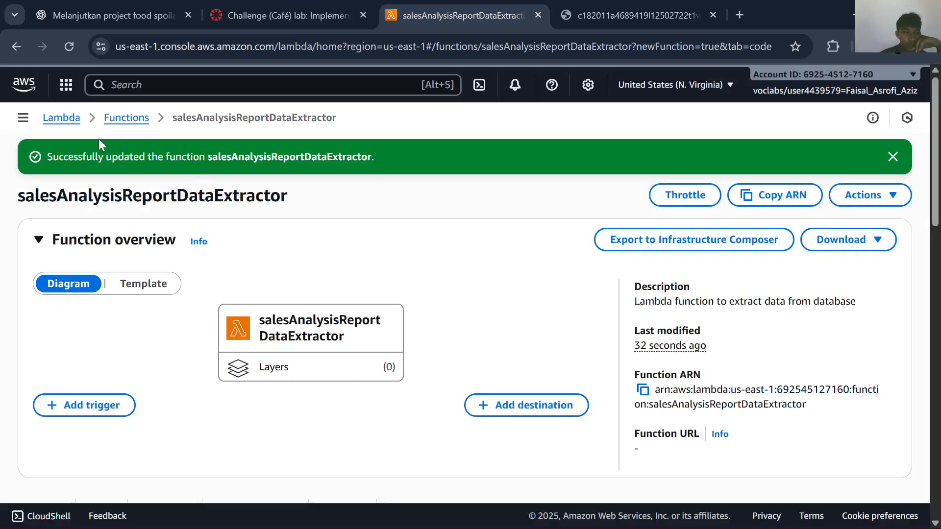
pyautogui.click(304, 15)
pyautogui.scroll(2, 441, 314)
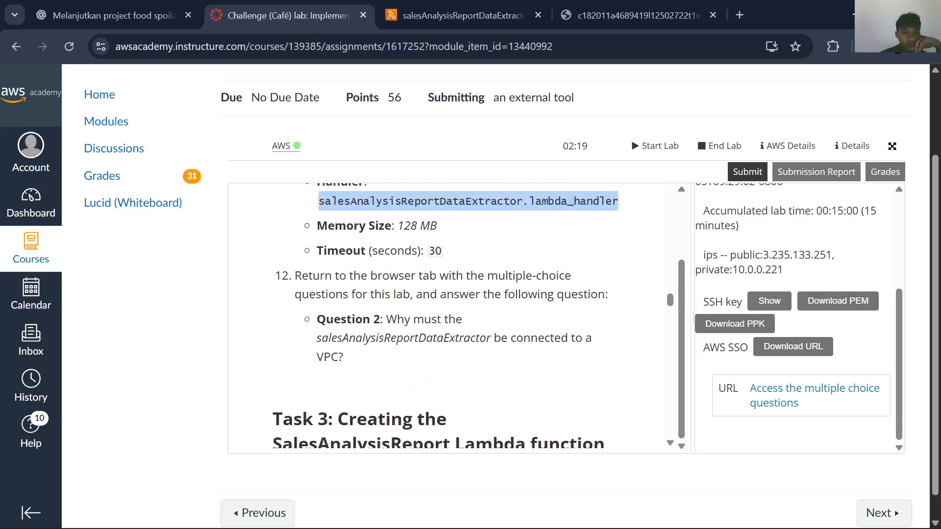
pyautogui.scroll(-6, 441, 314)
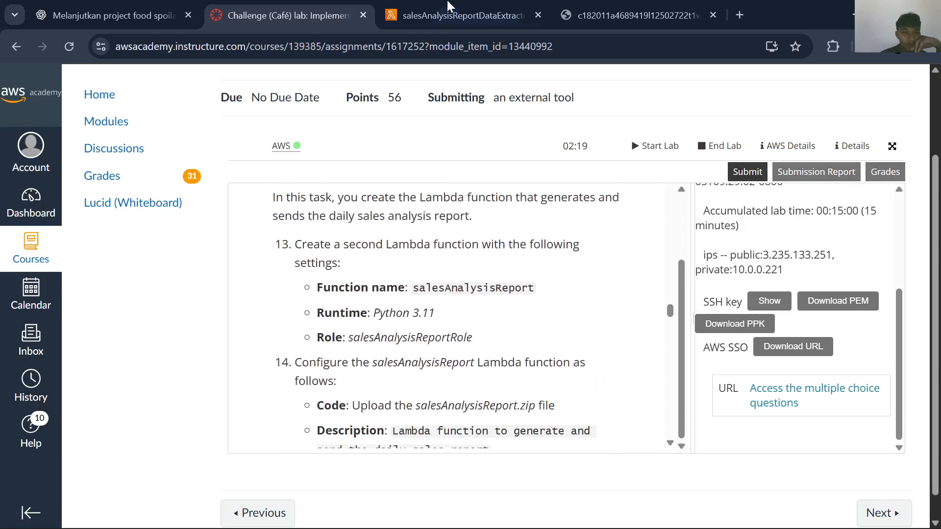
pyautogui.click(447, 11)
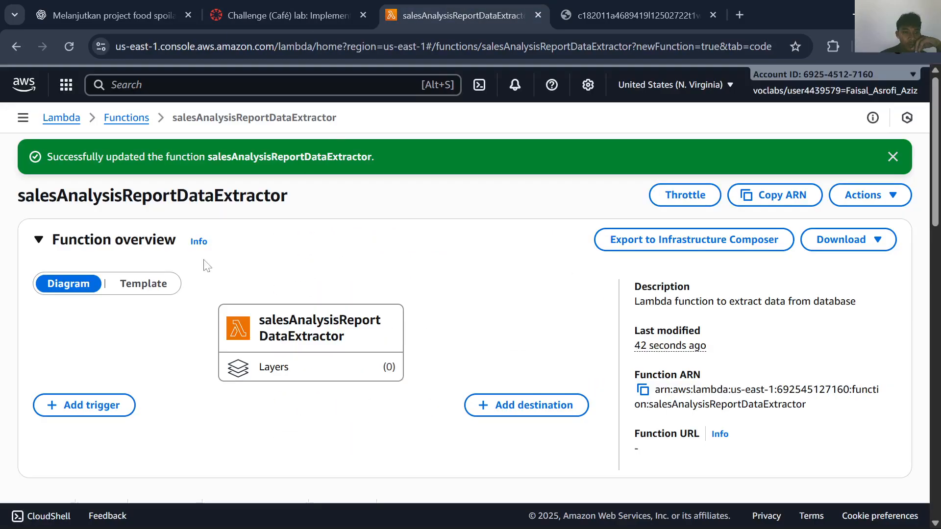
pyautogui.click(277, 19)
pyautogui.click(509, 6)
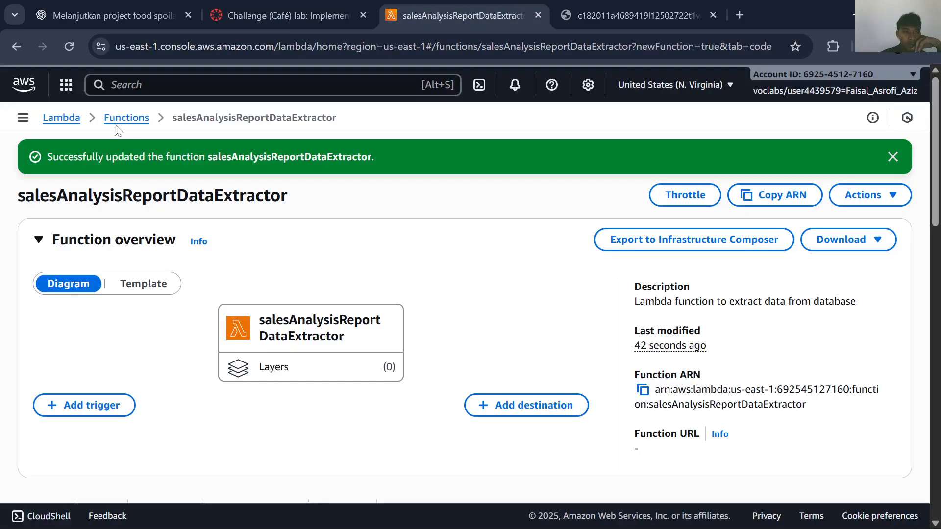
# Start creating a new Lambda function from the Lambda dashboard for Task 3 of the lab
pyautogui.click(61, 118)
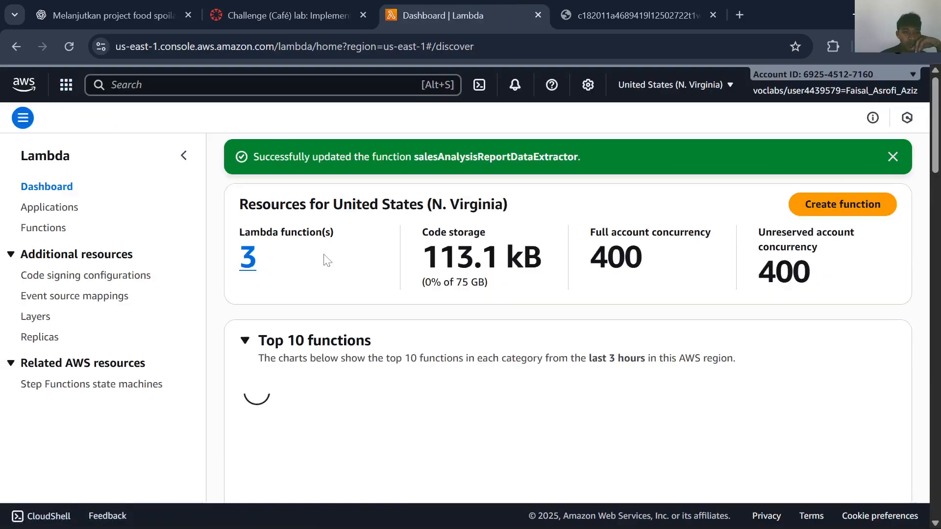
pyautogui.click(288, 9)
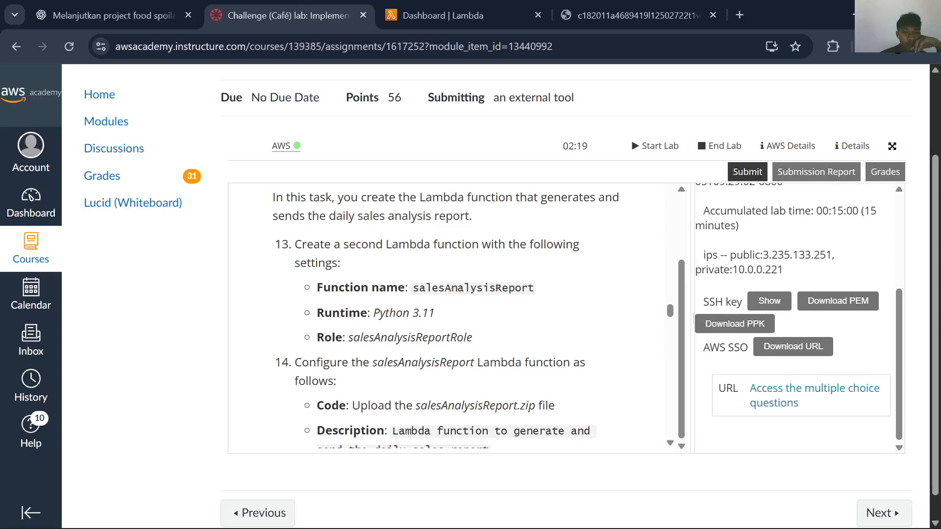
pyautogui.scroll(2, 446, 316)
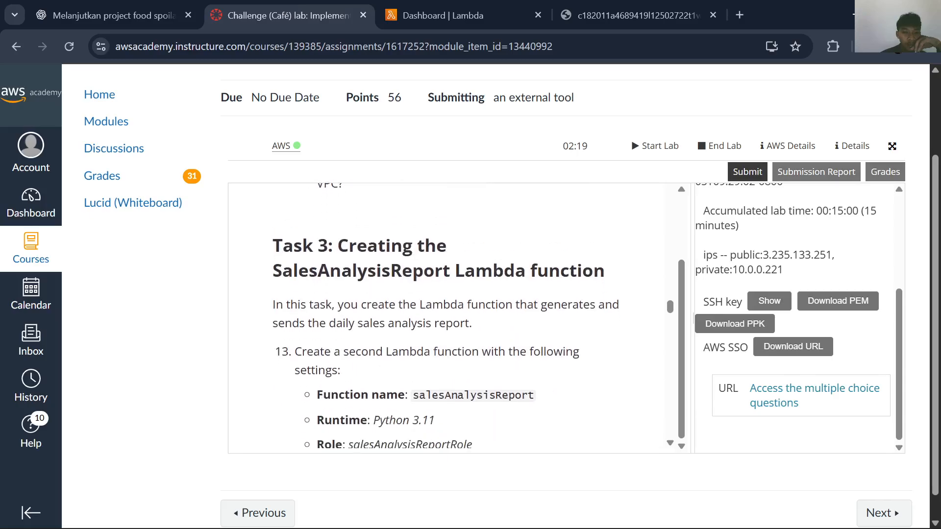
pyautogui.click(419, 7)
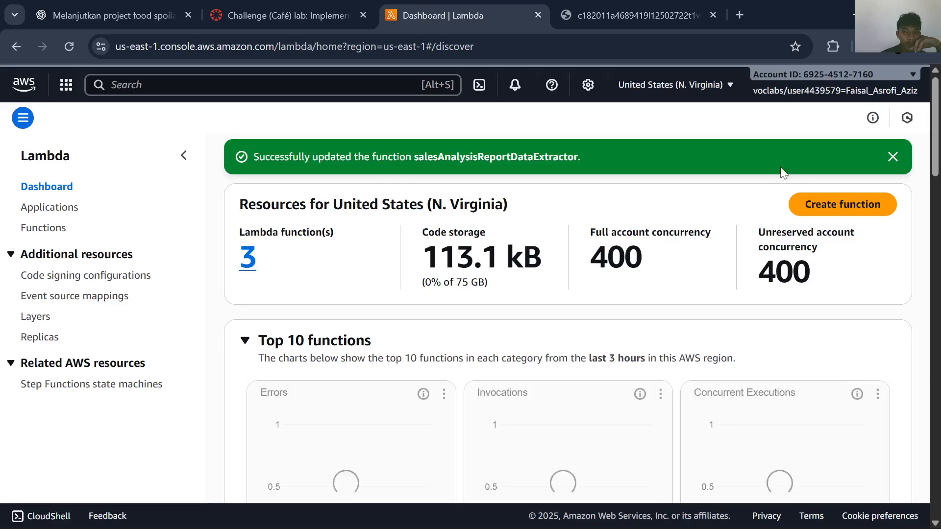
pyautogui.click(810, 204)
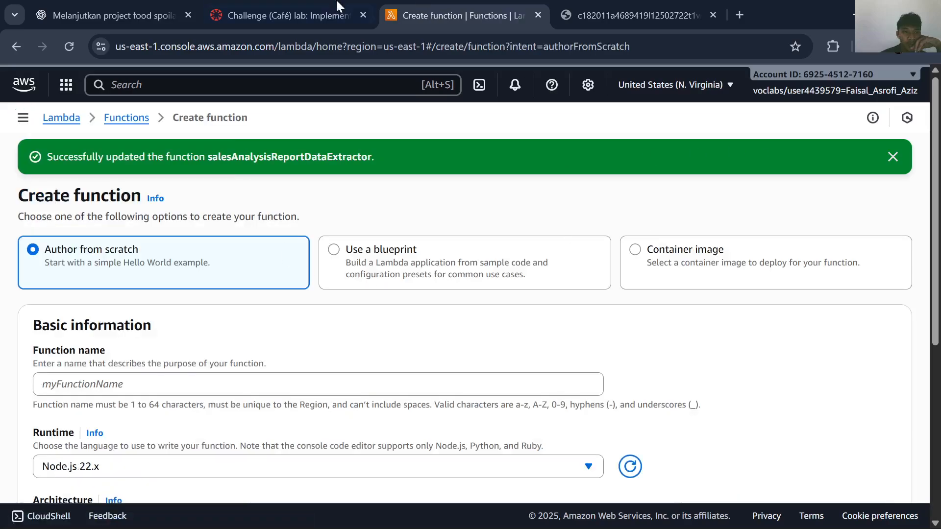
# Copy the function name salesAnalysisReport from step 13 of the lab instructions and enter it for the new function
pyautogui.click(329, 7)
pyautogui.scroll(-1, 427, 411)
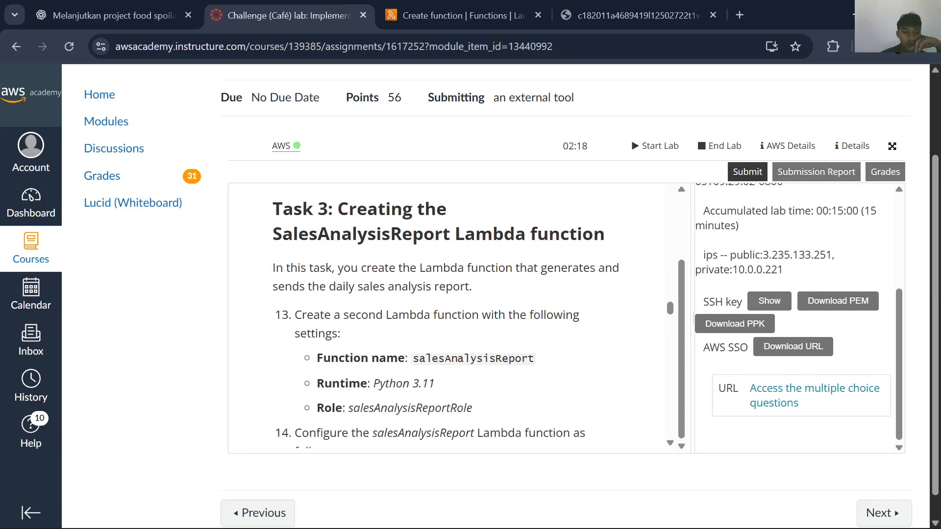
pyautogui.moveTo(413, 358); pyautogui.dragTo(535, 368)
pyautogui.hotkey('ctrl', 'c')
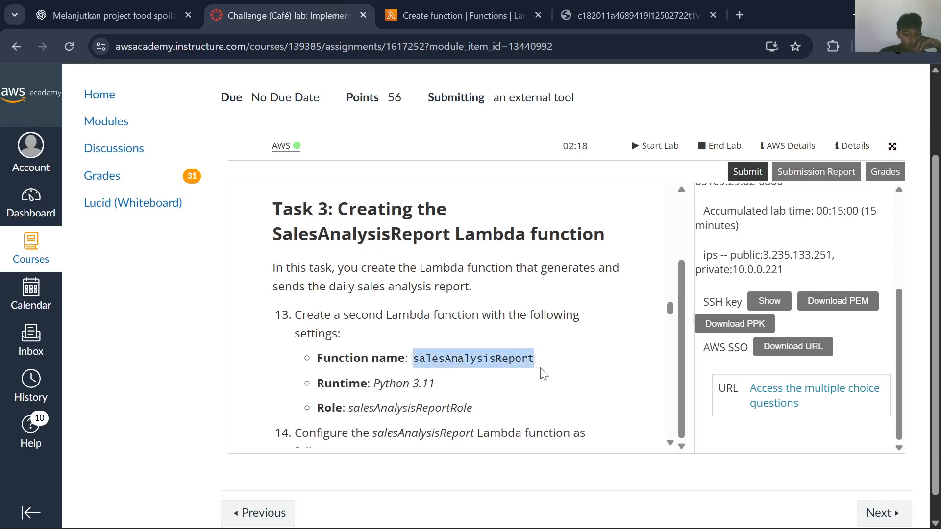
pyautogui.click(477, 7)
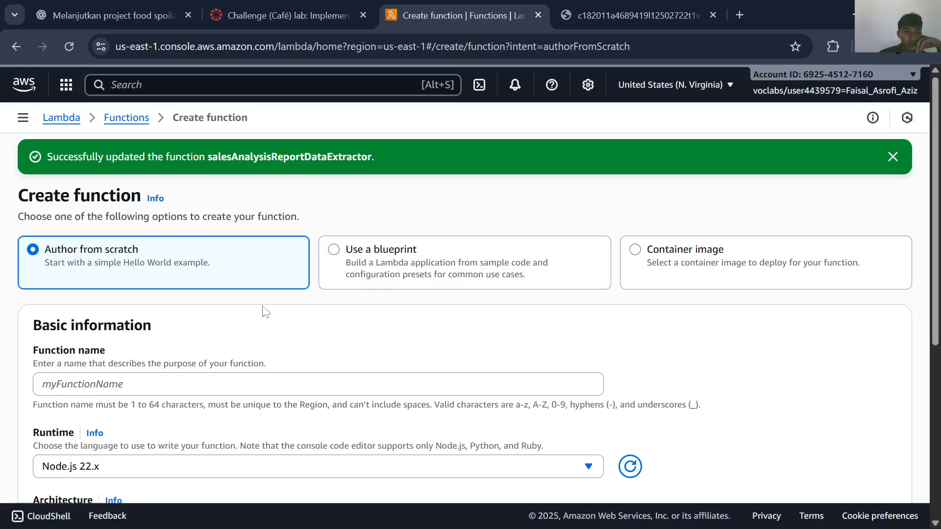
pyautogui.click(196, 384)
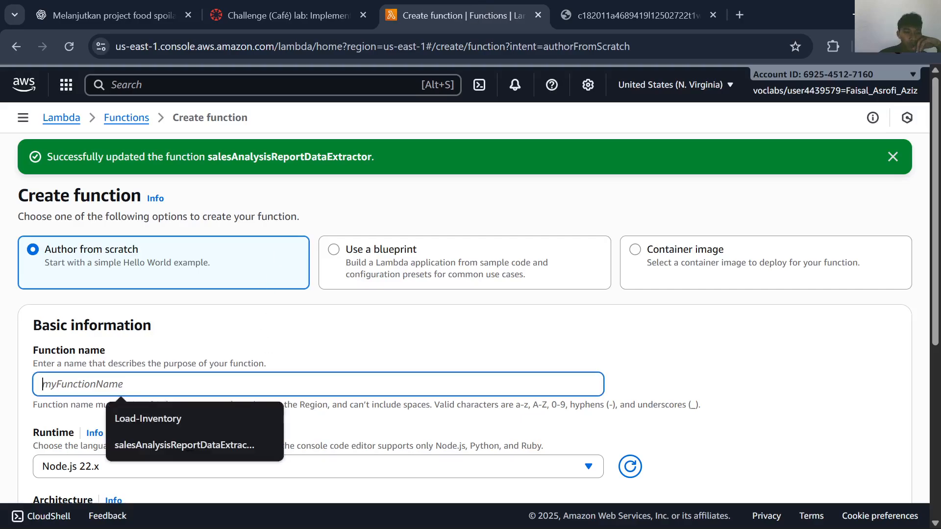
pyautogui.rightClick(265, 388)
pyautogui.click(246, 385)
pyautogui.hotkey('ctrl', 'v')
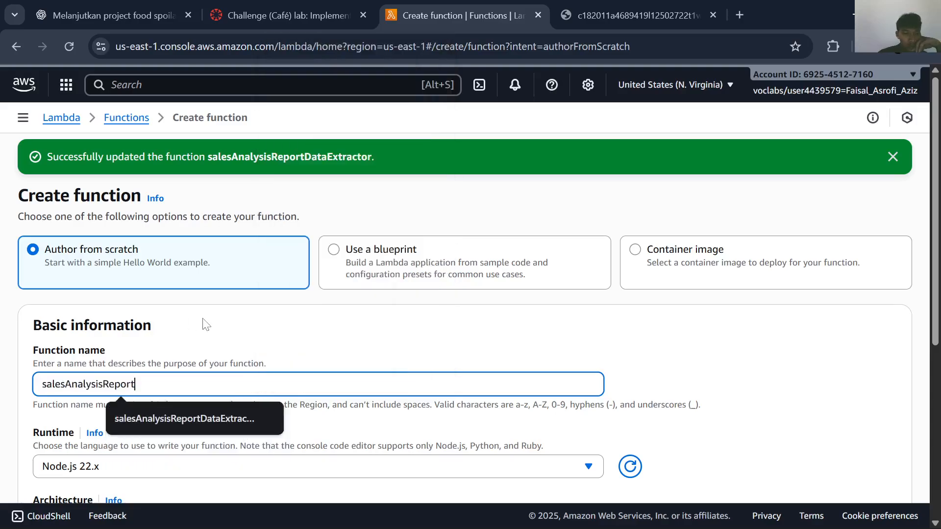
# Set the new function's runtime to Python 3.11, as given in step 13 of the lab instructions
pyautogui.scroll(-3, 285, 326)
pyautogui.click(265, 5)
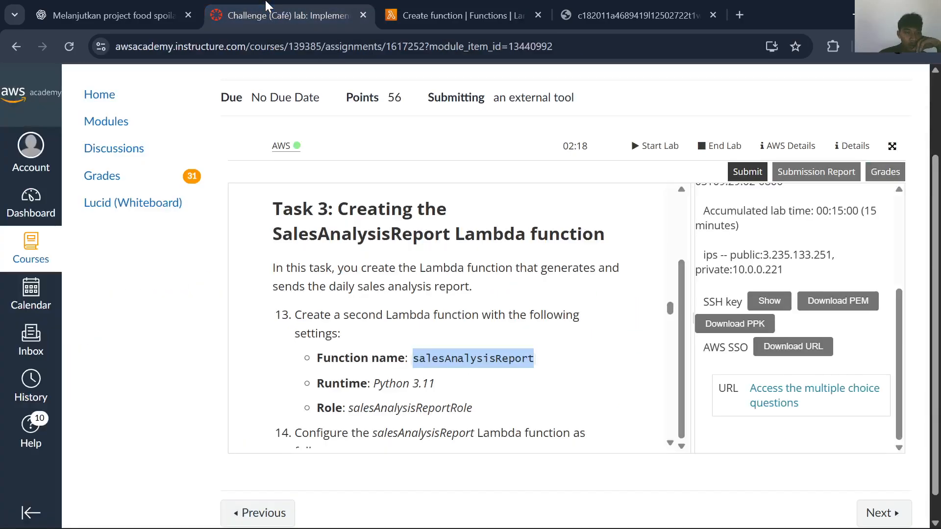
pyautogui.click(447, 7)
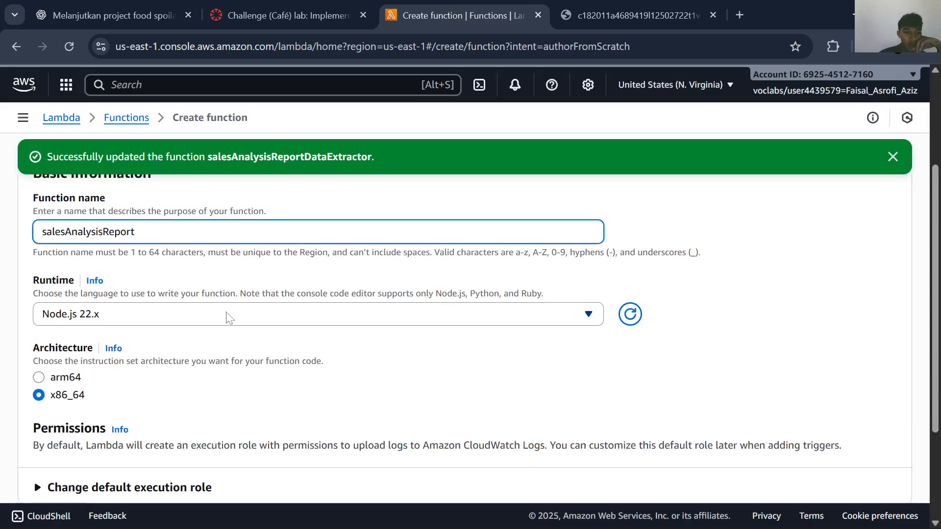
pyautogui.click(229, 318)
pyautogui.scroll(-4, 185, 244)
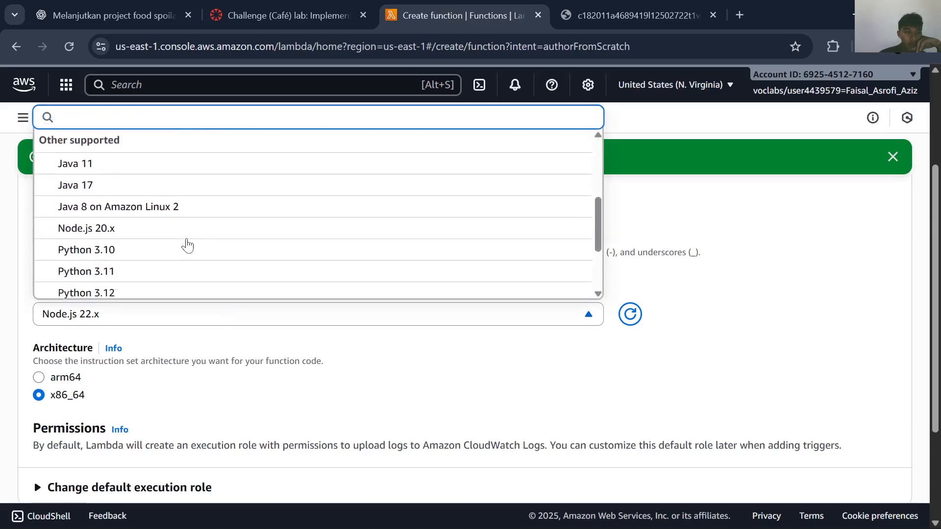
pyautogui.scroll(-1, 188, 245)
pyautogui.click(160, 225)
pyautogui.scroll(-3, 199, 315)
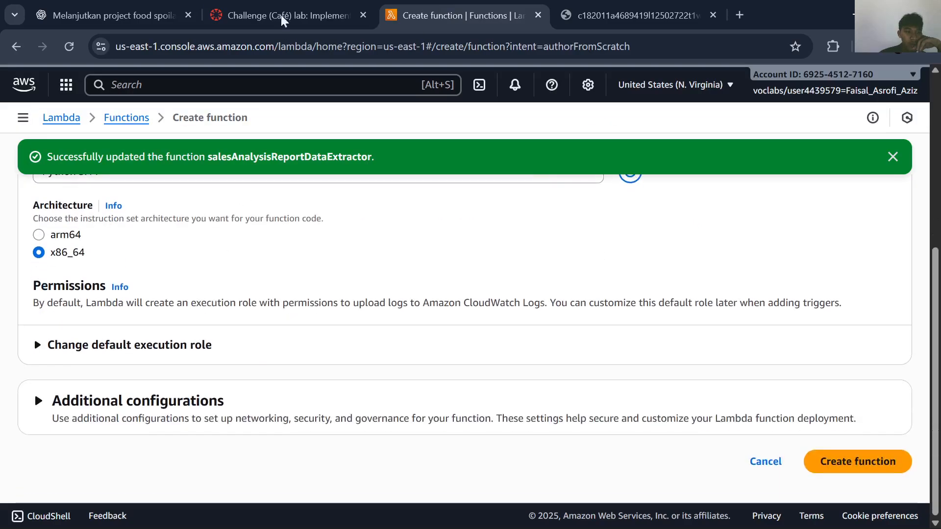
# Check the role required in step 13 and change the default execution role setting to use an existing role
pyautogui.click(284, 5)
pyautogui.scroll(-3, 355, 281)
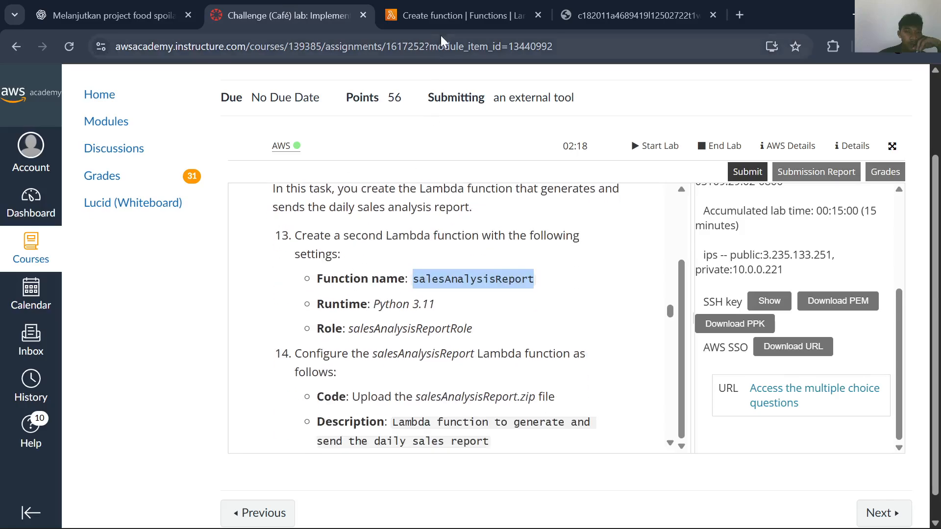
pyautogui.click(451, 23)
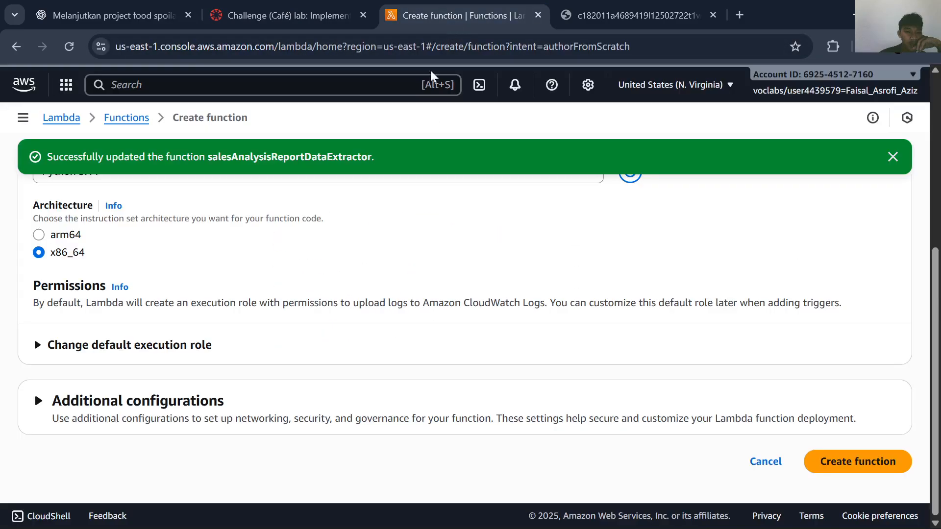
pyautogui.click(169, 347)
pyautogui.scroll(-2, 162, 365)
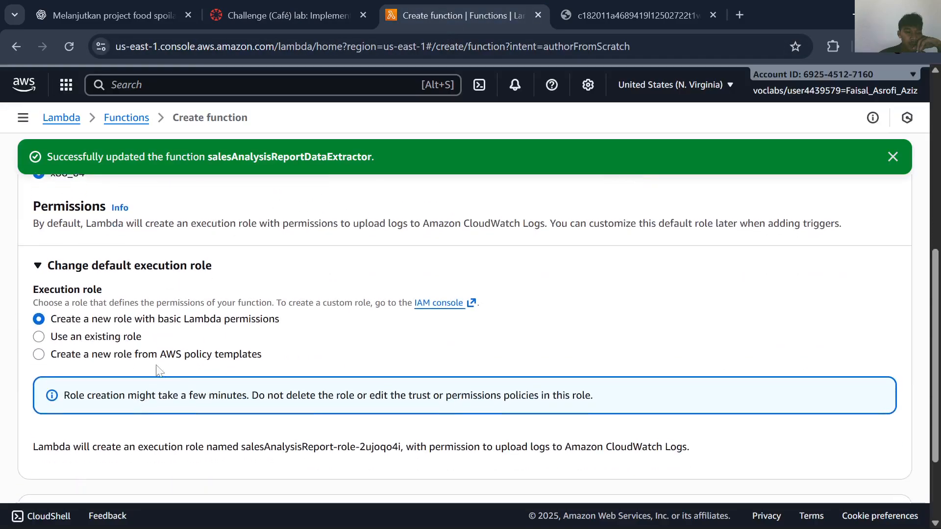
pyautogui.click(131, 338)
pyautogui.click(152, 415)
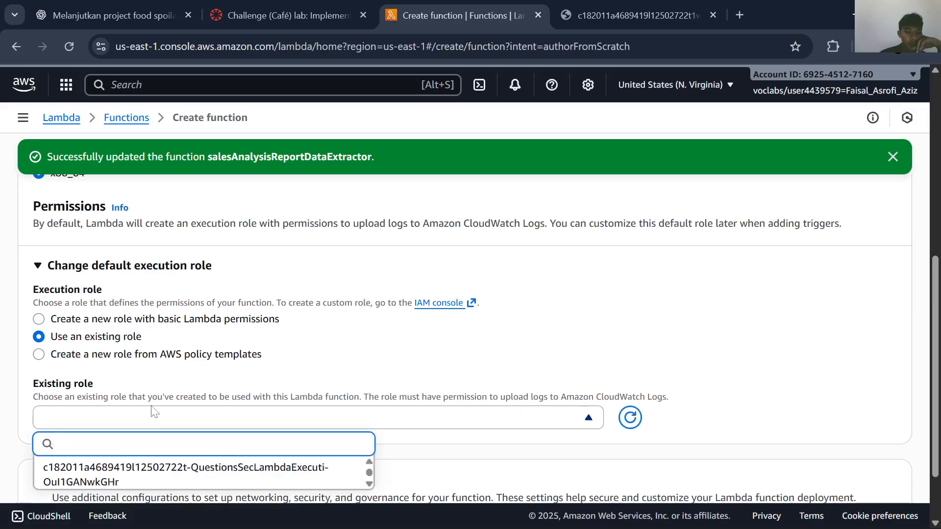
pyautogui.scroll(-2, 152, 412)
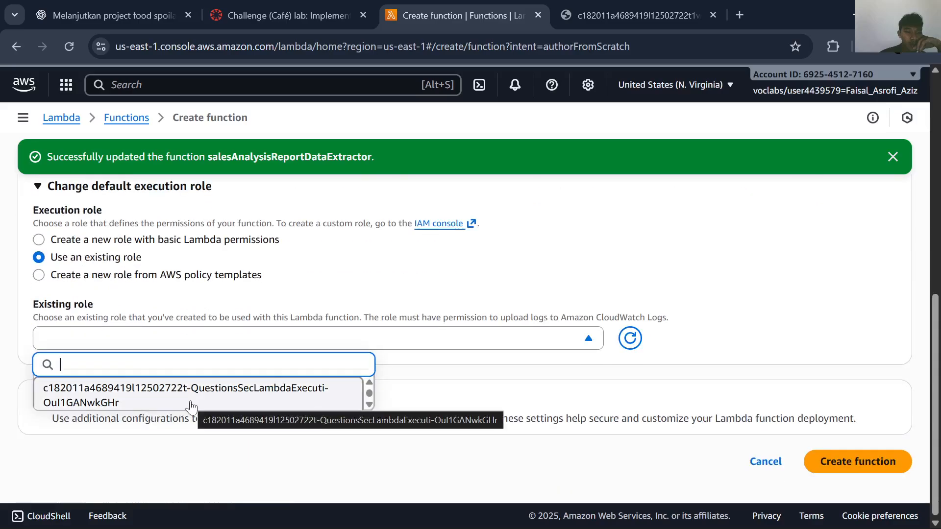
pyautogui.press('Escape')
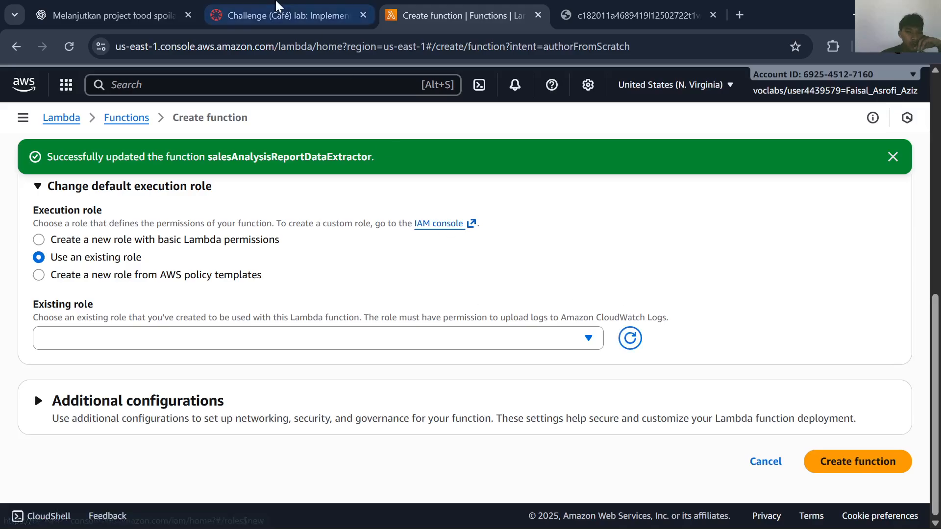
# Assign salesAnalysisReportRole as the new function's existing execution role
pyautogui.click(273, 15)
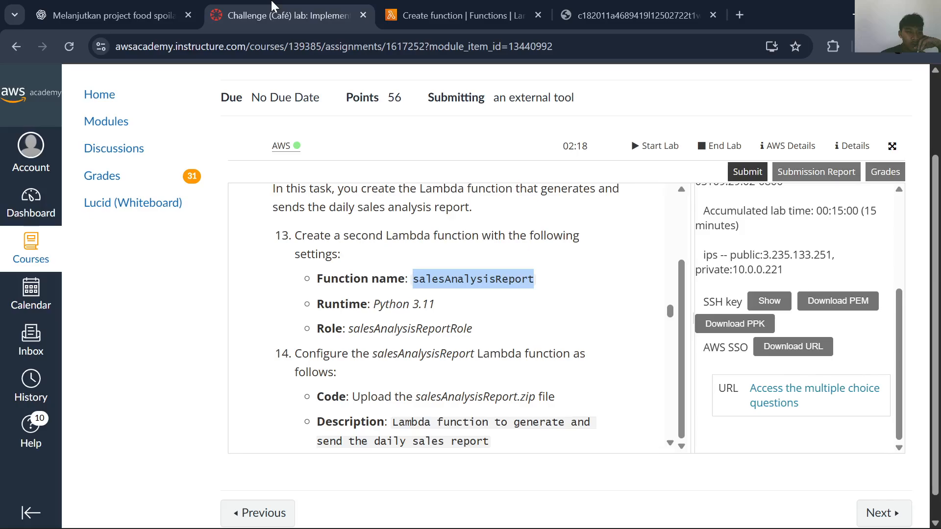
pyautogui.click(437, 3)
pyautogui.click(223, 339)
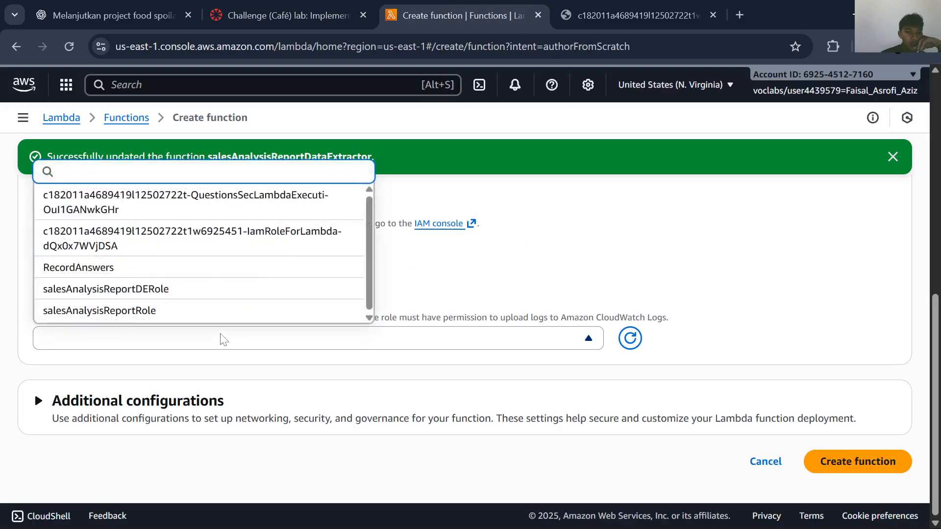
pyautogui.click(202, 322)
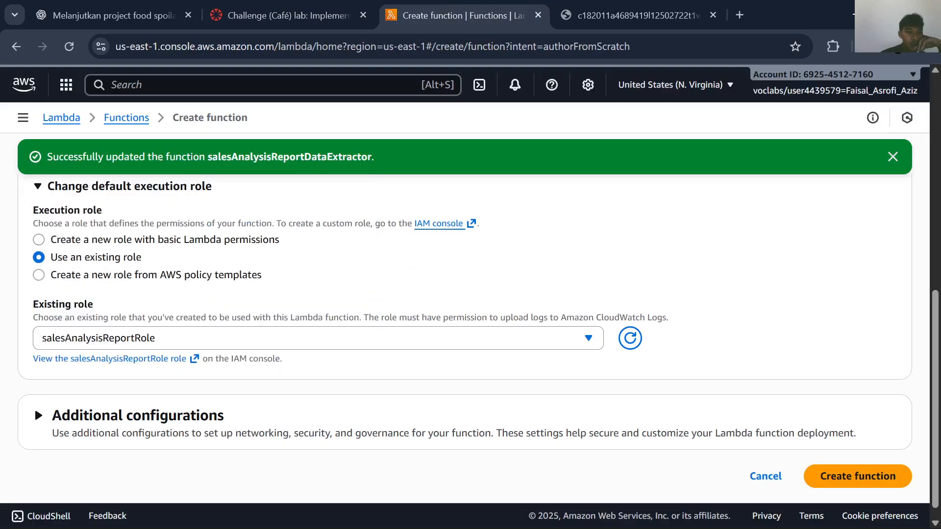
# Check the chosen role against step 13 and read the step 14 configuration settings for the salesAnalysisReport function
pyautogui.click(304, 6)
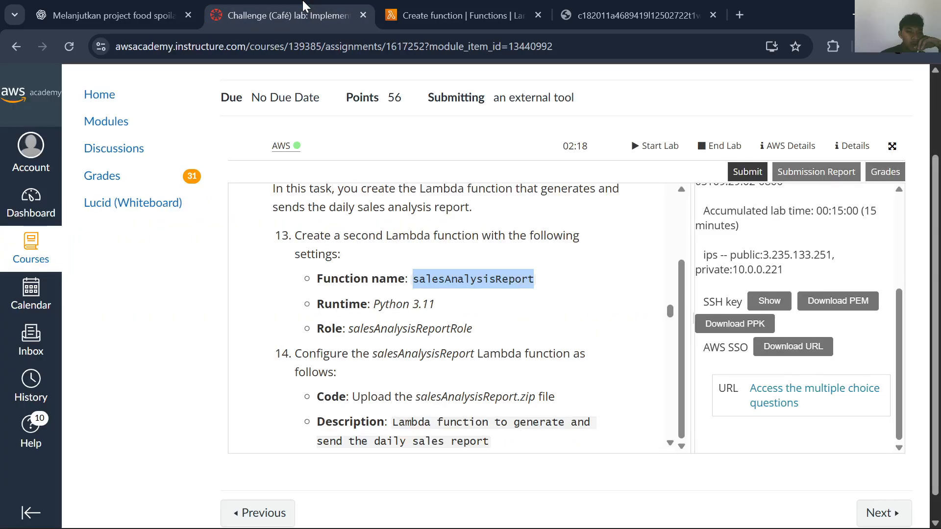
pyautogui.click(420, 7)
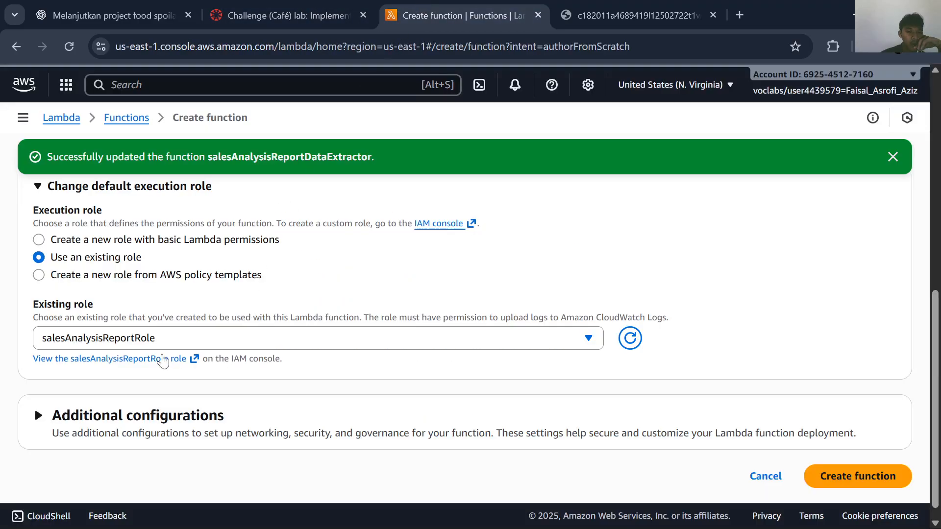
pyautogui.click(248, 7)
pyautogui.scroll(-2, 449, 318)
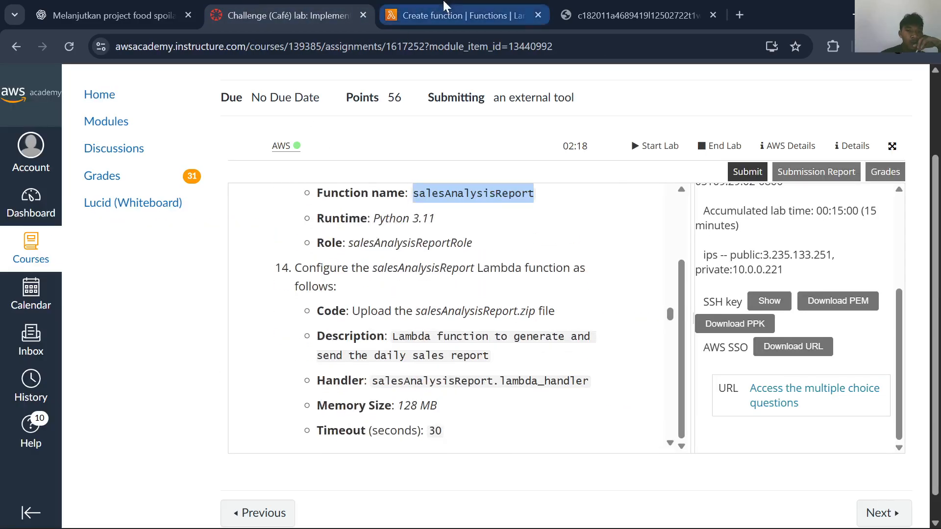
# Create the configured salesAnalysisReport Lambda function and dismiss its getting-started window
pyautogui.click(446, 17)
pyautogui.scroll(-1, 469, 290)
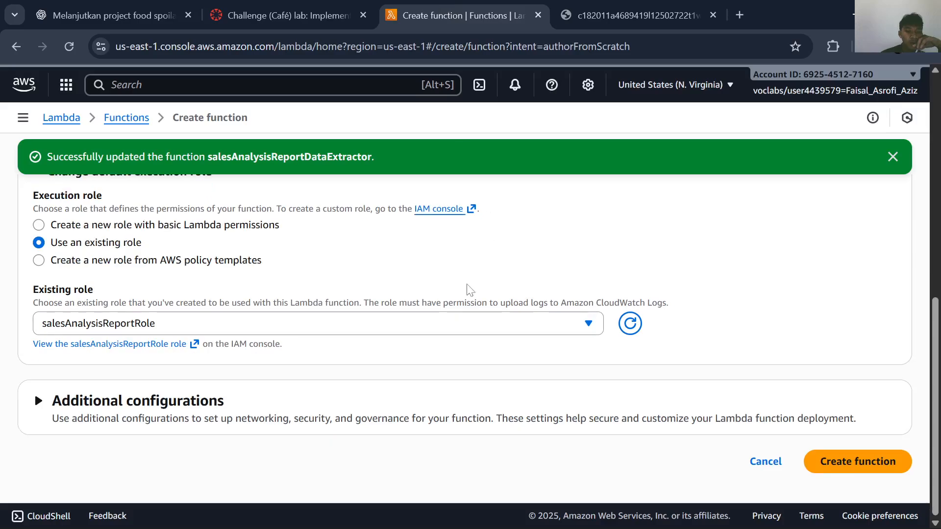
pyautogui.click(844, 462)
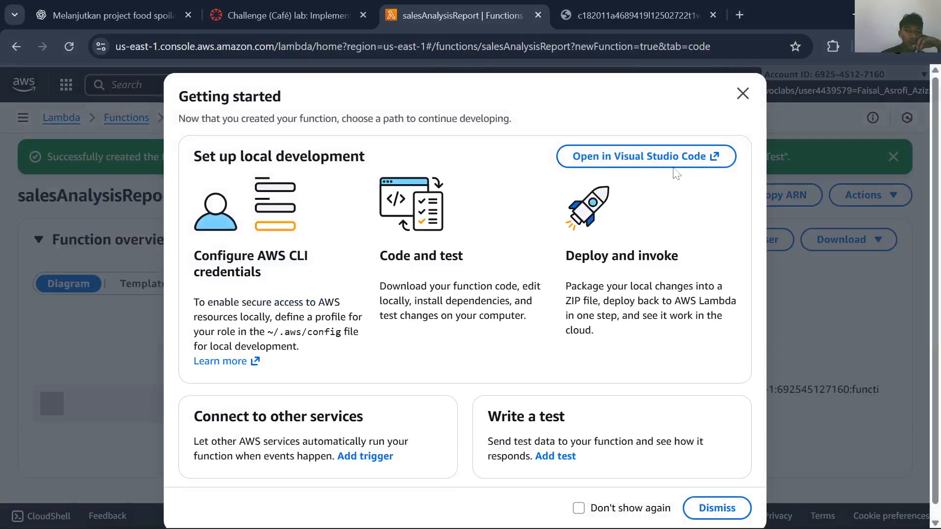
pyautogui.click(739, 94)
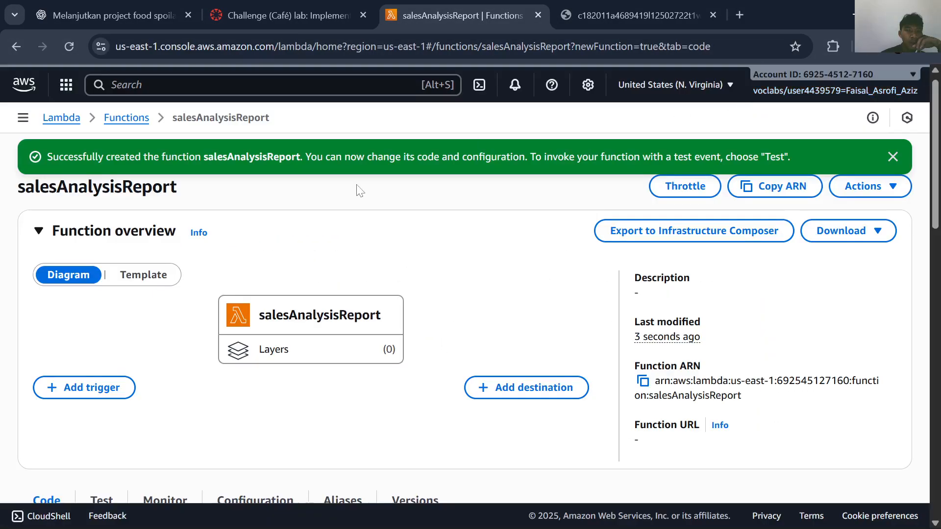
# Copy the description "Lambda function to generate and send the daily sales report" from step 14 of the lab instructions
pyautogui.scroll(-4, 421, 285)
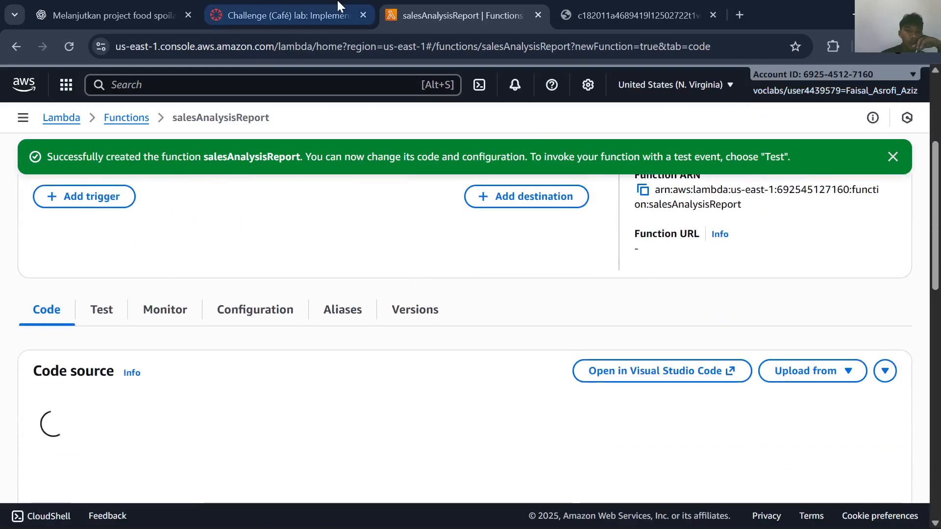
pyautogui.click(338, 7)
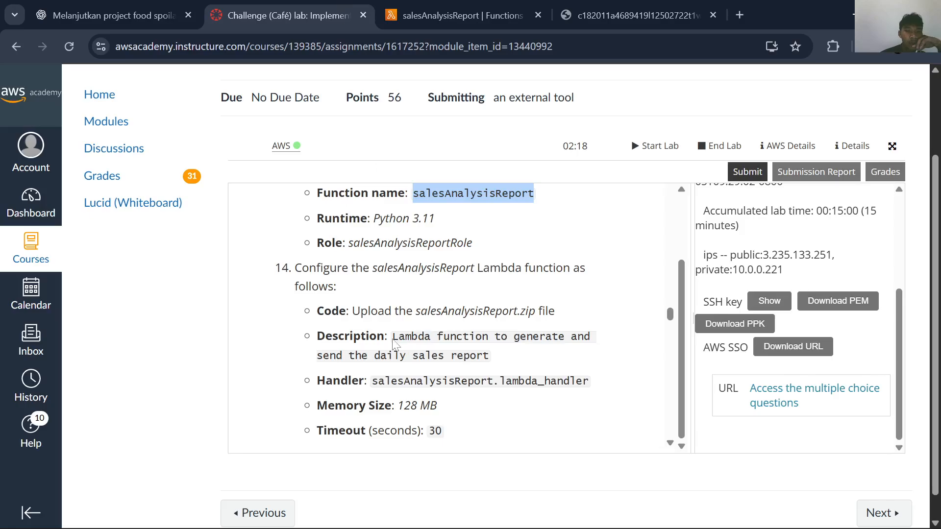
pyautogui.moveTo(394, 341); pyautogui.dragTo(491, 367)
pyautogui.hotkey('ctrl', 'c')
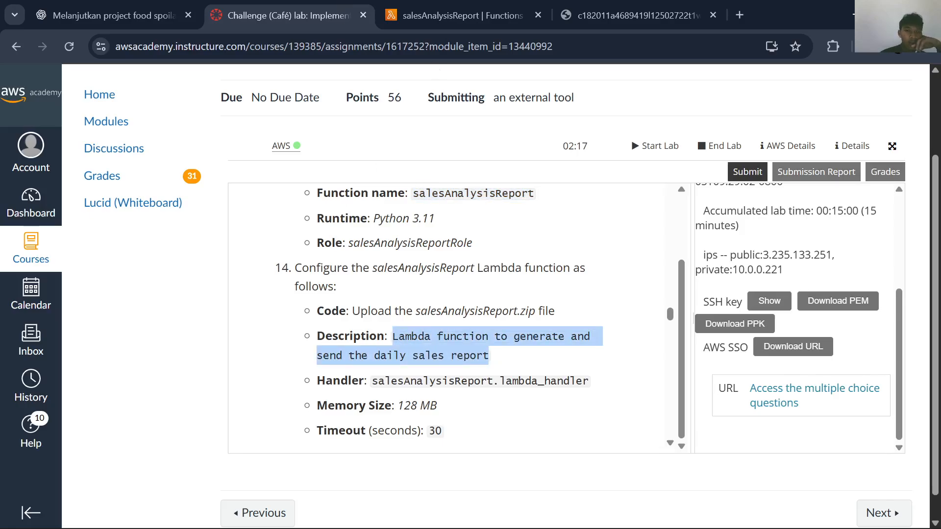
# Start a .zip file upload for the salesAnalysisReport function's code, checking the required file in the lab instructions
pyautogui.click(451, 7)
pyautogui.scroll(-1, 407, 337)
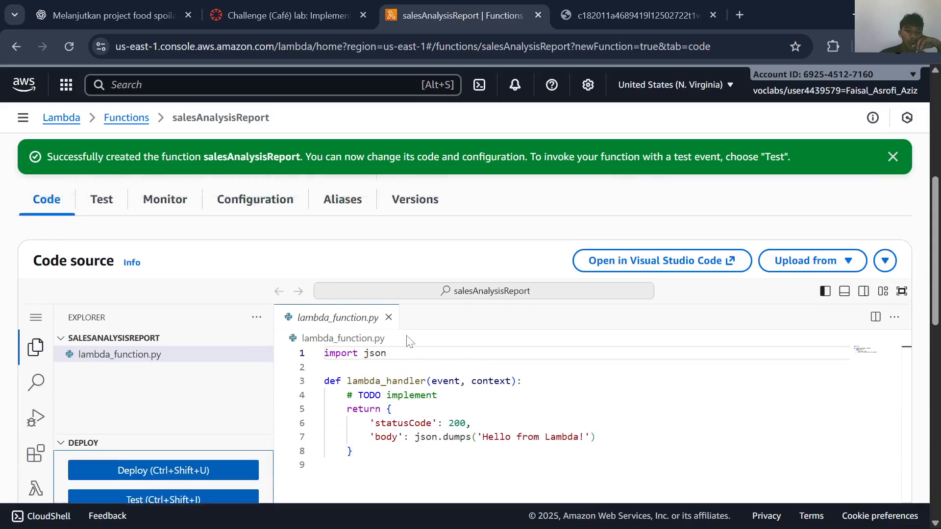
pyautogui.click(804, 314)
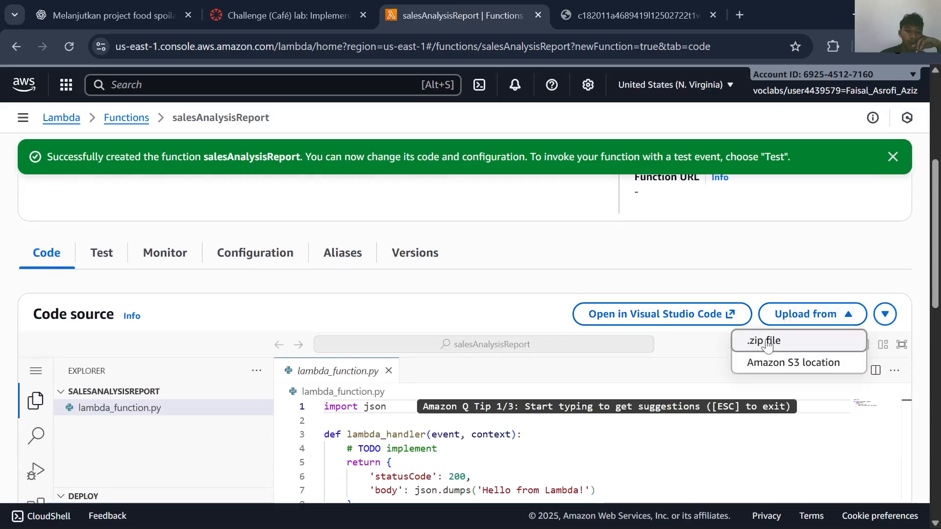
pyautogui.click(275, 15)
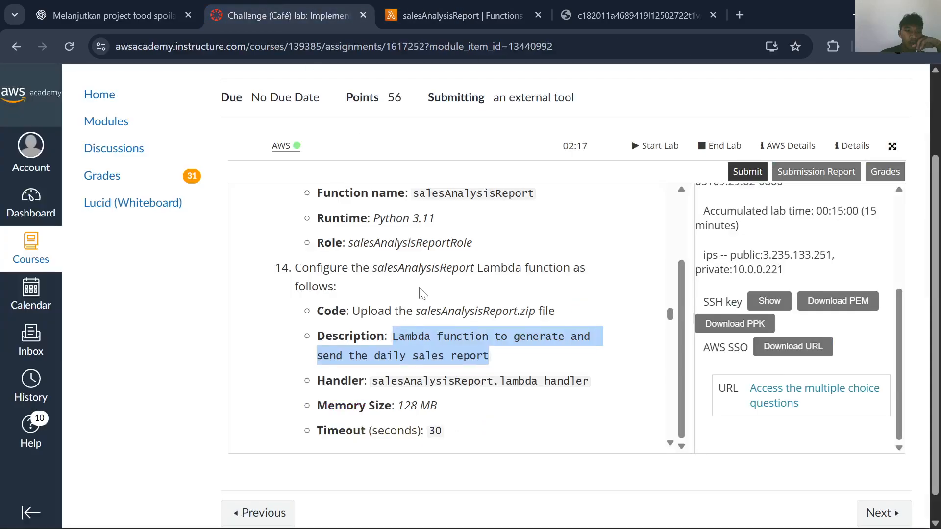
pyautogui.click(452, 16)
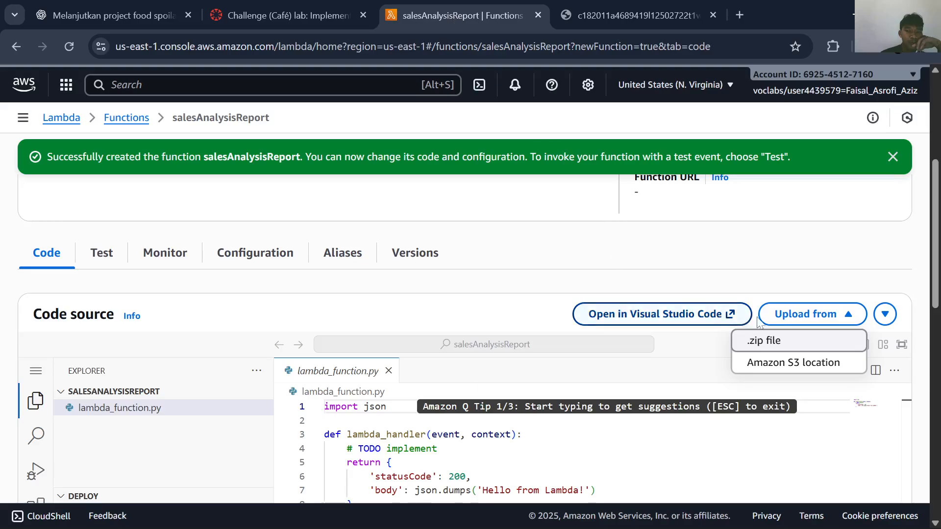
pyautogui.click(765, 340)
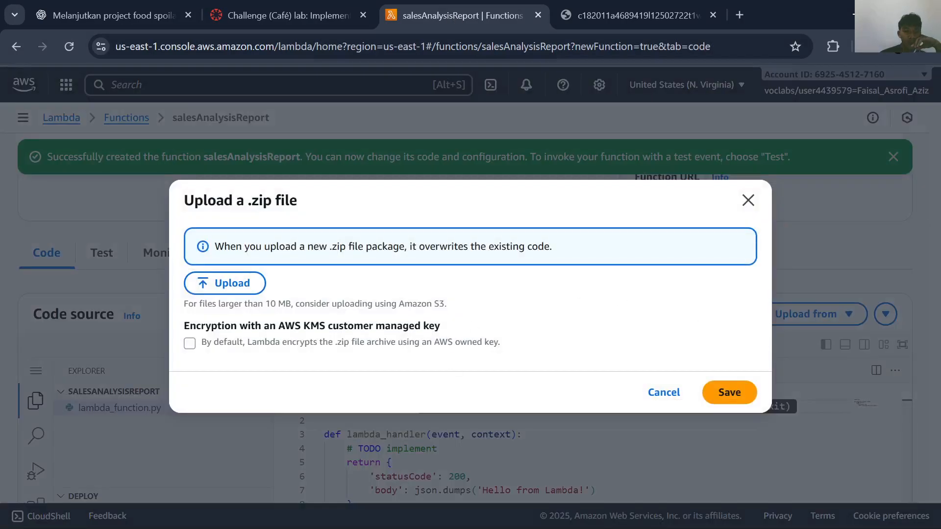
pyautogui.moveTo(607, 515)
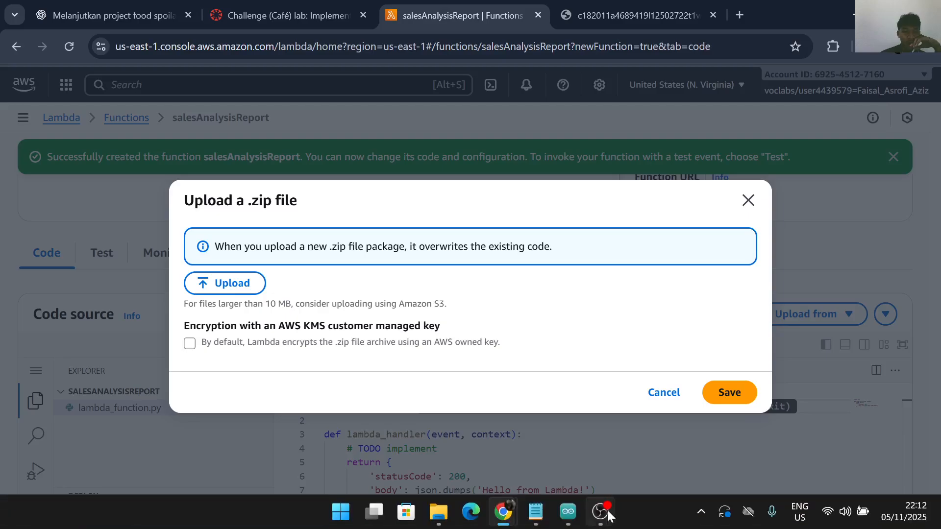
pyautogui.click(608, 515)
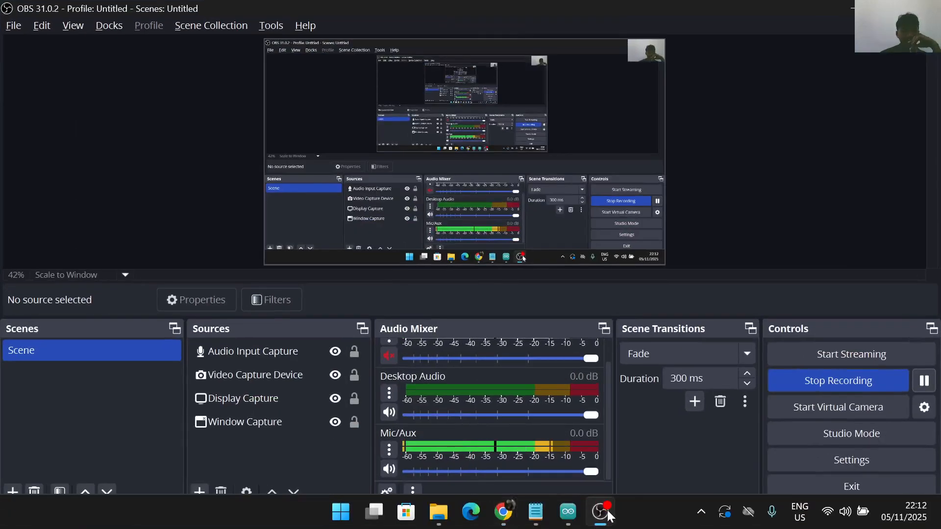
pyautogui.click(852, 7)
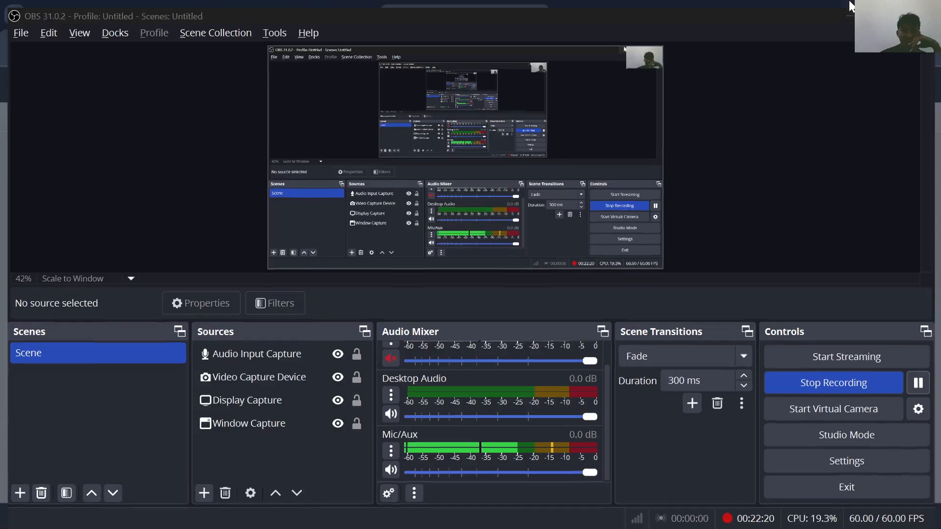
# Upload the salesAnalysisReport.zip archive as the function's code and save it
pyautogui.click(240, 284)
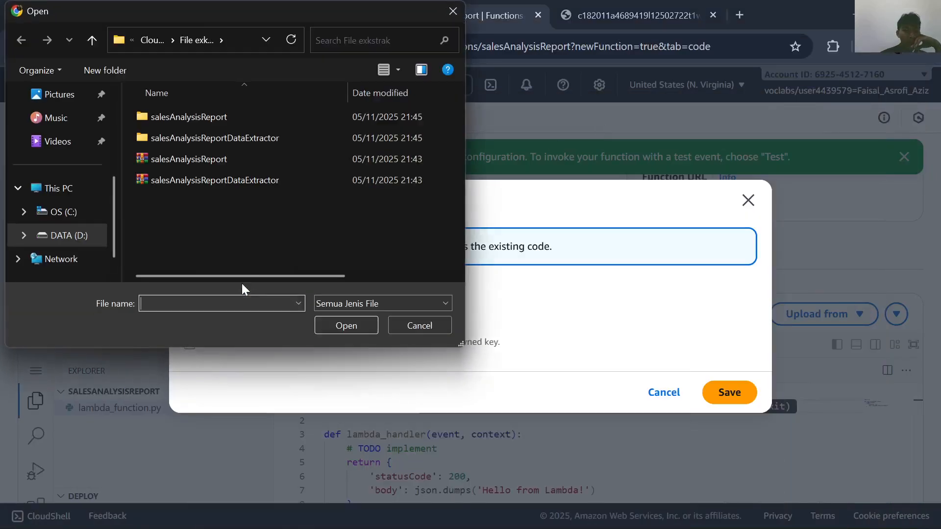
pyautogui.click(261, 165)
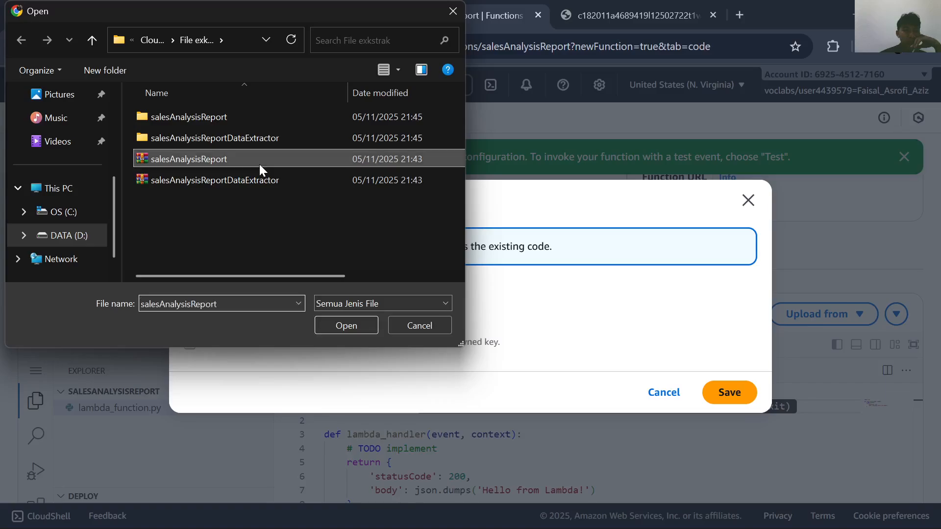
pyautogui.click(346, 325)
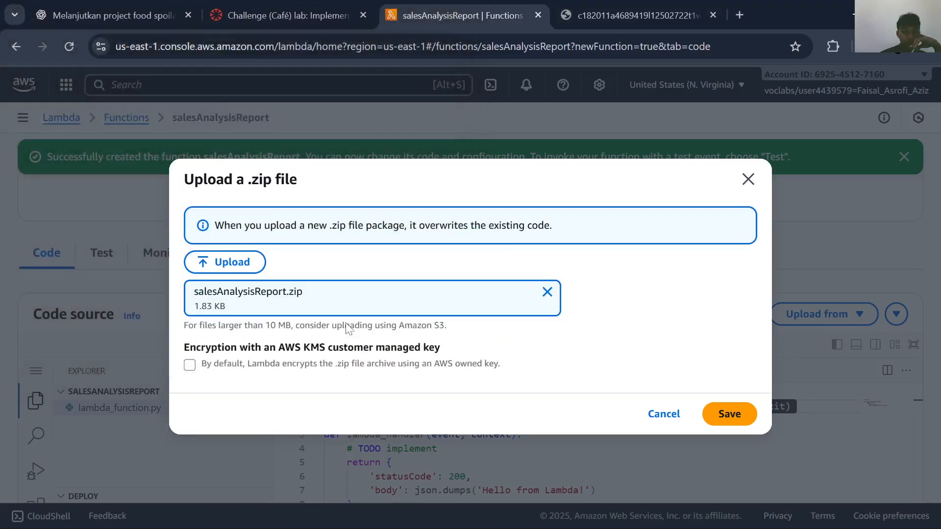
pyautogui.click(724, 415)
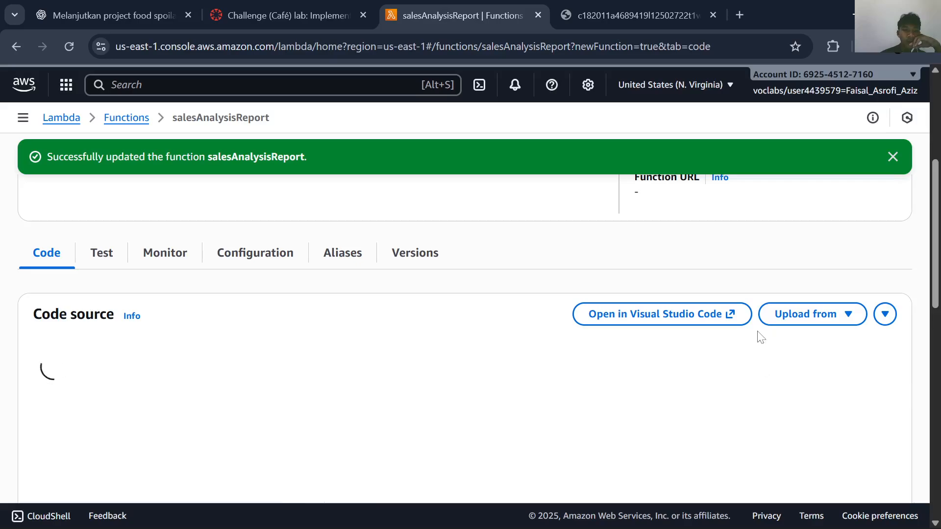
# Edit the function's general configuration and enter the description "Lambda function to generate and send the daily sales report"
pyautogui.click(169, 255)
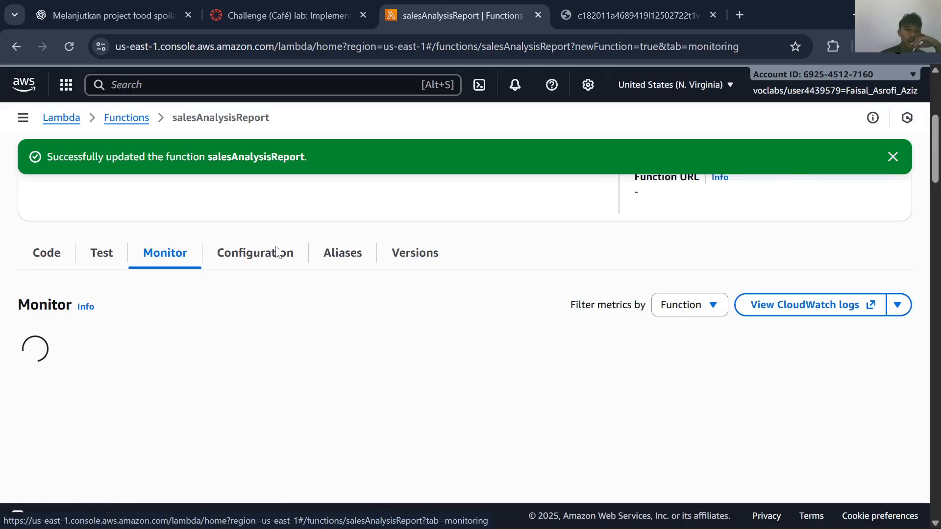
pyautogui.click(275, 252)
pyautogui.click(282, 6)
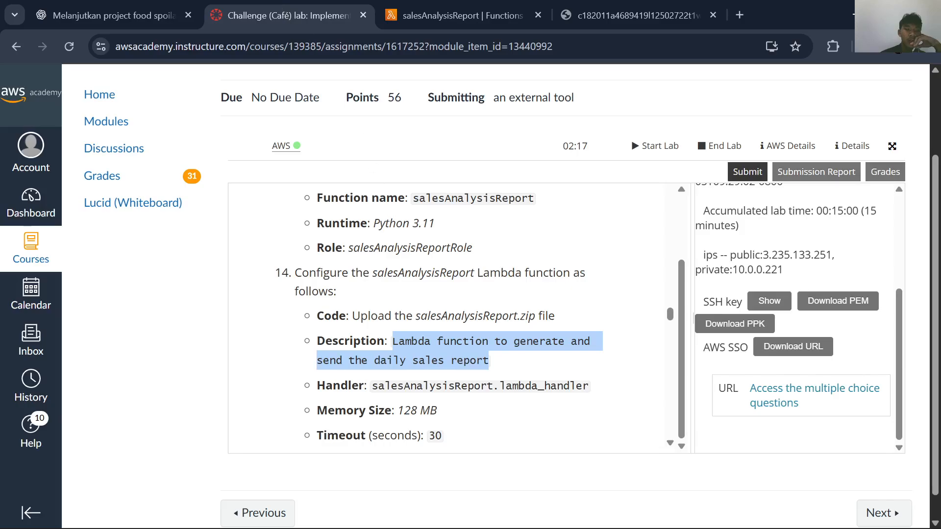
pyautogui.click(472, 5)
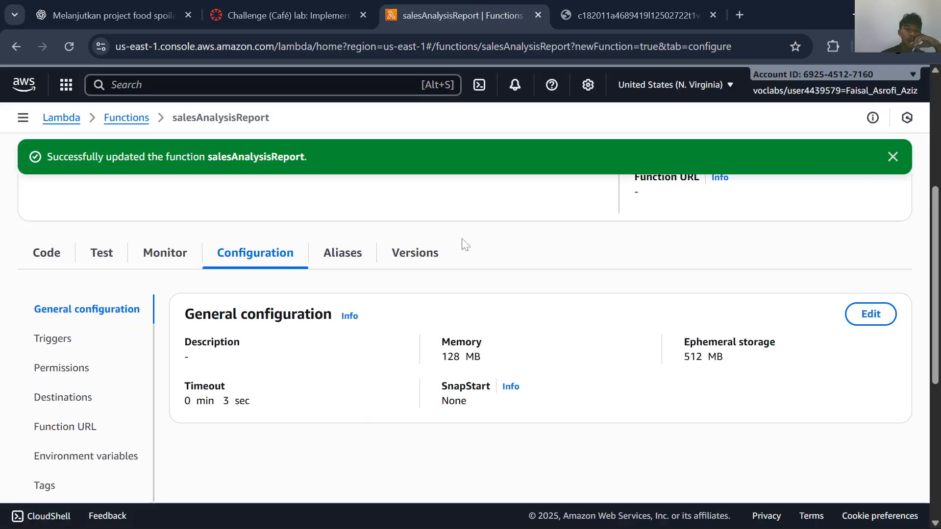
pyautogui.click(870, 314)
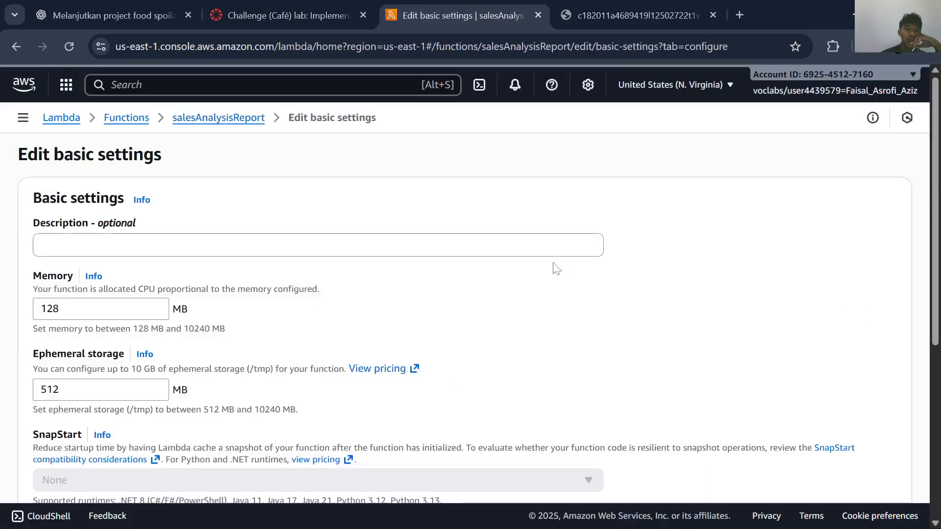
pyautogui.click(240, 245)
pyautogui.hotkey('ctrl', 'v')
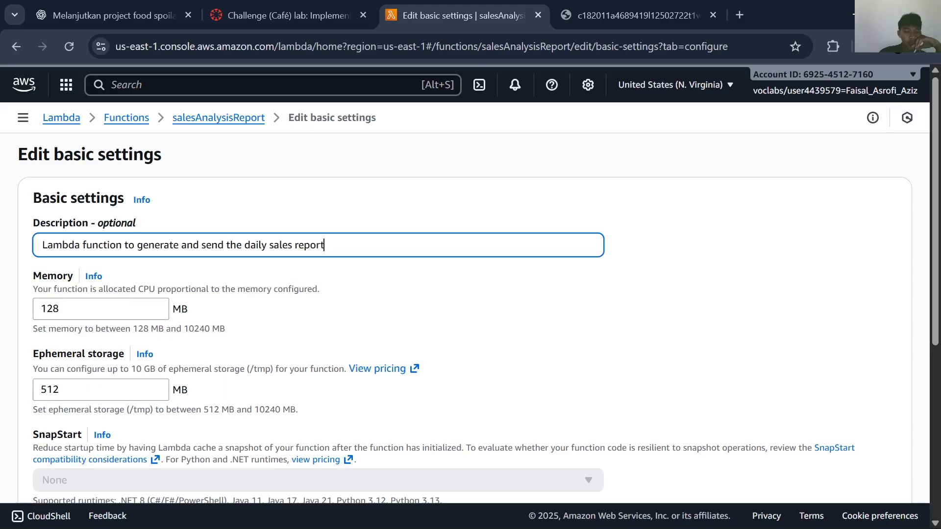
# Copy the handler value salesAnalysisReport.lambda_handler from step 14 of the lab instructions
pyautogui.click(272, 7)
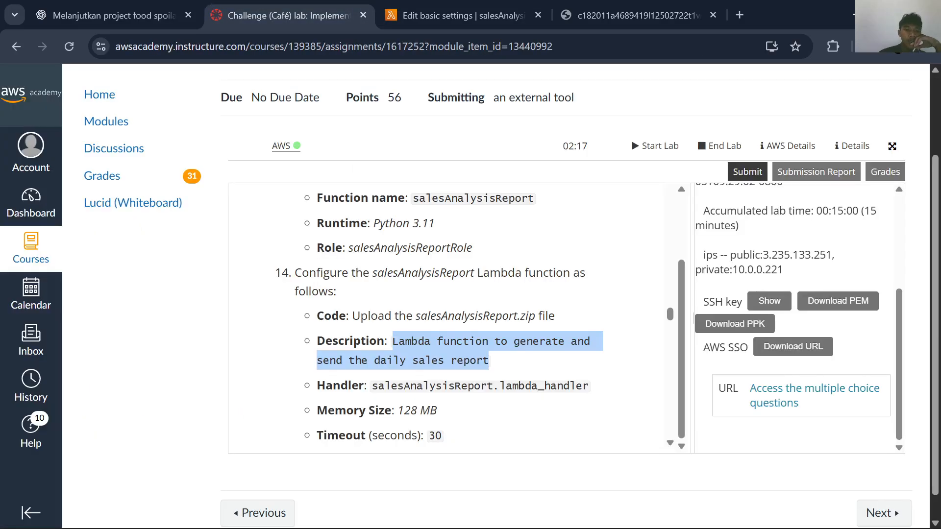
pyautogui.scroll(-1, 448, 318)
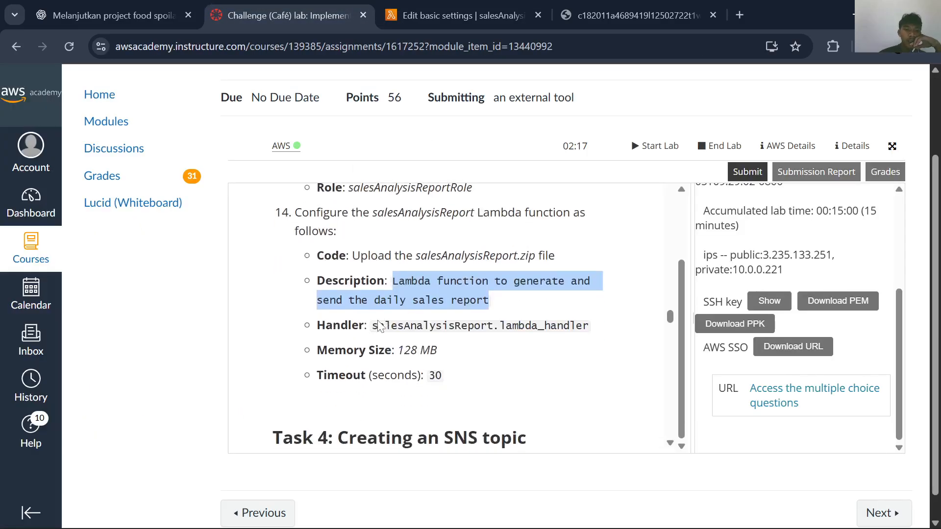
pyautogui.moveTo(378, 327); pyautogui.dragTo(608, 331)
pyautogui.hotkey('ctrl', 'c')
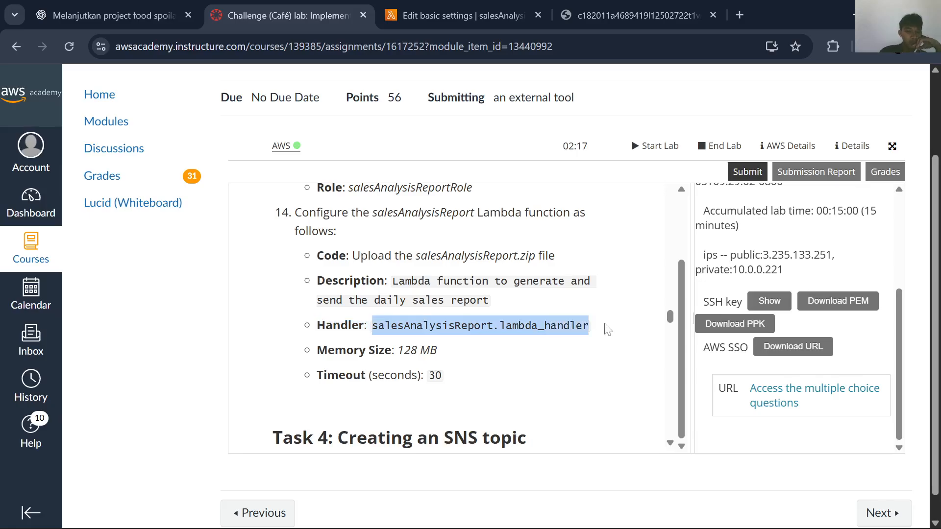
# Set the function's timeout to 0 min 30 sec in the basic settings and save them
pyautogui.hotkey('ctrl', 'Tab')
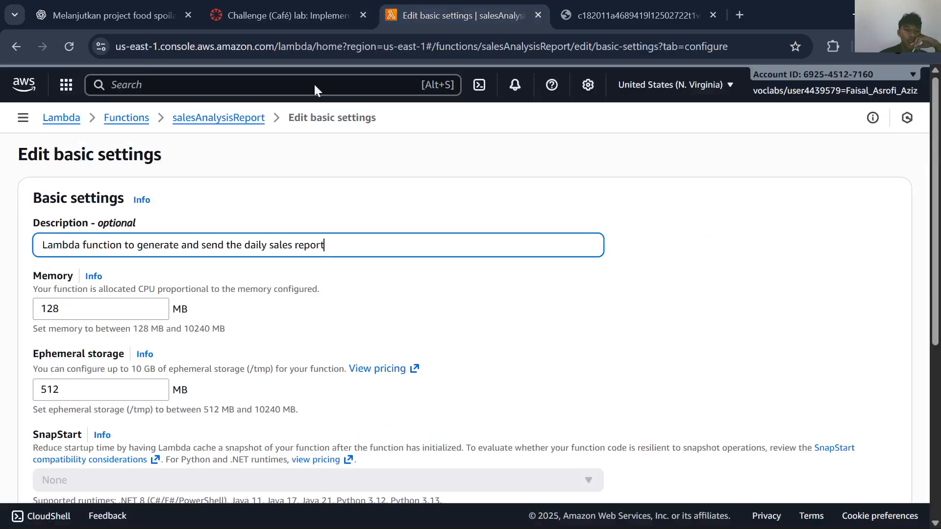
pyautogui.scroll(-3, 93, 396)
pyautogui.click(133, 409)
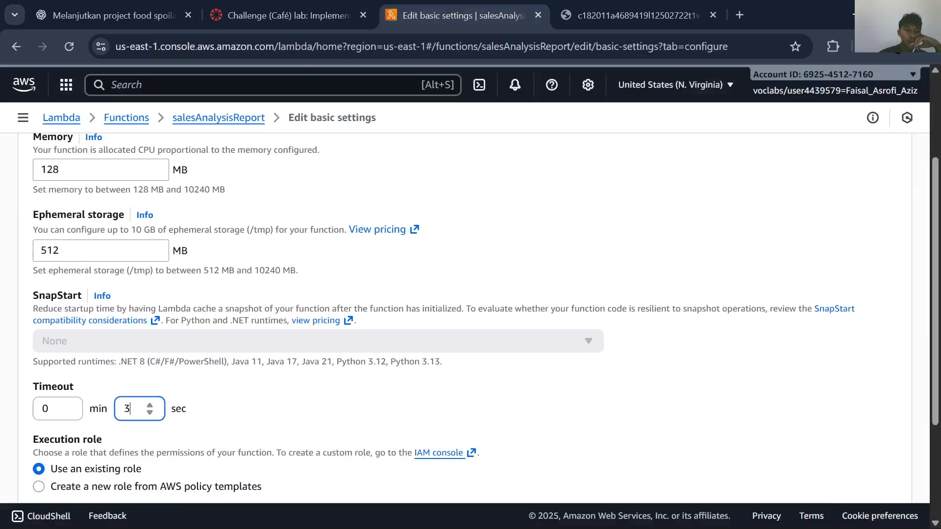
pyautogui.scroll(-3, 417, 392)
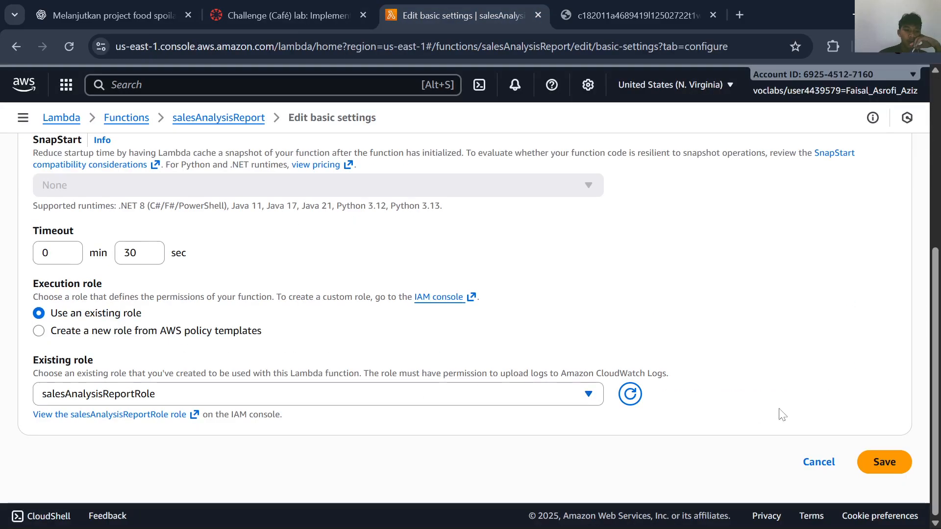
pyautogui.click(894, 462)
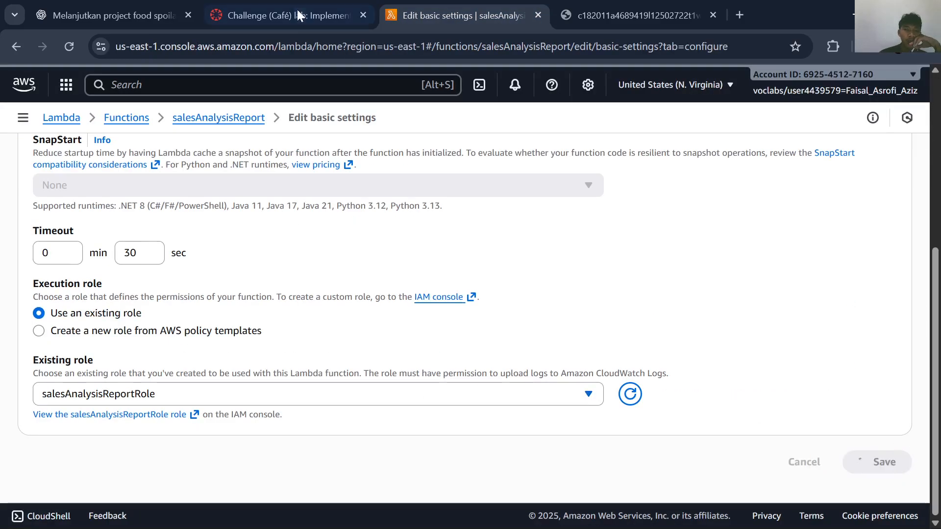
# Set the salesAnalysisReport function's handler to salesAnalysisReport.lambda_handler in its runtime settings and save the change
pyautogui.click(299, 15)
pyautogui.click(433, 7)
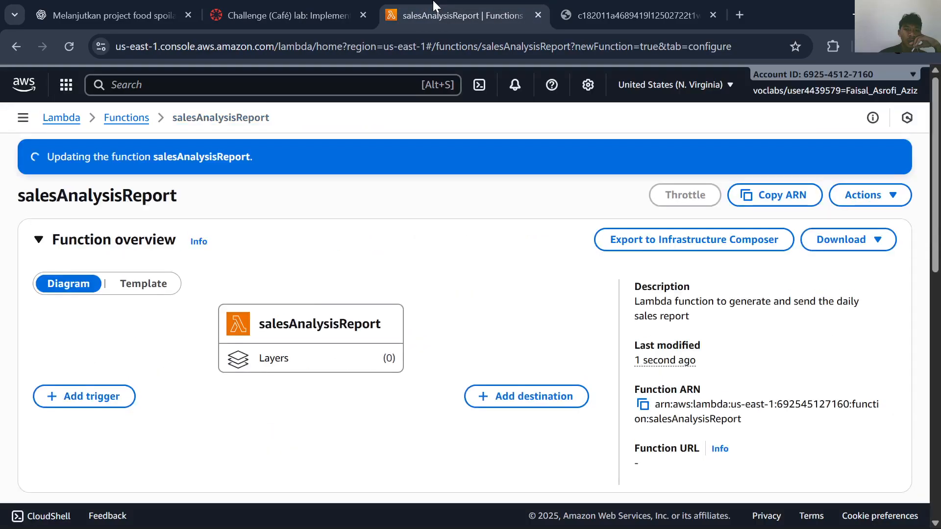
pyautogui.scroll(4, 147, 343)
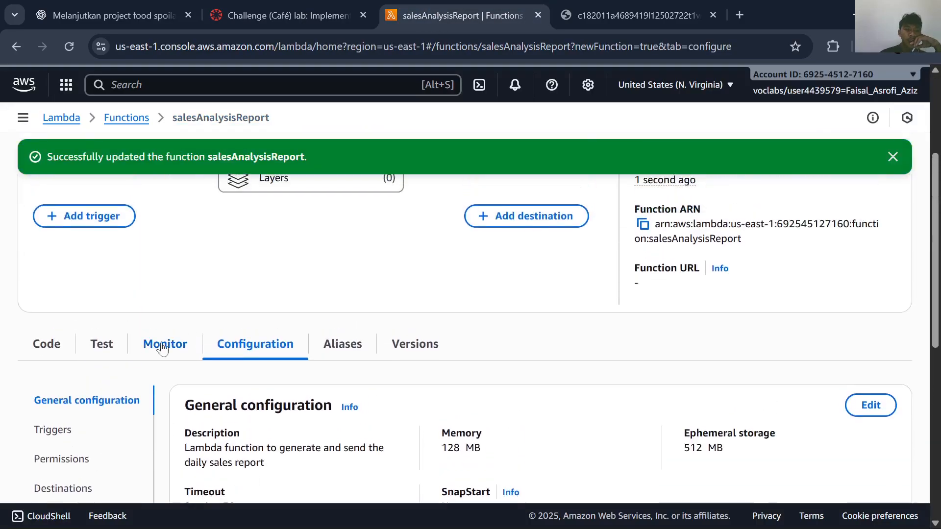
pyautogui.click(49, 344)
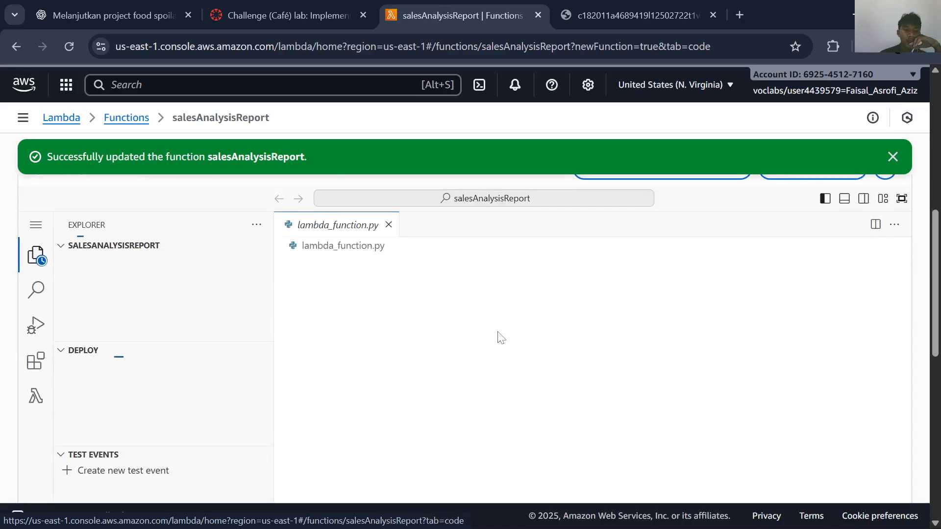
pyautogui.scroll(-10, 500, 337)
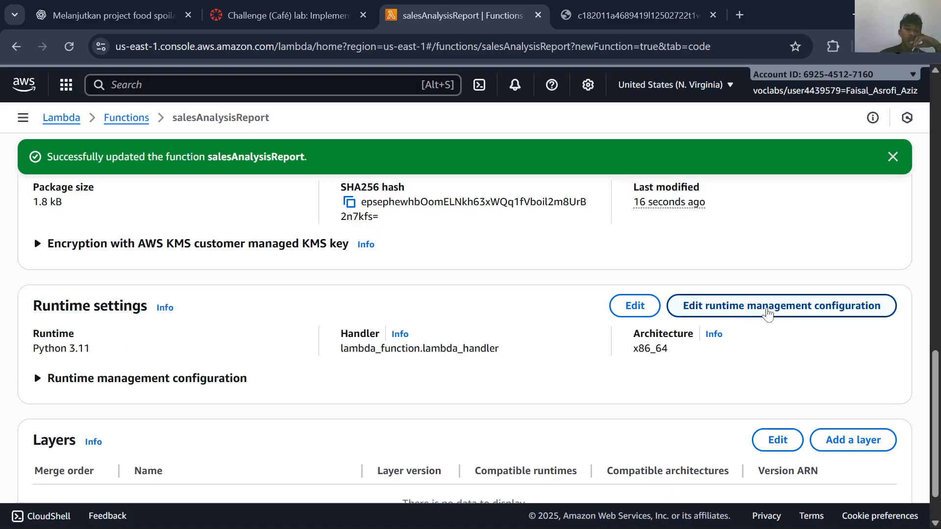
pyautogui.click(633, 311)
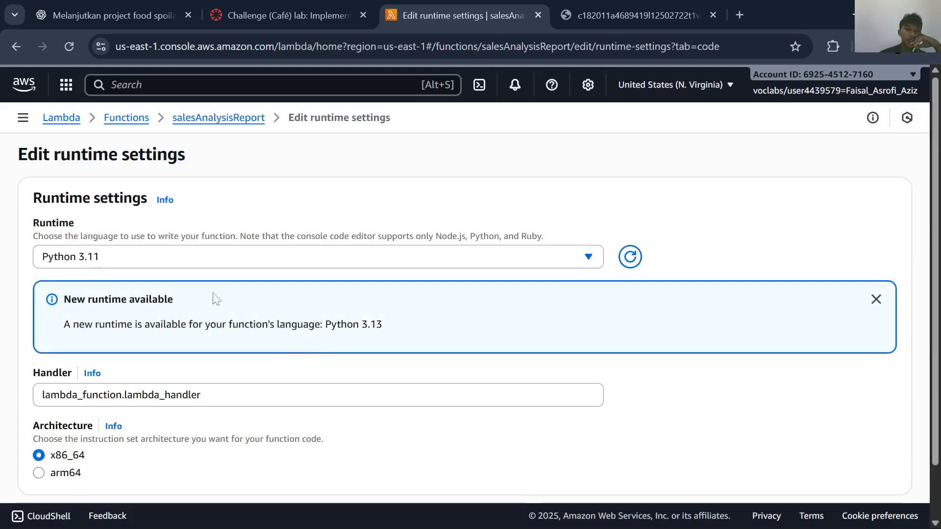
pyautogui.click(191, 395)
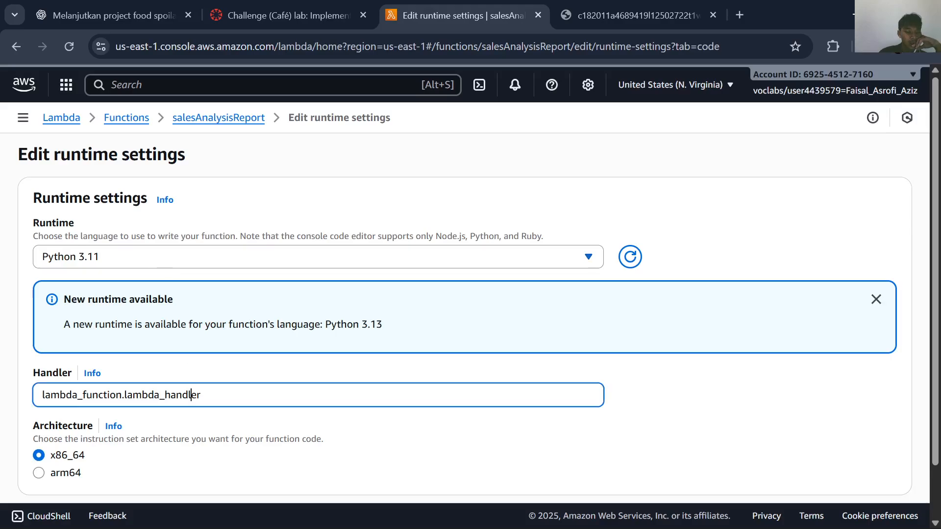
pyautogui.hotkey('ctrl', 'a')
pyautogui.hotkey('ctrl', 'v')
pyautogui.scroll(-3, 470, 294)
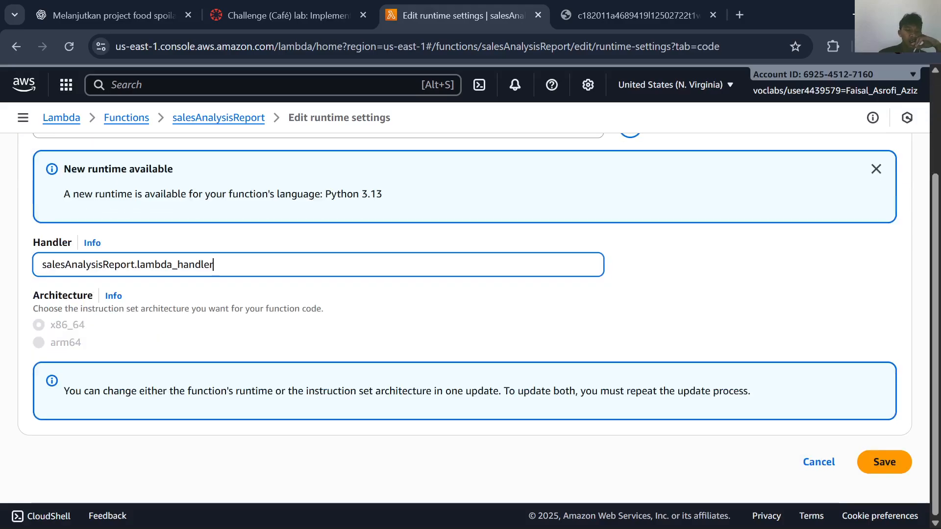
pyautogui.click(889, 462)
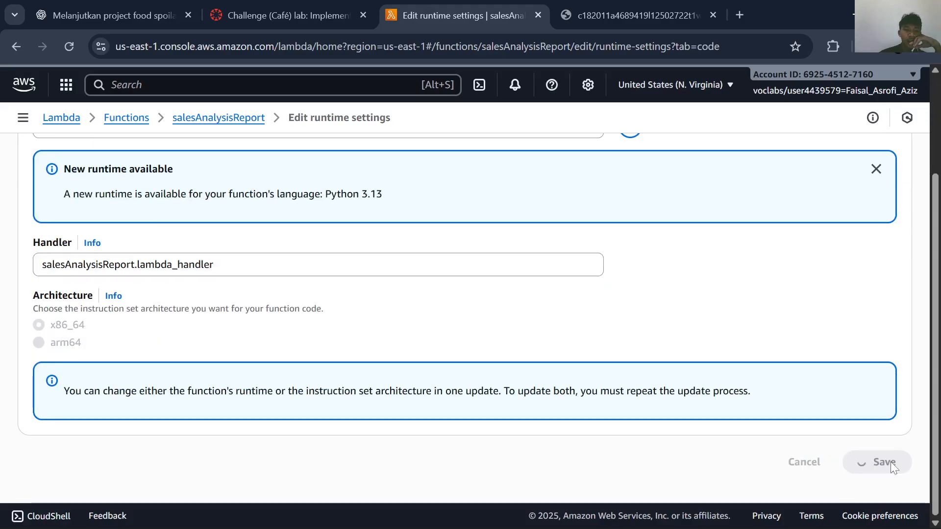
# Read steps 15 and 16 of Task 4 in the lab instructions and search the AWS console for "sns"
pyautogui.click(290, 14)
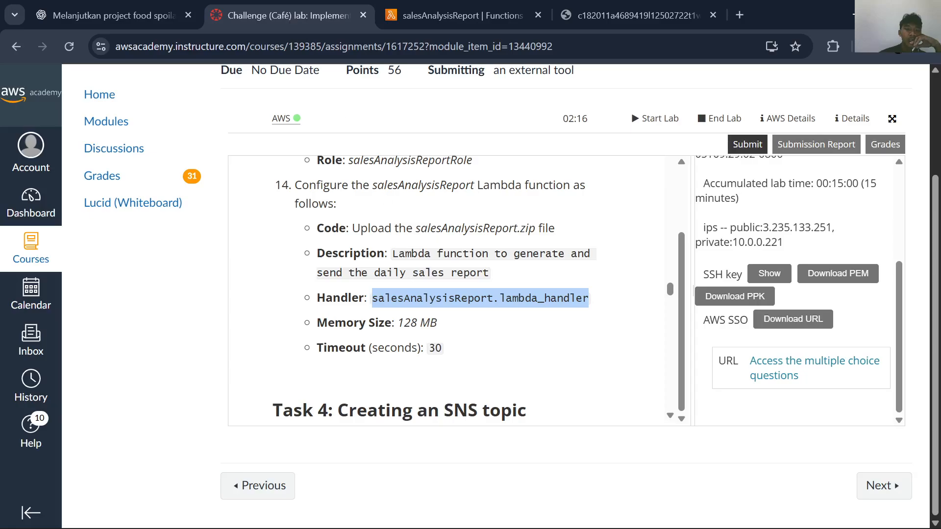
pyautogui.scroll(-3, 448, 289)
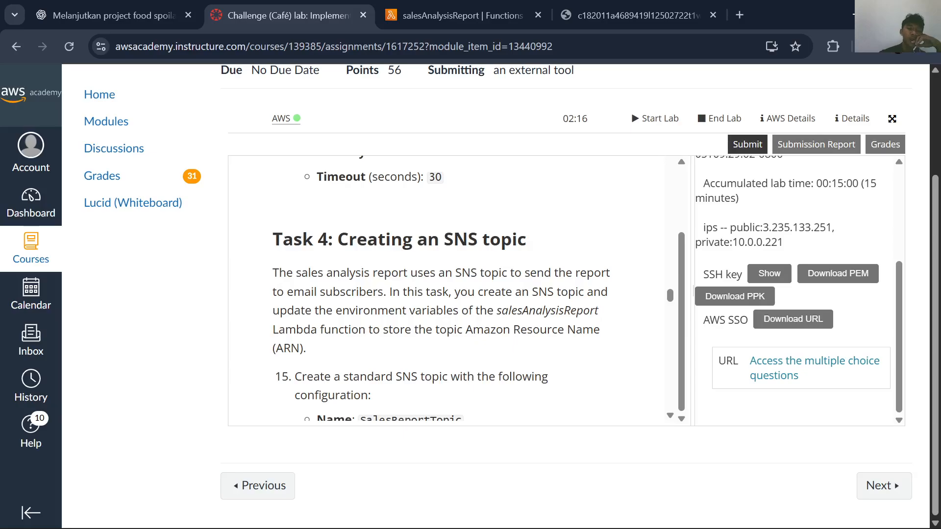
pyautogui.scroll(-1, 522, 347)
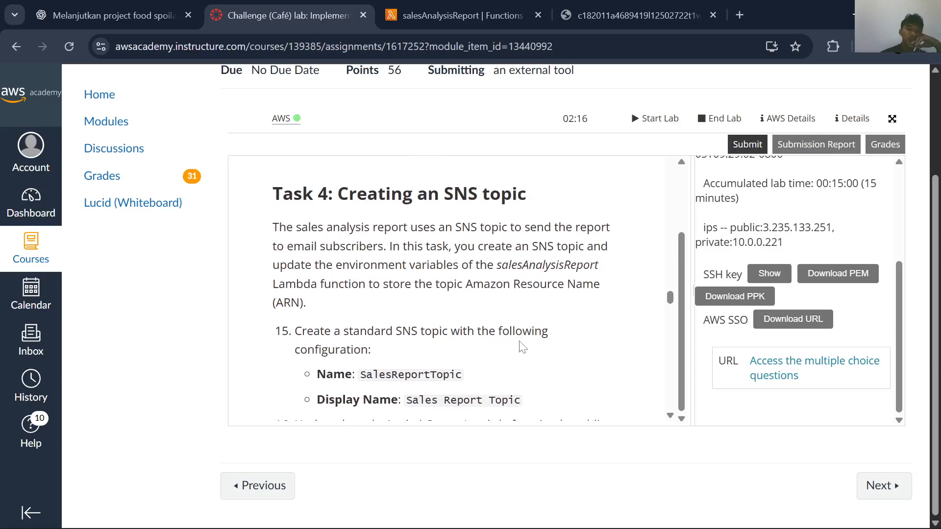
pyautogui.scroll(-1, 442, 295)
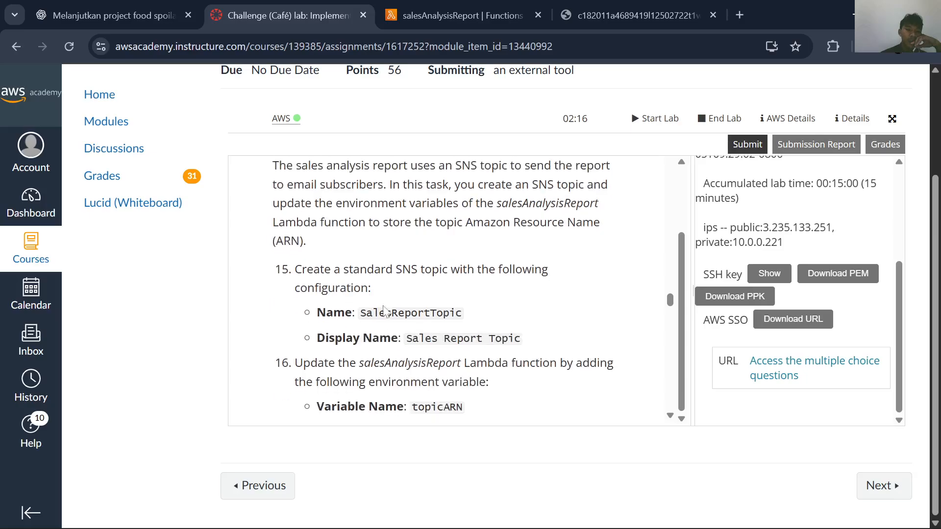
pyautogui.click(452, 15)
pyautogui.scroll(-2, 299, 242)
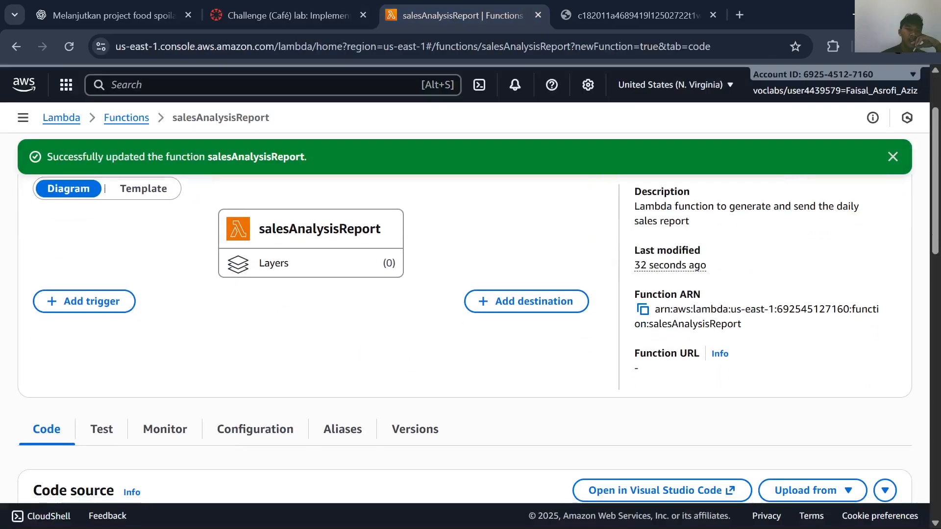
pyautogui.scroll(2, 299, 242)
pyautogui.hotkey('alt', 's')
pyautogui.write('sns')
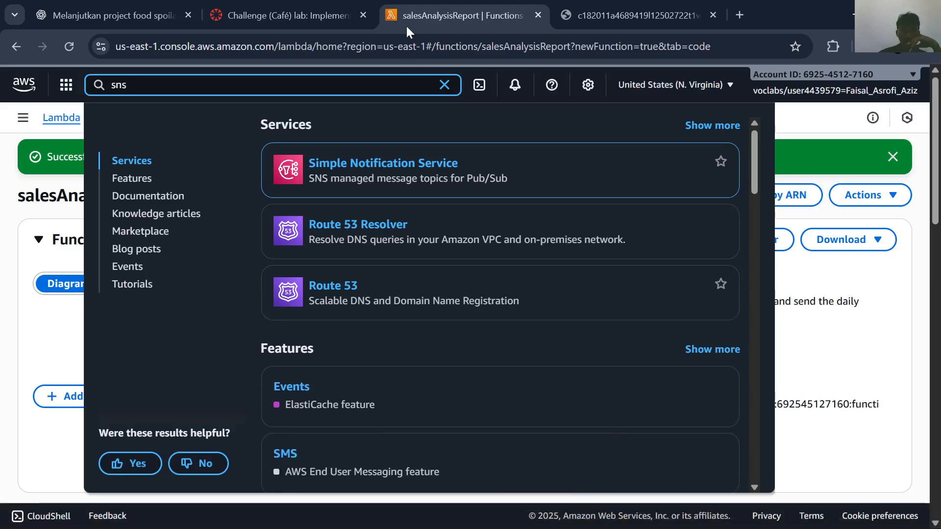
pyautogui.click(289, 15)
pyautogui.scroll(-1, 368, 244)
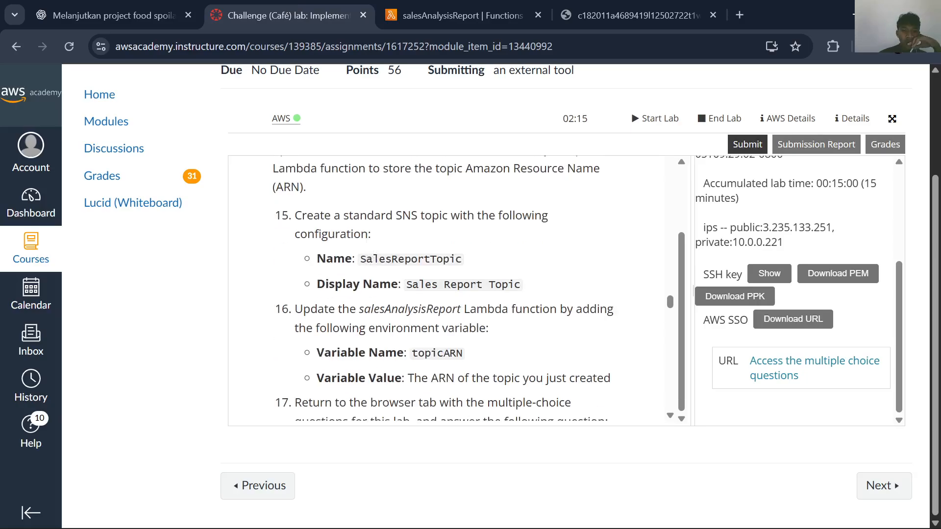
pyautogui.moveTo(355, 259); pyautogui.dragTo(463, 265)
pyautogui.click(463, 261)
pyautogui.doubleClick(436, 259)
pyautogui.click(436, 260)
pyautogui.click(456, 15)
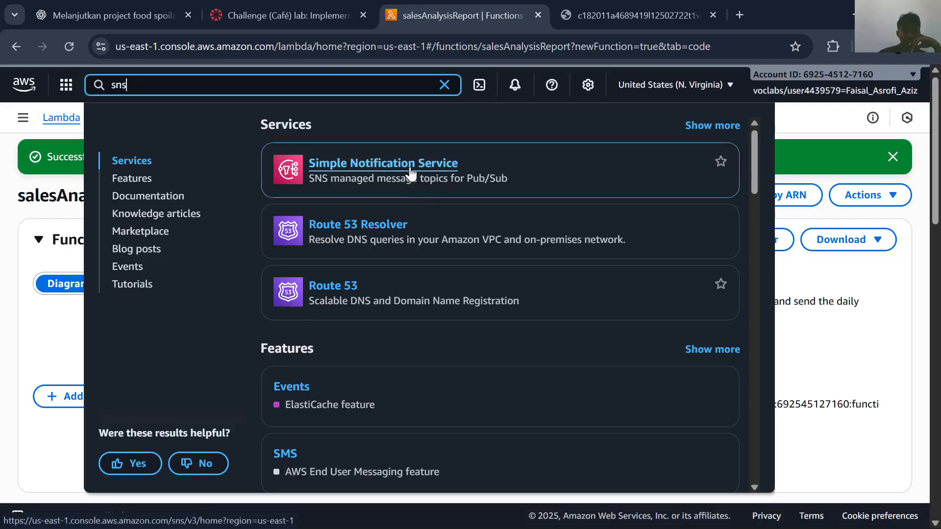
pyautogui.click(287, 15)
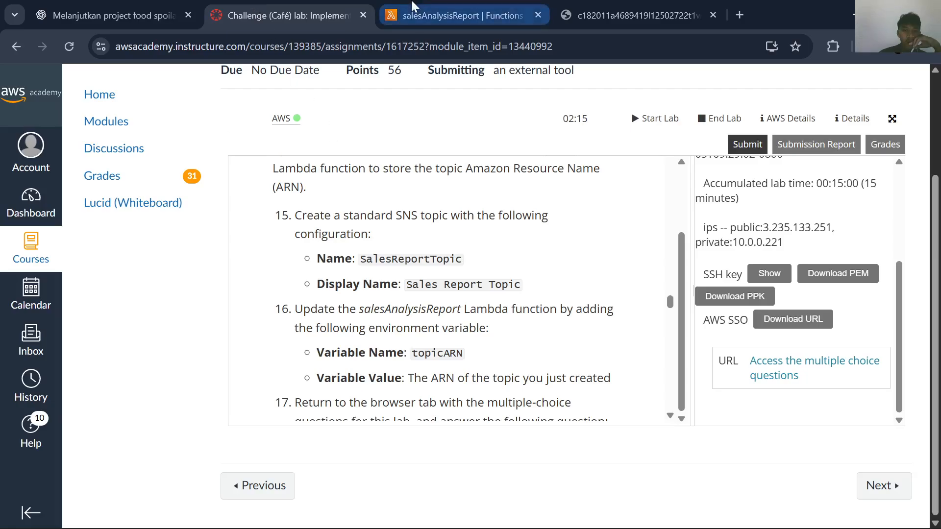
pyautogui.moveTo(539, 518)
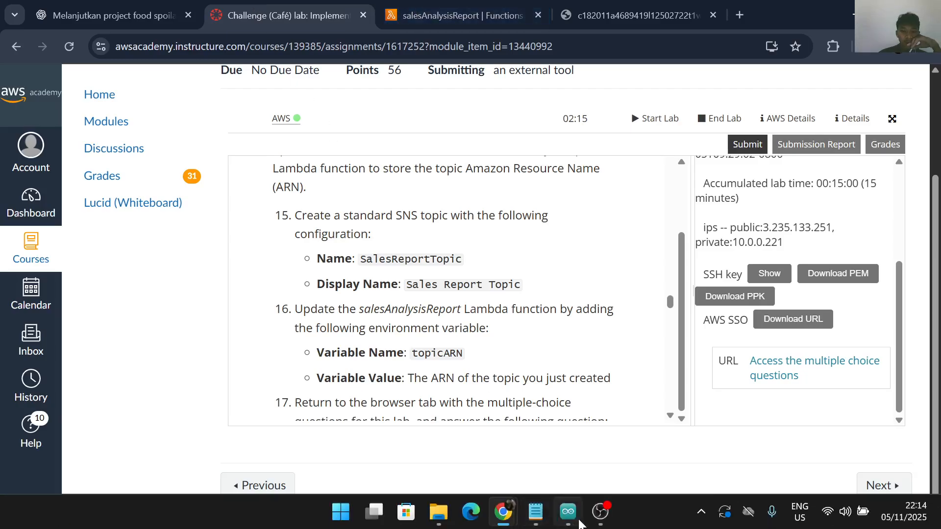
pyautogui.click(602, 517)
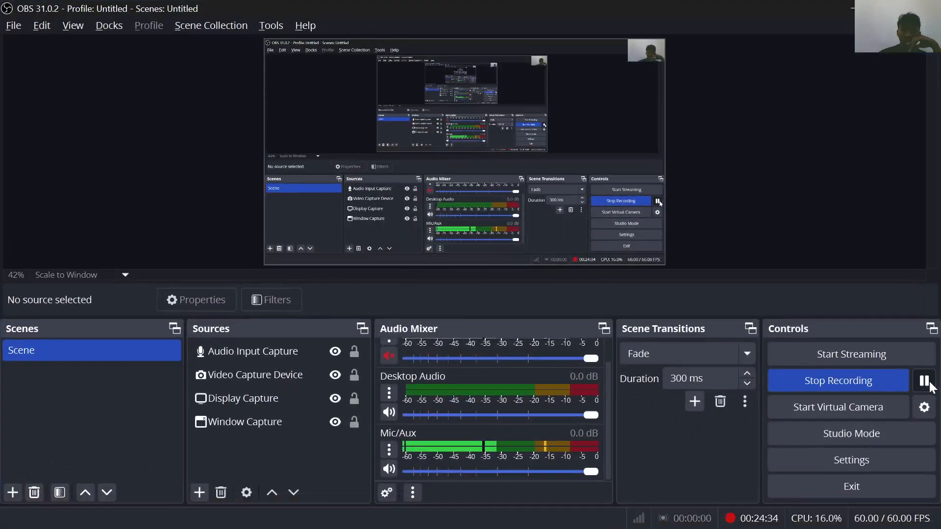
pyautogui.hotkey('alt', 'Tab')
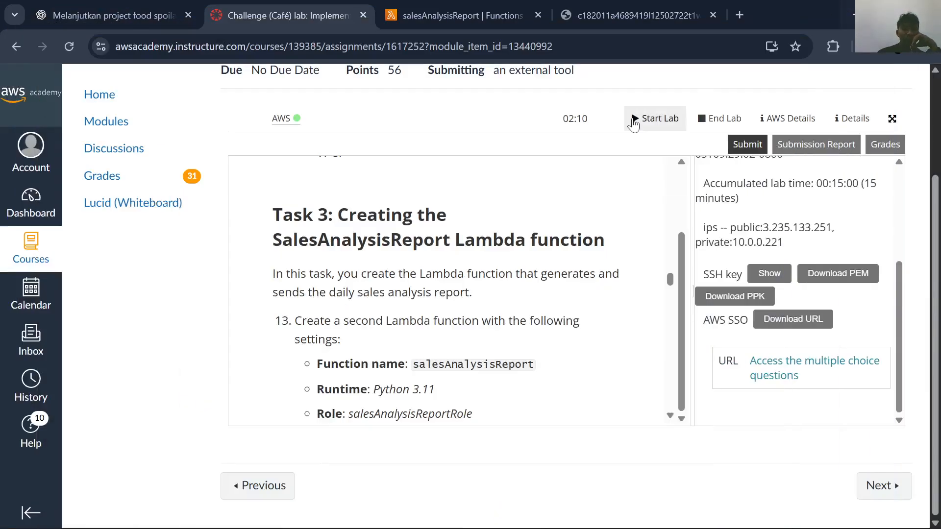
# Open Simple Notification Service from the "sns" search results in a new browser tab
pyautogui.scroll(-8, 446, 289)
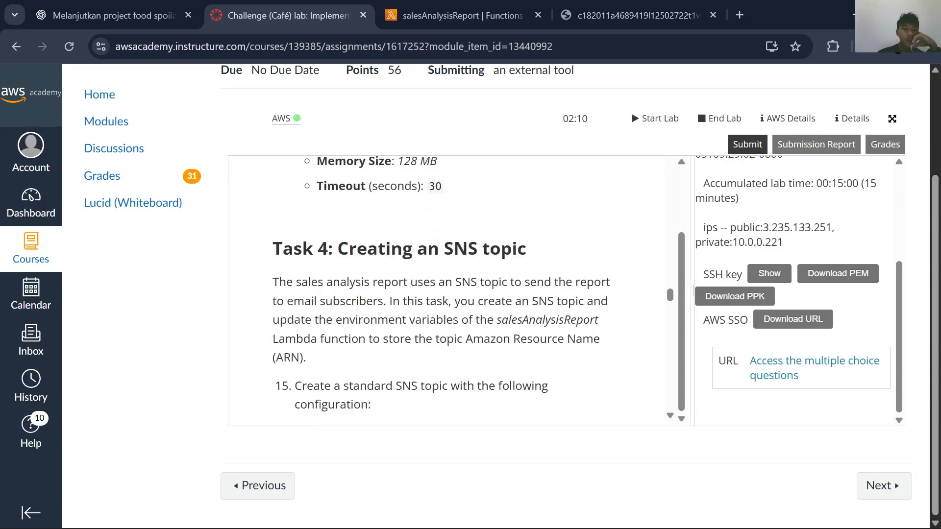
pyautogui.scroll(-1, 446, 289)
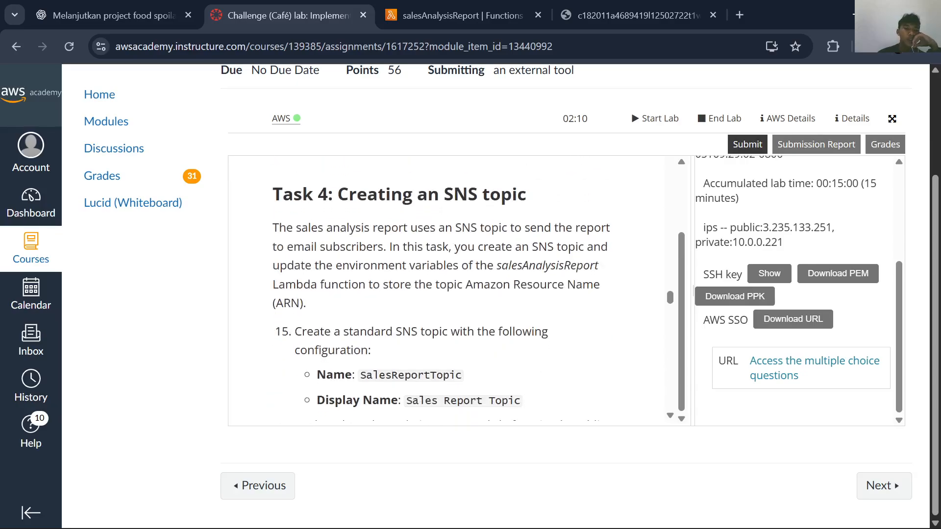
pyautogui.click(437, 11)
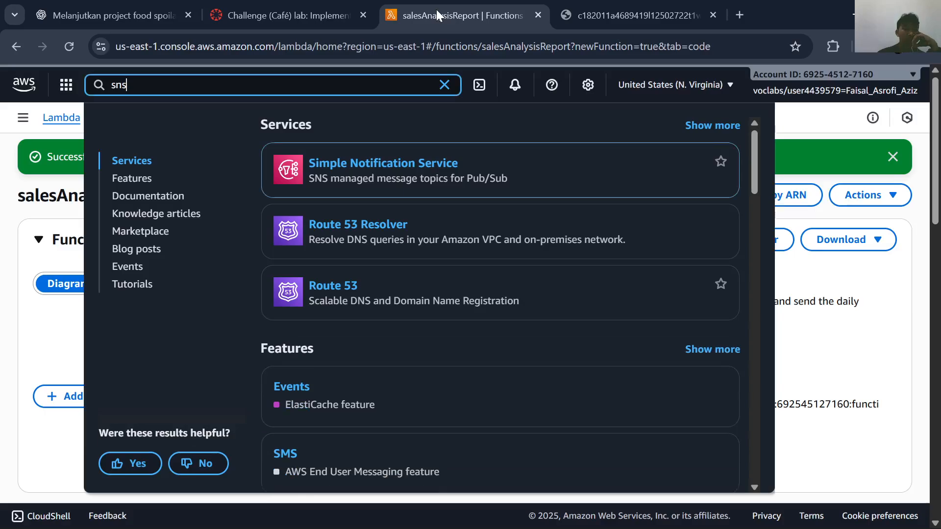
pyautogui.rightClick(346, 169)
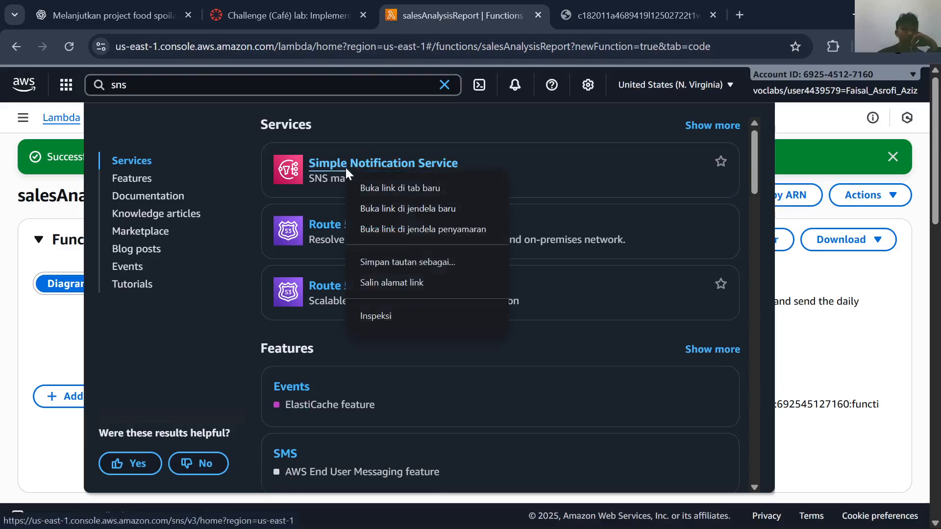
pyautogui.click(387, 190)
# Start creating a new Amazon SNS topic and choose Standard as its type, as step 15 of the lab requires
pyautogui.click(250, 16)
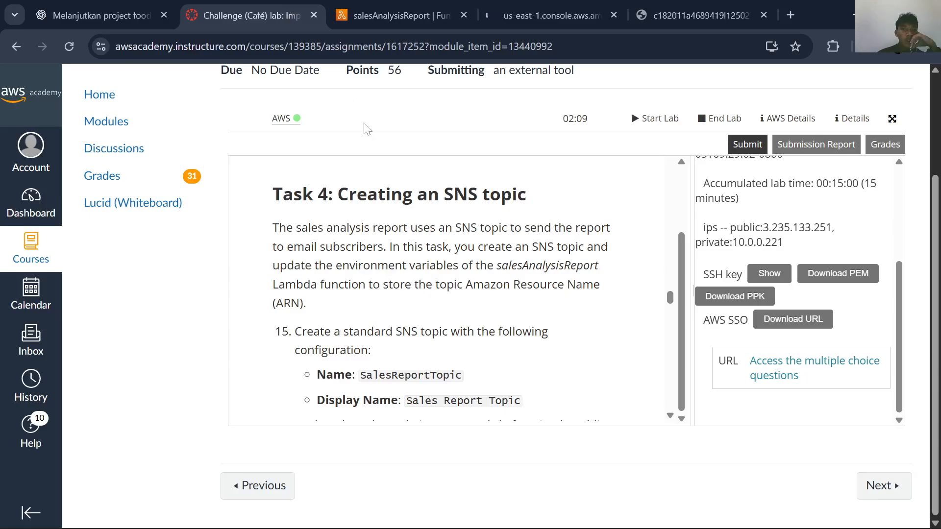
pyautogui.scroll(-2, 421, 223)
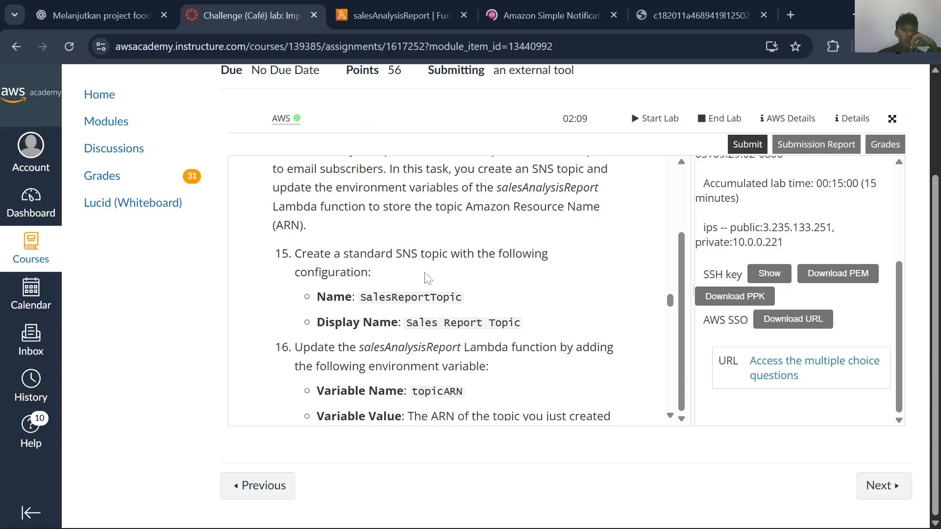
pyautogui.click(505, 14)
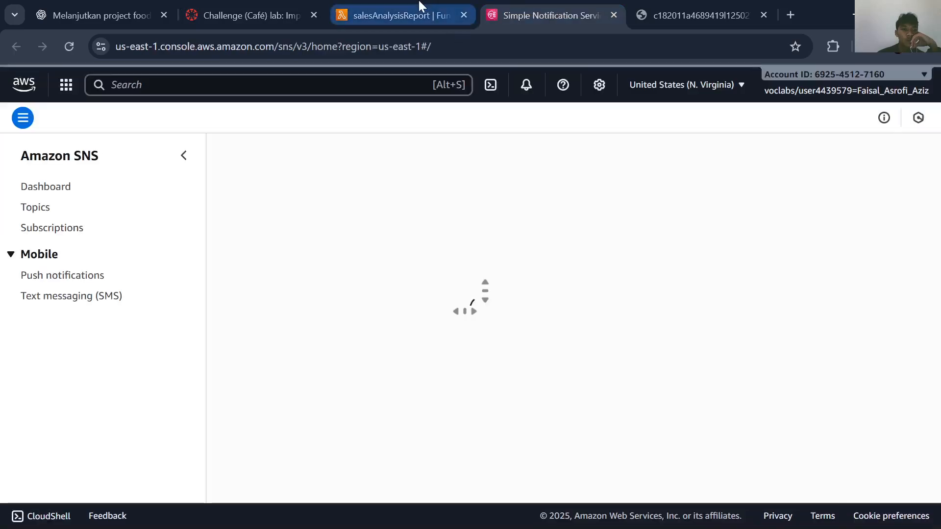
pyautogui.scroll(-3, 15, 122)
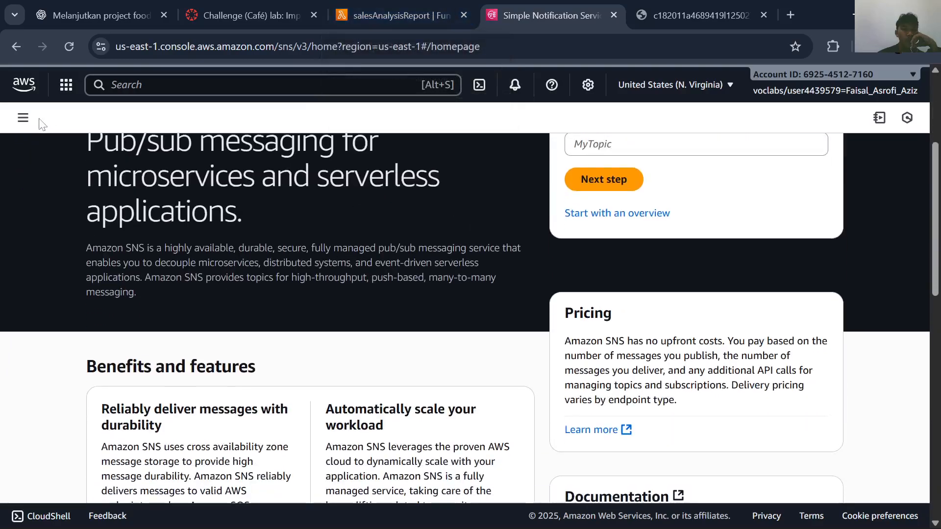
pyautogui.click(16, 122)
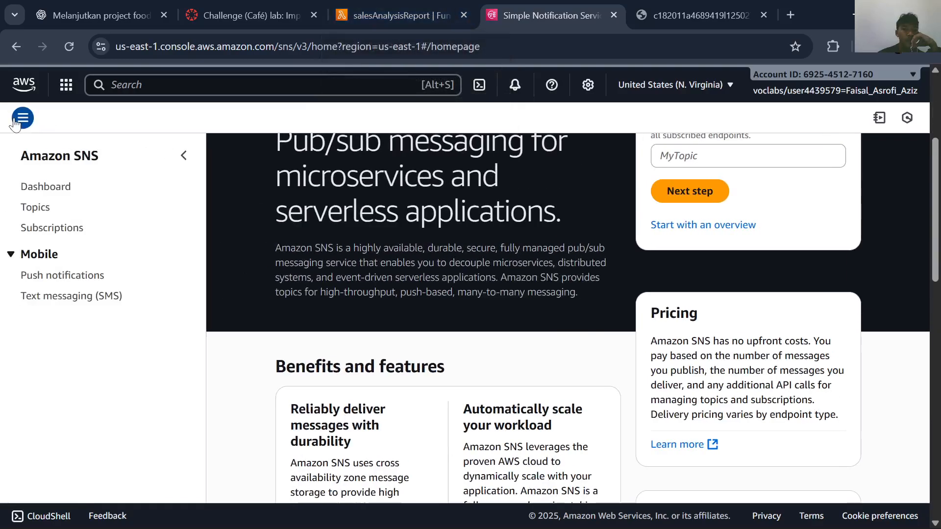
pyautogui.click(46, 210)
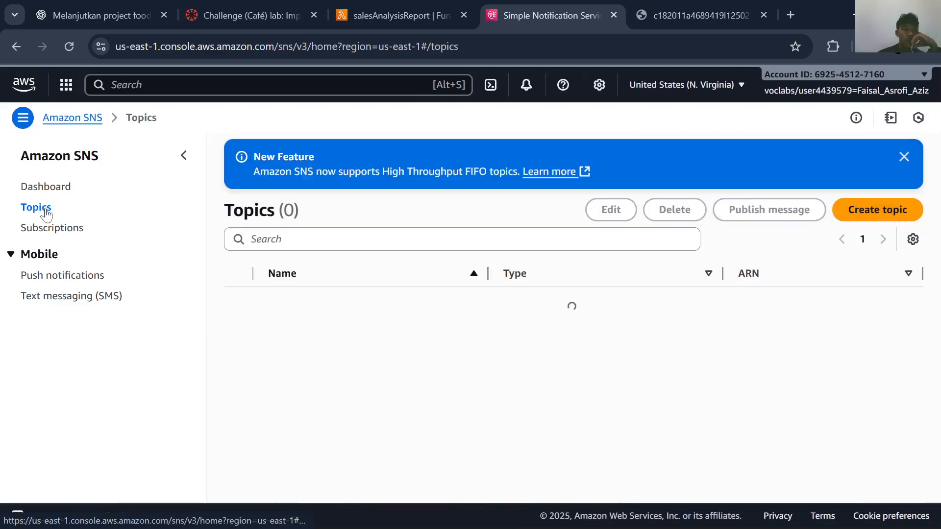
pyautogui.click(550, 352)
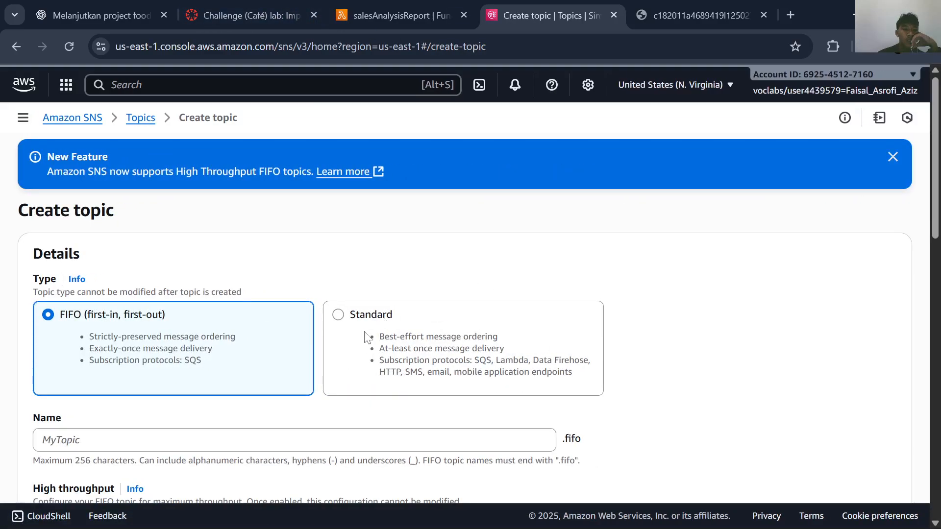
pyautogui.click(374, 336)
pyautogui.scroll(-5, 374, 336)
# Copy the topic name from step 15 of the lab instructions and name the new SNS topic SalesReportTopic
pyautogui.click(293, 7)
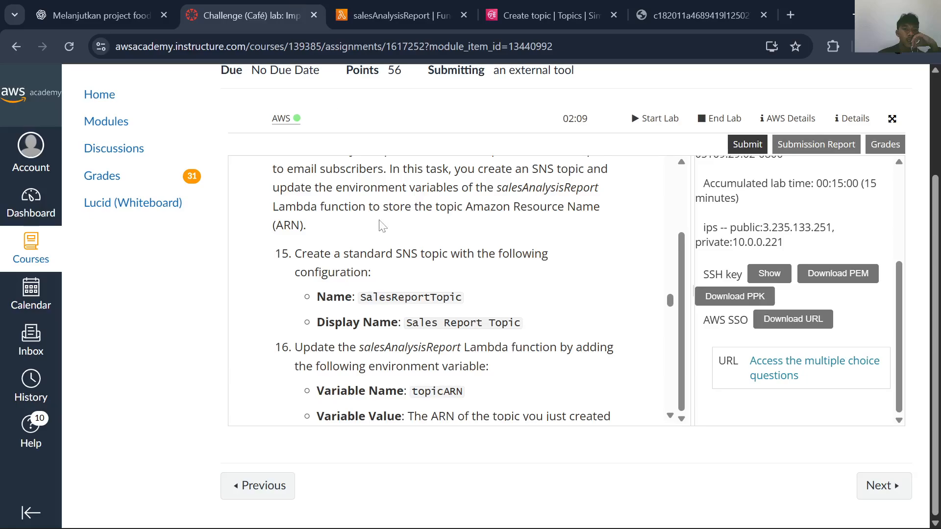
pyautogui.scroll(2, 465, 313)
pyautogui.scroll(-1, 466, 313)
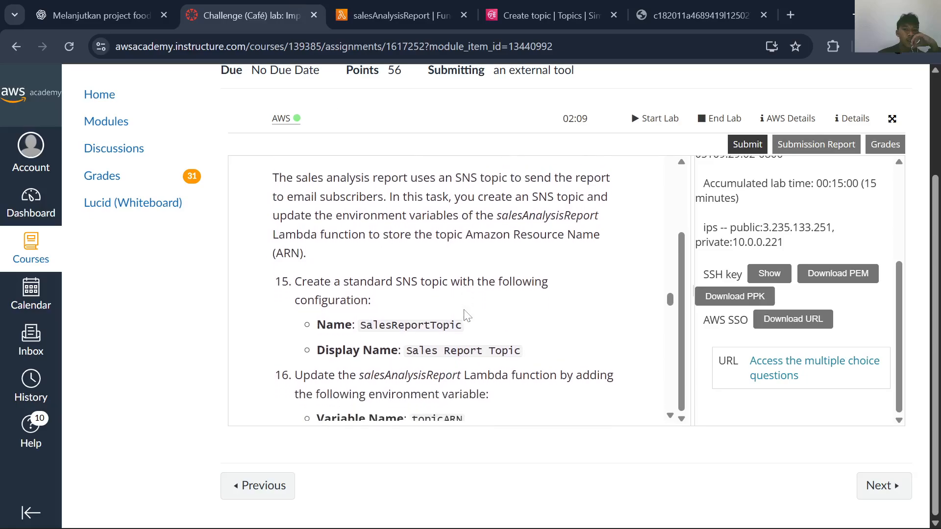
pyautogui.moveTo(463, 327); pyautogui.dragTo(366, 325)
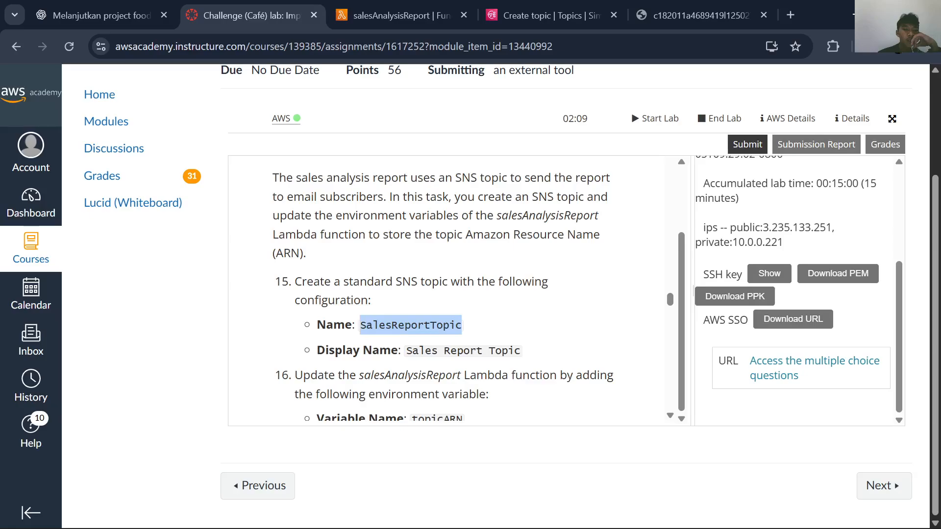
pyautogui.click(367, 326)
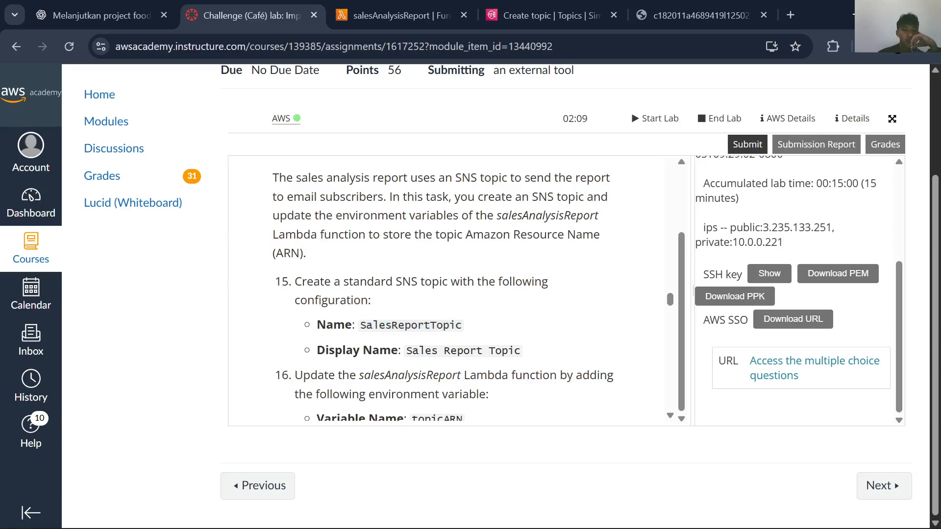
pyautogui.moveTo(360, 326); pyautogui.dragTo(463, 328)
pyautogui.hotkey('ctrl', 'c')
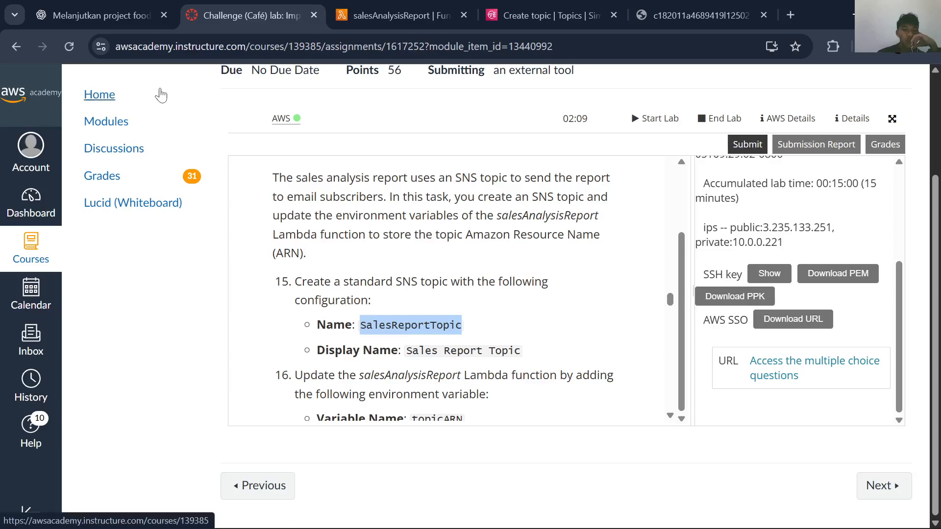
pyautogui.click(414, 16)
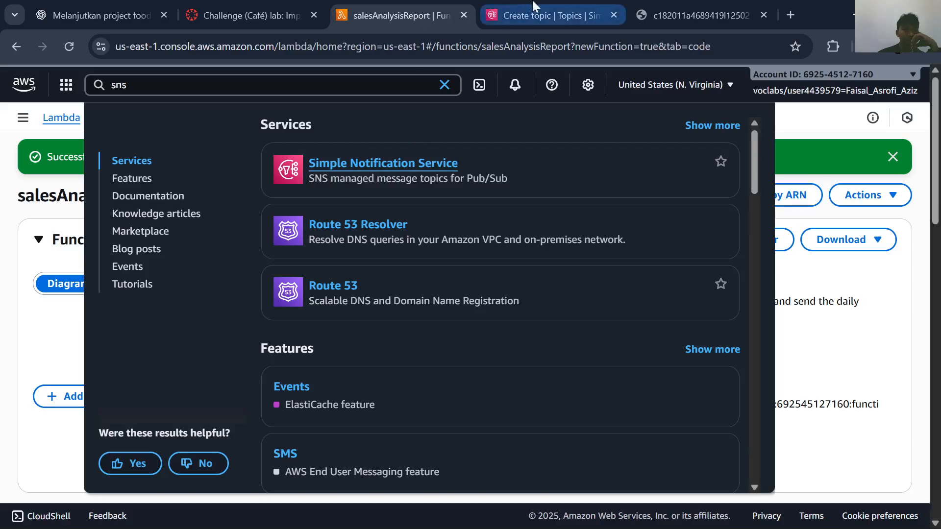
pyautogui.click(544, 15)
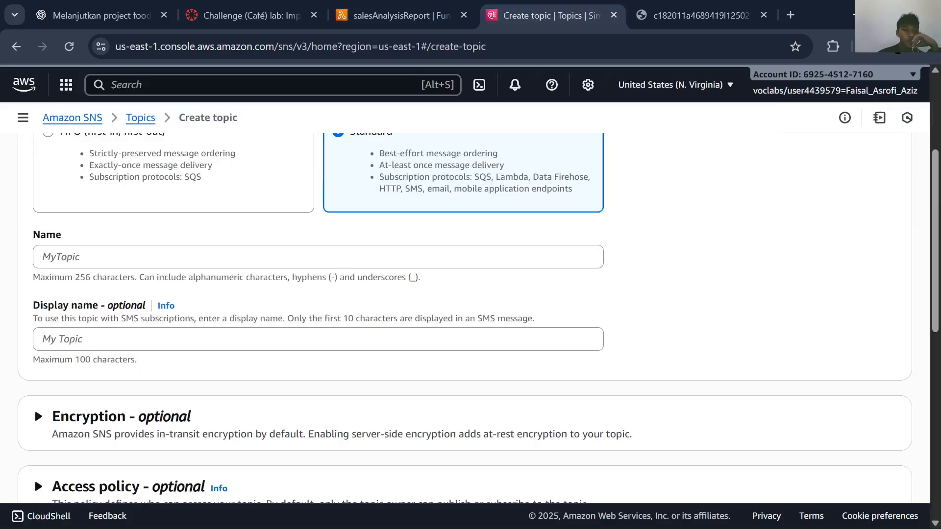
pyautogui.click(238, 268)
pyautogui.hotkey('ctrl', 'v')
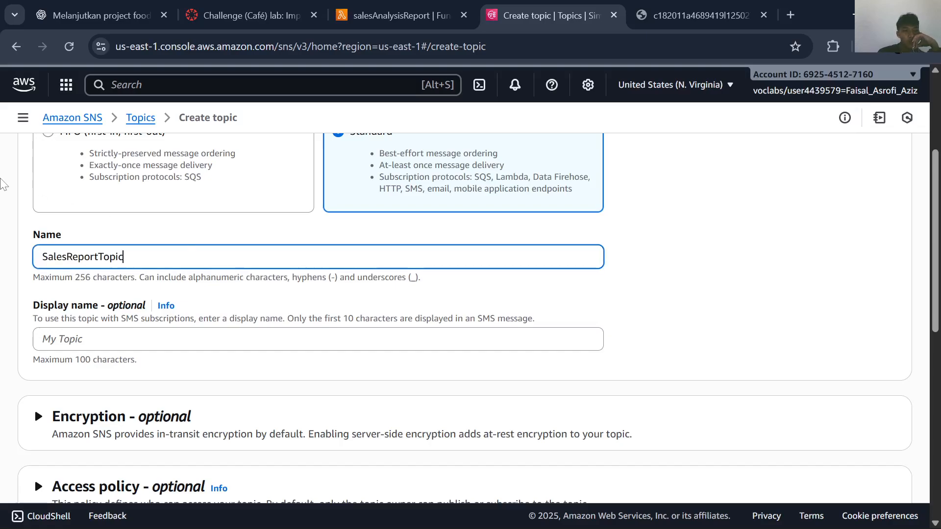
# Set the new topic's display name to Sales Report Topic, as given in step 15 of the lab instructions
pyautogui.click(302, 6)
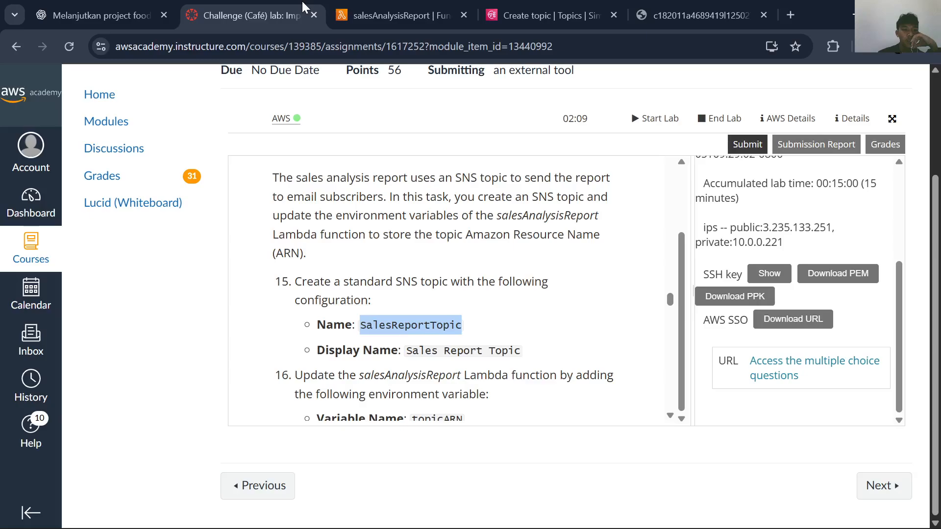
pyautogui.moveTo(406, 351); pyautogui.dragTo(543, 357)
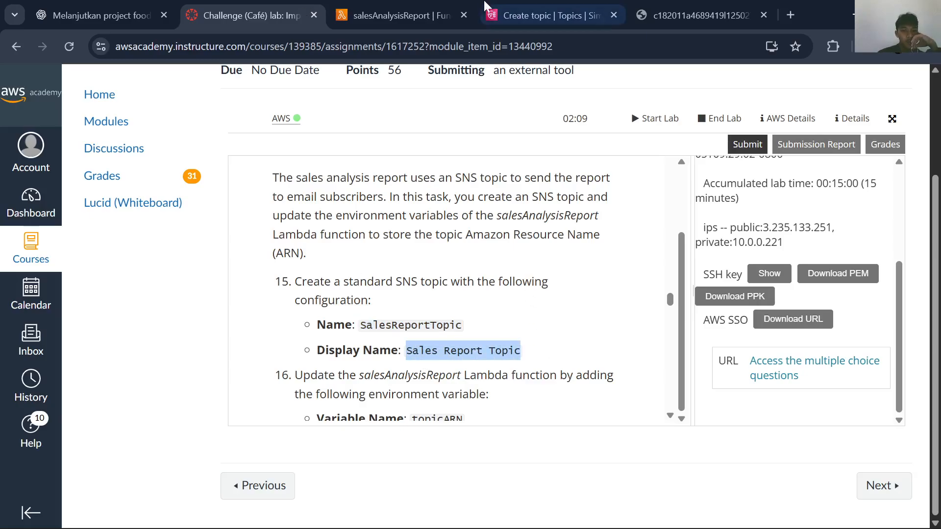
pyautogui.click(558, 6)
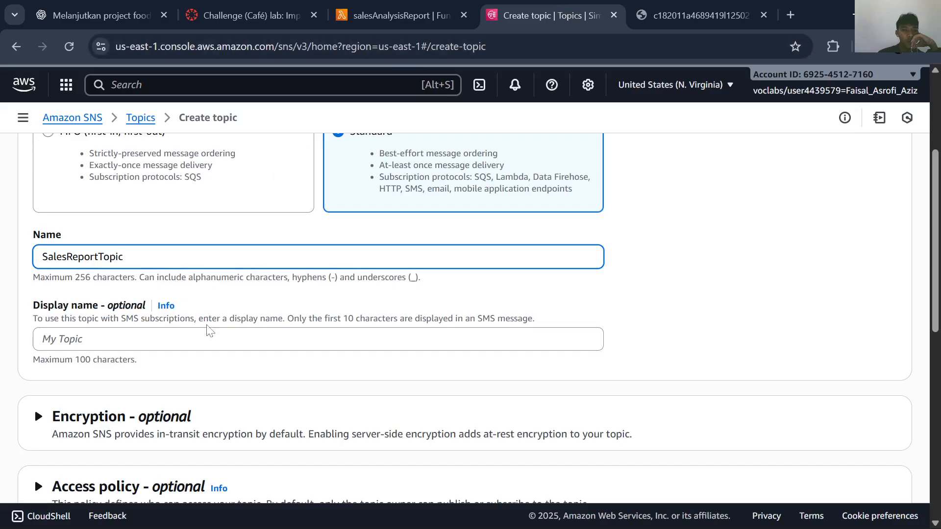
pyautogui.moveTo(533, 8); pyautogui.dragTo(392, 14)
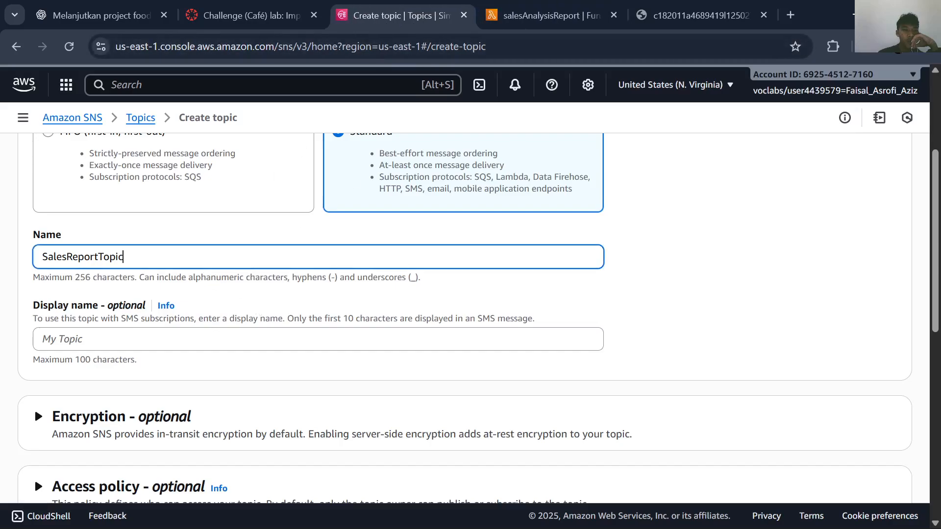
pyautogui.press('Tab')
pyautogui.write('Sales Report Topic')
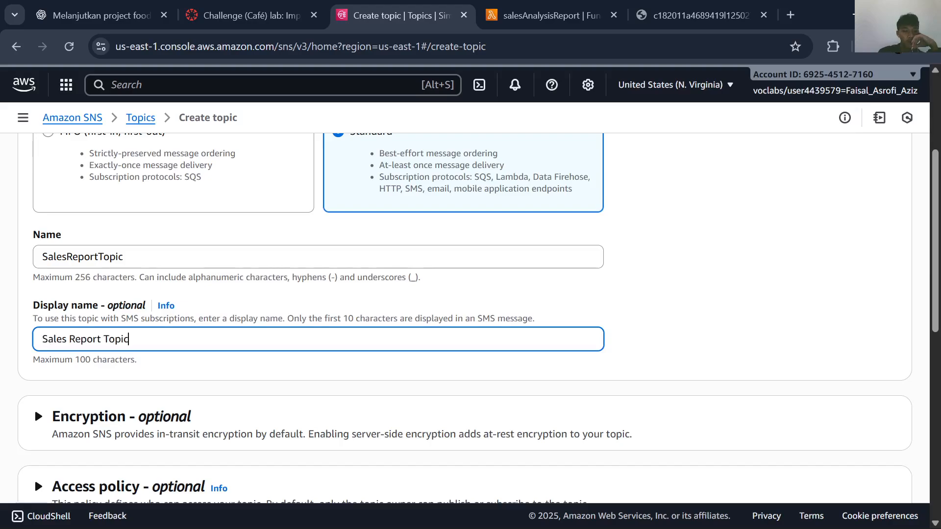
# Check the optional topic settings against the lab instructions, leave them at their defaults and create the SNS topic
pyautogui.scroll(-1, 34, 398)
pyautogui.scroll(-8, 56, 347)
pyautogui.scroll(6, 56, 347)
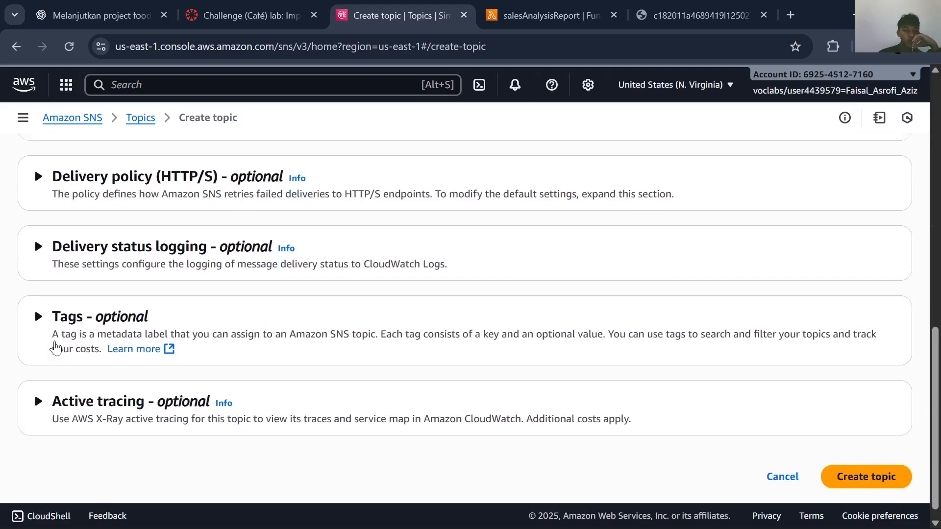
pyautogui.click(91, 255)
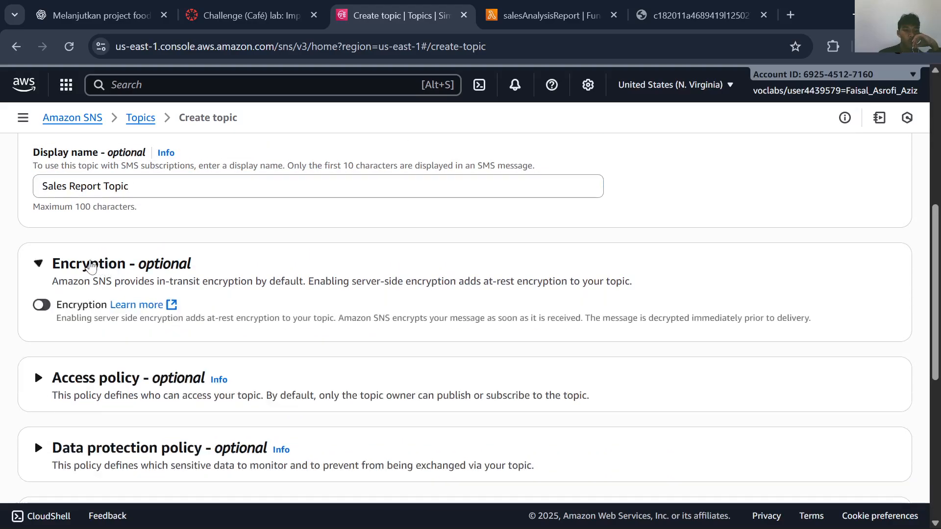
pyautogui.click(91, 264)
pyautogui.click(284, 12)
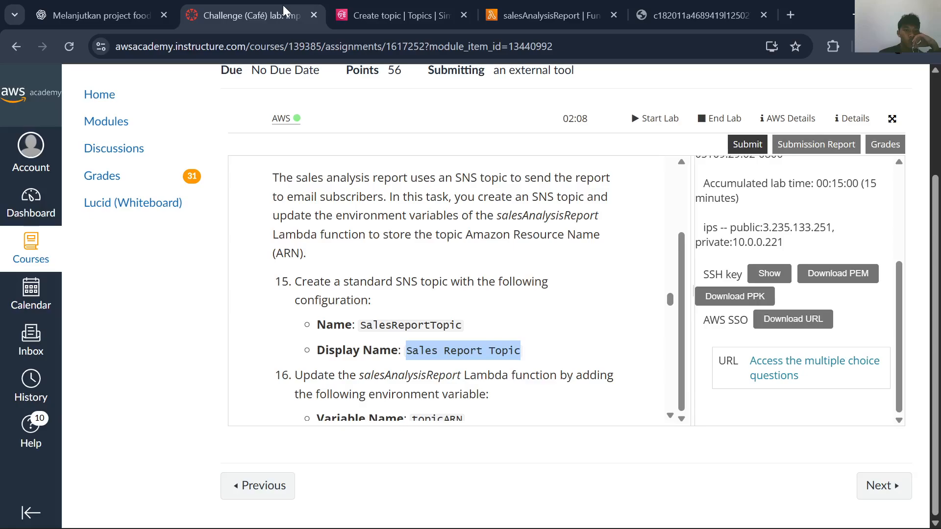
pyautogui.scroll(-2, 402, 329)
pyautogui.click(397, 16)
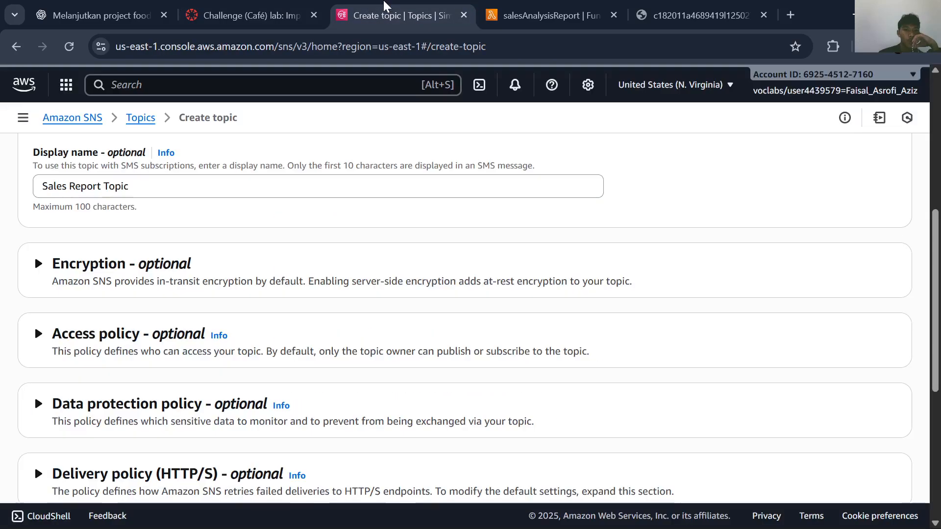
pyautogui.scroll(-5, 542, 319)
pyautogui.click(839, 467)
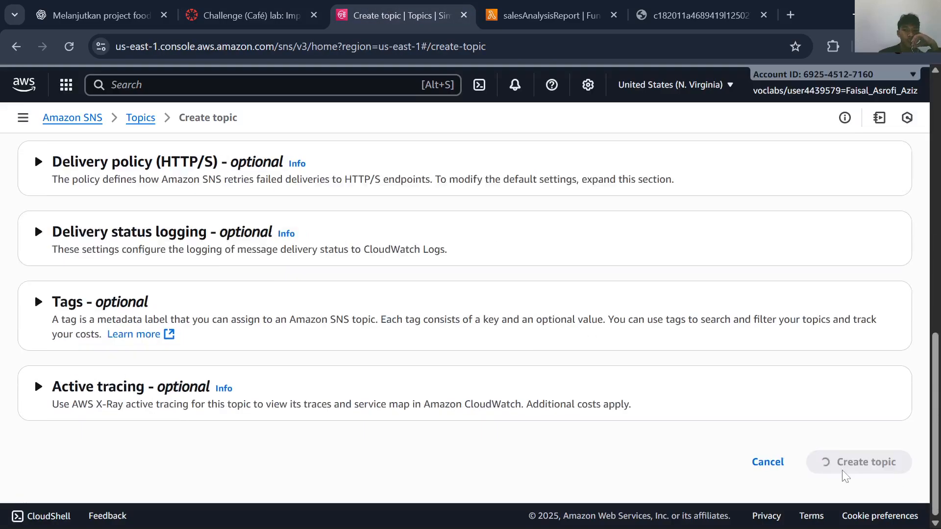
# Read step 16 of the lab, then return to the salesAnalysisReport function page and look for its environment variable settings
pyautogui.click(284, 6)
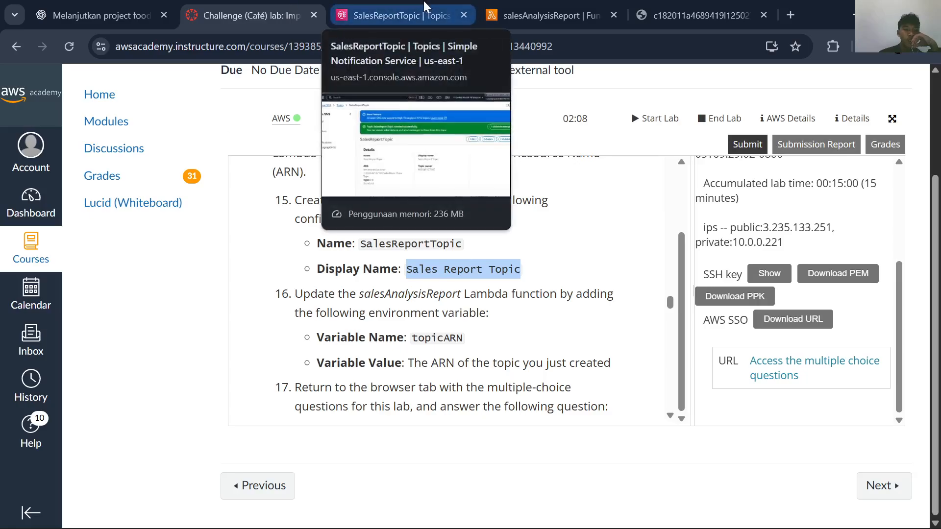
pyautogui.click(583, 4)
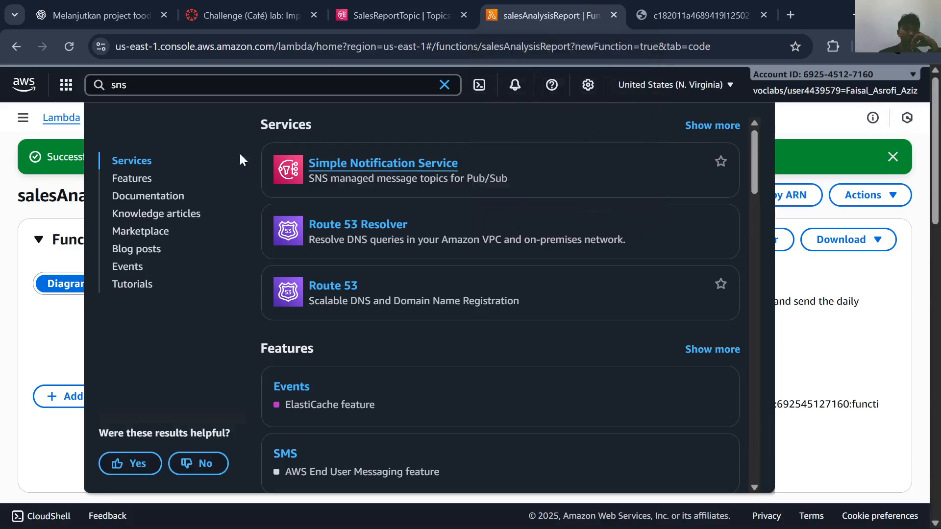
pyautogui.click(15, 219)
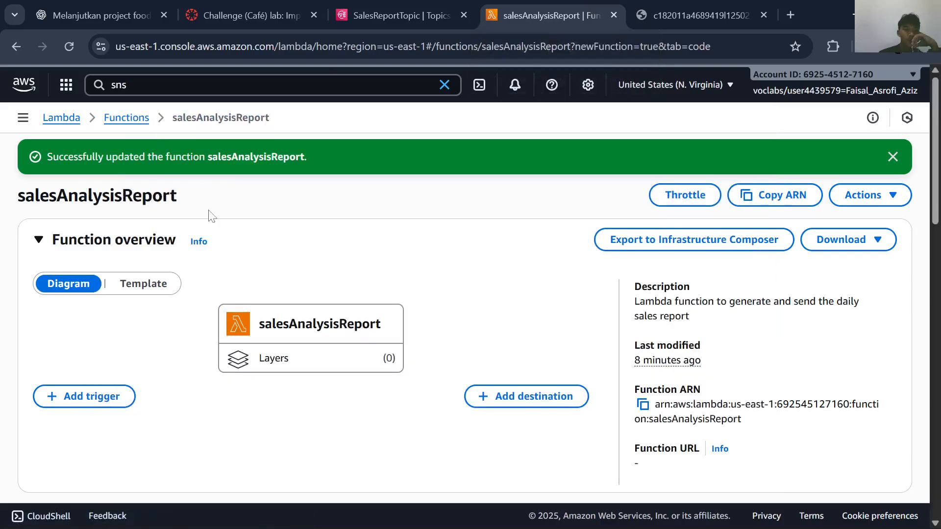
pyautogui.scroll(-10, 273, 294)
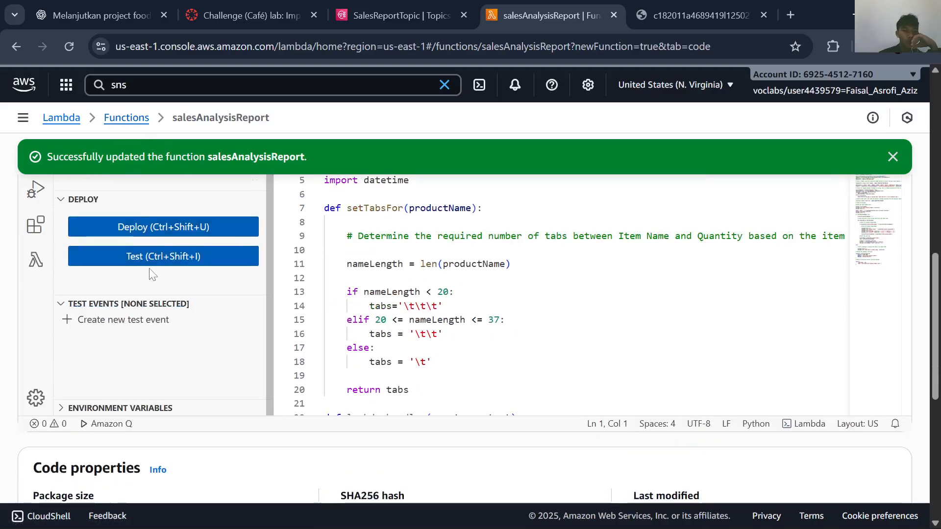
pyautogui.scroll(-5, 152, 274)
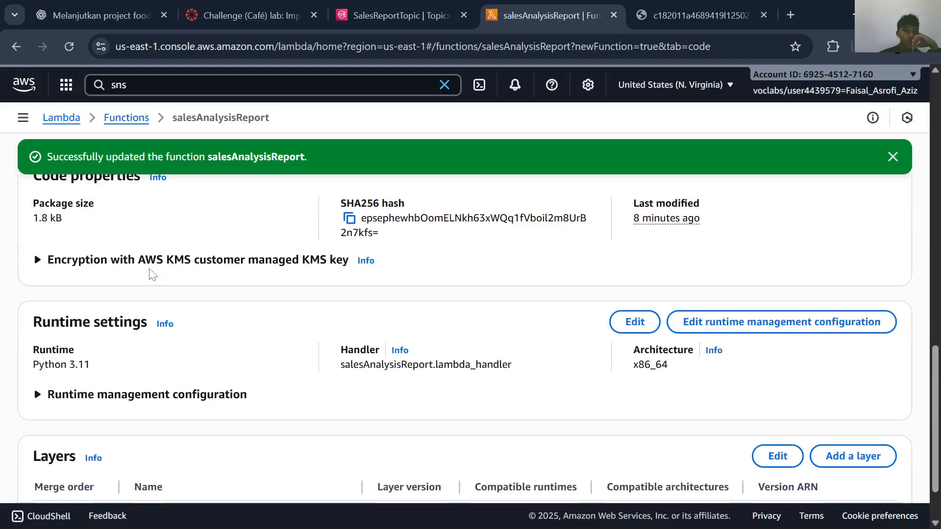
# Select the environment variable name topicARN in step 16 of the lab instructions
pyautogui.click(405, 8)
pyautogui.click(265, 8)
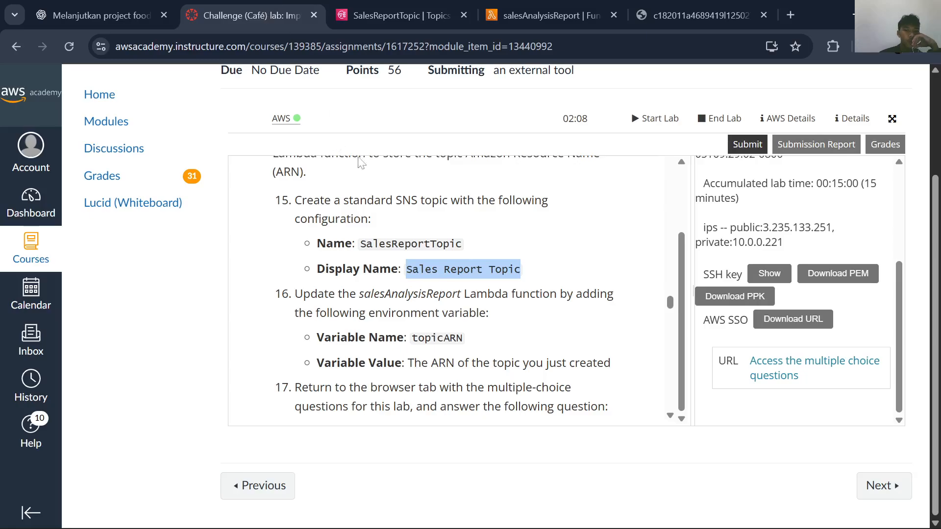
pyautogui.doubleClick(437, 338)
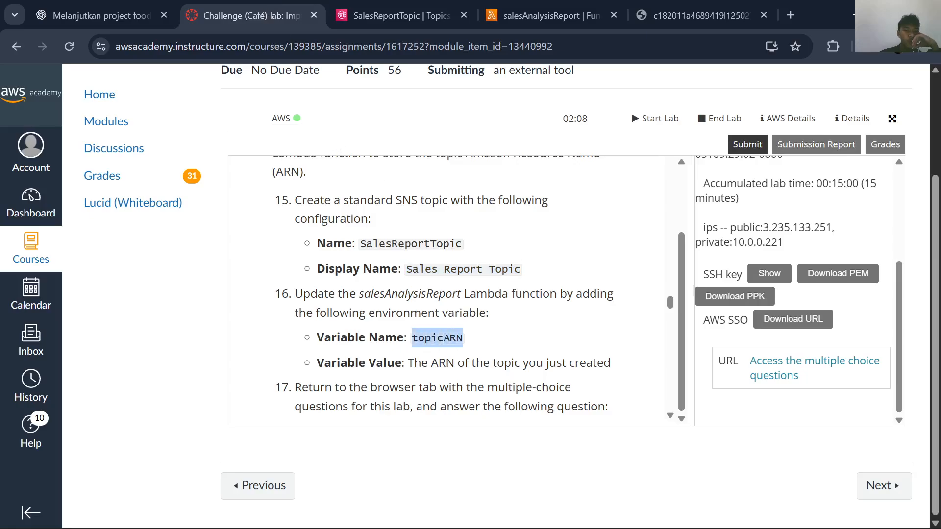
# Open the module list of the AWS Academy Cloud Architecting course from the AWS Academy site
pyautogui.click(2, 202)
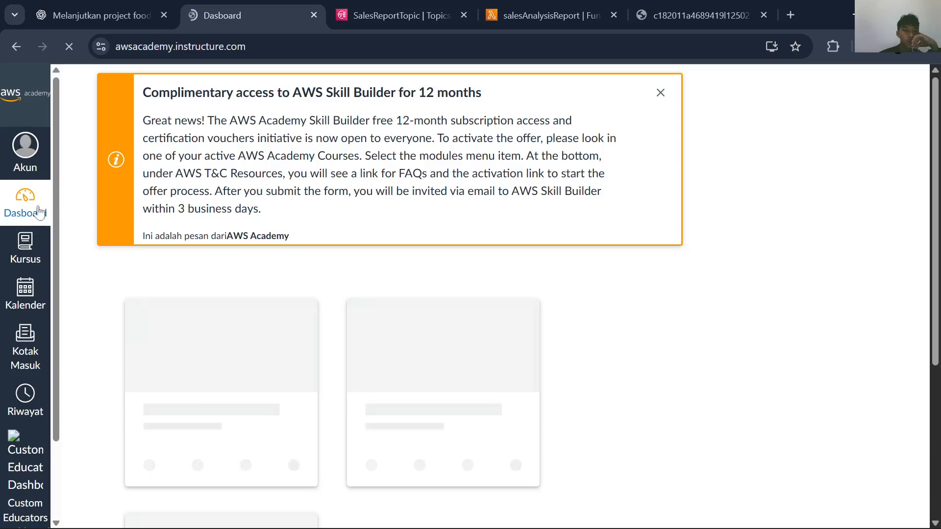
pyautogui.click(30, 245)
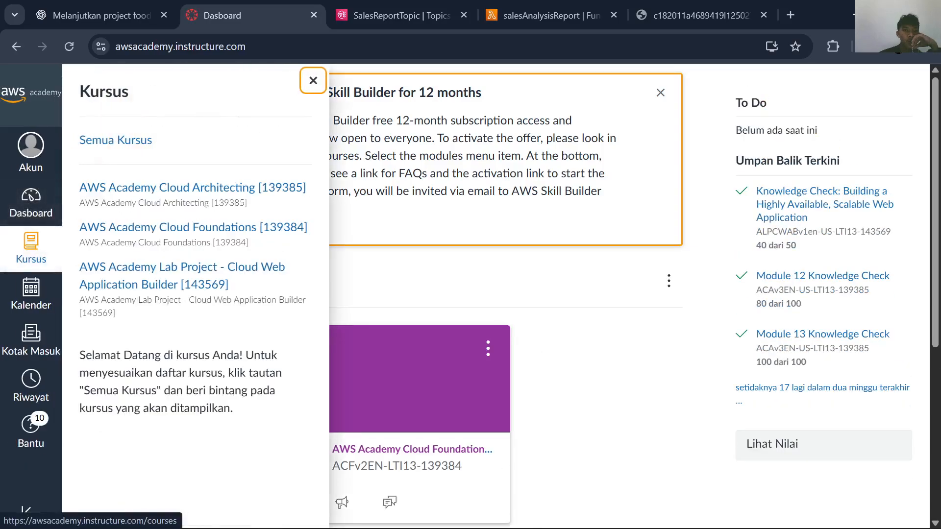
pyautogui.click(177, 191)
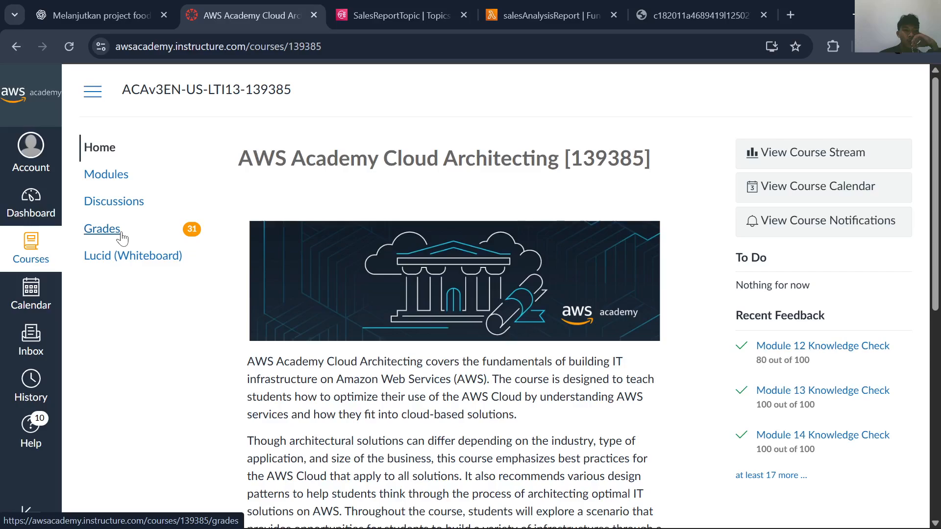
pyautogui.click(114, 184)
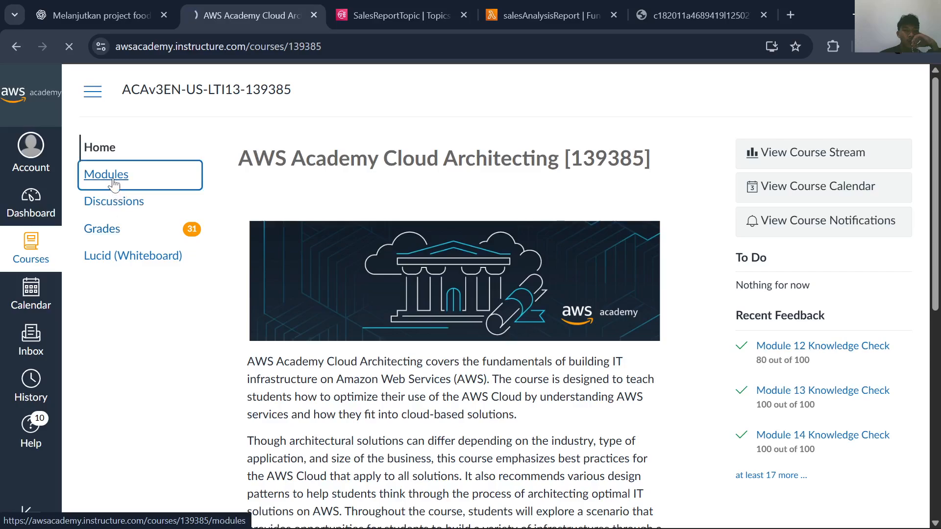
# Open the Module 14 assignment "Challenge (Café) lab: Implementing a Serverless Architecture for the Café" from the course modules
pyautogui.scroll(-20, 374, 361)
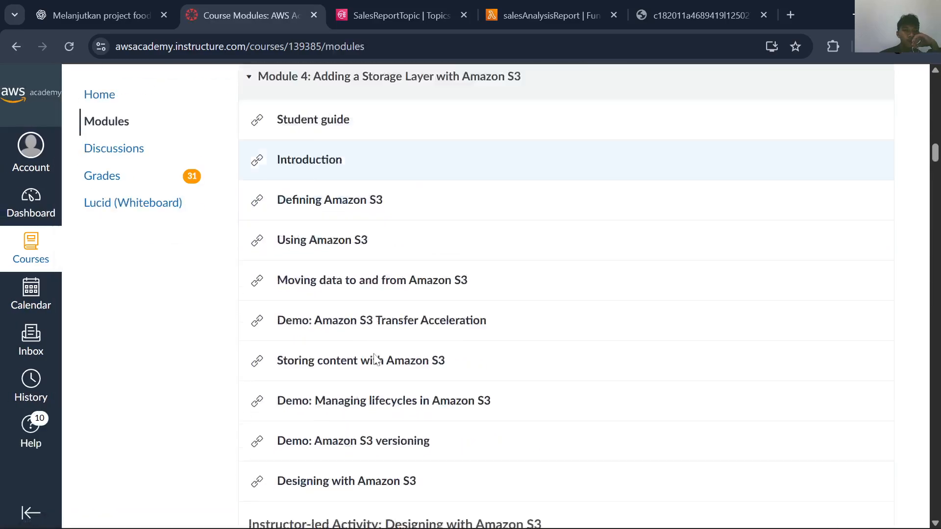
pyautogui.scroll(-15, 375, 360)
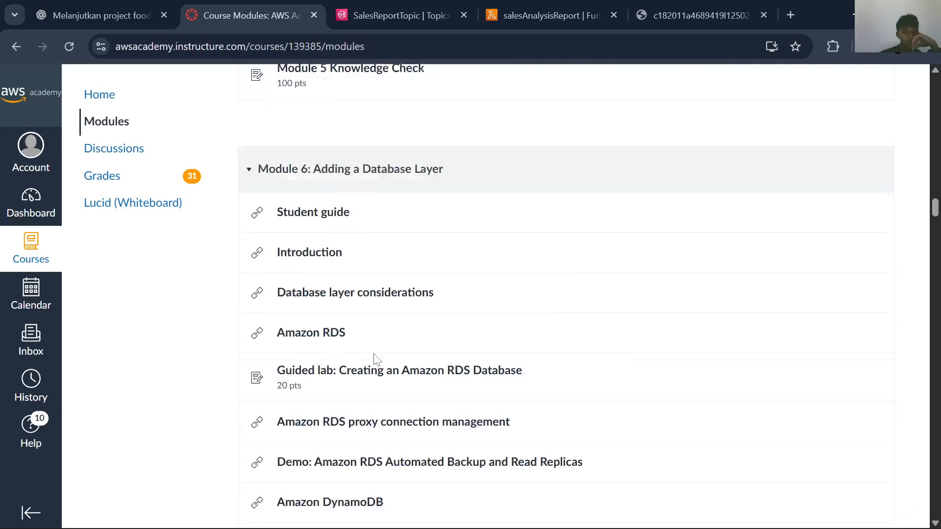
pyautogui.scroll(-20, 375, 360)
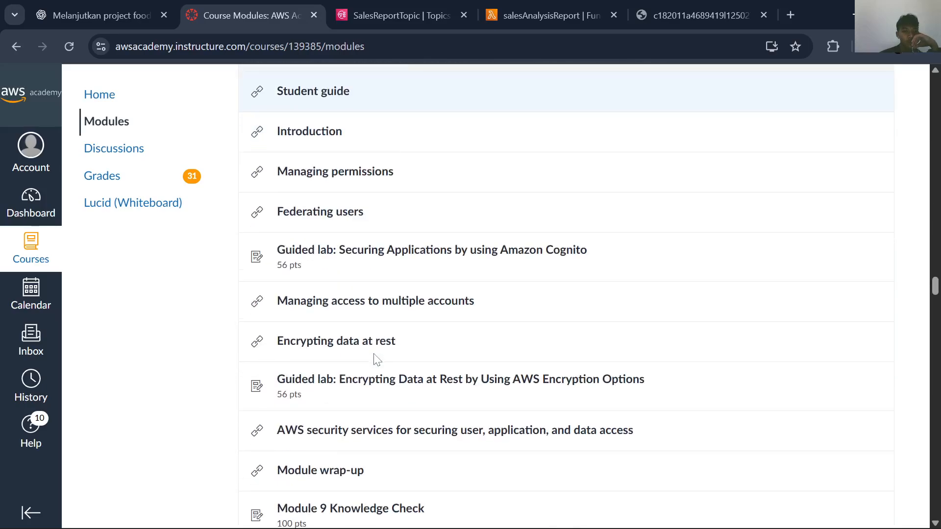
pyautogui.scroll(-18, 376, 359)
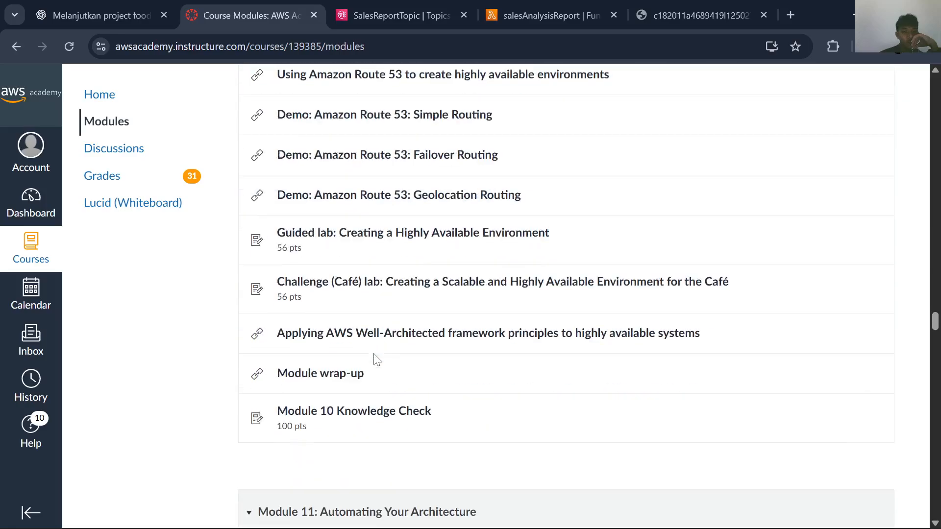
pyautogui.scroll(-3, 377, 359)
pyautogui.scroll(-16, 376, 359)
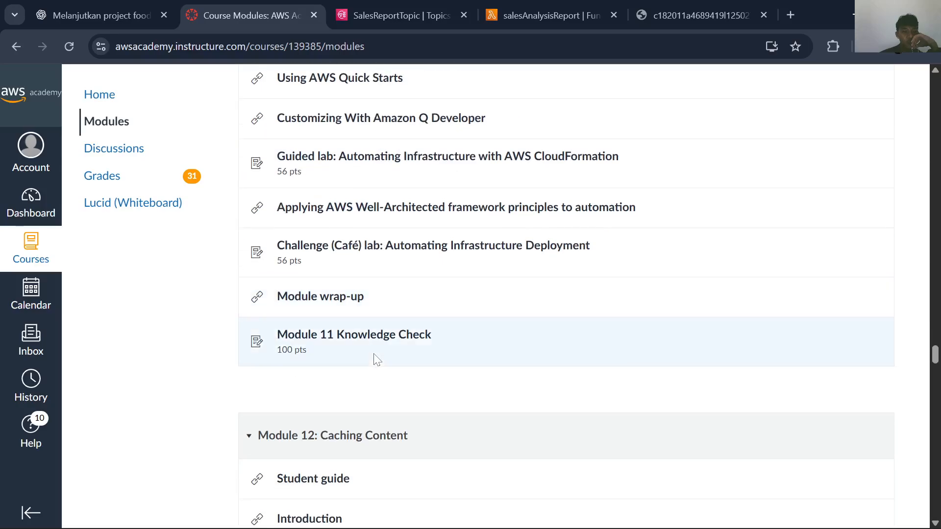
pyautogui.scroll(-5, 426, 346)
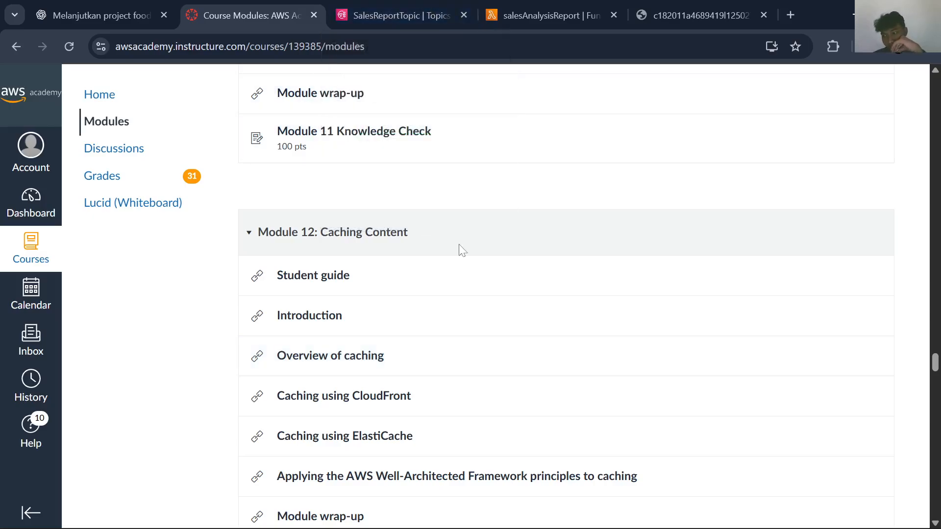
pyautogui.scroll(-15, 461, 250)
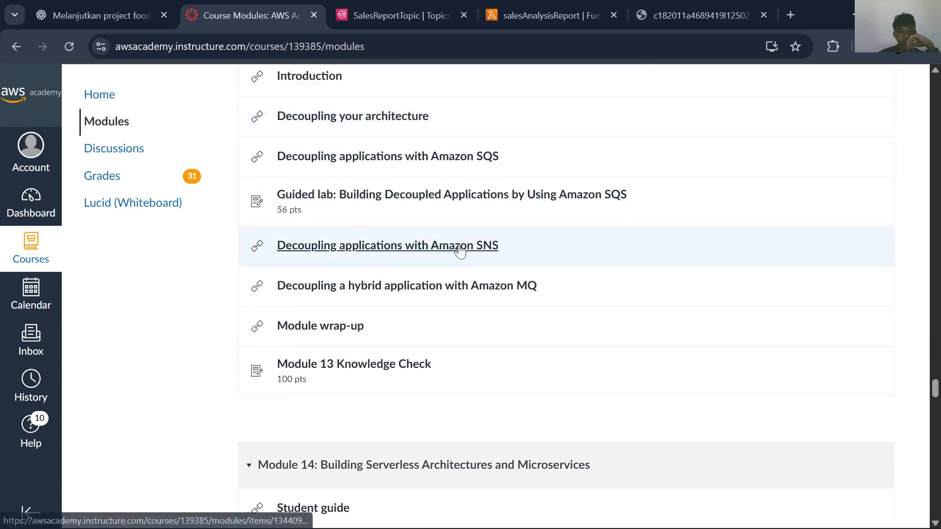
pyautogui.scroll(-10, 461, 250)
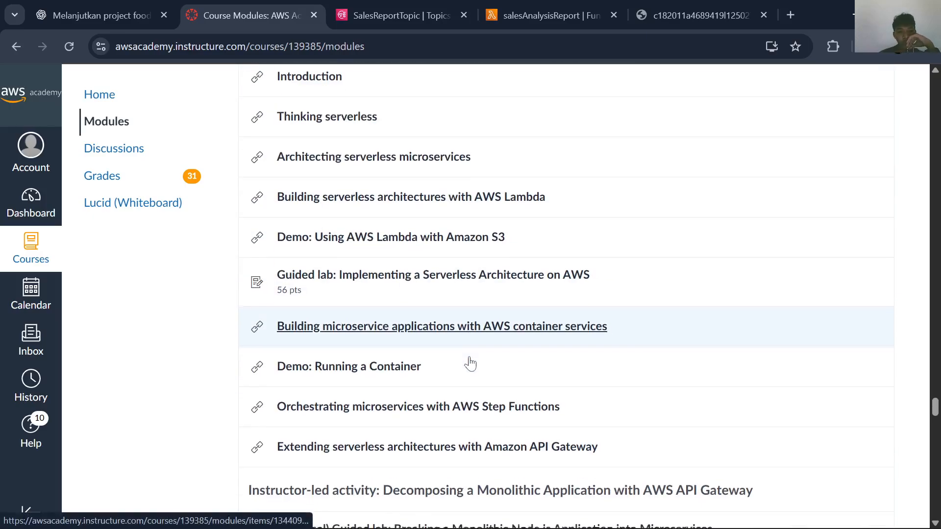
pyautogui.scroll(-3, 492, 360)
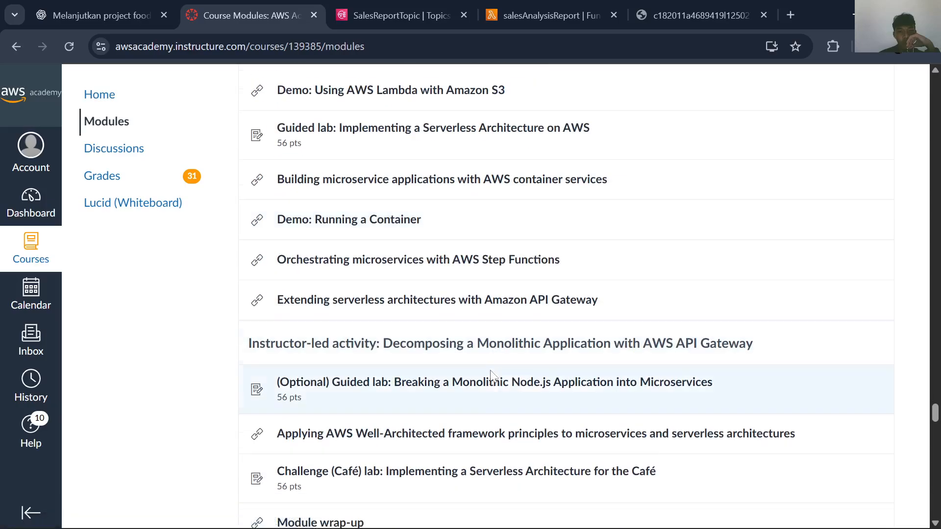
pyautogui.scroll(-2, 492, 458)
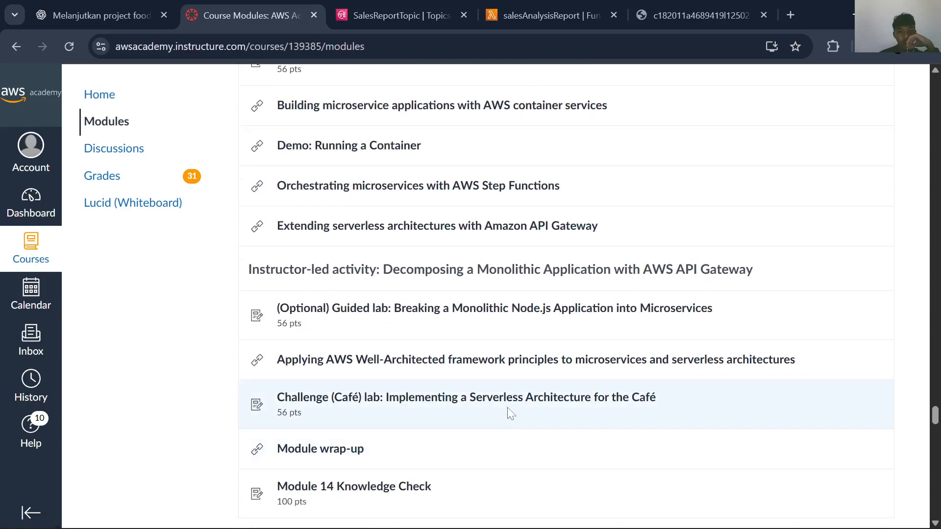
pyautogui.click(508, 407)
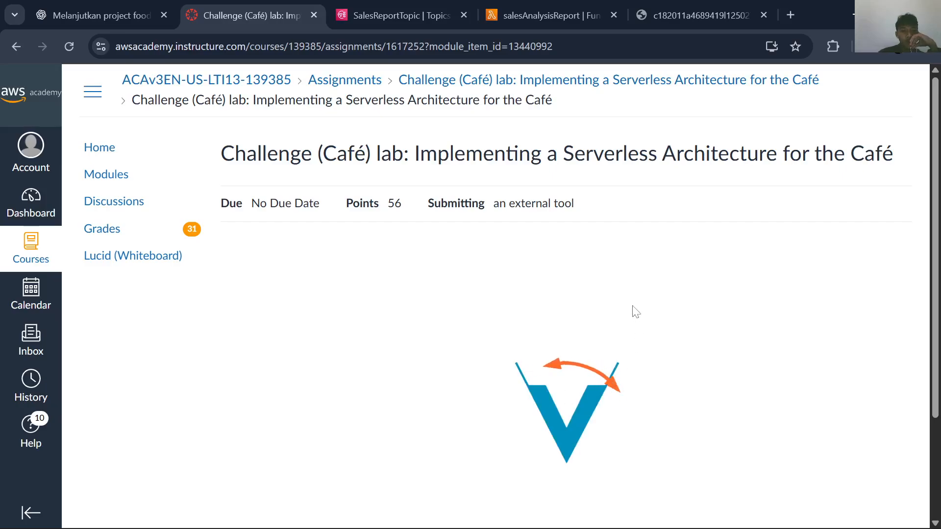
pyautogui.scroll(-3, 634, 310)
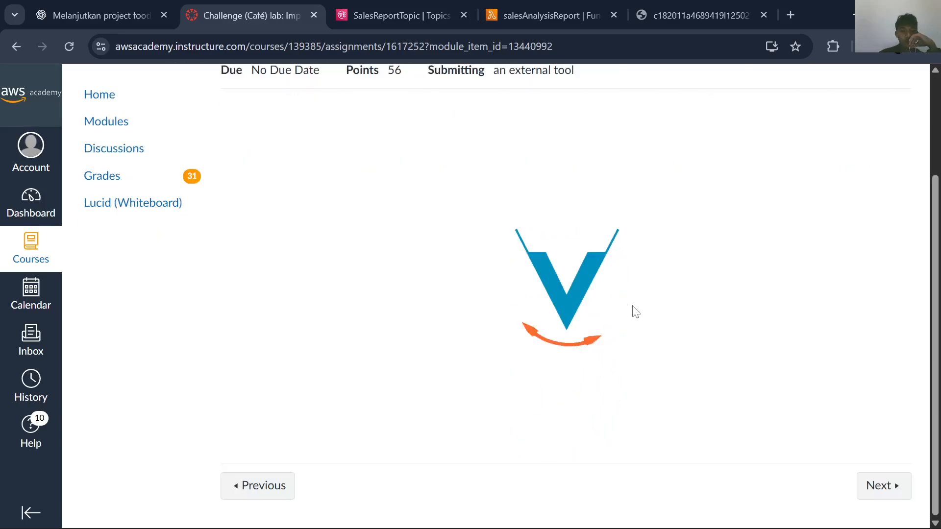
pyautogui.scroll(1, 636, 311)
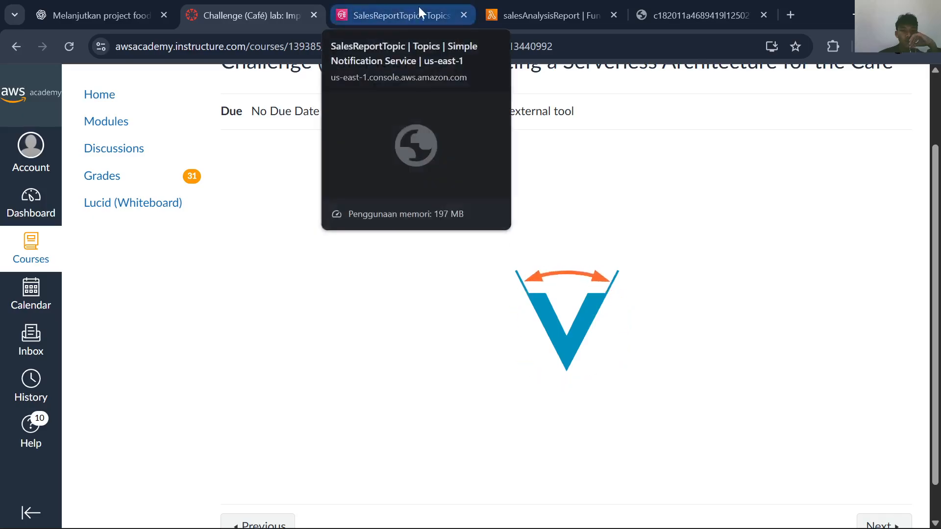
# Review the details of the SalesReportTopic on its Amazon SNS page while the lab loads
pyautogui.click(433, 7)
pyautogui.scroll(-2, 447, 307)
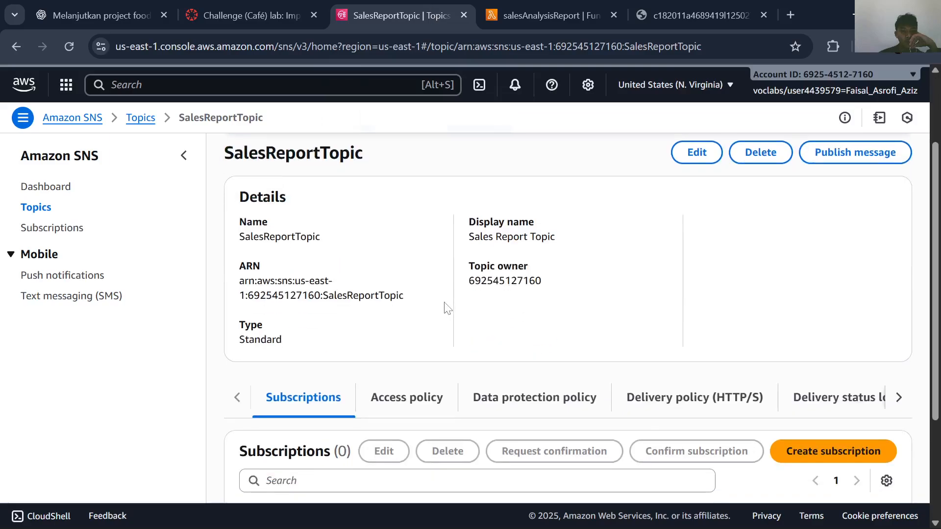
pyautogui.scroll(2, 354, 293)
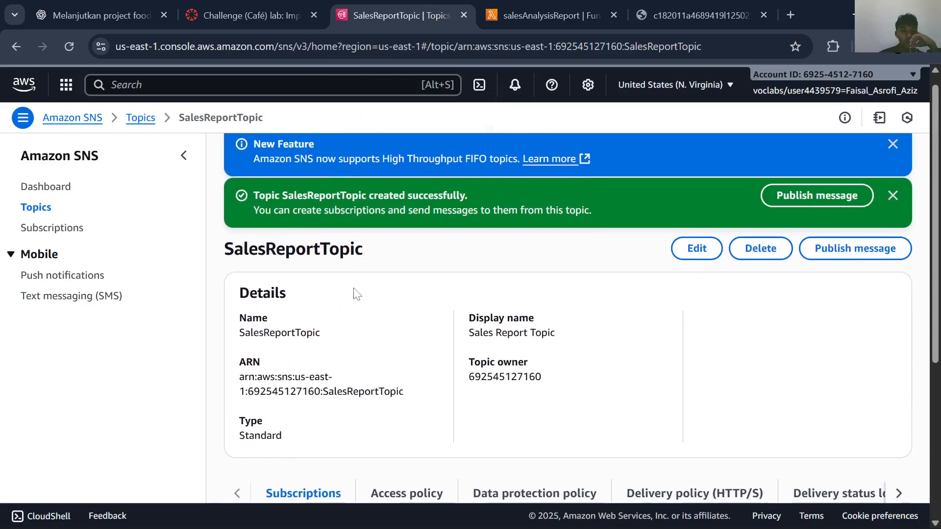
pyautogui.scroll(-1, 356, 294)
# Return to the café lab instructions and read steps 15 to 17 on the SNS topic and the topicARN environment variable
pyautogui.click(240, 7)
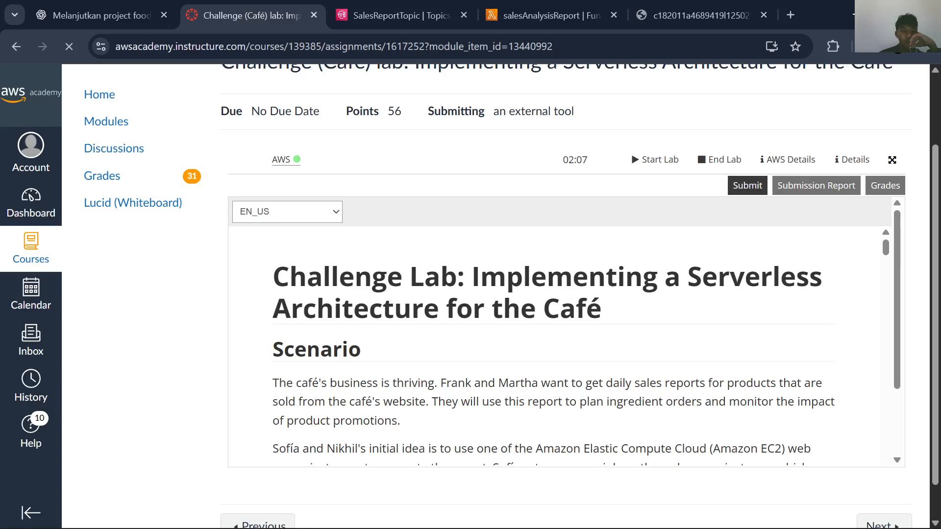
pyautogui.scroll(-20, 554, 343)
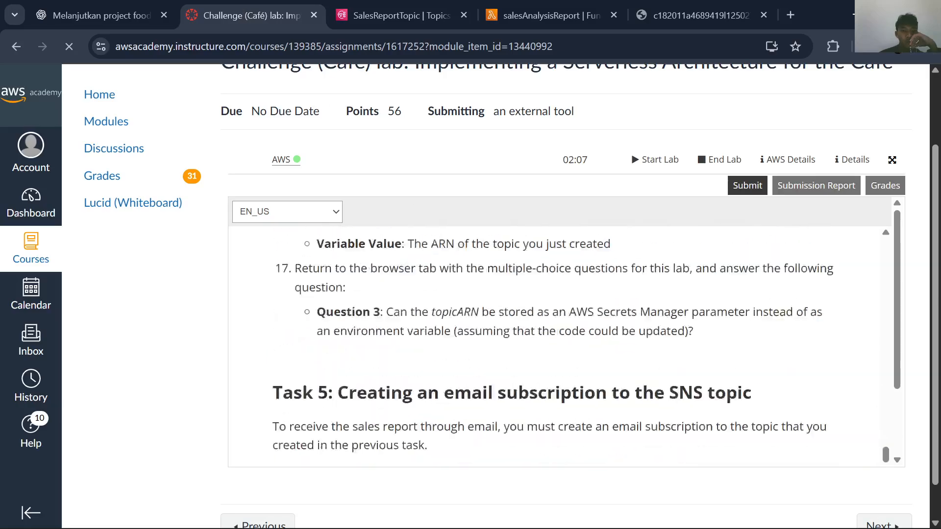
pyautogui.scroll(-3, 554, 343)
pyautogui.scroll(6, 554, 343)
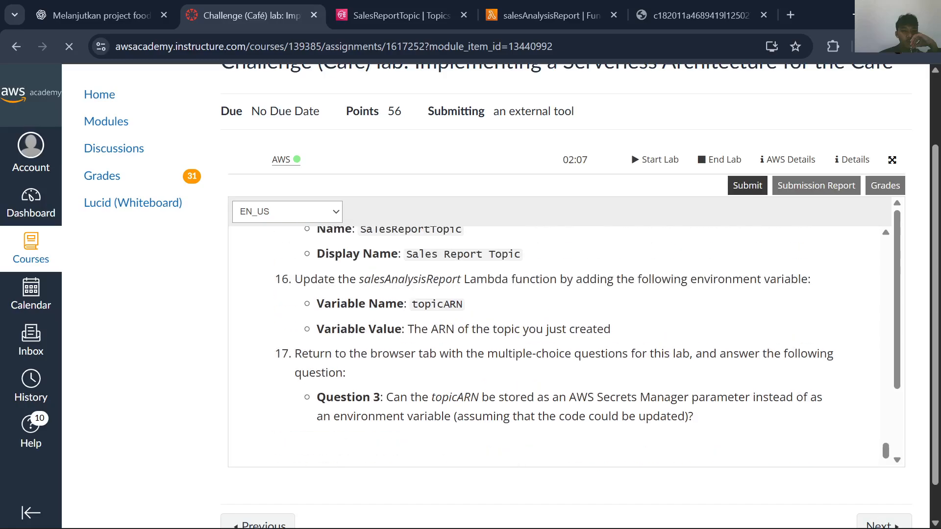
pyautogui.scroll(1, 431, 274)
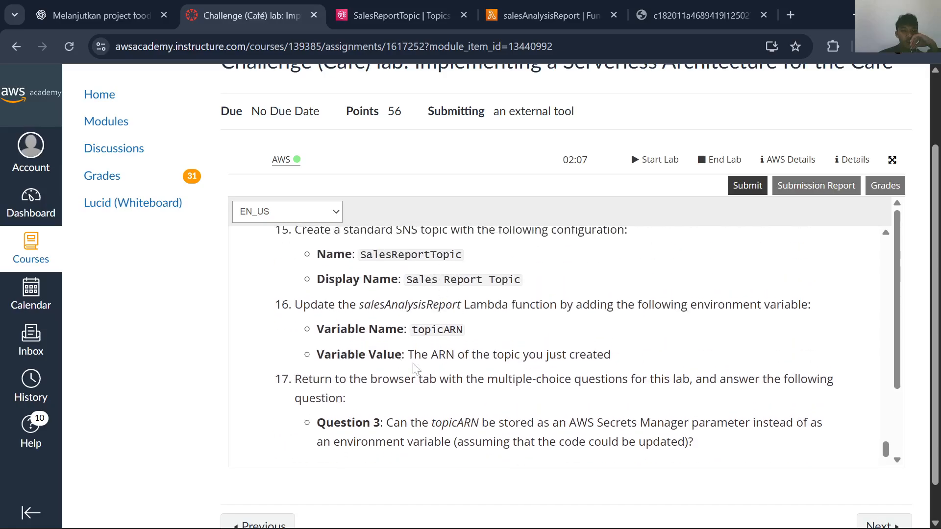
# Select the full ARN of SalesReportTopic in the topic's details
pyautogui.click(403, 15)
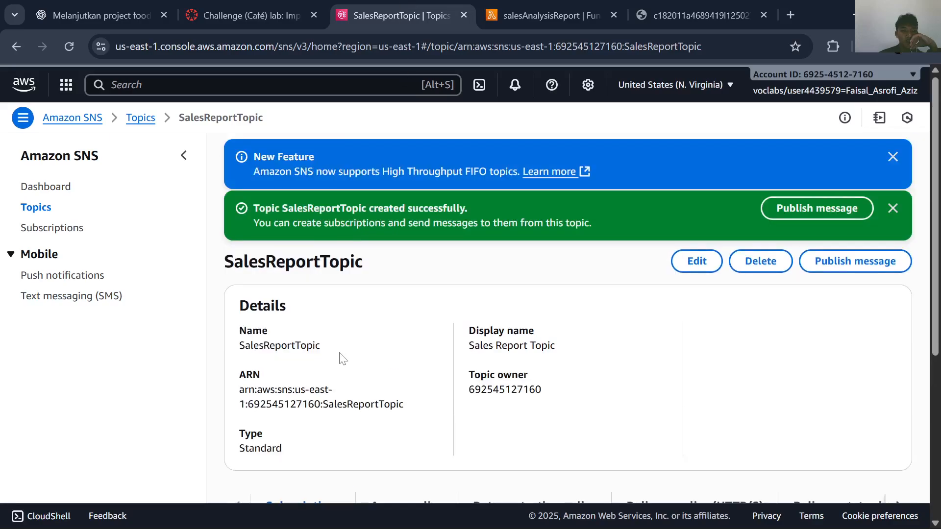
pyautogui.scroll(-1, 368, 356)
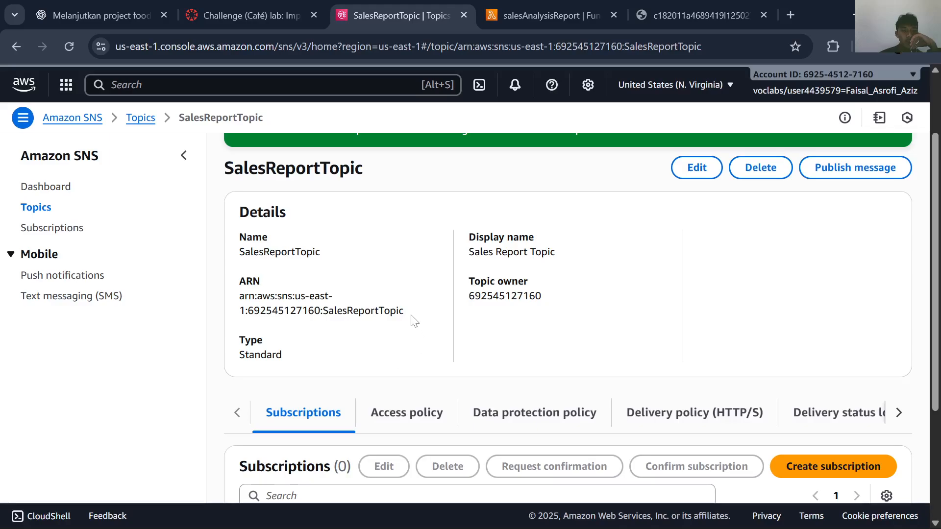
pyautogui.moveTo(411, 319); pyautogui.dragTo(238, 297)
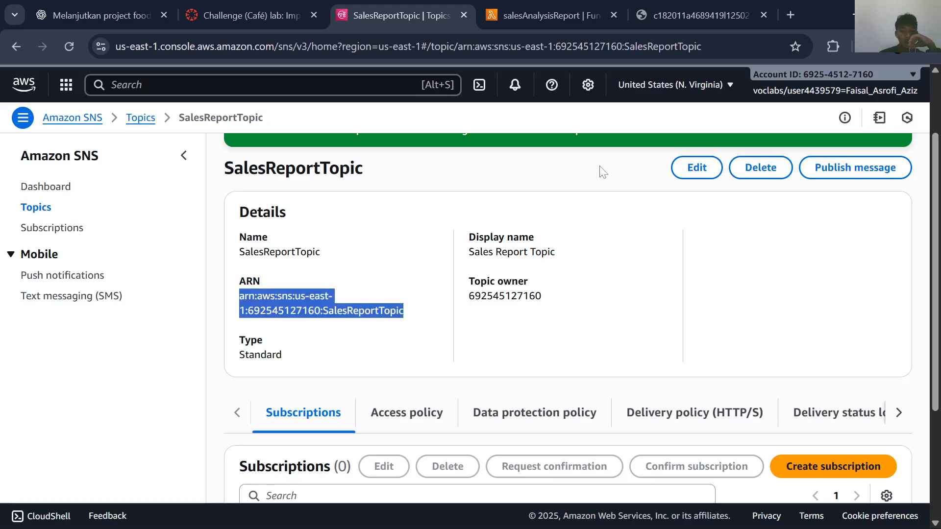
# Look through the salesAnalysisReport function's code, test and monitoring pages for a place to add the environment variable
pyautogui.click(250, 15)
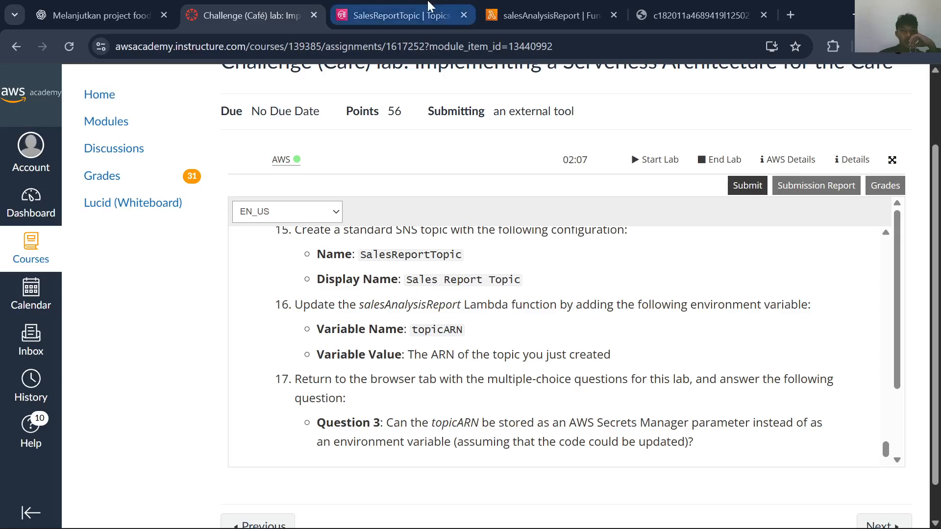
pyautogui.click(549, 15)
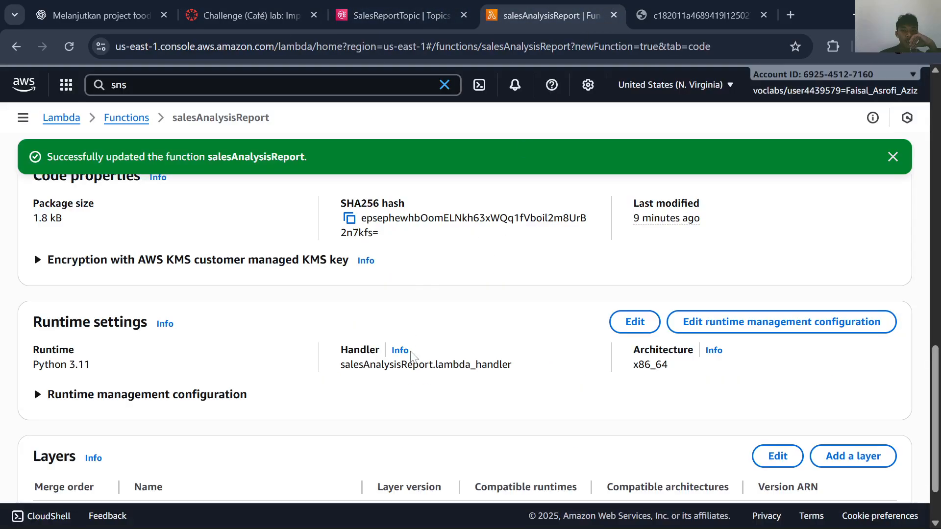
pyautogui.scroll(-2, 410, 355)
pyautogui.scroll(15, 411, 355)
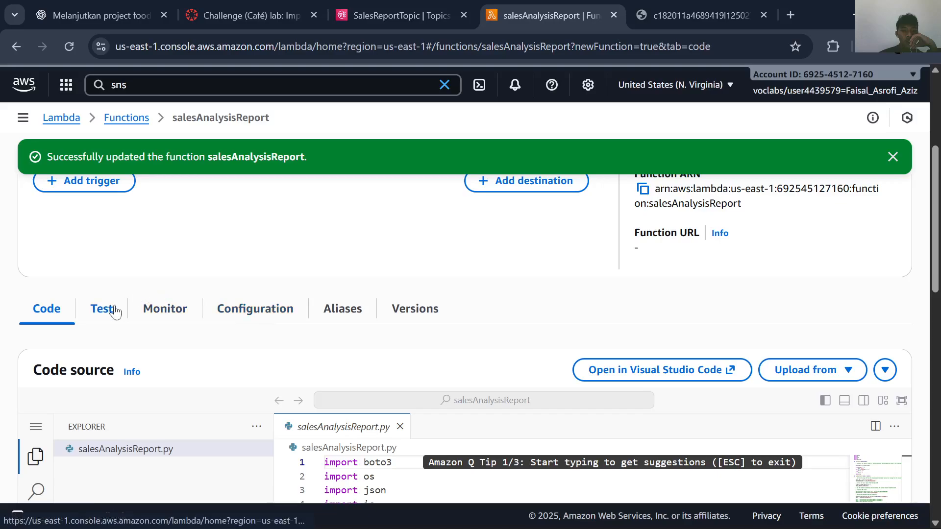
pyautogui.click(115, 310)
pyautogui.scroll(-10, 263, 268)
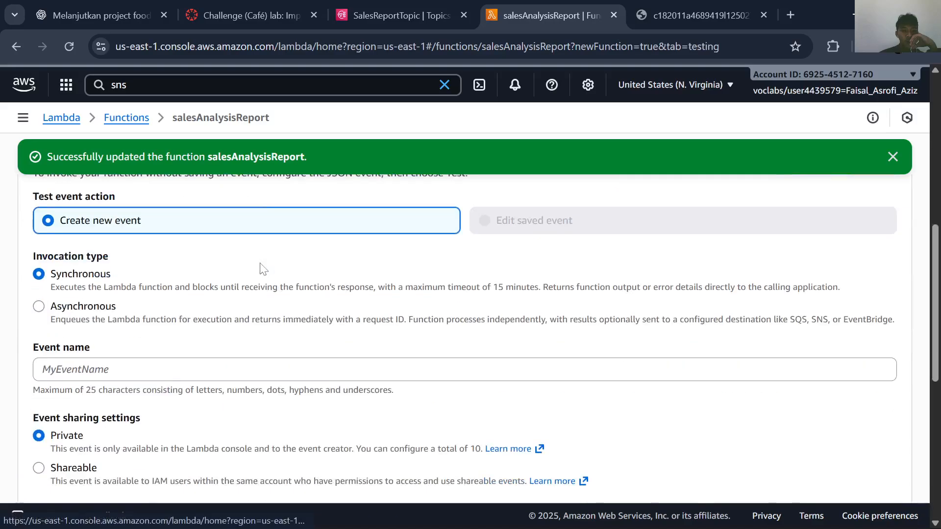
pyautogui.scroll(8, 264, 268)
pyautogui.scroll(1, 264, 269)
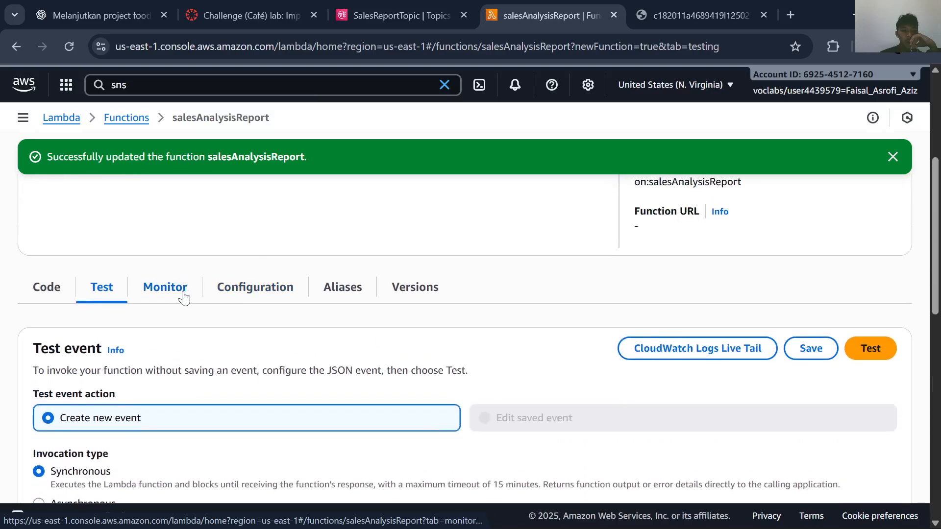
pyautogui.click(179, 297)
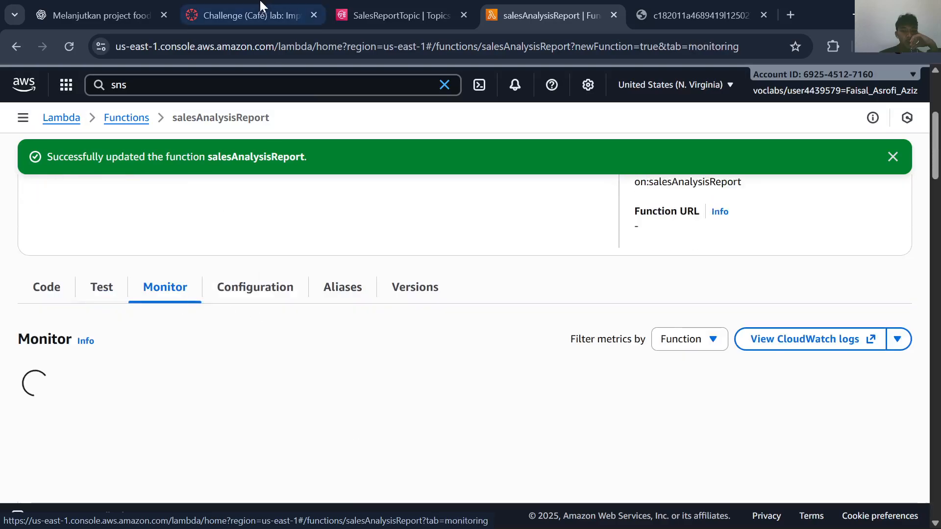
# Reread step 16 of the lab and examine the SalesReportTopic page down to its subscriptions
pyautogui.click(233, 2)
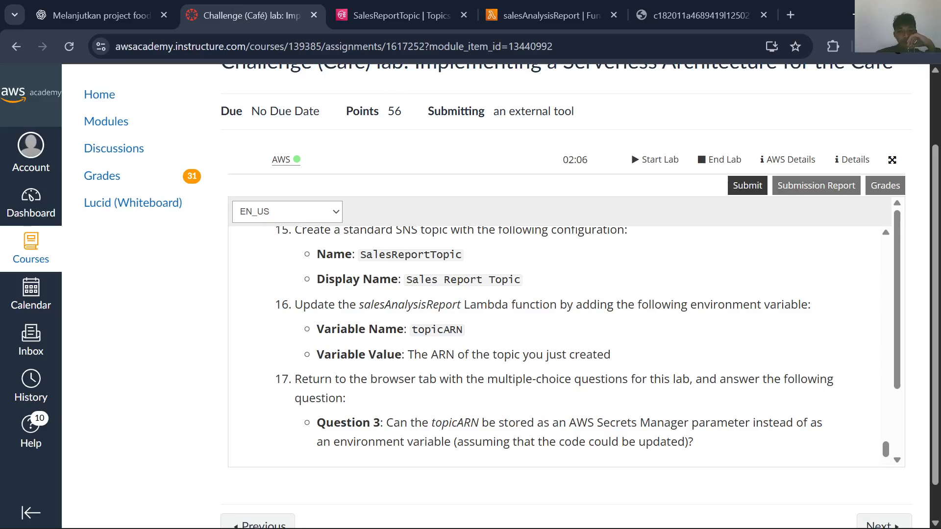
pyautogui.click(408, 12)
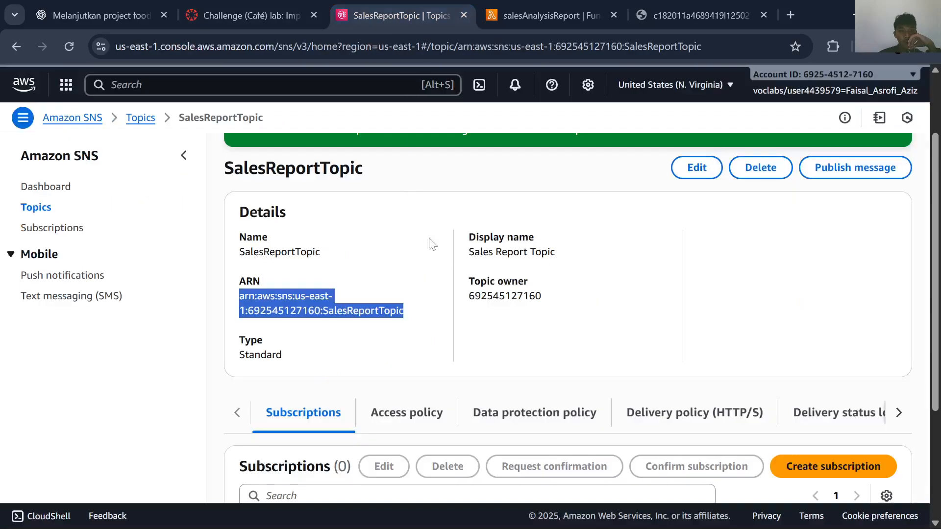
pyautogui.scroll(-2, 433, 267)
pyautogui.scroll(-2, 431, 336)
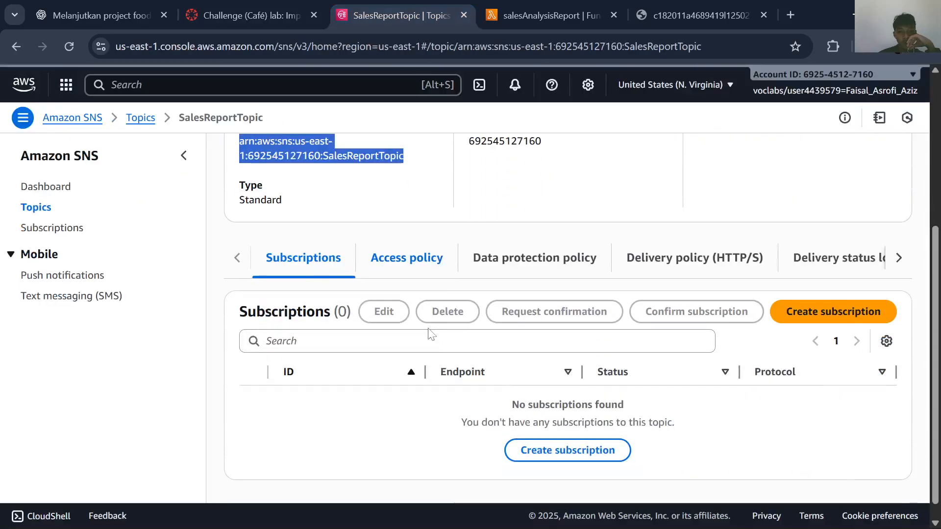
pyautogui.click(437, 285)
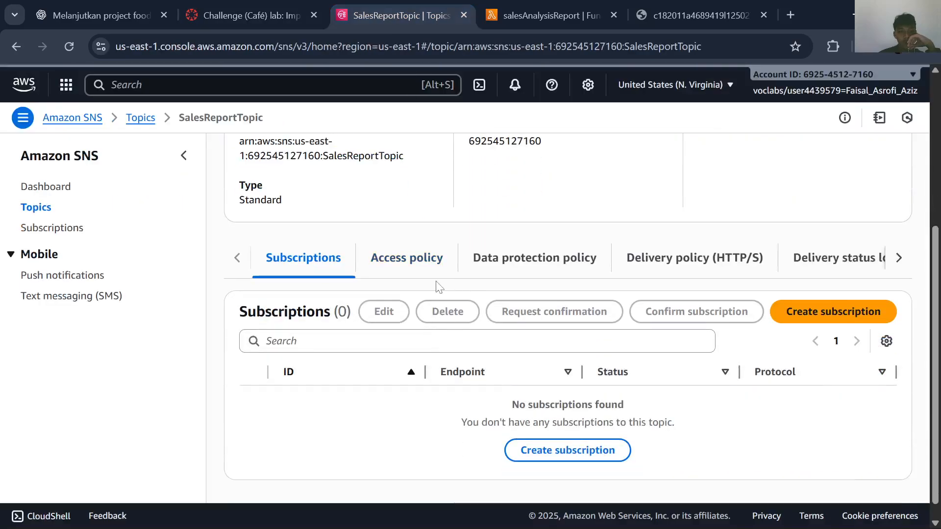
# Examine the salesAnalysisReport monitoring page, then return to the SalesReportTopic details
pyautogui.click(533, 7)
pyautogui.scroll(-2, 355, 319)
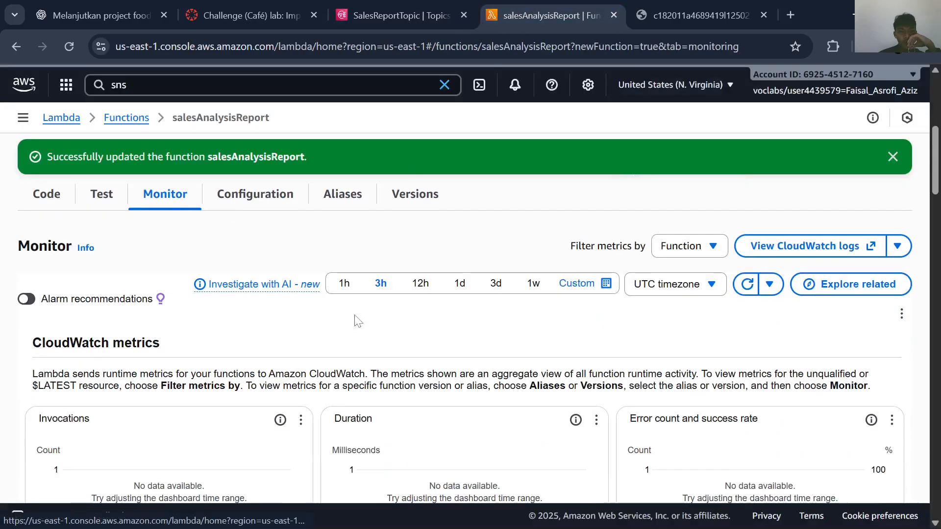
pyautogui.scroll(-3, 357, 321)
pyautogui.click(349, 7)
pyautogui.scroll(5, 340, 198)
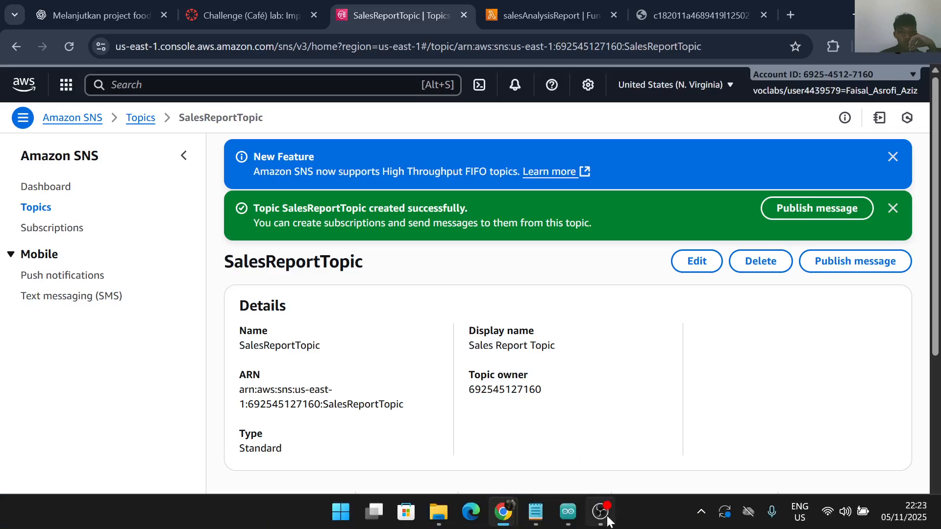
pyautogui.click(600, 512)
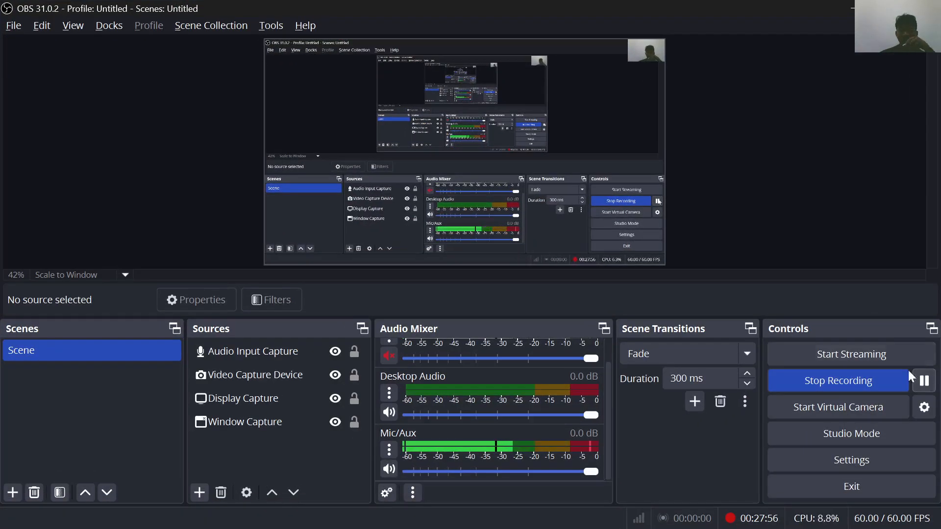
# Return to the browser and copy the full ARN from the SalesReportTopic details
pyautogui.click(852, 6)
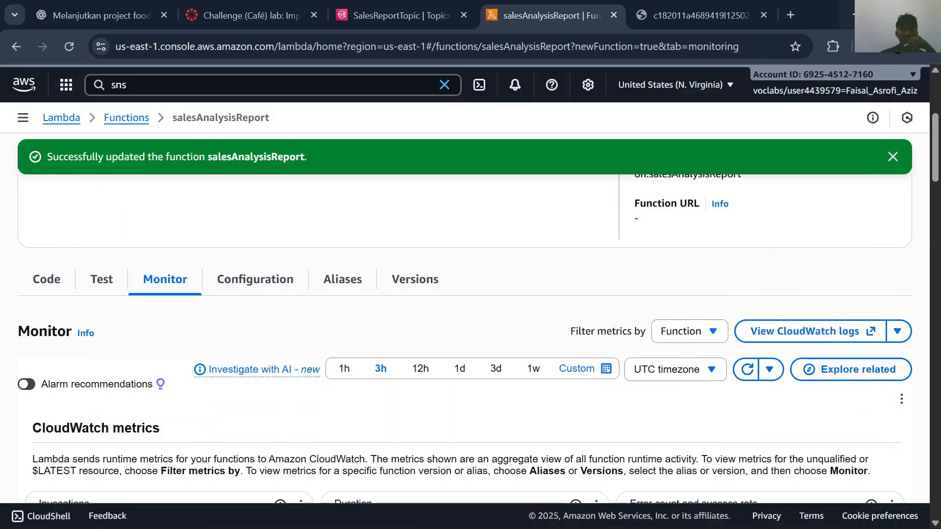
pyautogui.click(399, 5)
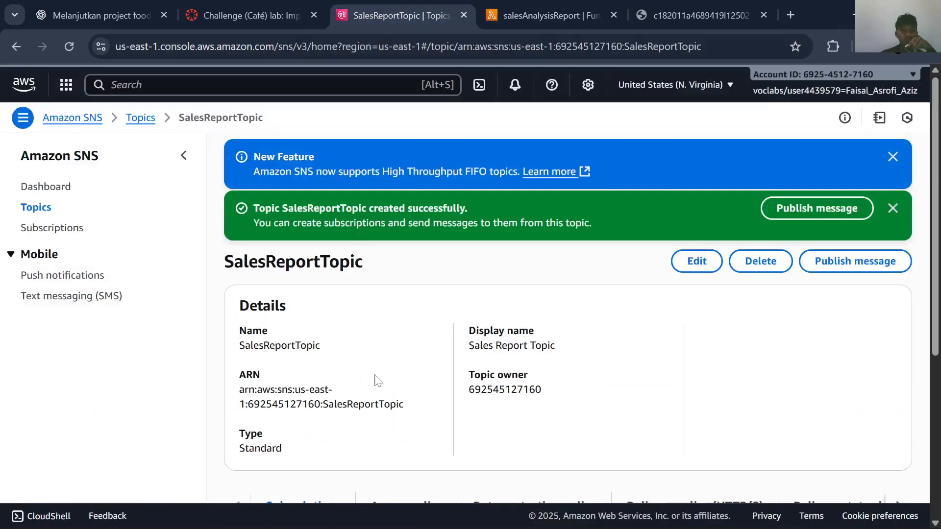
pyautogui.moveTo(406, 405); pyautogui.dragTo(233, 396)
pyautogui.hotkey('ctrl', 'c')
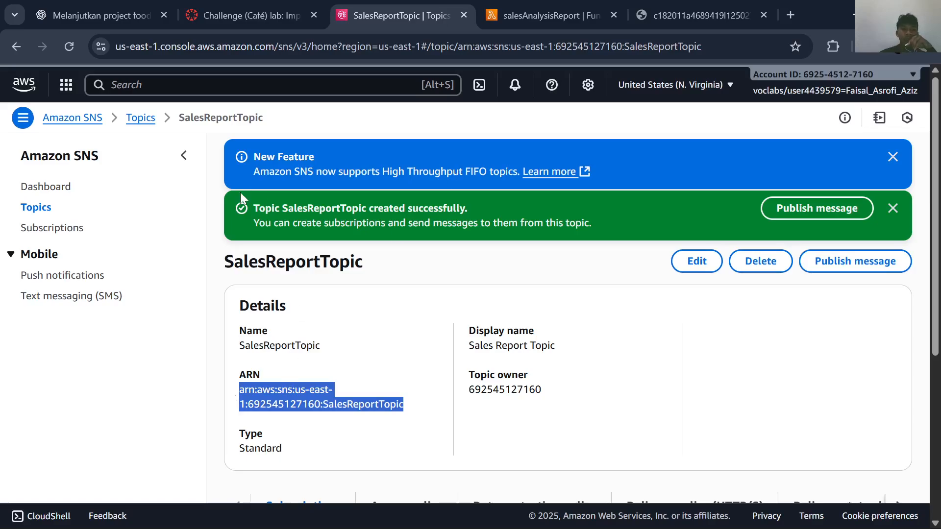
# Recheck step 16 of the lab and look through the salesAnalysisReport monitoring page for environment variable settings
pyautogui.click(524, 14)
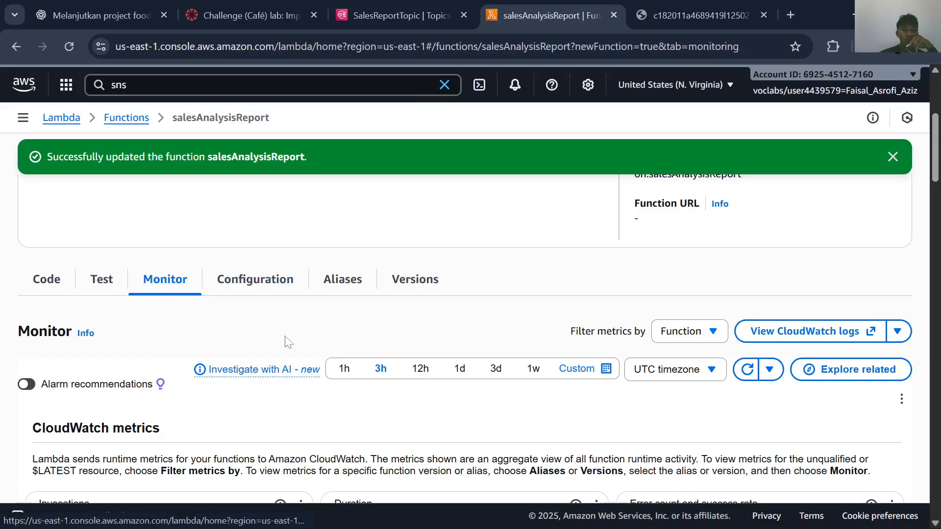
pyautogui.scroll(-2, 284, 341)
pyautogui.click(227, 12)
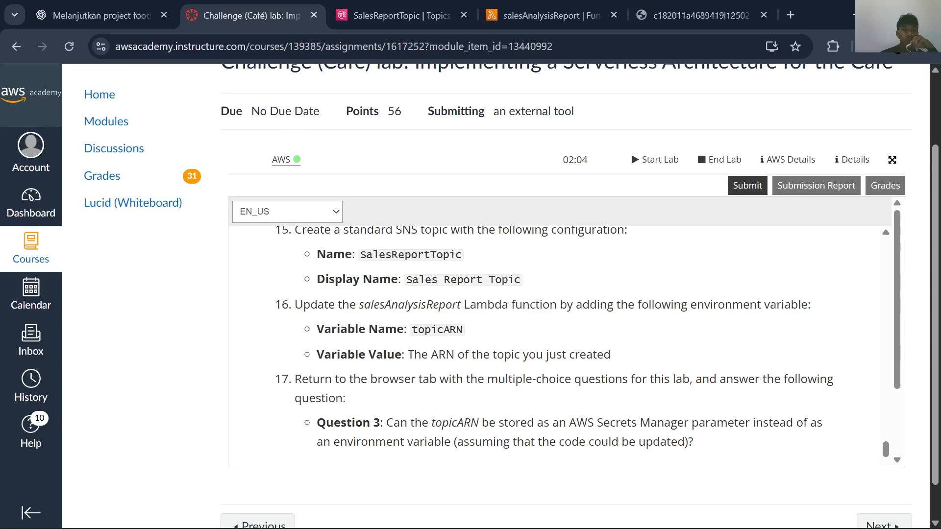
pyautogui.click(544, 14)
pyautogui.scroll(2, 422, 337)
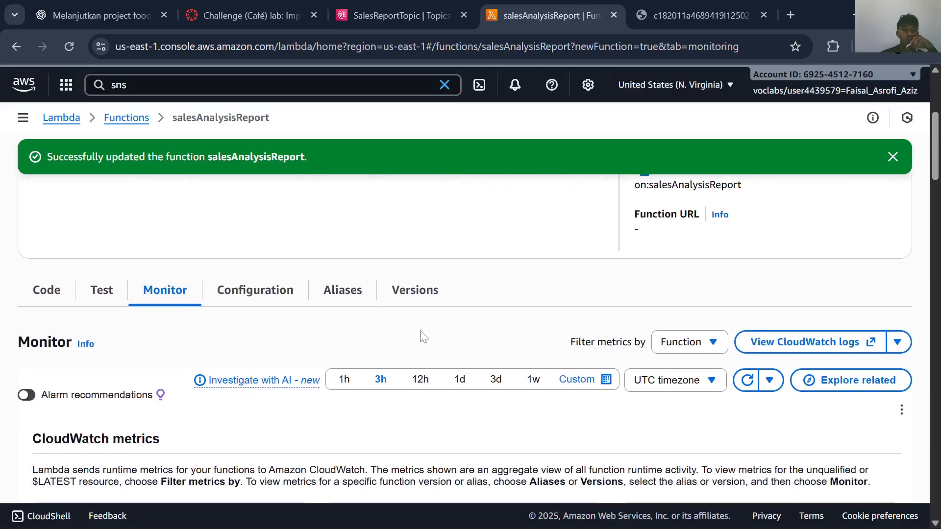
pyautogui.scroll(-10, 420, 336)
pyautogui.scroll(7, 420, 336)
pyautogui.scroll(5, 290, 279)
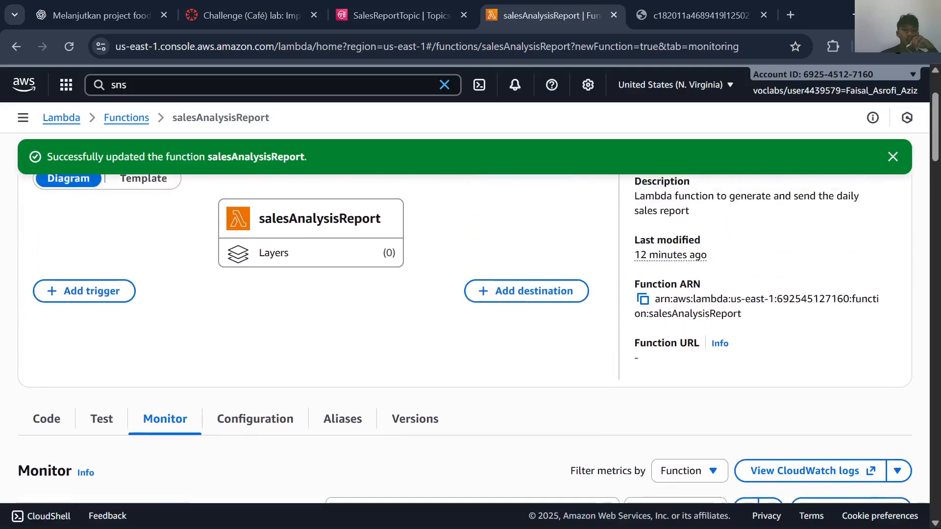
# Add an environment variable to the salesAnalysisReport configuration with the copied SalesReportTopic ARN as its value
pyautogui.click(255, 421)
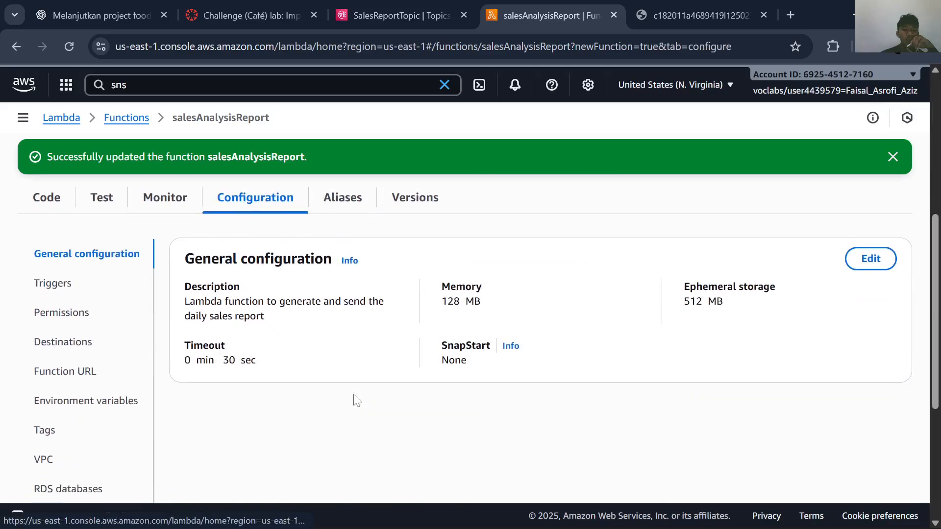
pyautogui.click(101, 401)
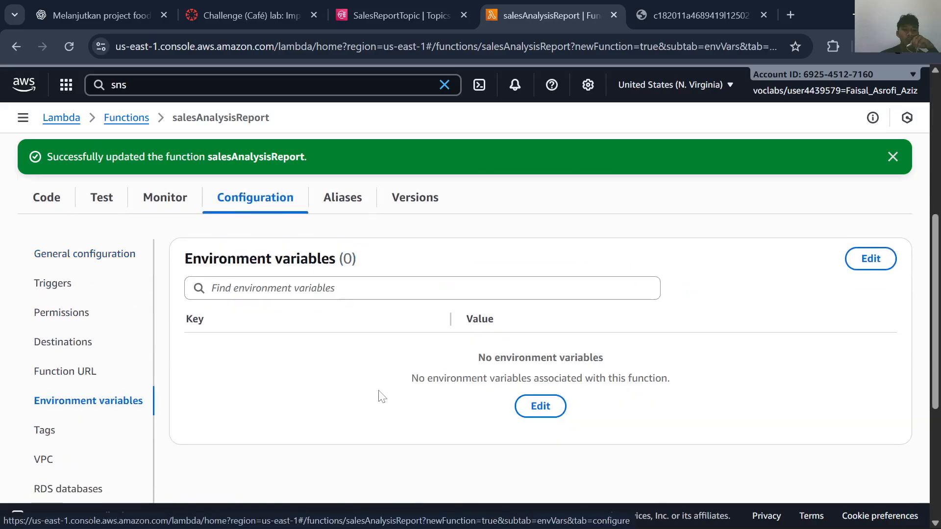
pyautogui.click(539, 408)
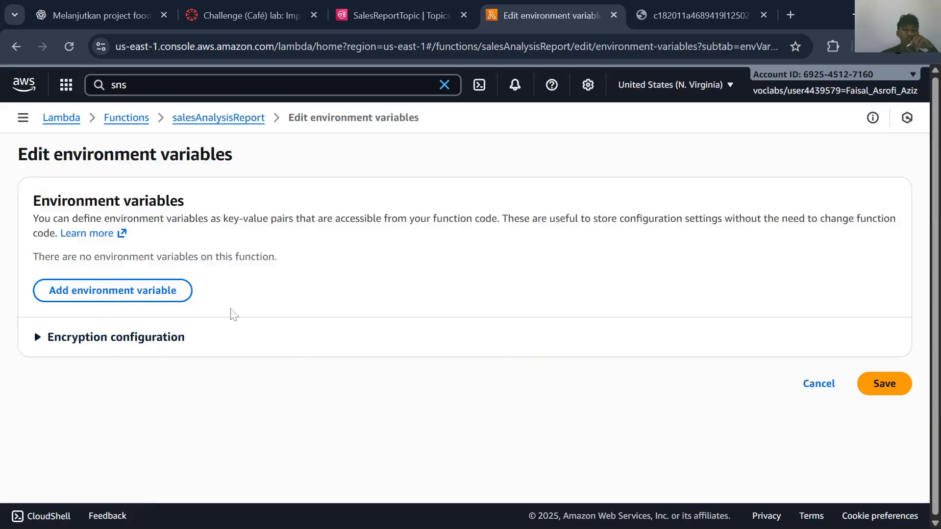
pyautogui.click(137, 291)
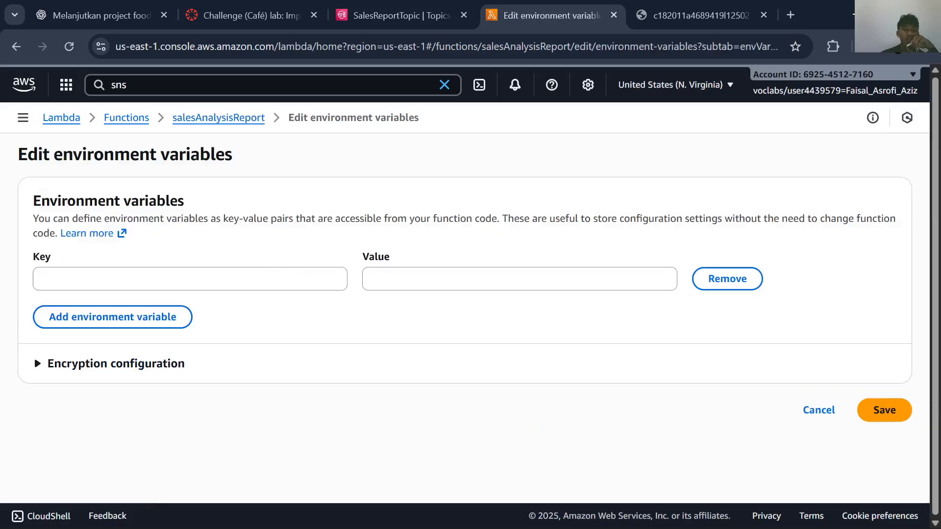
pyautogui.click(519, 279)
pyautogui.hotkey('ctrl', 'v')
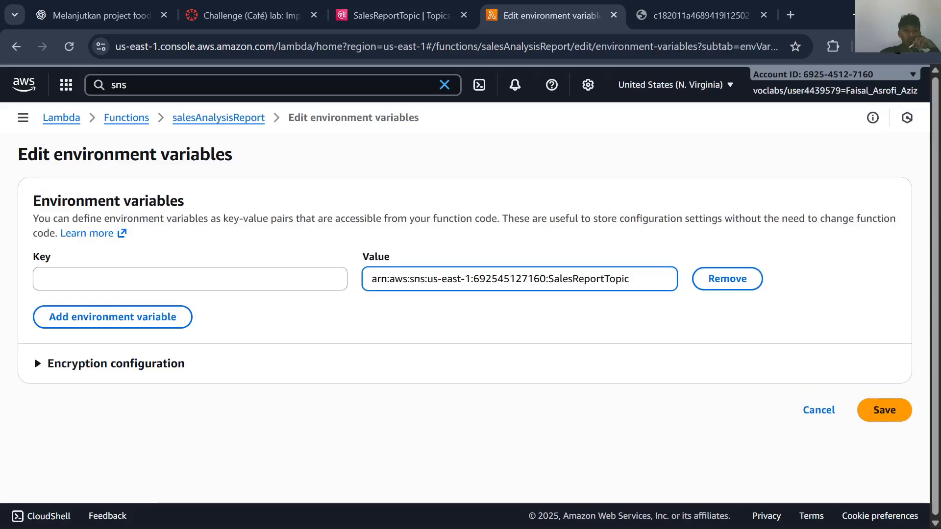
# Copy the variable name topicARN from the lab instructions as the new variable's key and save the environment variables
pyautogui.click(268, 7)
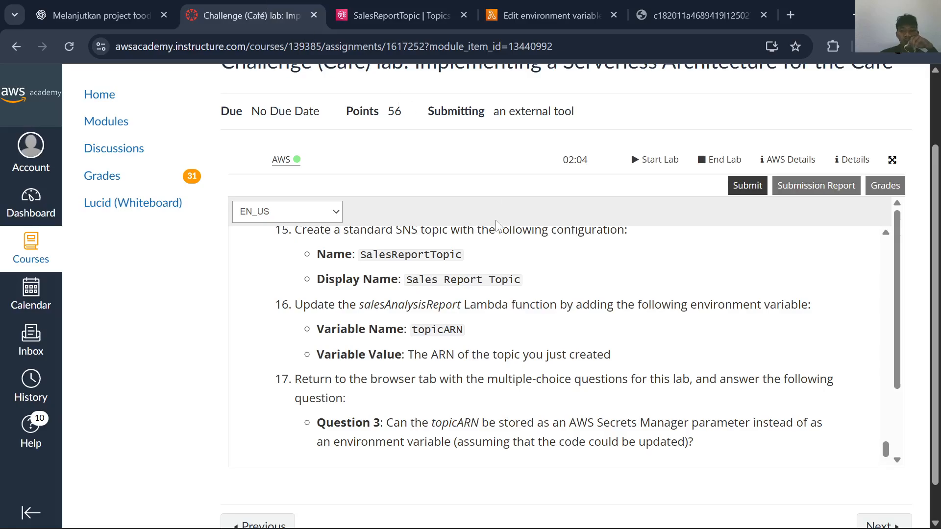
pyautogui.moveTo(465, 329); pyautogui.dragTo(412, 329)
pyautogui.hotkey('ctrl', 'c')
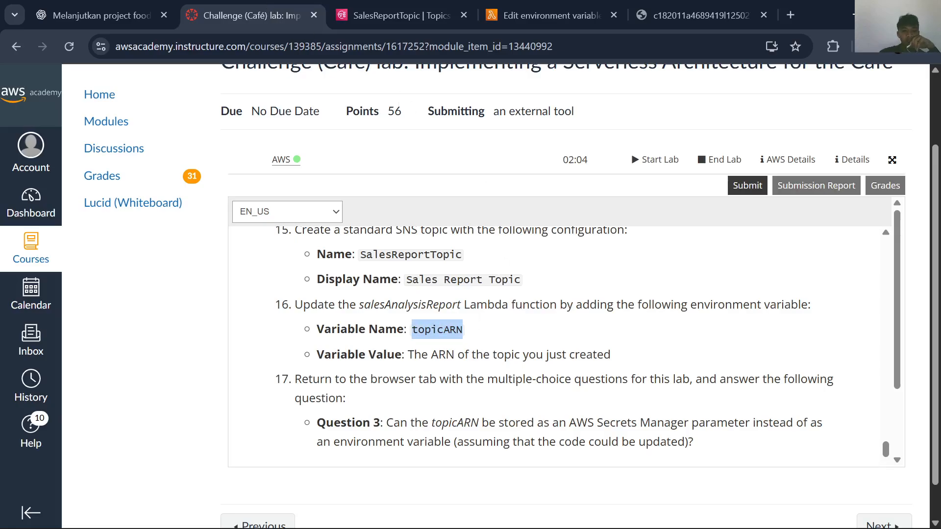
pyautogui.click(548, 16)
pyautogui.click(164, 280)
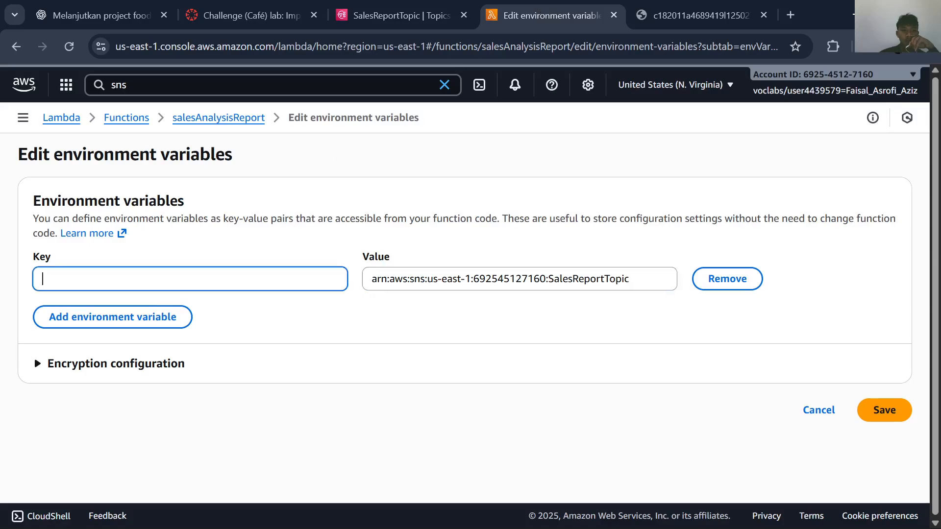
pyautogui.hotkey('ctrl', 'v')
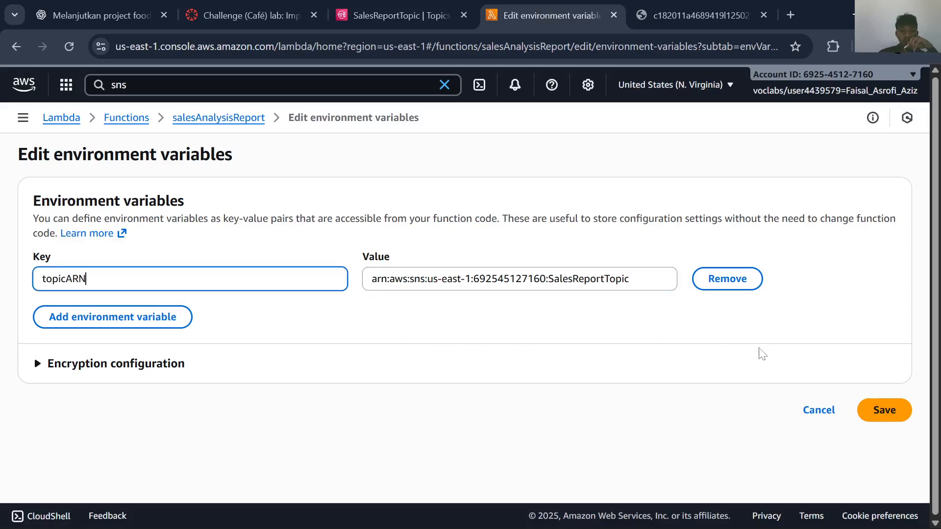
pyautogui.click(883, 410)
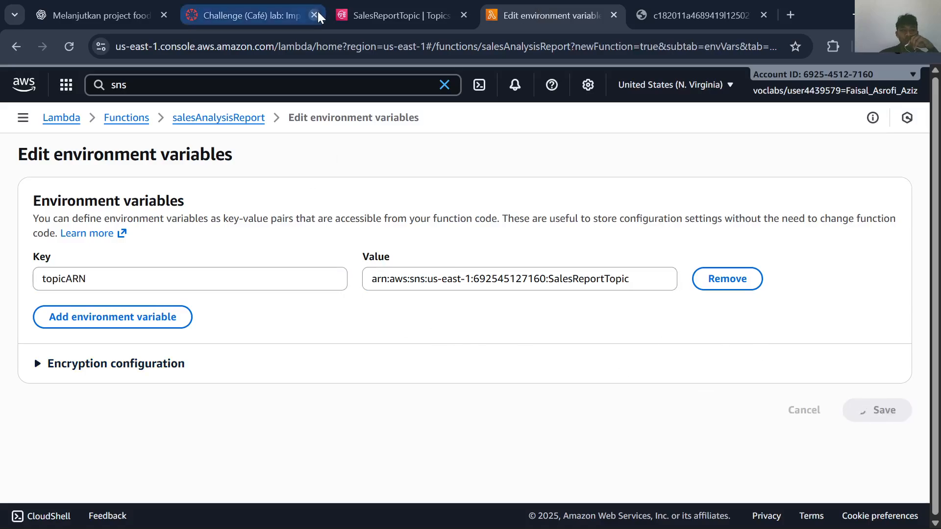
# Read Task 5 of the lab on creating an email subscription, checking it against the SalesReportTopic page
pyautogui.click(280, 4)
pyautogui.scroll(-5, 440, 220)
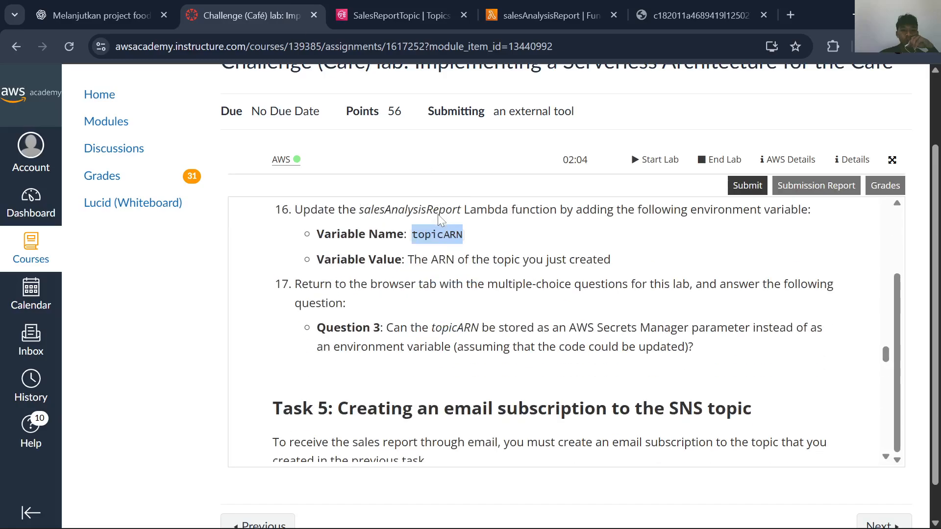
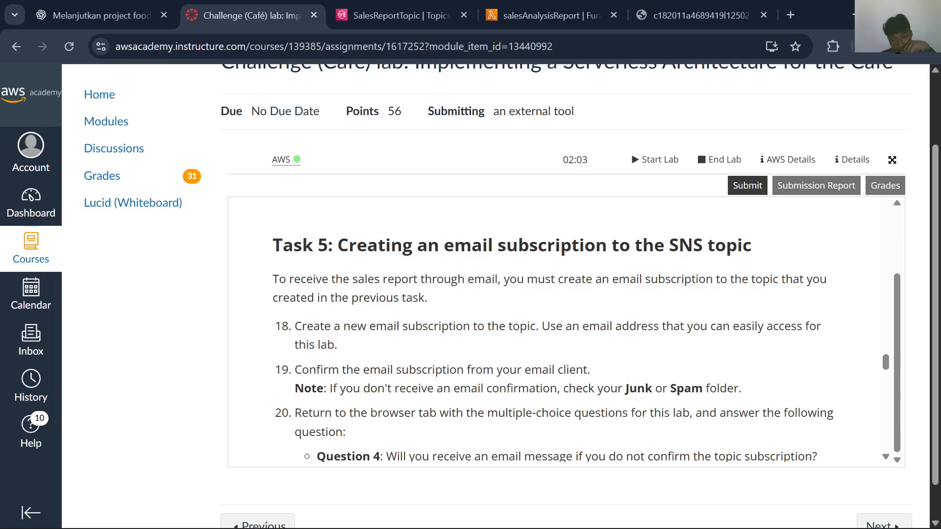
pyautogui.click(455, 3)
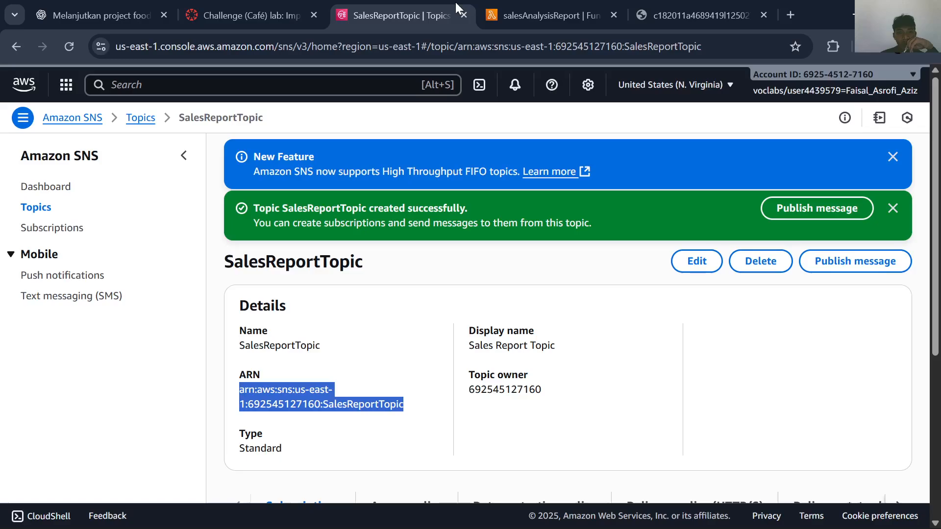
pyautogui.hotkey('alt', 's')
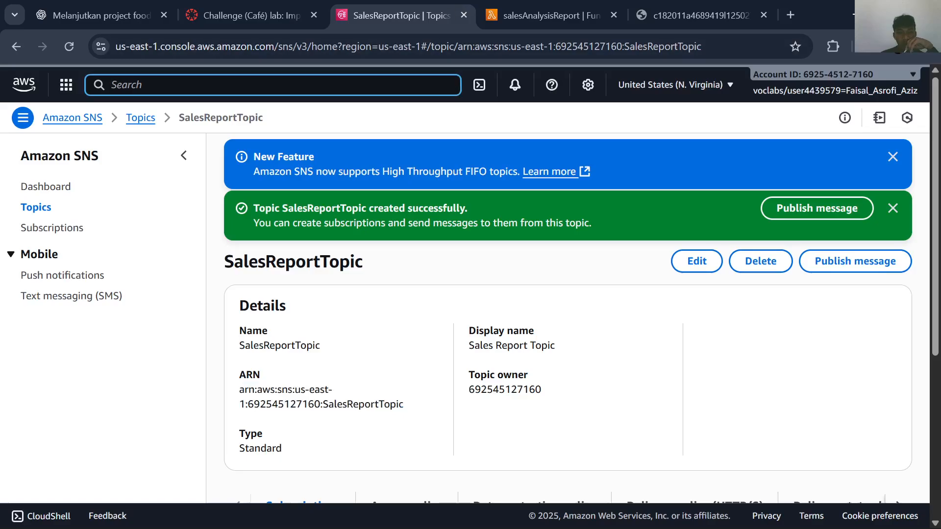
pyautogui.click(245, 15)
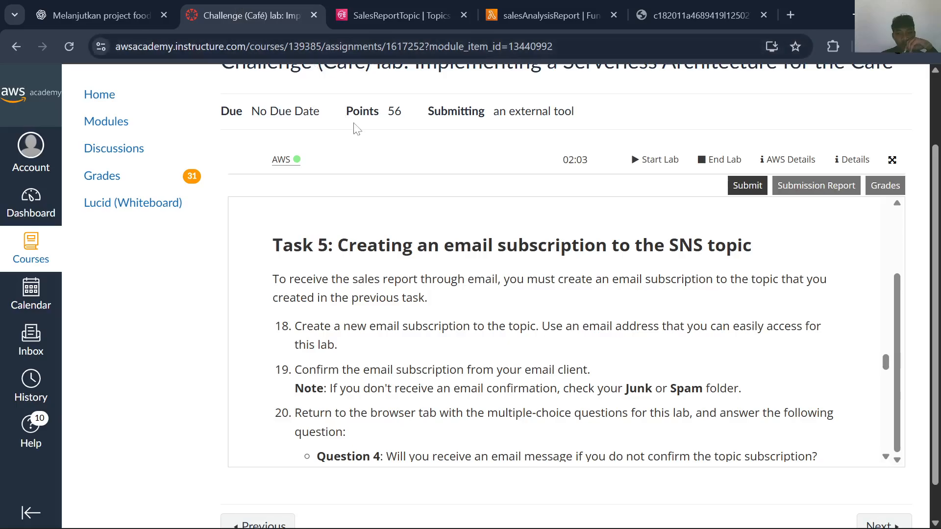
pyautogui.click(404, 3)
pyautogui.click(295, 6)
pyautogui.scroll(-2, 554, 330)
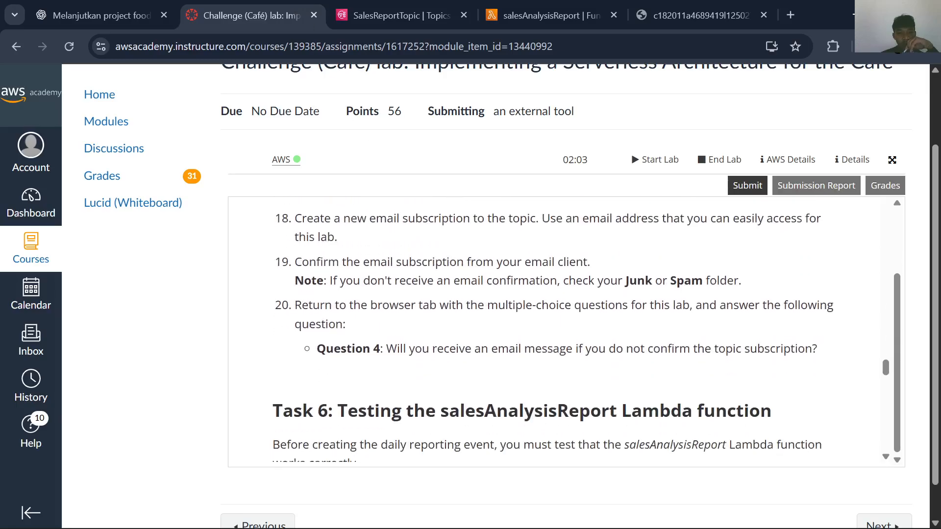
pyautogui.scroll(1, 553, 330)
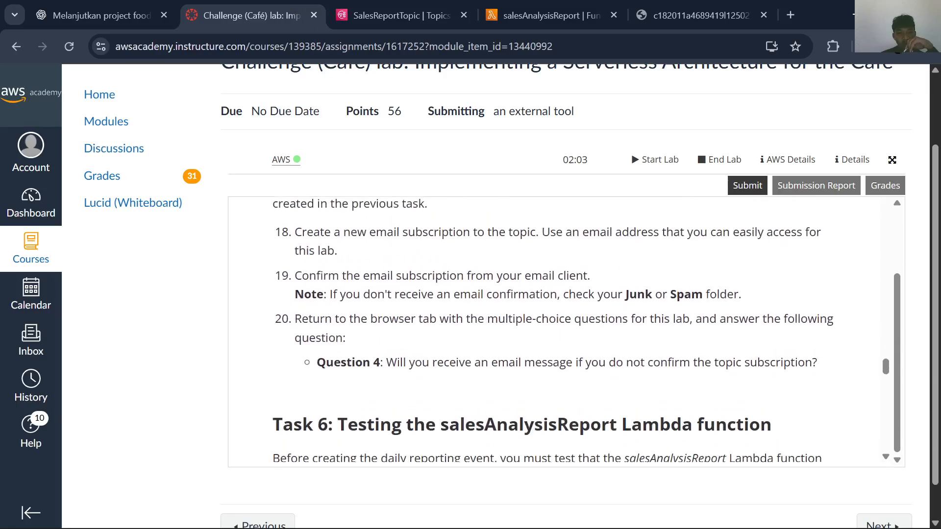
# Open the Amazon SNS subscriptions list and reread lab steps 18 to 21 on the email subscription and function test
pyautogui.click(422, 16)
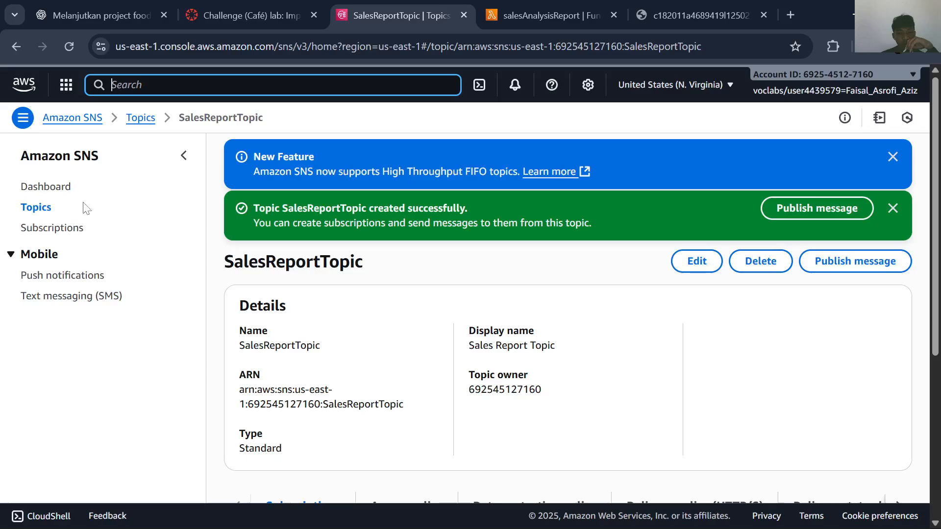
pyautogui.click(60, 222)
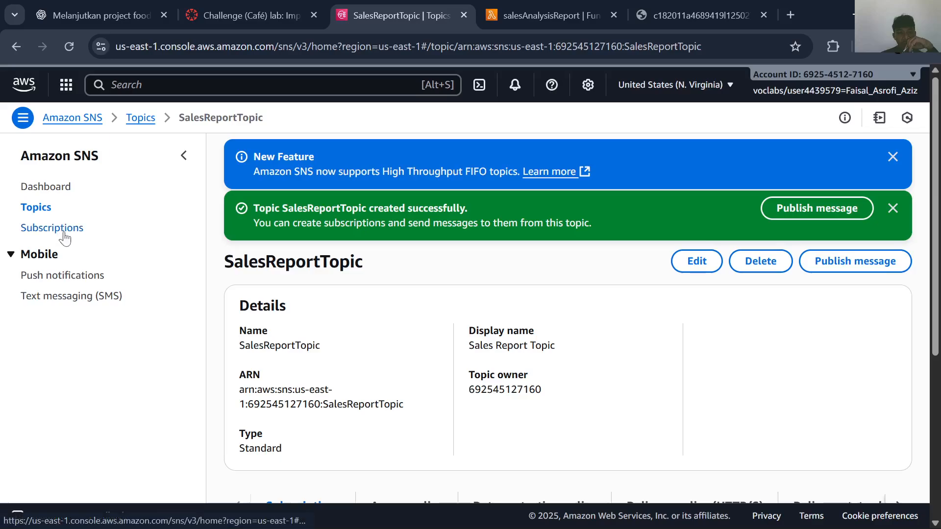
pyautogui.click(63, 231)
pyautogui.click(227, 17)
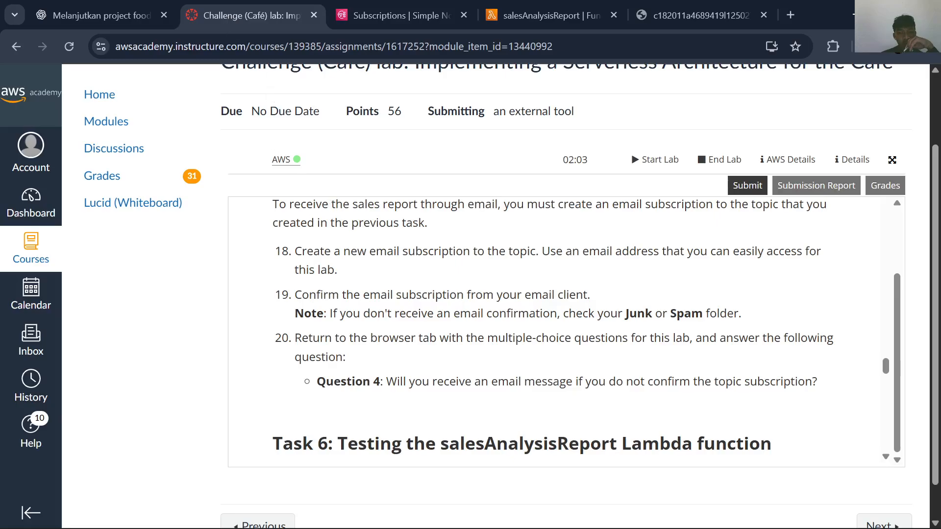
pyautogui.scroll(-1, 553, 328)
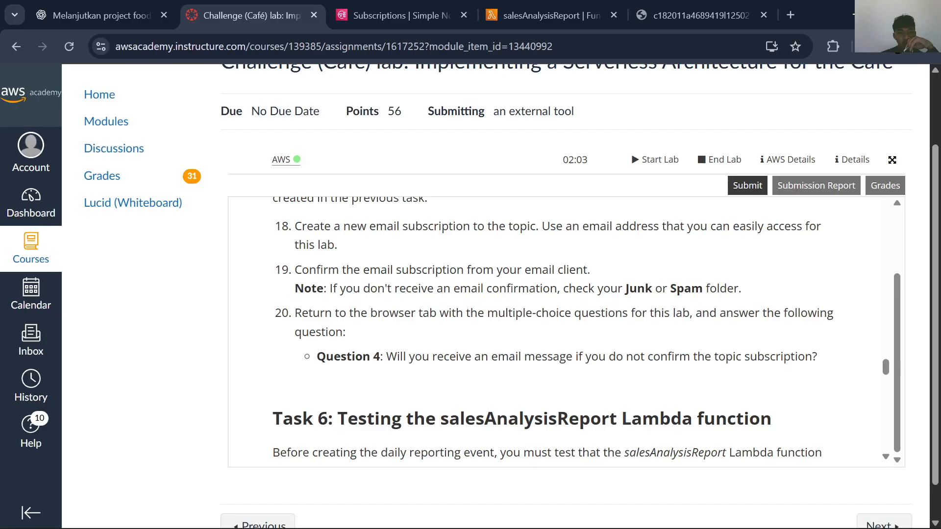
pyautogui.scroll(-4, 553, 328)
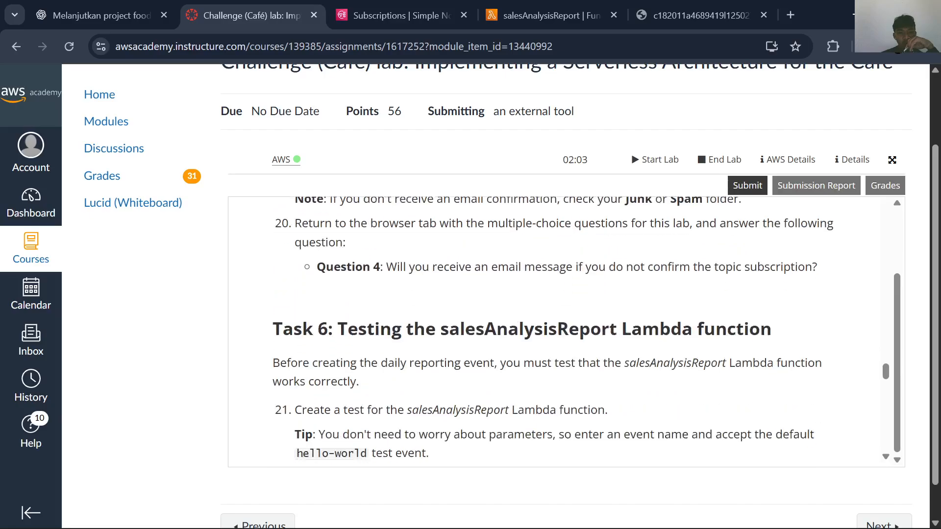
pyautogui.scroll(1, 553, 330)
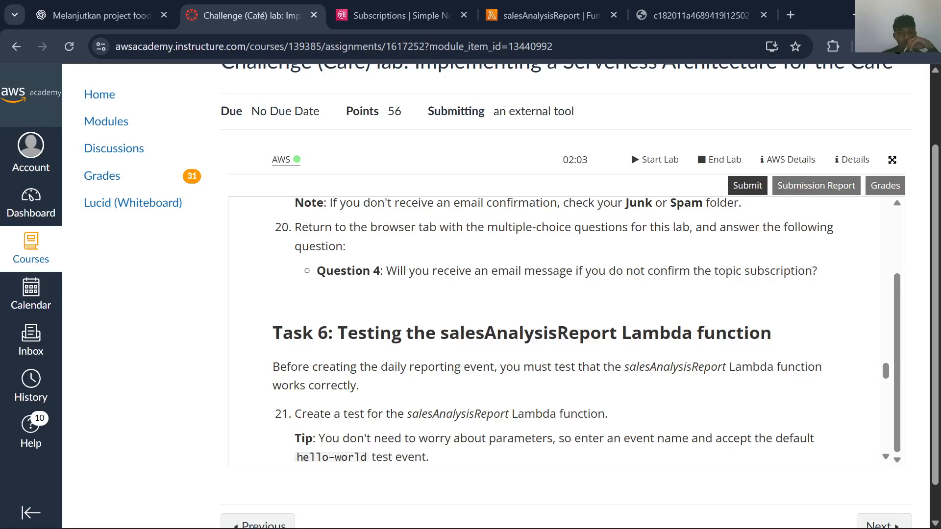
pyautogui.scroll(4, 553, 329)
# Start a new subscription from the SalesReportTopic details page and recheck lab steps 18 to 20
pyautogui.click(412, 11)
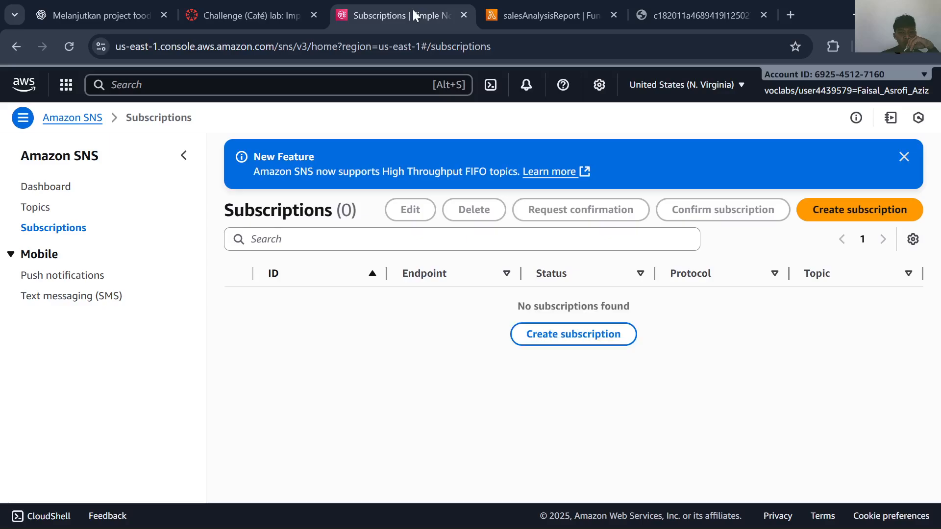
pyautogui.click(38, 210)
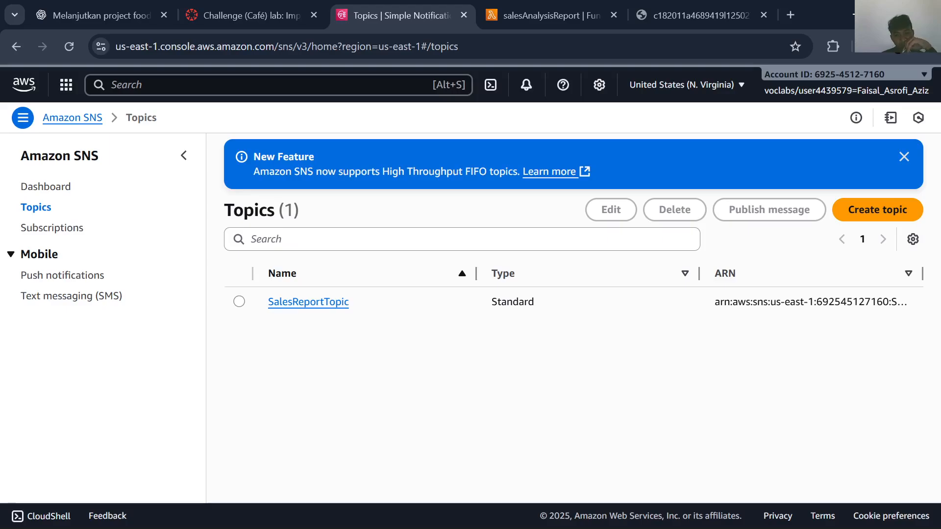
pyautogui.click(239, 301)
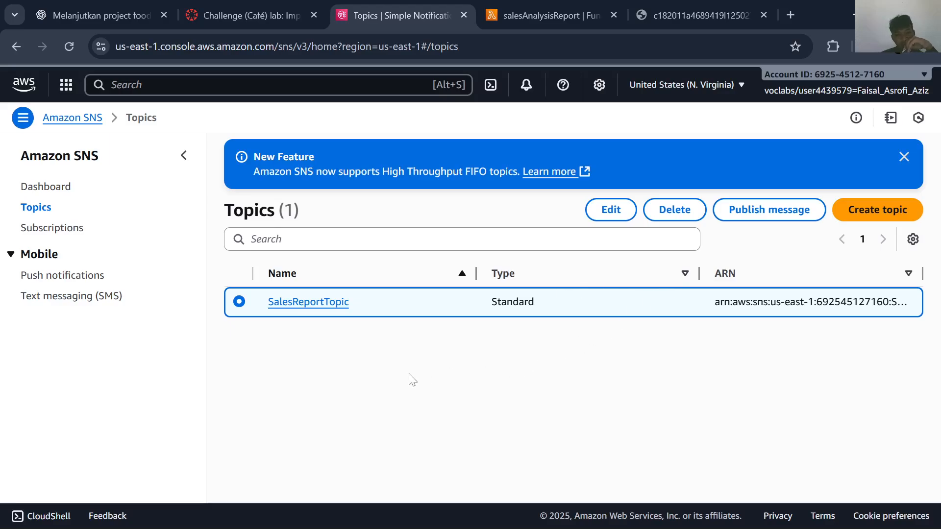
pyautogui.click(323, 303)
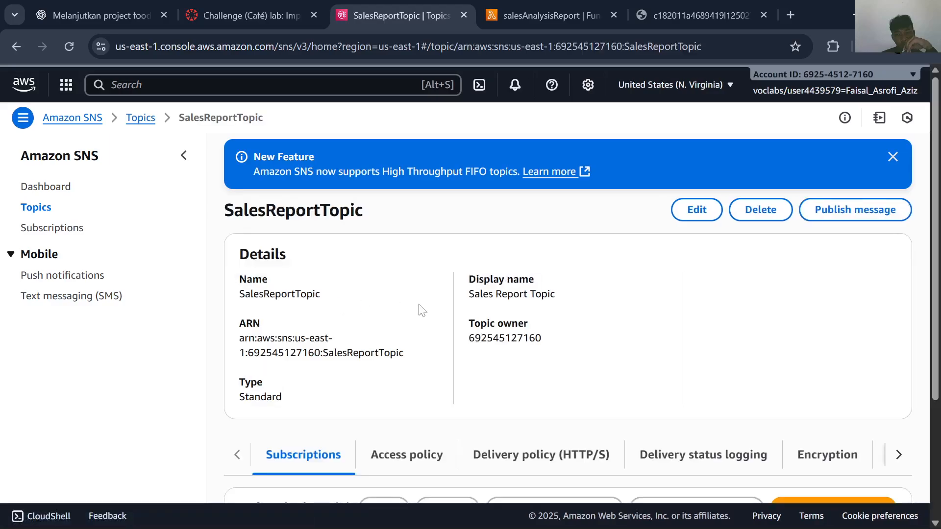
pyautogui.scroll(-5, 421, 310)
pyautogui.click(822, 299)
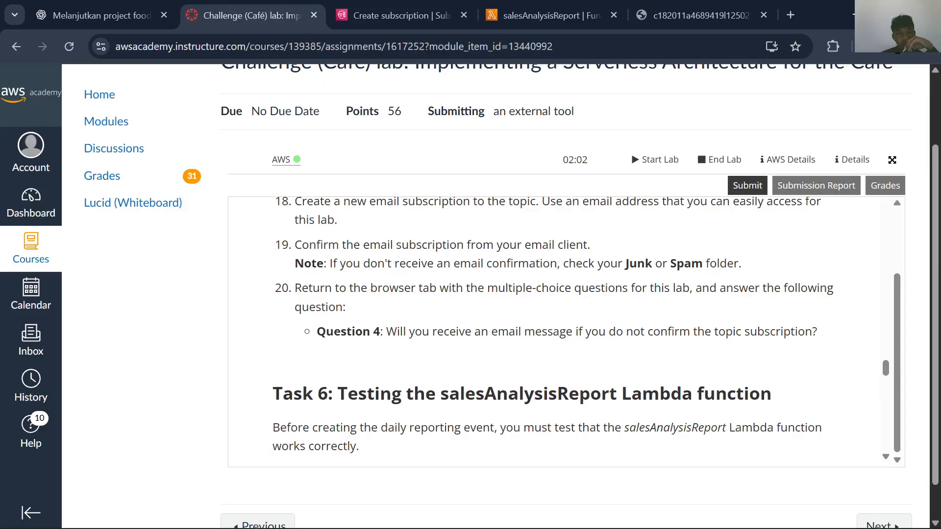
pyautogui.scroll(1, 391, 348)
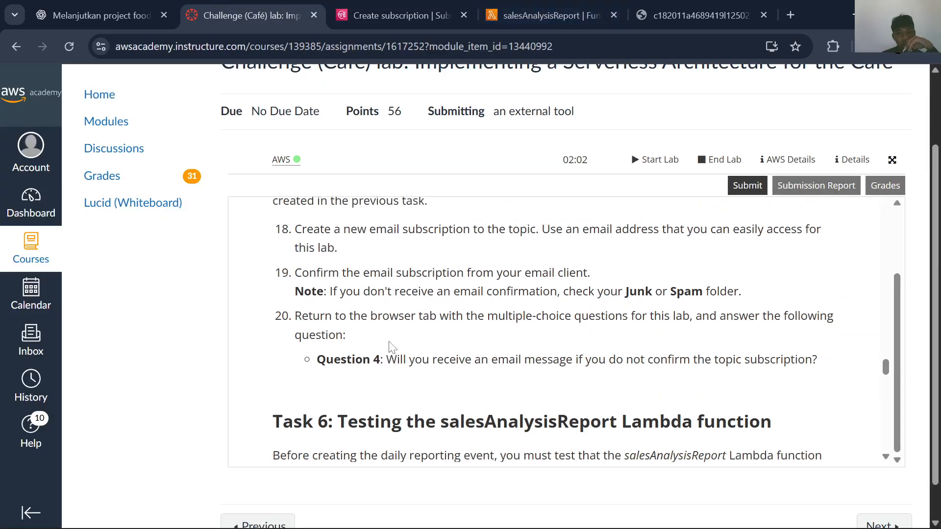
pyautogui.click(431, 12)
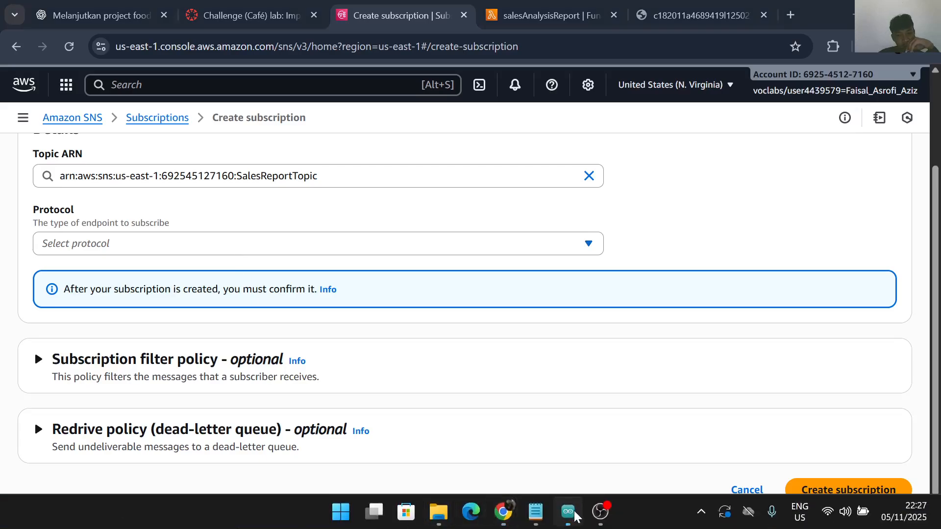
pyautogui.click(576, 516)
pyautogui.click(569, 513)
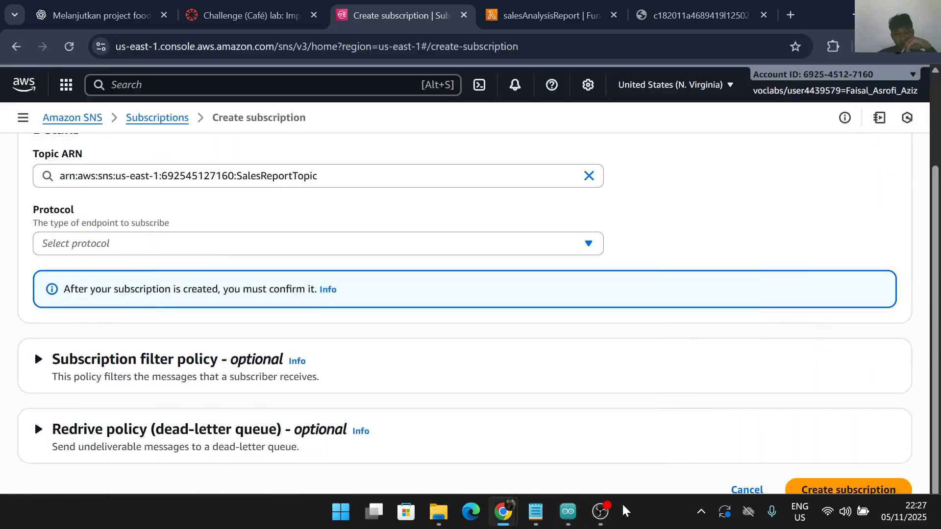
pyautogui.click(601, 512)
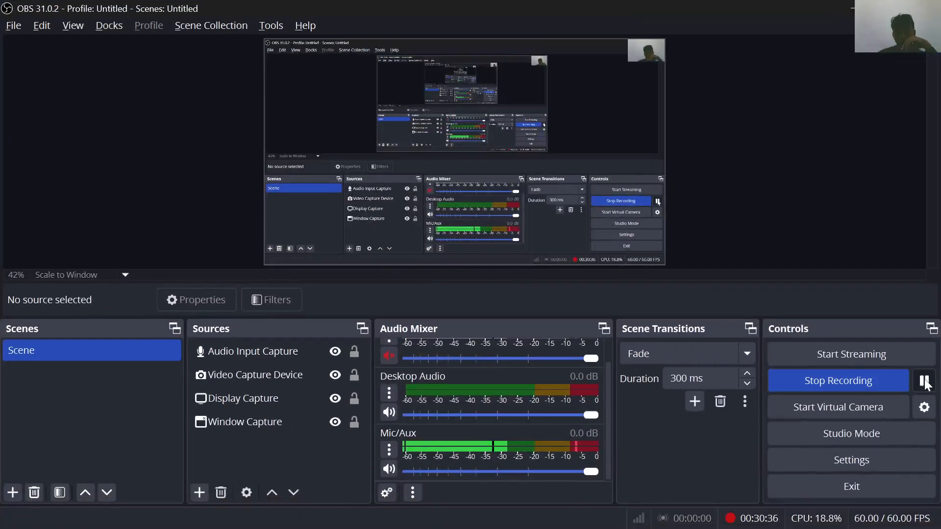
pyautogui.click(845, 11)
# Choose Email as the protocol of the SalesReportTopic subscription, checking it against lab step 18
pyautogui.scroll(2, 295, 182)
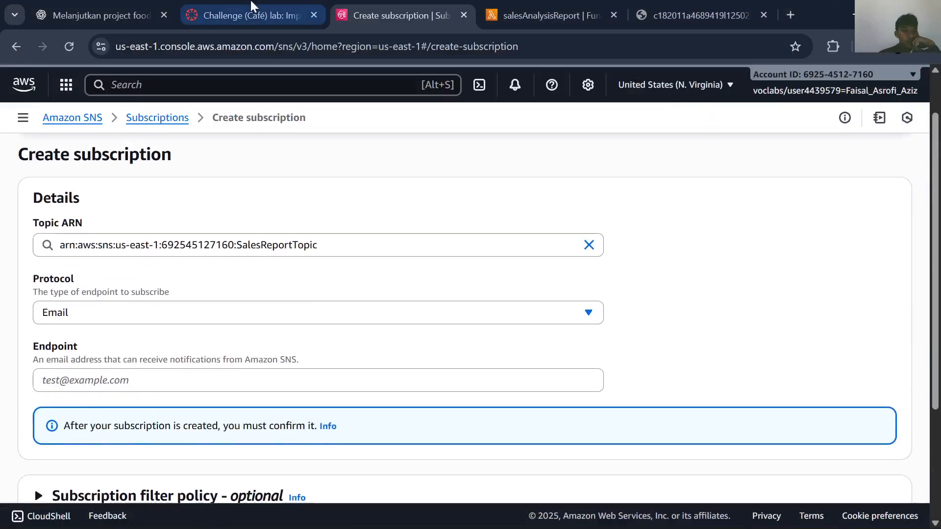
pyautogui.click(257, 17)
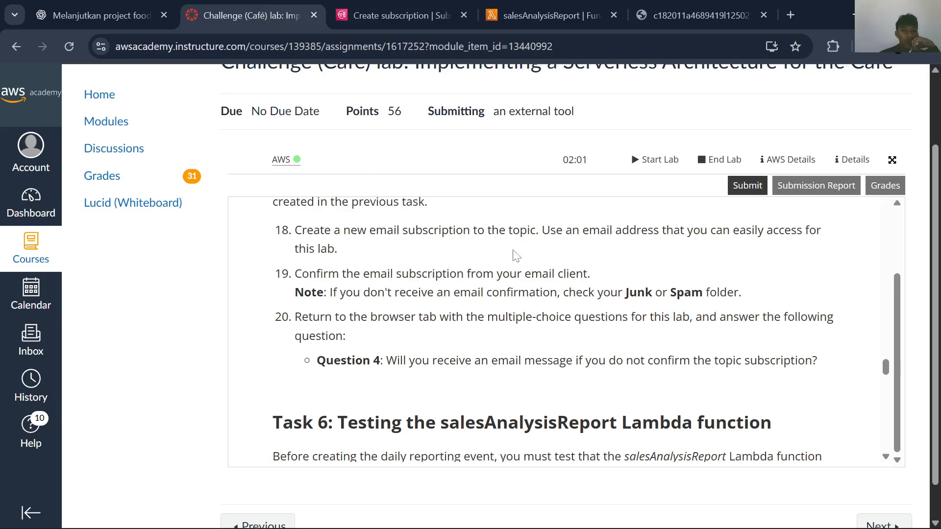
pyautogui.click(443, 7)
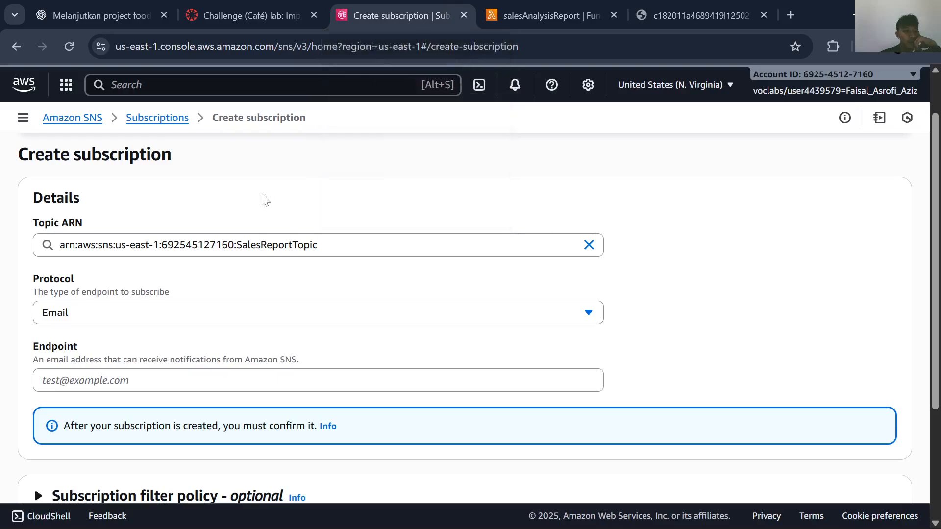
pyautogui.scroll(-1, 198, 304)
pyautogui.click(201, 264)
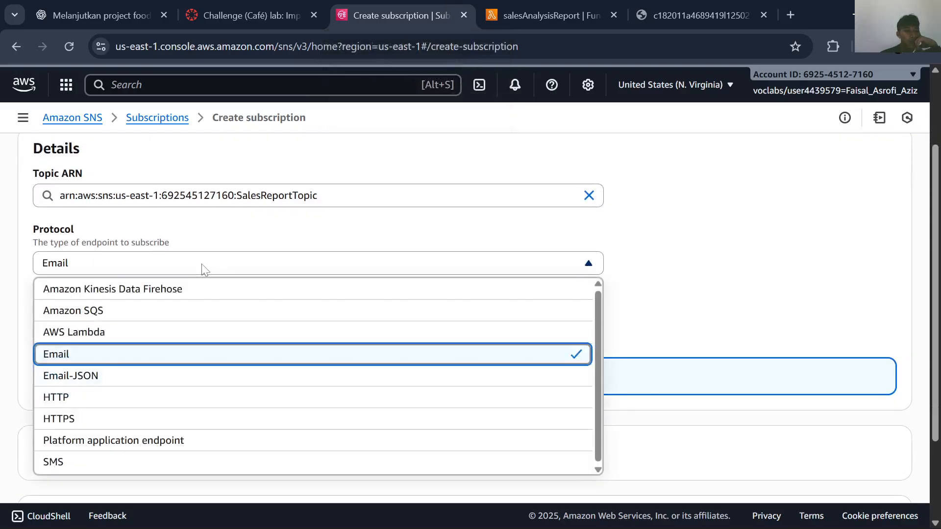
pyautogui.click(201, 263)
# Fill in the subscriber's email address as the endpoint, create the subscription and review its details
pyautogui.scroll(-1, 201, 264)
pyautogui.click(159, 272)
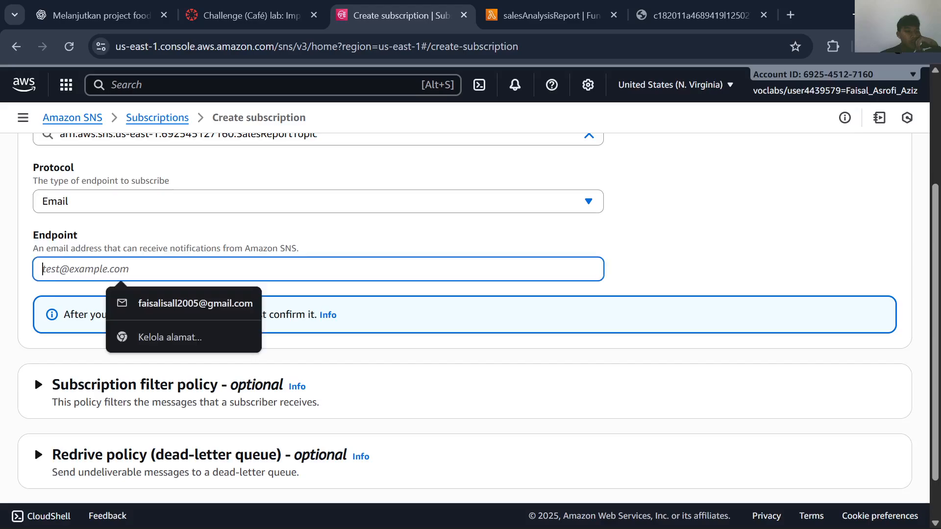
pyautogui.click(164, 304)
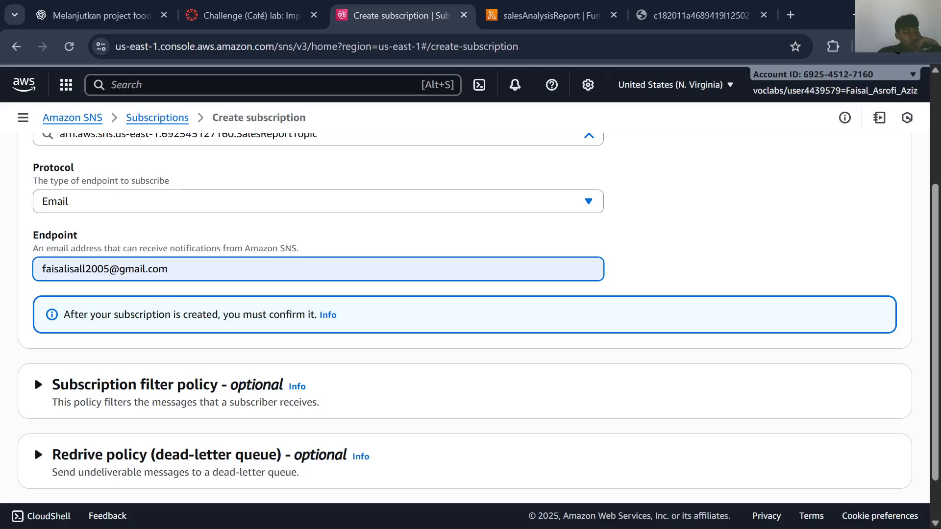
pyautogui.scroll(-1, 166, 311)
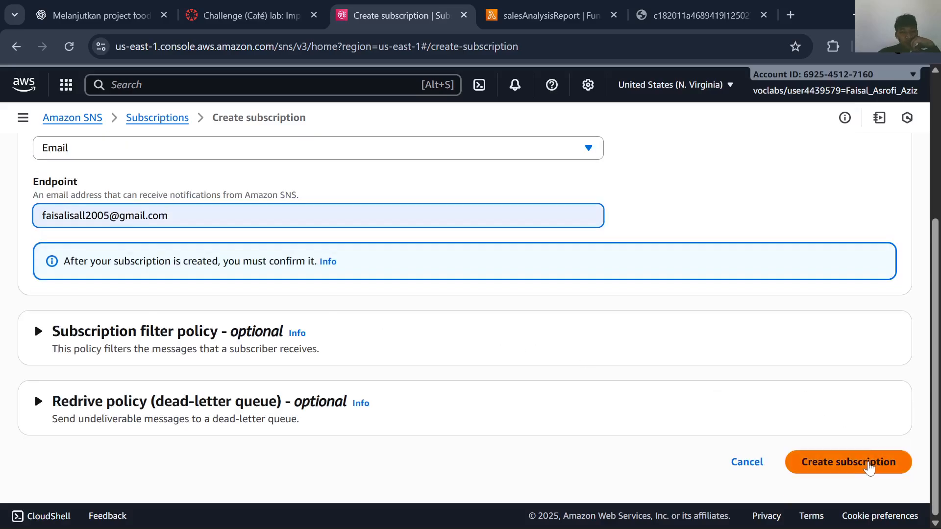
pyautogui.click(871, 462)
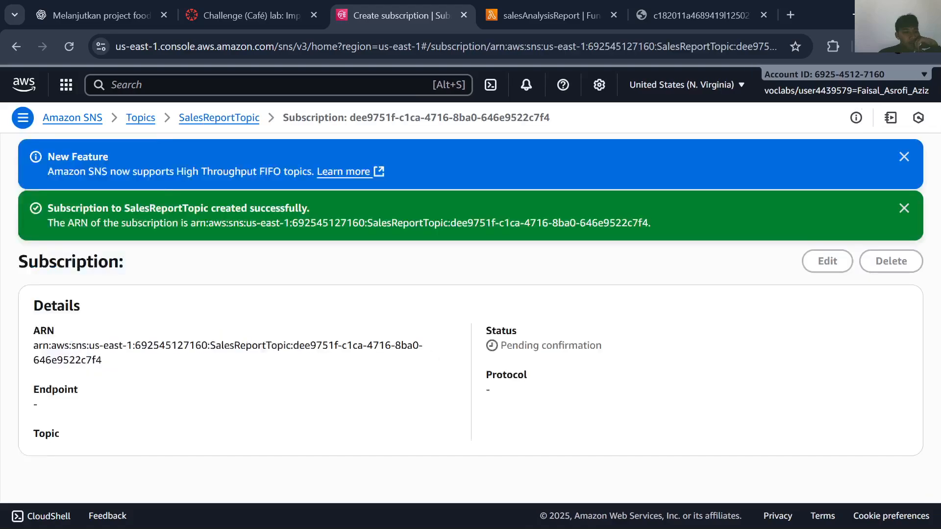
pyautogui.scroll(-2, 406, 356)
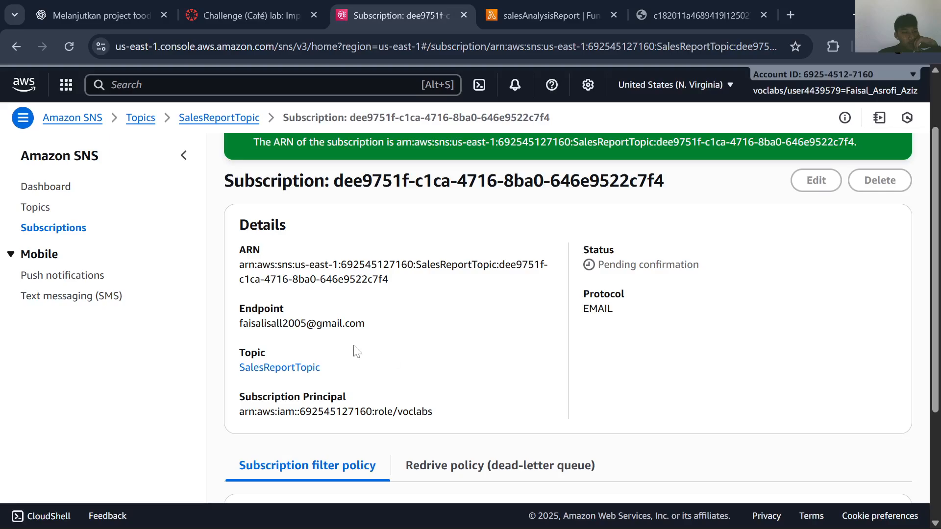
pyautogui.scroll(-1, 357, 352)
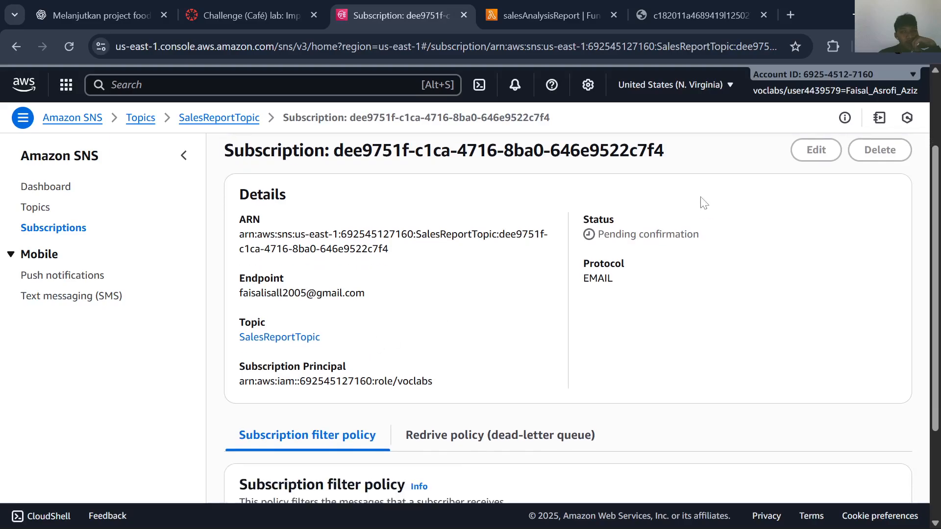
# Switch to Gmail, confirm the subscription from the AWS Notification email, and close the confirmation and mail pages
pyautogui.click(794, 9)
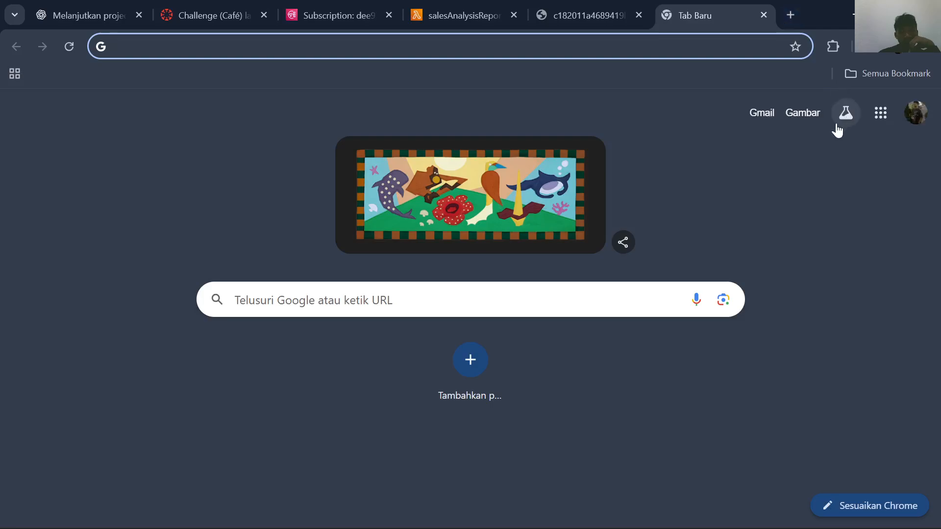
pyautogui.click(763, 115)
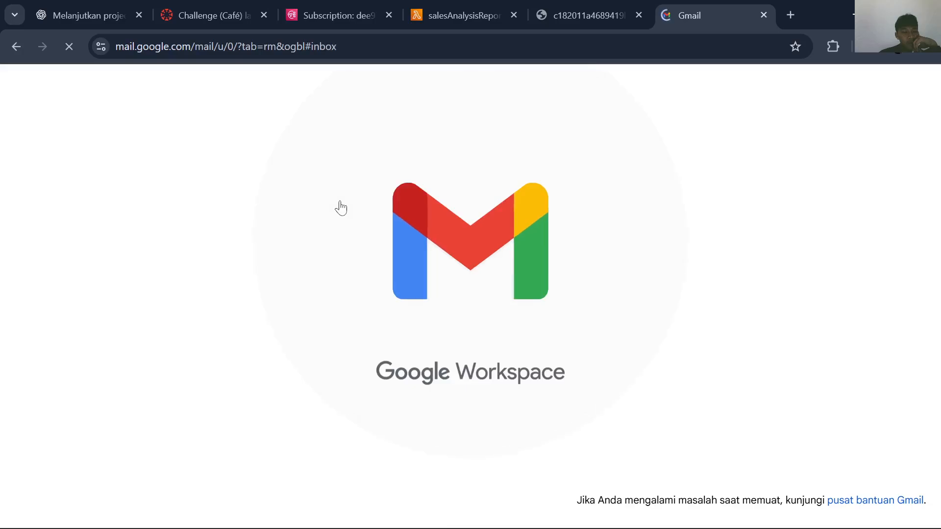
pyautogui.click(286, 214)
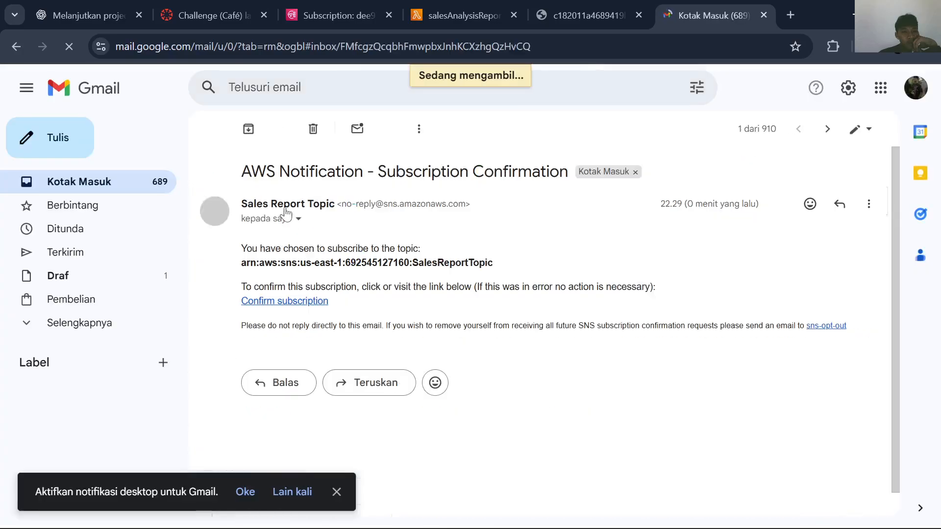
pyautogui.click(289, 302)
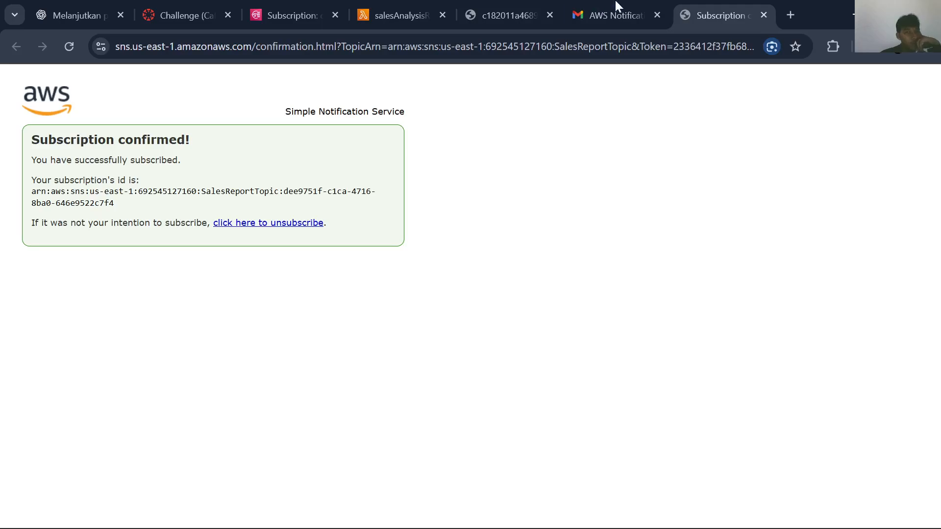
pyautogui.click(765, 15)
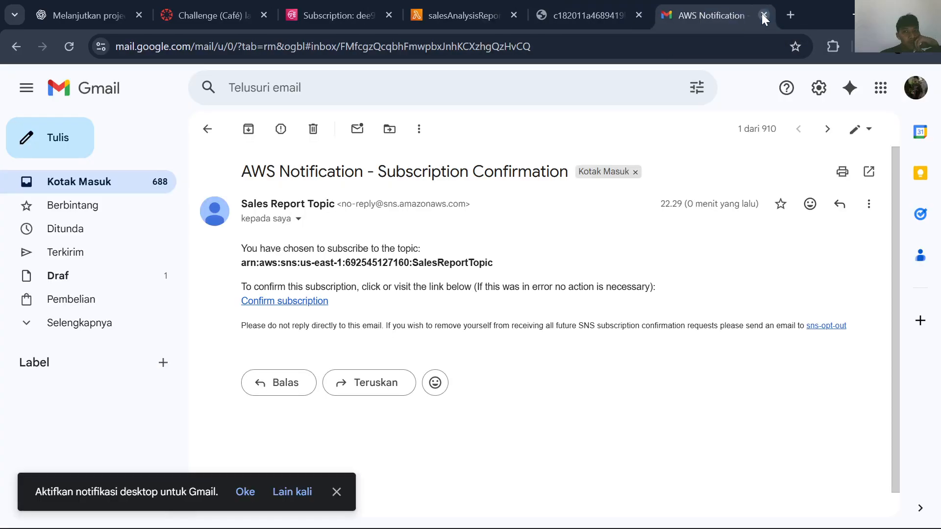
pyautogui.click(763, 14)
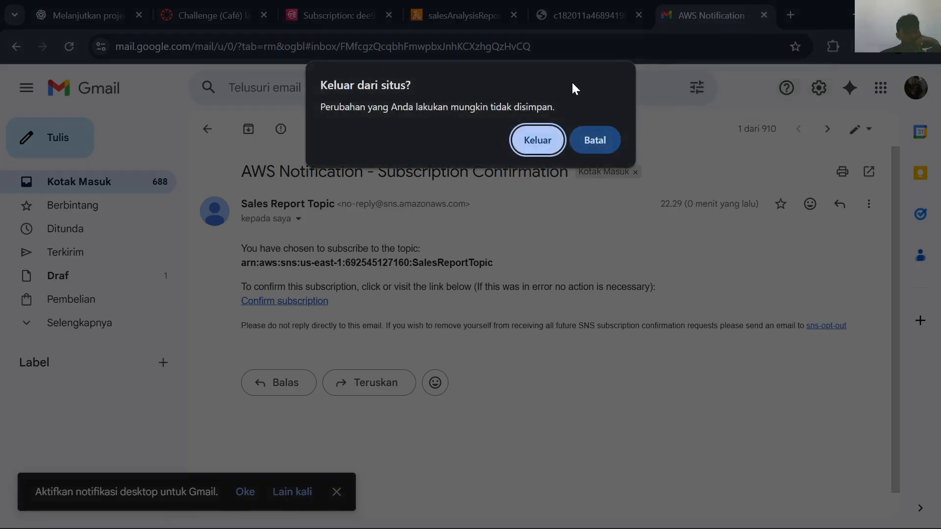
pyautogui.click(586, 139)
pyautogui.click(763, 15)
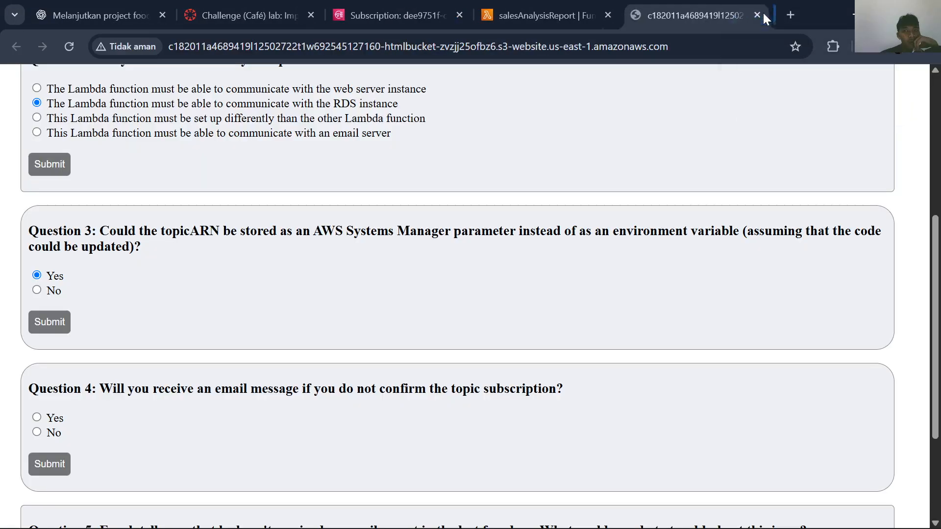
# Read lab Task 6, steps 21 to 23, on testing the salesAnalysisReport function, glancing at the function's page
pyautogui.click(402, 11)
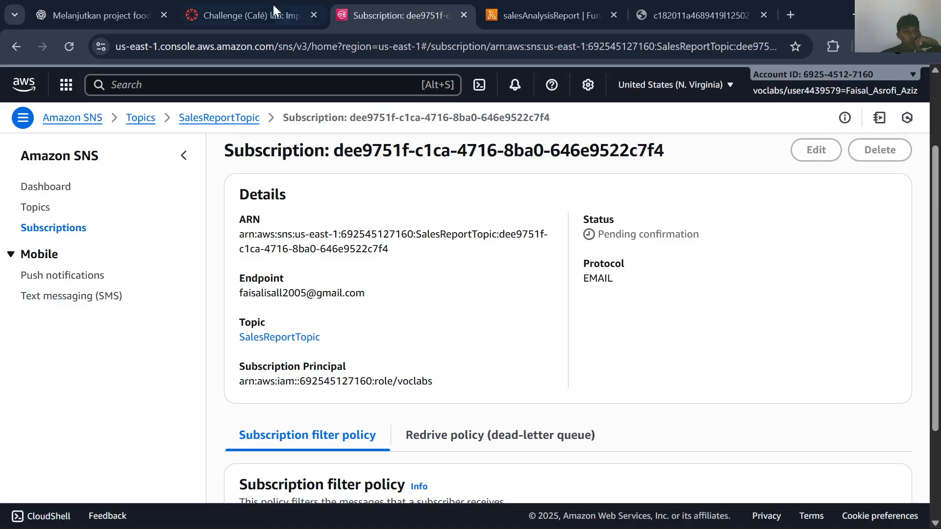
pyautogui.click(272, 11)
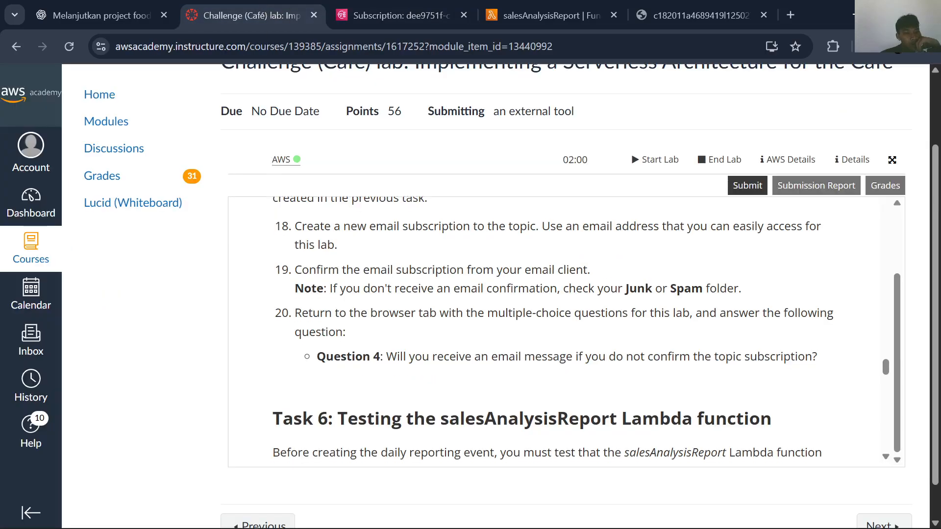
pyautogui.scroll(-2, 343, 267)
pyautogui.scroll(1, 473, 339)
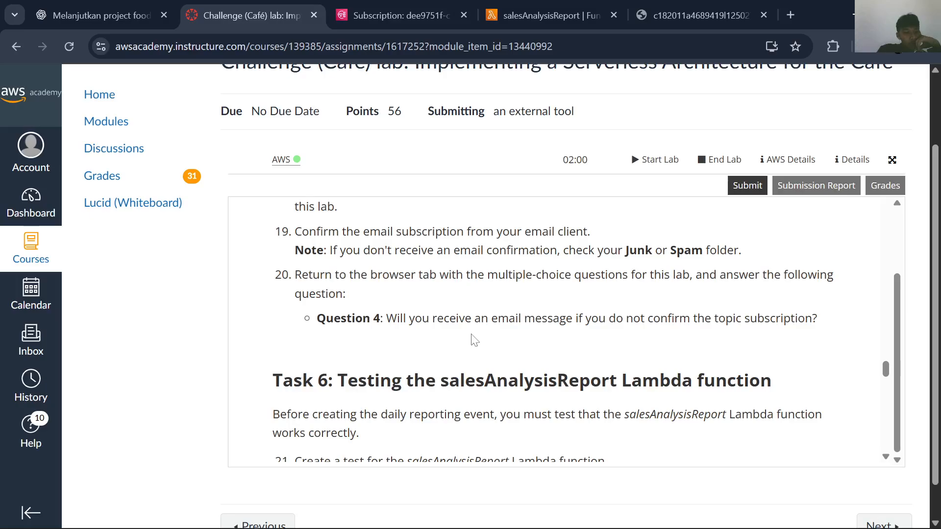
pyautogui.scroll(-3, 590, 355)
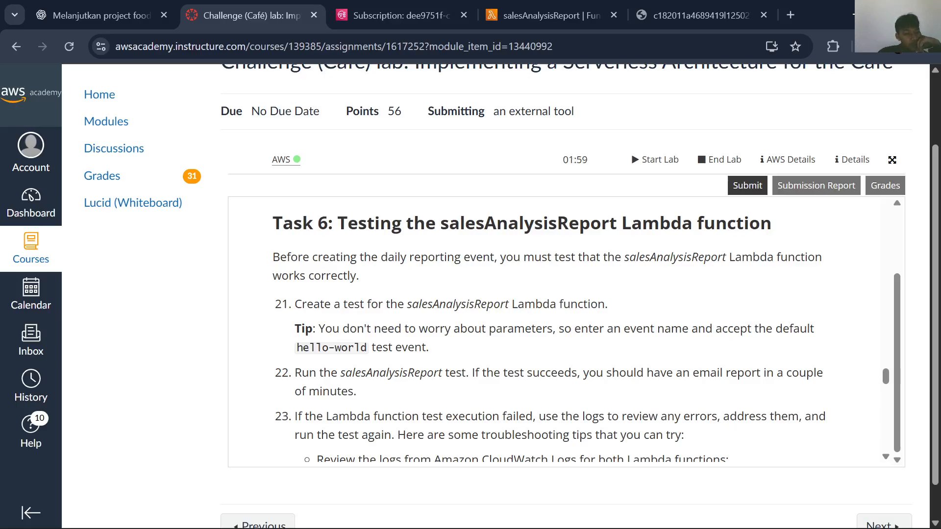
pyautogui.scroll(-1, 563, 330)
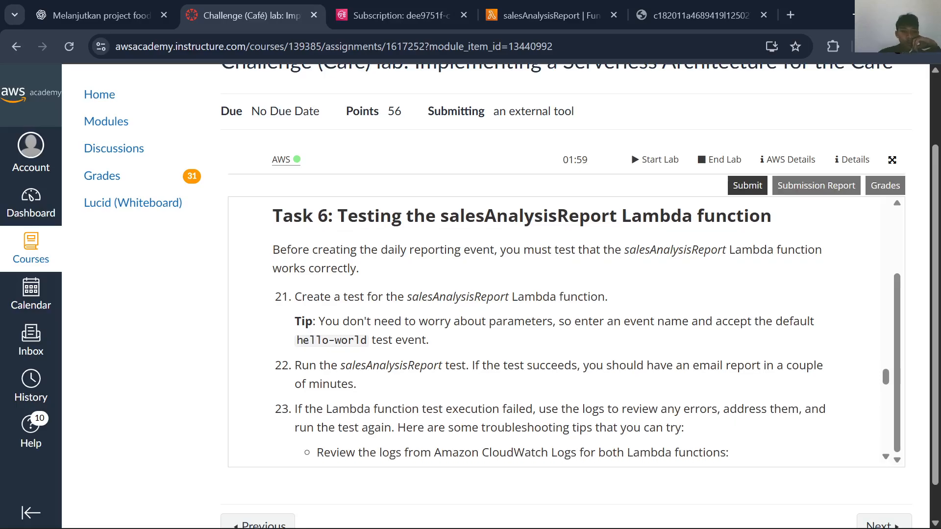
pyautogui.scroll(-1, 549, 328)
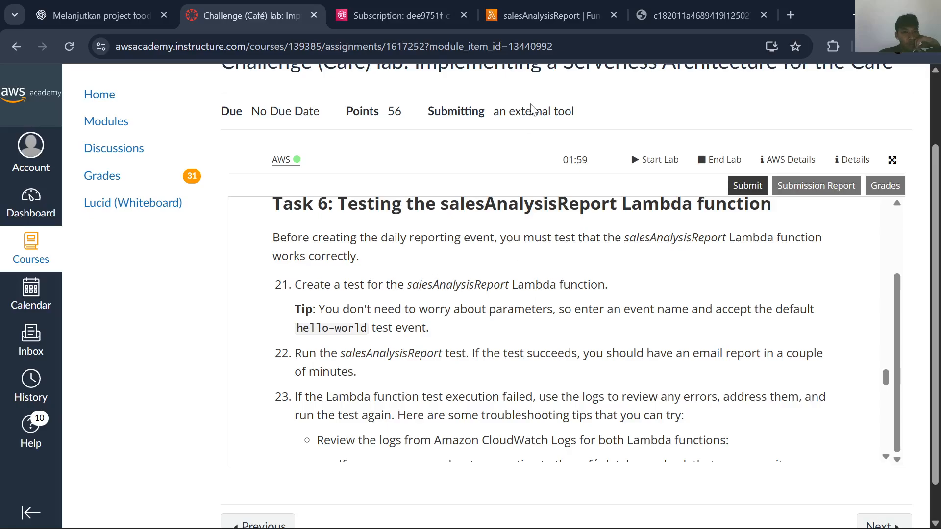
pyautogui.click(536, 15)
pyautogui.scroll(-2, 377, 256)
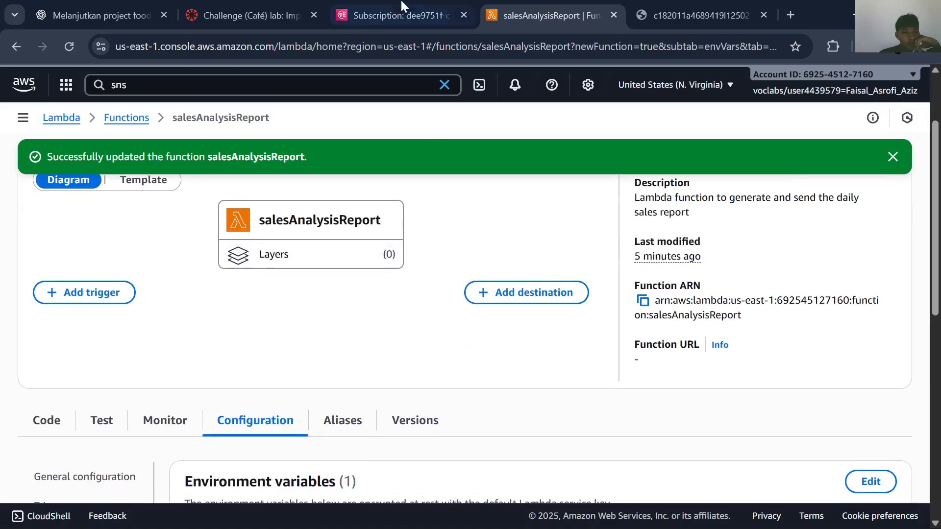
pyautogui.click(341, 7)
pyautogui.click(277, 8)
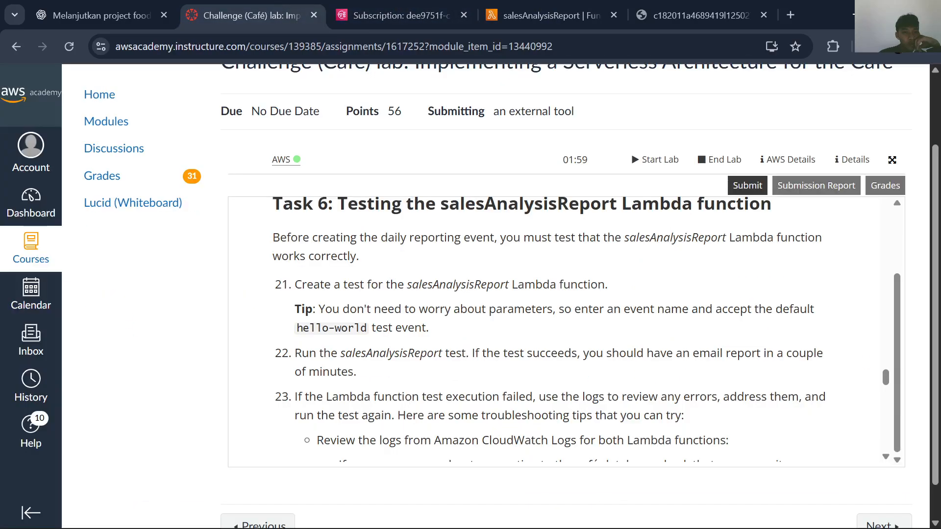
pyautogui.scroll(-1, 453, 277)
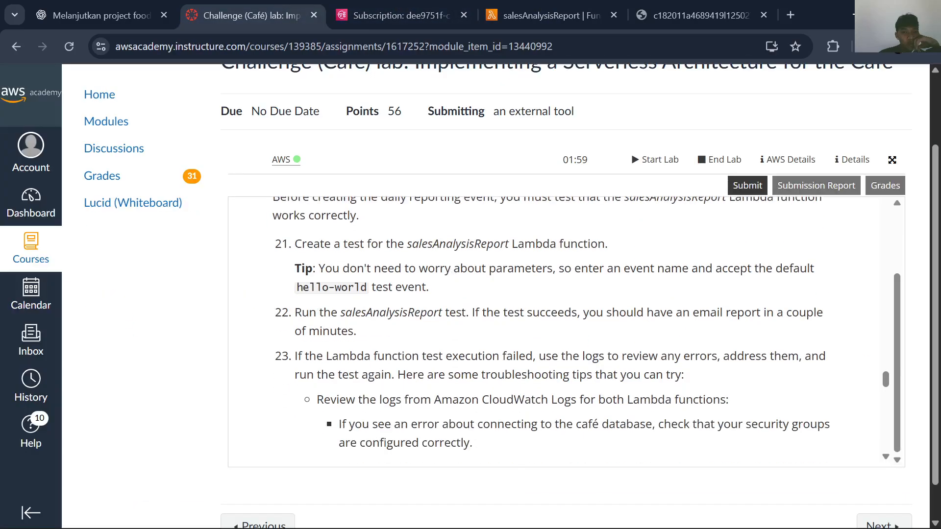
# Review the troubleshooting tips in lab step 23 and open the test event setup of the salesAnalysisReport function
pyautogui.scroll(-1, 565, 306)
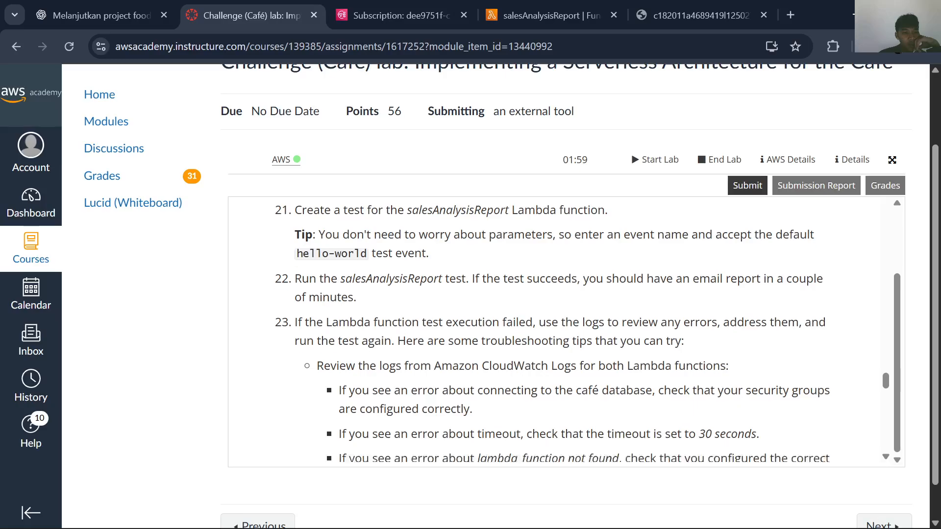
pyautogui.scroll(-3, 553, 333)
pyautogui.scroll(3, 553, 327)
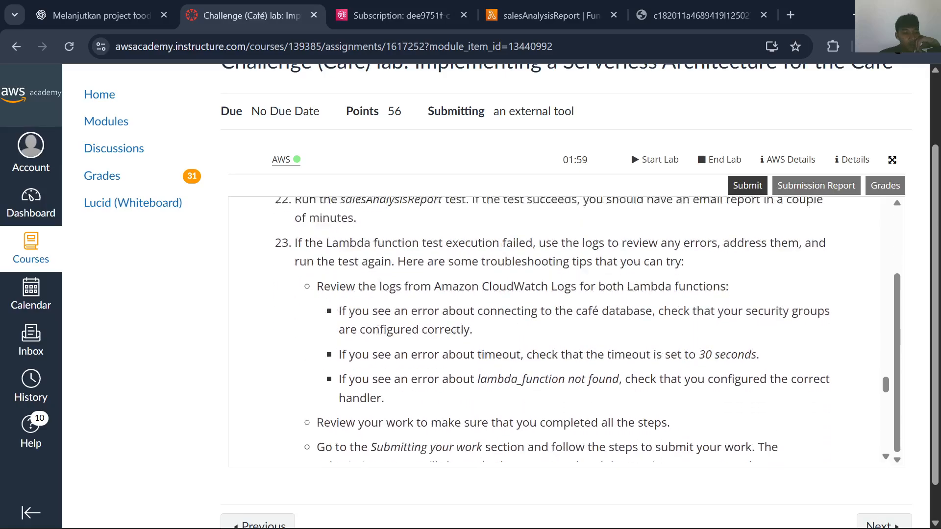
pyautogui.click(572, 28)
pyautogui.scroll(-4, 465, 206)
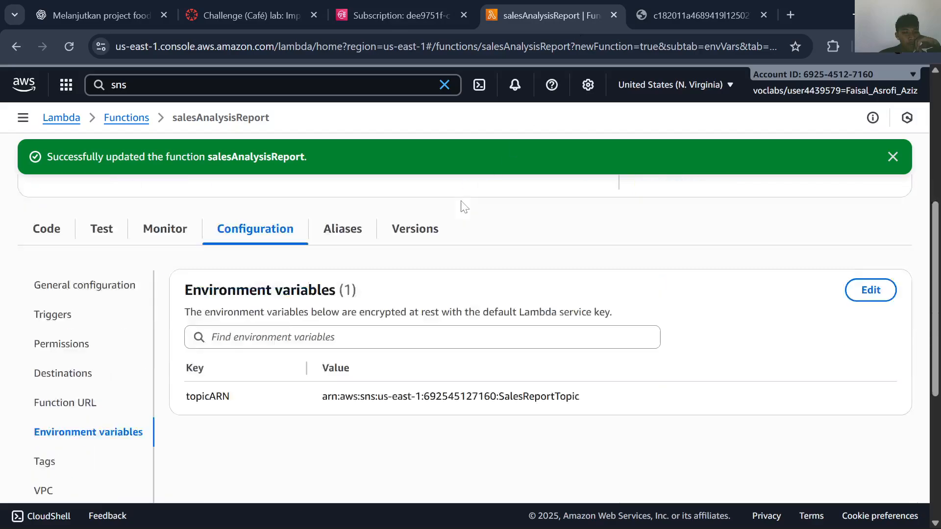
pyautogui.click(101, 213)
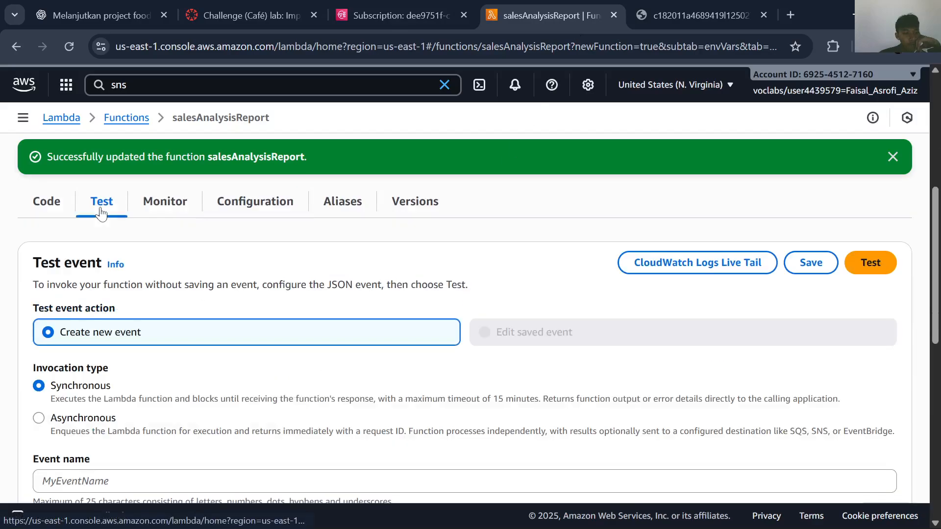
# Copy the name hello-world from the tip in lab step 21 and return to the function's new test event form
pyautogui.click(273, 22)
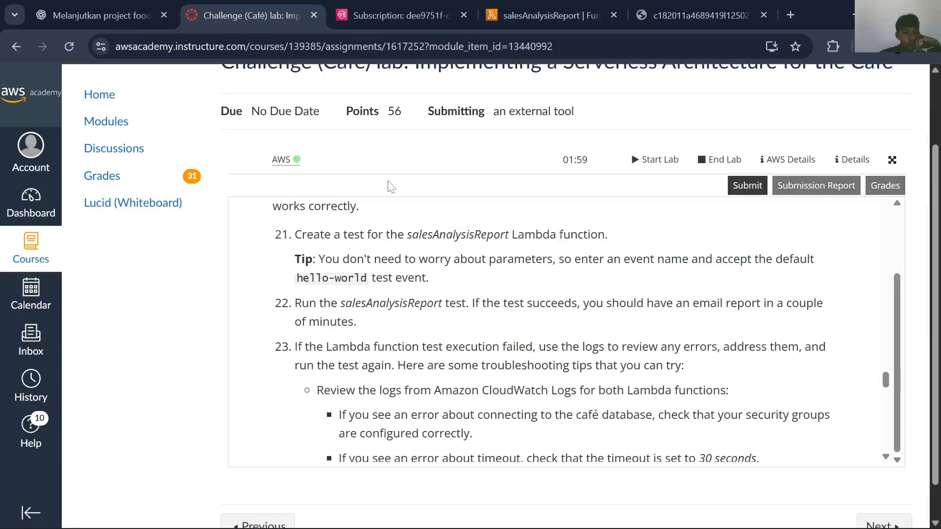
pyautogui.click(577, 6)
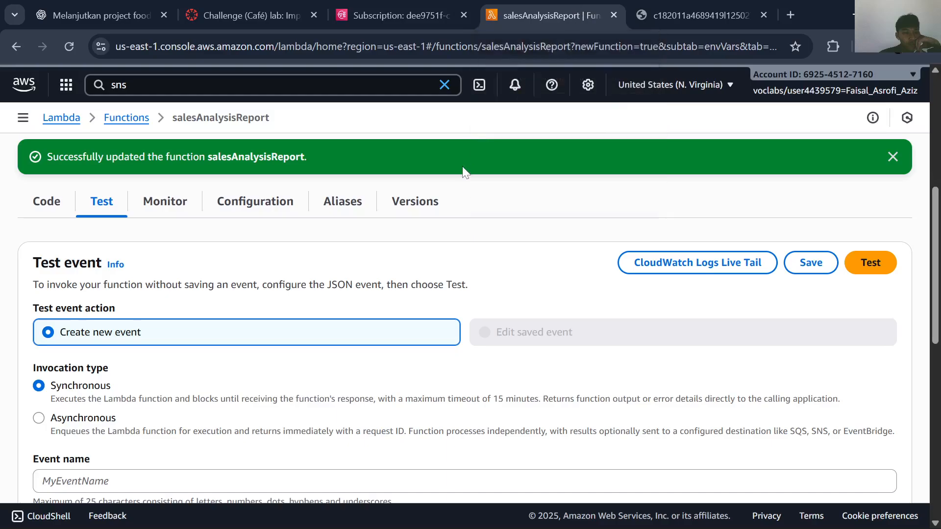
pyautogui.scroll(-3, 463, 166)
pyautogui.scroll(-2, 398, 247)
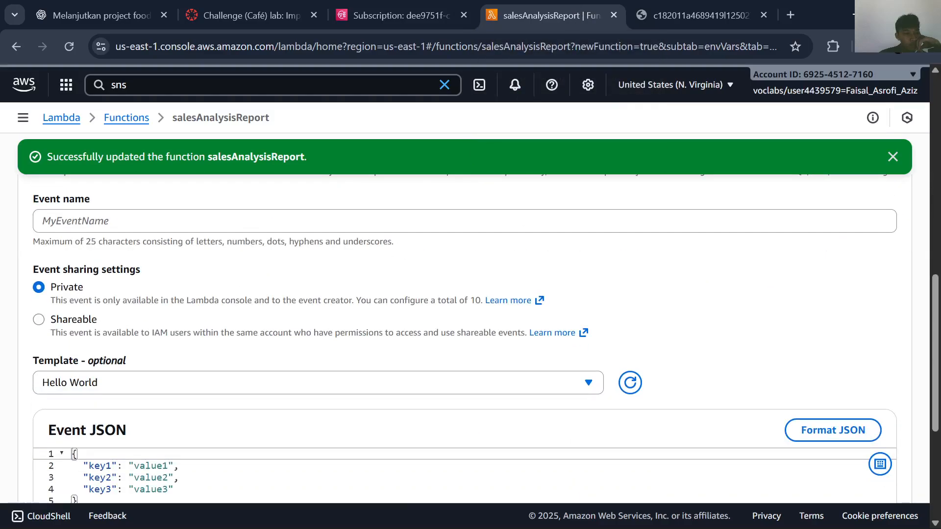
pyautogui.click(274, 222)
pyautogui.click(340, 4)
pyautogui.click(245, 5)
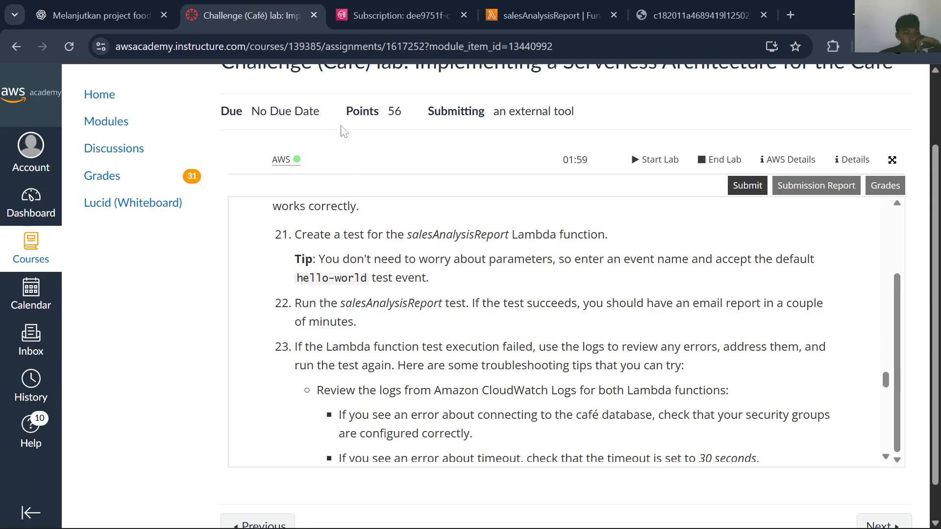
pyautogui.moveTo(367, 280); pyautogui.dragTo(296, 282)
pyautogui.hotkey('ctrl', 'c')
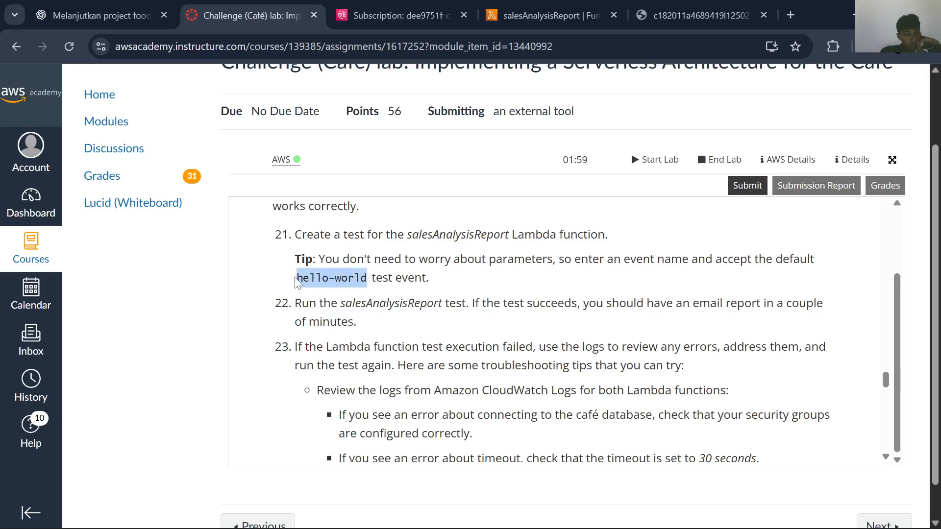
pyautogui.click(518, 6)
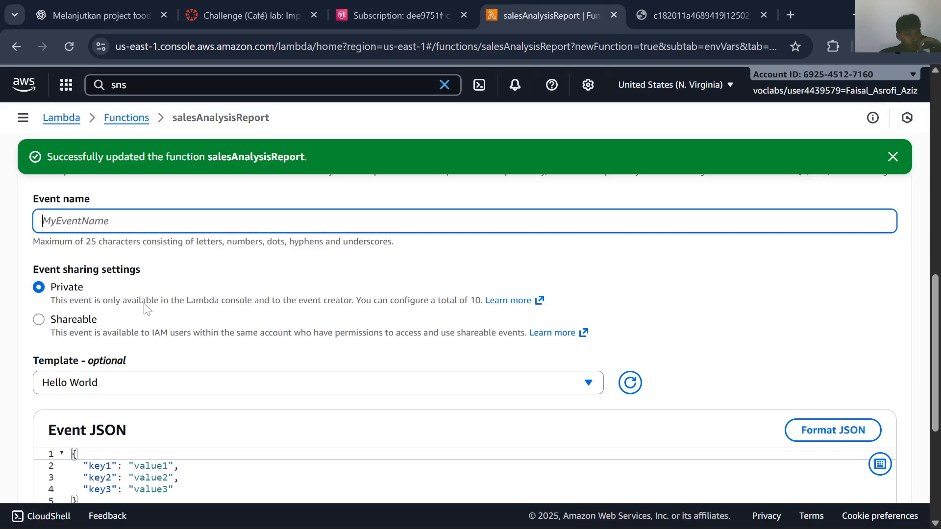
pyautogui.scroll(-1, 142, 313)
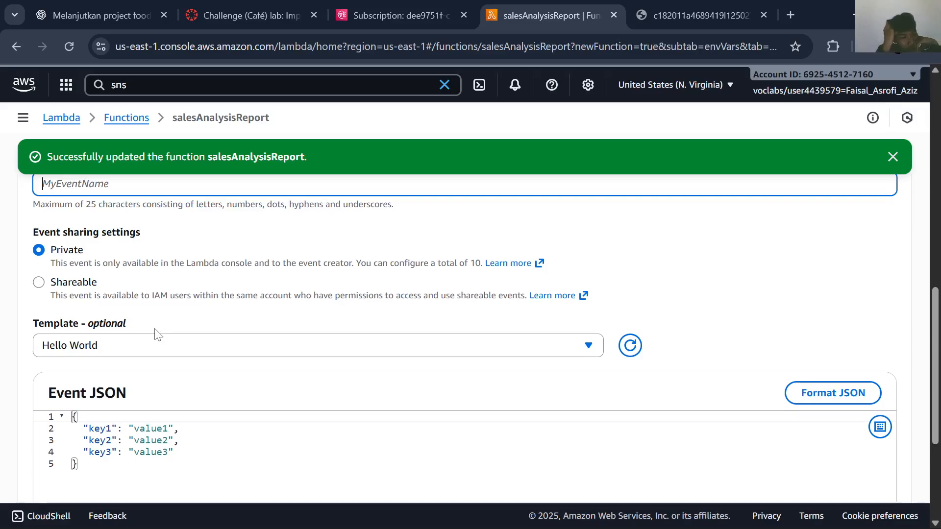
# Read ahead in the lab instructions through Task 7 and the submission steps, ending back at step 21
pyautogui.click(266, 6)
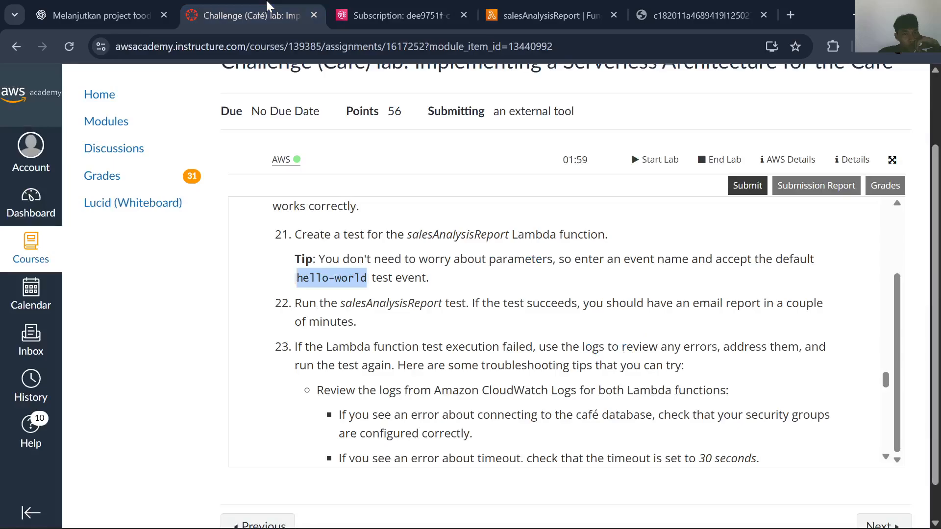
pyautogui.scroll(-6, 479, 329)
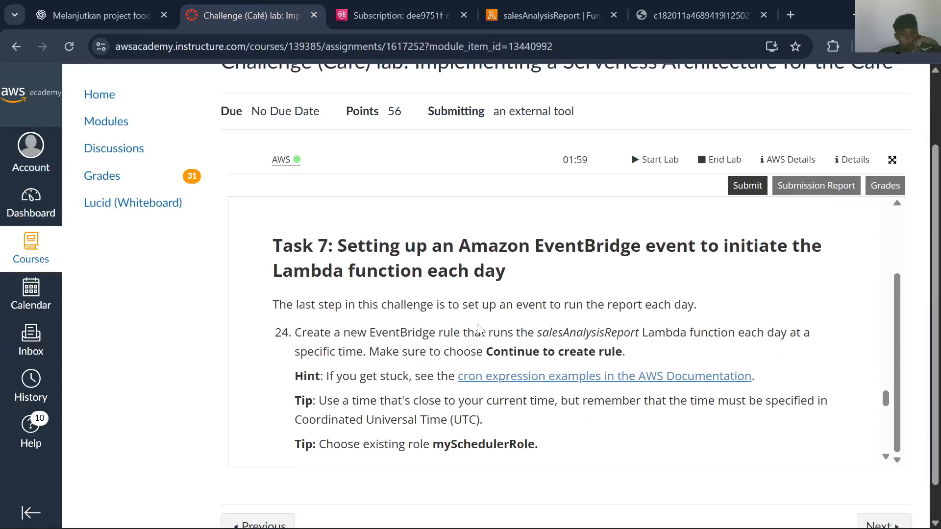
pyautogui.scroll(-7, 479, 329)
pyautogui.scroll(-4, 479, 329)
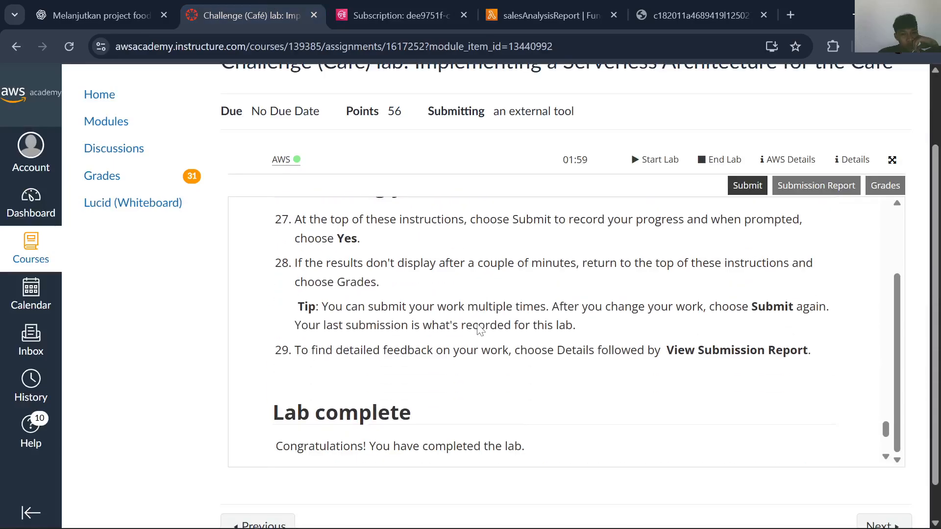
pyautogui.scroll(8, 479, 329)
pyautogui.scroll(-3, 479, 329)
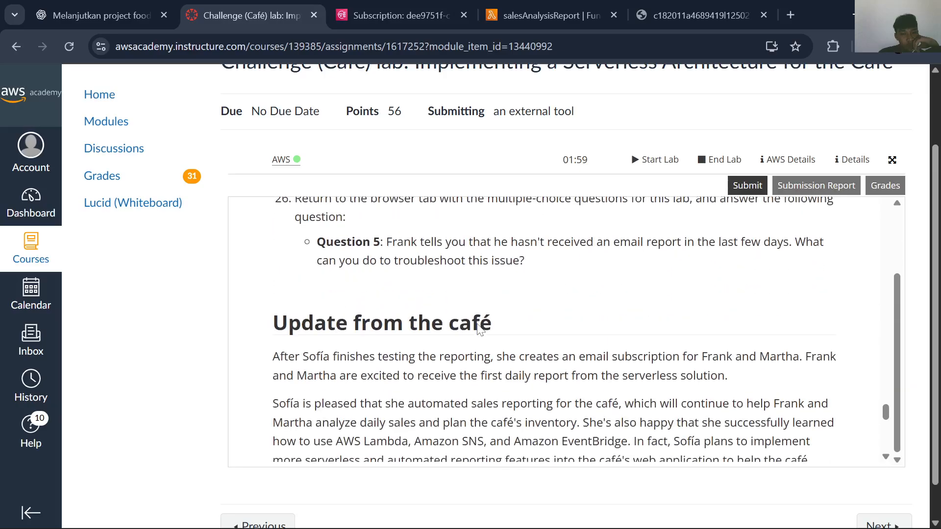
pyautogui.scroll(8, 478, 330)
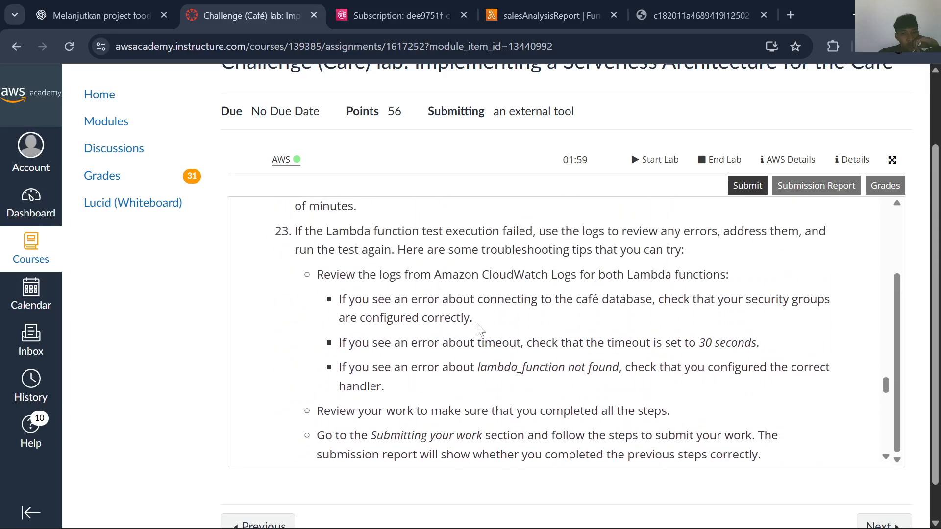
pyautogui.scroll(3, 478, 329)
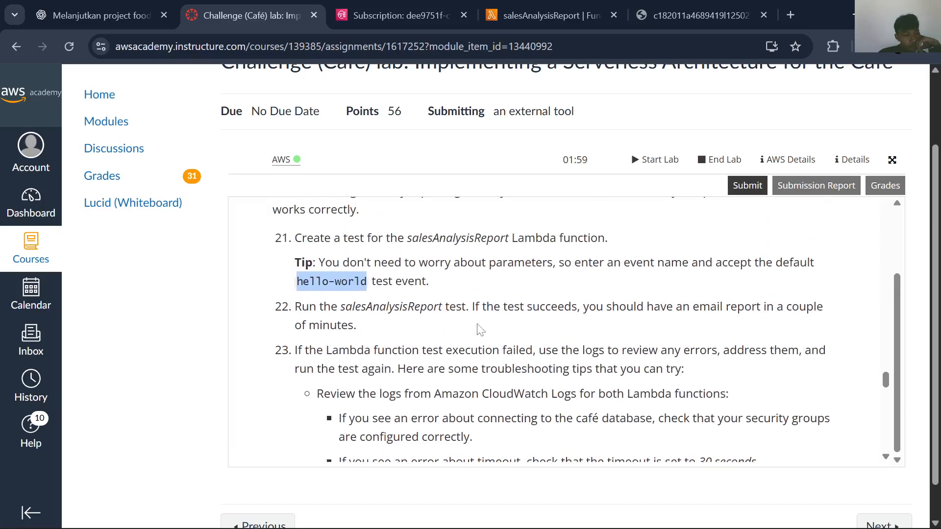
# Search the test event templates for hello-world and choose the Hello World template
pyautogui.click(544, 15)
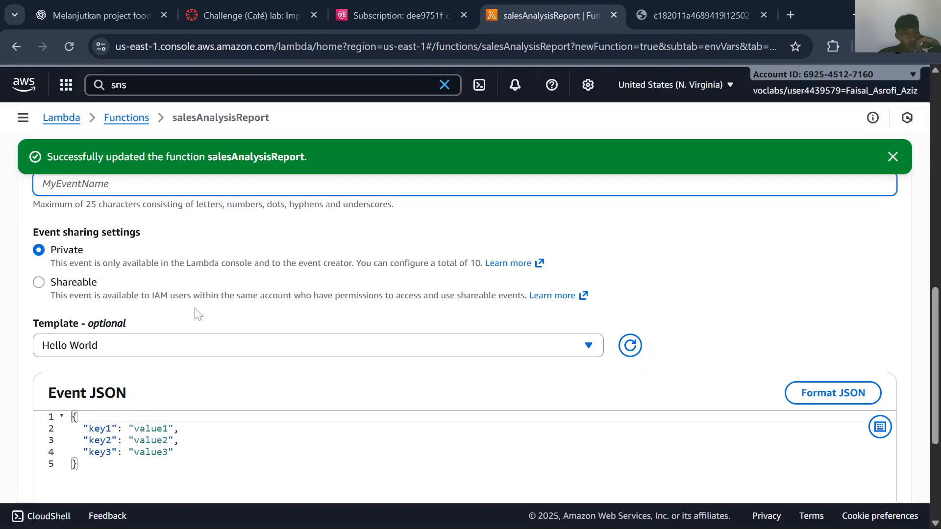
pyautogui.click(193, 348)
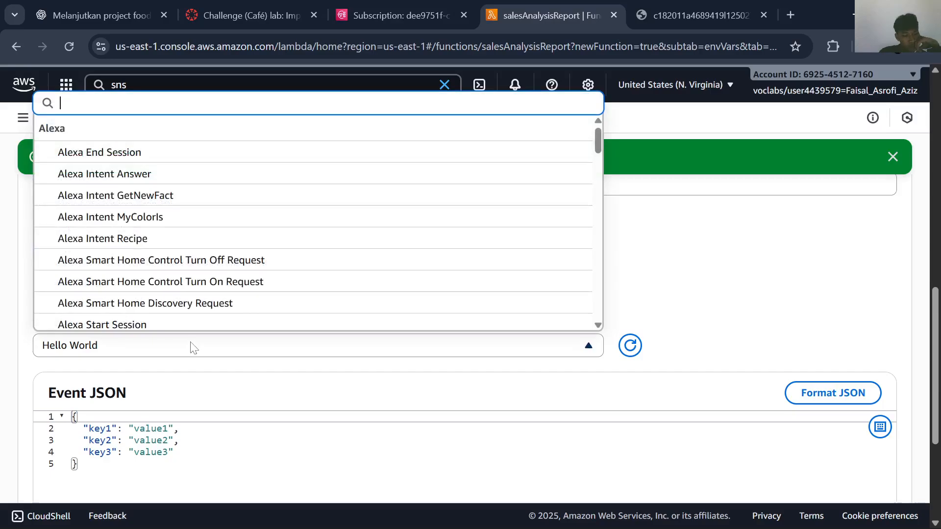
pyautogui.write('hello-world')
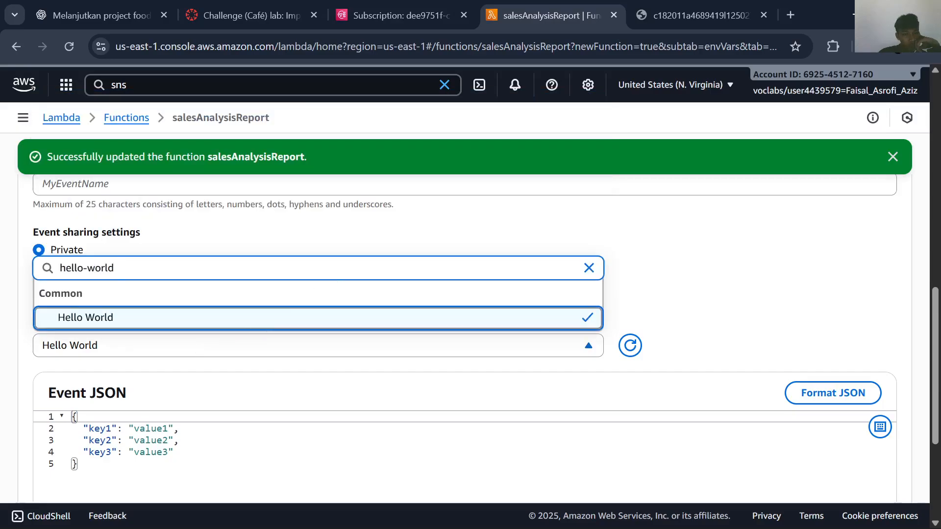
pyautogui.click(563, 325)
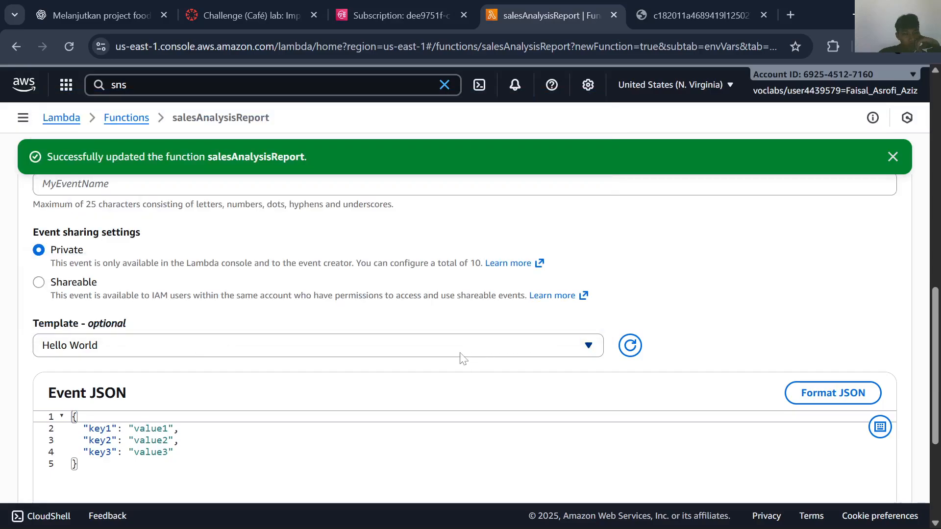
# Check the template's event JSON and name the new test event hello-world
pyautogui.scroll(-3, 457, 357)
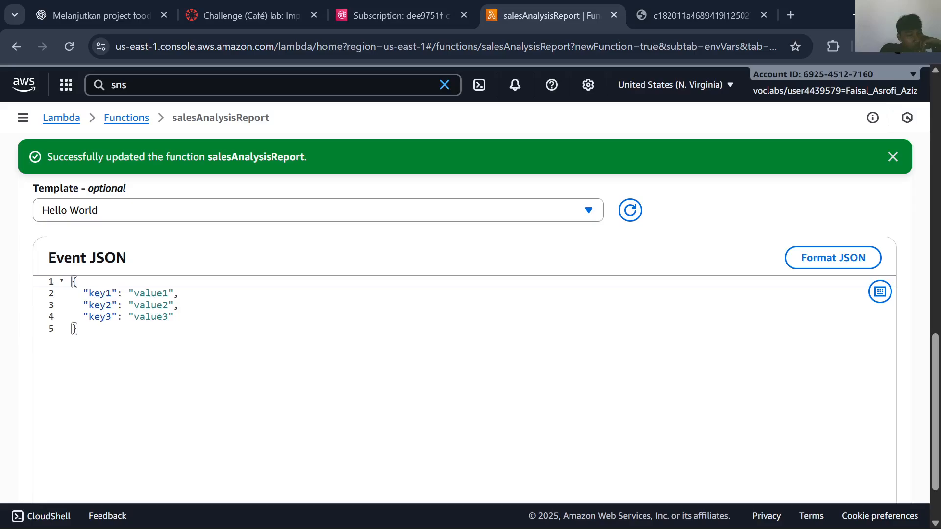
pyautogui.scroll(3, 464, 318)
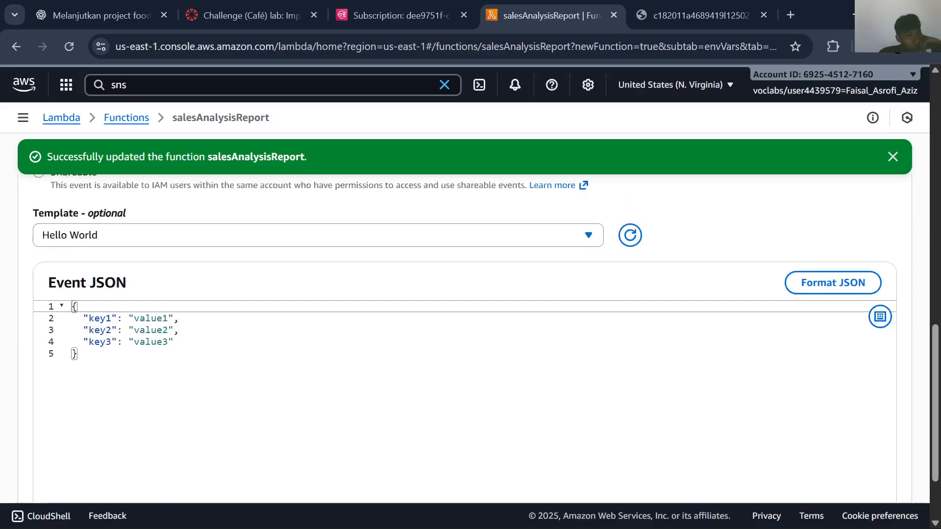
pyautogui.scroll(1, 463, 358)
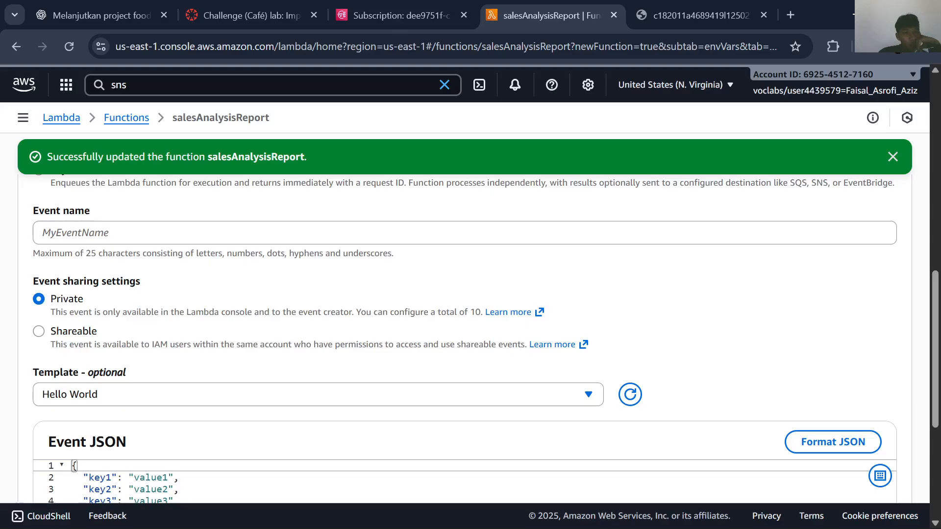
pyautogui.click(392, 234)
pyautogui.hotkey('ctrl', 'v')
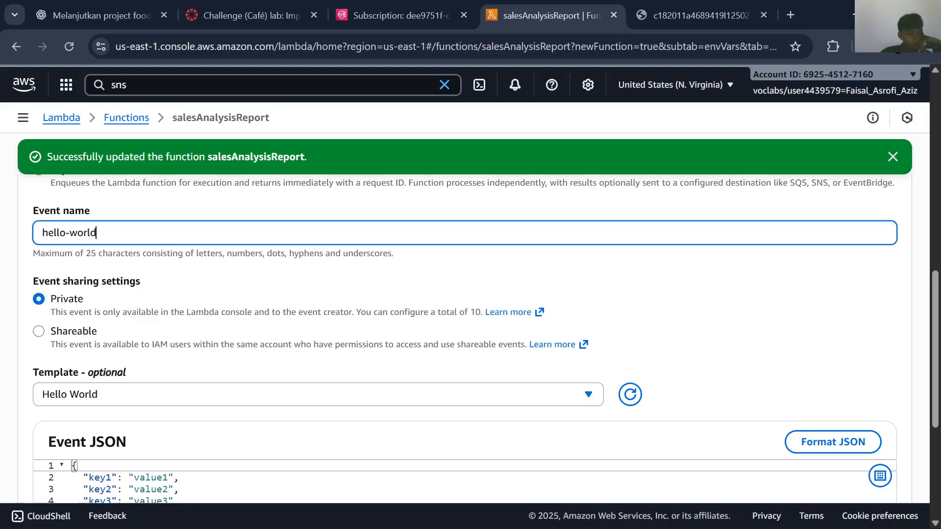
# Recheck the Hello World template and its event JSON, keeping the defaults, and run the salesAnalysisReport test
pyautogui.scroll(-3, 316, 299)
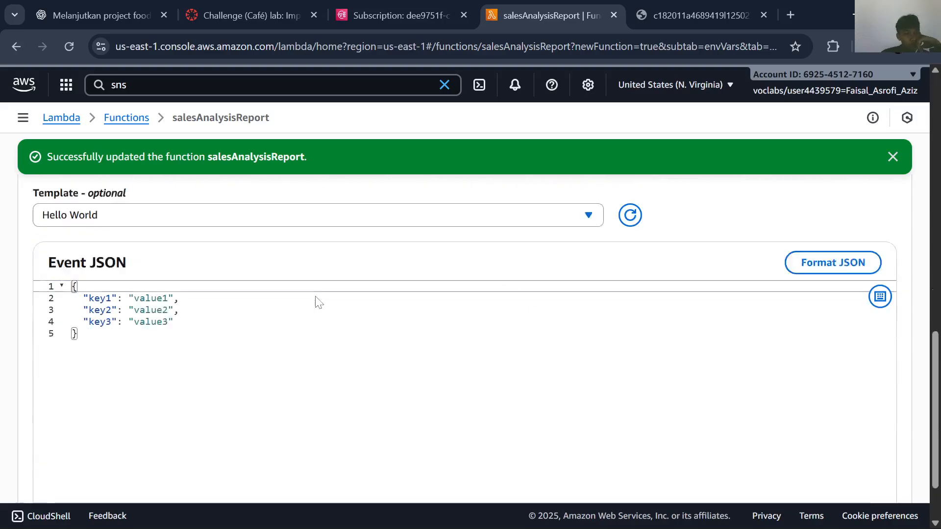
pyautogui.click(299, 263)
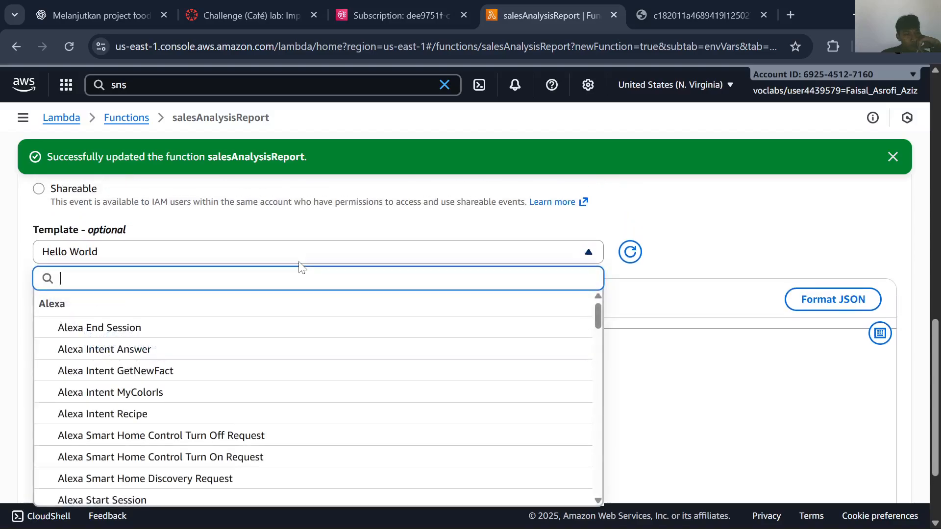
pyautogui.click(300, 263)
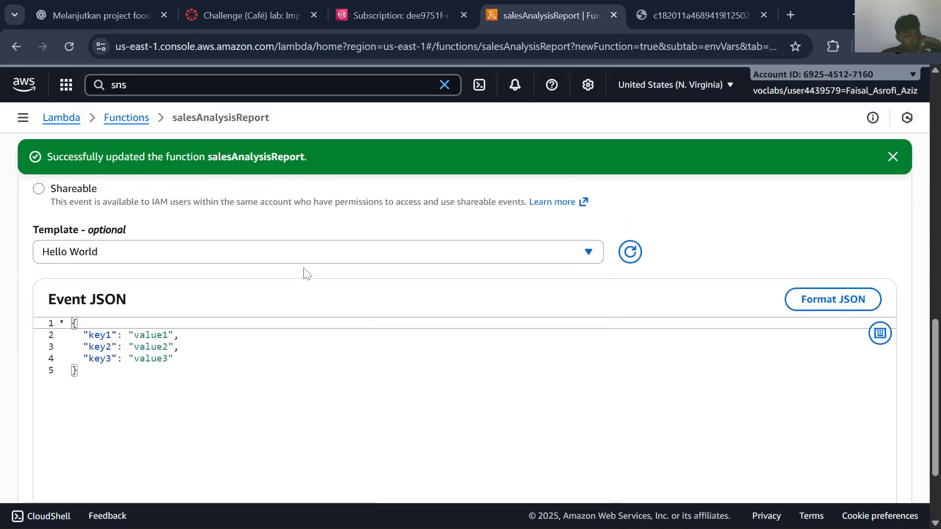
pyautogui.scroll(-2, 306, 274)
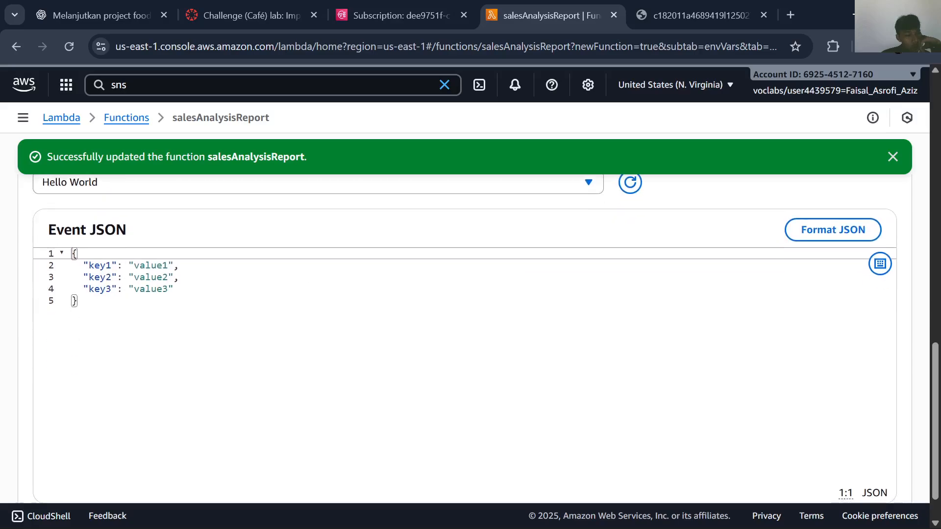
pyautogui.scroll(15, 909, 300)
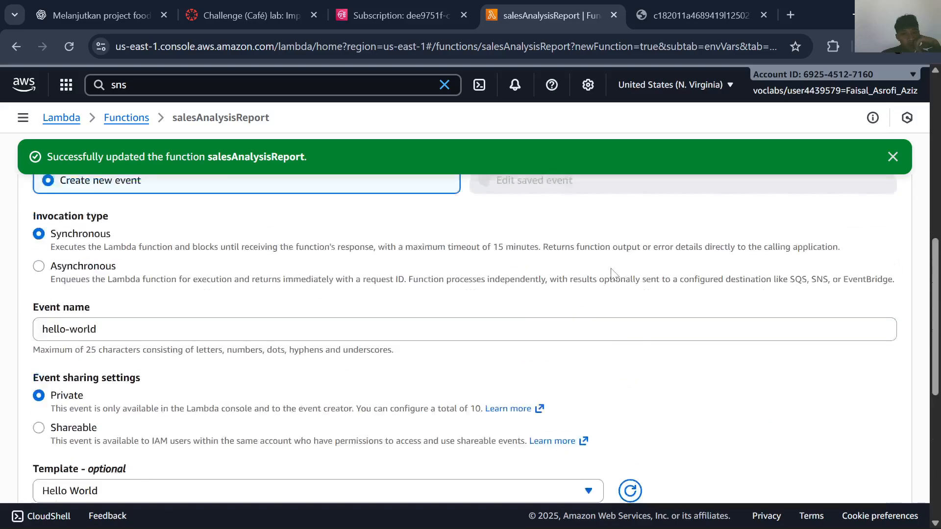
pyautogui.click(873, 310)
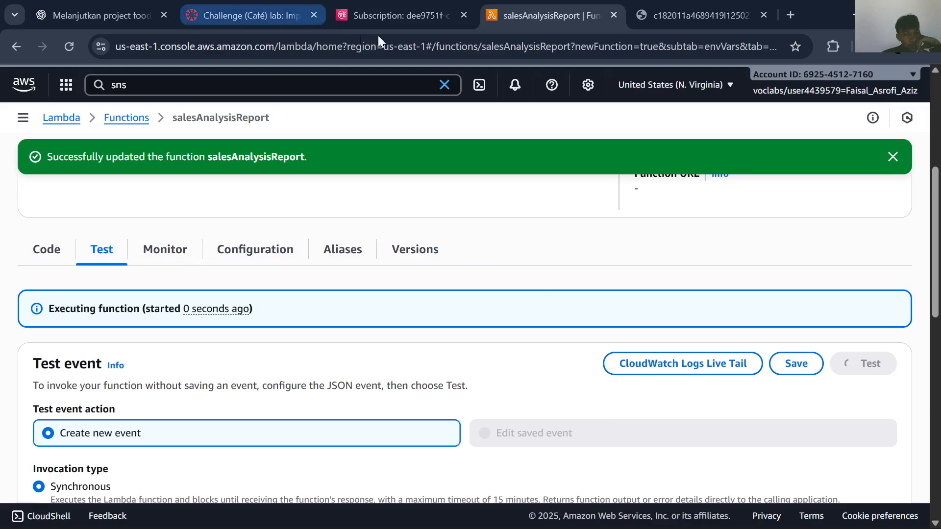
# Compare with lab step 22, and expand the test's execution details to examine the response, summary and log output
pyautogui.click(245, 6)
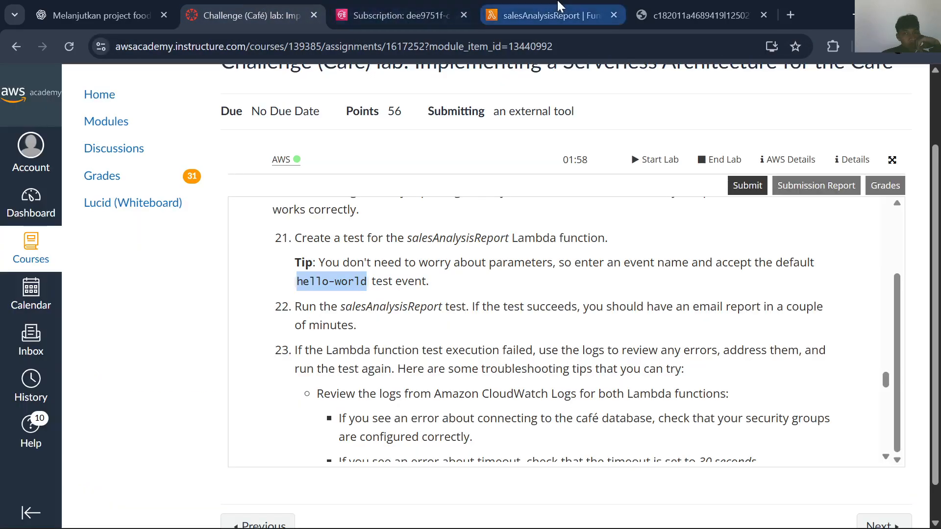
pyautogui.click(549, 15)
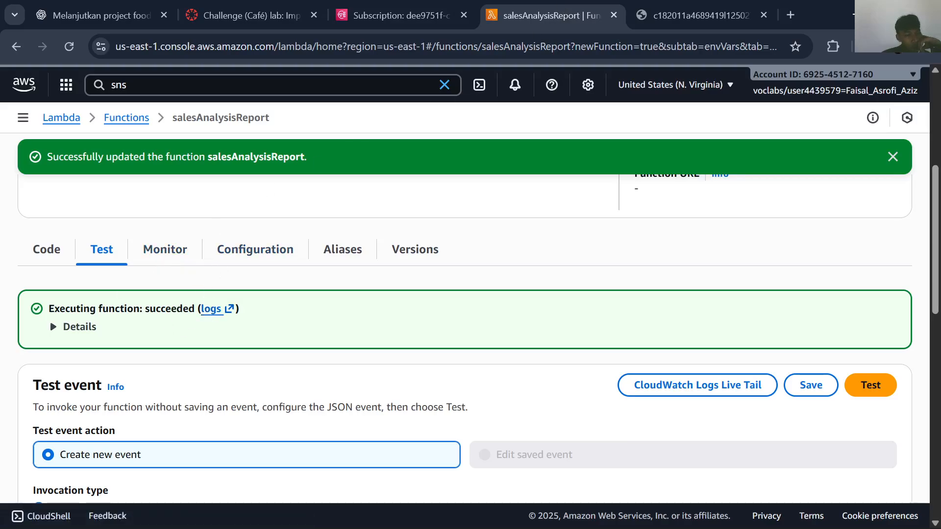
pyautogui.click(79, 327)
pyautogui.scroll(-3, 292, 315)
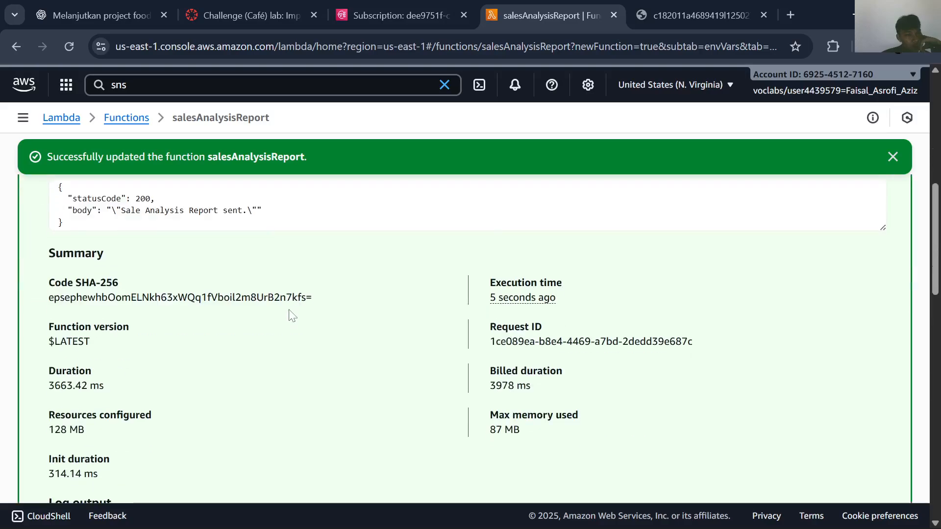
pyautogui.scroll(-2, 291, 315)
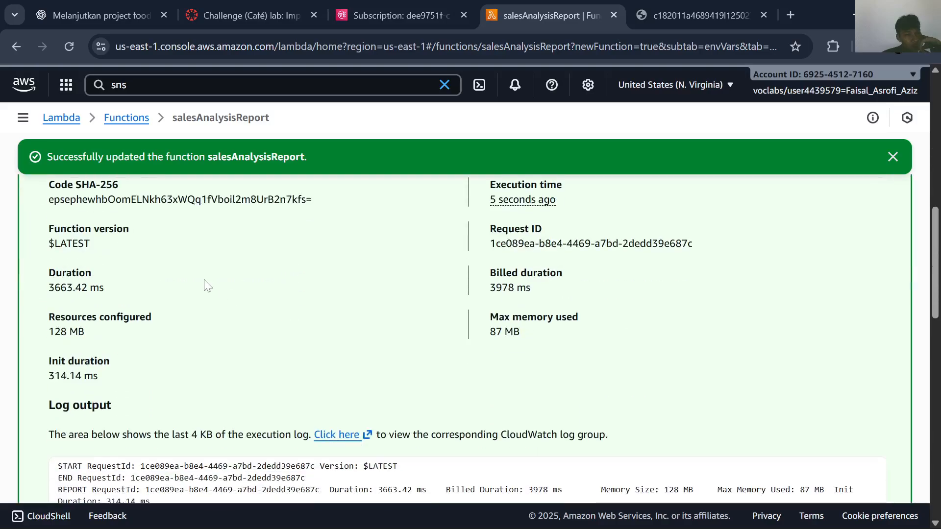
# Examine the salesAnalysisReport test result, covering its status code and body, execution summary, log output and event JSON
pyautogui.scroll(-1, 196, 289)
pyautogui.scroll(-1, 185, 274)
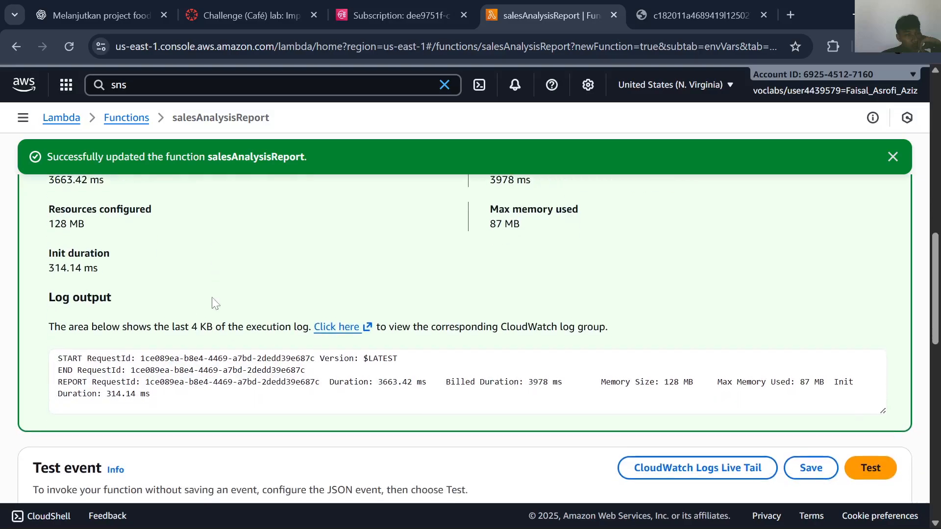
pyautogui.scroll(-1, 237, 300)
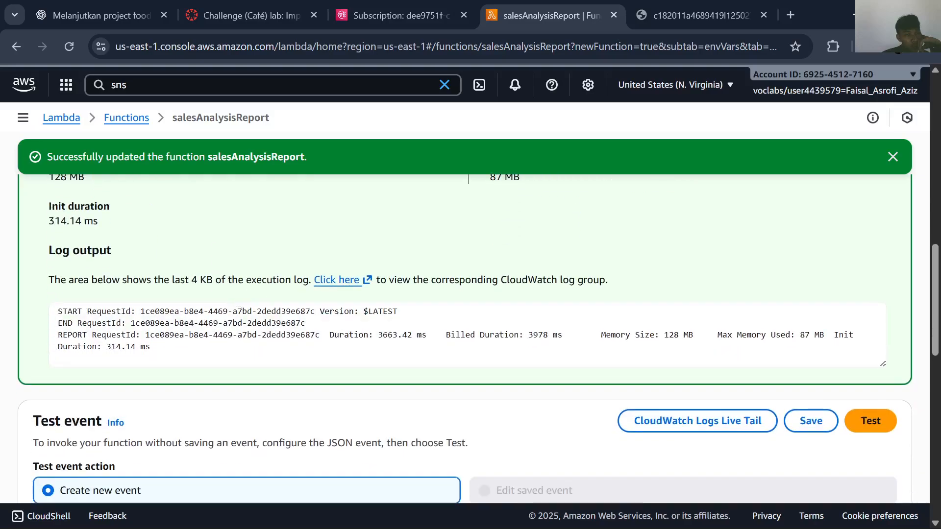
pyautogui.scroll(6, 279, 287)
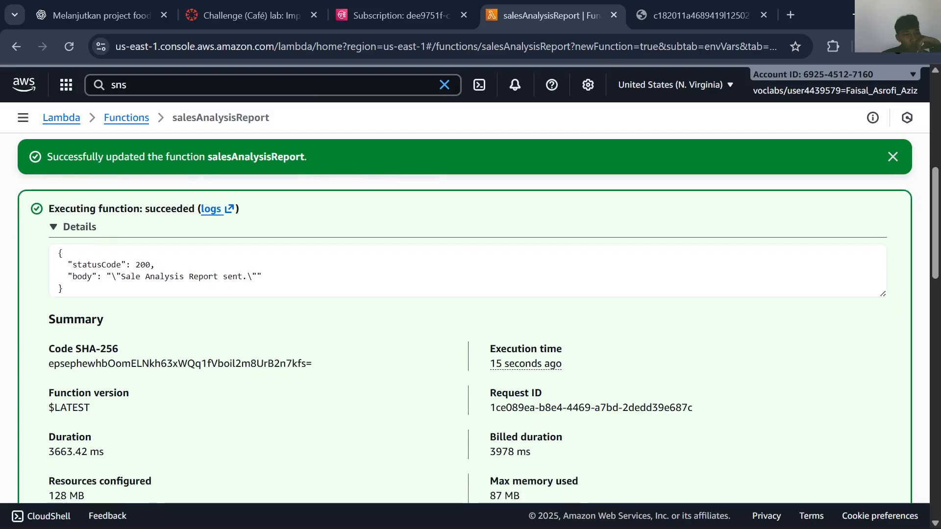
pyautogui.moveTo(162, 265); pyautogui.dragTo(137, 265)
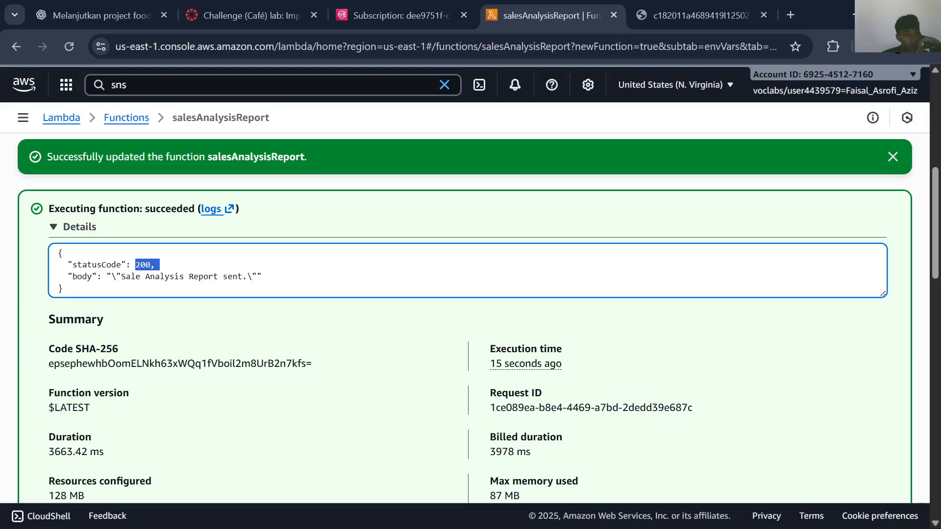
pyautogui.moveTo(116, 277); pyautogui.dragTo(237, 277)
pyautogui.scroll(-1, 262, 308)
pyautogui.scroll(-3, 262, 309)
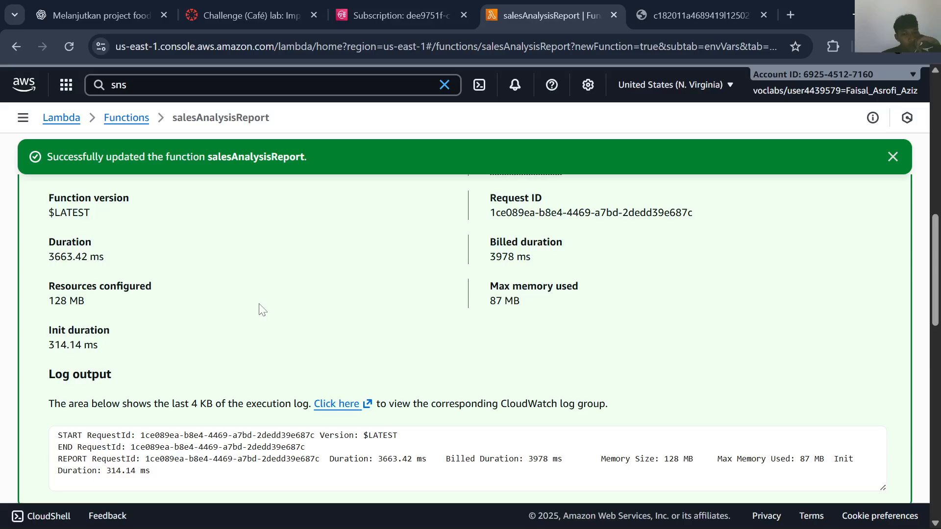
pyautogui.scroll(-8, 262, 309)
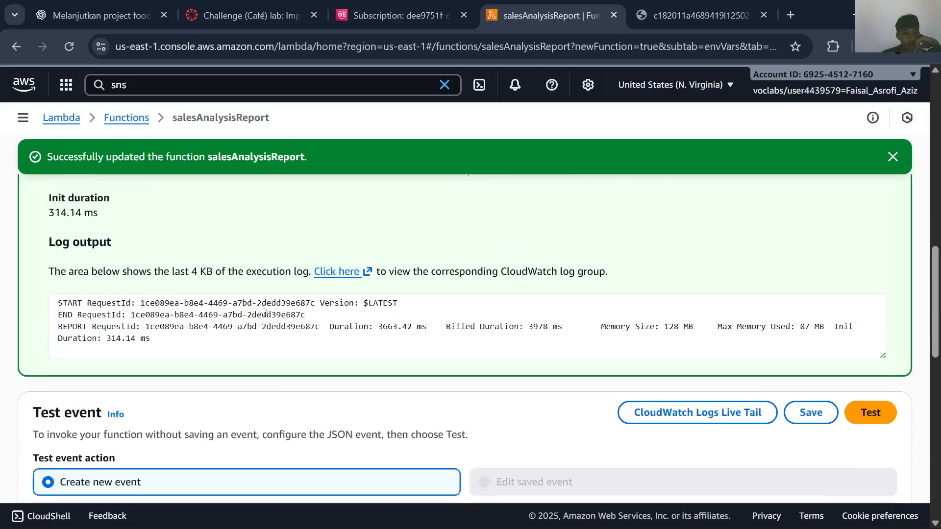
pyautogui.scroll(-5, 262, 309)
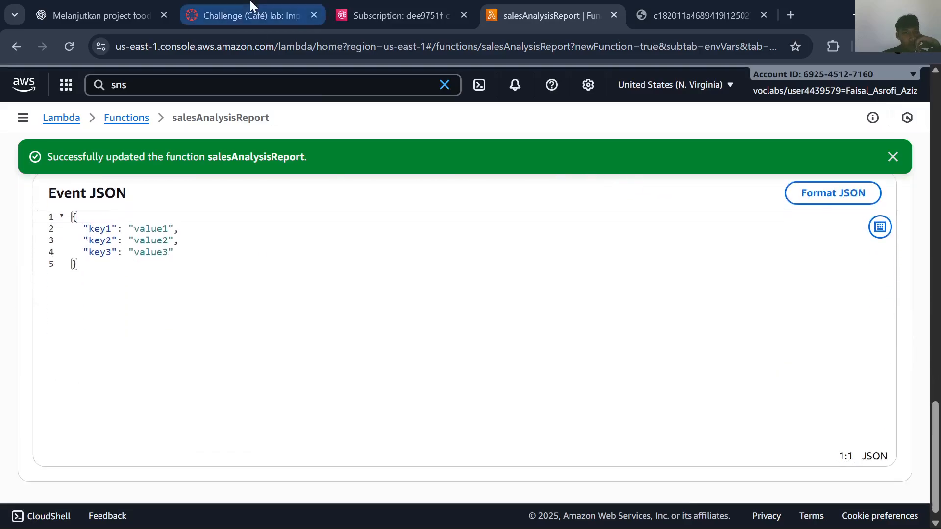
# Read lab Task 7, steps 24 to 26, on scheduling the daily report with EventBridge and answering Question 5
pyautogui.click(250, 9)
pyautogui.scroll(-8, 399, 343)
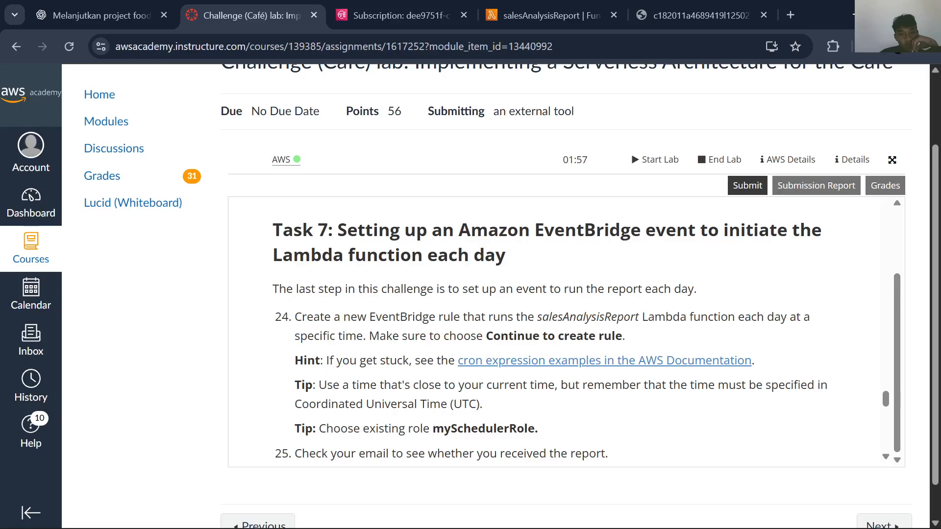
pyautogui.scroll(-3, 553, 328)
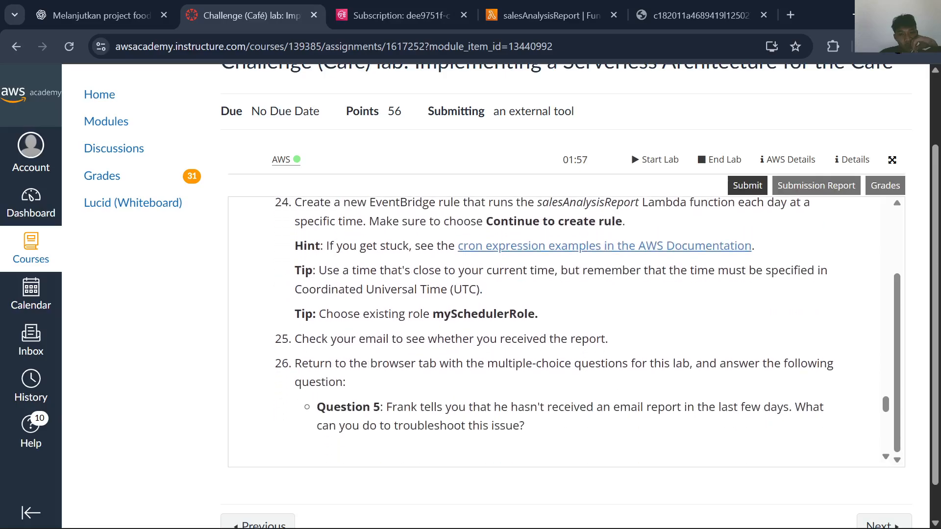
pyautogui.scroll(-5, 553, 328)
pyautogui.scroll(2, 552, 328)
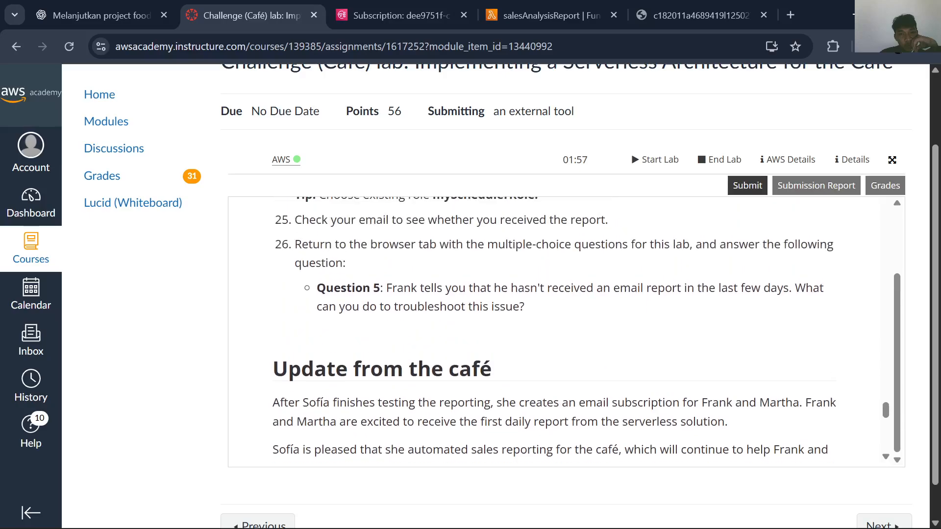
pyautogui.scroll(2, 553, 329)
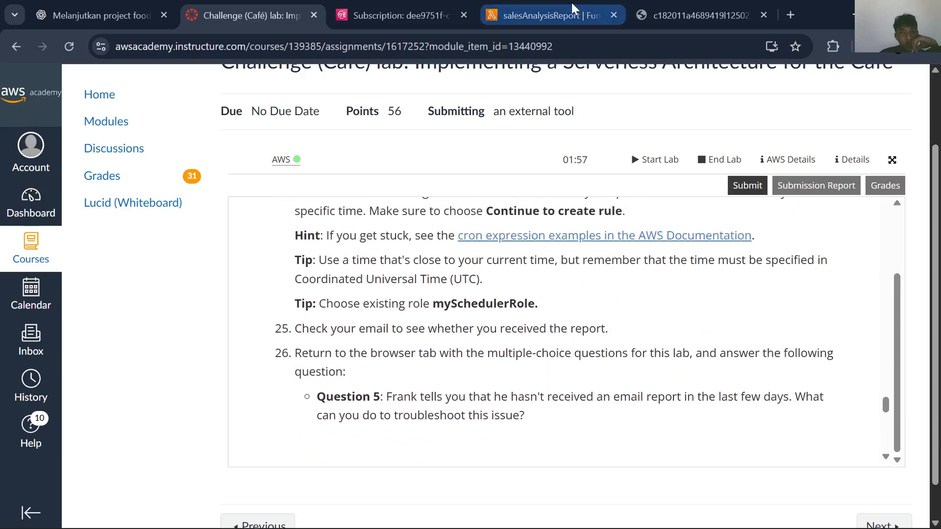
# Open the Lambda functions list, and check the details of the SalesReportTopic email subscription in Amazon SNS
pyautogui.click(571, 10)
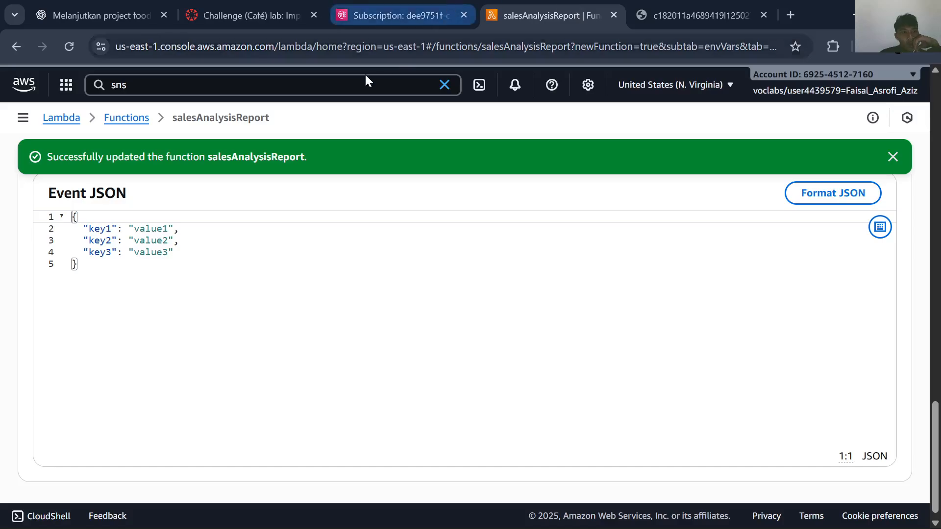
pyautogui.click(62, 120)
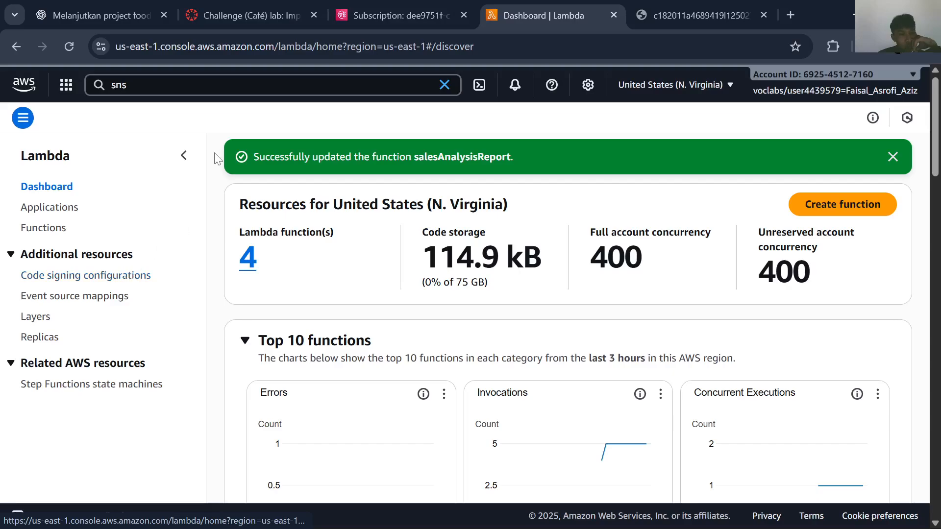
pyautogui.click(60, 230)
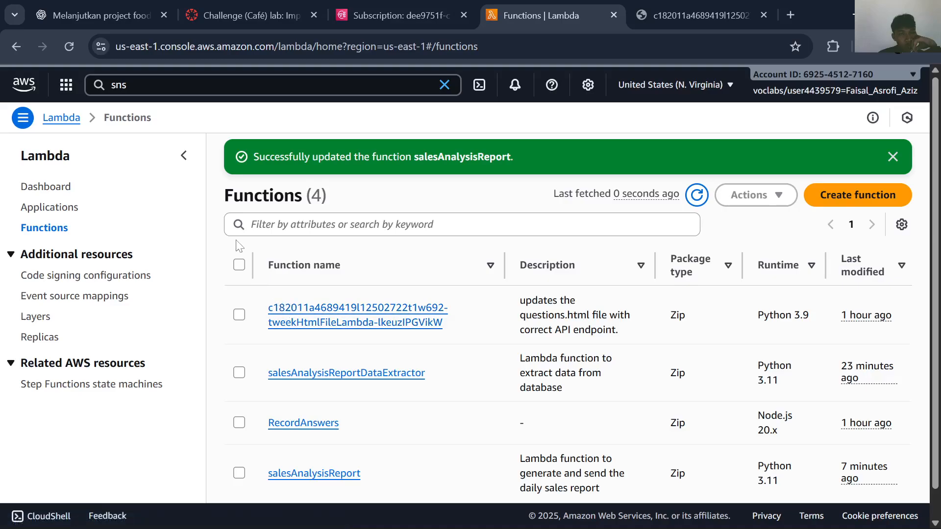
pyautogui.click(353, 13)
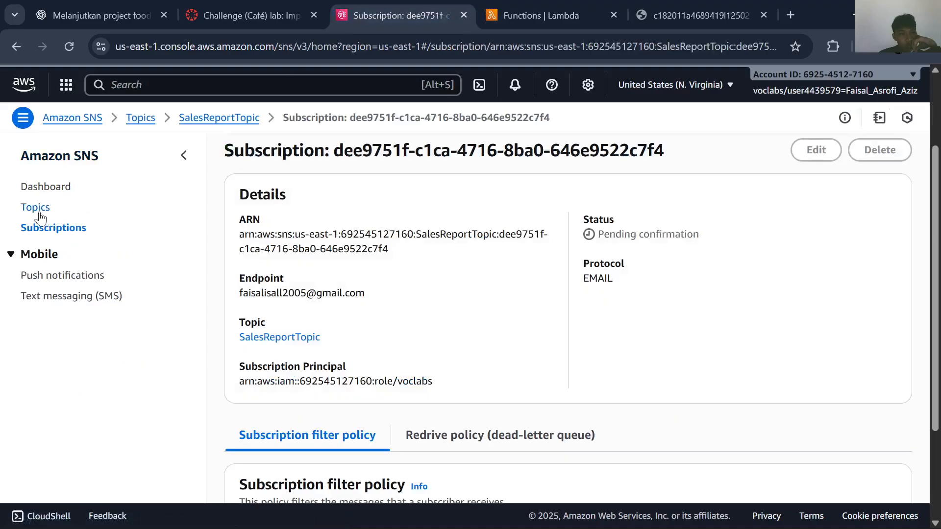
pyautogui.scroll(-2, 239, 250)
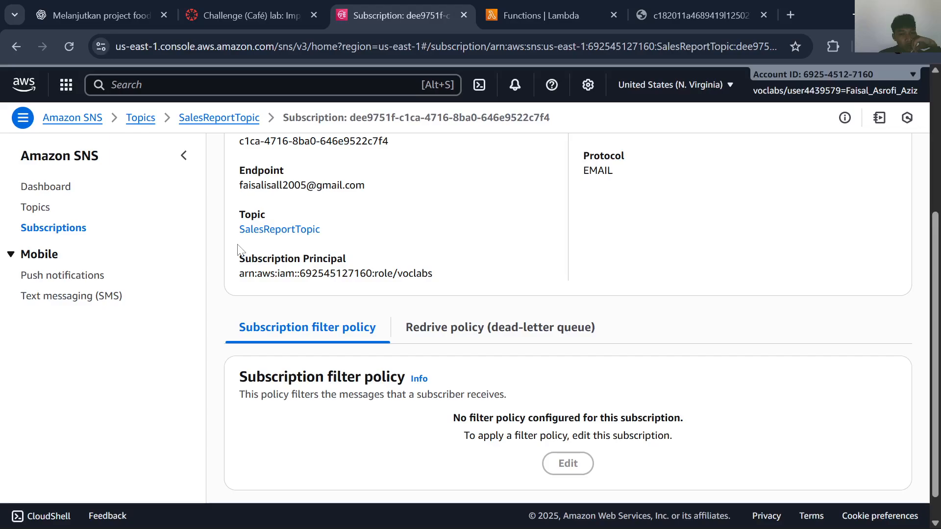
# Return to Lambda and review its dashboard and the list of functions
pyautogui.click(540, 2)
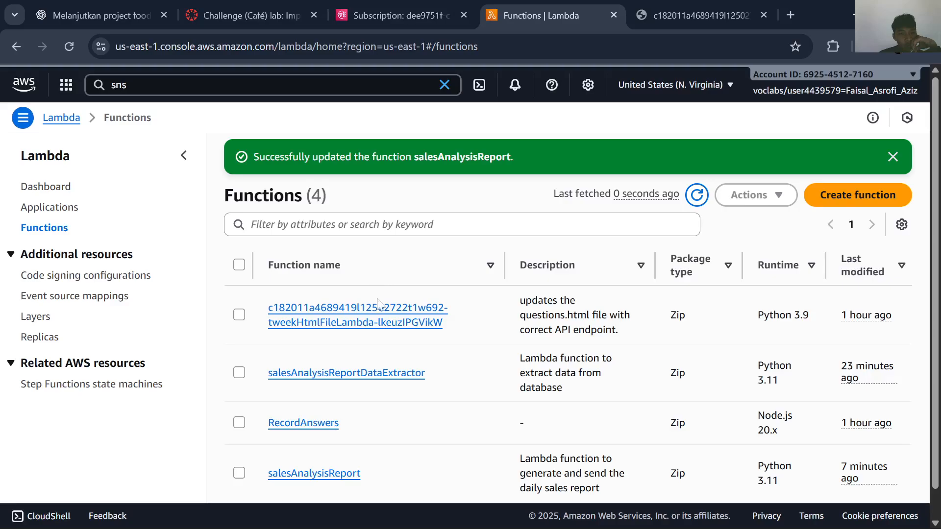
pyautogui.click(239, 315)
pyautogui.scroll(-1, 390, 245)
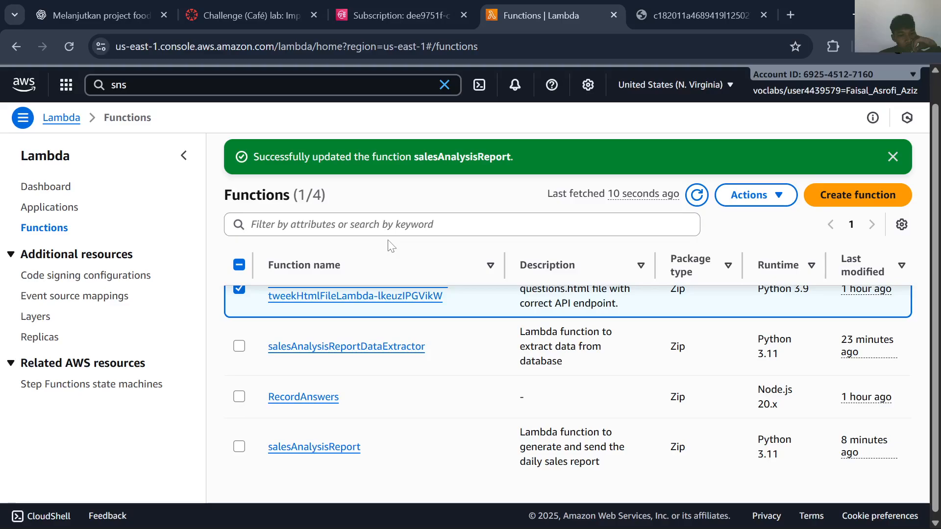
pyautogui.click(46, 188)
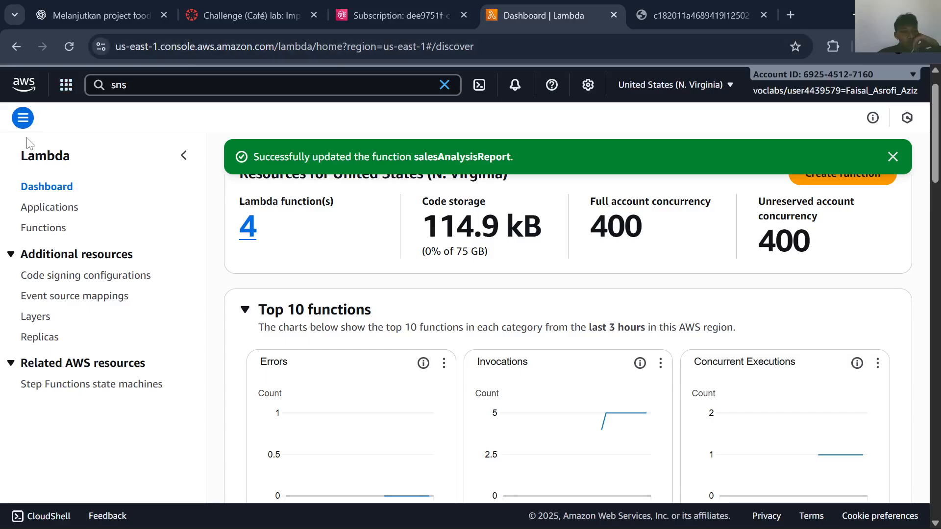
pyautogui.click(34, 228)
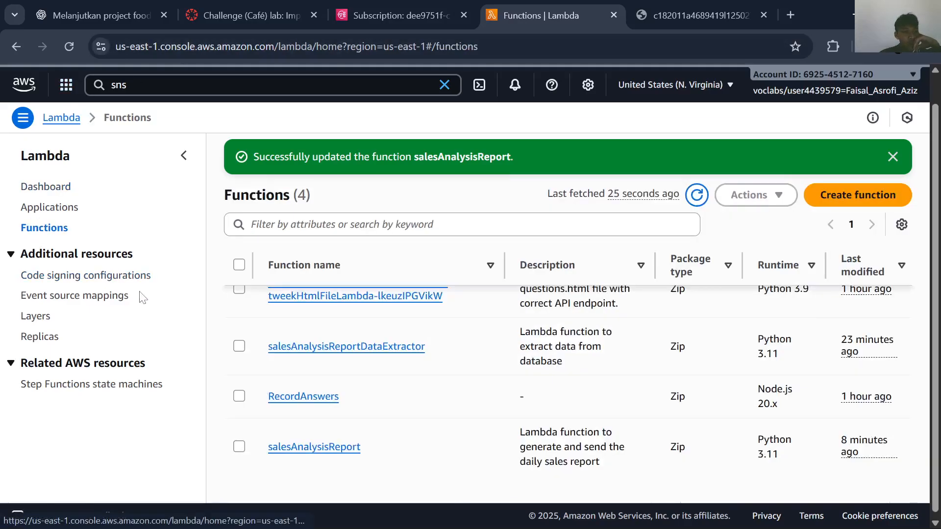
pyautogui.scroll(1, 436, 309)
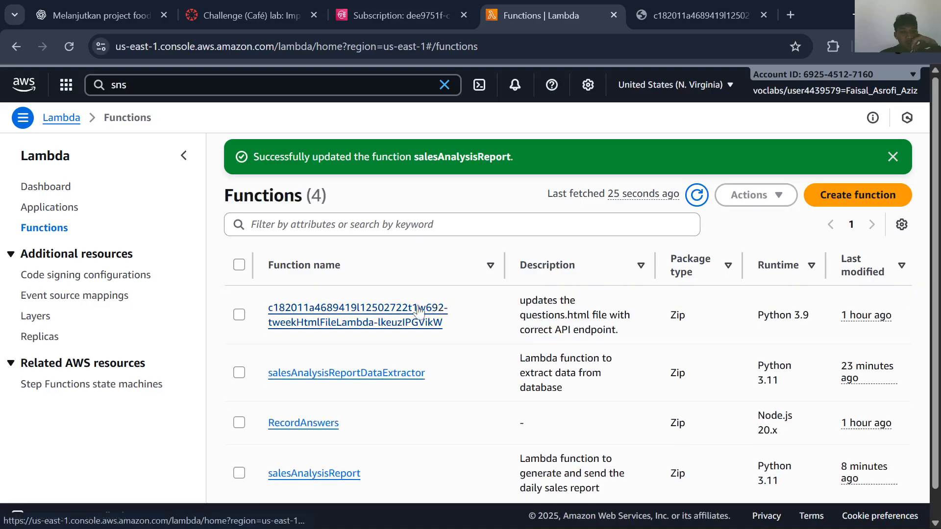
# Check the topics list in Amazon SNS, and reopen the Lambda service by searching AWS services for lambda
pyautogui.click(419, 5)
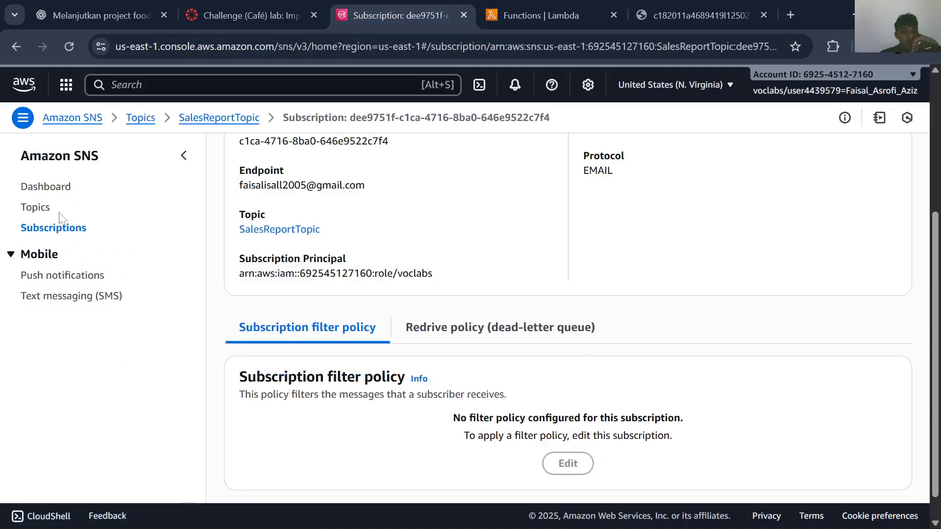
pyautogui.click(36, 208)
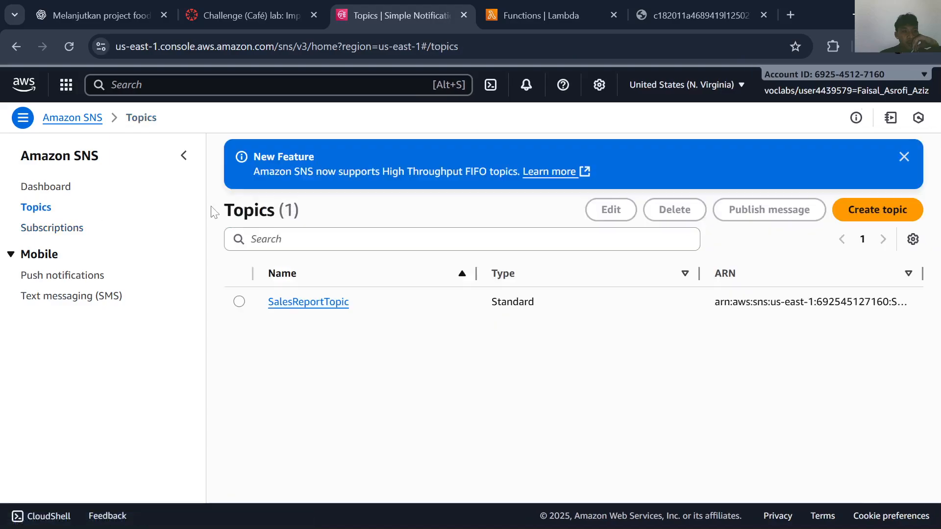
pyautogui.click(571, 8)
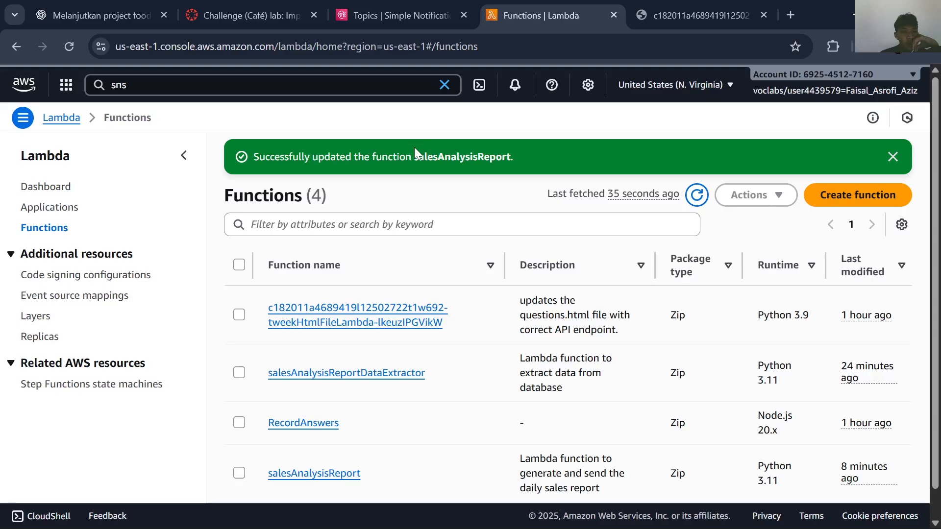
pyautogui.click(196, 84)
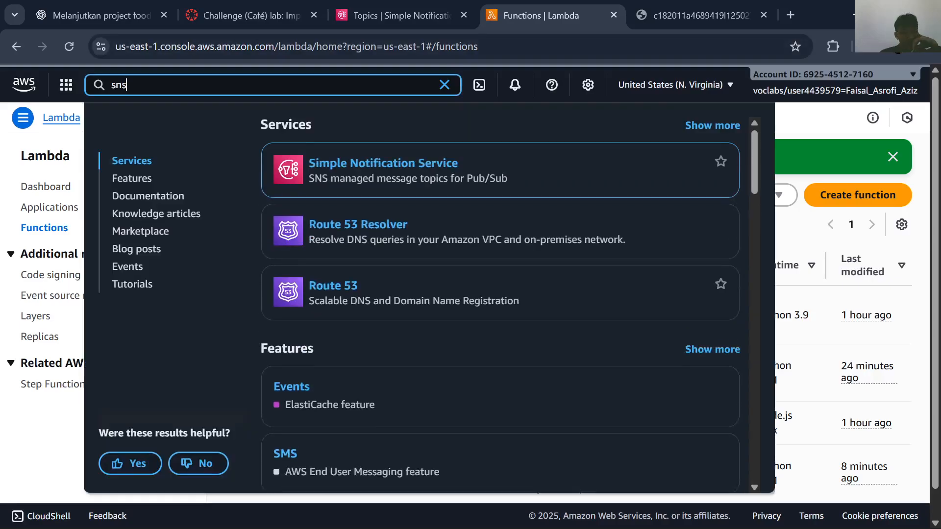
pyautogui.hotkey('ctrl', 'a')
pyautogui.write('lambda')
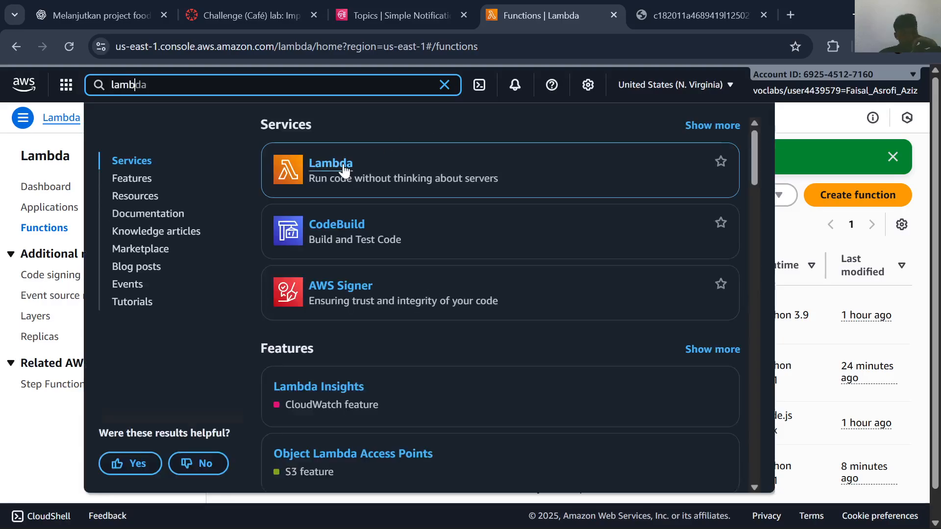
pyautogui.click(343, 166)
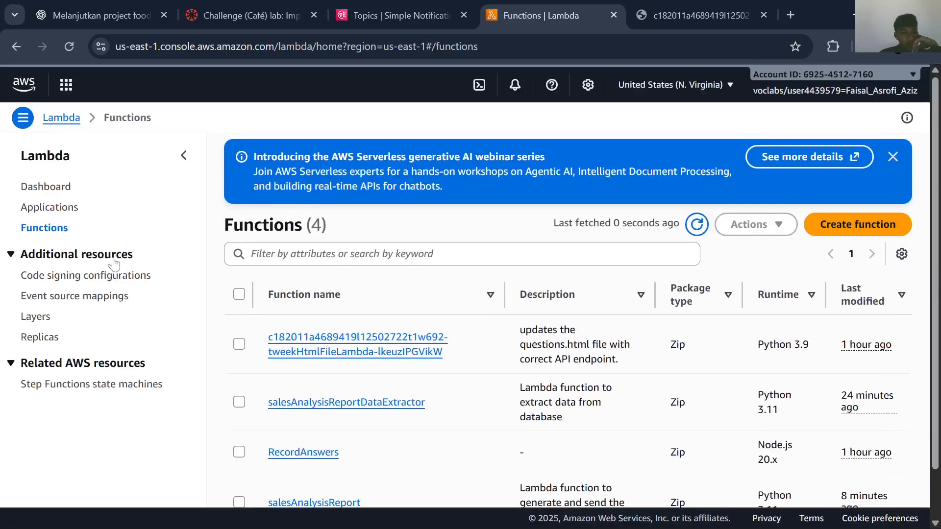
# Look through Lambda's event source mappings, and inspect the lab application's overview and resources
pyautogui.click(90, 297)
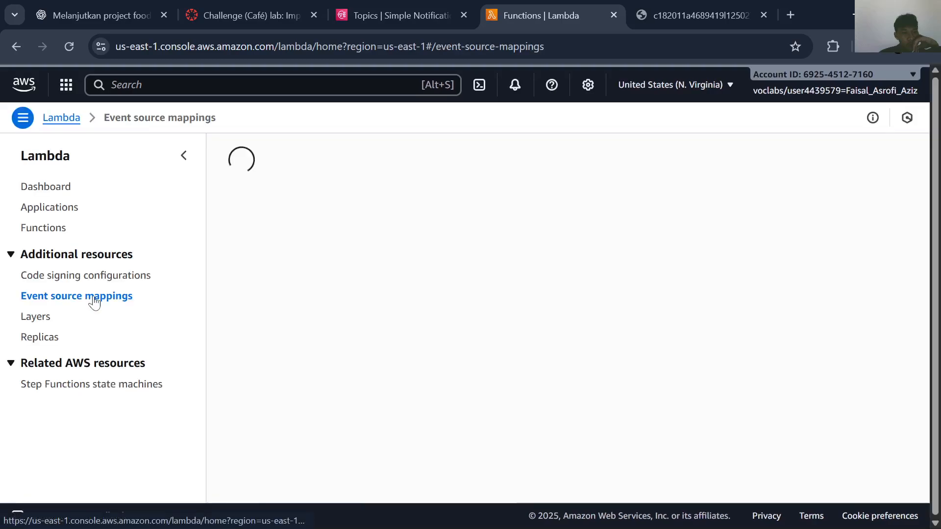
pyautogui.click(130, 258)
pyautogui.click(118, 258)
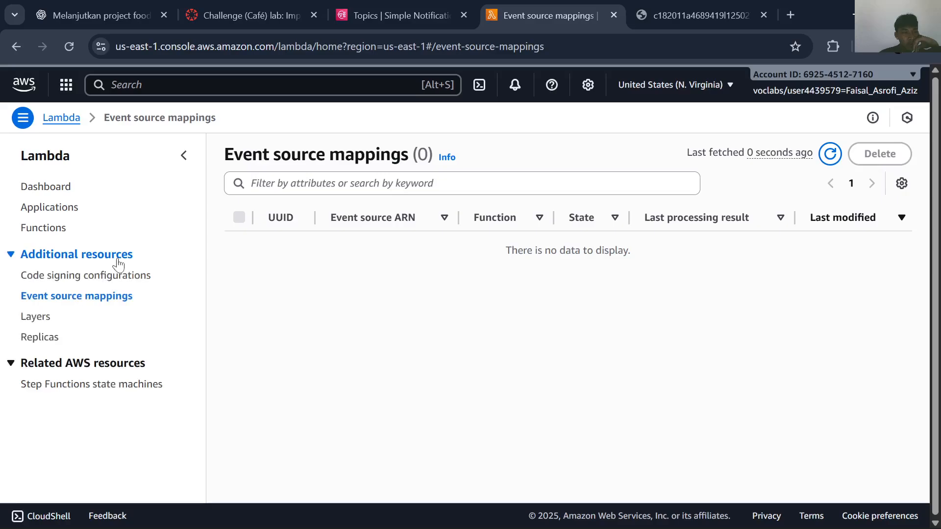
pyautogui.click(62, 208)
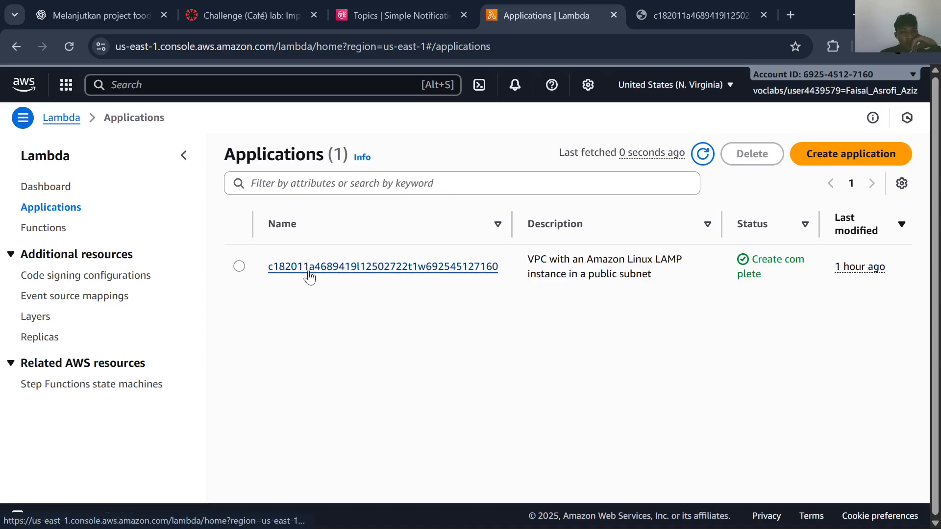
pyautogui.click(309, 276)
pyautogui.scroll(-5, 387, 291)
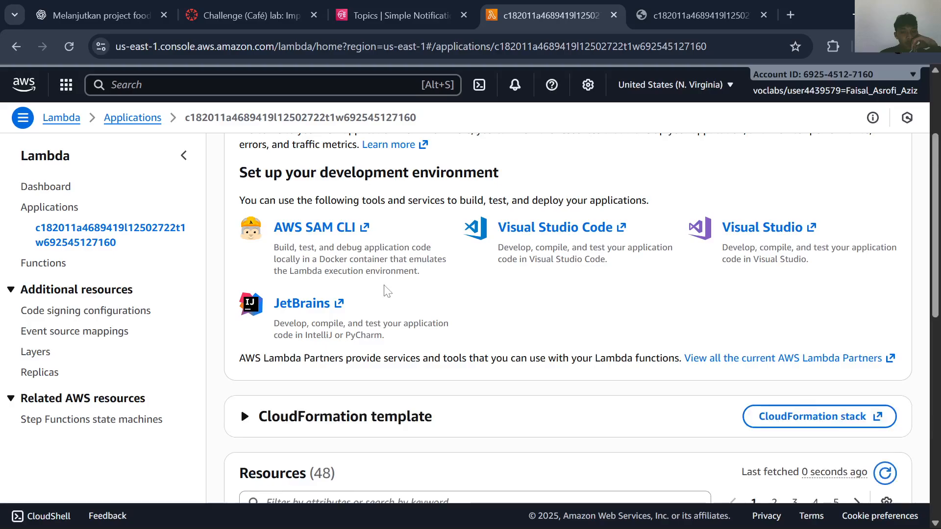
pyautogui.scroll(-10, 387, 291)
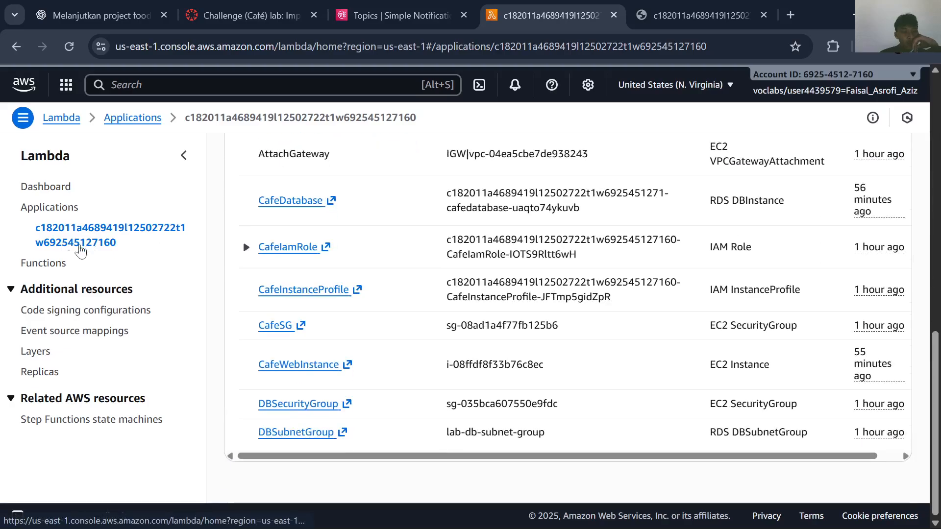
# Reopen the Lambda functions list, try filtering it by "sa", and clear the filter text
pyautogui.click(46, 263)
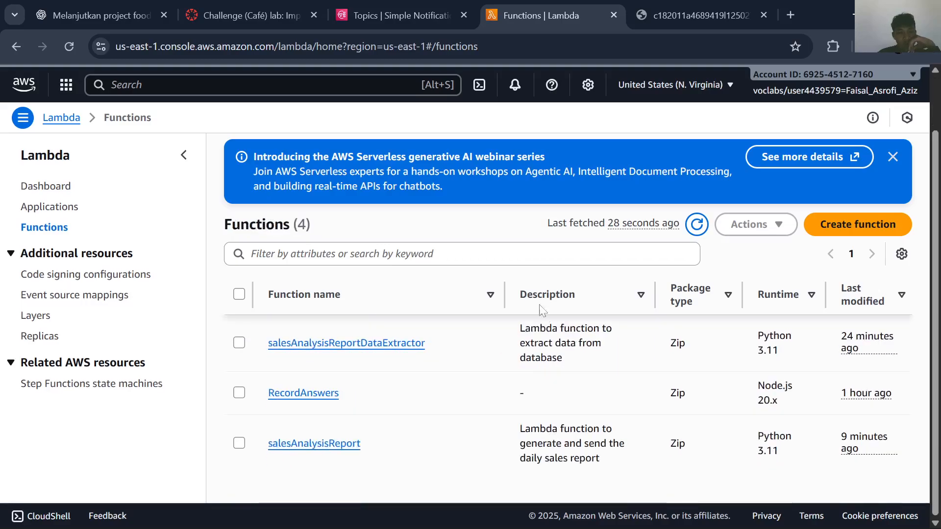
pyautogui.click(252, 254)
pyautogui.write('sa')
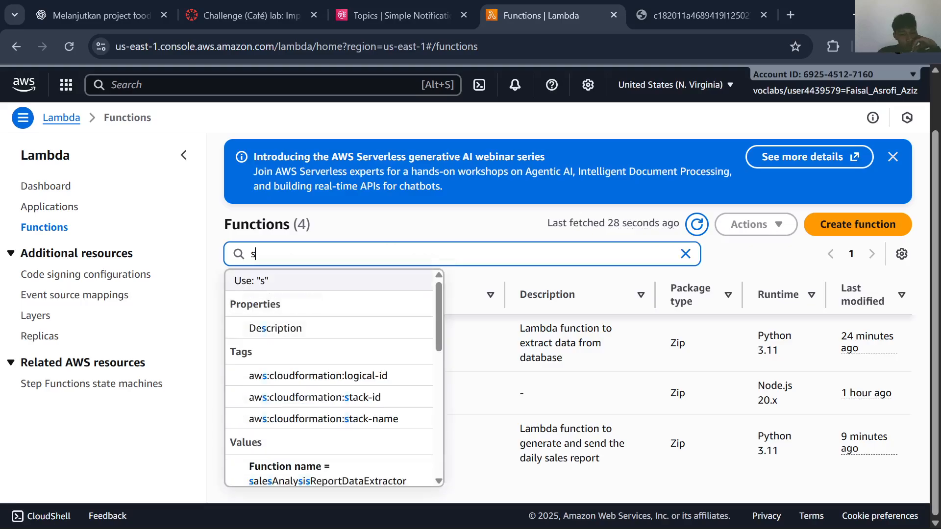
pyautogui.press('BackSpace')
pyautogui.press('BackSpace')
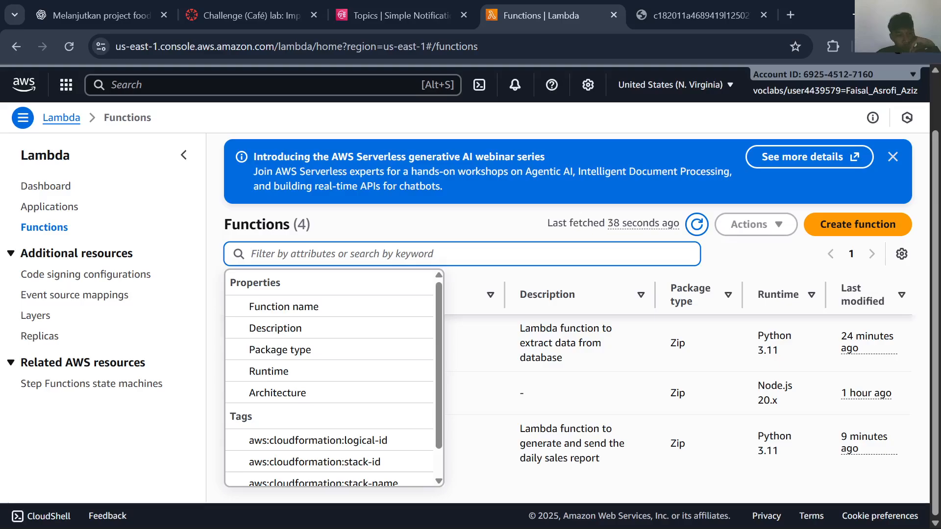
# Look up salesAnalysisReport in the functions list by function name, clear the filter, and open that function
pyautogui.write('sa')
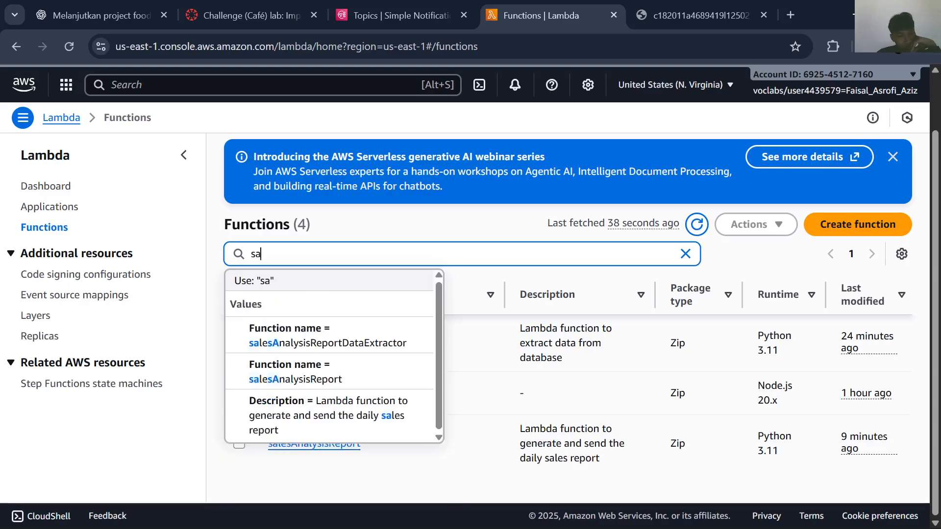
pyautogui.click(407, 374)
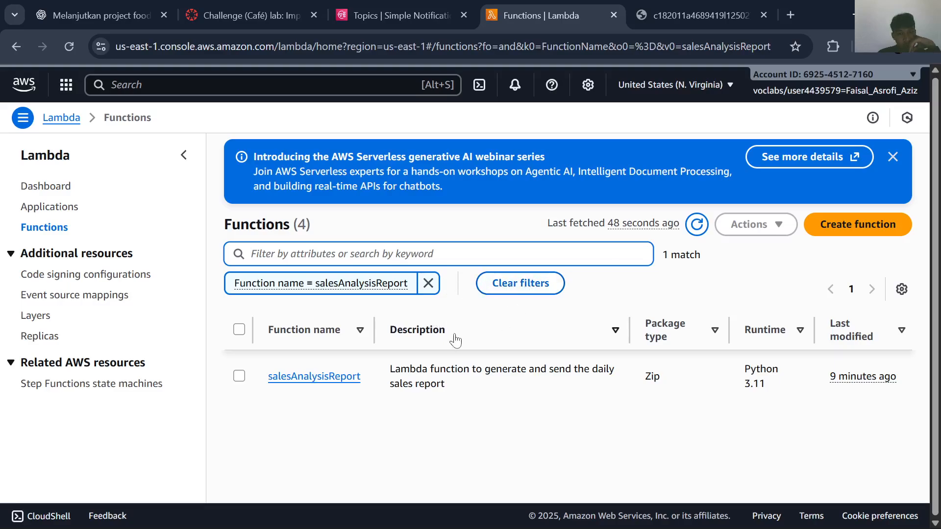
pyautogui.click(428, 283)
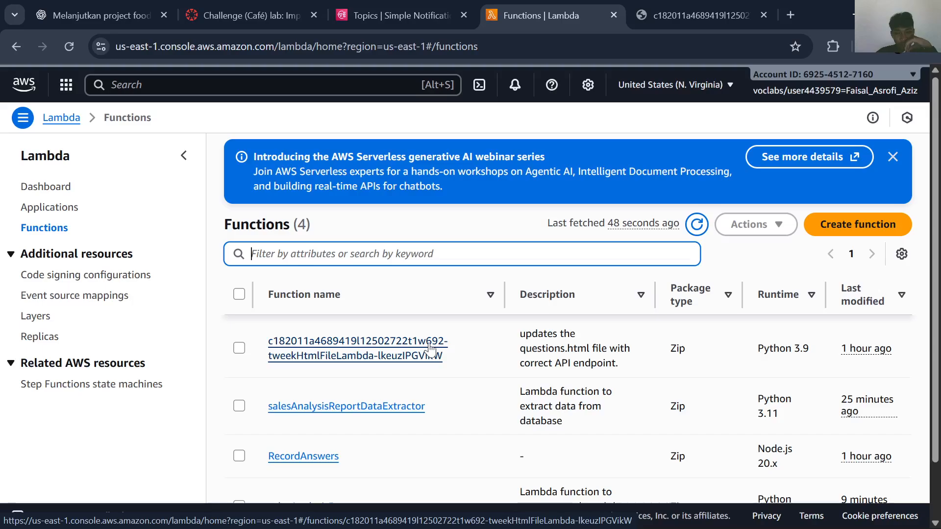
pyautogui.scroll(-2, 420, 363)
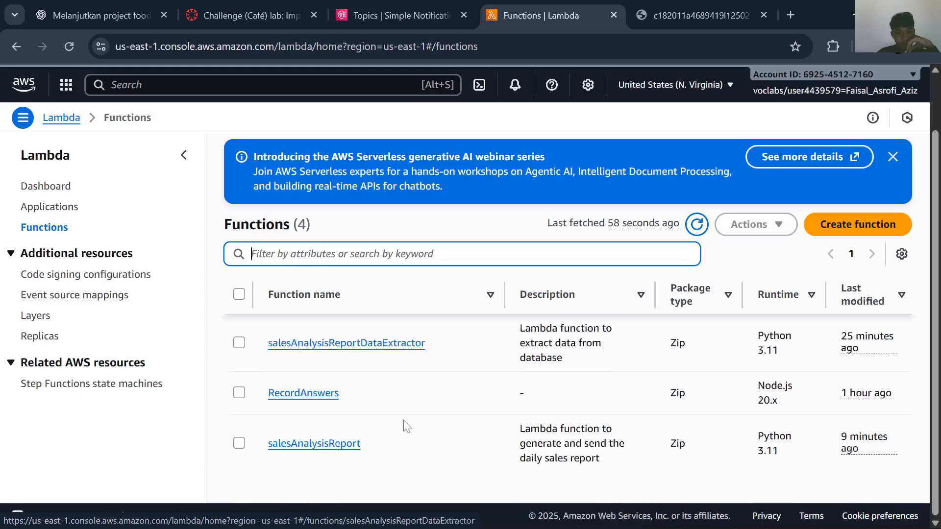
pyautogui.click(358, 442)
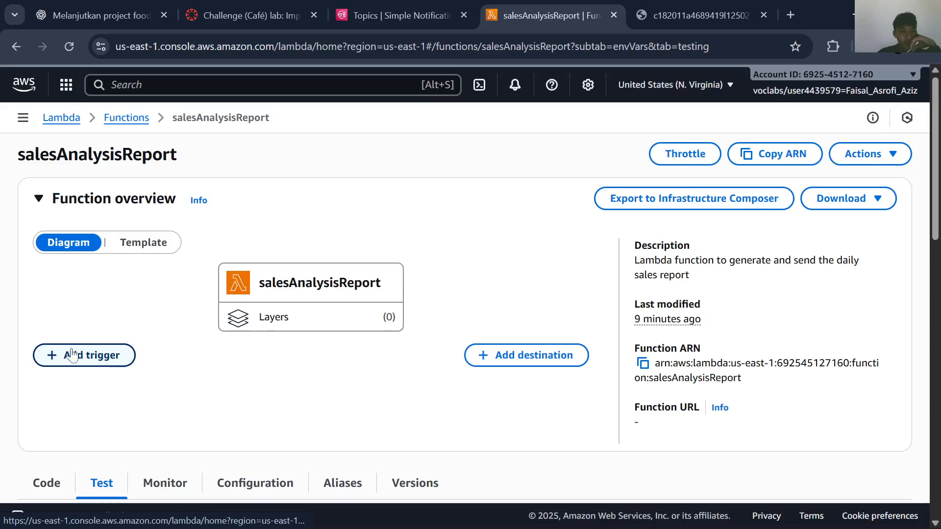
# Start adding a trigger to the salesAnalysisReport function with EventBridge (CloudWatch Events) as its source
pyautogui.click(74, 355)
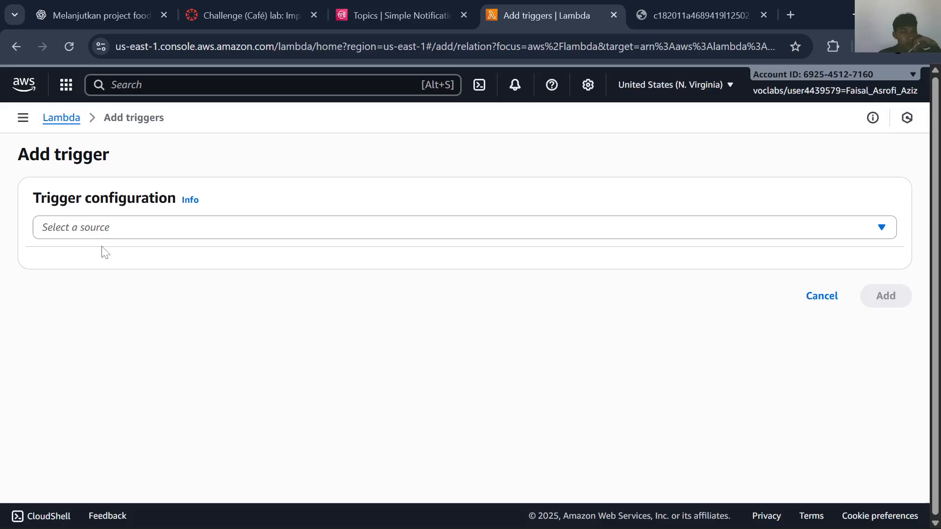
pyautogui.click(120, 221)
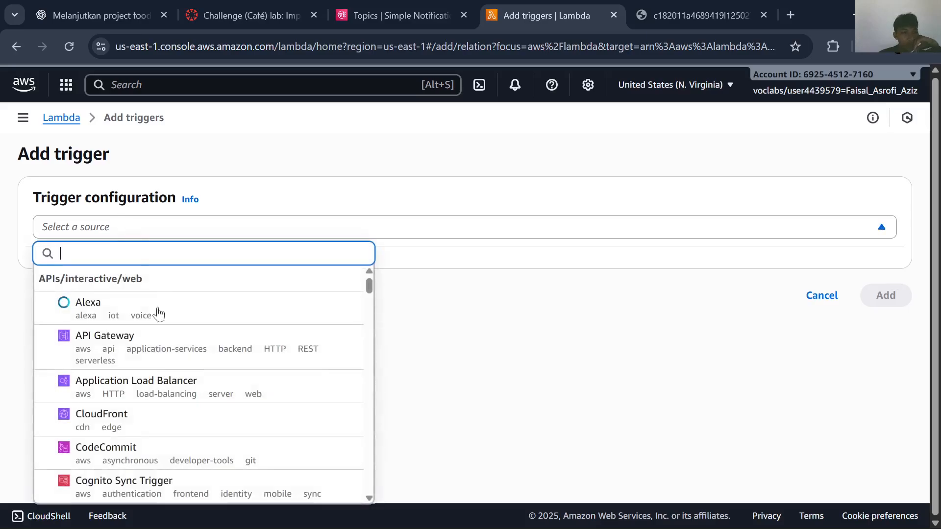
pyautogui.scroll(-3, 158, 313)
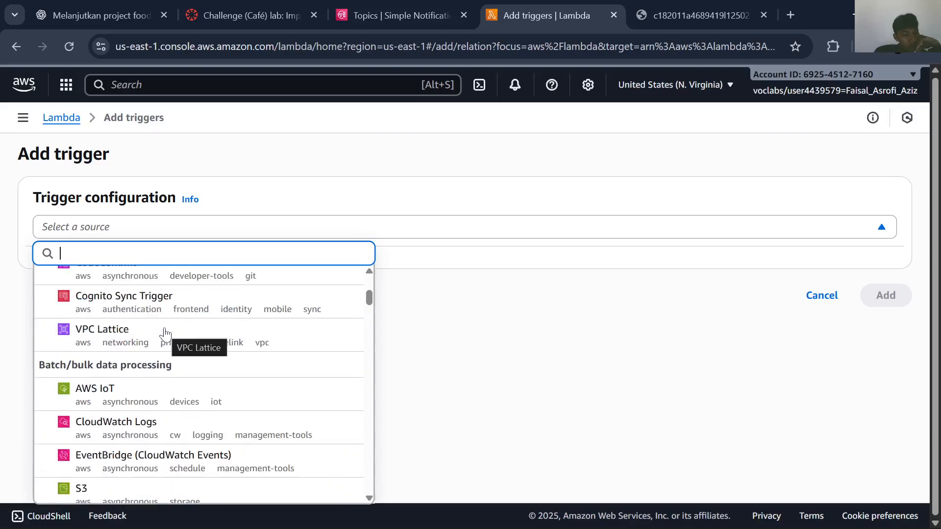
pyautogui.write('e')
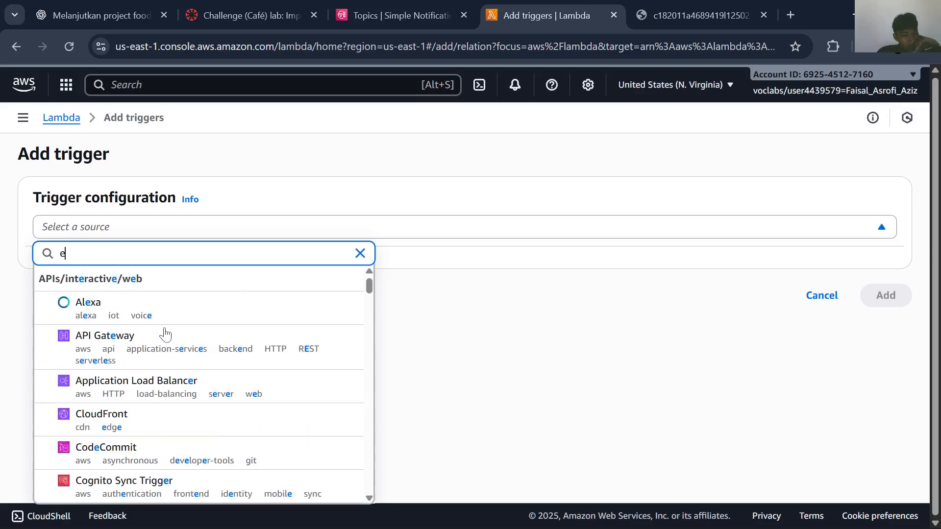
pyautogui.write('ve')
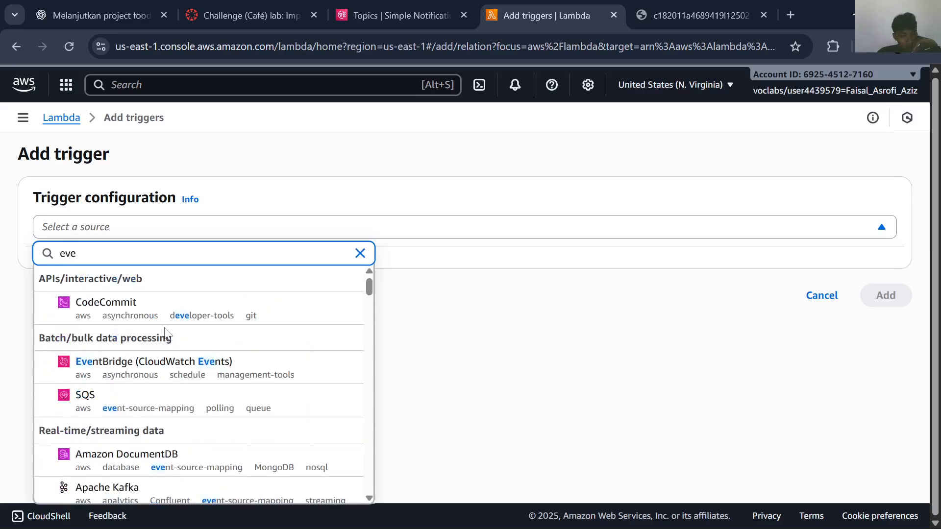
pyautogui.write('n')
pyautogui.click(160, 309)
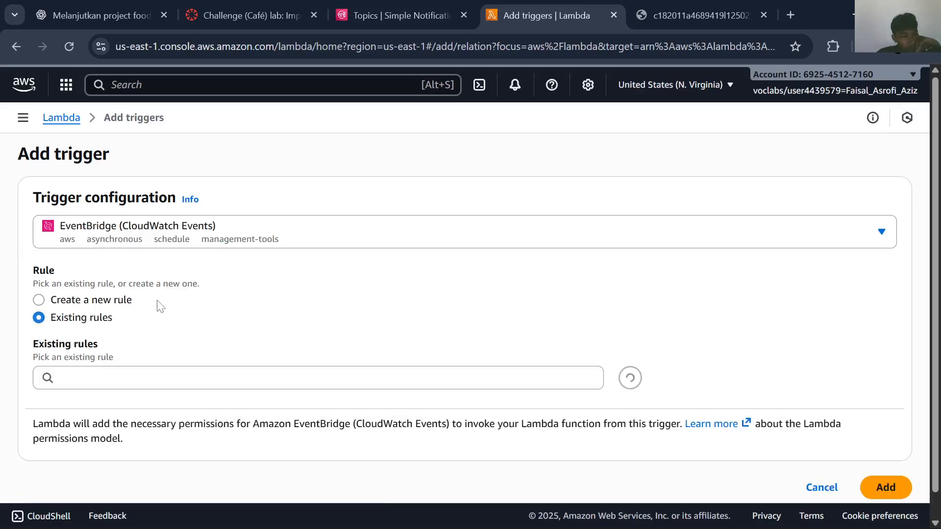
# Read the Task 7 instructions for the daily EventBridge rule in the lab page, and return to the Lambda trigger configuration
pyautogui.click(273, 9)
pyautogui.scroll(2, 574, 300)
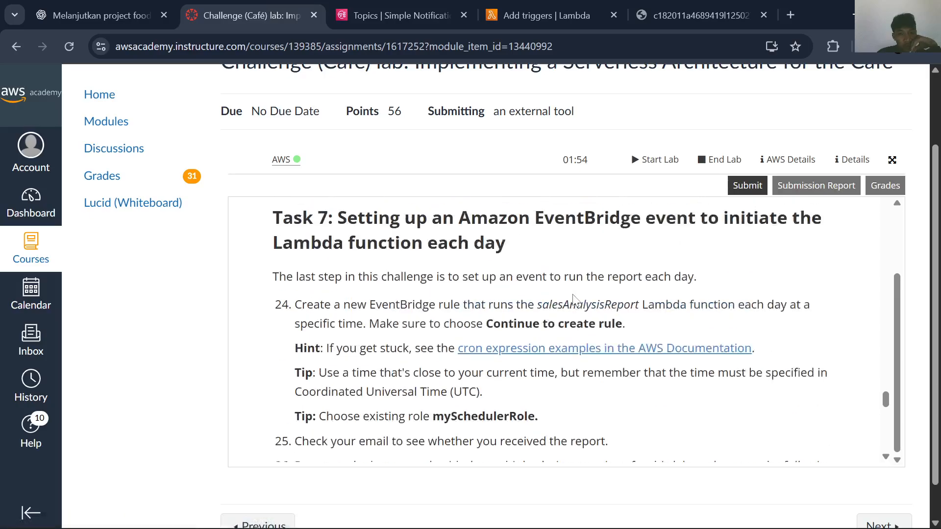
pyautogui.scroll(1, 575, 300)
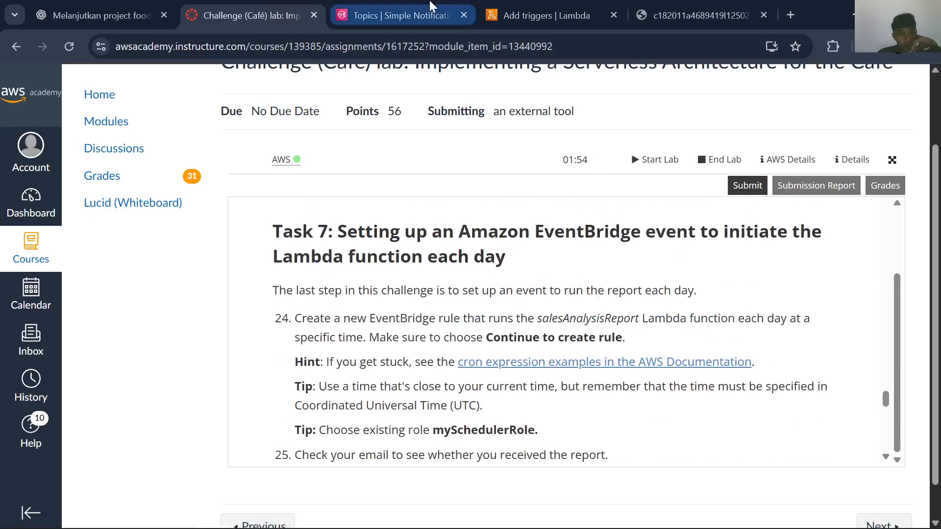
pyautogui.click(402, 15)
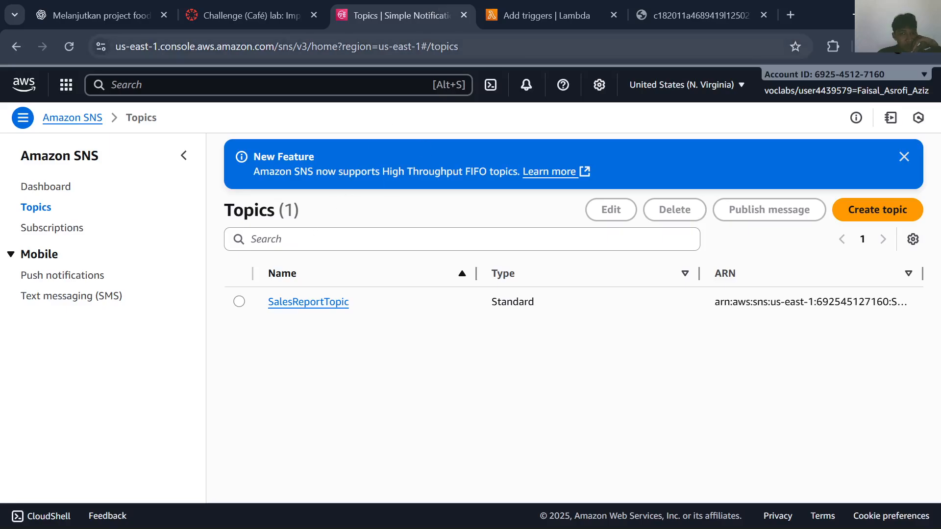
pyautogui.click(546, 14)
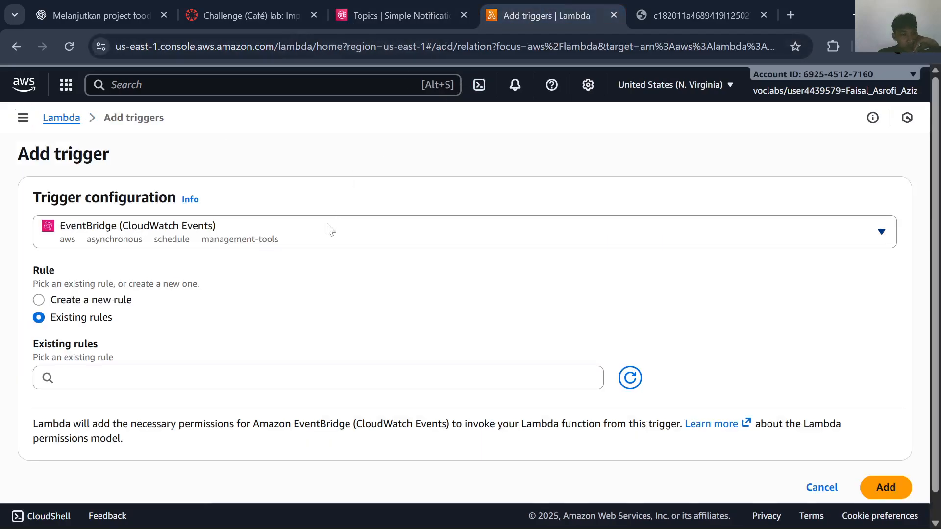
# List the existing EventBridge rules offered for the trigger, and check the remaining Task 7 tips in the lab page
pyautogui.scroll(-1, 329, 228)
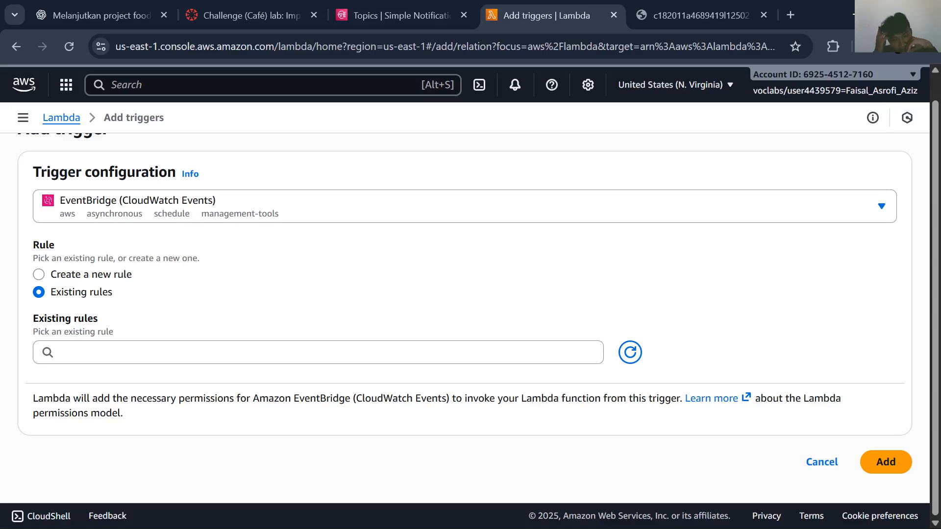
pyautogui.click(318, 353)
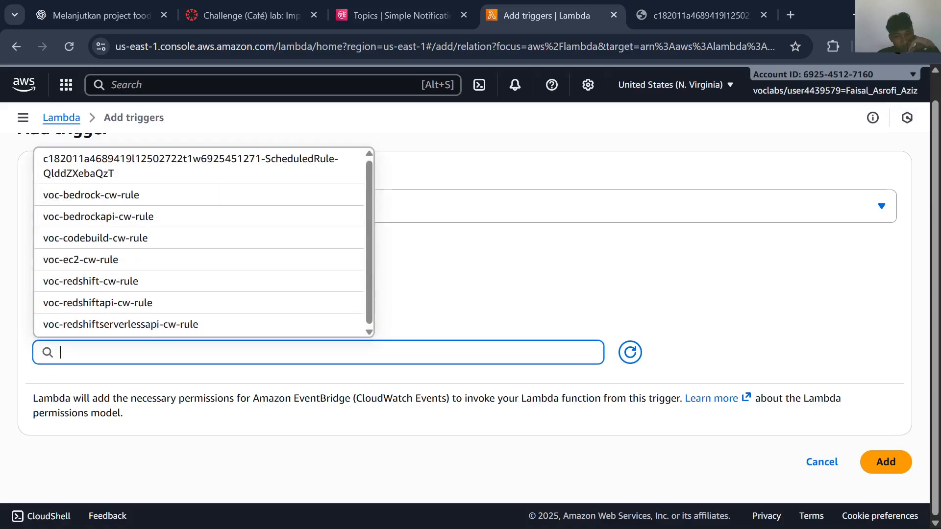
pyautogui.click(255, 15)
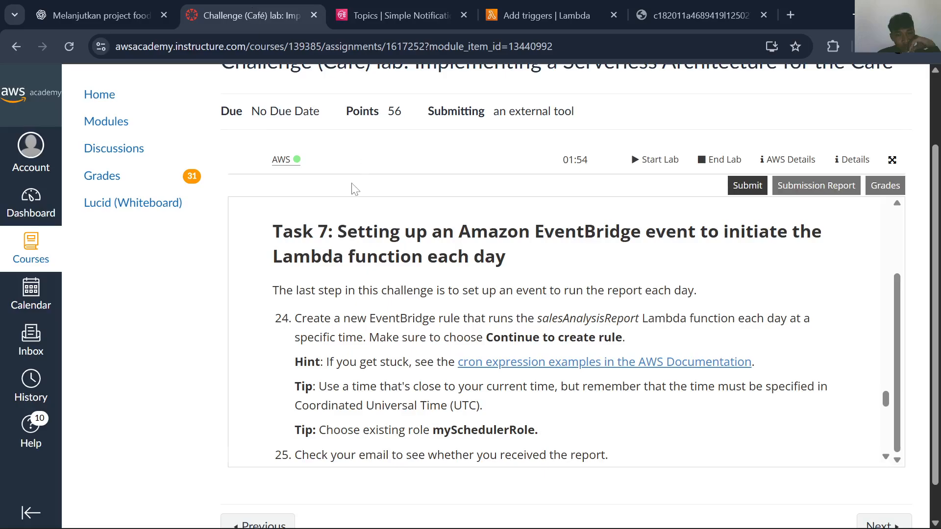
pyautogui.scroll(-1, 354, 190)
pyautogui.scroll(-3, 353, 188)
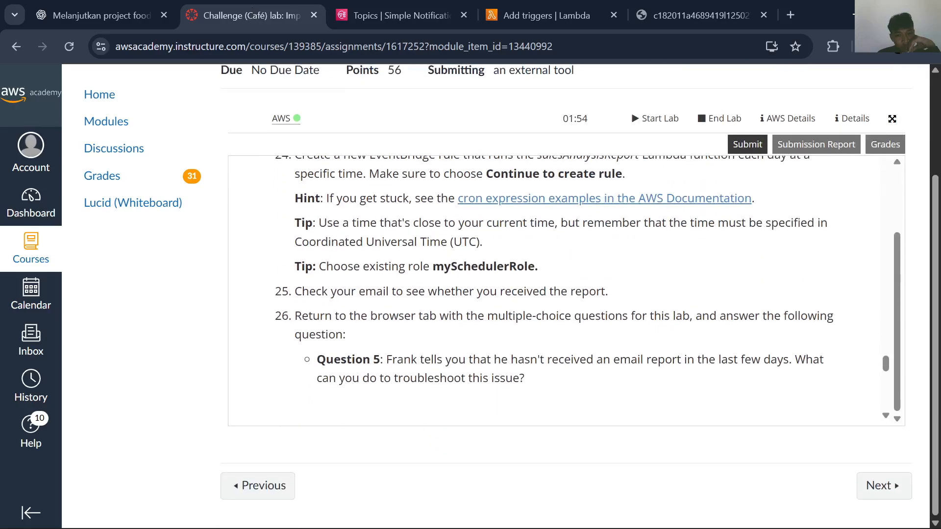
pyautogui.click(557, 6)
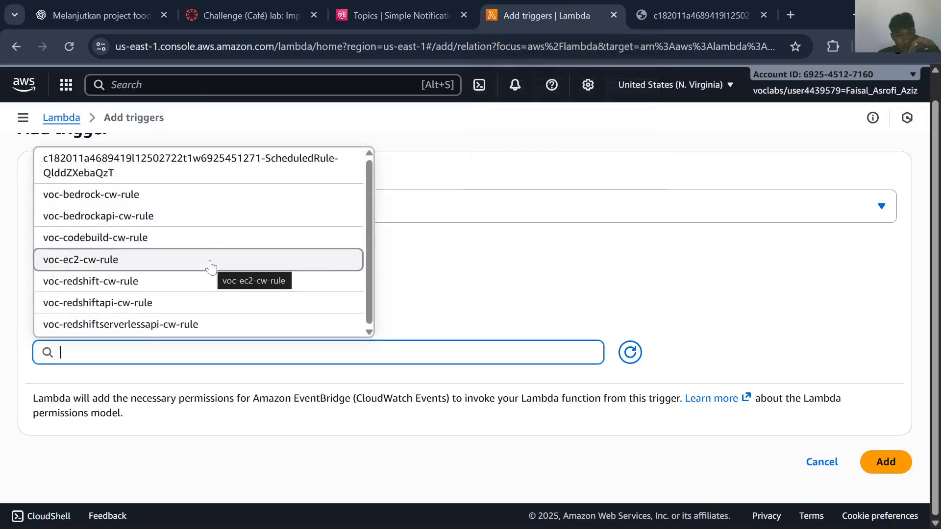
# Try searching the existing rules for "my", clear the text, and leave the trigger source as it is
pyautogui.write('my')
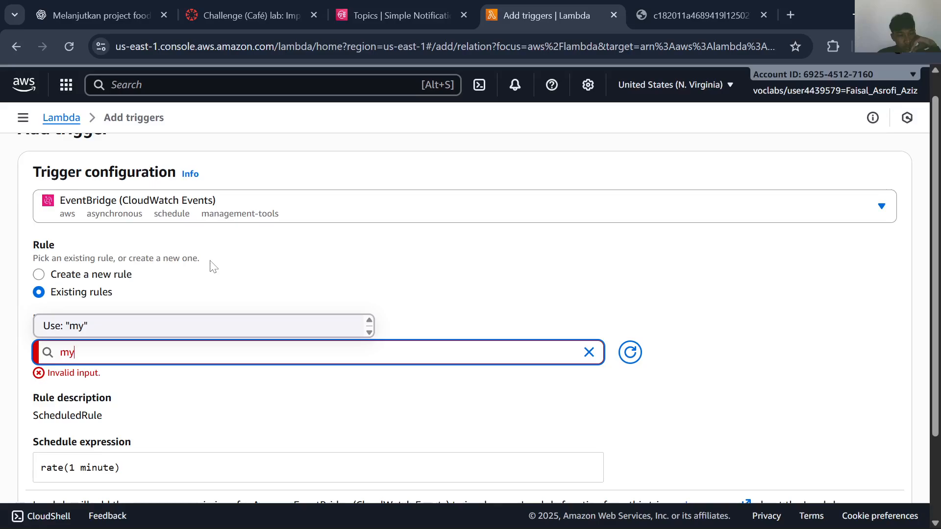
pyautogui.press('BackSpace')
pyautogui.press('BackSpace')
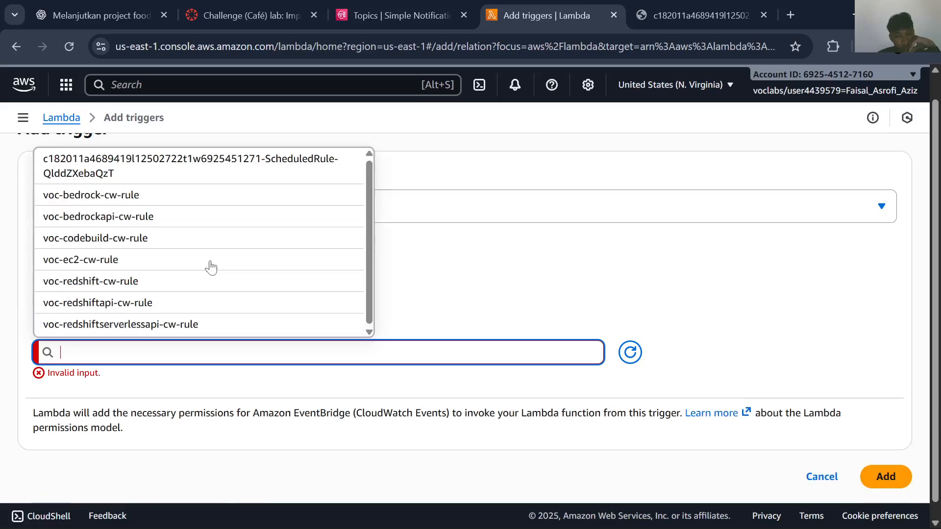
pyautogui.click(469, 213)
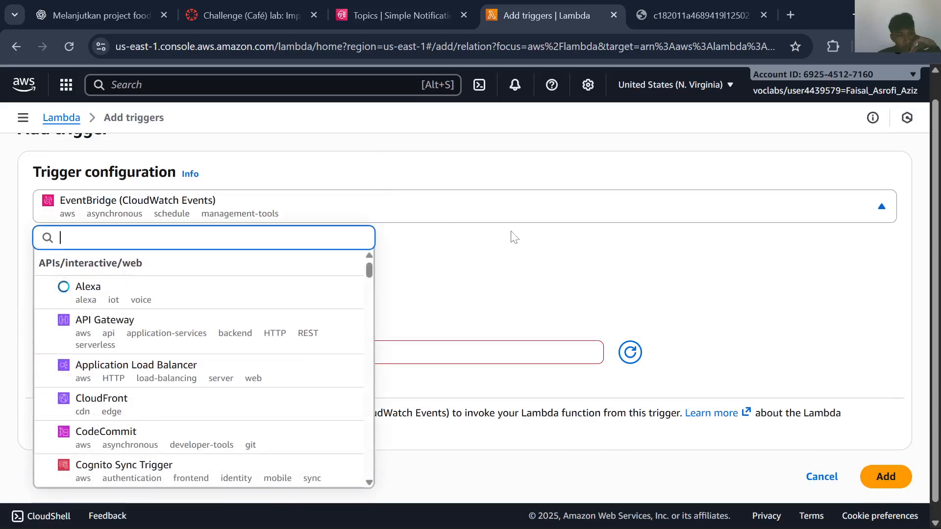
pyautogui.click(473, 301)
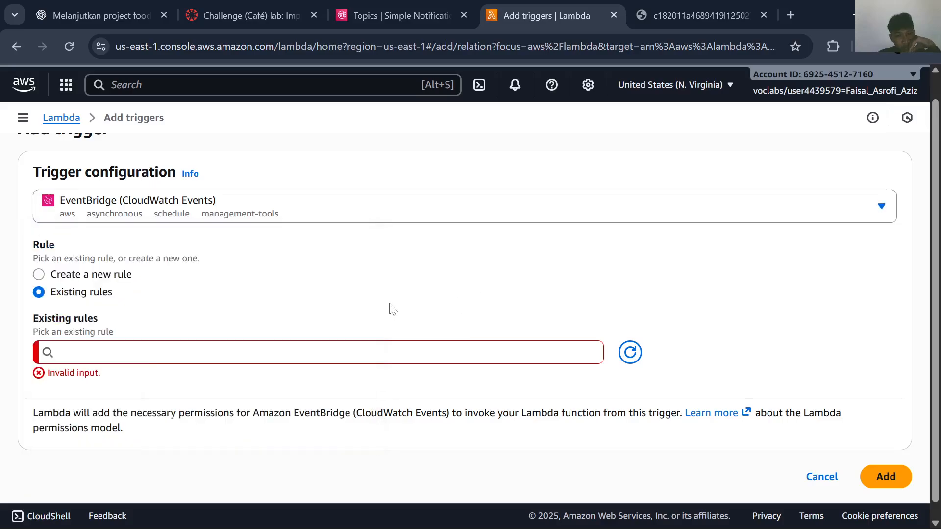
# Reread step 24 of the Task 7 instructions in the lab page, comparing it with the trigger's rule options
pyautogui.click(395, 8)
pyautogui.click(271, 7)
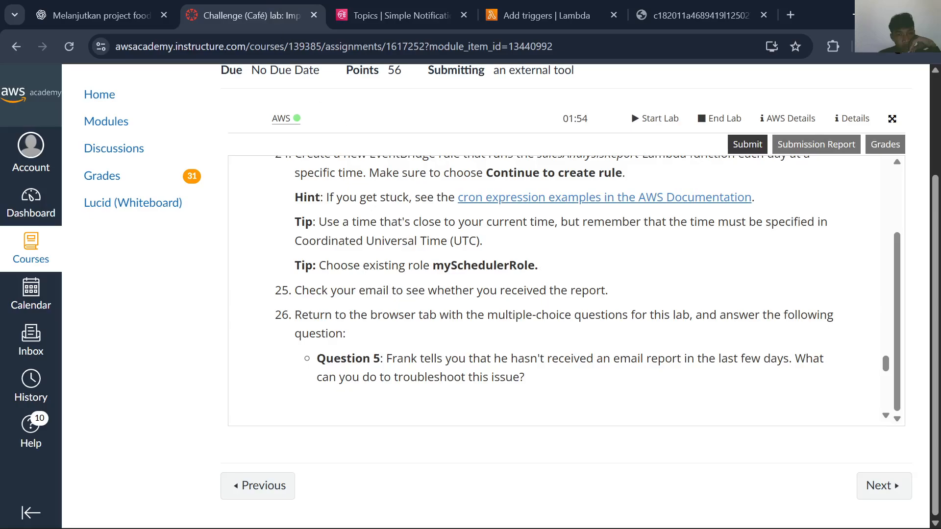
pyautogui.scroll(1, 403, 237)
pyautogui.click(511, 8)
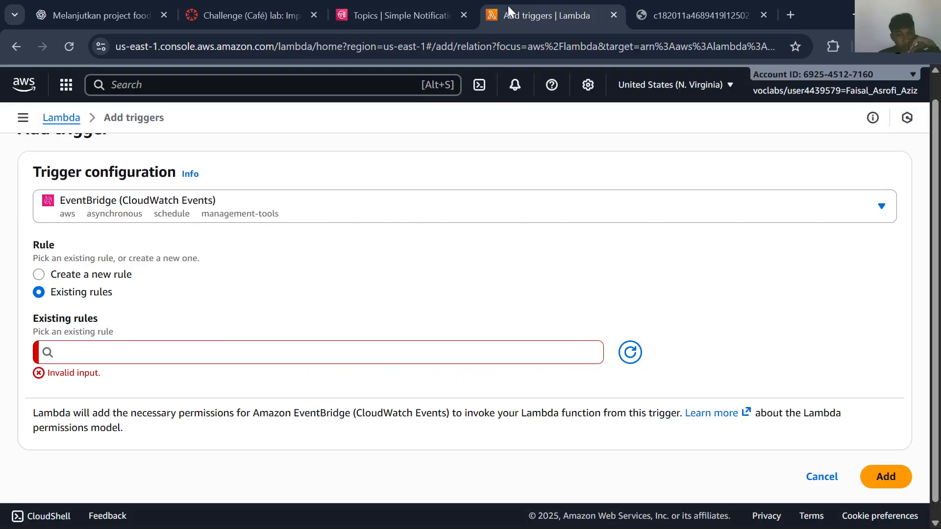
pyautogui.click(403, 3)
pyautogui.click(277, 15)
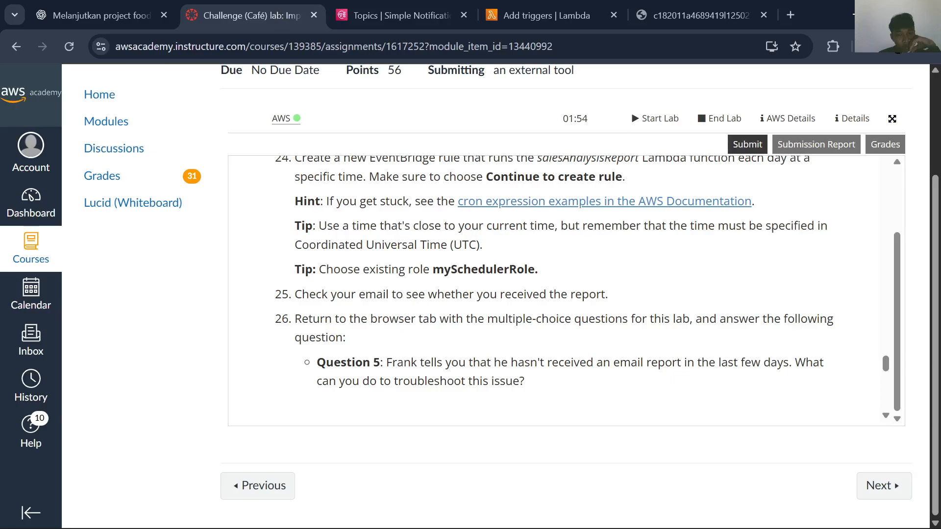
pyautogui.scroll(1, 512, 214)
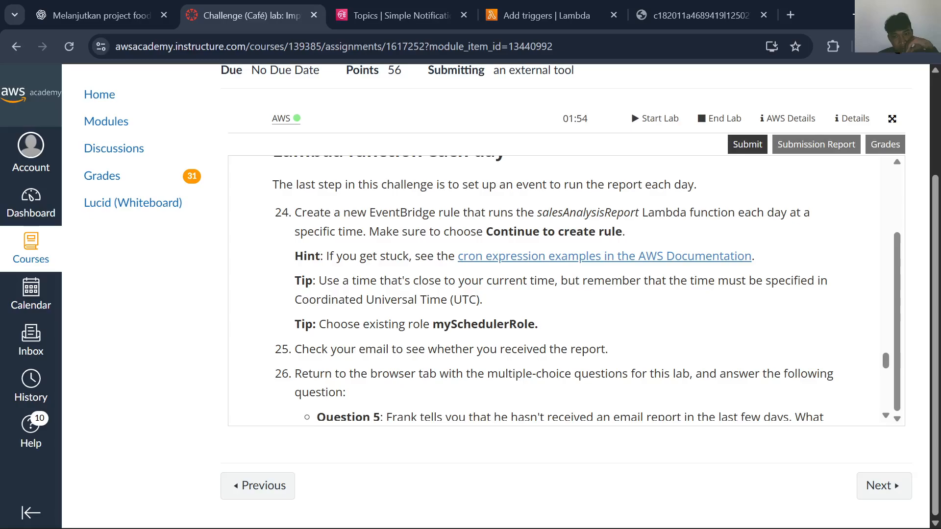
# Copy the function name from the lab instructions, and set the trigger to create a new rule named salesAnalysisReport
pyautogui.moveTo(537, 212); pyautogui.dragTo(639, 212)
pyautogui.hotkey('ctrl', 'c')
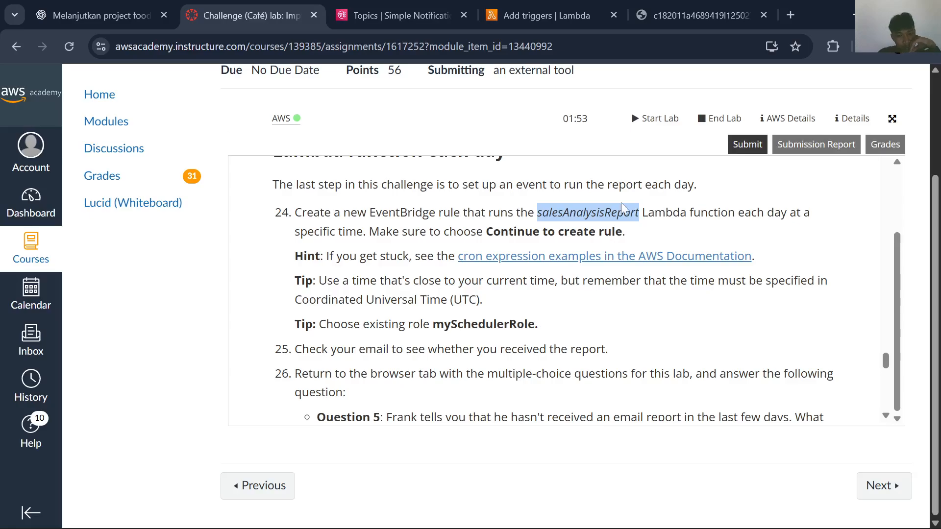
pyautogui.click(544, 16)
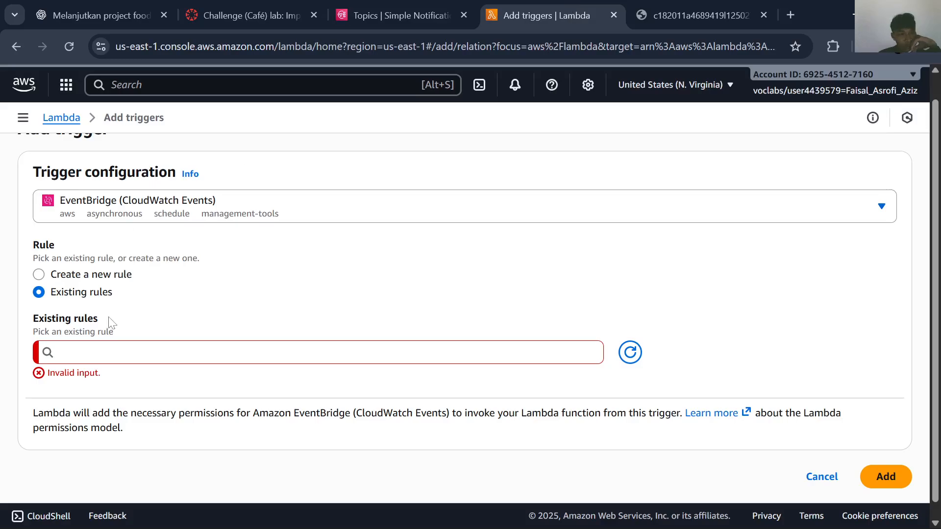
pyautogui.click(91, 276)
pyautogui.click(117, 352)
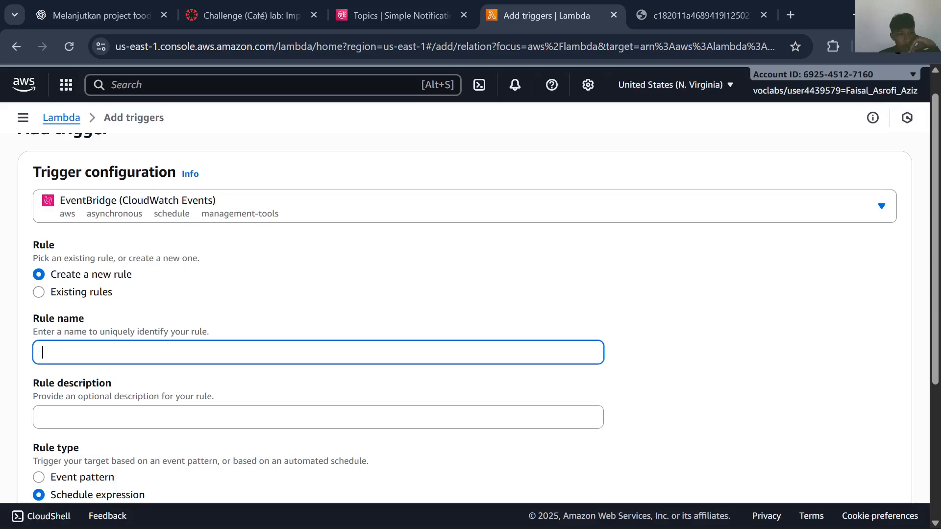
pyautogui.hotkey('ctrl', 'v')
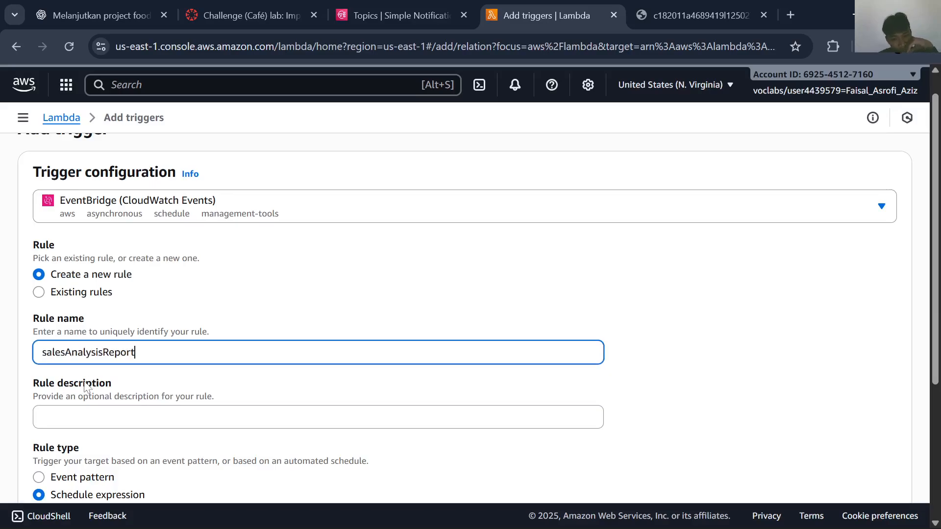
# Enter salesanalysis as the description of the new EventBridge rule
pyautogui.click(76, 414)
pyautogui.write('sal')
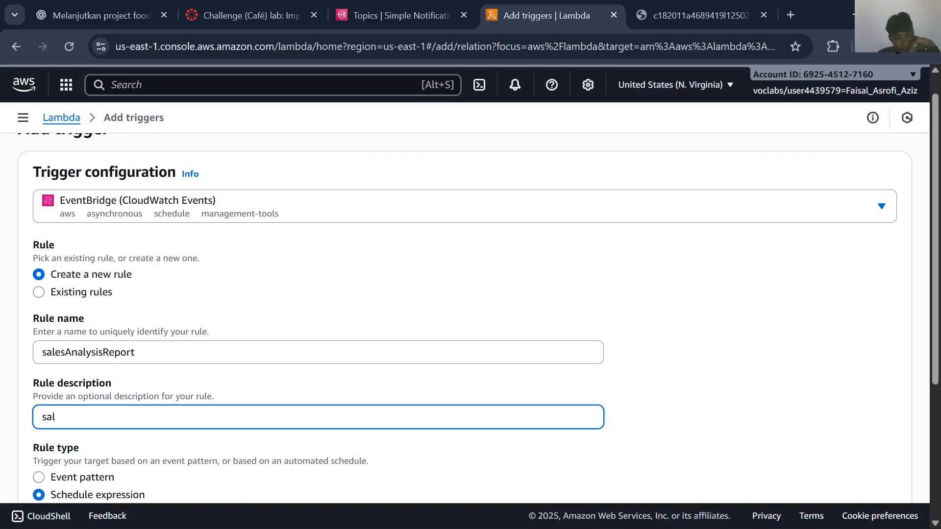
pyautogui.write('esan')
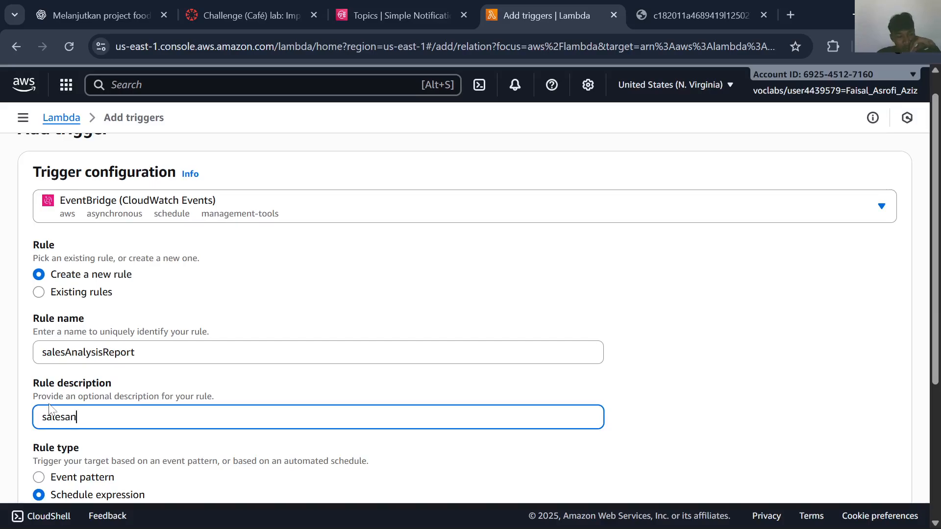
pyautogui.write('alysis')
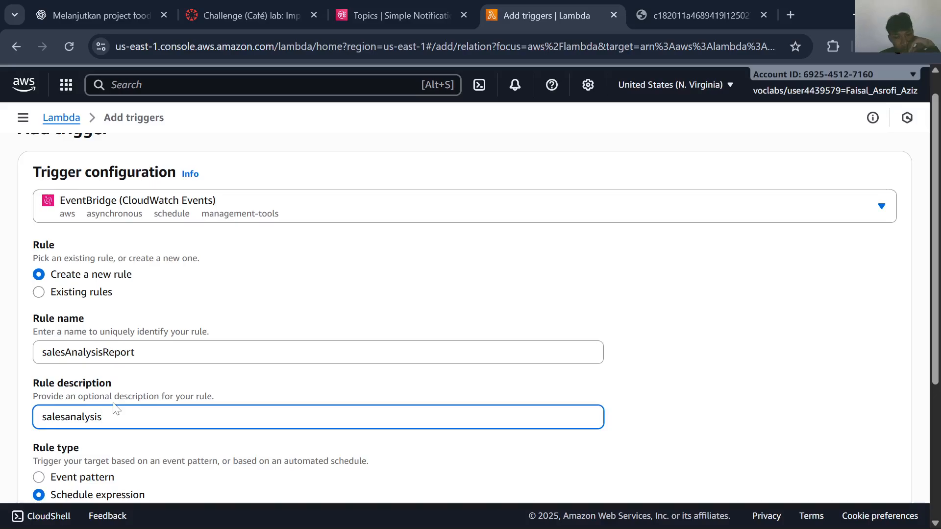
# Compare the trigger's schedule expression settings with steps 24 to 26 of the lab instructions
pyautogui.scroll(-3, 114, 408)
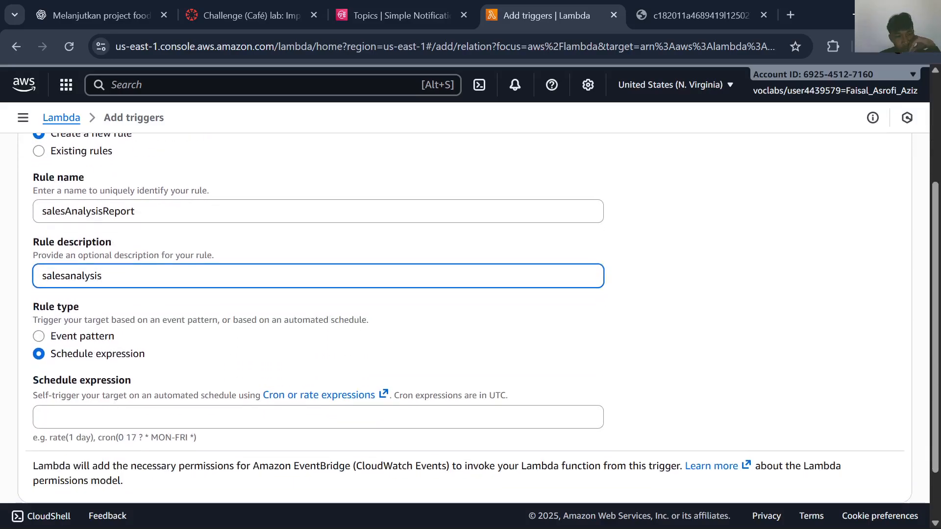
pyautogui.click(269, 7)
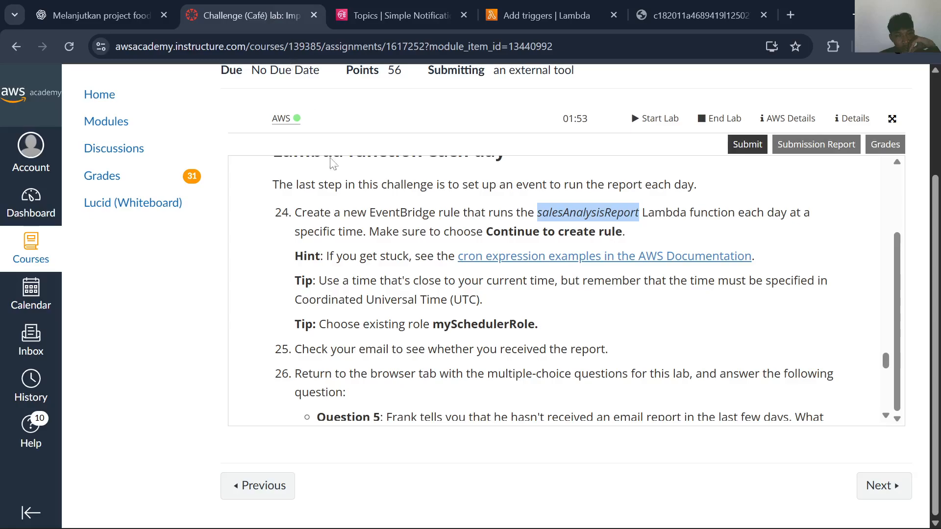
pyautogui.click(539, 8)
pyautogui.scroll(-2, 164, 340)
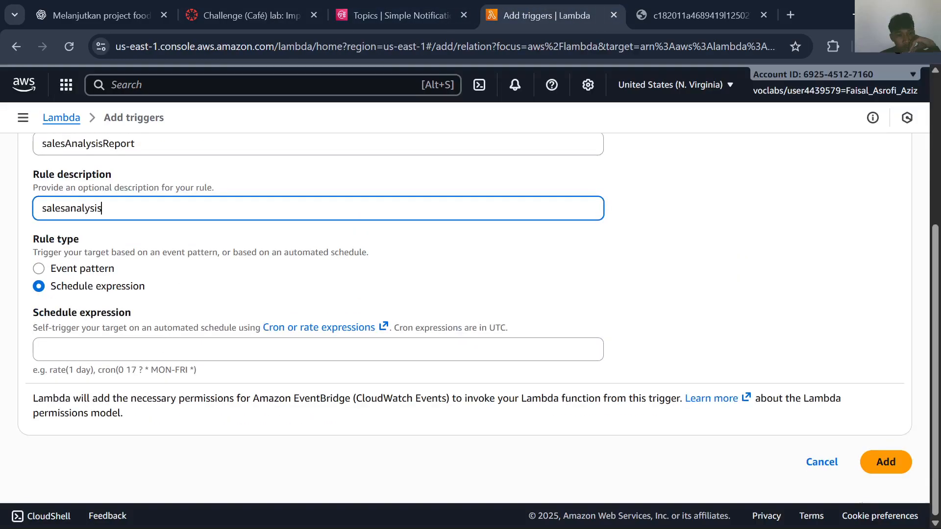
pyautogui.click(164, 349)
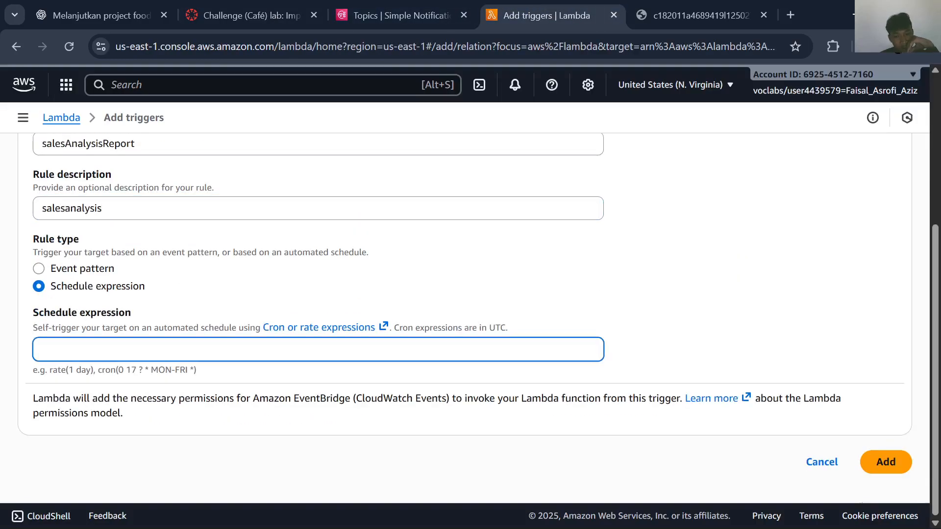
pyautogui.click(239, 11)
pyautogui.scroll(-2, 399, 269)
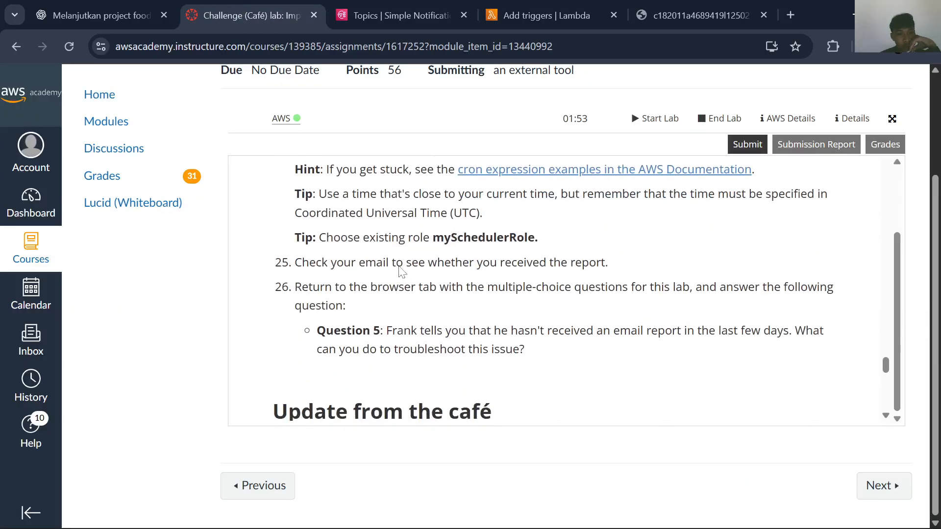
pyautogui.scroll(-1, 401, 271)
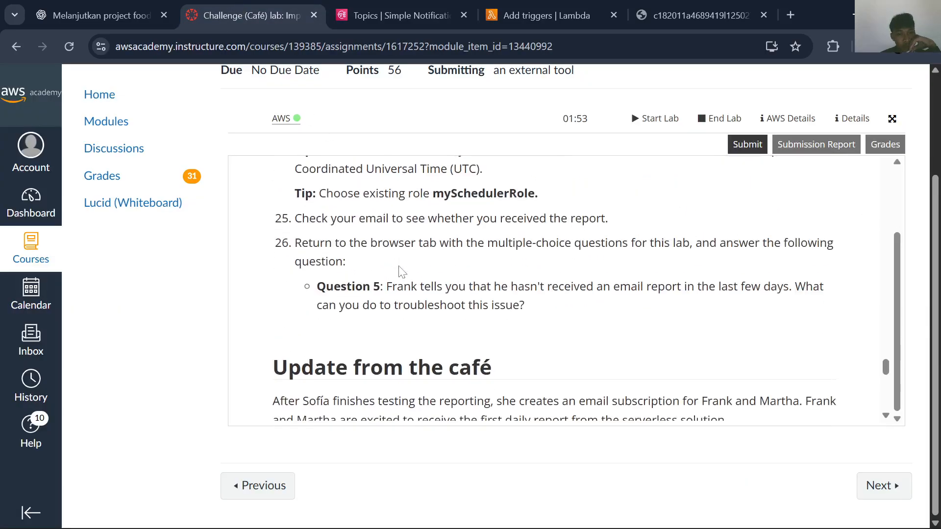
pyautogui.click(544, 16)
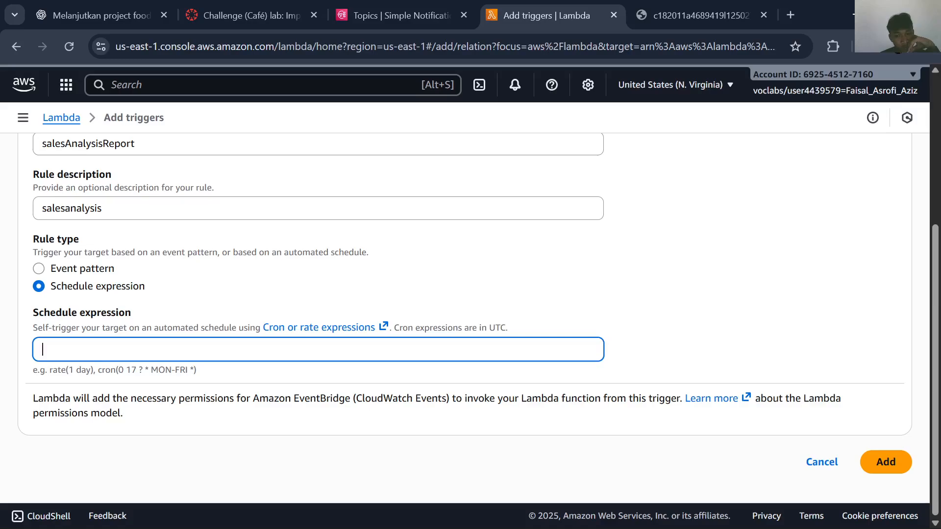
# Open the cron expression examples linked in step 24's hint in a separate tab, placed right after the Add triggers tab
pyautogui.click(275, 6)
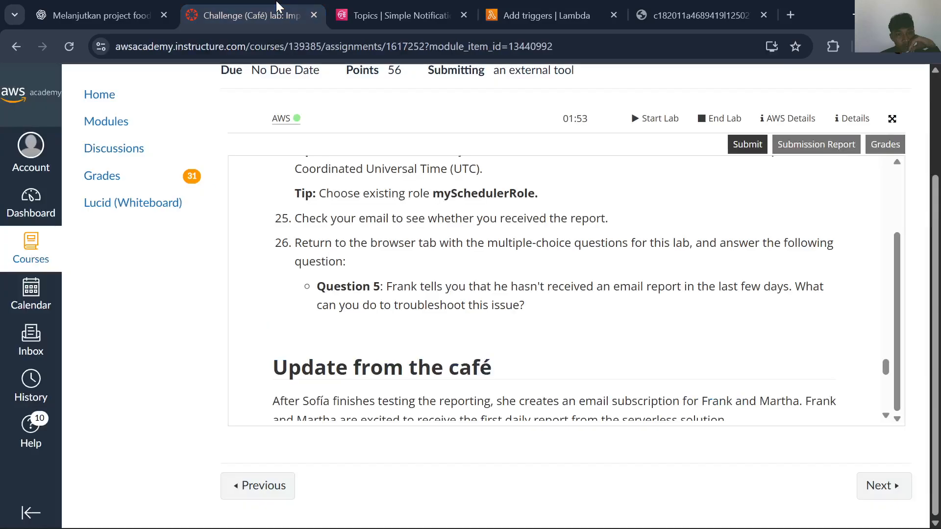
pyautogui.scroll(2, 563, 294)
pyautogui.click(510, 234)
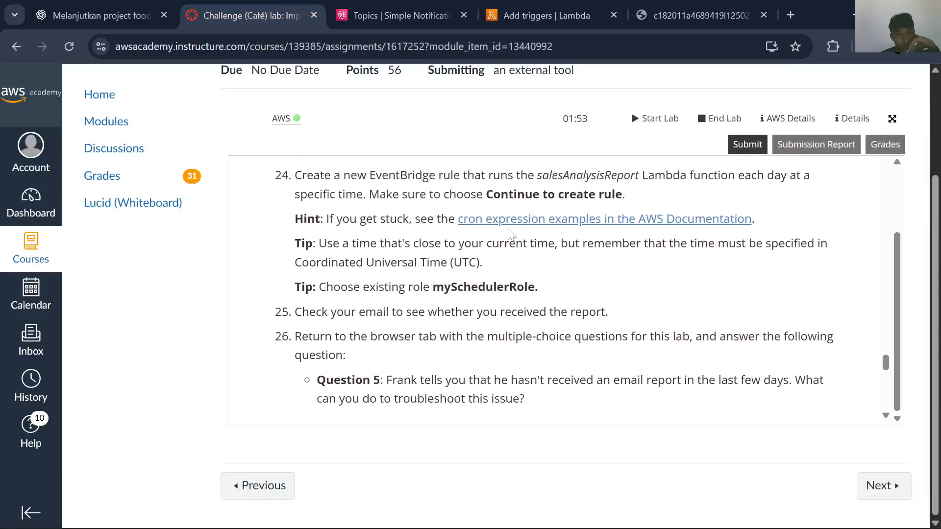
pyautogui.rightClick(504, 219)
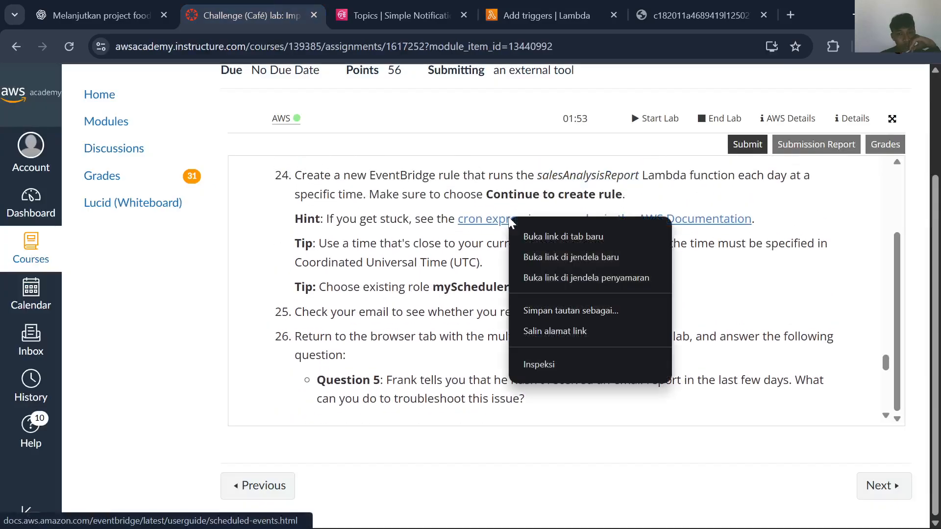
pyautogui.click(532, 243)
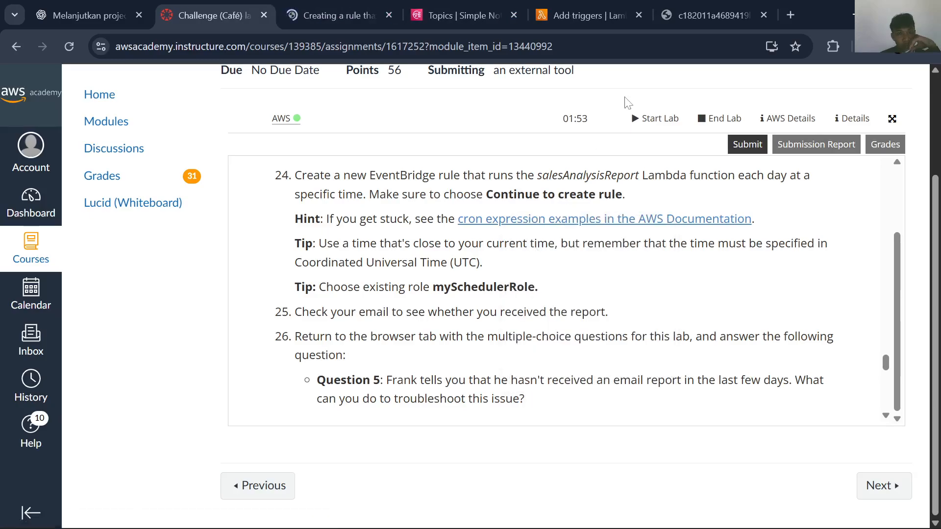
pyautogui.moveTo(345, 4); pyautogui.dragTo(590, 4)
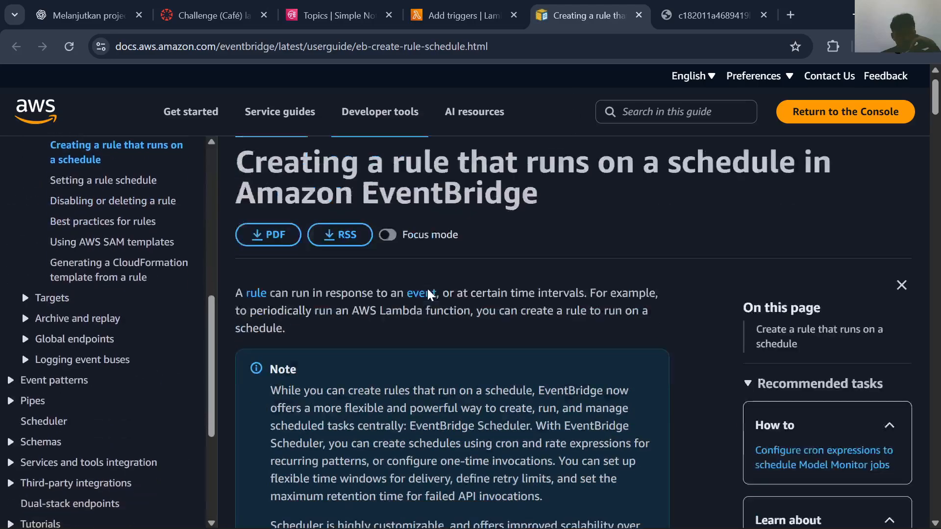
# Read through the EventBridge guide on creating a scheduled rule and look for the topic covering cron expressions
pyautogui.scroll(-15, 427, 289)
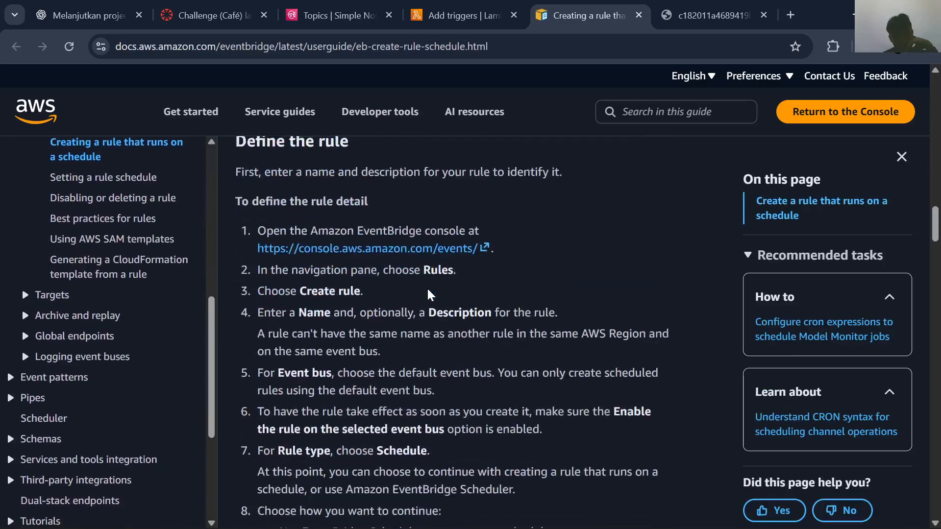
pyautogui.scroll(-5, 428, 293)
pyautogui.scroll(-4, 91, 390)
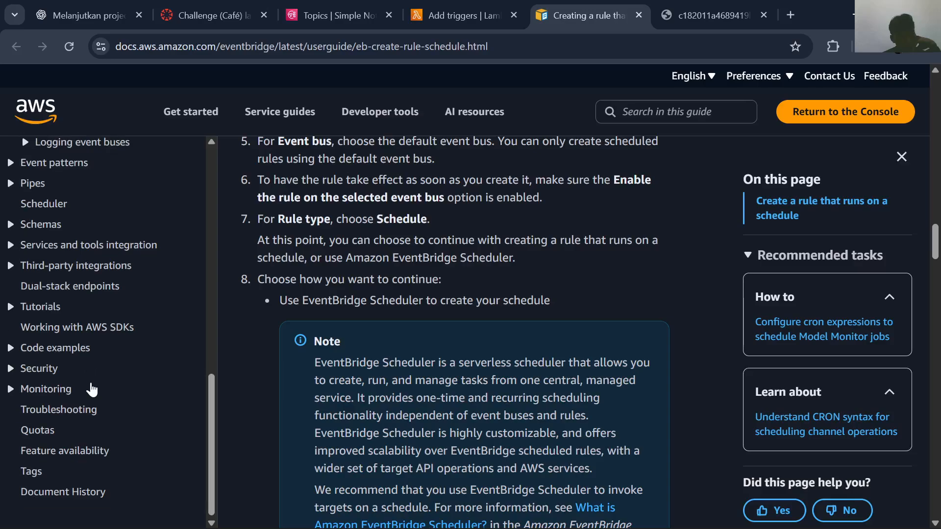
pyautogui.scroll(7, 92, 390)
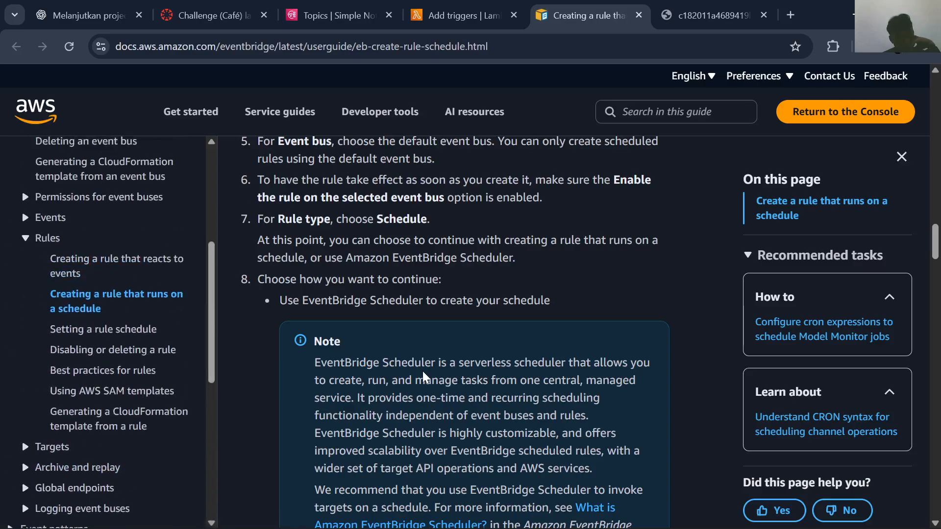
pyautogui.scroll(-12, 424, 377)
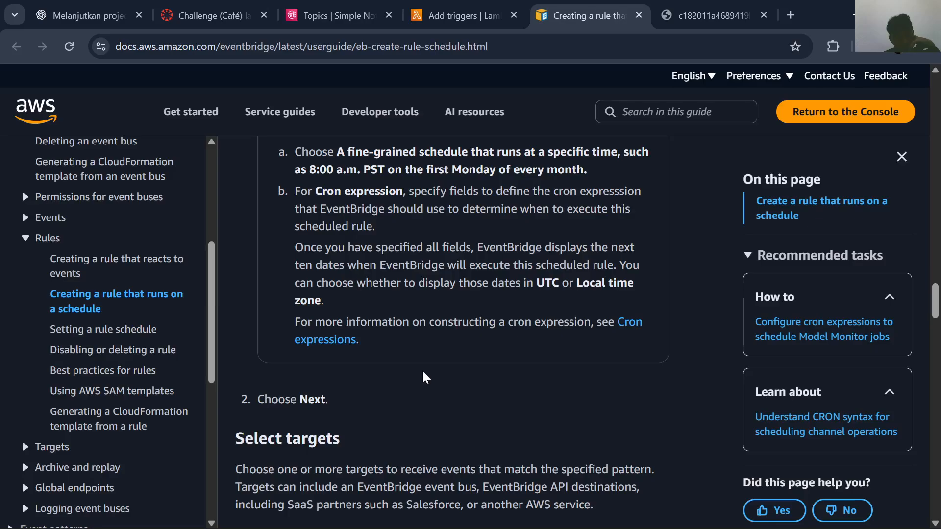
pyautogui.scroll(-10, 425, 377)
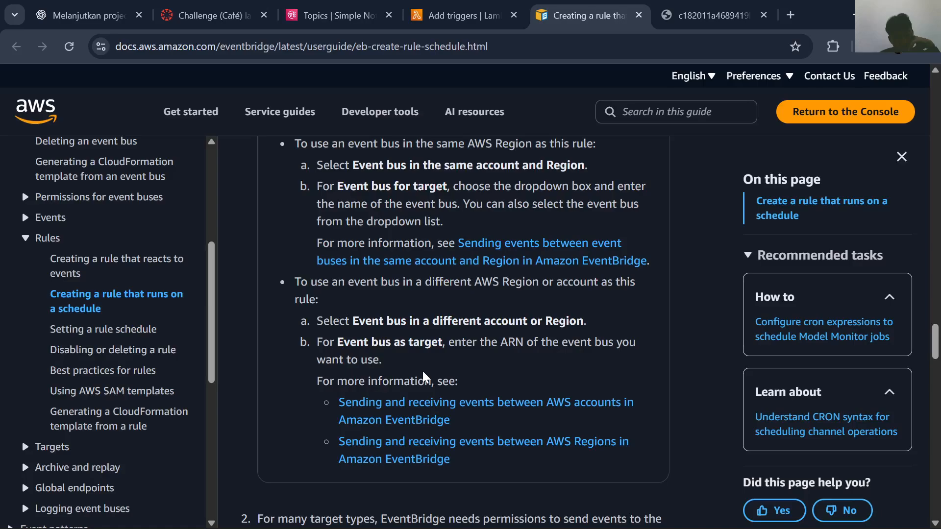
pyautogui.scroll(-4, 90, 398)
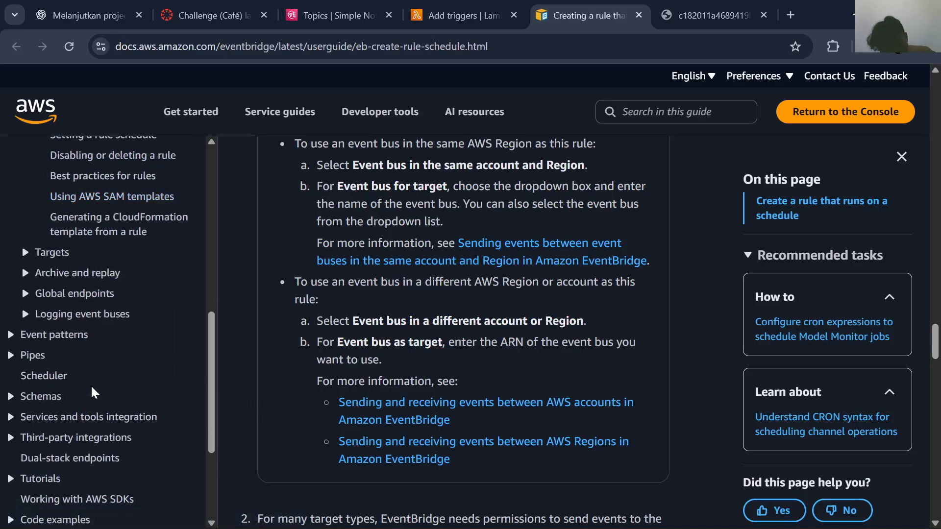
pyautogui.scroll(3, 68, 404)
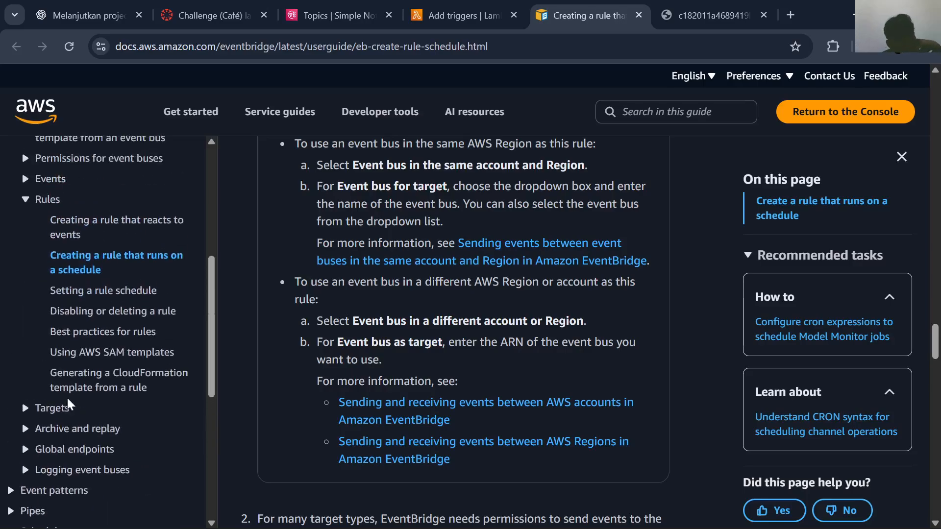
pyautogui.scroll(2, 67, 396)
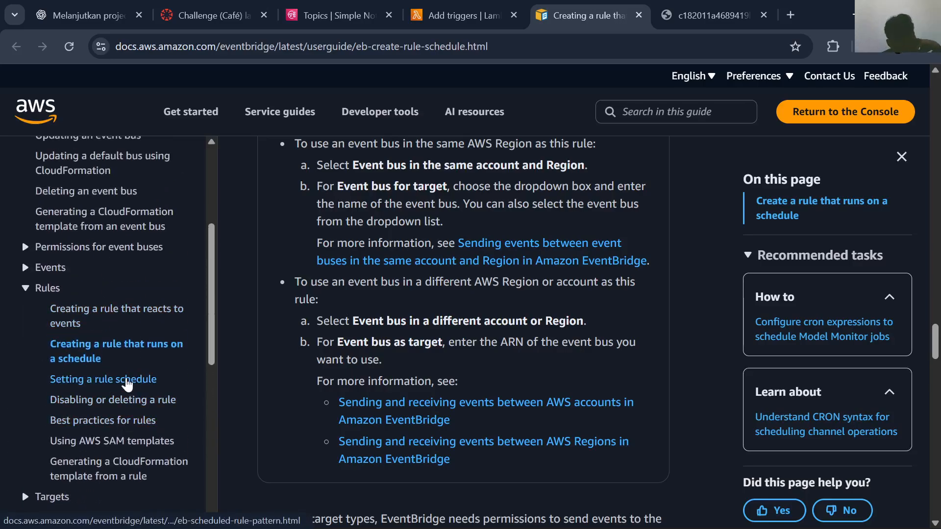
# Open the guide's Setting a rule schedule topic and examine the sample cron strings and the daily rule examples
pyautogui.click(126, 383)
pyautogui.scroll(-8, 321, 378)
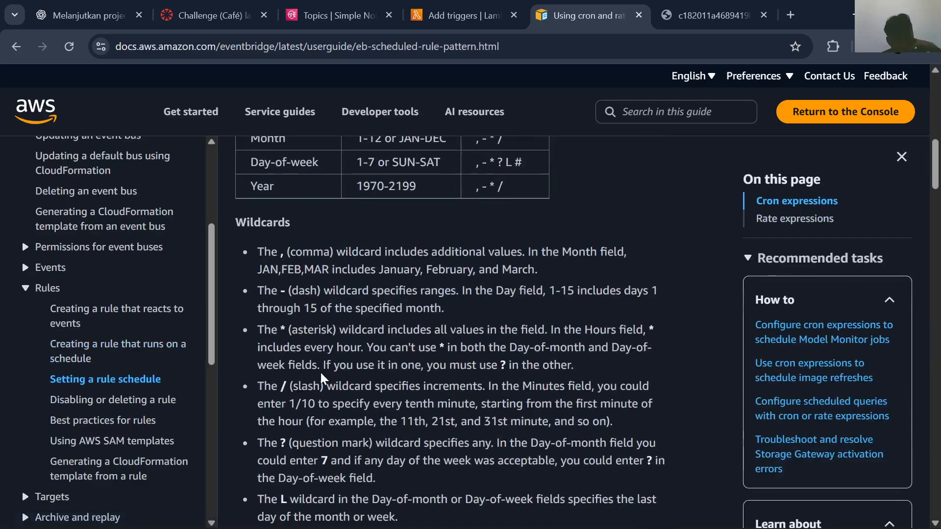
pyautogui.scroll(1, 322, 378)
pyautogui.scroll(-17, 322, 378)
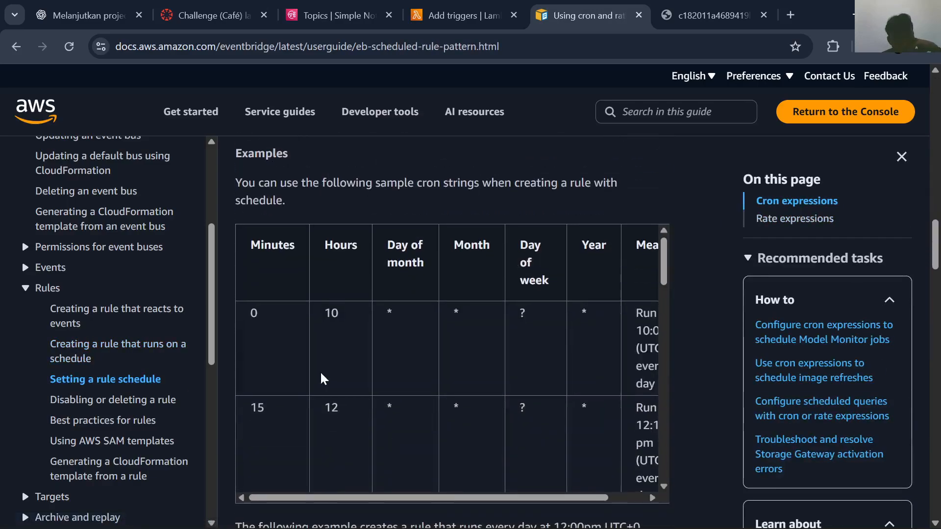
pyautogui.scroll(-5, 322, 378)
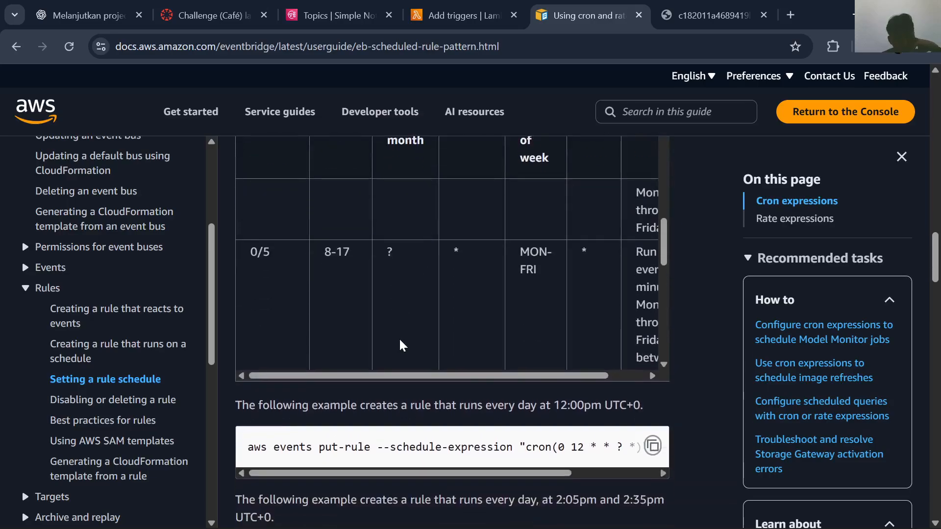
pyautogui.scroll(-2, 400, 345)
pyautogui.scroll(-2, 400, 345)
pyautogui.scroll(-5, 390, 451)
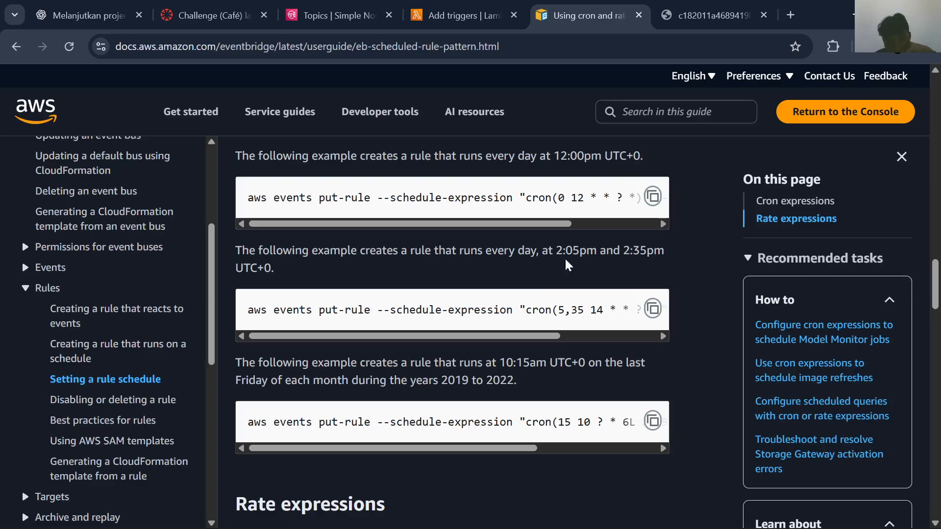
# Copy cron(0 12 * * ? *) from the daily 12:00pm example into the Lambda trigger's schedule expression
pyautogui.hscroll(1, 592, 206)
pyautogui.hscroll(1, 452, 197)
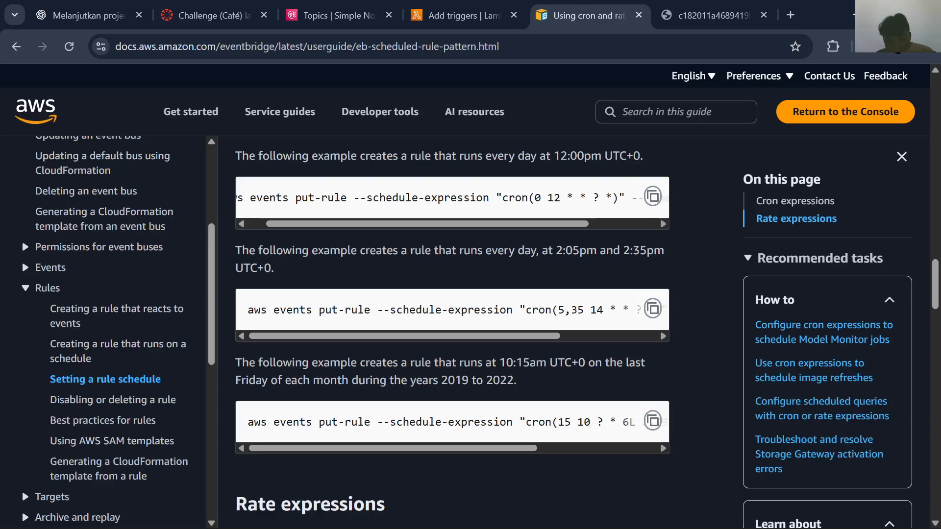
pyautogui.moveTo(619, 197); pyautogui.dragTo(502, 197)
pyautogui.hotkey('ctrl', 'c')
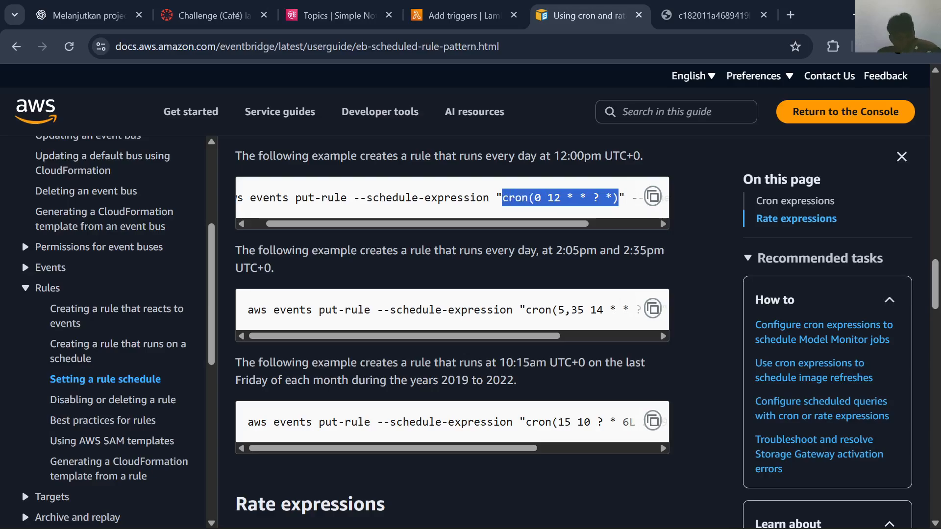
pyautogui.click(460, 15)
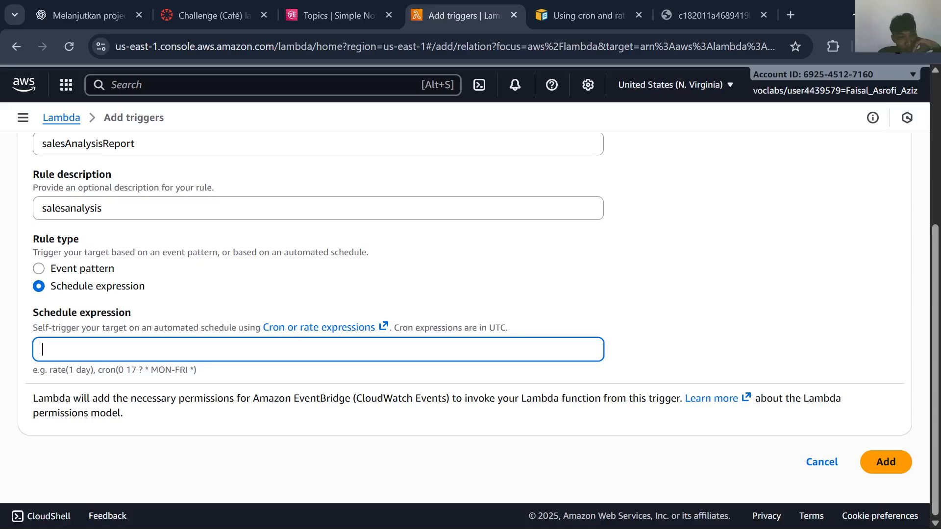
pyautogui.hotkey('ctrl', 'v')
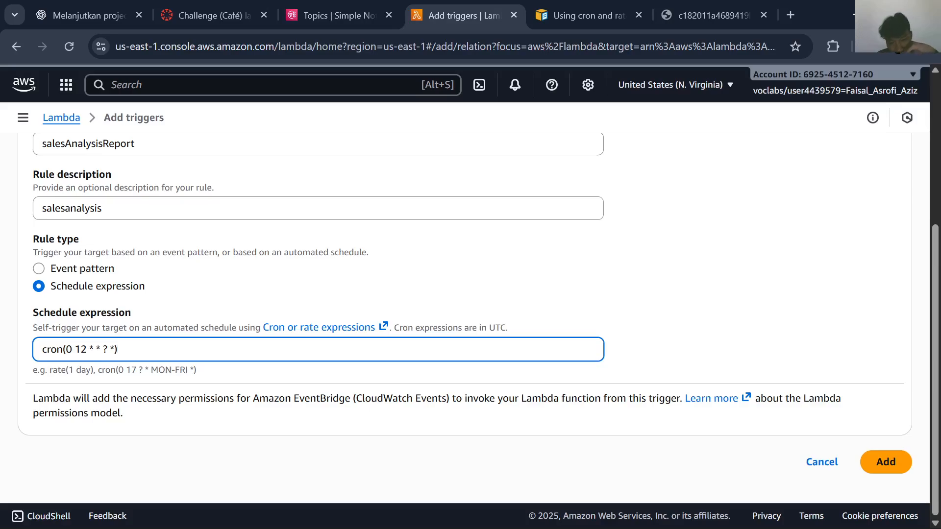
# Change the schedule expression to cron(022 * * ? *) and try to add the trigger
pyautogui.press('Left')
pyautogui.press('Left')
pyautogui.press('Left')
pyautogui.press('Left')
pyautogui.press('Left')
pyautogui.press('Left')
pyautogui.press('Left')
pyautogui.press('Left')
pyautogui.press('Left')
pyautogui.press('Left')
pyautogui.press('BackSpace')
pyautogui.press('Delete')
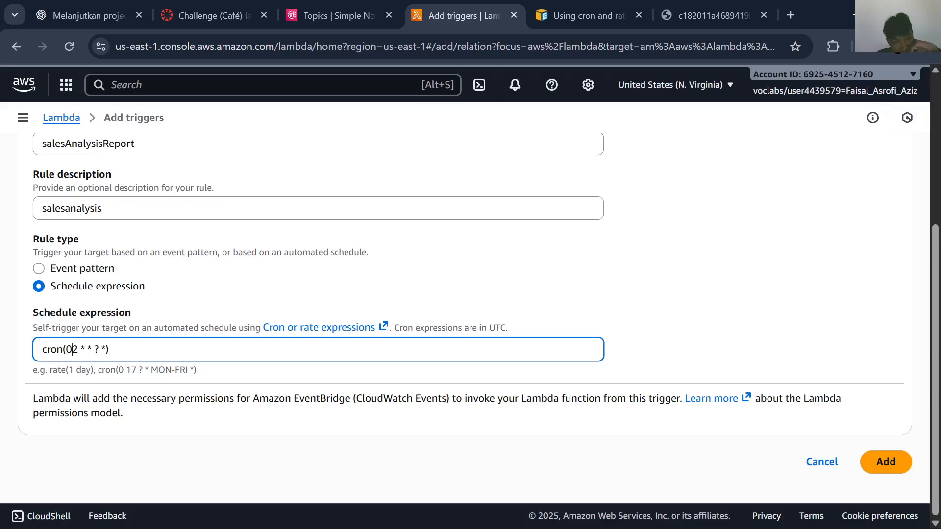
pyautogui.write('2')
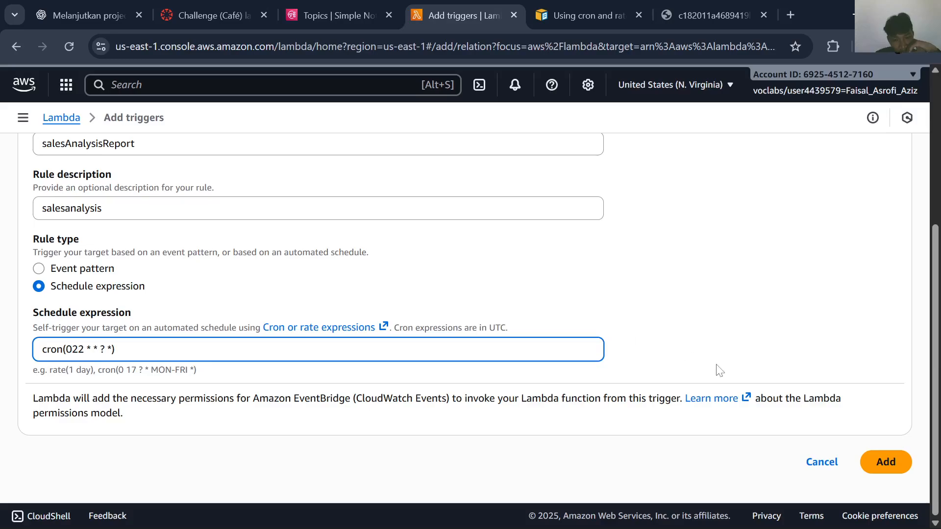
pyautogui.click(882, 462)
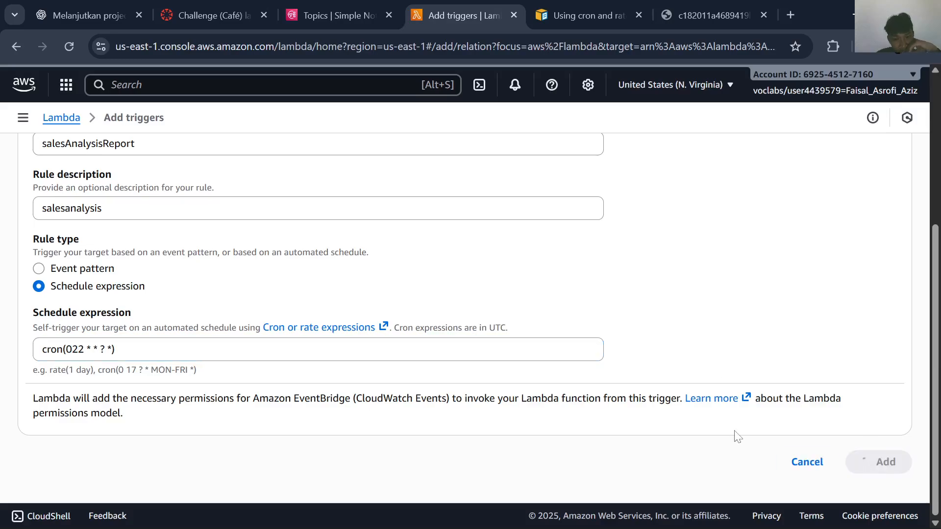
pyautogui.scroll(-2, 600, 359)
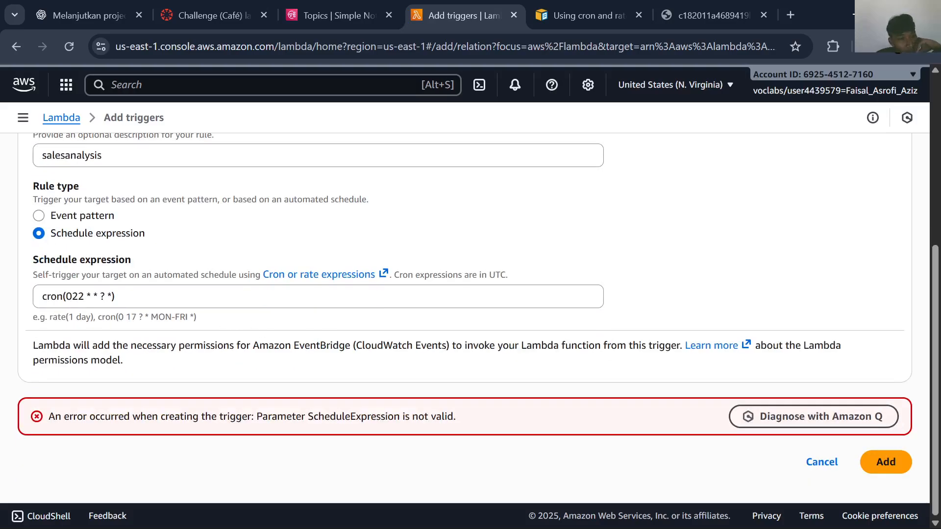
# Correct the cron schedule expression and add the EventBridge trigger to the salesAnalysisReport function
pyautogui.click(98, 297)
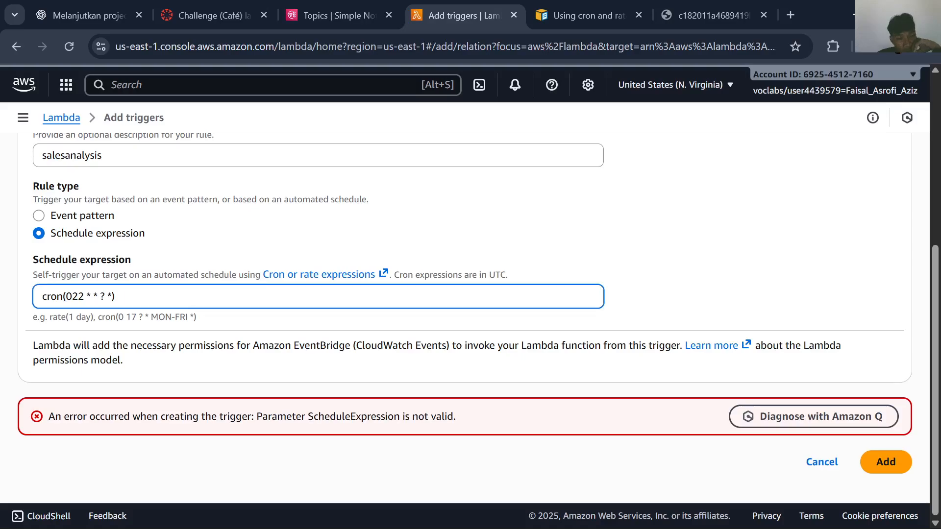
pyautogui.press('Left')
pyautogui.press('Left')
pyautogui.press('Left')
pyautogui.click(881, 461)
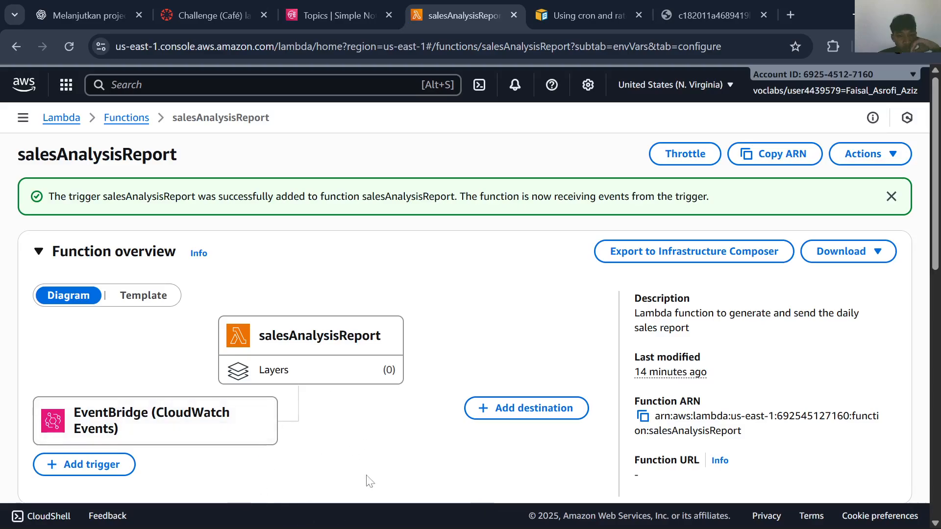
# Switch to Gmail in a new browser tab and examine the Daily Sales Analysis Report email from Sales Report Topic
pyautogui.click(790, 14)
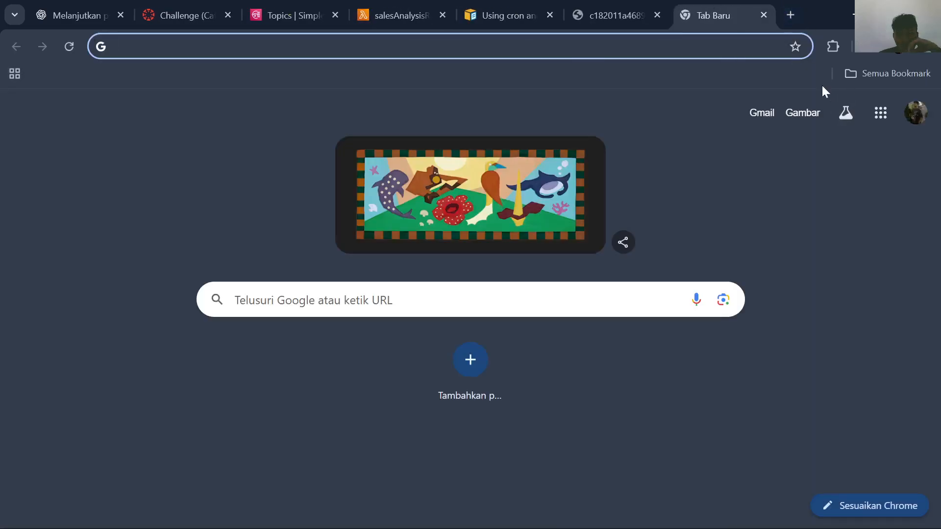
pyautogui.click(755, 116)
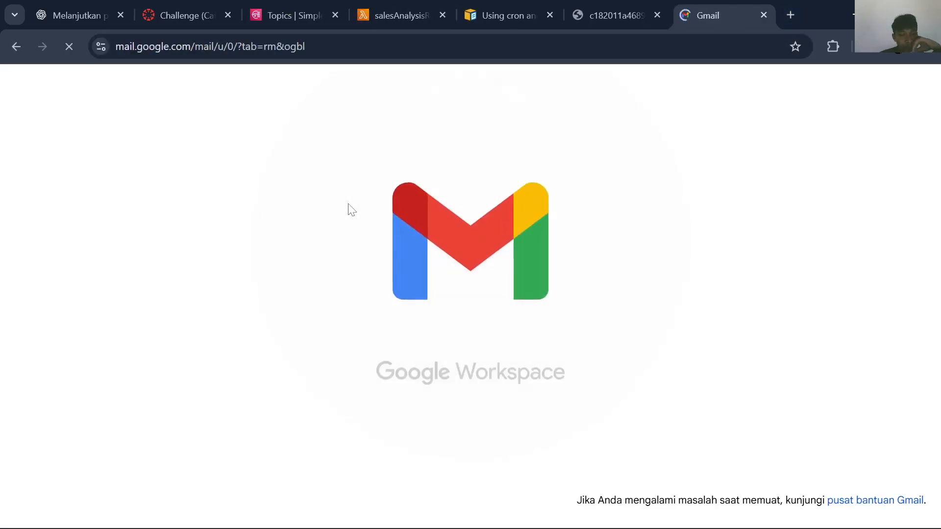
pyautogui.doubleClick(297, 208)
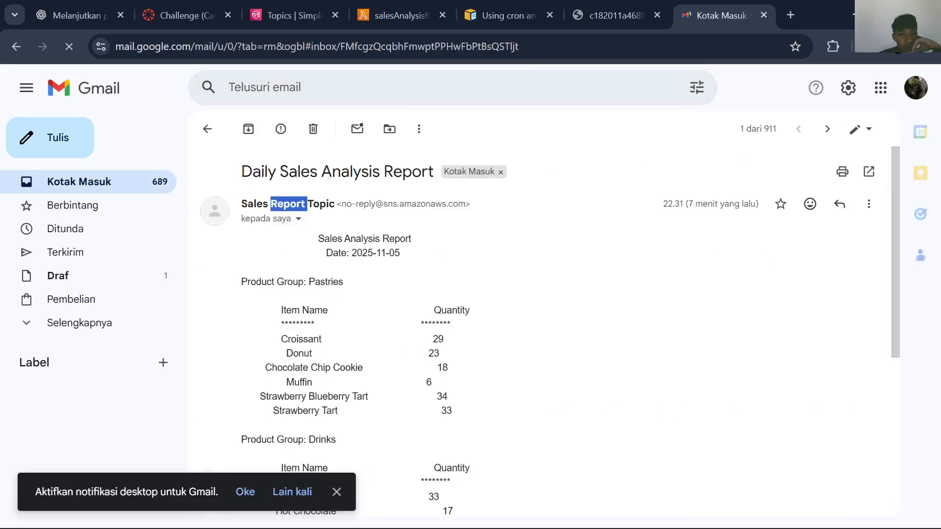
pyautogui.scroll(-6, 333, 255)
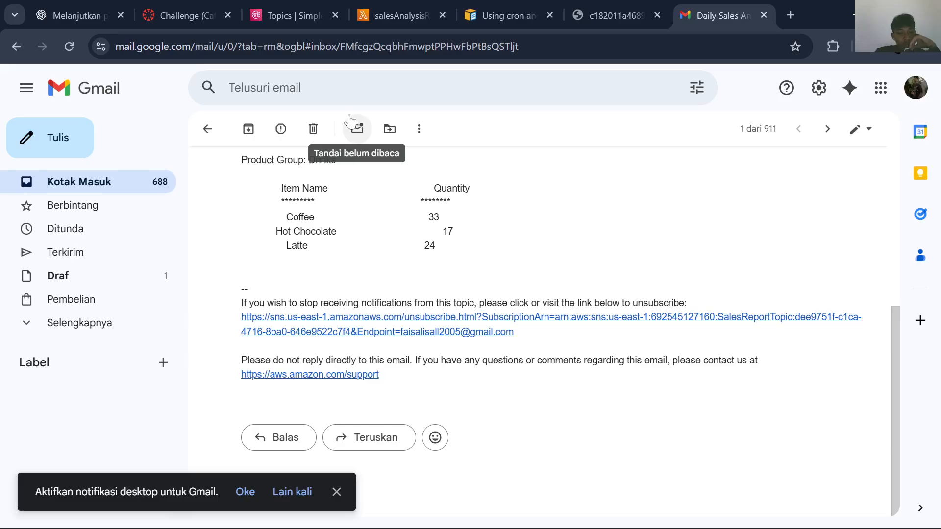
pyautogui.scroll(3, 329, 228)
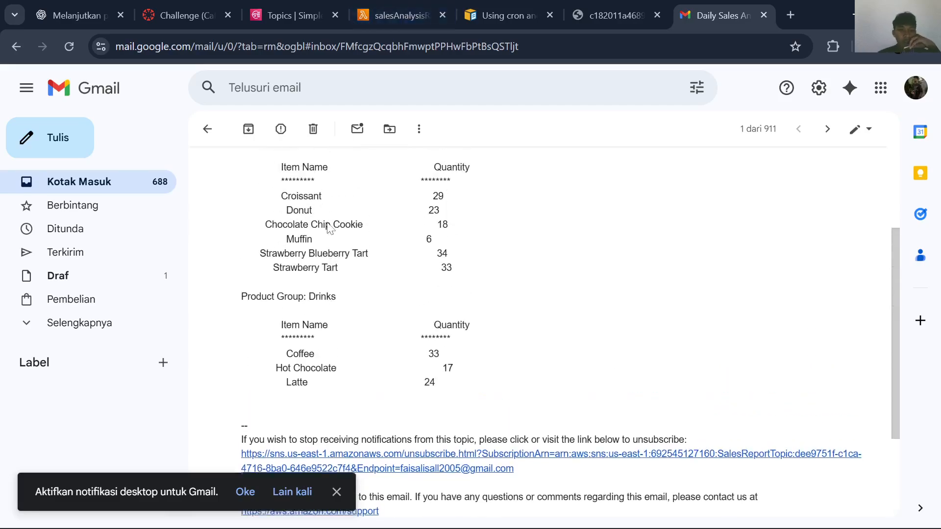
pyautogui.scroll(3, 328, 228)
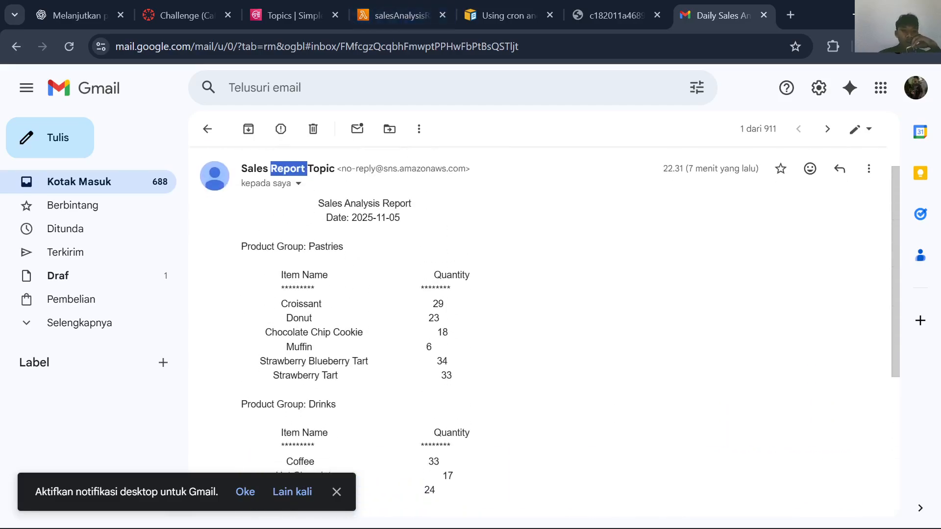
pyautogui.scroll(-2, 358, 290)
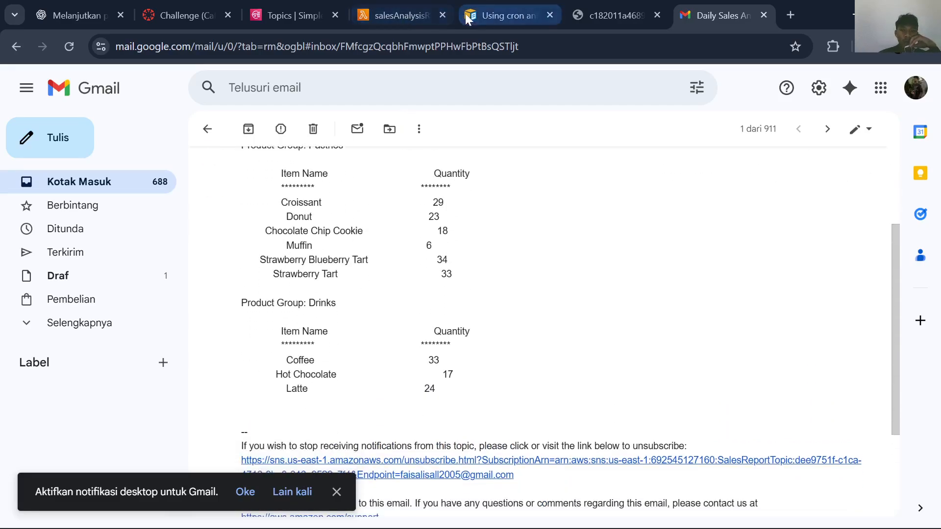
pyautogui.click(468, 18)
pyautogui.click(300, 8)
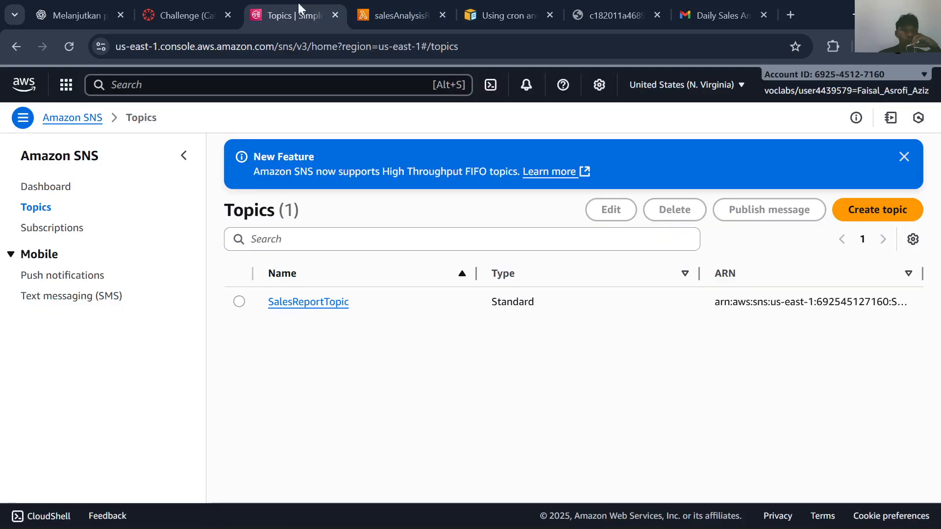
pyautogui.click(211, 9)
pyautogui.scroll(5, 365, 214)
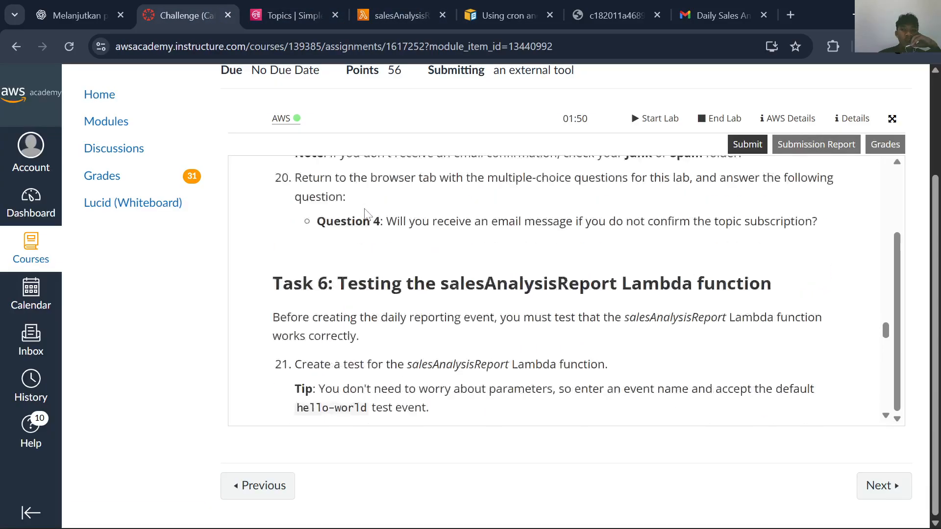
pyautogui.scroll(15, 365, 214)
pyautogui.scroll(-5, 367, 213)
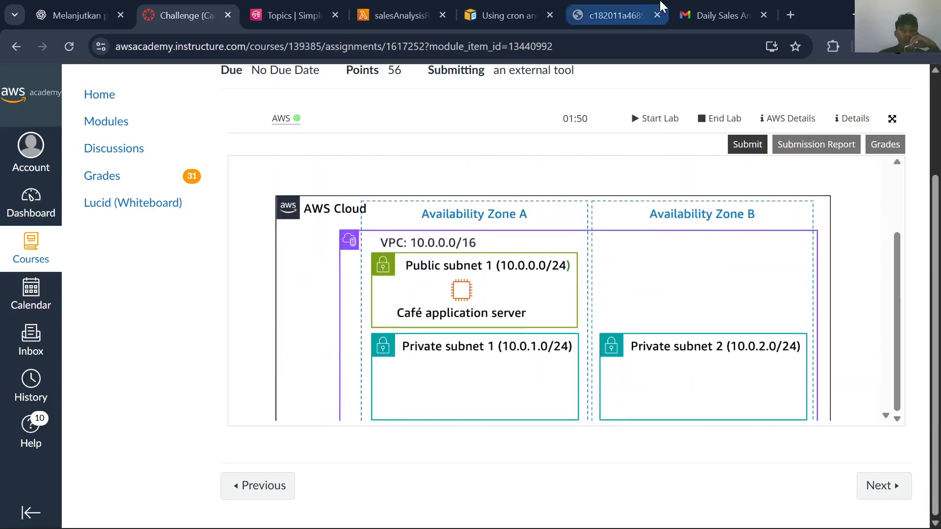
# Submit the Python packages answer to Question 1 on the Module 13 Challenge Lab Questions page and return to the question list
pyautogui.click(662, 7)
pyautogui.scroll(6, 229, 284)
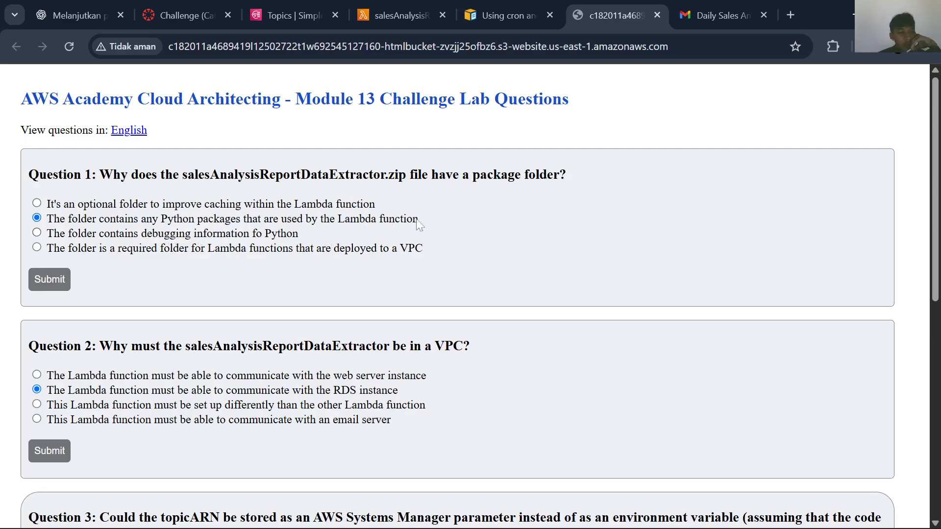
pyautogui.scroll(-2, 337, 255)
pyautogui.scroll(-3, 337, 255)
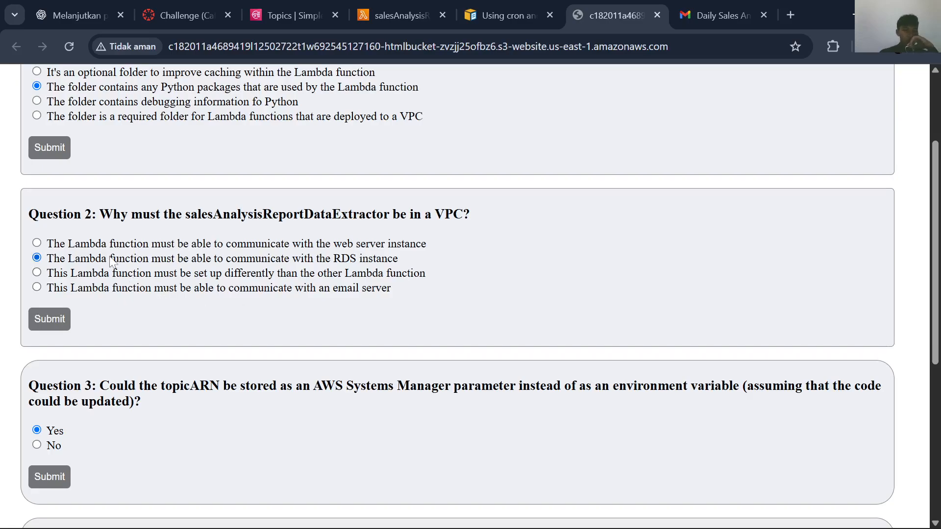
pyautogui.scroll(1, 158, 271)
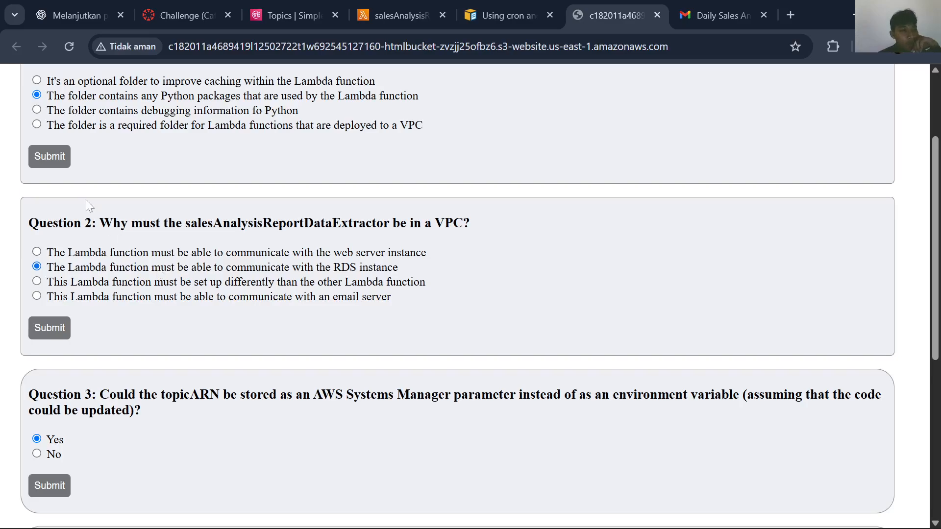
pyautogui.scroll(1, 86, 199)
pyautogui.click(62, 197)
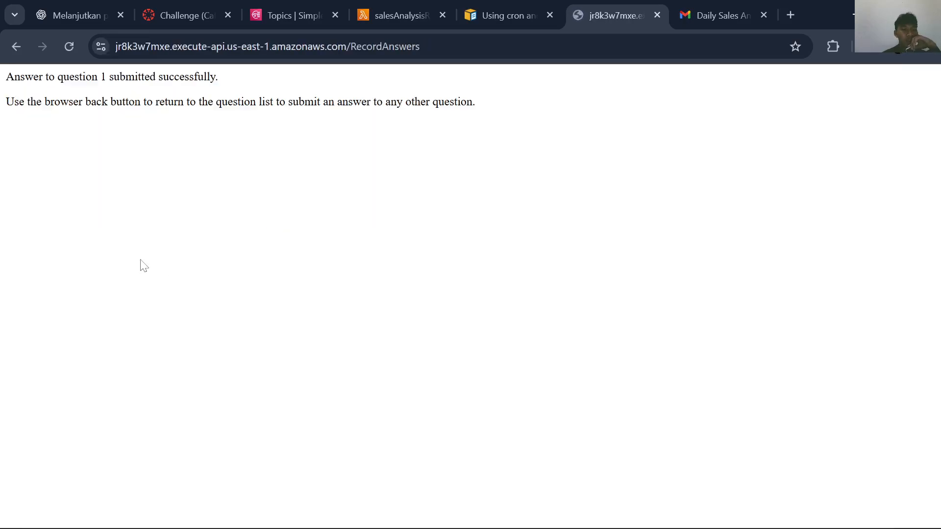
pyautogui.click(16, 46)
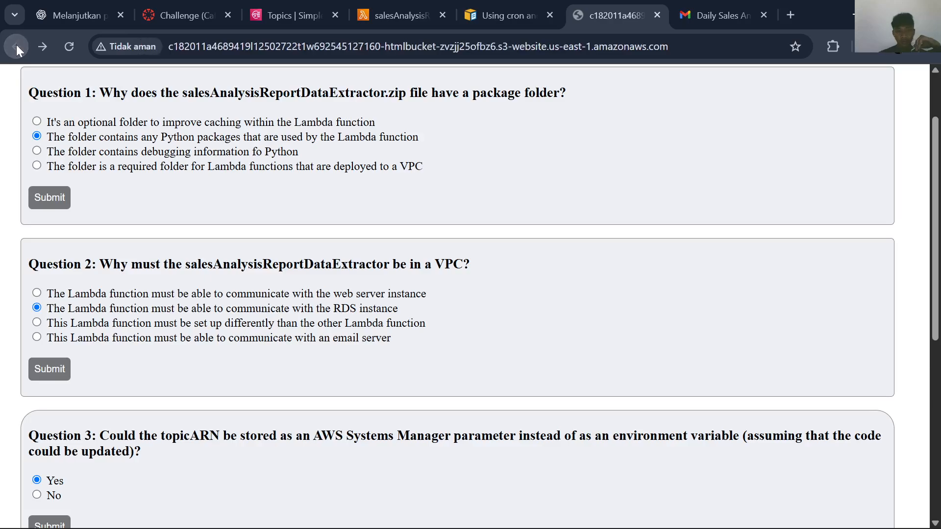
# Translate the text of Question 2, on why salesAnalysisReportDataExtractor must be in a VPC, into Indonesian and close the translation
pyautogui.moveTo(100, 264); pyautogui.dragTo(476, 266)
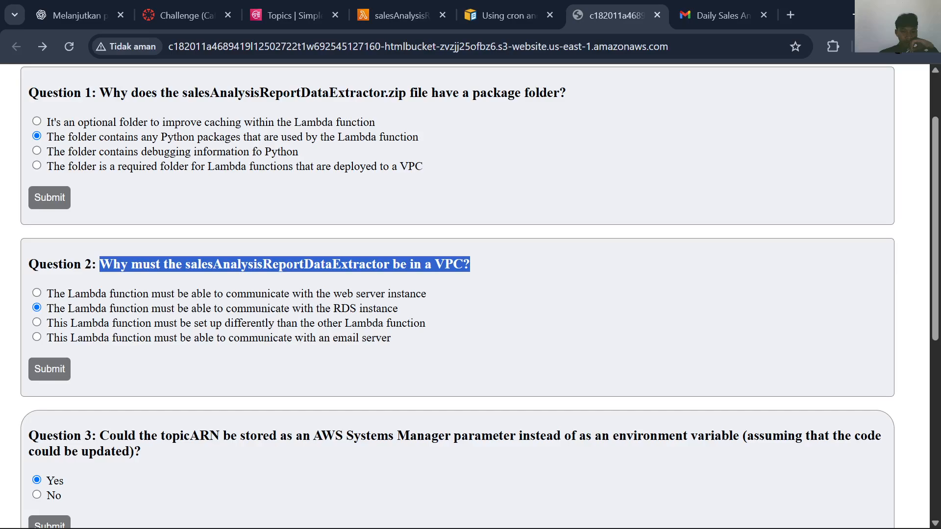
pyautogui.rightClick(440, 263)
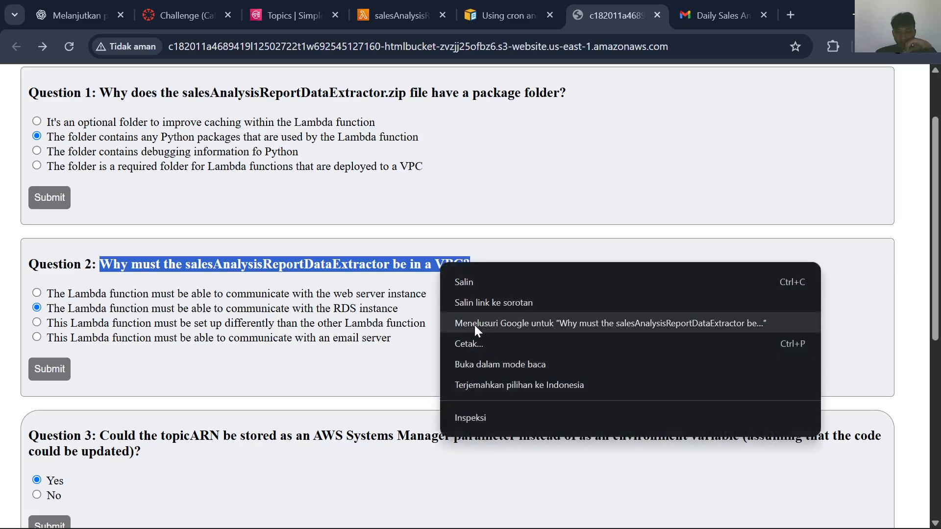
pyautogui.click(521, 382)
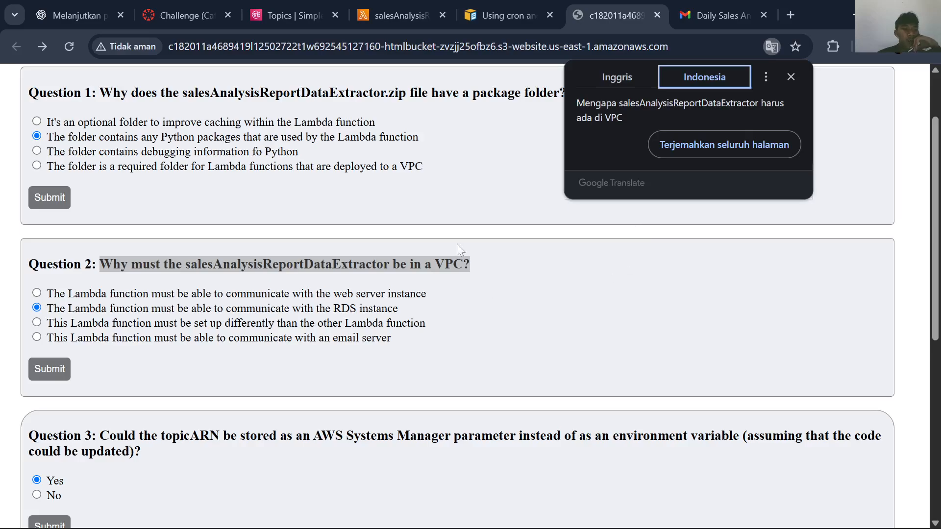
pyautogui.click(432, 235)
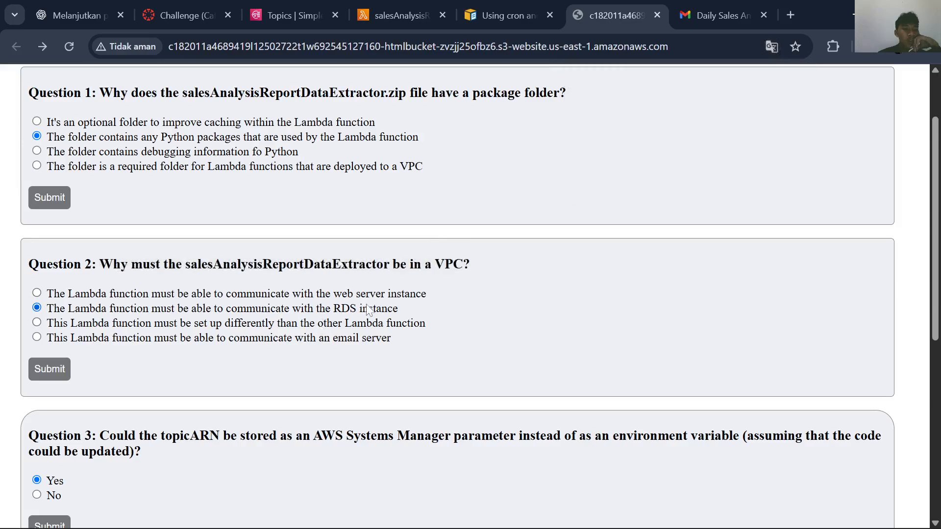
# Examine Question 3 about storing the topicARN as an AWS Systems Manager parameter instead of an environment variable
pyautogui.scroll(-2, 336, 321)
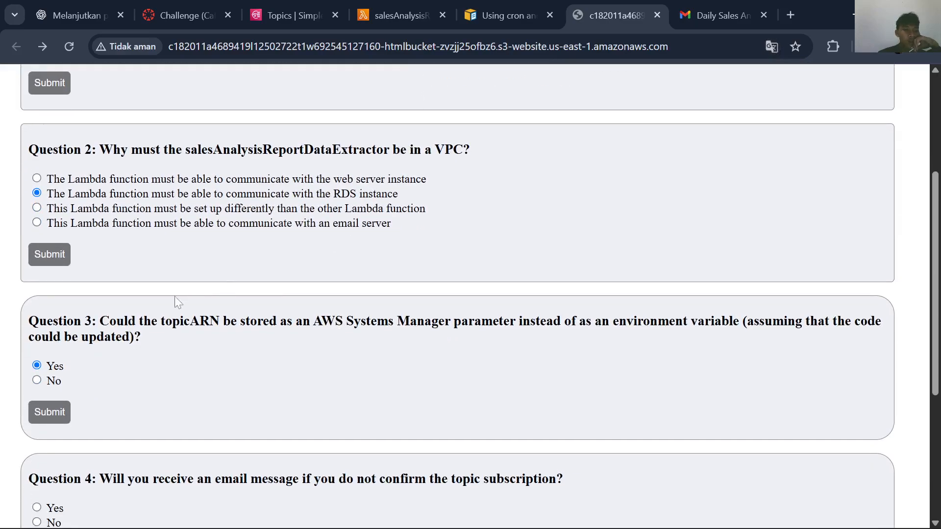
pyautogui.moveTo(142, 338); pyautogui.dragTo(99, 321)
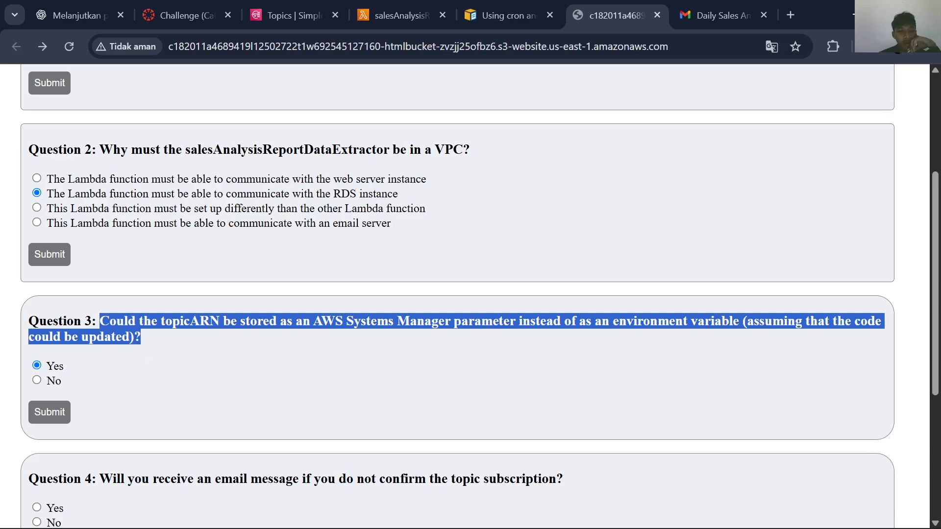
pyautogui.click(127, 305)
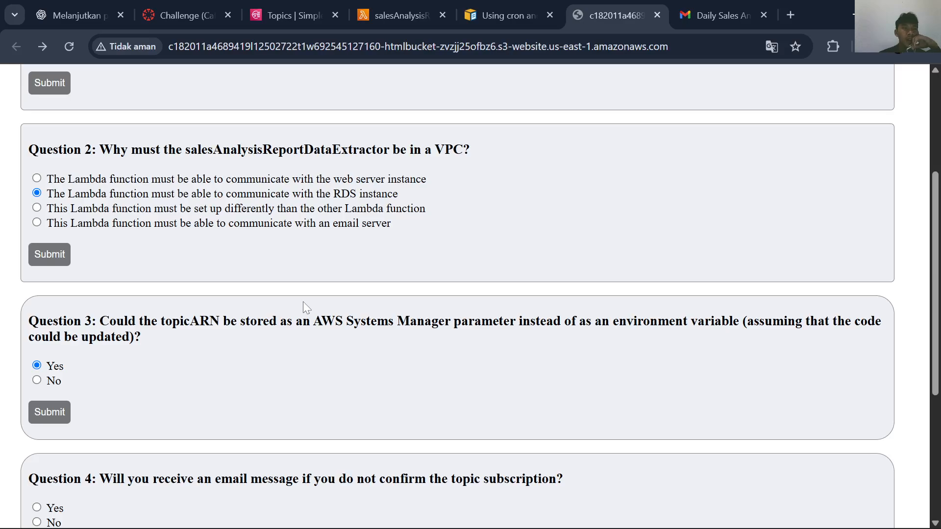
pyautogui.scroll(-1, 303, 303)
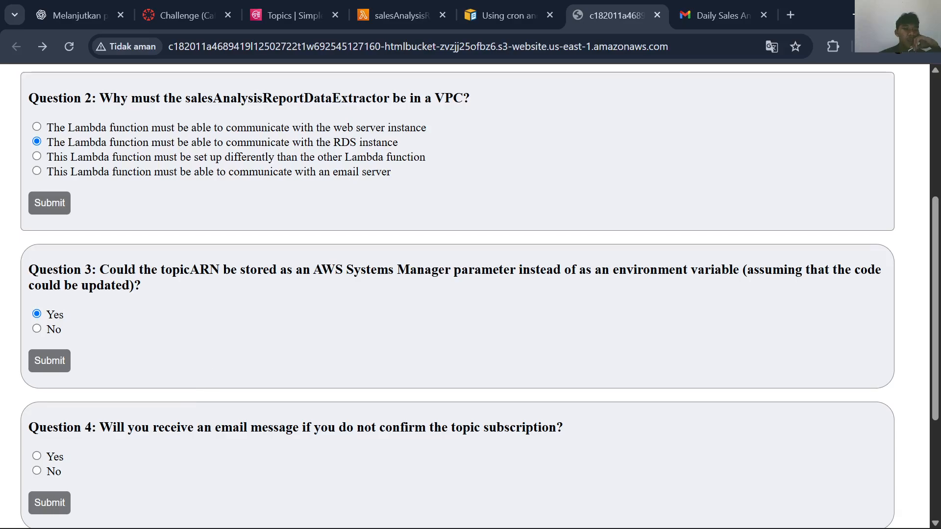
pyautogui.doubleClick(258, 270)
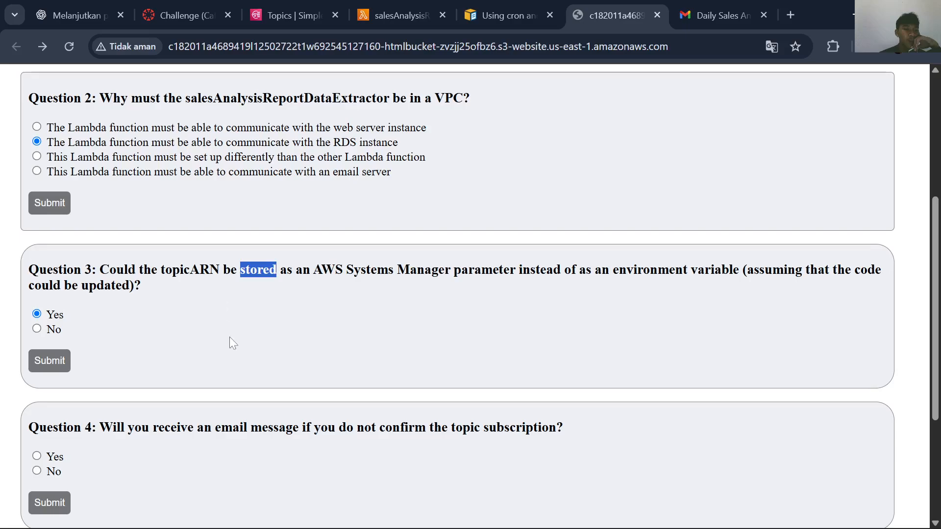
pyautogui.scroll(-2, 229, 338)
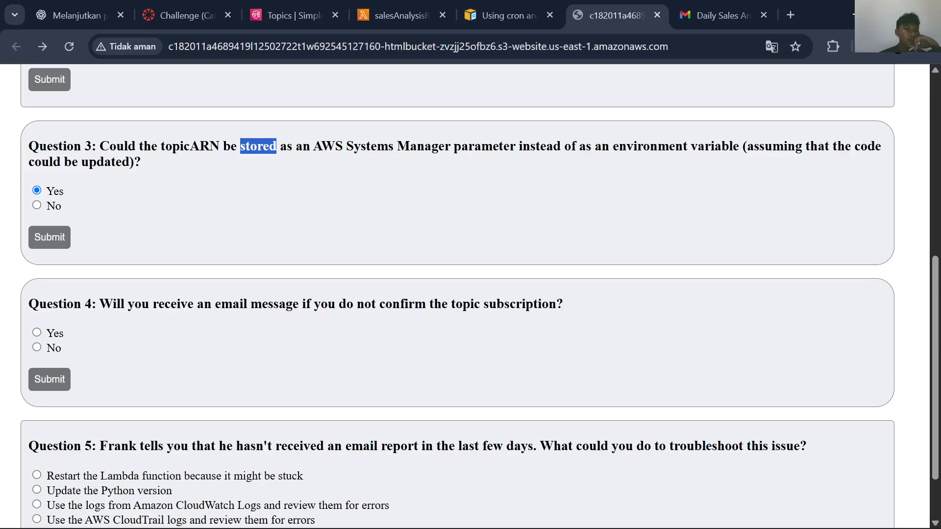
pyautogui.moveTo(190, 146); pyautogui.dragTo(230, 146)
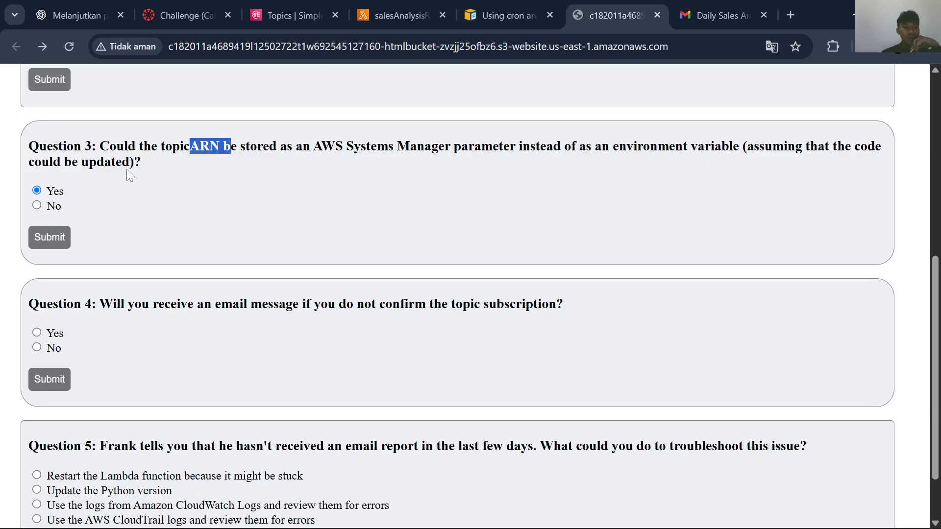
pyautogui.click(167, 142)
# Translate Question 4, on the unconfirmed topic subscription, into Indonesian and select No as its answer
pyautogui.scroll(-1, 115, 294)
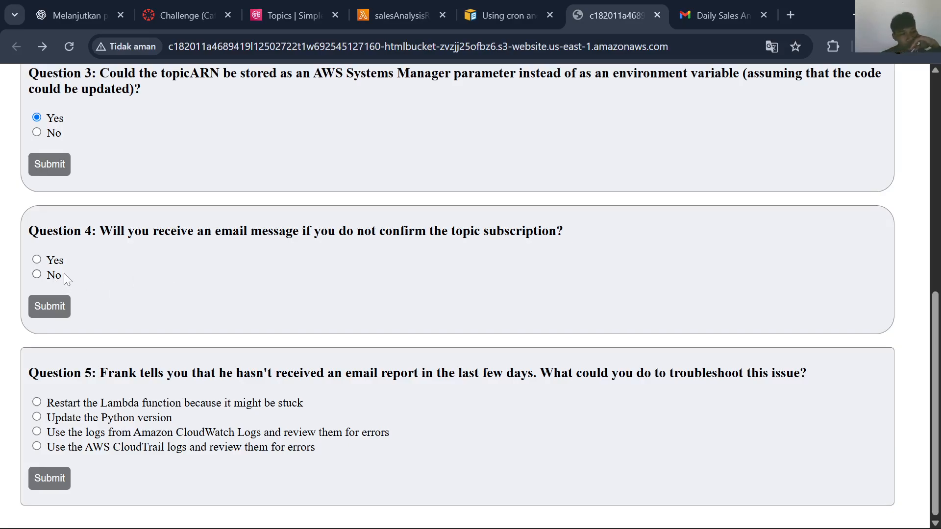
pyautogui.moveTo(100, 231); pyautogui.dragTo(567, 237)
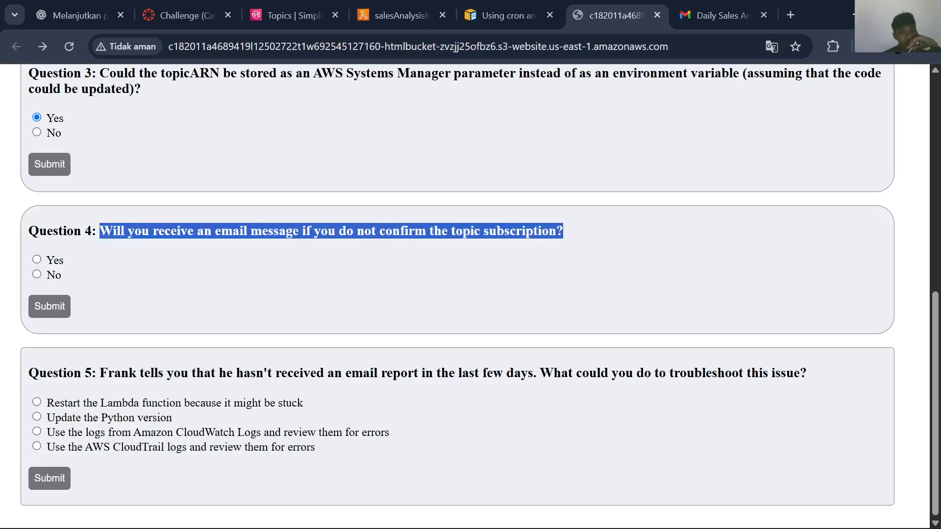
pyautogui.rightClick(537, 232)
pyautogui.click(572, 351)
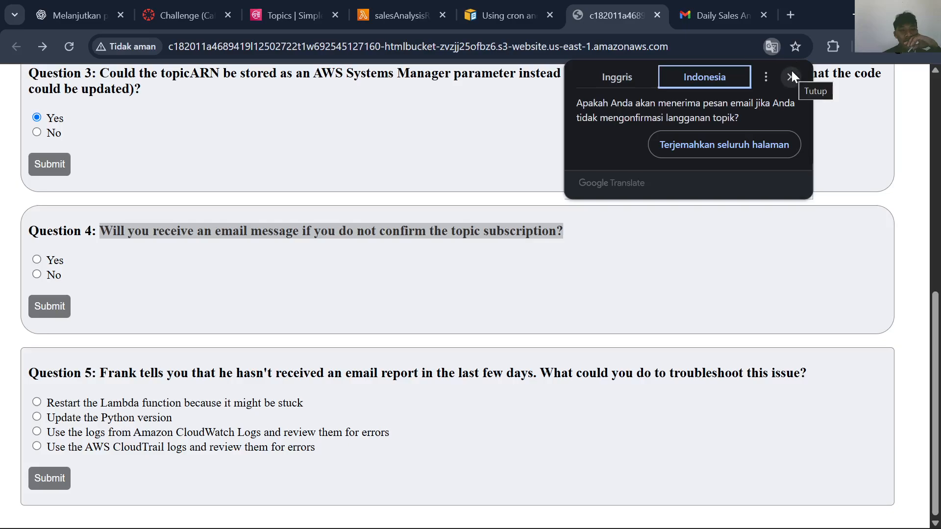
pyautogui.click(792, 74)
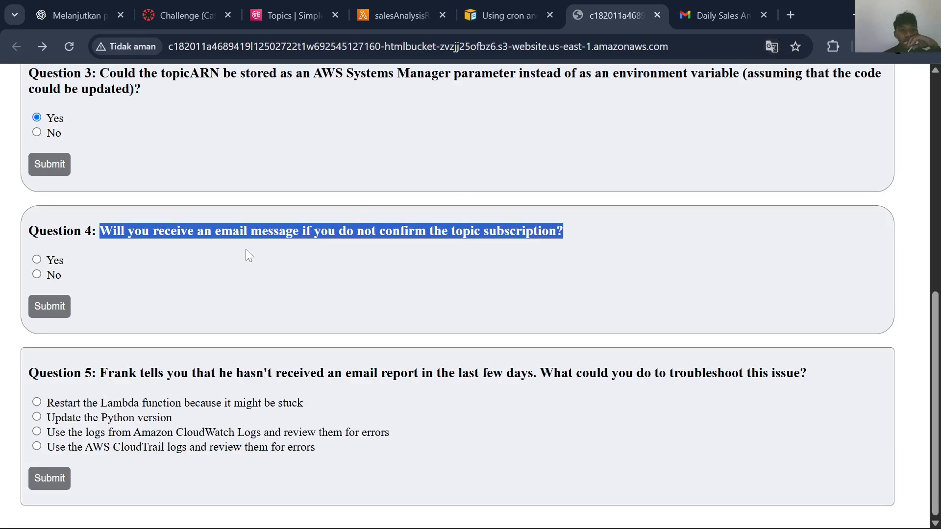
pyautogui.click(55, 277)
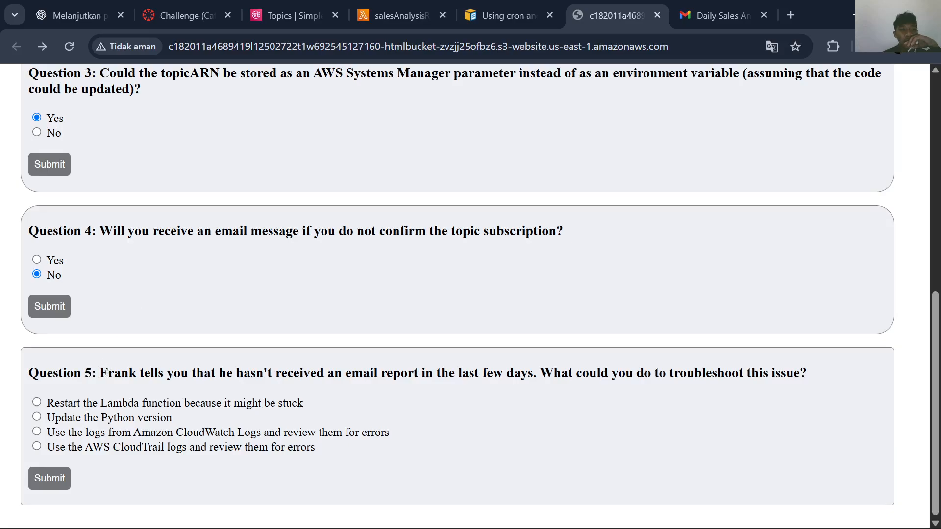
# Answer Question 5 with "Use the logs from Amazon CloudWatch Logs and review them for errors" and submit it
pyautogui.moveTo(100, 373); pyautogui.dragTo(725, 373)
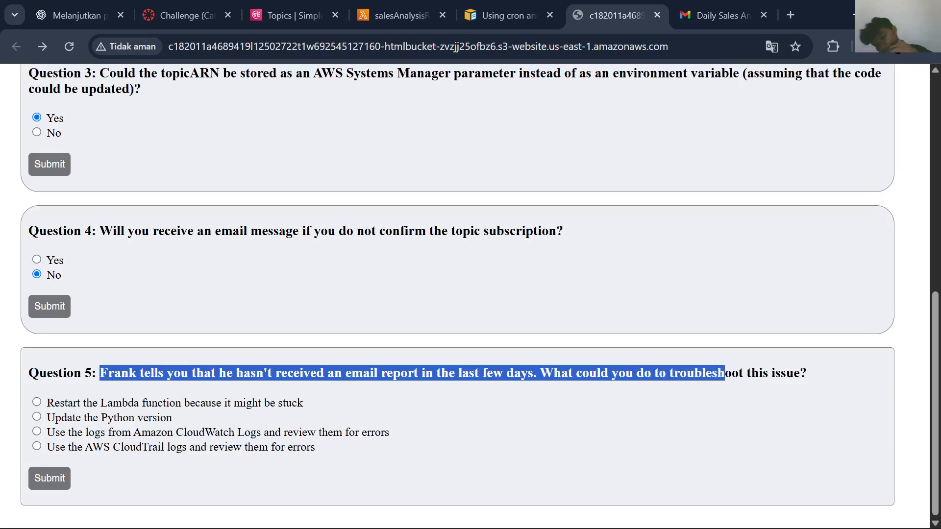
pyautogui.moveTo(810, 377); pyautogui.dragTo(99, 373)
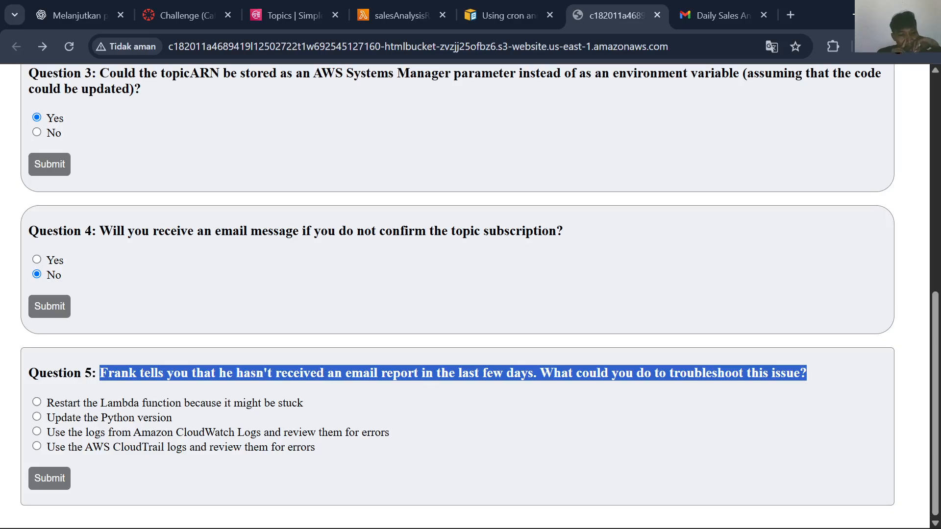
pyautogui.click(247, 436)
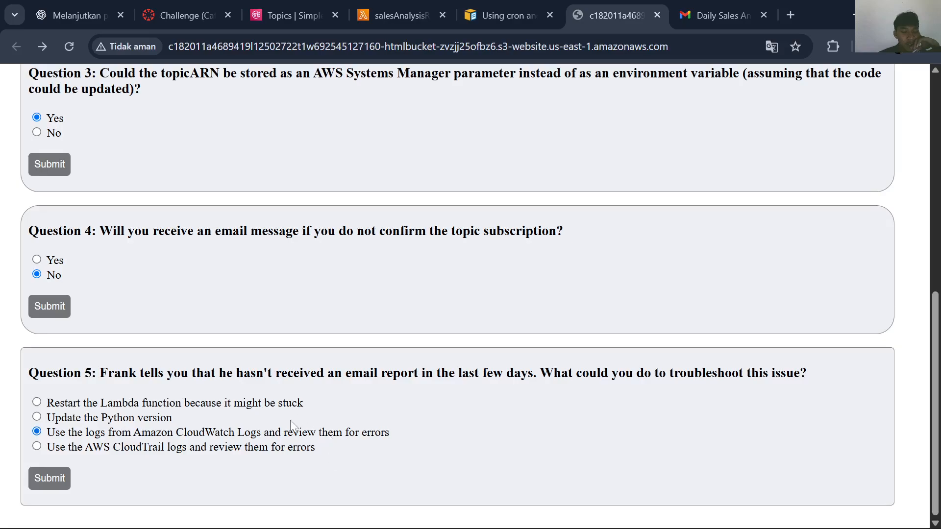
pyautogui.click(51, 471)
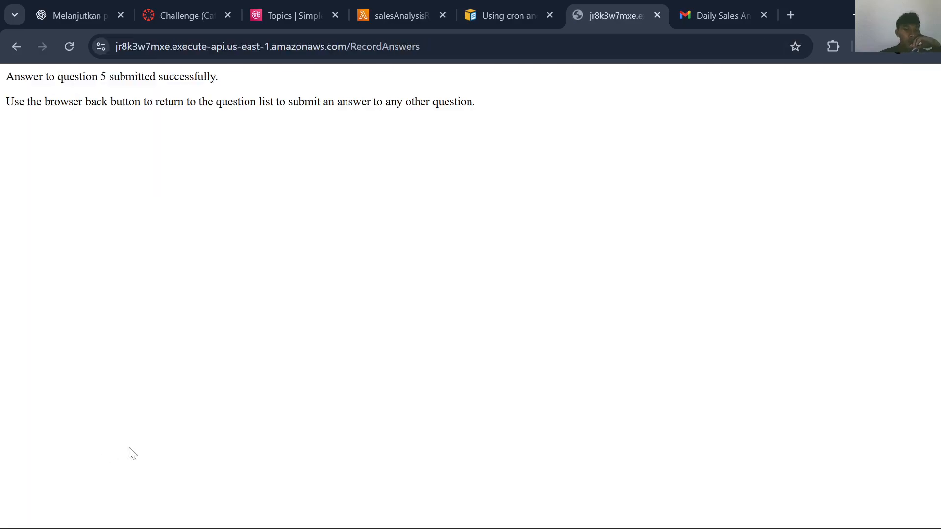
# Return to the question list and submit the answers No for Question 4 and Yes for Question 3
pyautogui.click(16, 46)
pyautogui.click(46, 296)
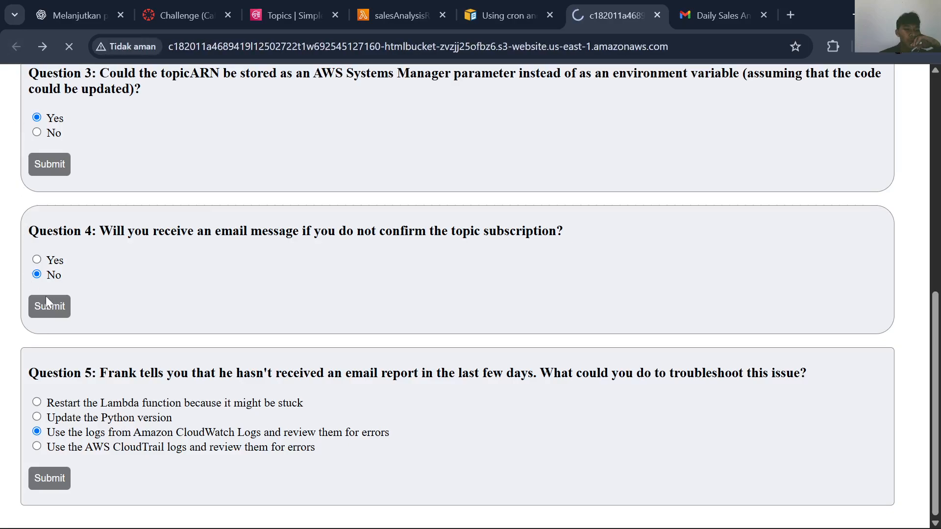
pyautogui.click(16, 46)
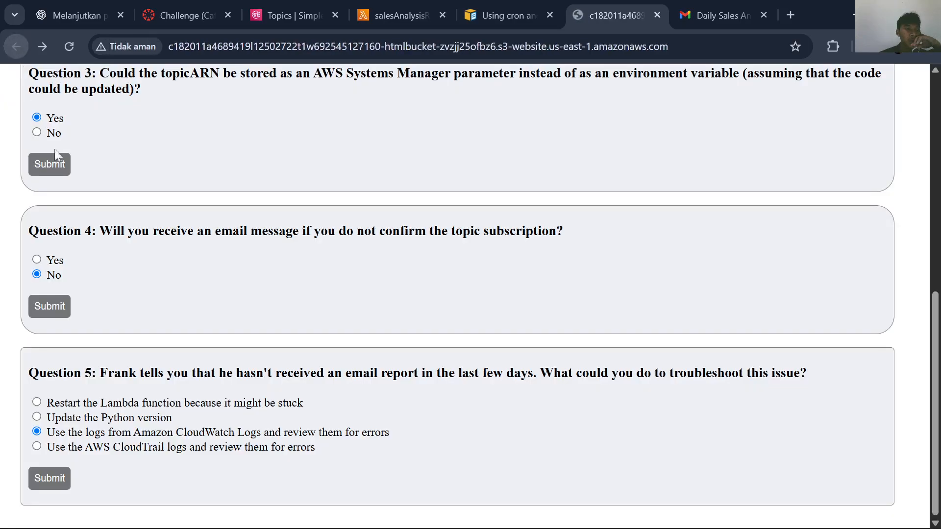
pyautogui.click(57, 157)
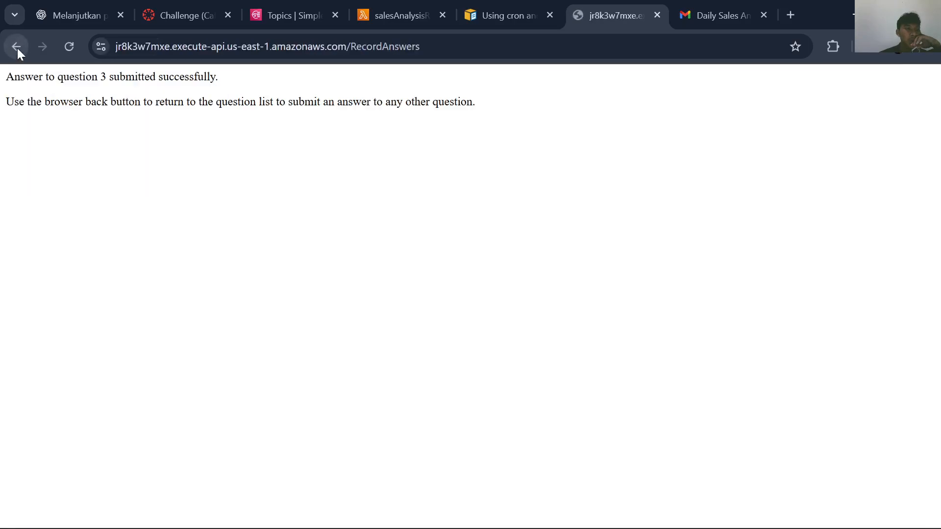
pyautogui.click(16, 47)
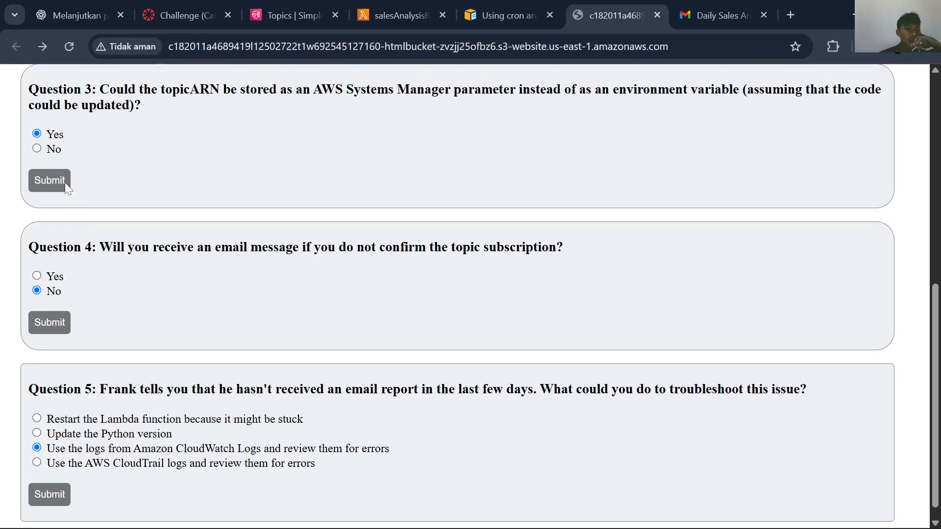
pyautogui.click(65, 182)
pyautogui.click(17, 48)
# Submit the Question 2 answer about communicating with the RDS instance and the Question 1 answer about Python packages used by the Lambda function
pyautogui.scroll(3, 87, 188)
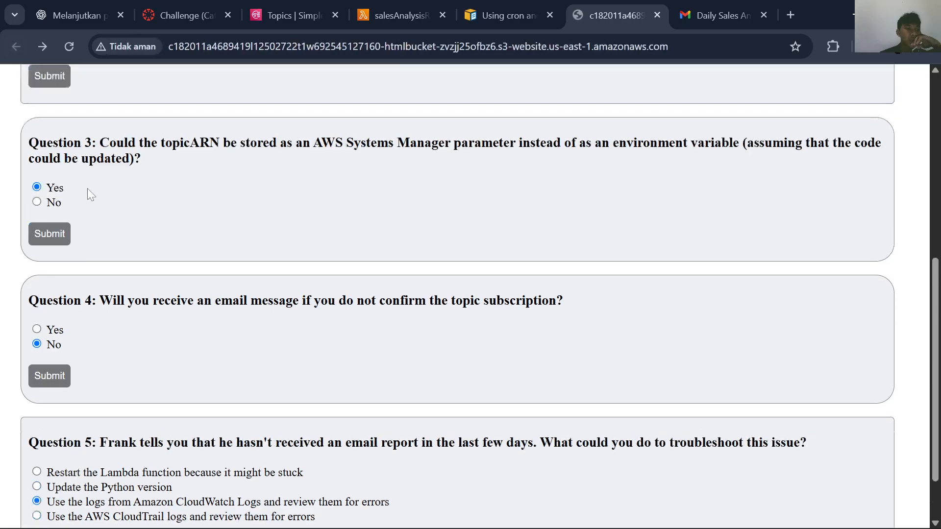
pyautogui.click(63, 187)
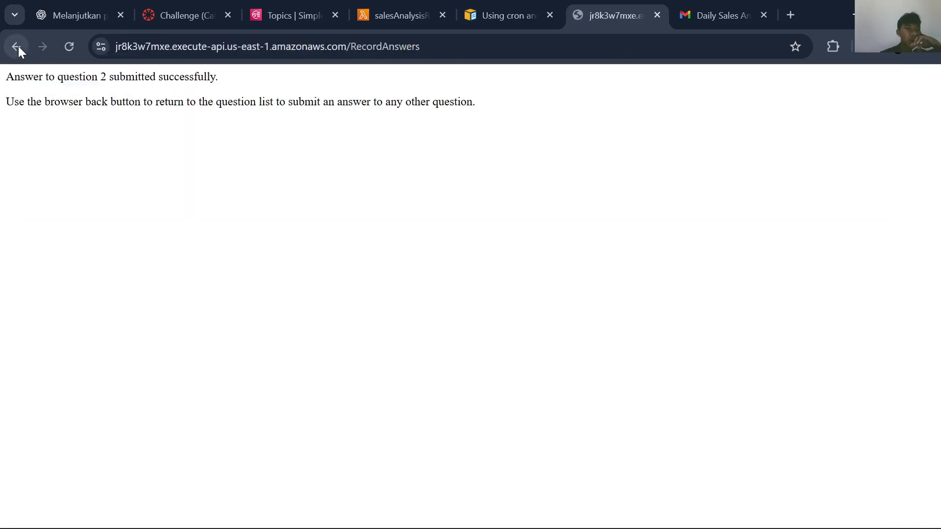
pyautogui.click(19, 46)
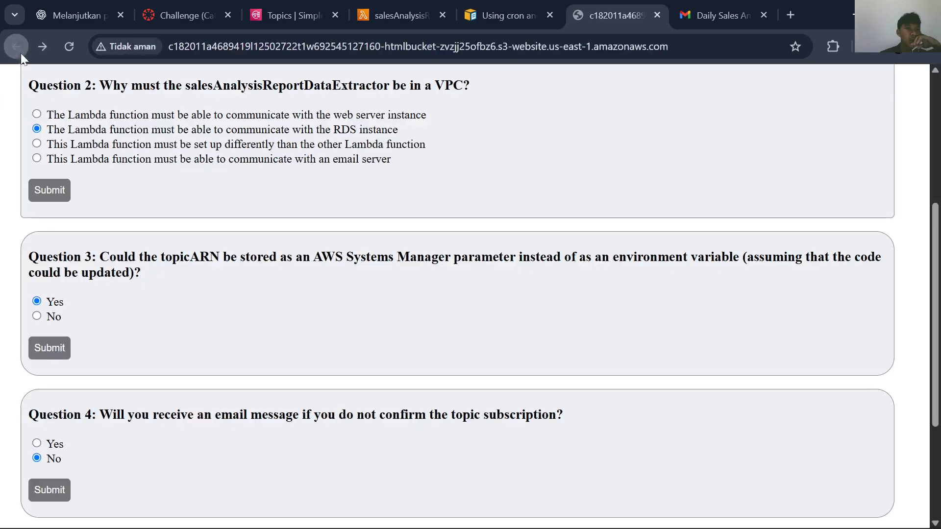
pyautogui.scroll(5, 105, 195)
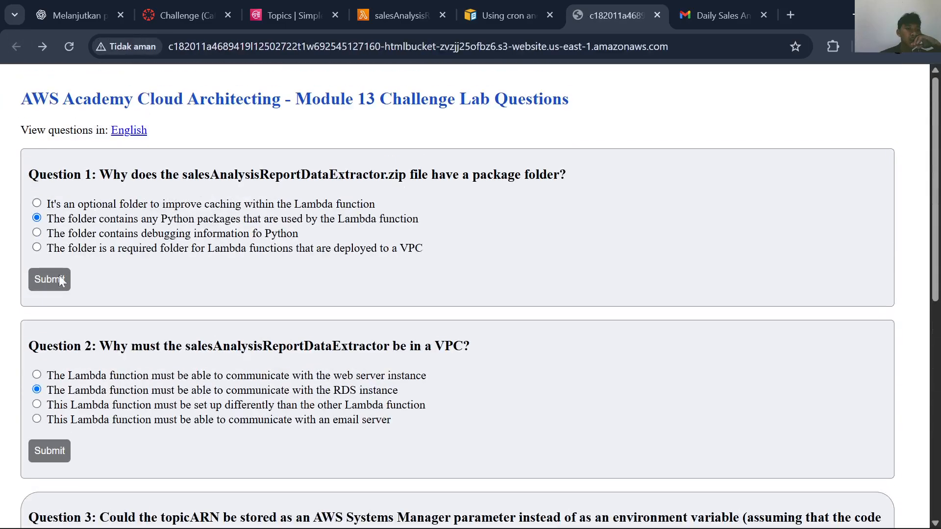
pyautogui.click(57, 280)
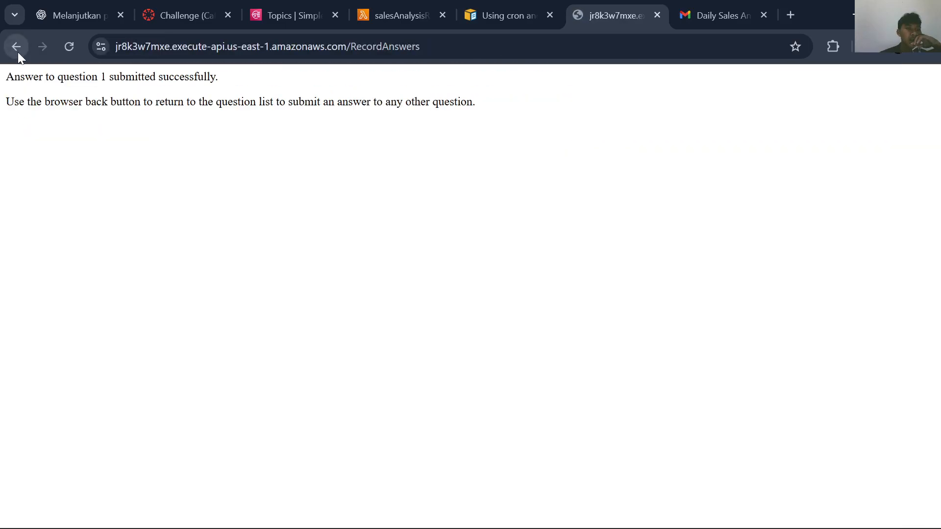
pyautogui.click(18, 51)
pyautogui.scroll(-1, 294, 186)
pyautogui.scroll(-4, 318, 203)
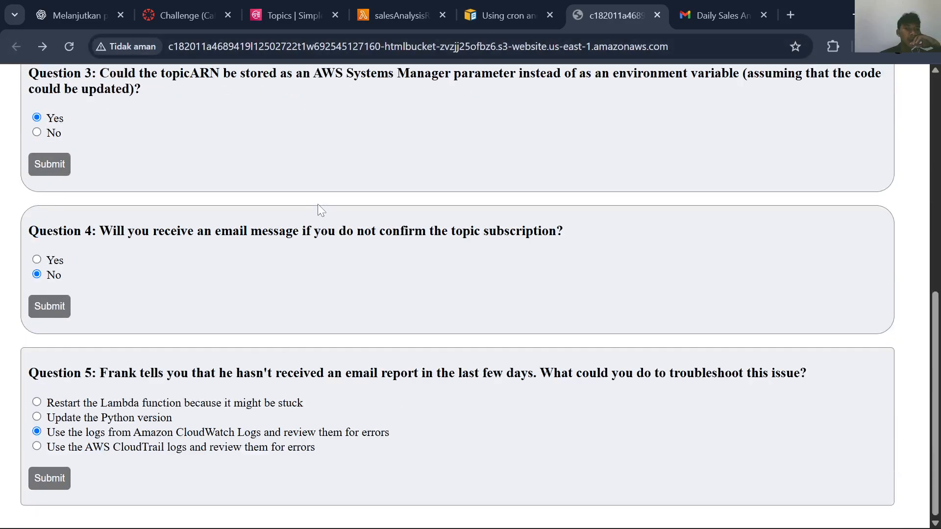
# Switch to the Challenge (Café) lab assignment page, submit the lab for grading and confirm the submission
pyautogui.click(209, 2)
pyautogui.scroll(-20, 597, 255)
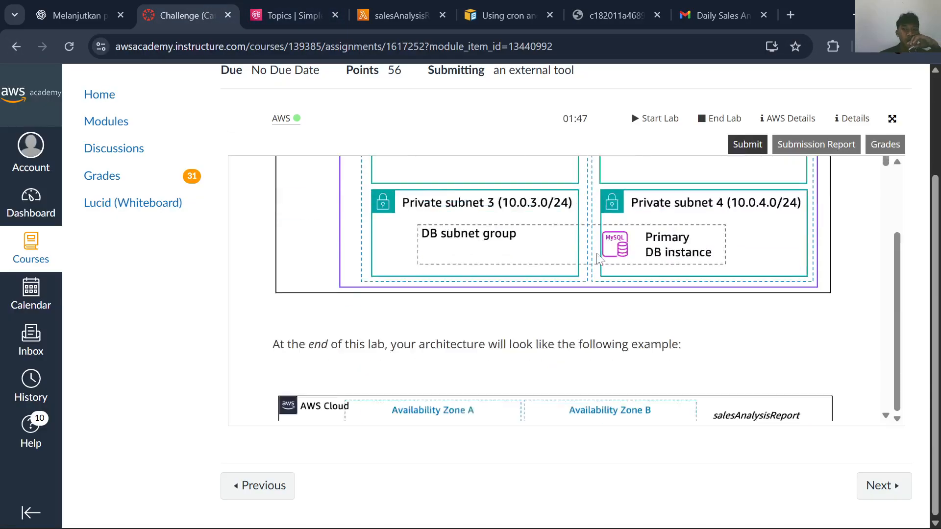
pyautogui.scroll(-1, 597, 256)
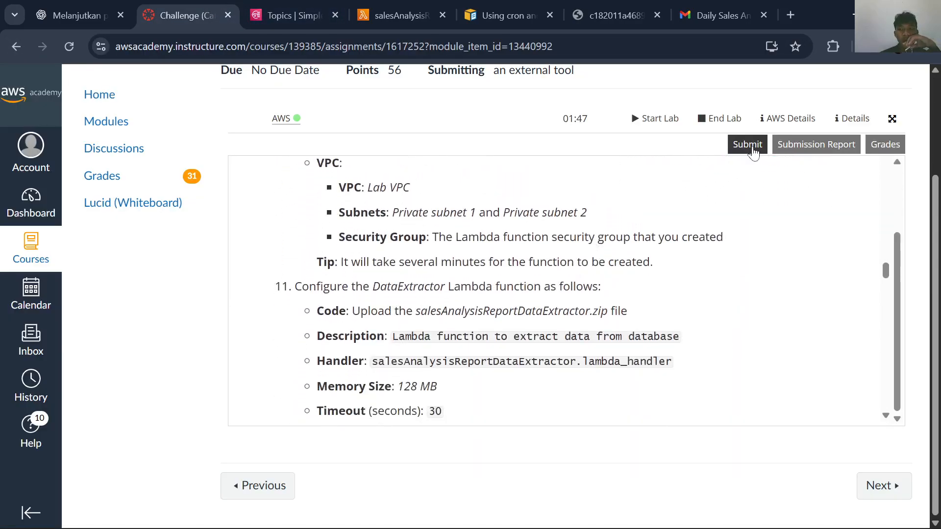
pyautogui.click(752, 149)
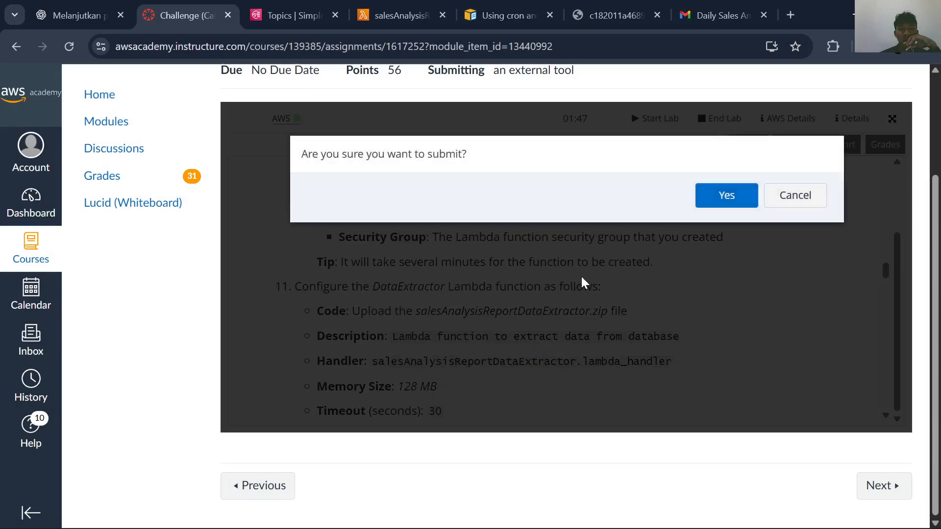
pyautogui.click(719, 201)
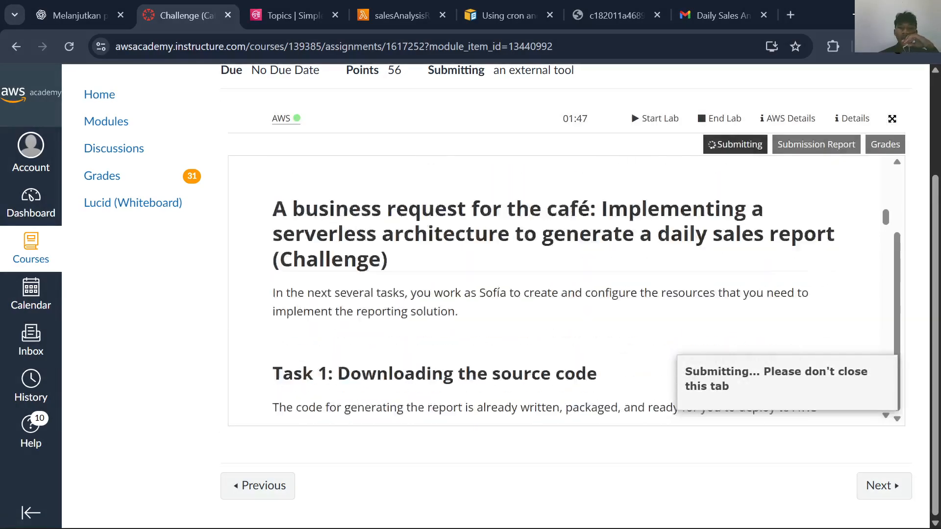
pyautogui.scroll(10, 594, 230)
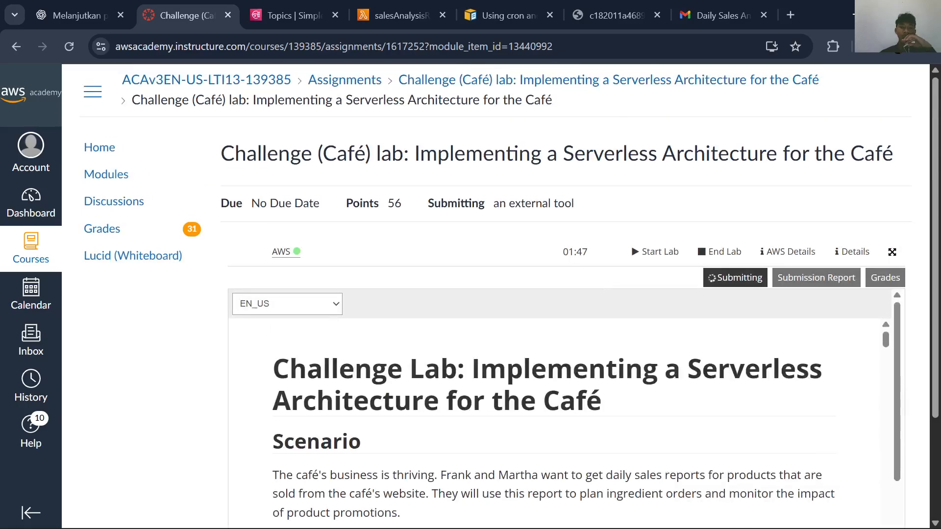
pyautogui.scroll(-2, 664, 176)
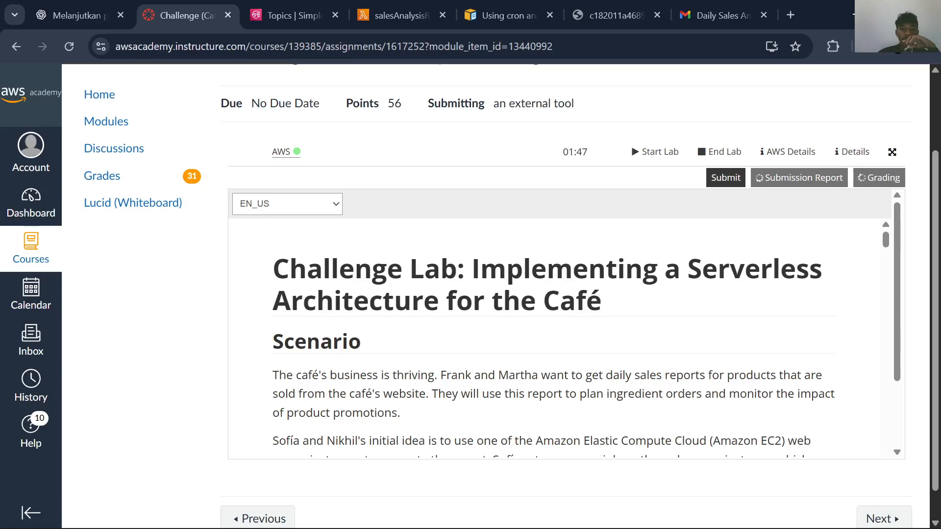
pyautogui.scroll(-4, 554, 338)
pyautogui.scroll(4, 554, 339)
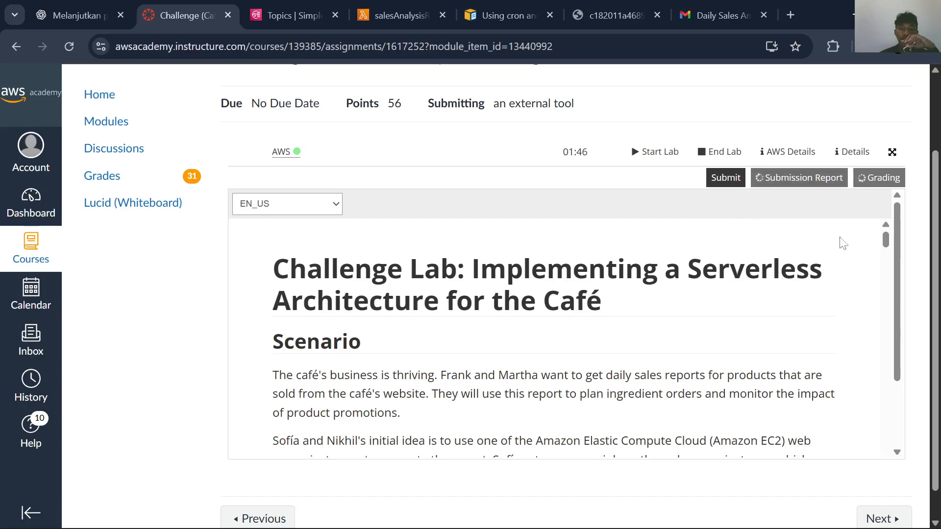
pyautogui.scroll(-10, 761, 319)
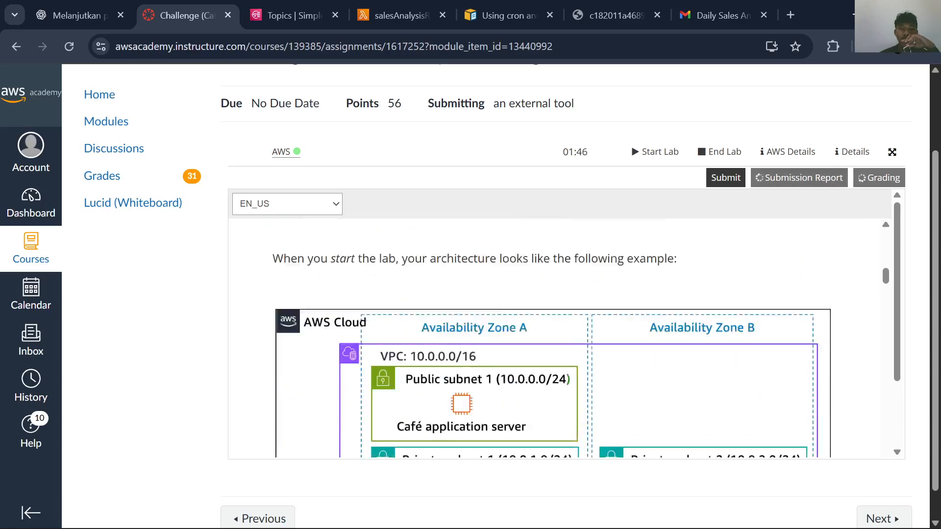
pyautogui.scroll(5, 761, 320)
pyautogui.scroll(6, 761, 320)
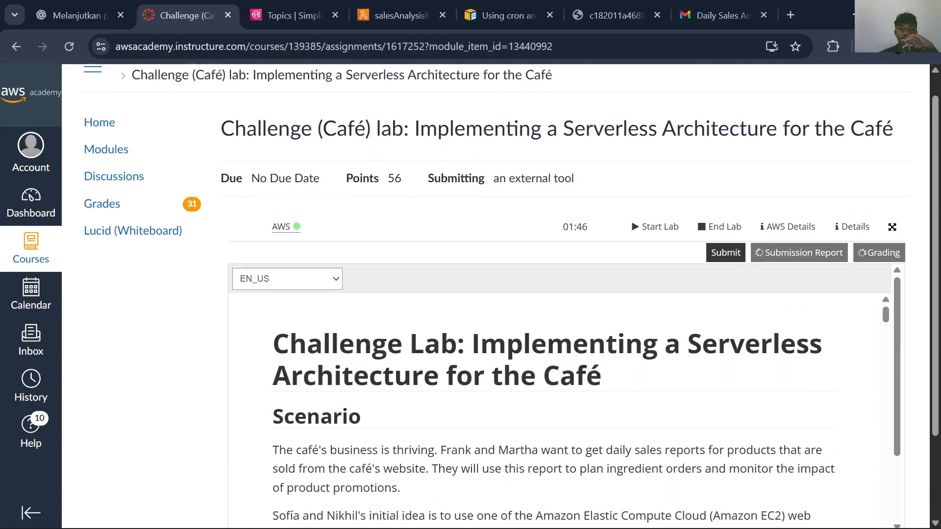
# Review the lab's total score and the graded items from the Task 2 checks through Answer 05
pyautogui.scroll(1, 745, 167)
pyautogui.scroll(-3, 745, 167)
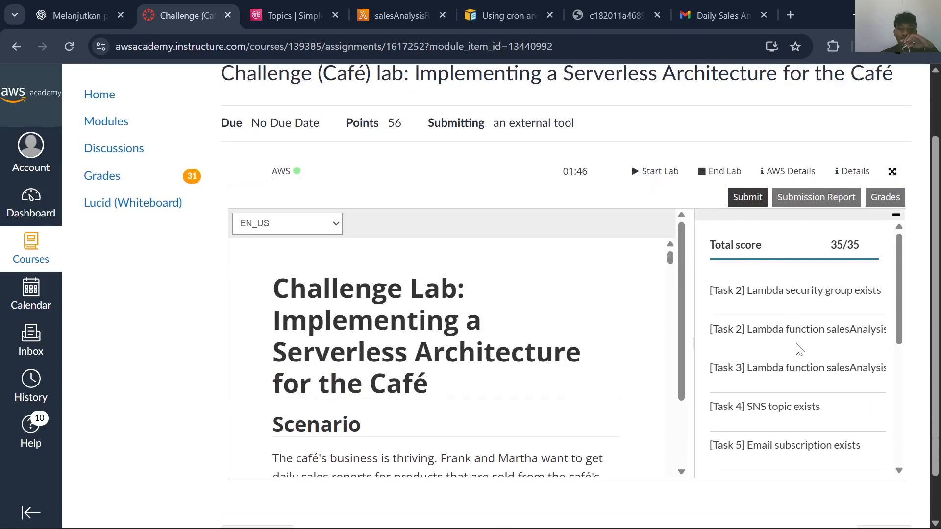
pyautogui.scroll(-6, 799, 349)
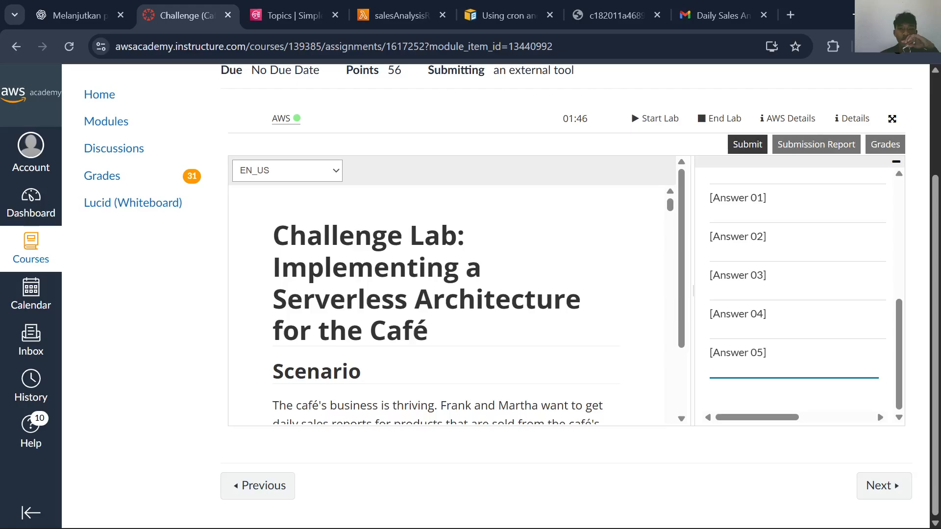